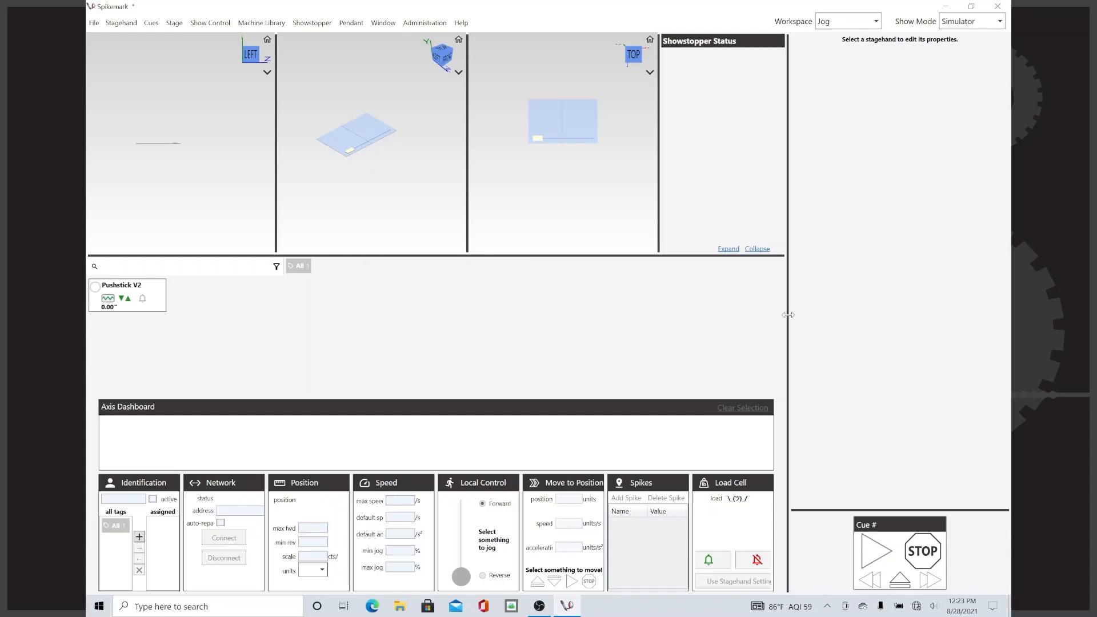
- Narrow the stagehand properties pane and adjust the widths of the left, perspective and top view panes
{"action": "left_click_drag", "start_coordinate": [788, 318], "coordinate": [824, 321]}
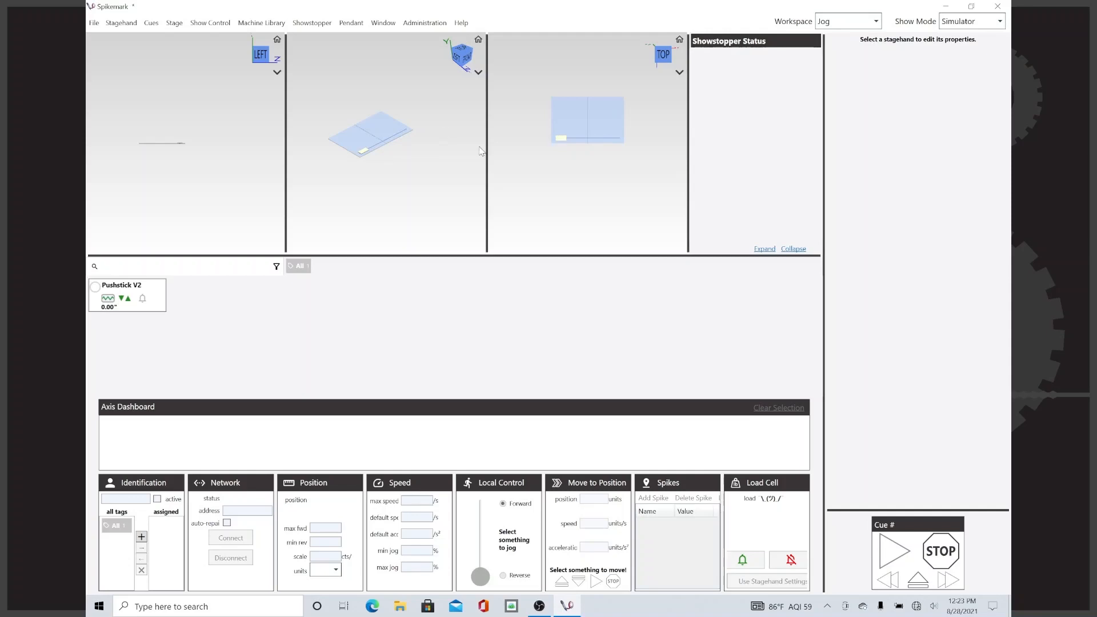
{"action": "left_click_drag", "start_coordinate": [485, 152], "coordinate": [497, 117]}
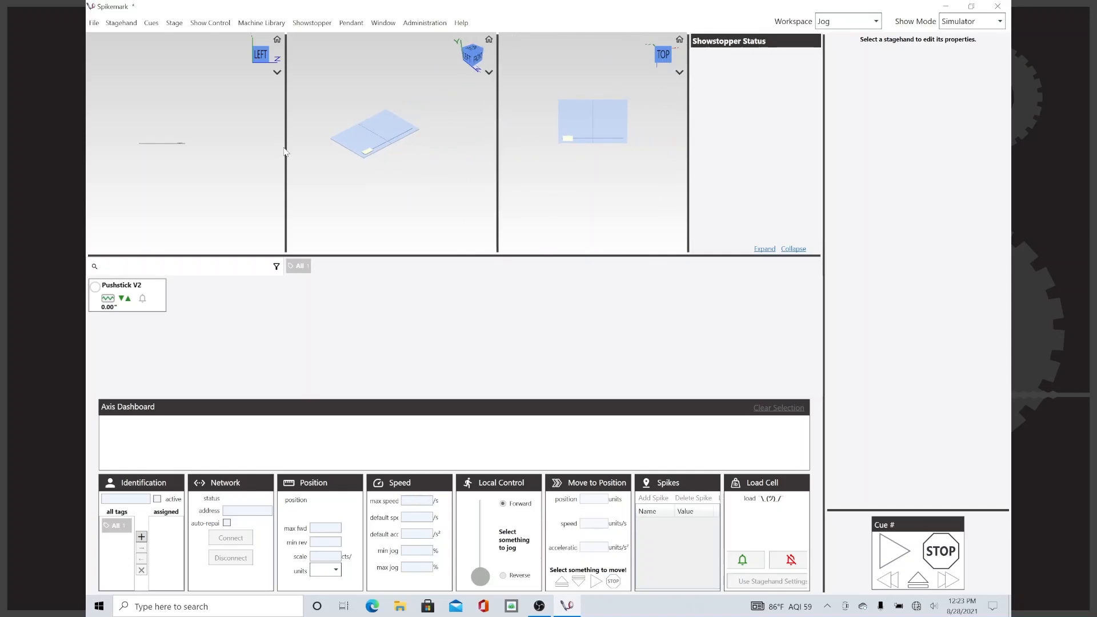
{"action": "mouse_move", "coordinate": [286, 150]}
{"action": "left_mouse_down"}
{"action": "mouse_move", "coordinate": [179, 153]}
{"action": "mouse_move", "coordinate": [284, 160]}
{"action": "left_mouse_up"}
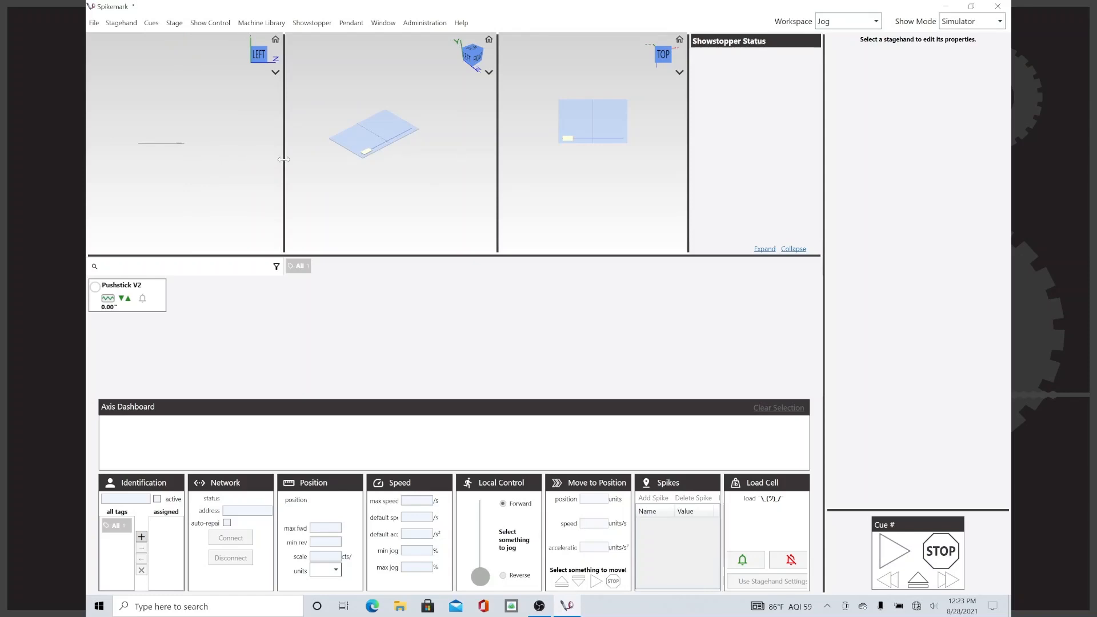
- Collapse the left and top view panes, and restore both beside the perspective view
{"action": "double_click", "coordinate": [284, 160]}
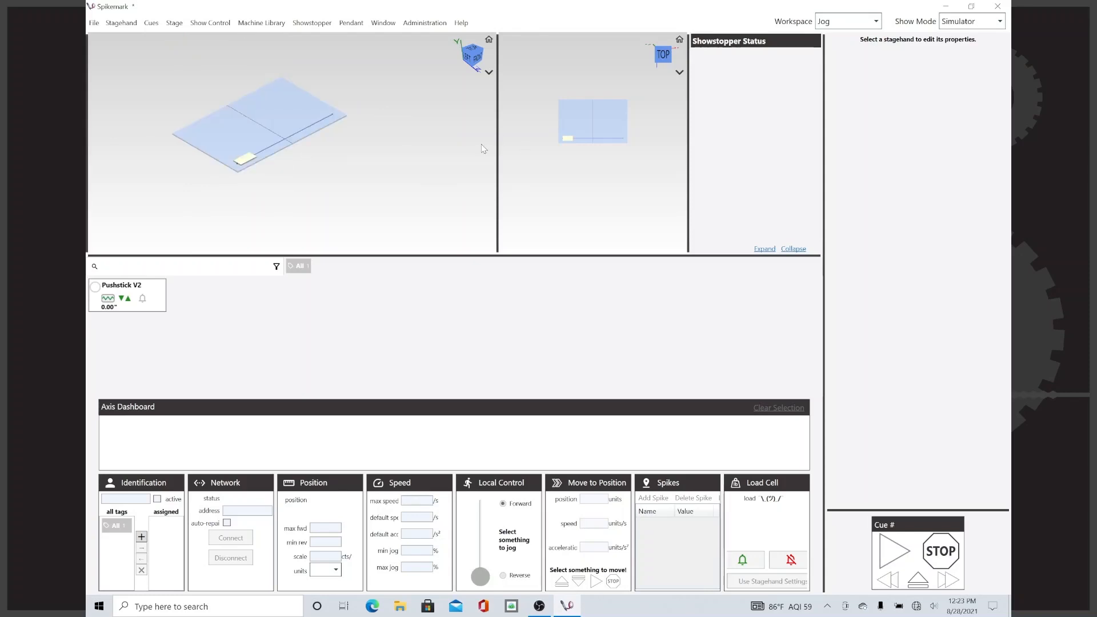
{"action": "double_click", "coordinate": [497, 146]}
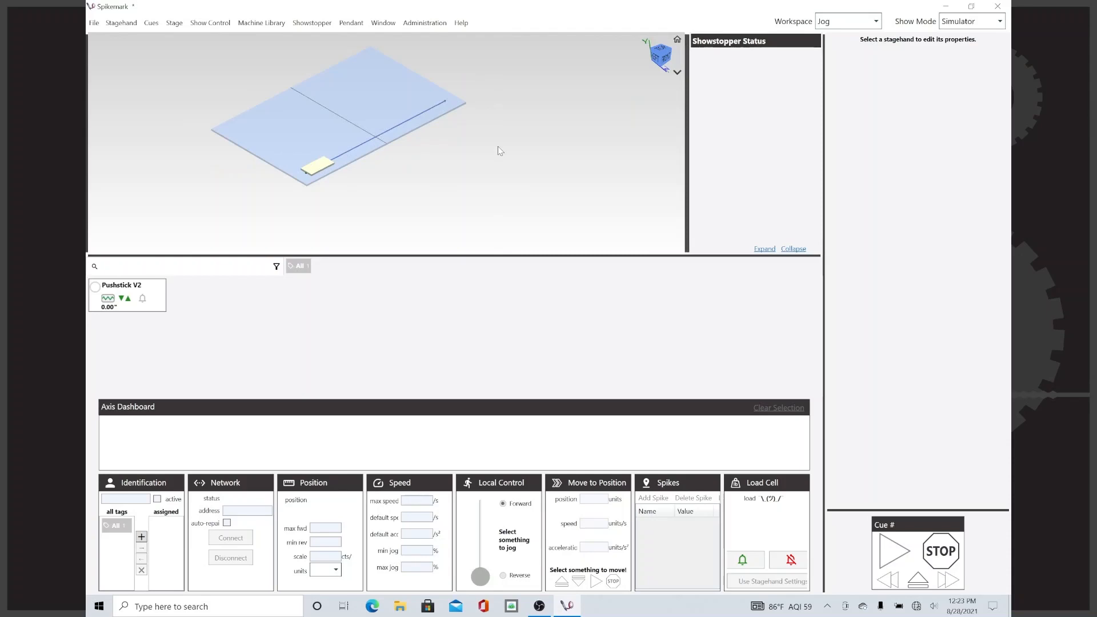
{"action": "double_click", "coordinate": [686, 176]}
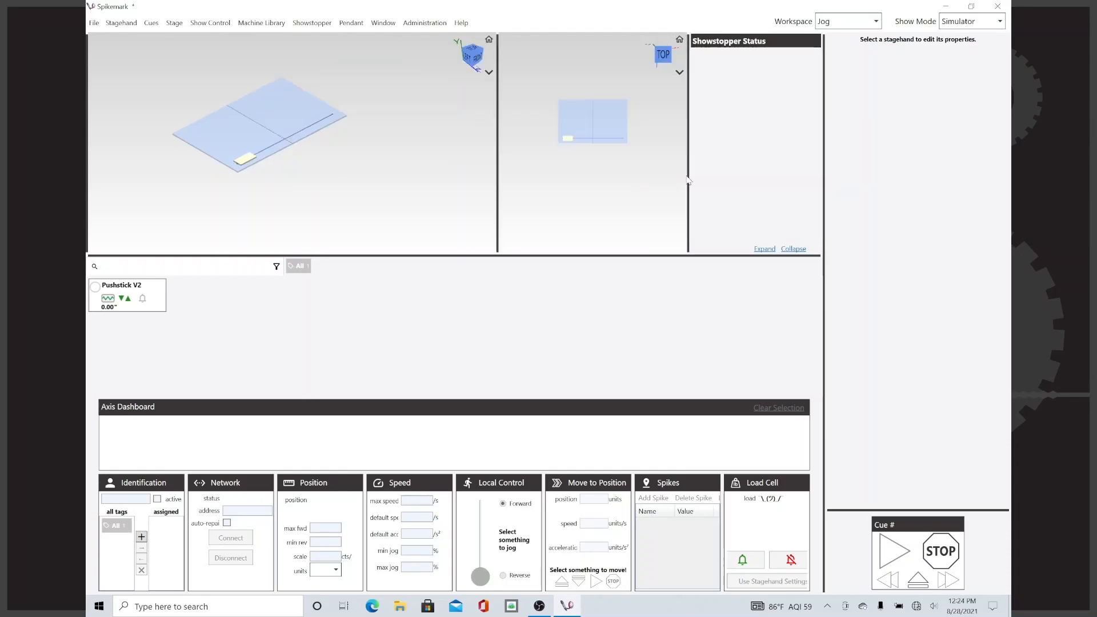
{"action": "double_click", "coordinate": [89, 137]}
- Examine the Pushstick track in the perspective view by zooming, orbiting and snapping to Left, and restore its home orientation
{"action": "scroll", "coordinate": [386, 118], "scroll_direction": "up", "scroll_amount": 4}
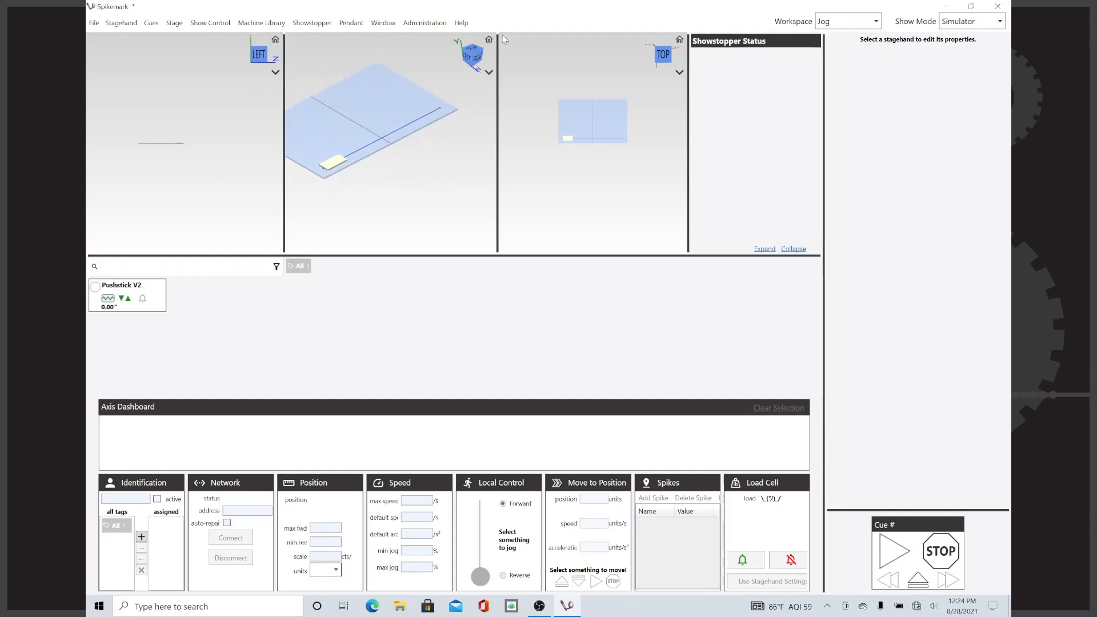
{"action": "mouse_move", "coordinate": [472, 58]}
{"action": "left_mouse_down"}
{"action": "mouse_move", "coordinate": [484, 67]}
{"action": "mouse_move", "coordinate": [455, 45]}
{"action": "mouse_move", "coordinate": [457, 61]}
{"action": "mouse_move", "coordinate": [498, 71]}
{"action": "mouse_move", "coordinate": [490, 44]}
{"action": "mouse_move", "coordinate": [473, 56]}
{"action": "left_mouse_up"}
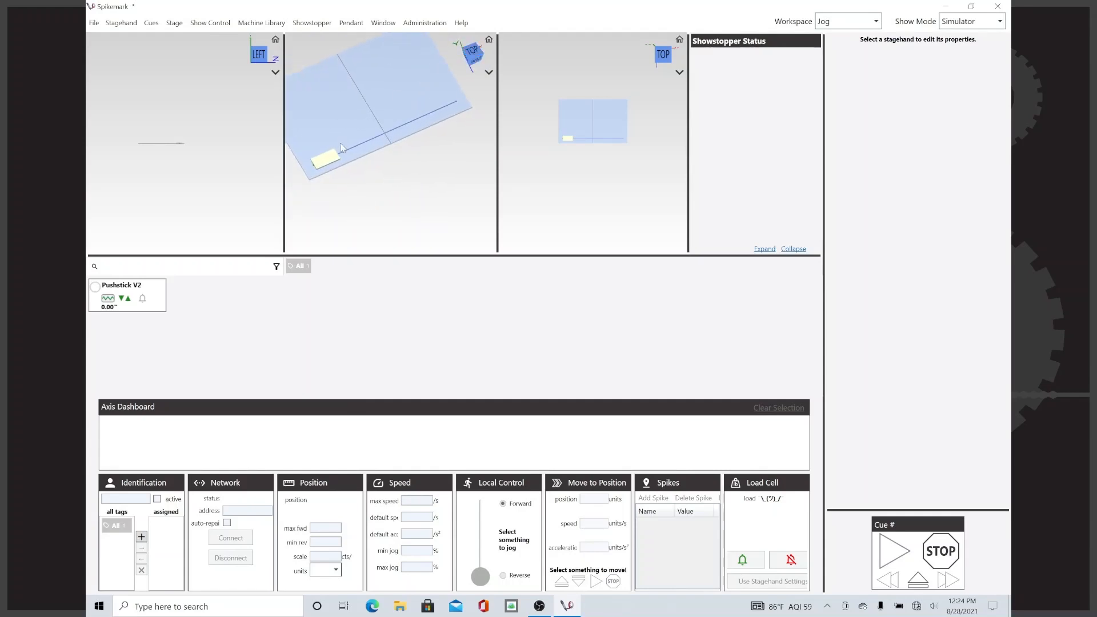
{"action": "scroll", "coordinate": [343, 113], "scroll_direction": "up", "scroll_amount": 2}
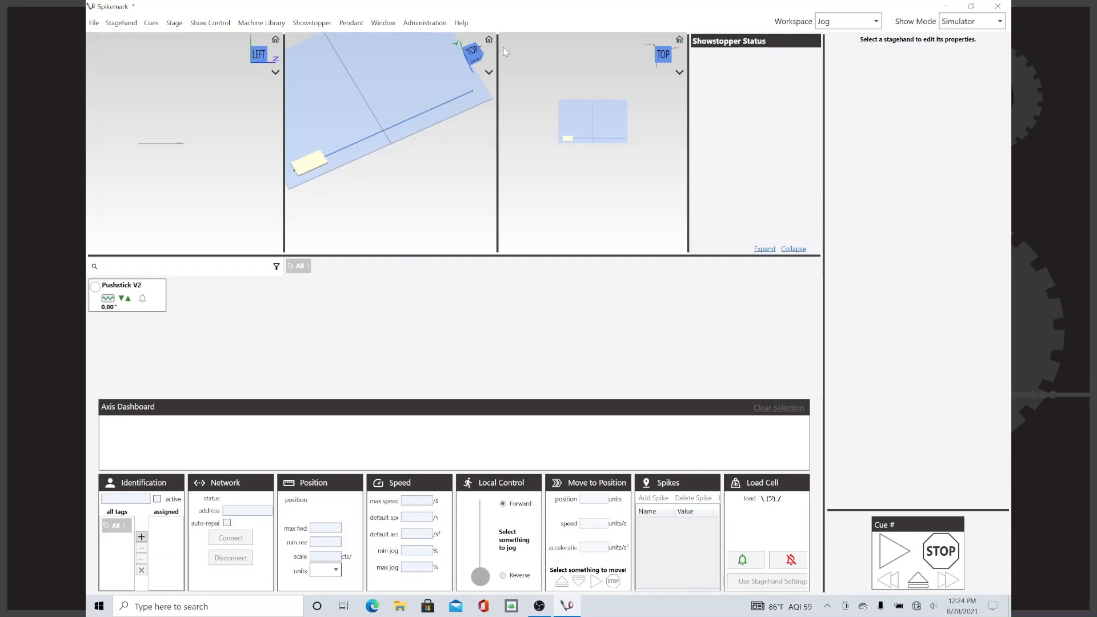
{"action": "left_click", "coordinate": [476, 60]}
{"action": "mouse_move", "coordinate": [475, 57]}
{"action": "left_mouse_down"}
{"action": "mouse_move", "coordinate": [476, 81]}
{"action": "mouse_move", "coordinate": [503, 67]}
{"action": "mouse_move", "coordinate": [496, 83]}
{"action": "mouse_move", "coordinate": [467, 51]}
{"action": "mouse_move", "coordinate": [472, 64]}
{"action": "left_mouse_up"}
{"action": "left_click", "coordinate": [472, 64]}
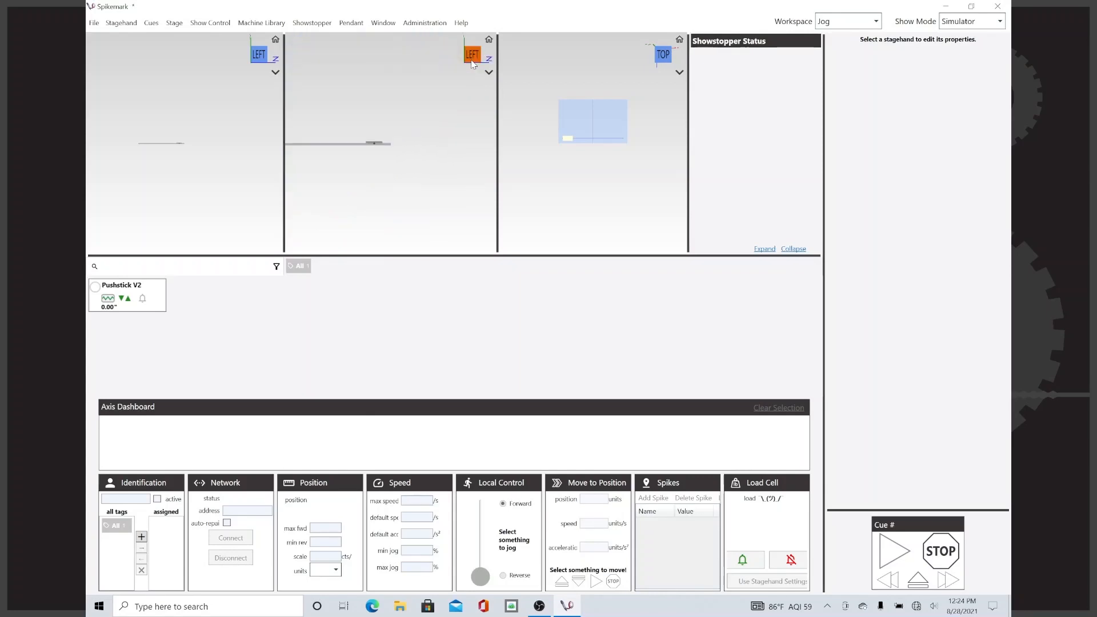
{"action": "left_click_drag", "start_coordinate": [482, 52], "coordinate": [475, 57]}
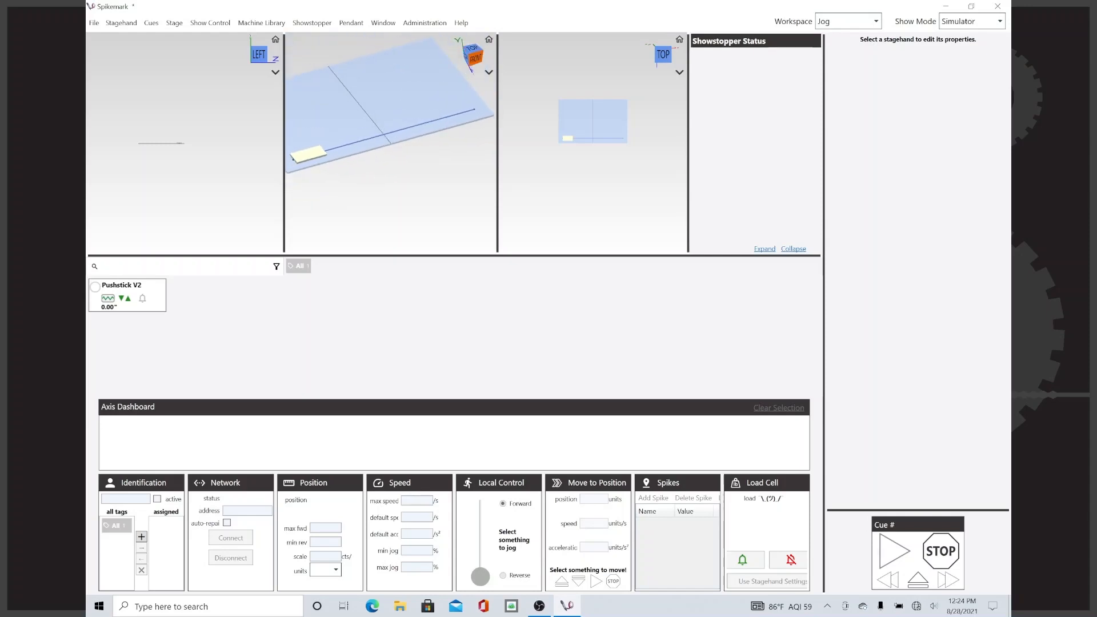
{"action": "left_click", "coordinate": [489, 40]}
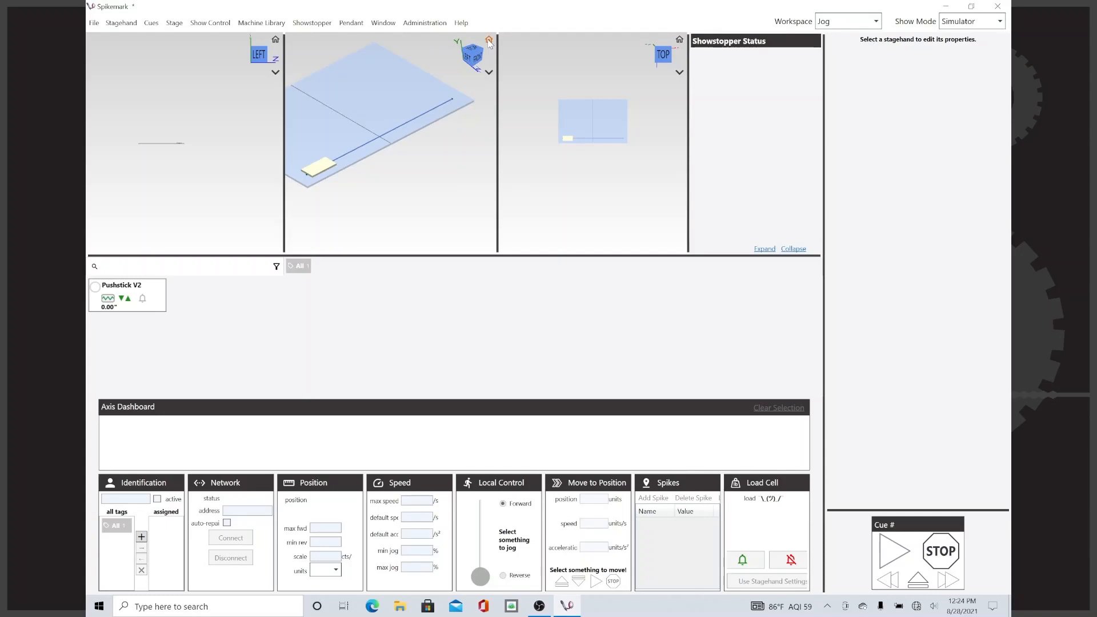
- Collapse the left view pane and try the Top and Right preset orientations in the perspective view before returning it to home
{"action": "double_click", "coordinate": [284, 156]}
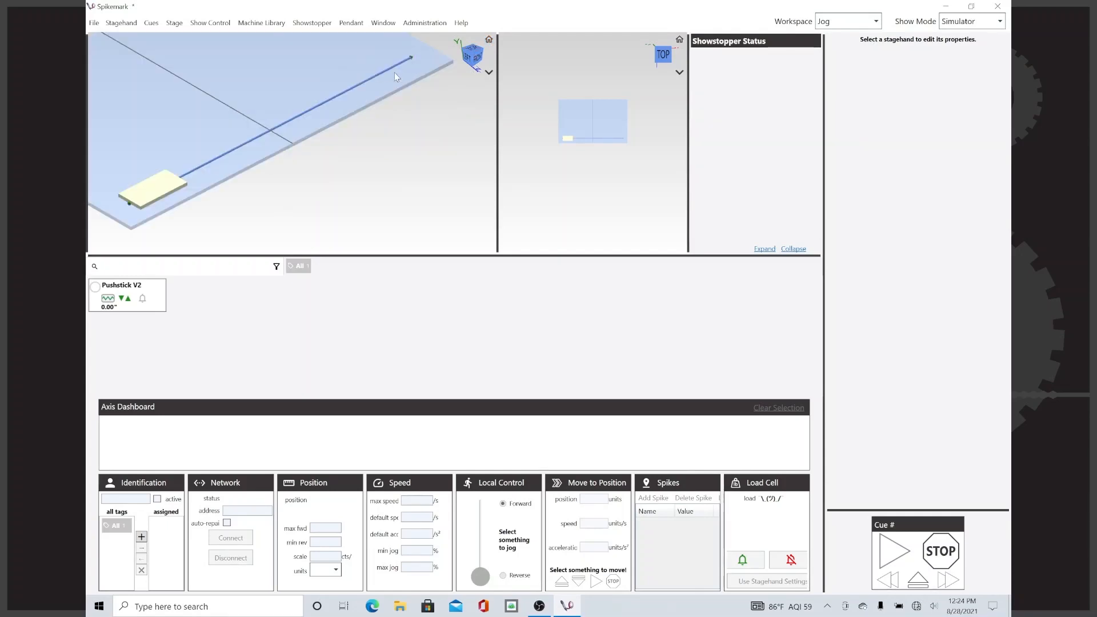
{"action": "scroll", "coordinate": [410, 81], "scroll_direction": "up", "scroll_amount": 3}
{"action": "scroll", "coordinate": [409, 81], "scroll_direction": "down", "scroll_amount": 4}
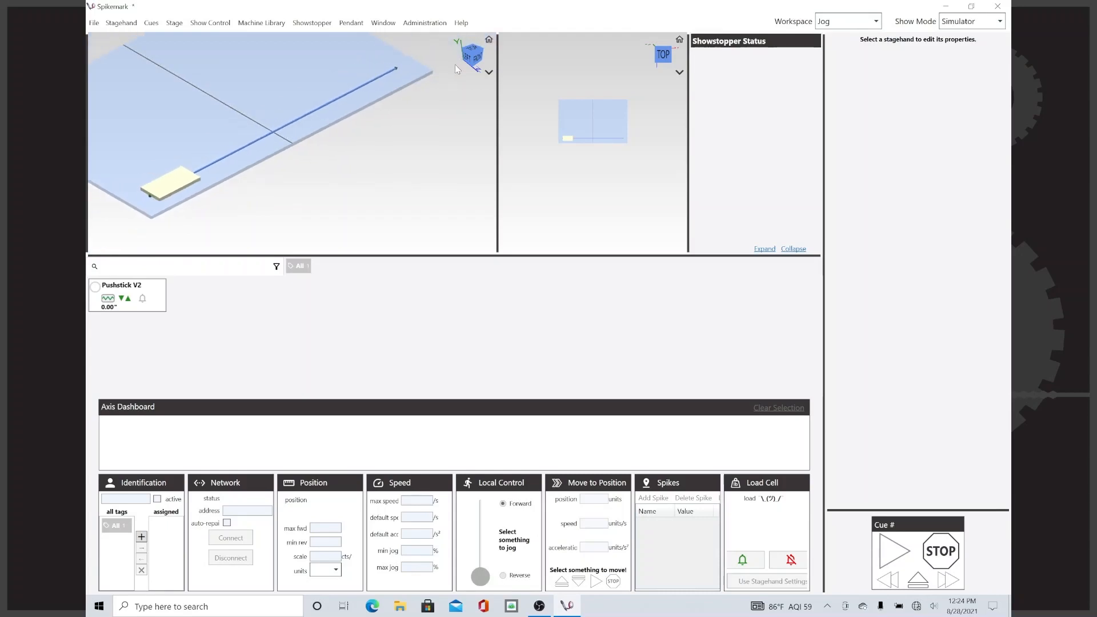
{"action": "left_click", "coordinate": [489, 73]}
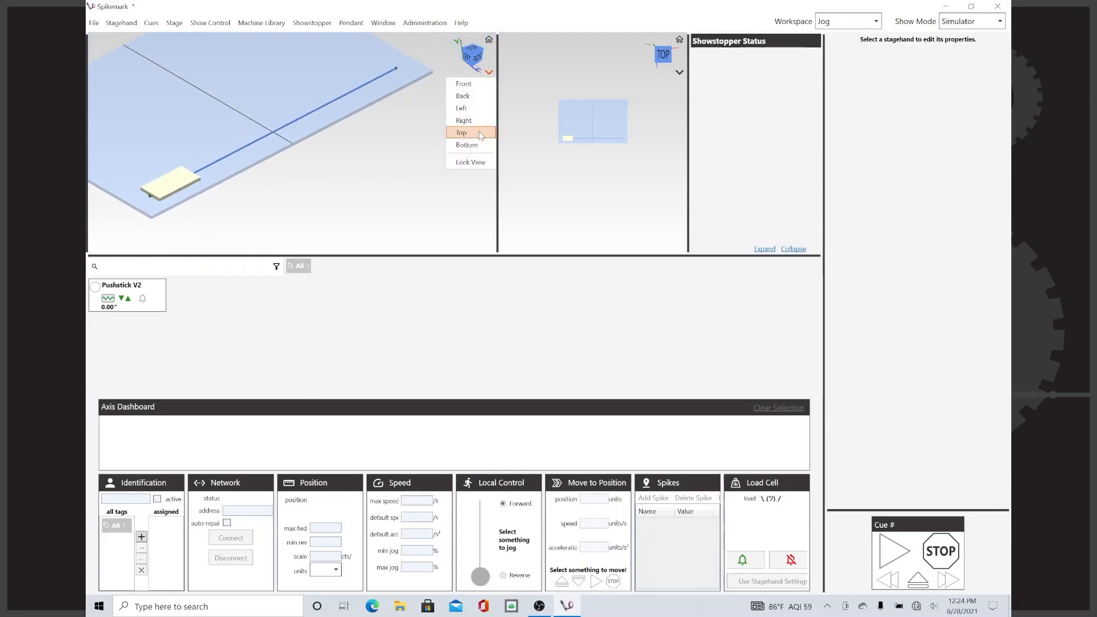
{"action": "left_click", "coordinate": [480, 133]}
{"action": "left_click", "coordinate": [489, 72]}
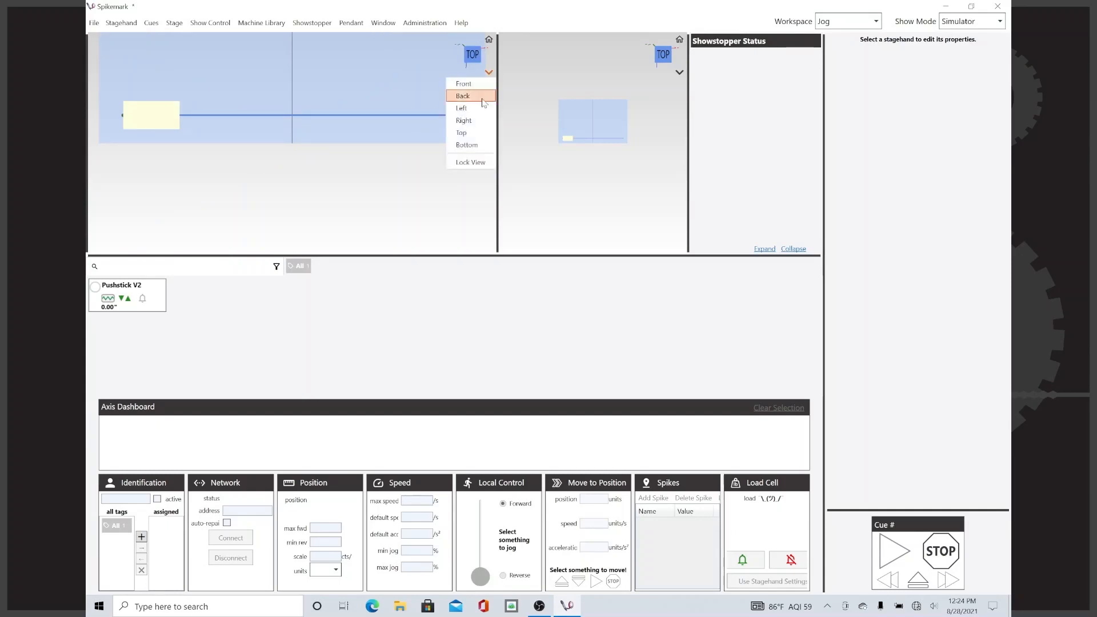
{"action": "left_click", "coordinate": [479, 127]}
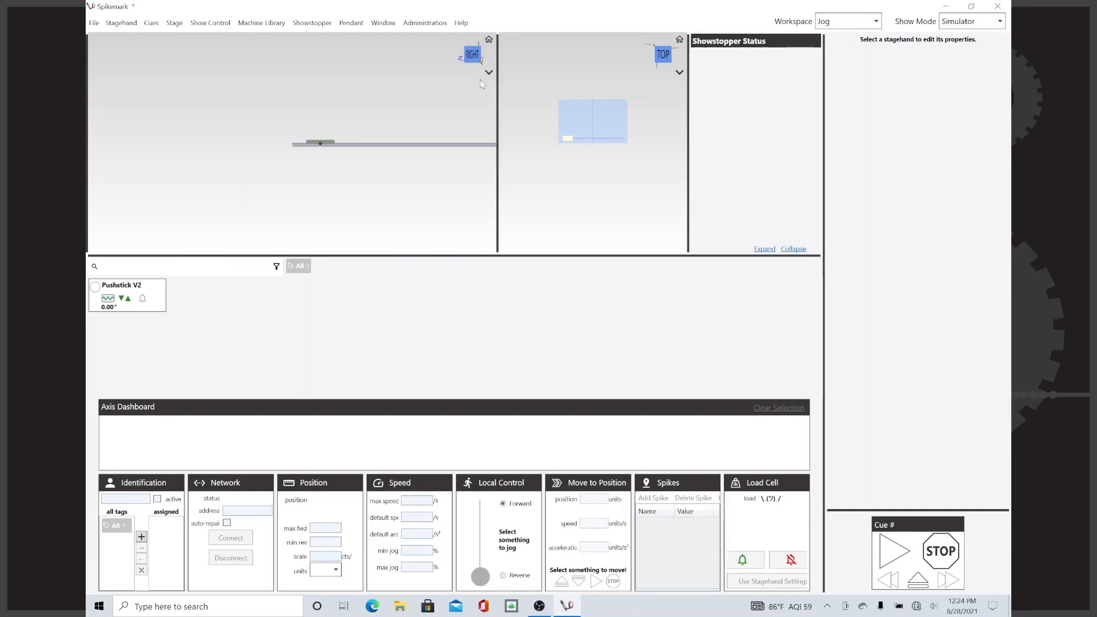
{"action": "left_click", "coordinate": [489, 39]}
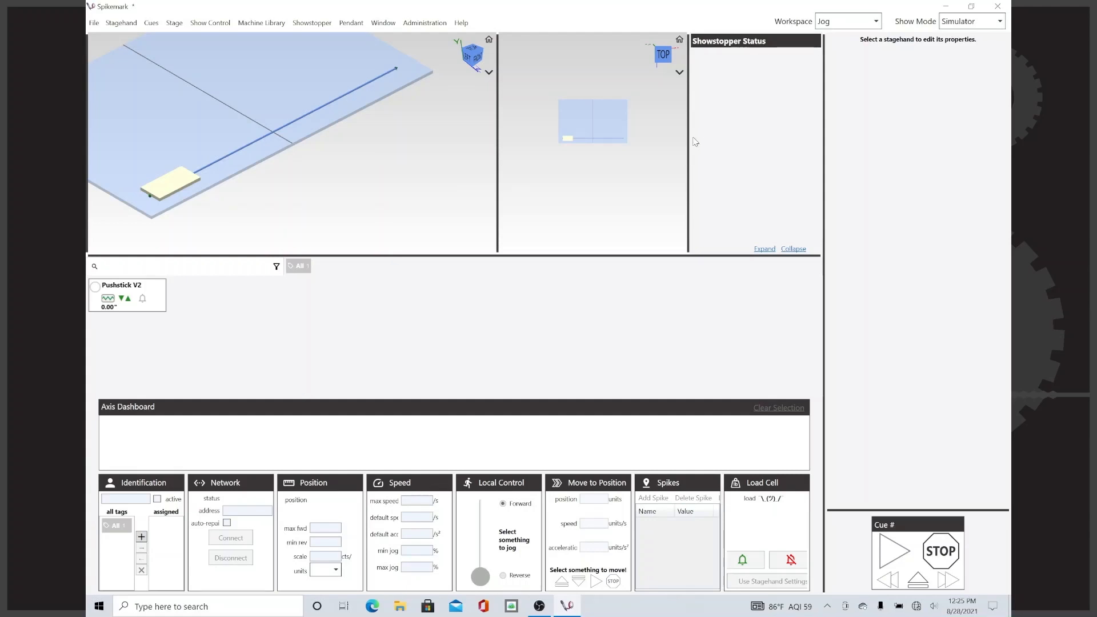
- Select the Pushstick V2 stagehand for the Axis Dashboard and hide the stagehand properties pane
{"action": "mouse_move", "coordinate": [687, 138]}
{"action": "left_mouse_down"}
{"action": "mouse_move", "coordinate": [658, 139]}
{"action": "mouse_move", "coordinate": [670, 138]}
{"action": "left_mouse_up"}
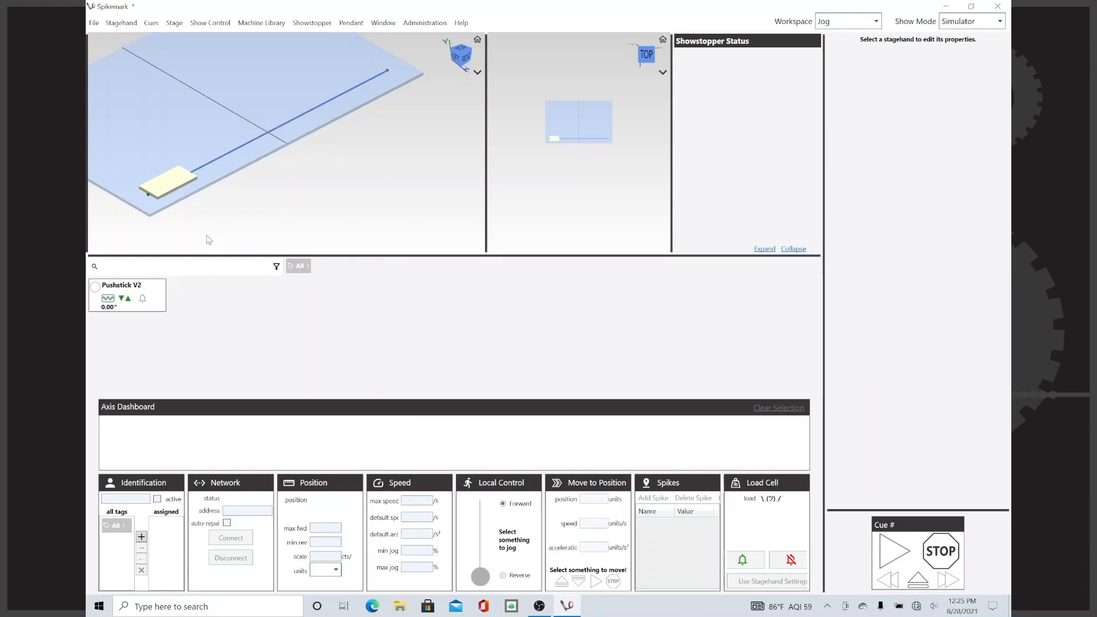
{"action": "left_click", "coordinate": [160, 301]}
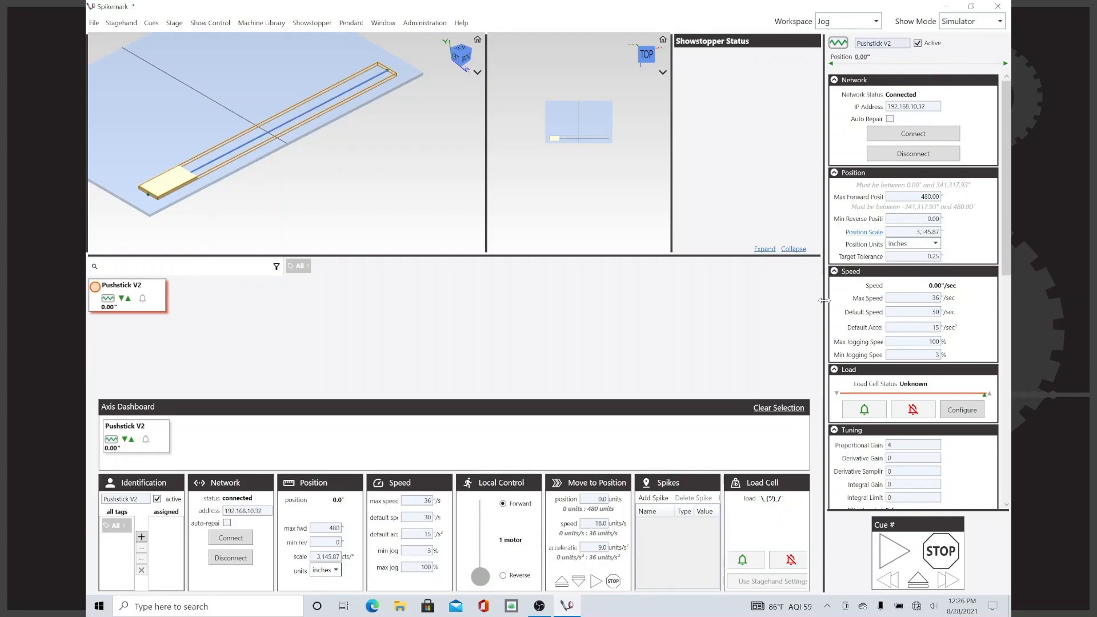
{"action": "left_click_drag", "start_coordinate": [824, 301], "coordinate": [841, 321]}
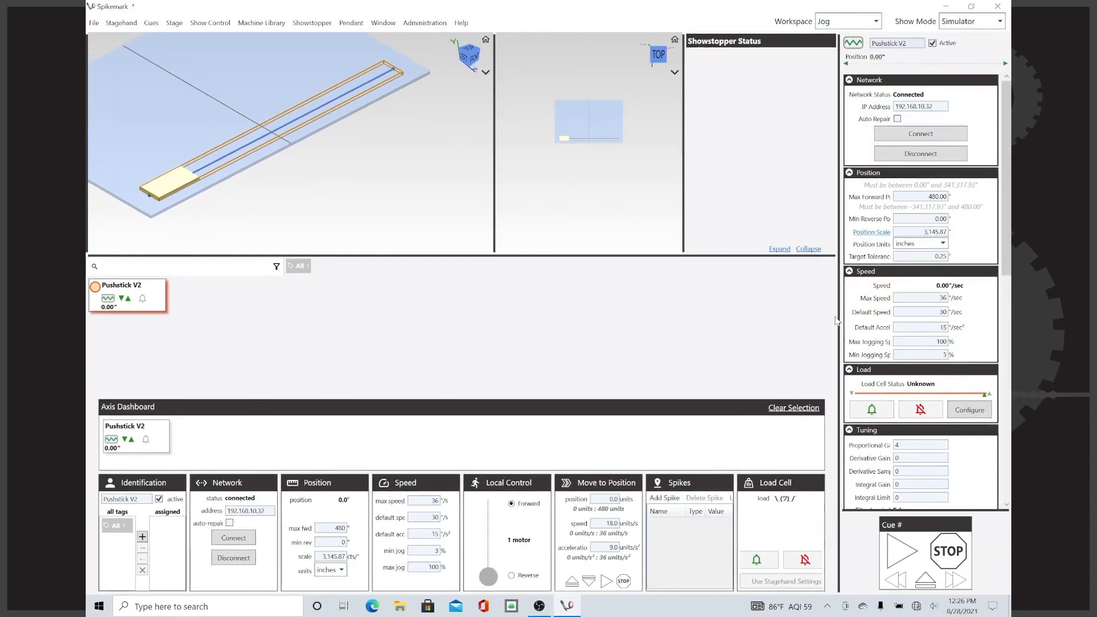
{"action": "double_click", "coordinate": [839, 316]}
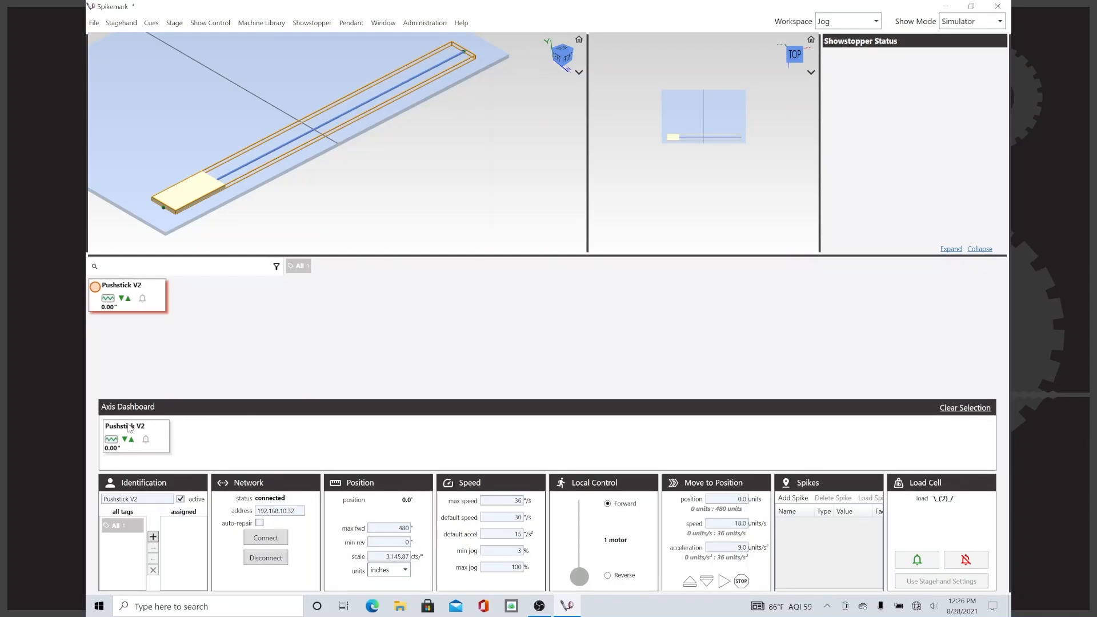
{"action": "left_click", "coordinate": [146, 293]}
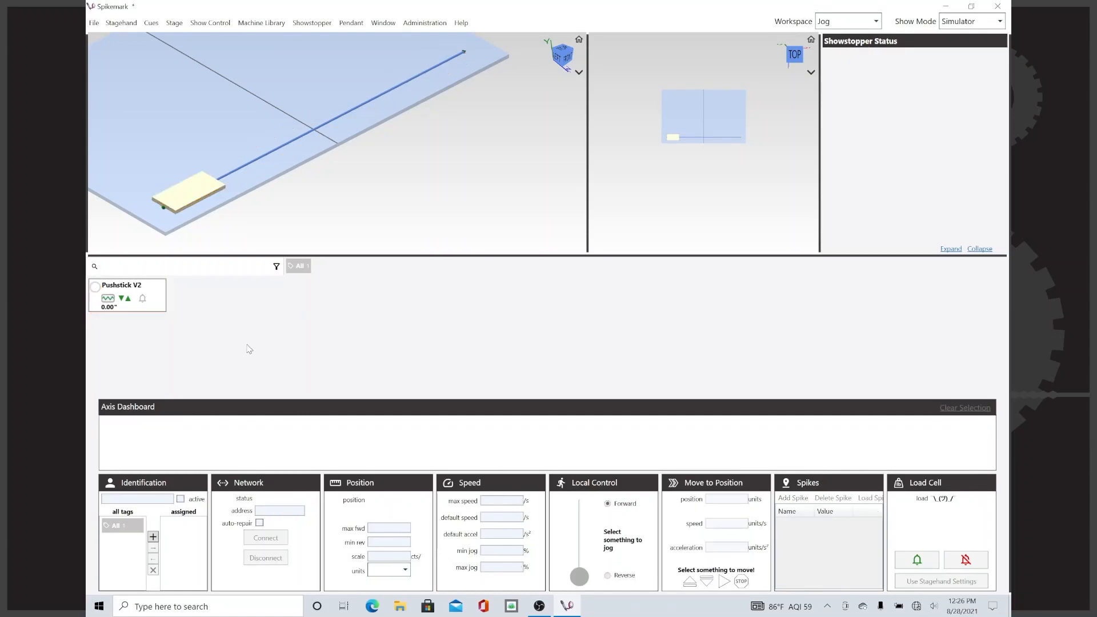
{"action": "left_click", "coordinate": [157, 297]}
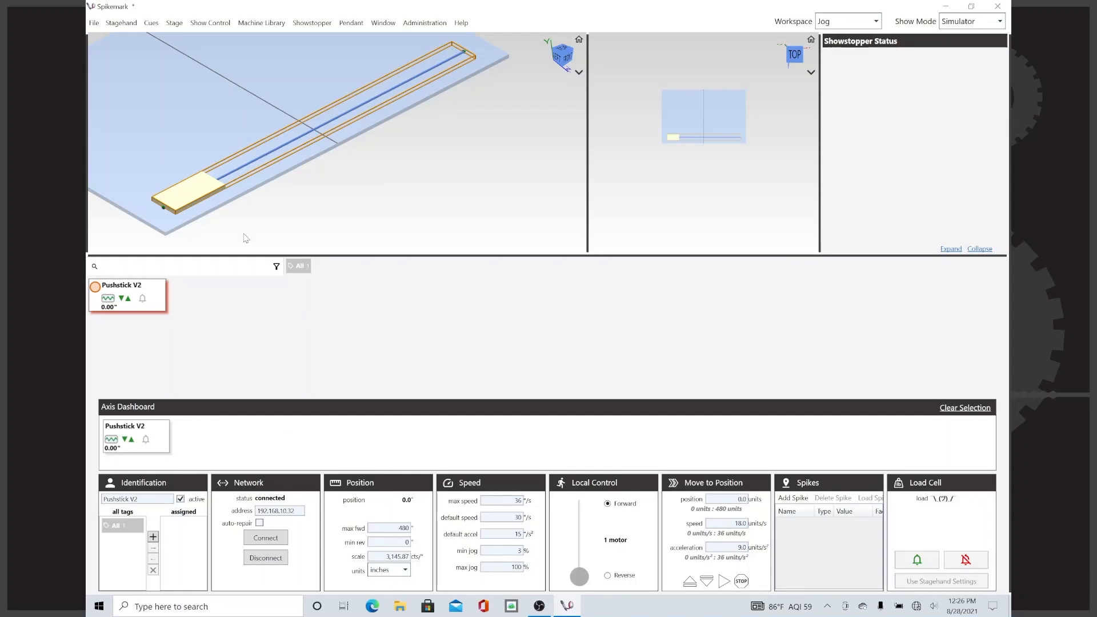
- Open the show file Big Show.avs from the Desktop, discarding the unsaved changes to the current show
{"action": "left_click", "coordinate": [94, 23]}
{"action": "left_click", "coordinate": [104, 60]}
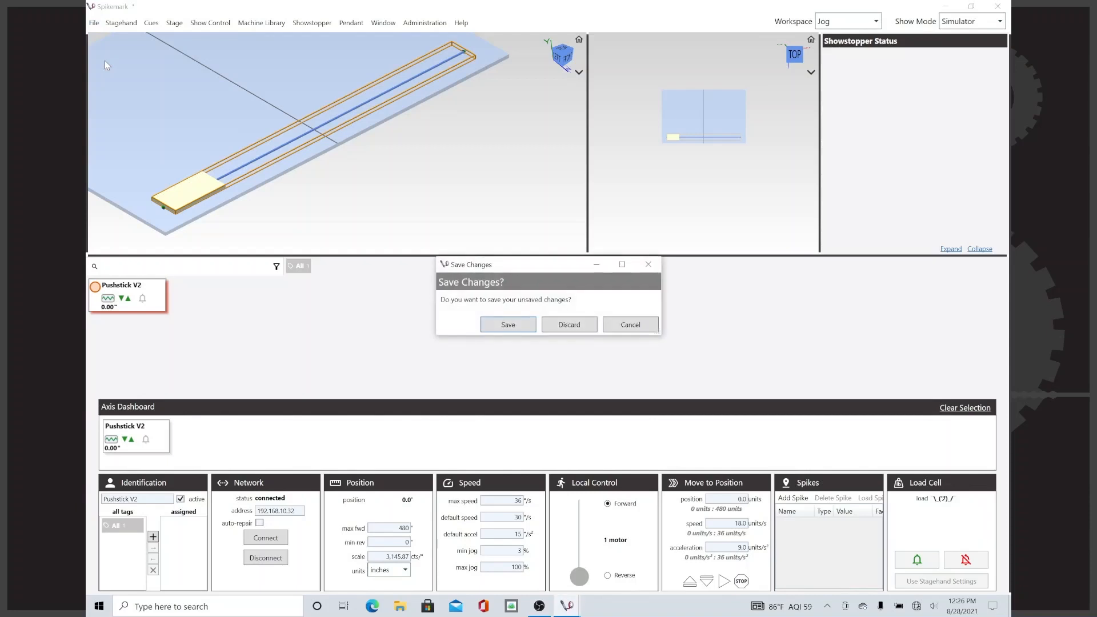
{"action": "left_click", "coordinate": [570, 325]}
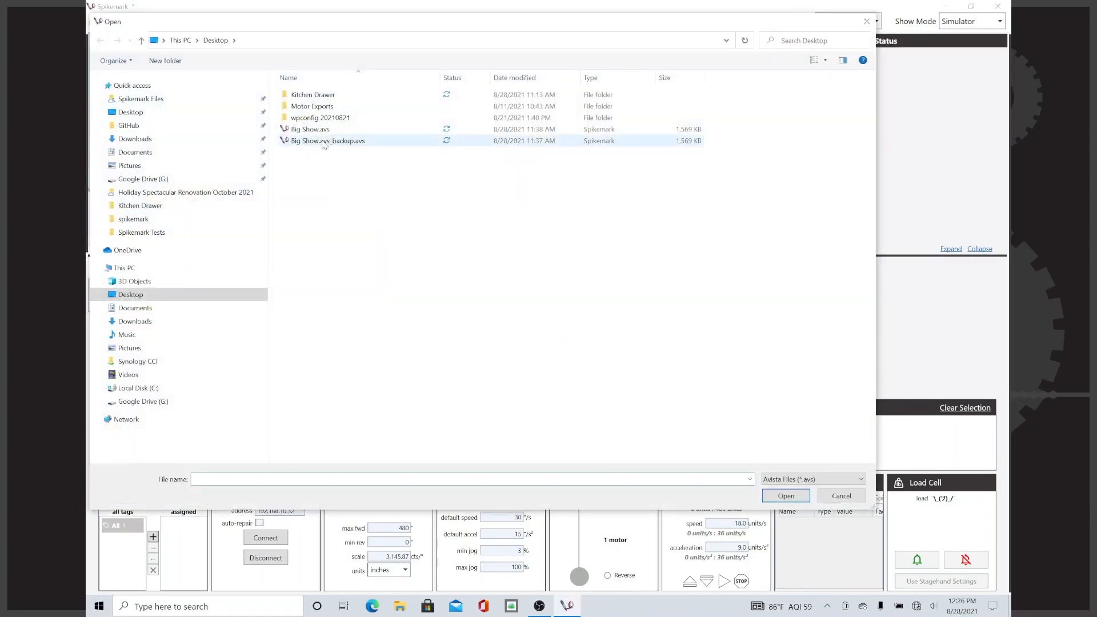
{"action": "left_click", "coordinate": [308, 131]}
{"action": "left_click", "coordinate": [778, 494]}
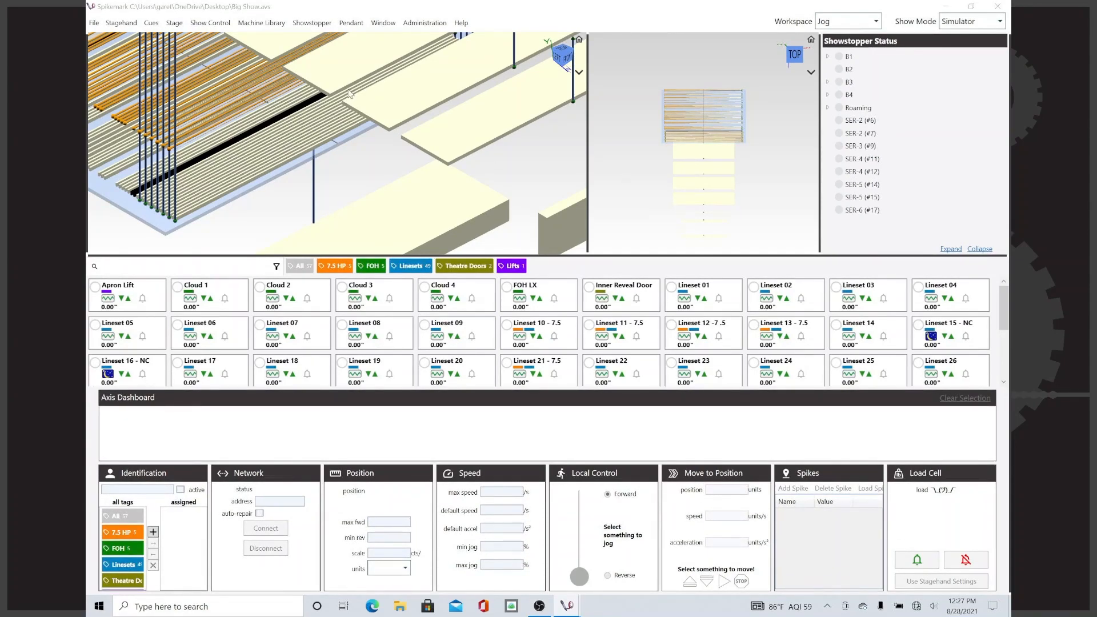
- Zoom out and orbit the main 3D view to examine the whole Big Show rig from an angle above
{"action": "scroll", "coordinate": [350, 94], "scroll_direction": "down", "scroll_amount": 6}
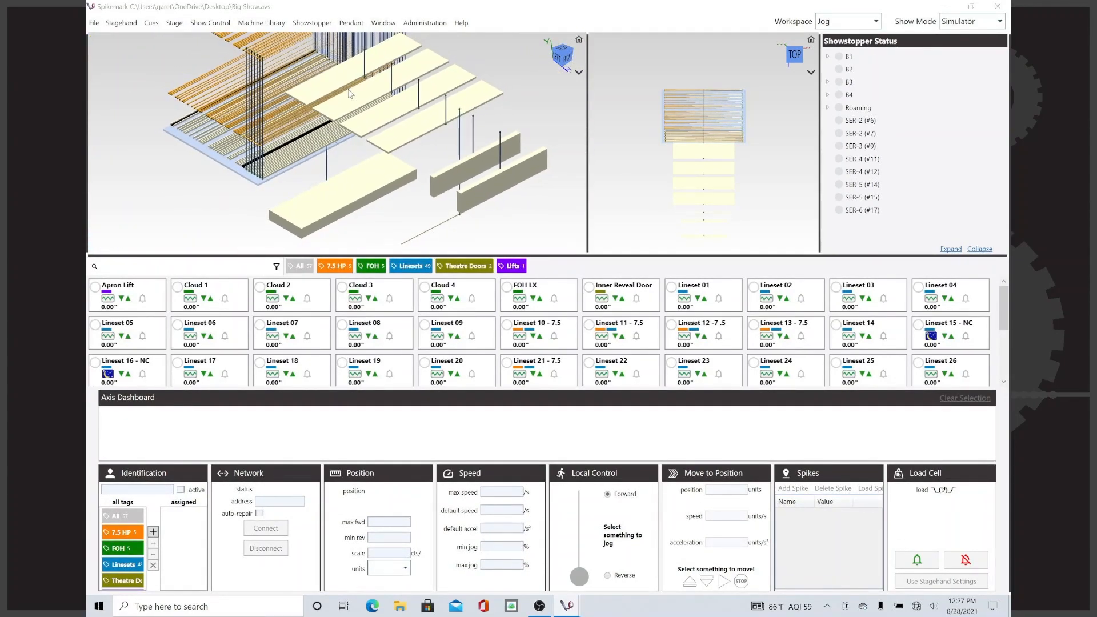
{"action": "left_click", "coordinate": [564, 53]}
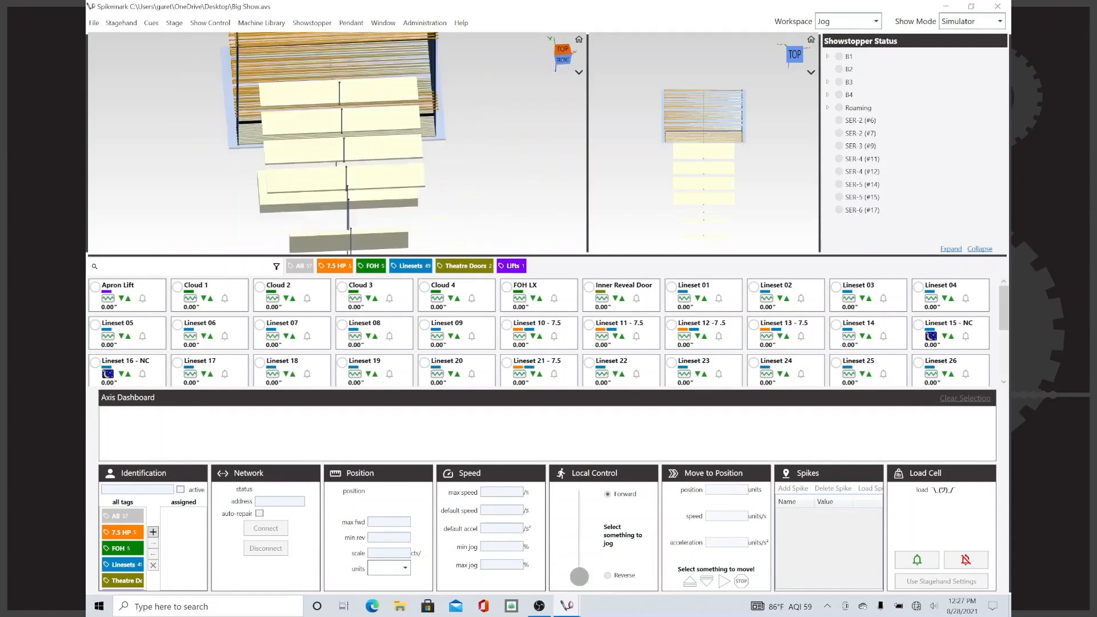
{"action": "mouse_move", "coordinate": [564, 51]}
{"action": "left_mouse_down"}
{"action": "mouse_move", "coordinate": [552, 56]}
{"action": "mouse_move", "coordinate": [565, 59]}
{"action": "left_mouse_up"}
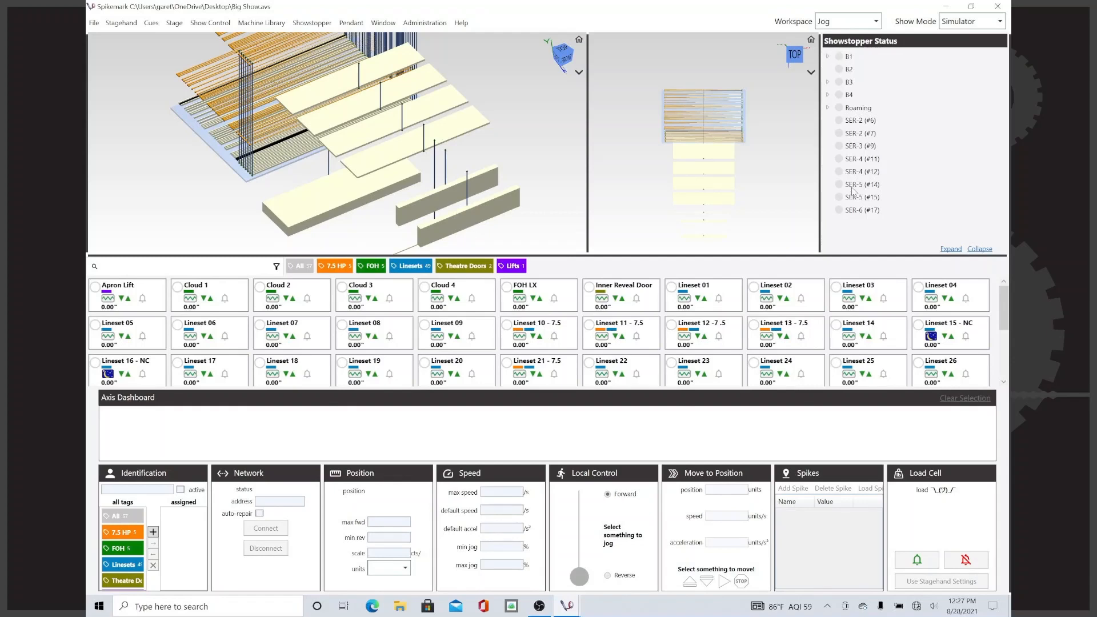
- Expand B1, B3 and the remaining groups in the Showstopper Status tree and review their devices
{"action": "left_click", "coordinate": [829, 57]}
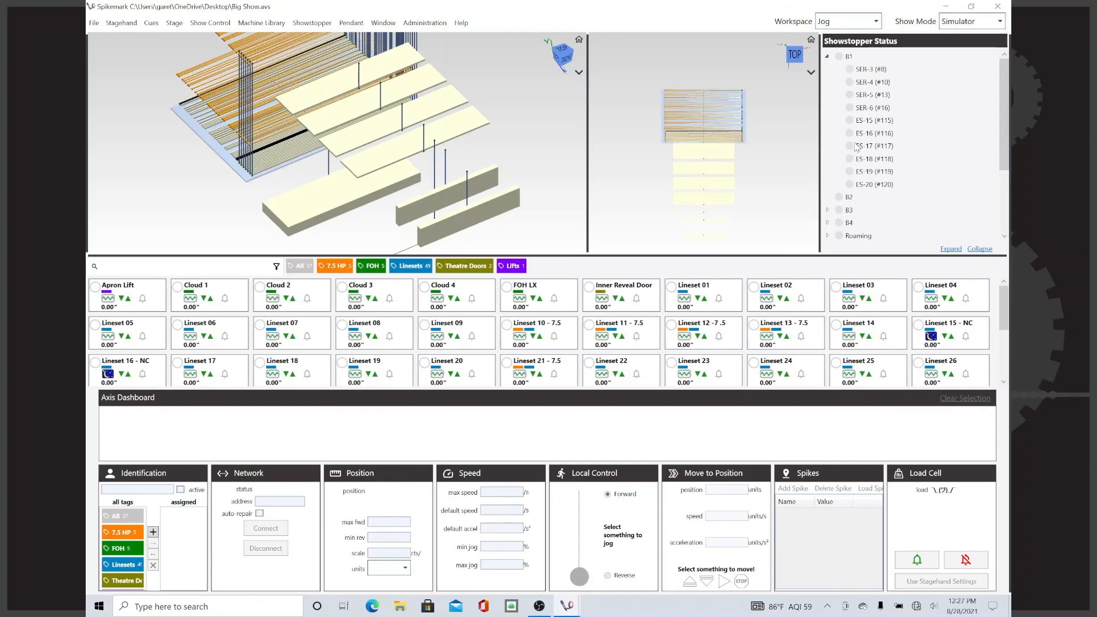
{"action": "left_click", "coordinate": [828, 210]}
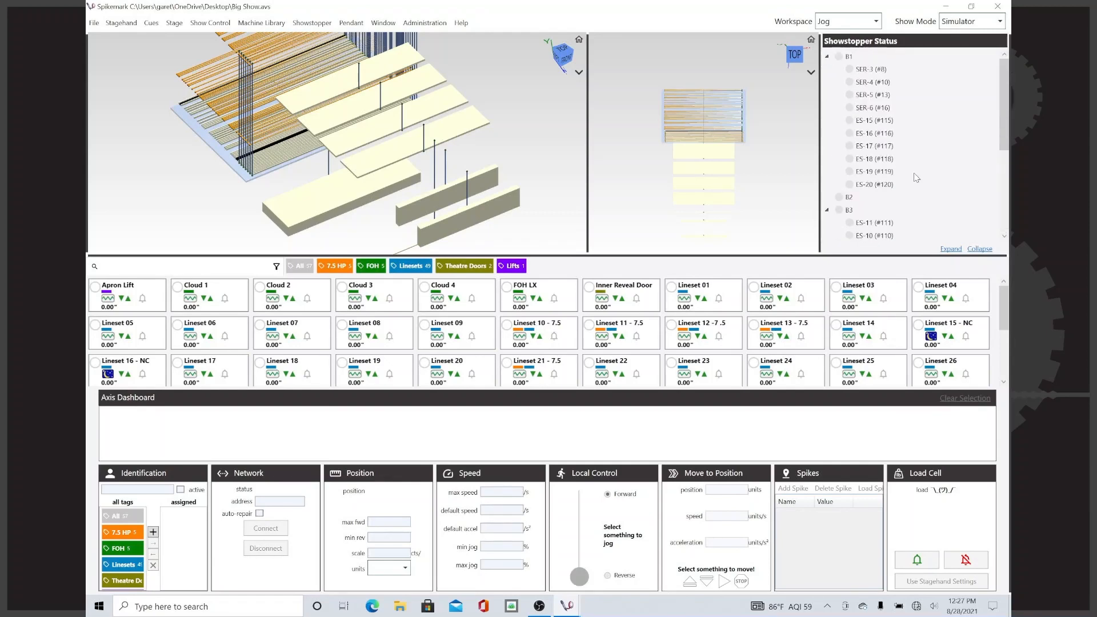
{"action": "scroll", "coordinate": [916, 178], "scroll_direction": "down", "scroll_amount": 2}
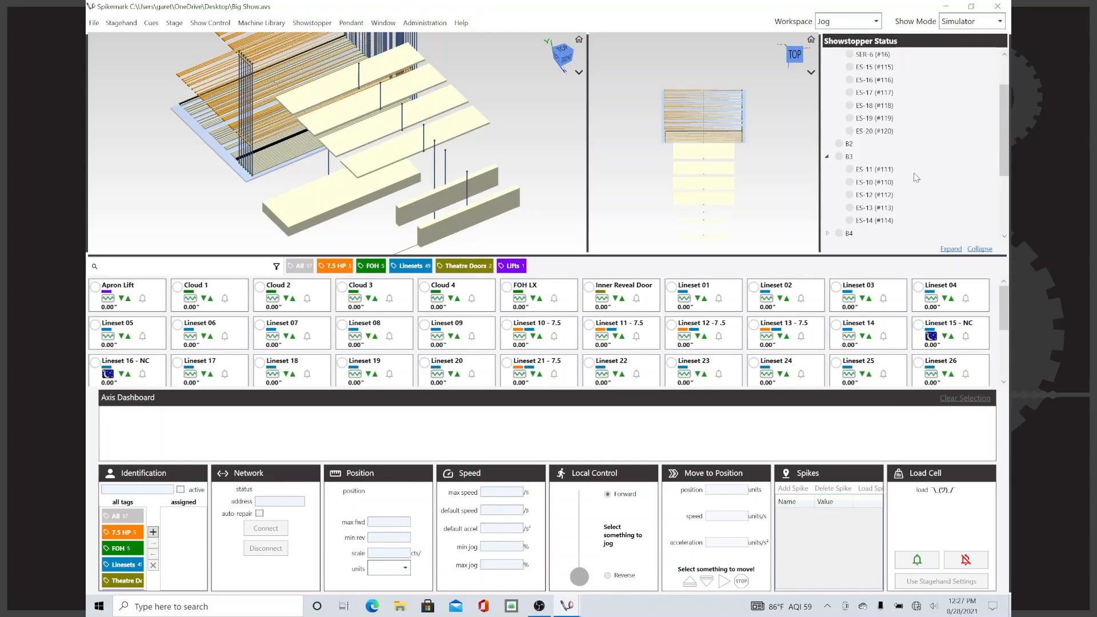
{"action": "left_click", "coordinate": [952, 250]}
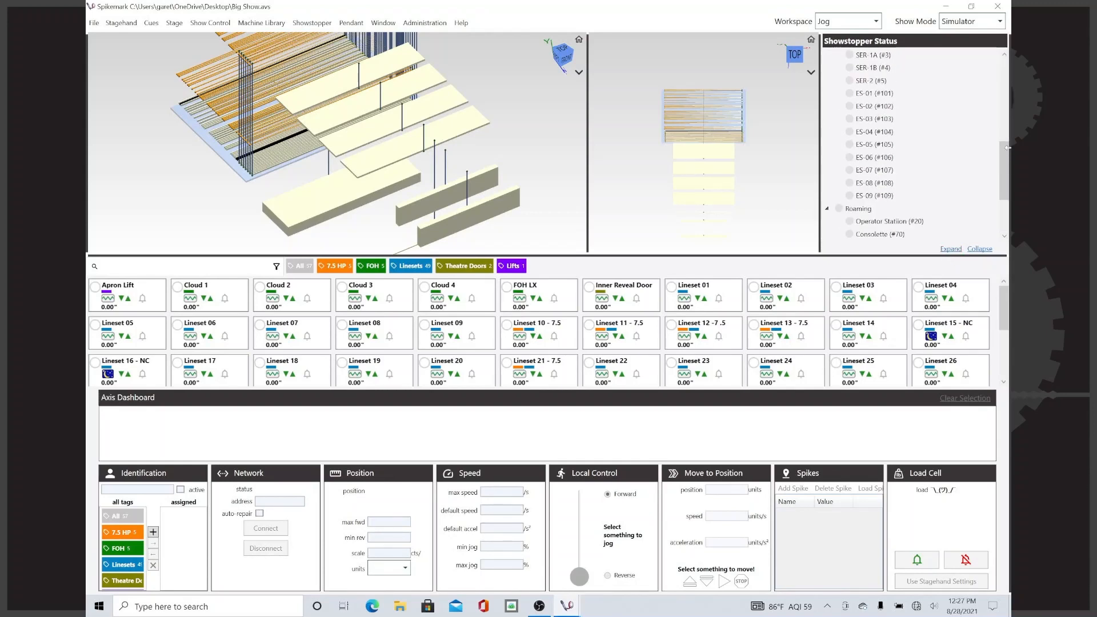
{"action": "left_click_drag", "start_coordinate": [1008, 148], "coordinate": [1010, 71]}
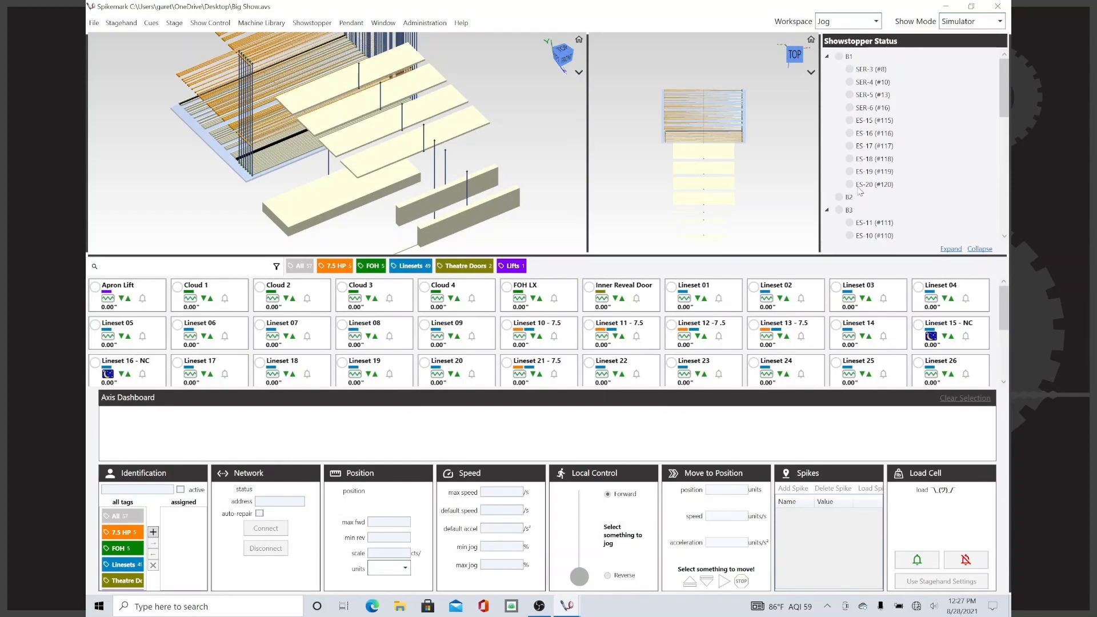
- Check the available show modes, collapse all groups in the Showstopper Status tree, and expand them again to review the devices
{"action": "left_click", "coordinate": [961, 23]}
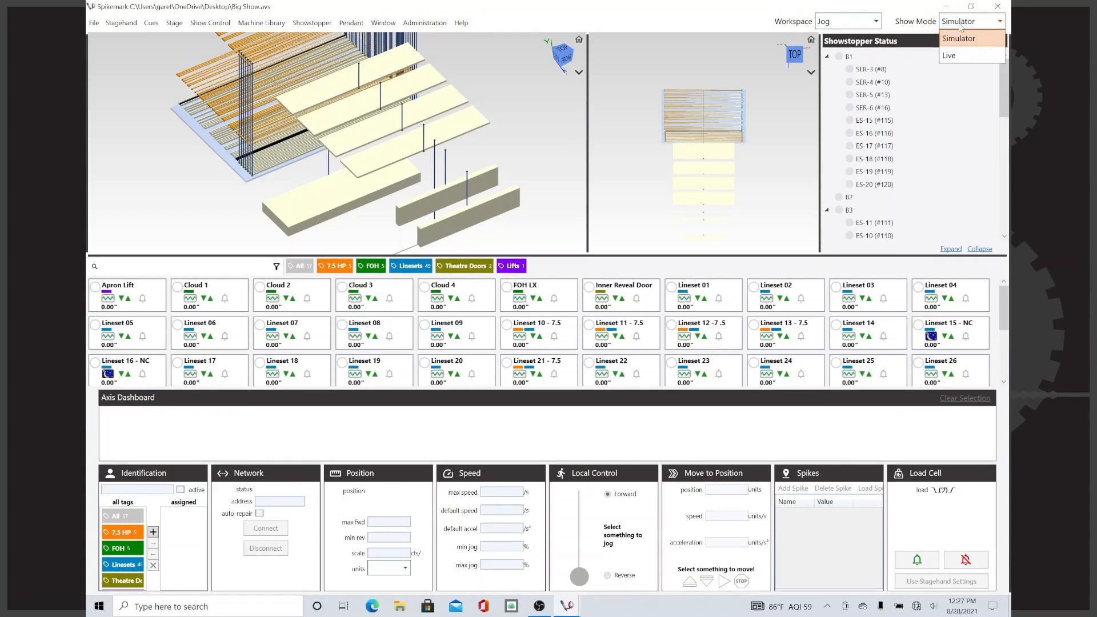
{"action": "left_click", "coordinate": [959, 24]}
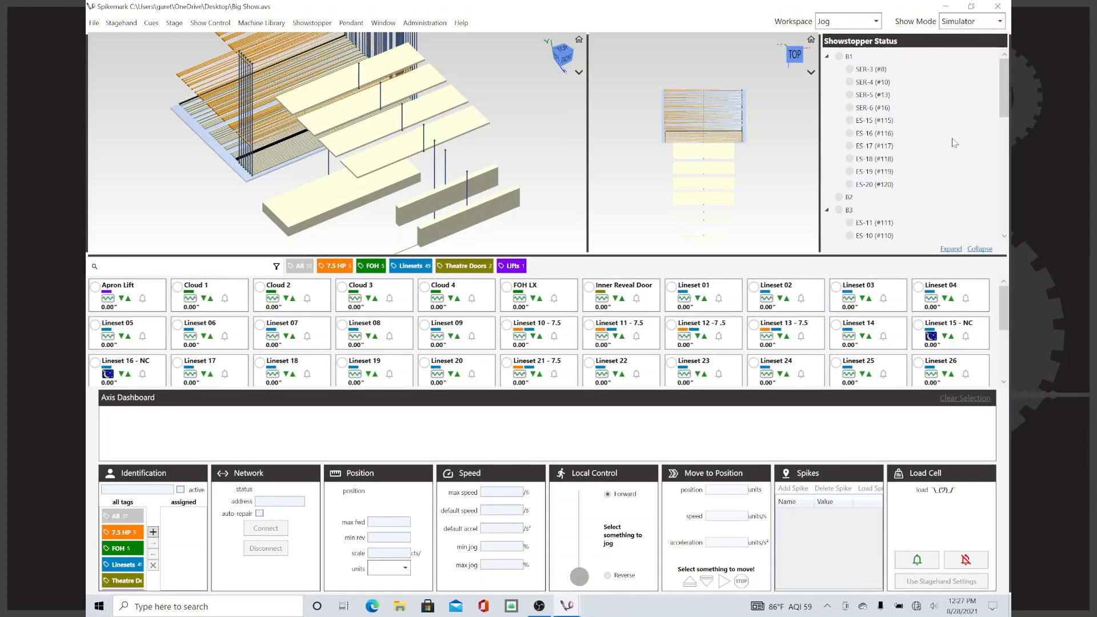
{"action": "left_click", "coordinate": [979, 250]}
{"action": "left_click", "coordinate": [979, 250]}
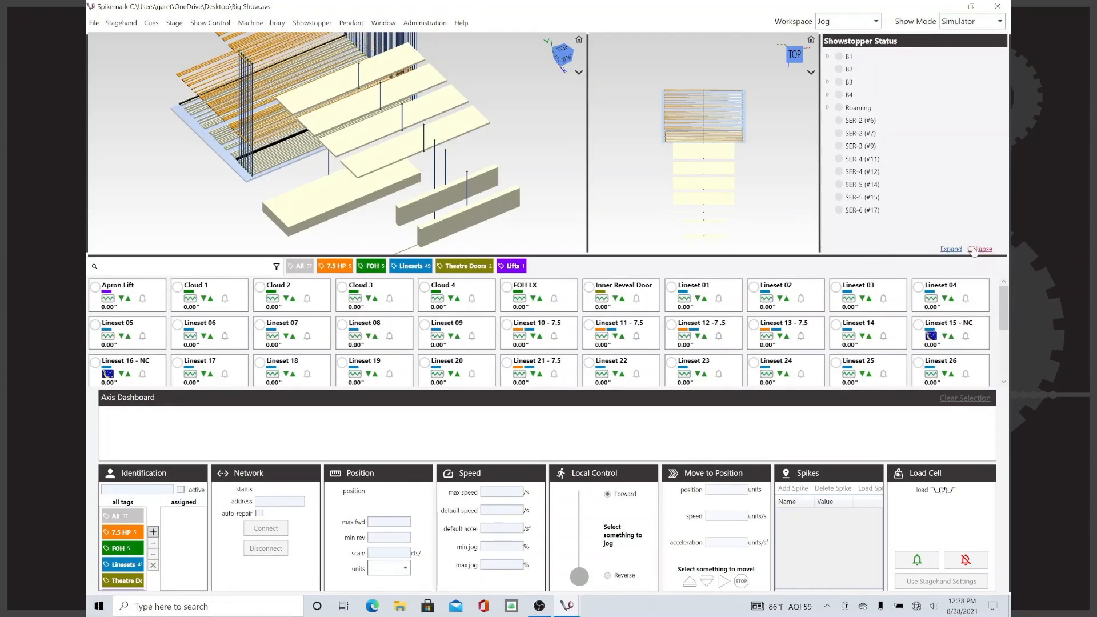
{"action": "left_click", "coordinate": [951, 253]}
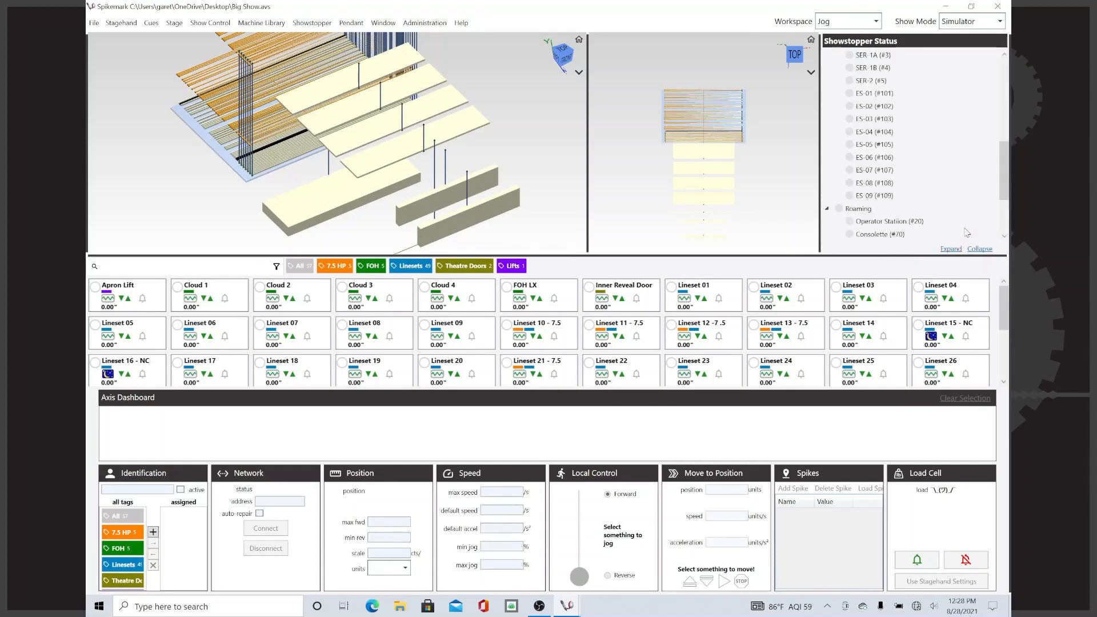
{"action": "mouse_move", "coordinate": [1002, 177]}
{"action": "left_mouse_down"}
{"action": "mouse_move", "coordinate": [1004, 209]}
{"action": "mouse_move", "coordinate": [1004, 196]}
{"action": "left_mouse_up"}
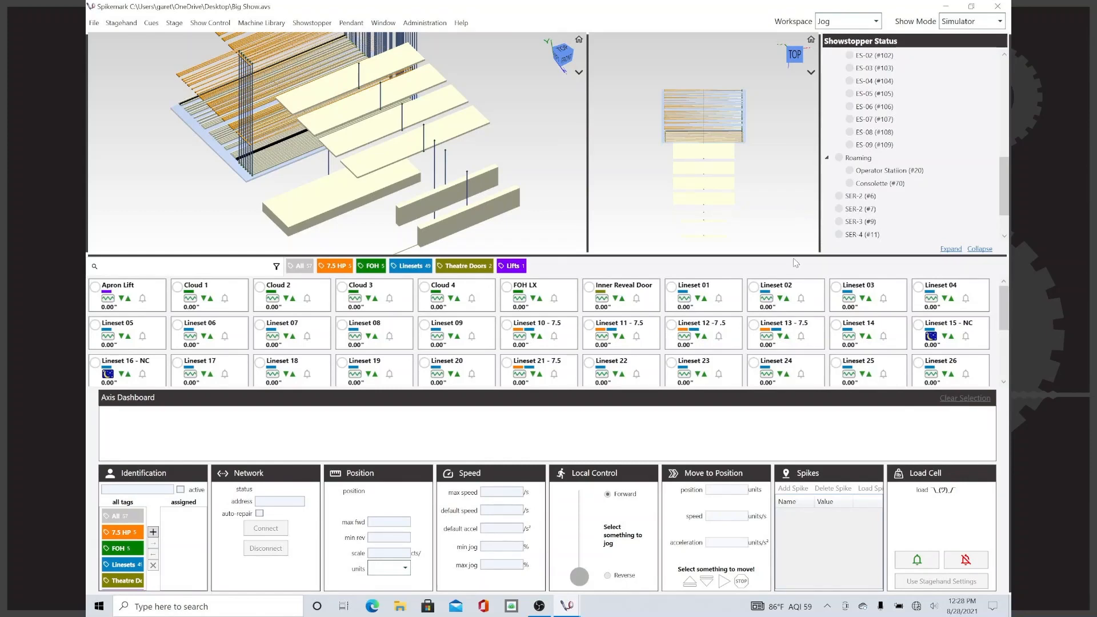
- Enlarge the stagehand list by moving the divider below the 3D views upward, and orbit the main 3D view to a side angle
{"action": "left_click_drag", "start_coordinate": [798, 255], "coordinate": [772, 118]}
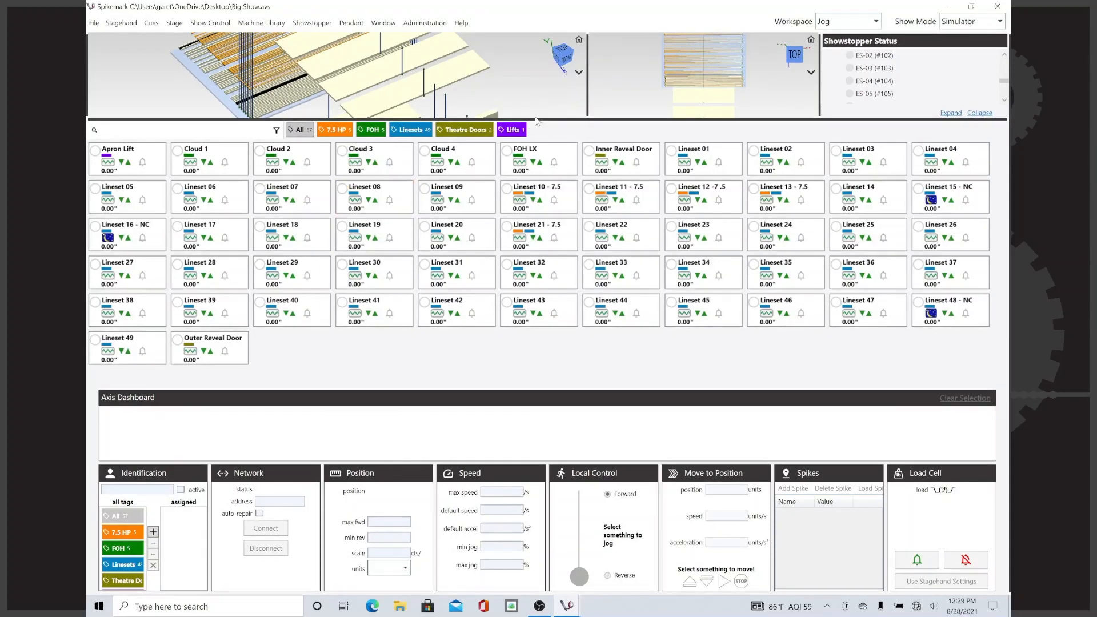
{"action": "left_click_drag", "start_coordinate": [539, 119], "coordinate": [533, 178]}
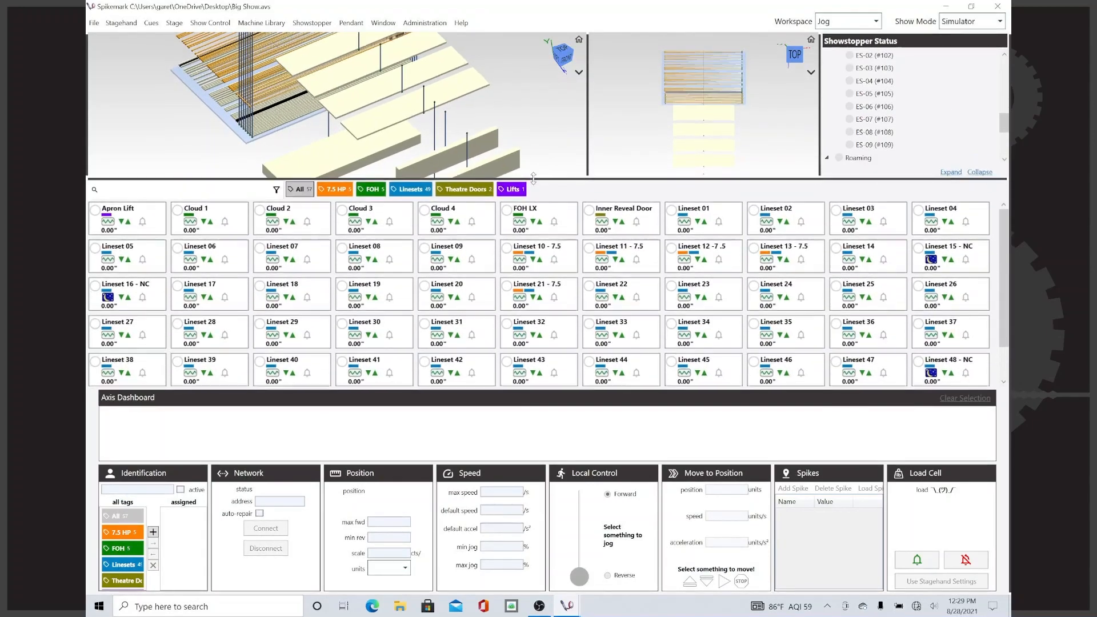
{"action": "left_click", "coordinate": [560, 63]}
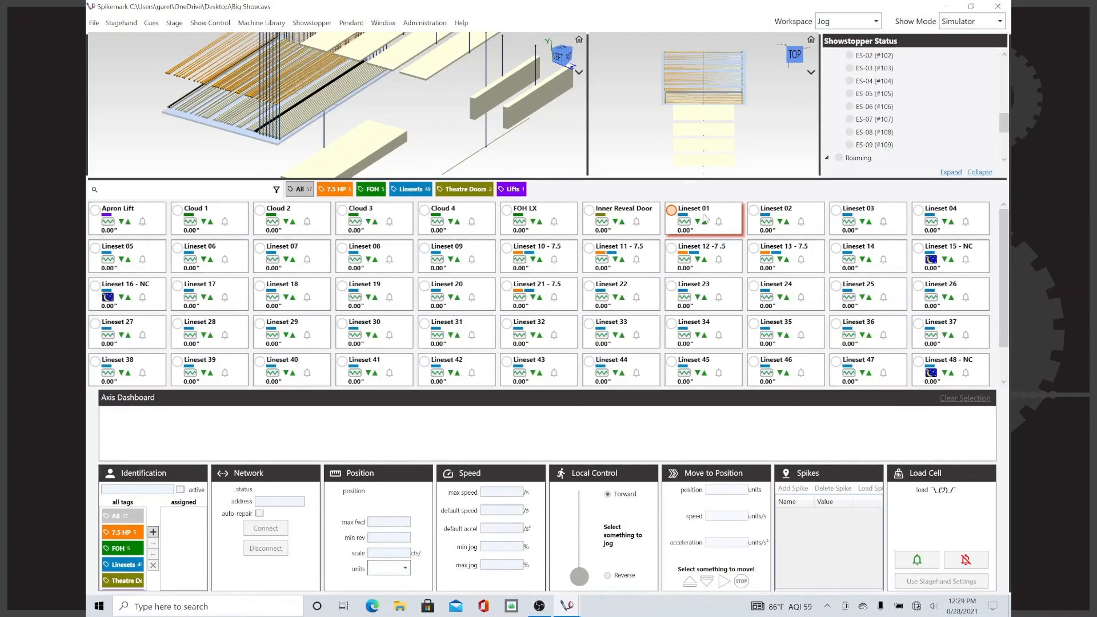
- Select Linesets 01, 02, 07, 08, 20 and 21 - 7.5 together for the Axis Dashboard
{"action": "left_click", "coordinate": [705, 219]}
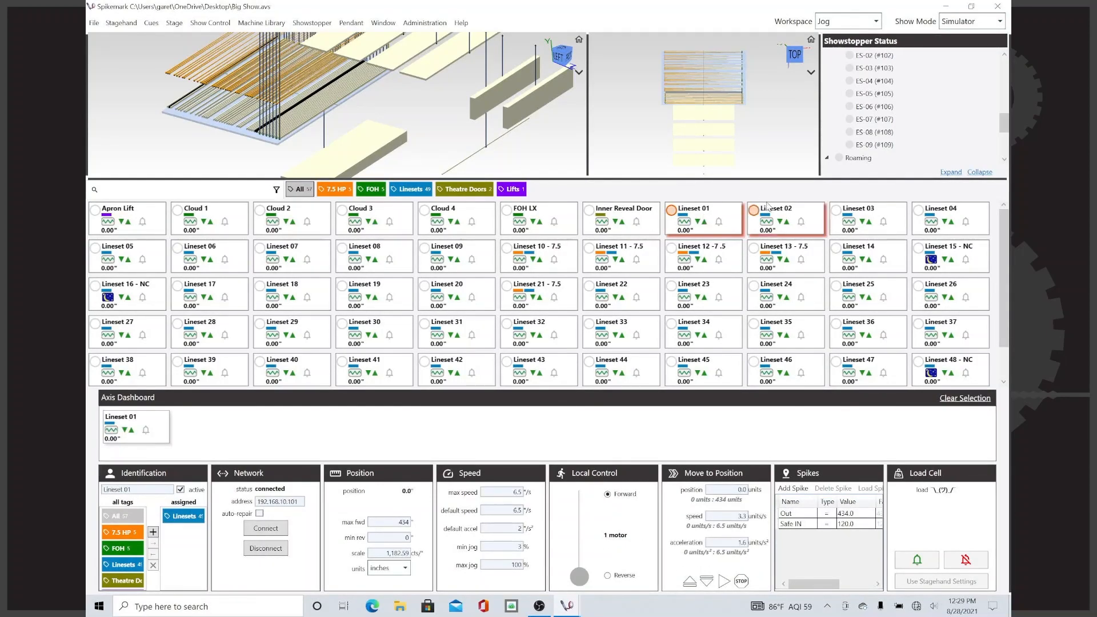
{"action": "left_click", "coordinate": [770, 210]}
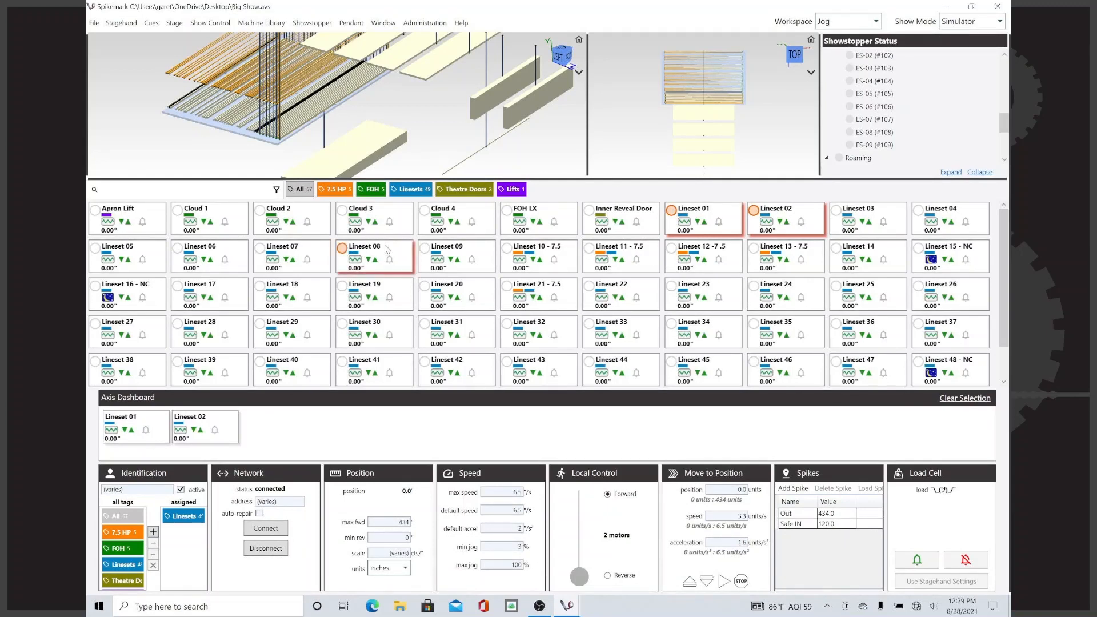
{"action": "left_click", "coordinate": [386, 251]}
{"action": "left_click", "coordinate": [325, 268]}
{"action": "left_click", "coordinate": [451, 290]}
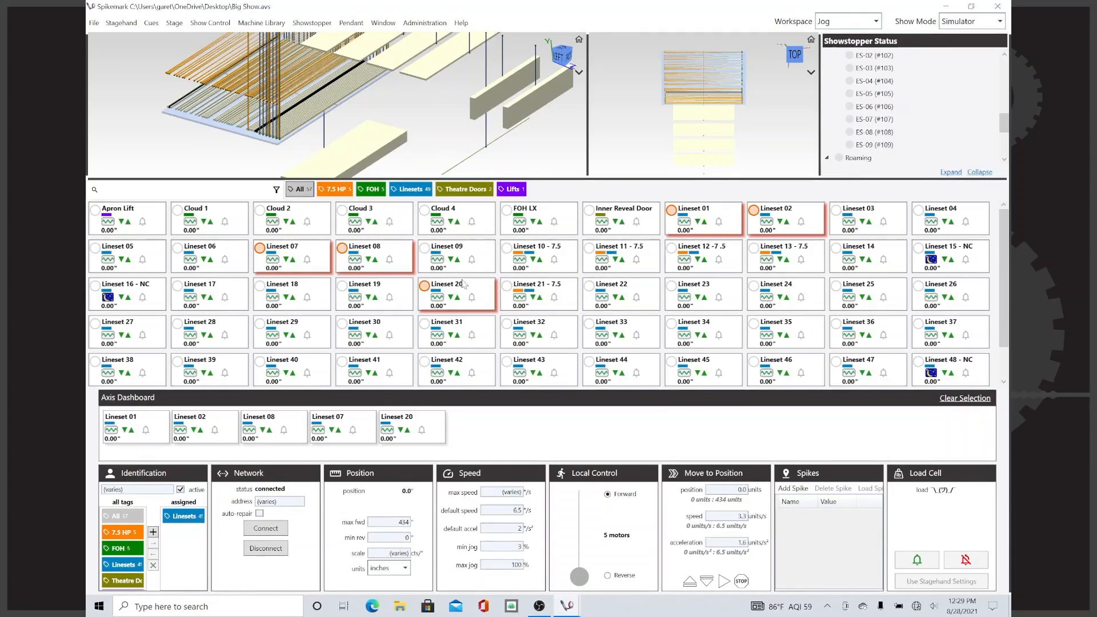
{"action": "left_click", "coordinate": [509, 289]}
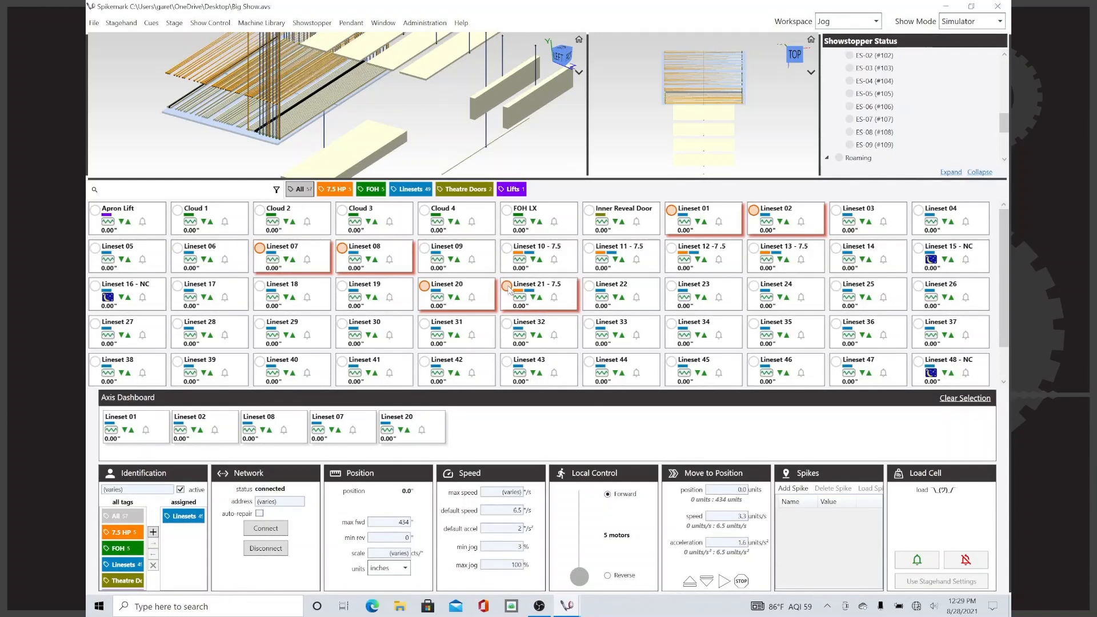
{"action": "left_click", "coordinate": [508, 287]}
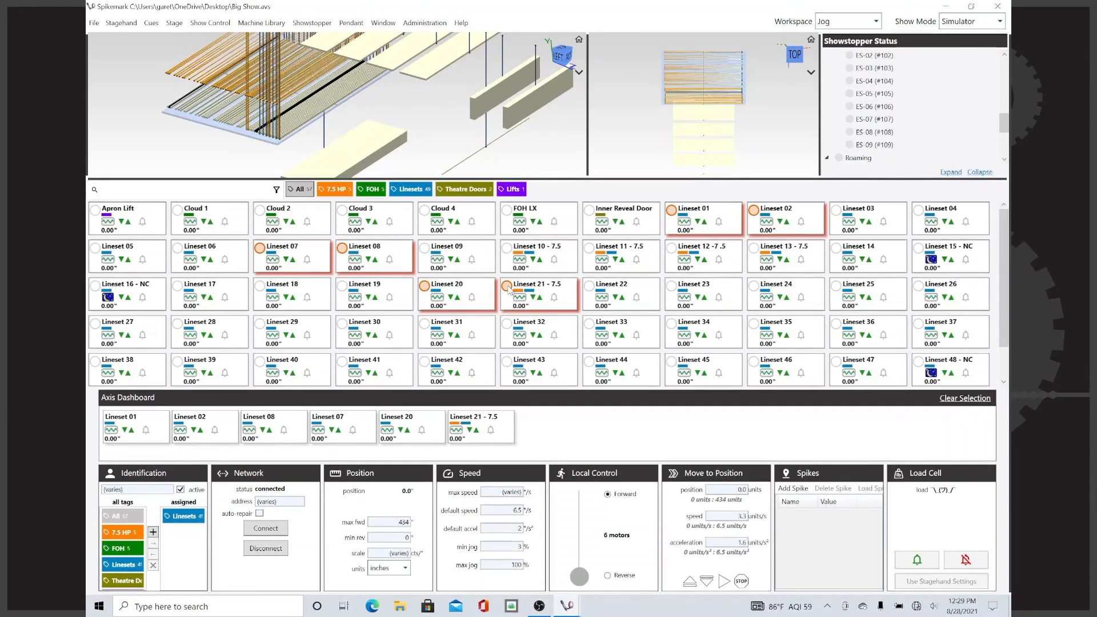
{"action": "left_click", "coordinate": [425, 287]}
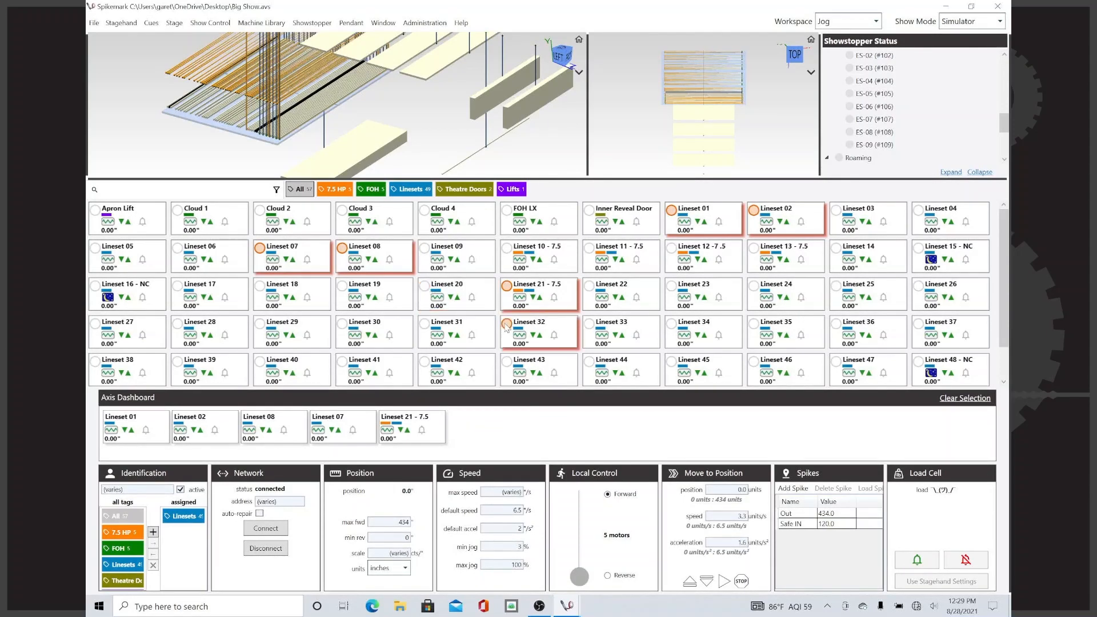
{"action": "left_click", "coordinate": [426, 288]}
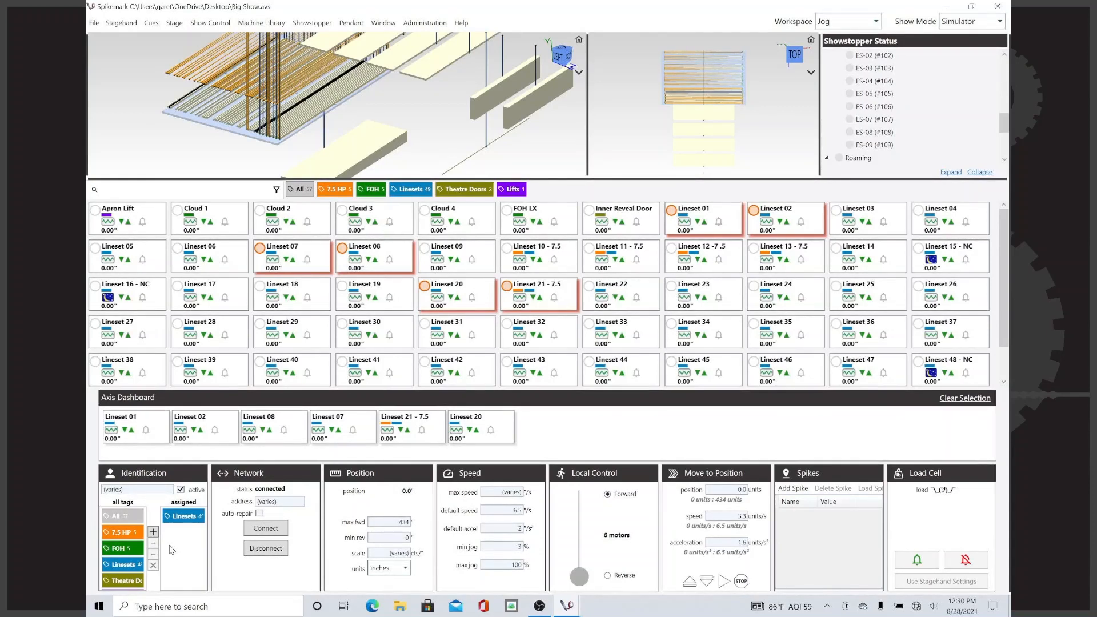
- Set the maximum forward position of the six selected linesets to 400 inches
{"action": "scroll", "coordinate": [130, 560], "scroll_direction": "down", "scroll_amount": 1}
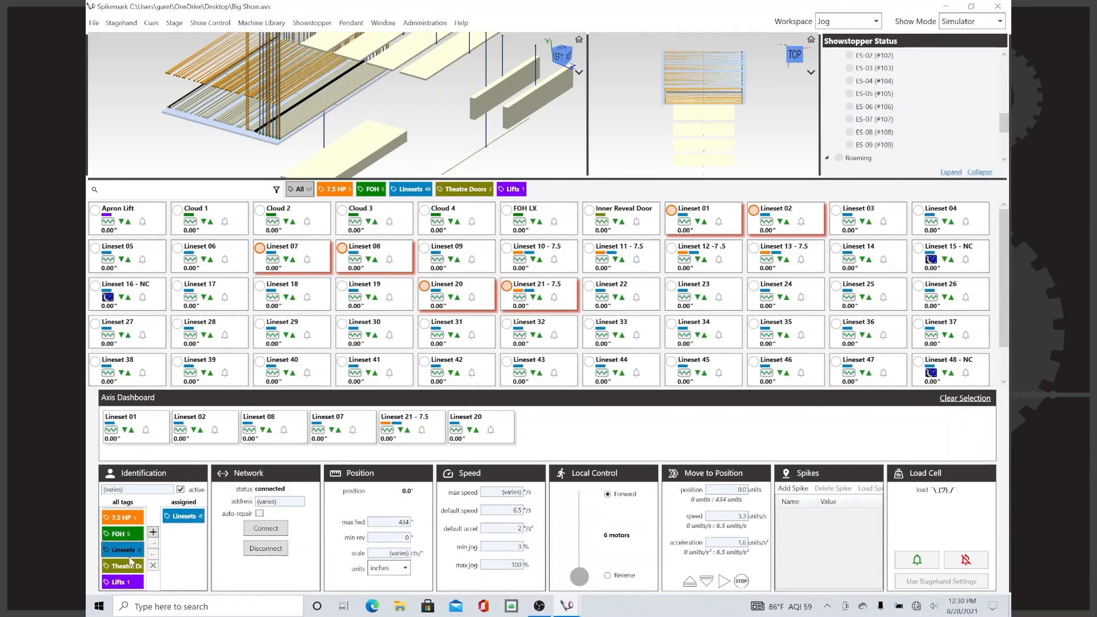
{"action": "scroll", "coordinate": [131, 562], "scroll_direction": "up", "scroll_amount": 1}
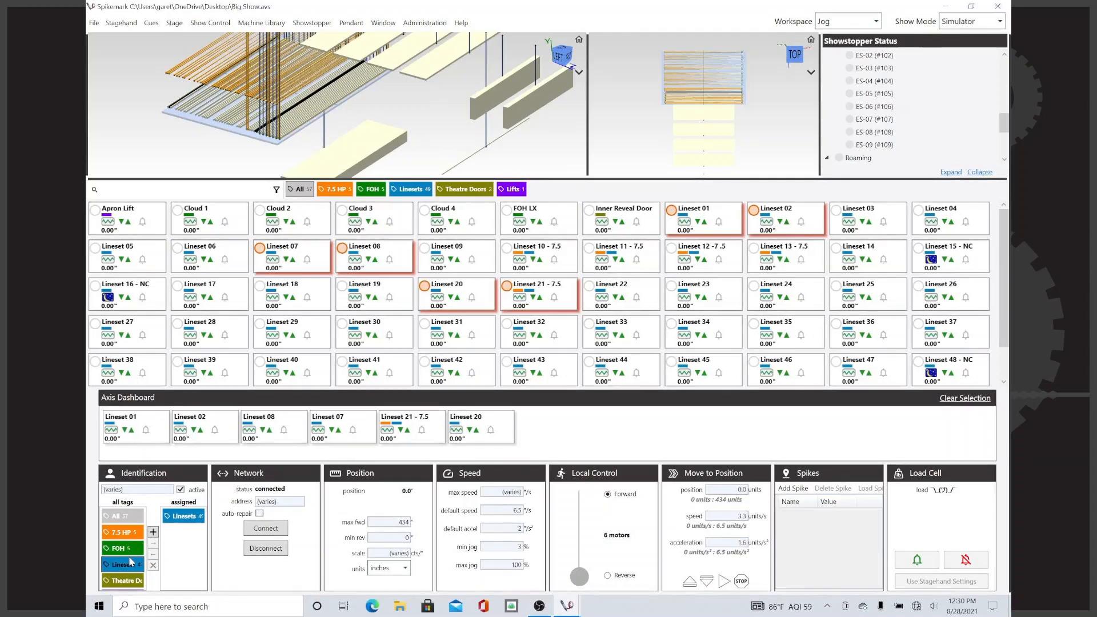
{"action": "scroll", "coordinate": [131, 562], "scroll_direction": "down", "scroll_amount": 1}
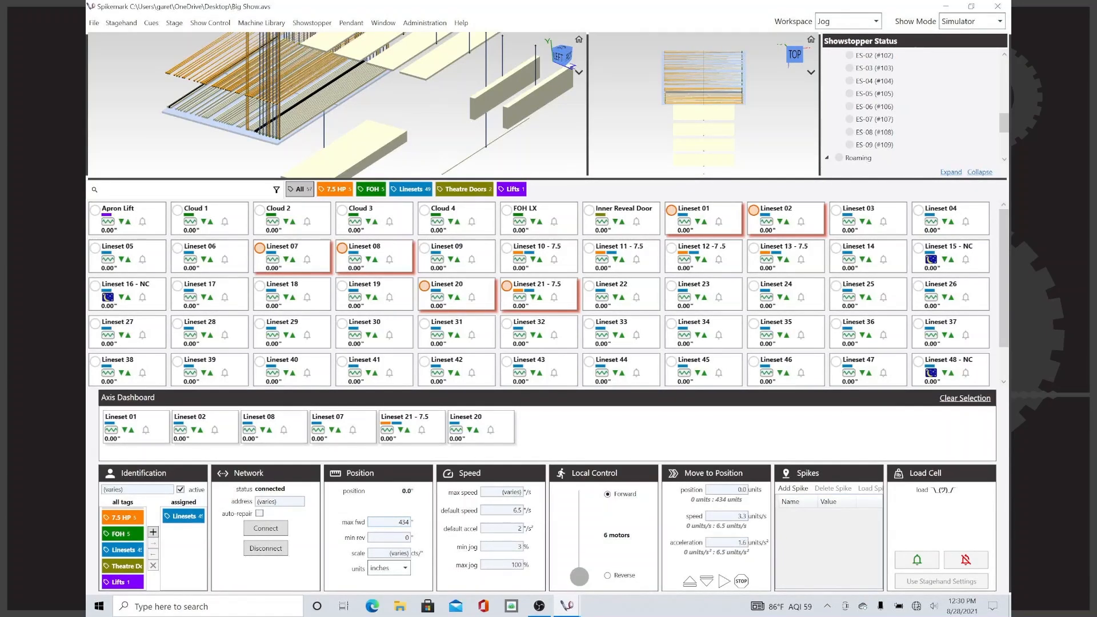
{"action": "left_click_drag", "start_coordinate": [397, 523], "coordinate": [483, 525]}
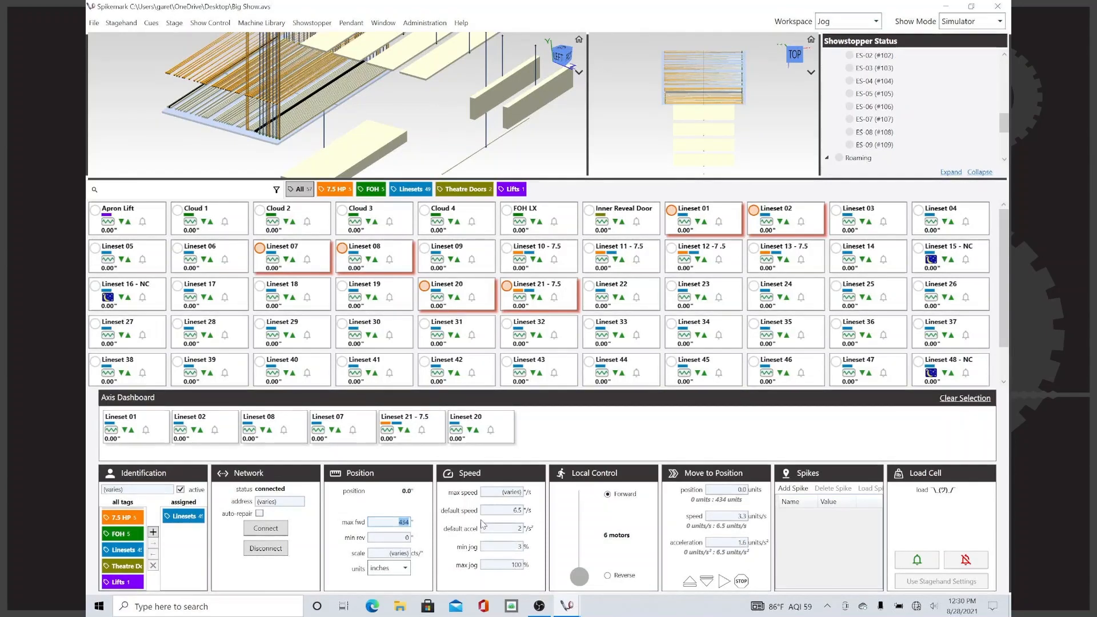
{"action": "type", "text": "400"}
{"action": "key", "text": "Tab"}
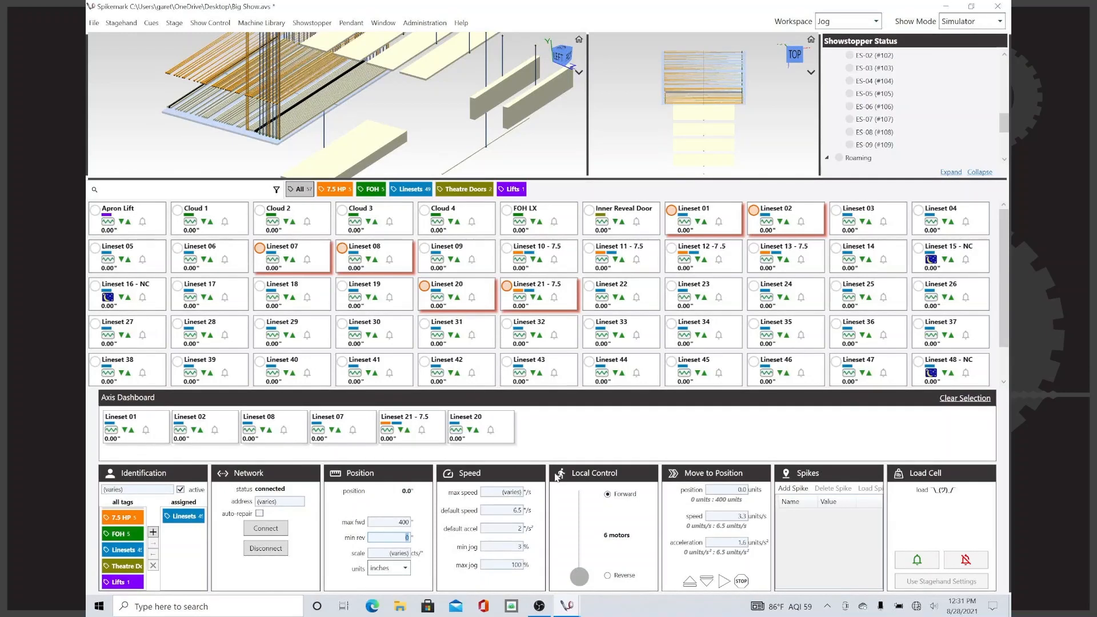
- Set the maximum speed of the six selected linesets to 8 inches per second
{"action": "left_click", "coordinate": [511, 492]}
{"action": "type", "text": "6"}
{"action": "key", "text": "BackSpace"}
{"action": "type", "text": "8"}
{"action": "key", "text": "Tab"}
- Enlarge the 3D views and jog the six selected linesets forward together to about 42 inches
{"action": "left_click_drag", "start_coordinate": [577, 179], "coordinate": [575, 246]}
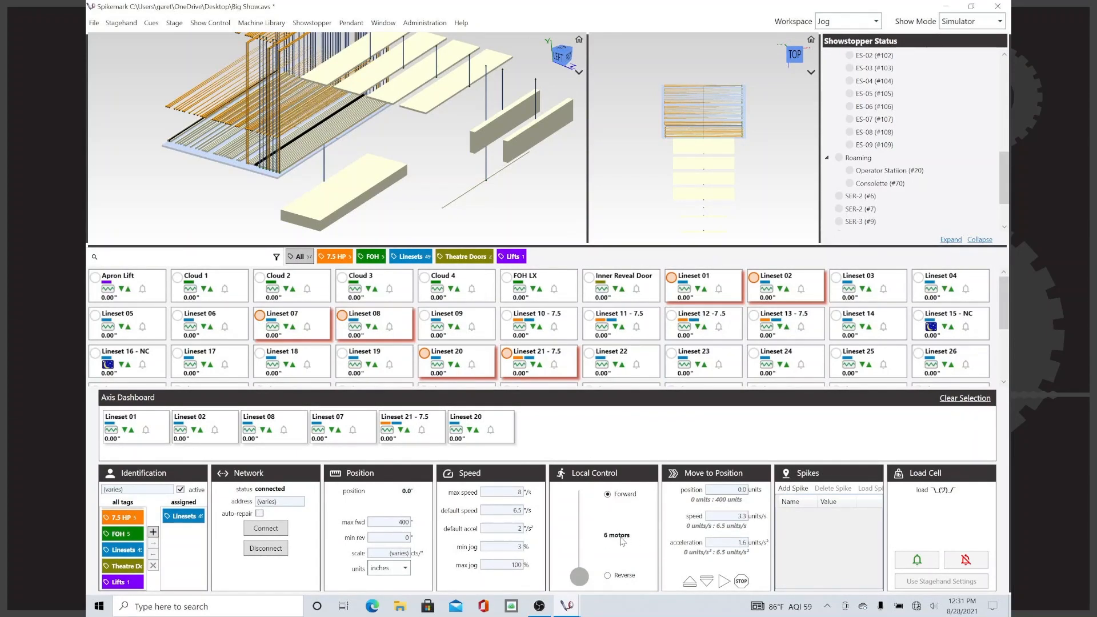
{"action": "left_click", "coordinate": [580, 577]}
{"action": "mouse_move", "coordinate": [580, 579]}
{"action": "left_mouse_down"}
{"action": "mouse_move", "coordinate": [589, 521]}
{"action": "mouse_move", "coordinate": [581, 584]}
{"action": "left_mouse_up"}
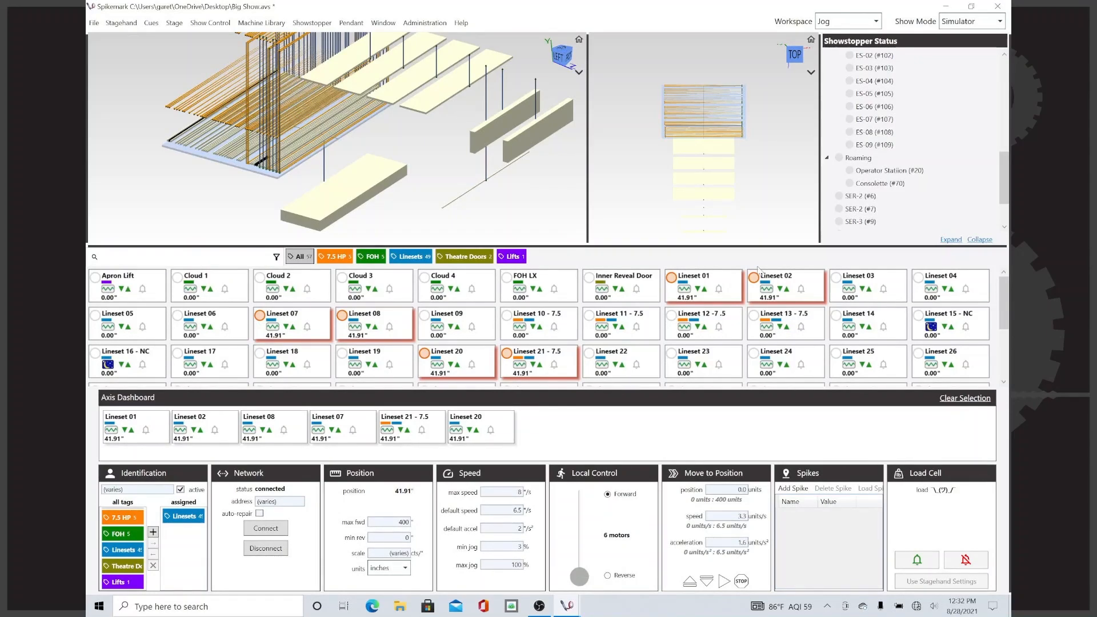
- Enlarge the stagehand list to show more linesets, and check the commands for adding and connecting stagehands
{"action": "scroll", "coordinate": [806, 289], "scroll_direction": "down", "scroll_amount": 3}
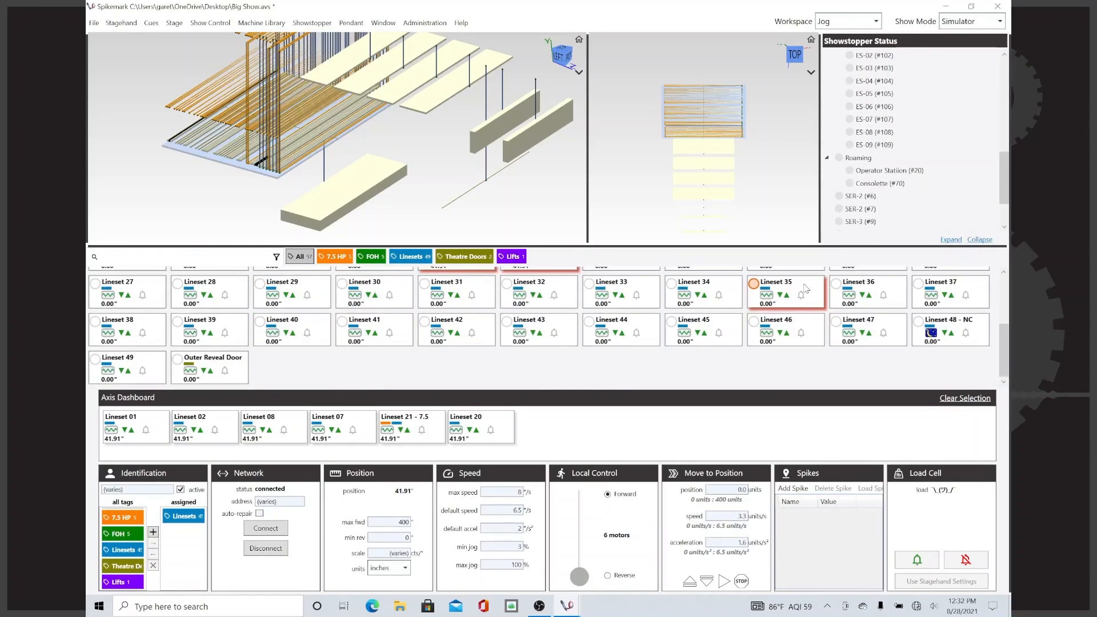
{"action": "scroll", "coordinate": [806, 288], "scroll_direction": "up", "scroll_amount": 5}
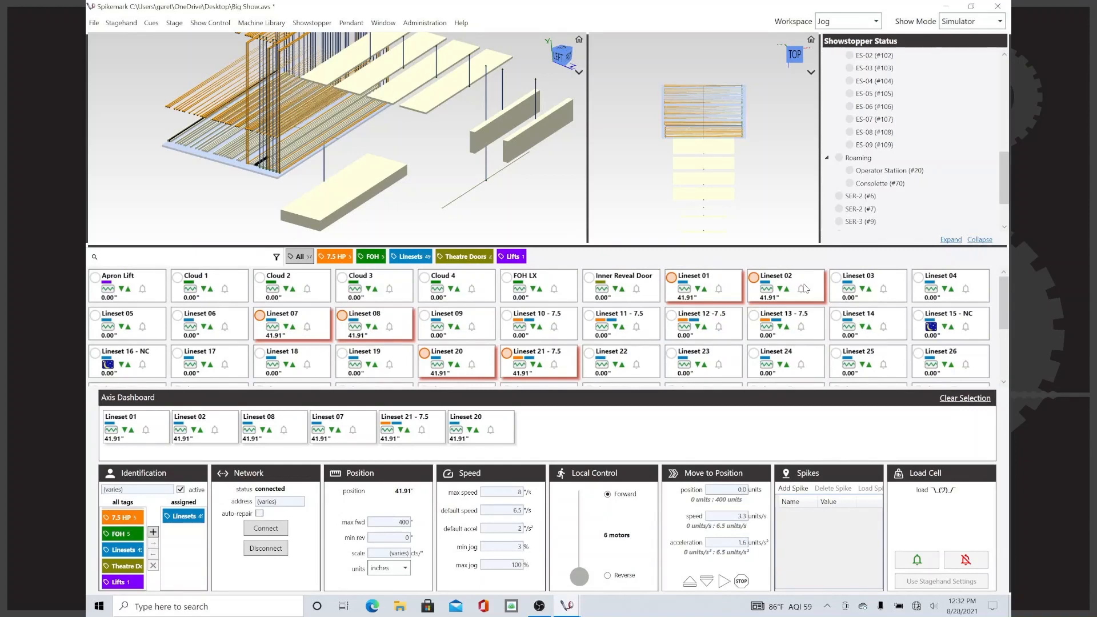
{"action": "scroll", "coordinate": [806, 289], "scroll_direction": "down", "scroll_amount": 5}
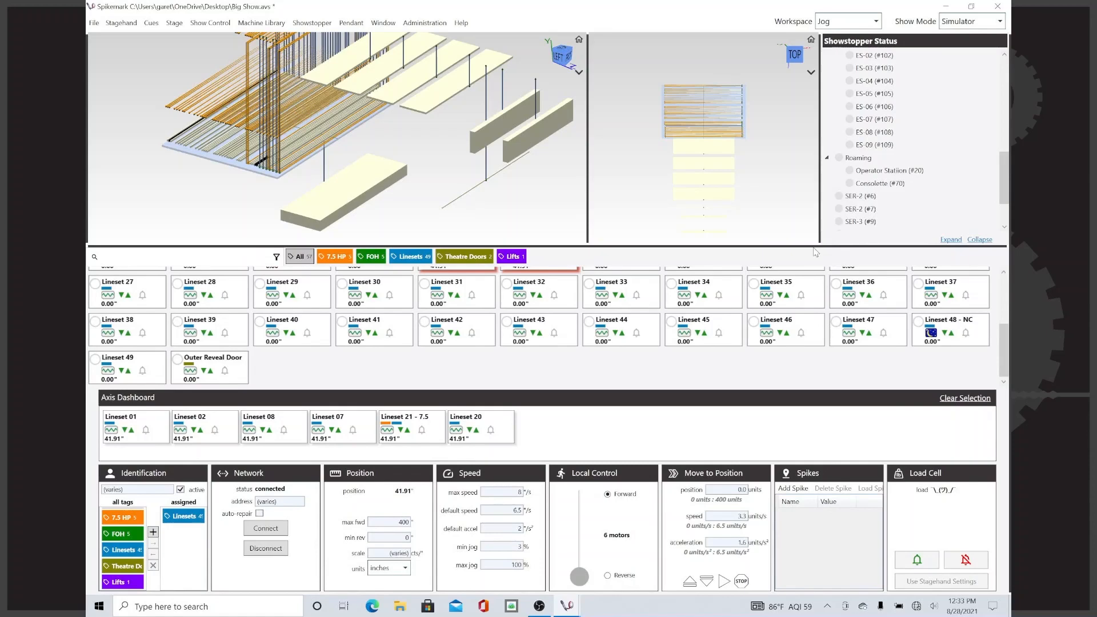
{"action": "left_click_drag", "start_coordinate": [815, 246], "coordinate": [798, 181]}
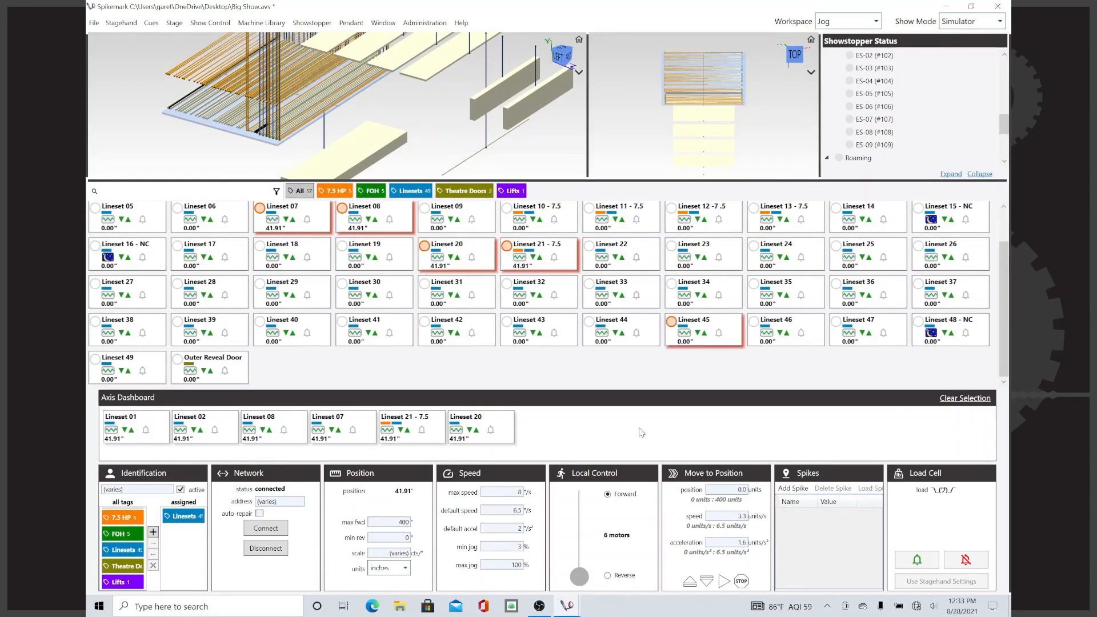
{"action": "right_click", "coordinate": [633, 376]}
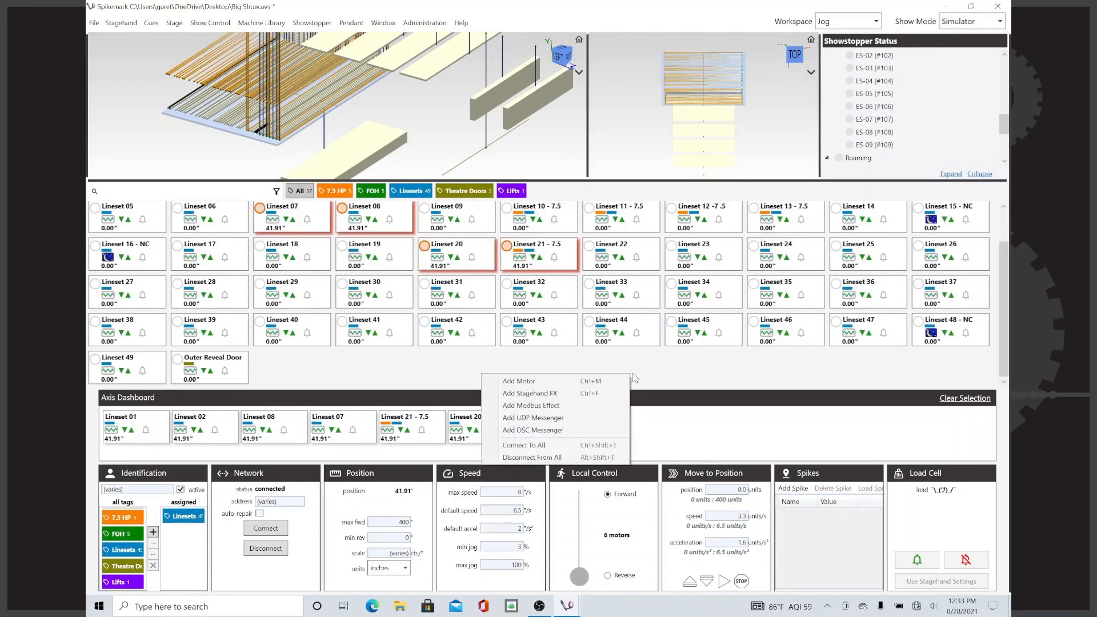
{"action": "left_click", "coordinate": [676, 372]}
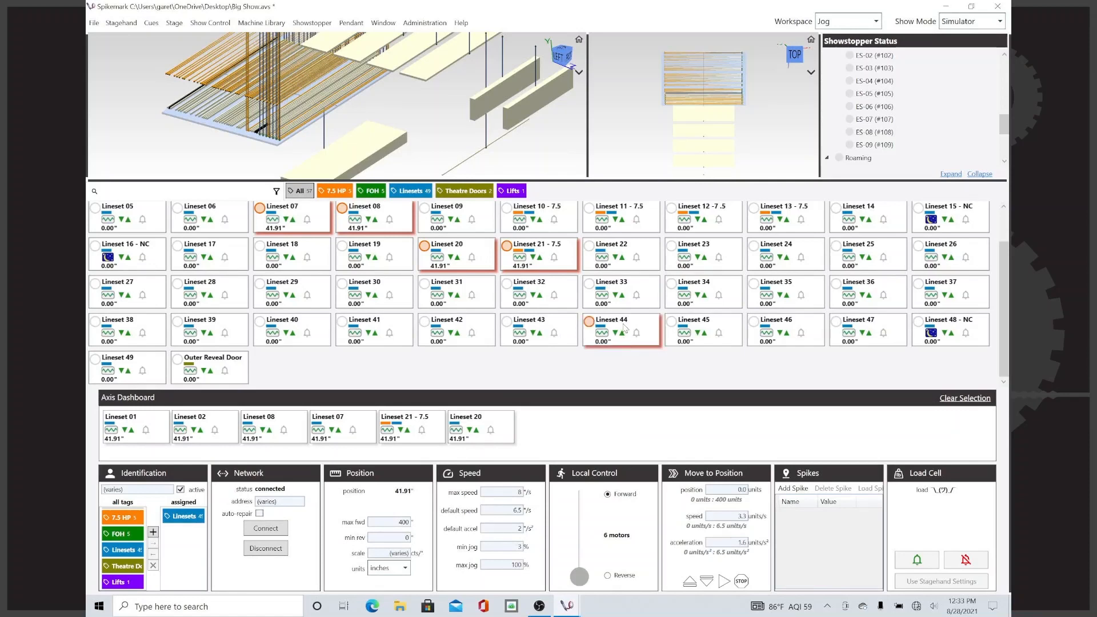
- Replace the current selection with Linesets 43 through 47, leaving out Lineset 48 - NC
{"action": "left_click", "coordinate": [625, 328]}
{"action": "left_click", "coordinate": [552, 325]}
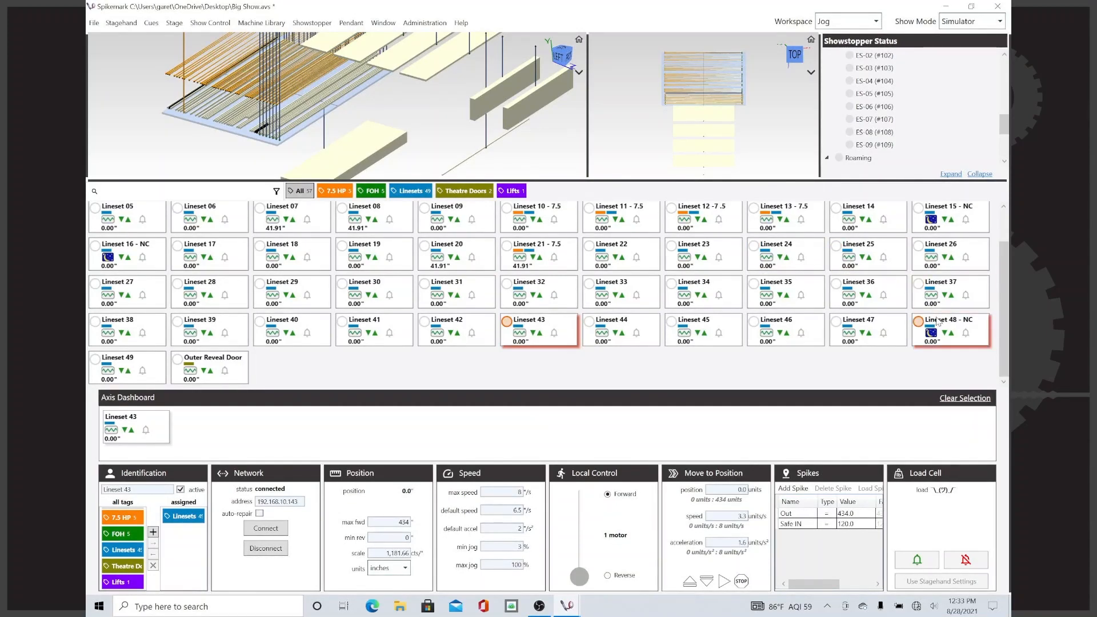
{"action": "left_click", "coordinate": [938, 323], "text": "shift"}
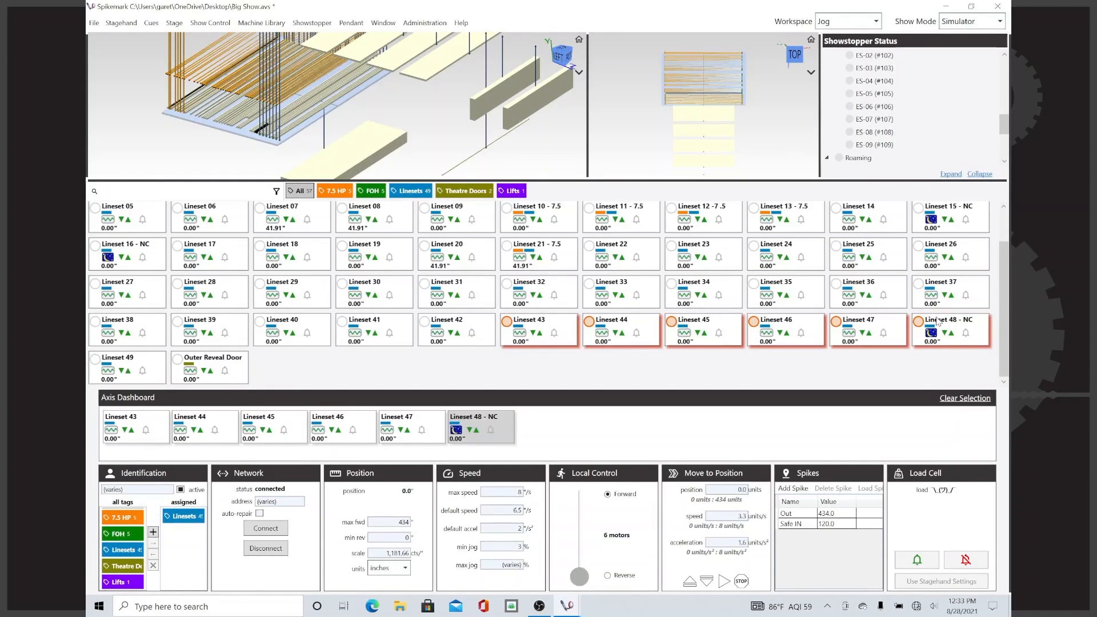
{"action": "left_click", "coordinate": [894, 328], "text": "ctrl"}
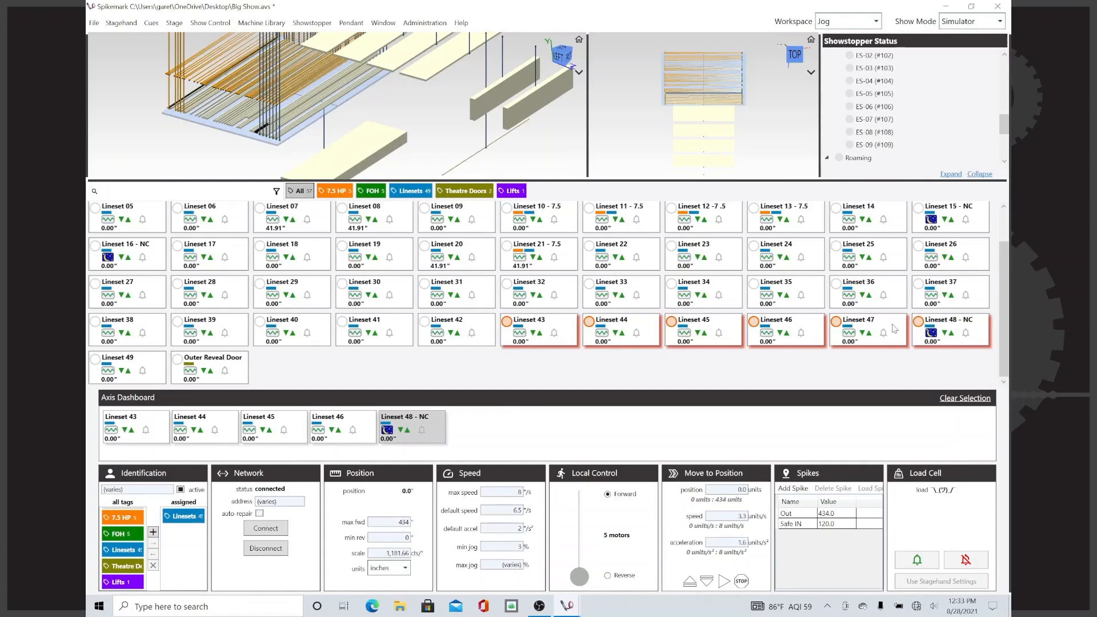
{"action": "left_click", "coordinate": [944, 336], "text": "ctrl"}
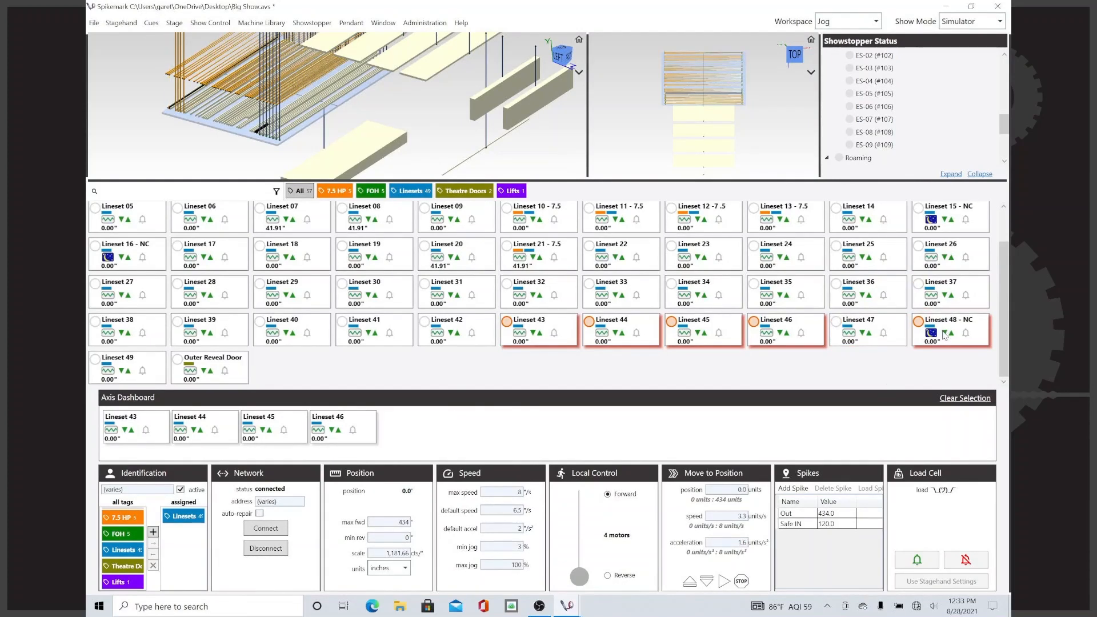
{"action": "left_click", "coordinate": [886, 330], "text": "ctrl"}
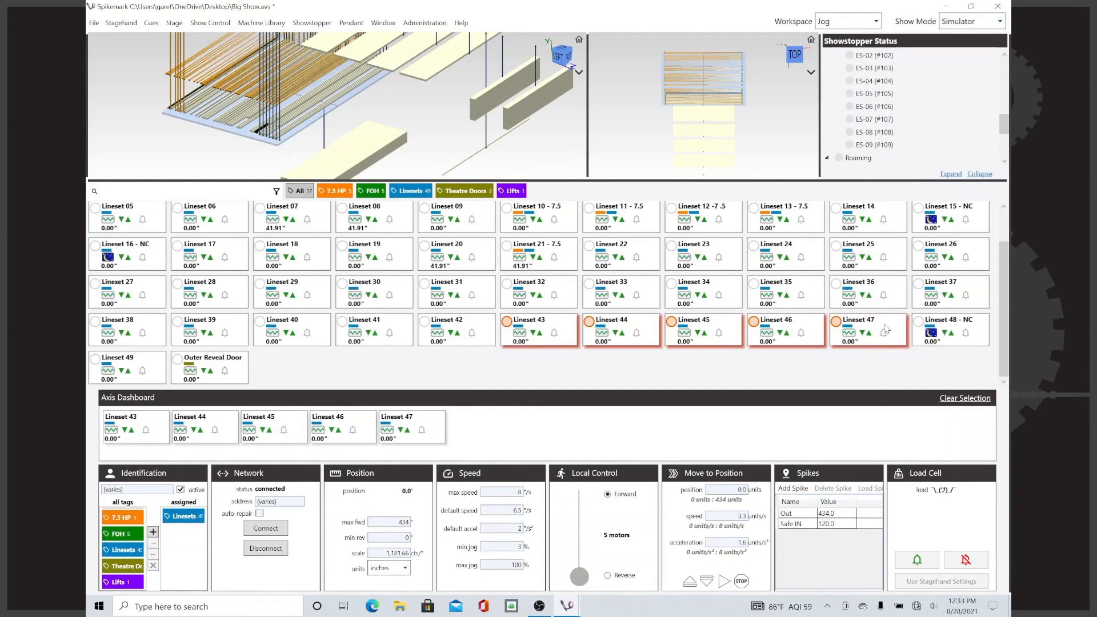
- Create a motor group named Grouped Linesets and add the selected Linesets 43 through 47 to it
{"action": "right_click", "coordinate": [885, 330]}
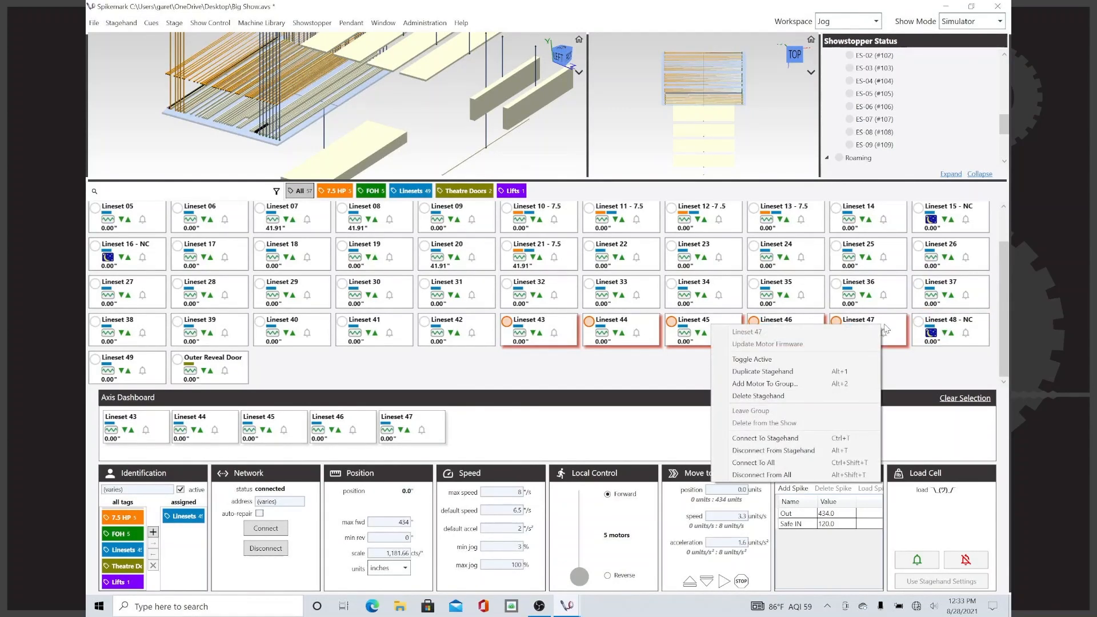
{"action": "left_click", "coordinate": [849, 385]}
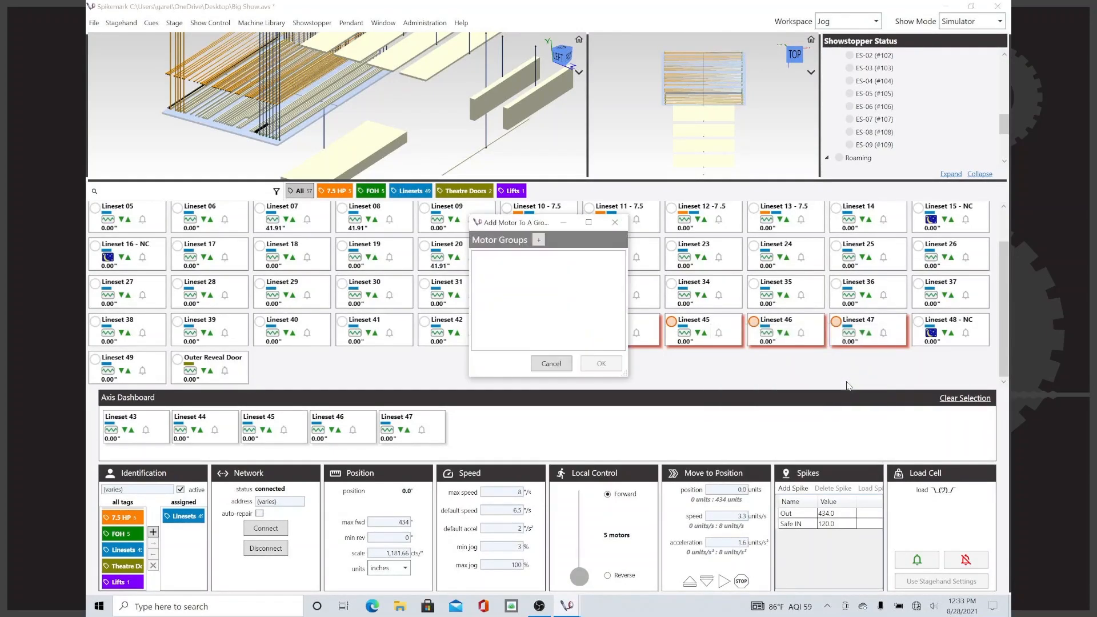
{"action": "left_click", "coordinate": [538, 240]}
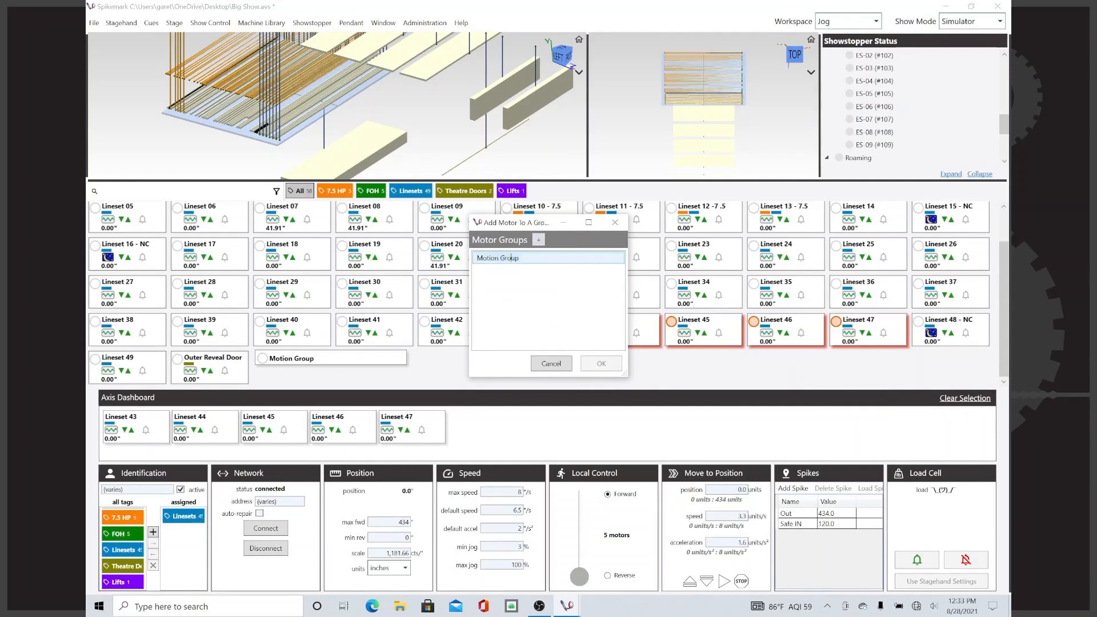
{"action": "key", "text": "ctrl+a"}
{"action": "type", "text": "Grouped Line"}
{"action": "key", "text": "Return"}
{"action": "left_click", "coordinate": [546, 259]}
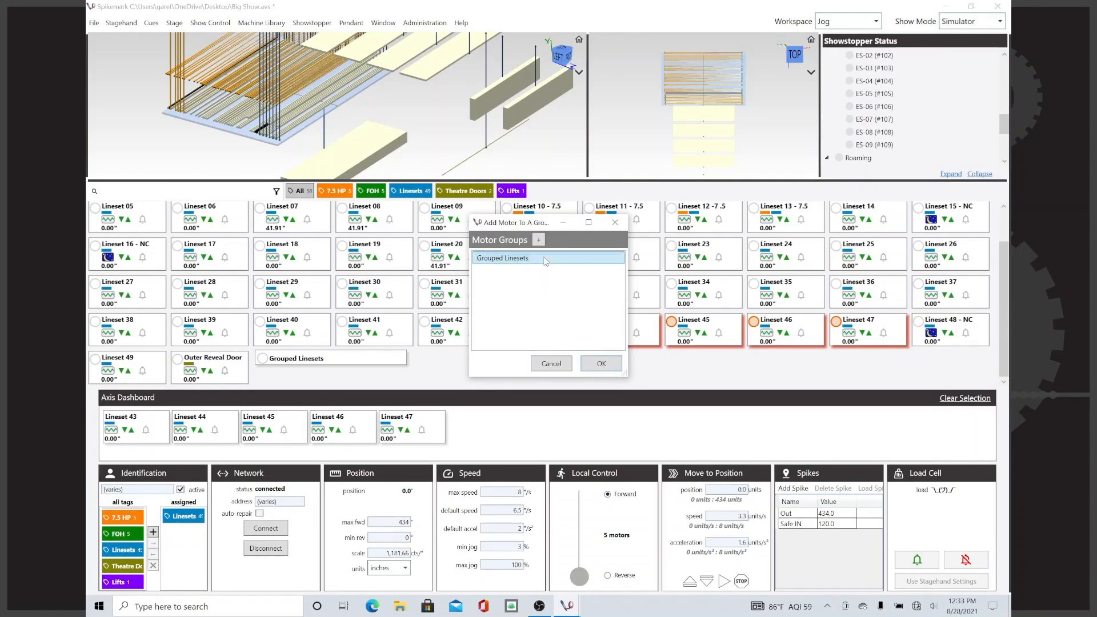
{"action": "left_click", "coordinate": [616, 368]}
{"action": "left_click", "coordinate": [618, 371]}
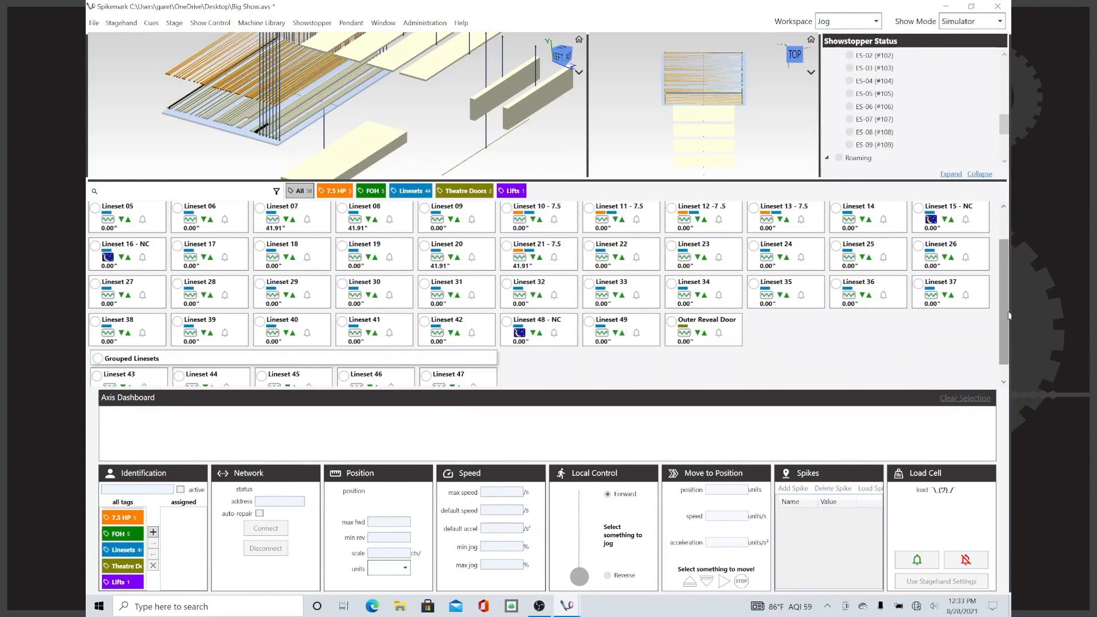
- Select the whole Grouped Linesets group and jog it forward to about 15 inches
{"action": "scroll", "coordinate": [1005, 316], "scroll_direction": "down", "scroll_amount": 1}
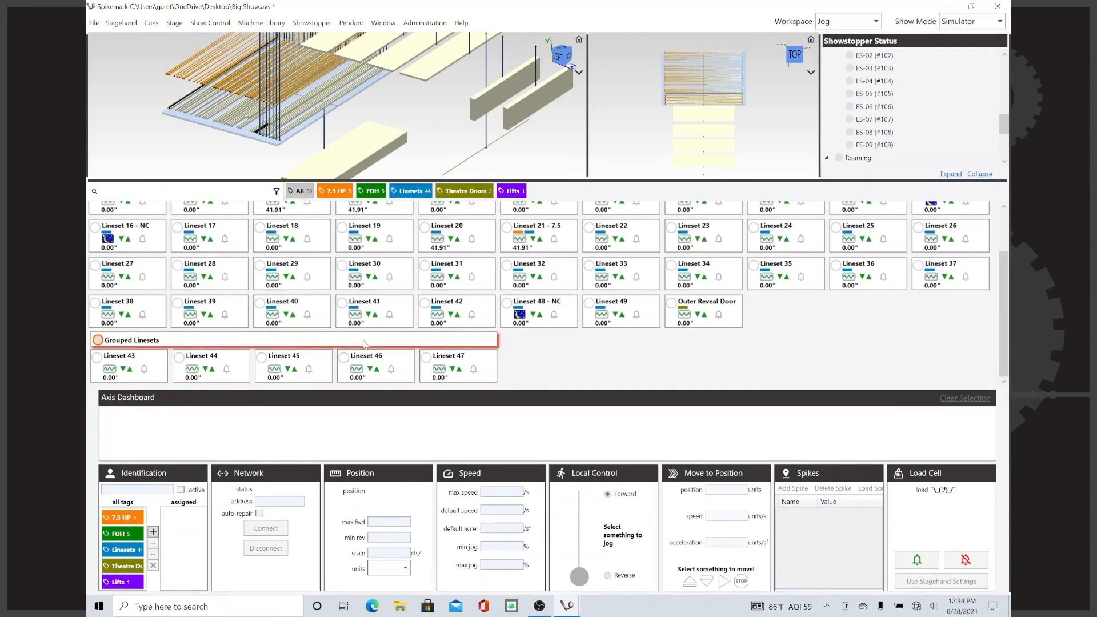
{"action": "left_click", "coordinate": [321, 338]}
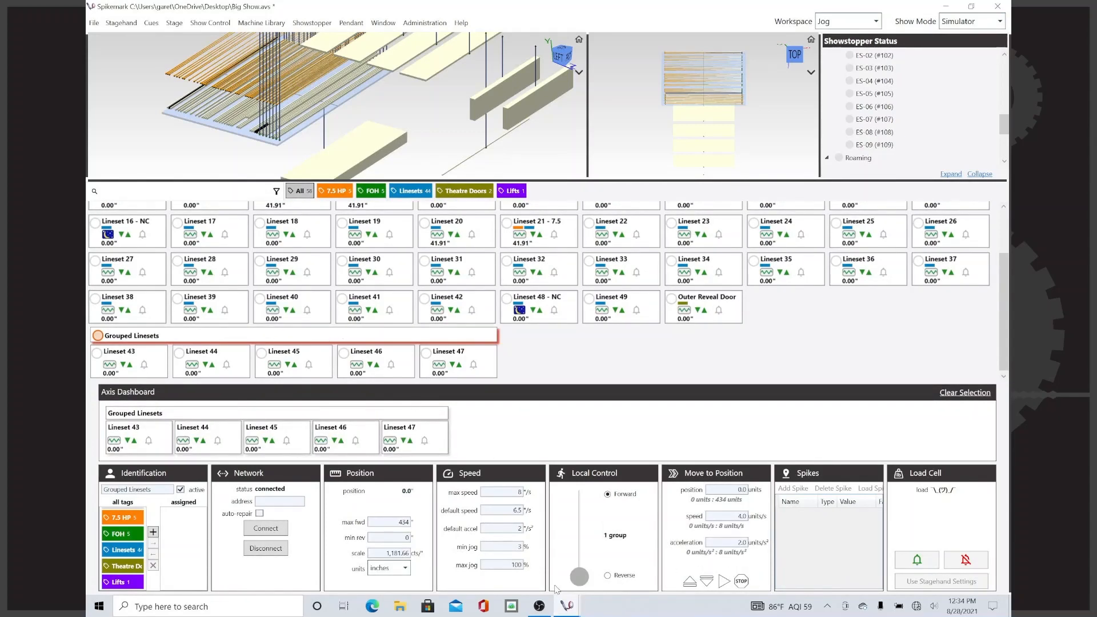
{"action": "left_click_drag", "start_coordinate": [579, 577], "coordinate": [579, 506]}
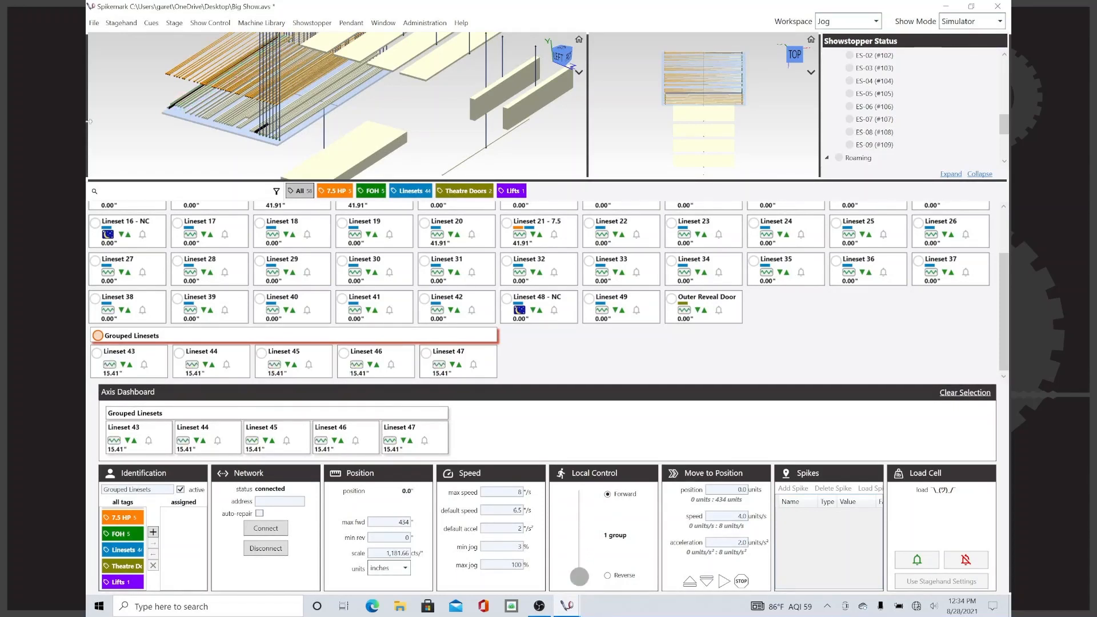
- Bring the grouped linesets into closer 3D view and jog the whole group forward to about 48 inches
{"action": "scroll", "coordinate": [247, 102], "scroll_direction": "up", "scroll_amount": 5}
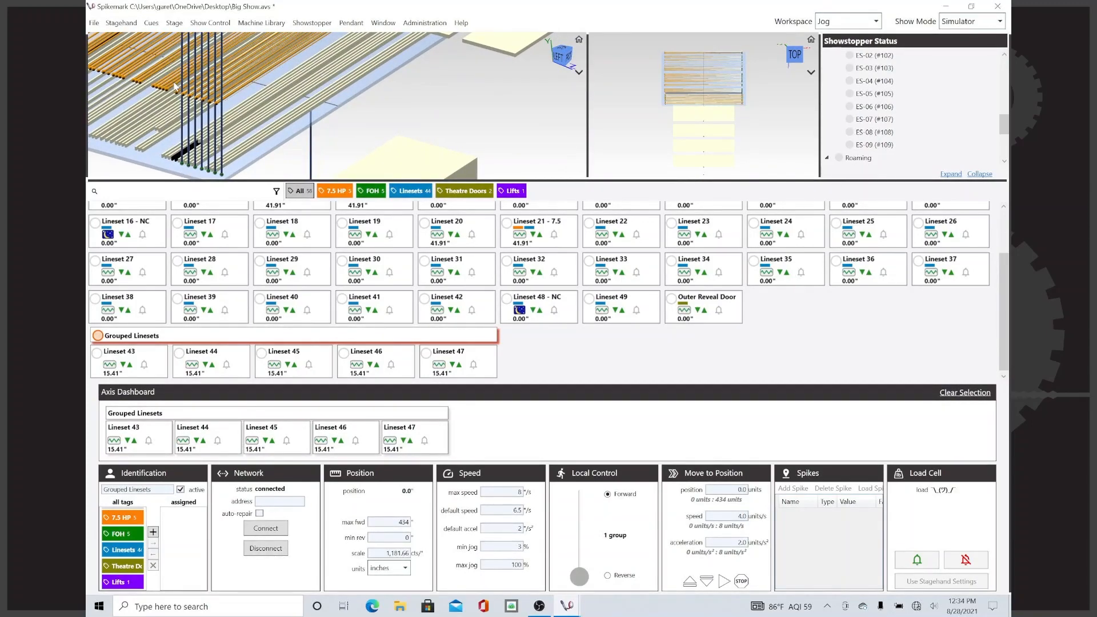
{"action": "left_click", "coordinate": [174, 87]}
{"action": "left_click_drag", "start_coordinate": [175, 86], "coordinate": [704, 117]}
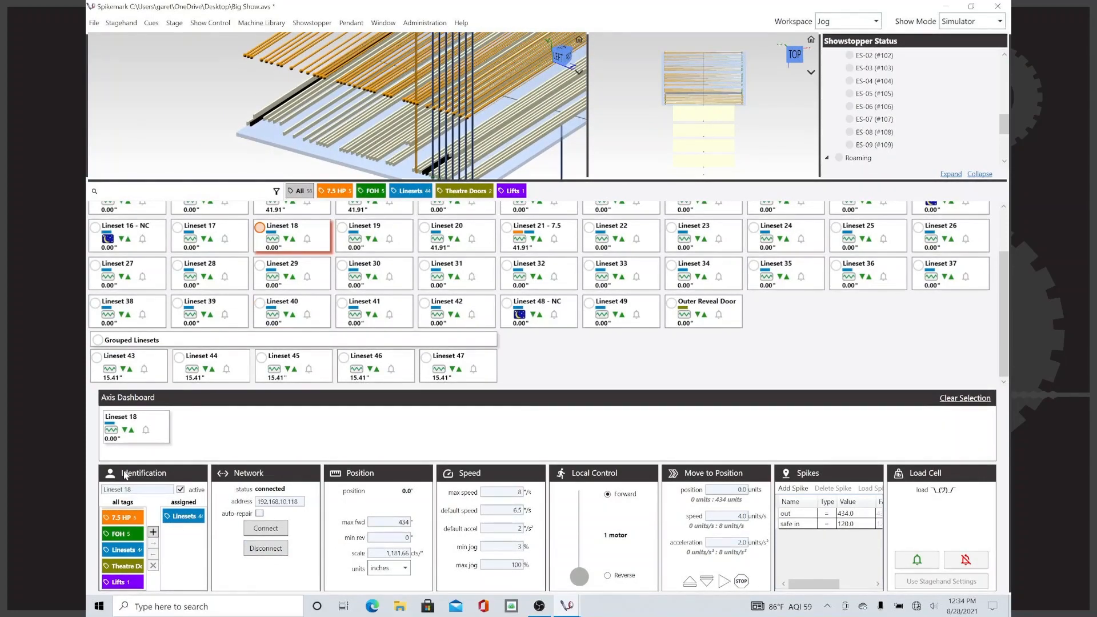
{"action": "left_click", "coordinate": [203, 340]}
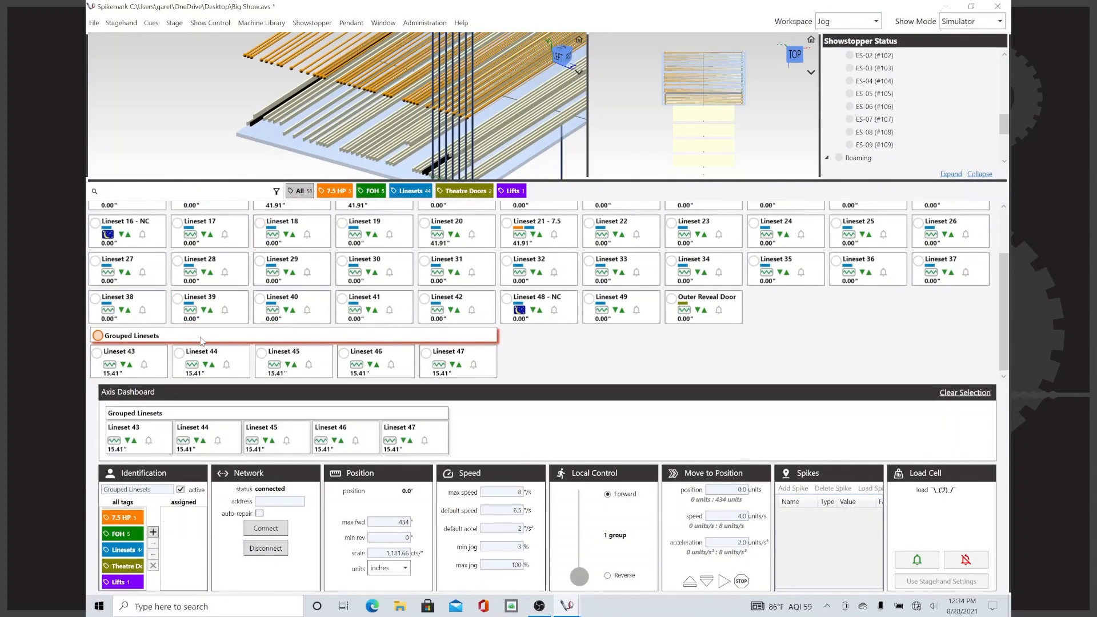
{"action": "left_click_drag", "start_coordinate": [581, 577], "coordinate": [591, 543]}
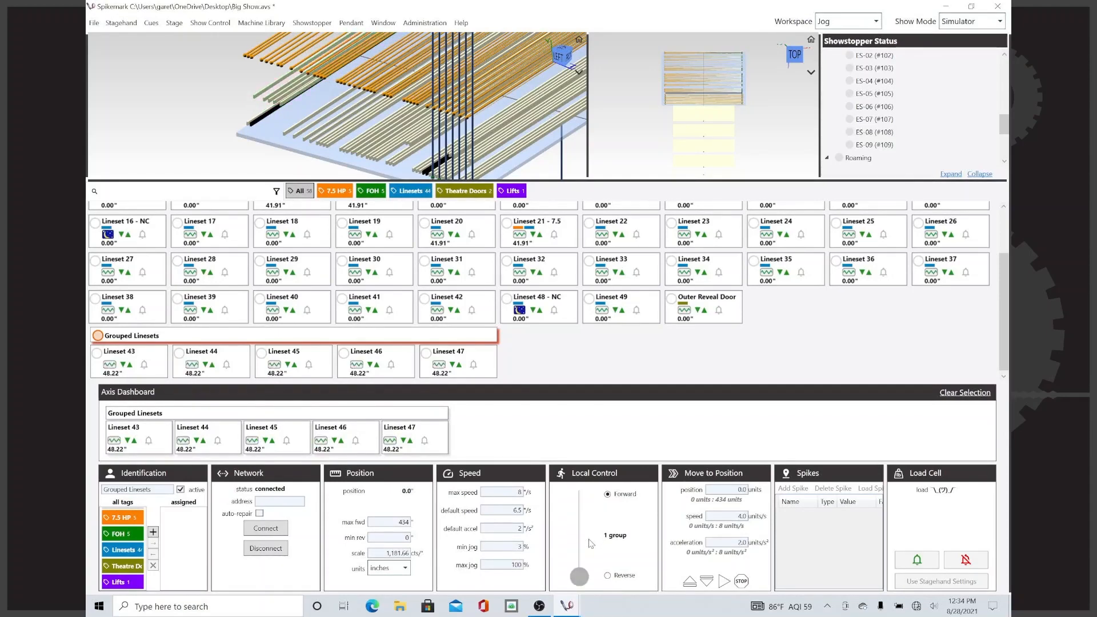
- Select only Linesets 47, 46 and 43 within the group and jog them forward to about 49 inches
{"action": "left_click", "coordinate": [467, 351]}
{"action": "left_click", "coordinate": [357, 368]}
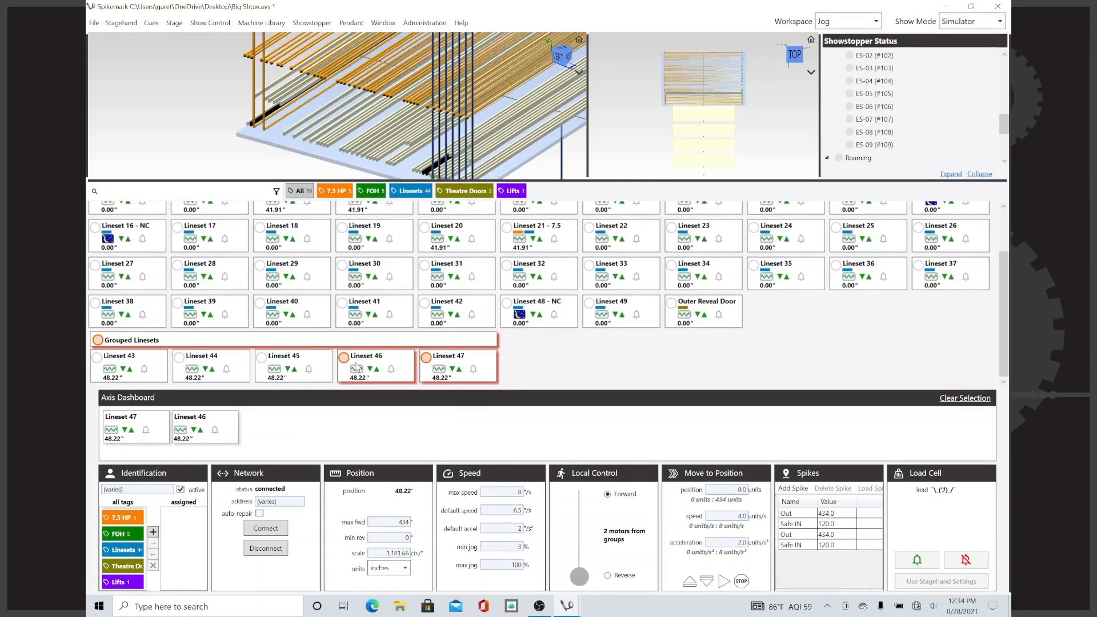
{"action": "left_click", "coordinate": [114, 365]}
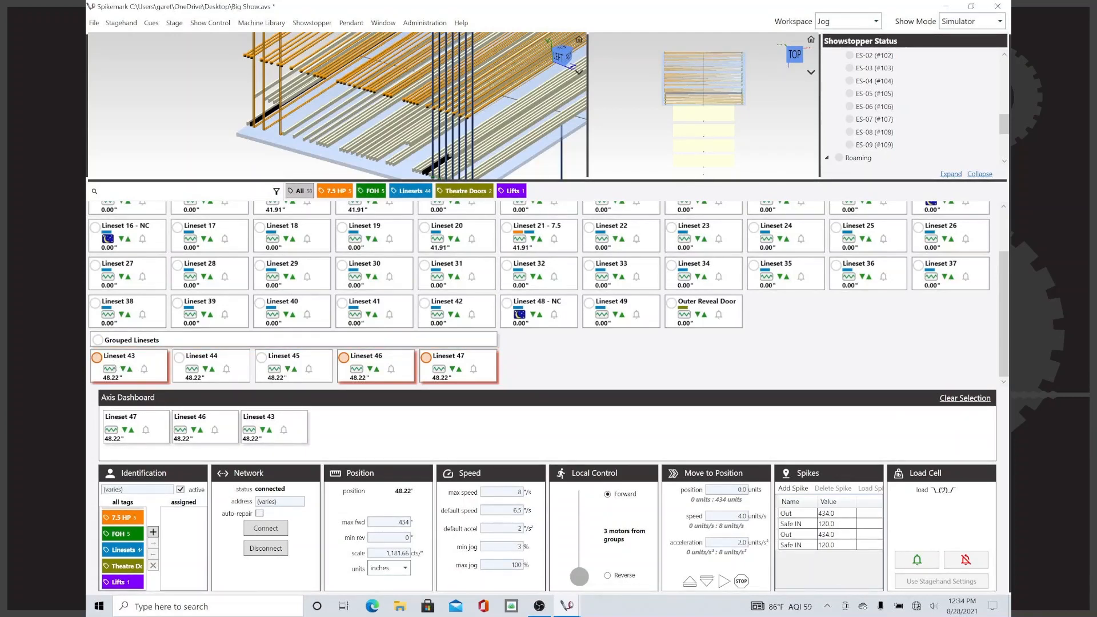
{"action": "left_click_drag", "start_coordinate": [582, 573], "coordinate": [592, 565]}
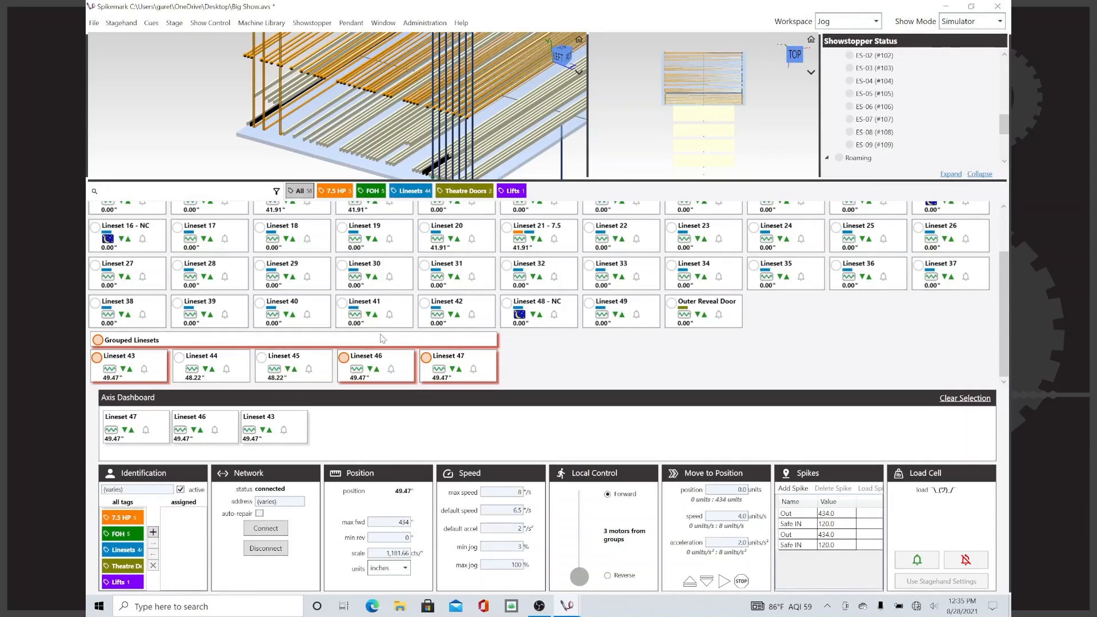
- Add Linesets 41 and 40 to the selection and jog all five selected linesets forward by about 10 inches
{"action": "left_click", "coordinate": [381, 313]}
{"action": "left_click", "coordinate": [310, 317]}
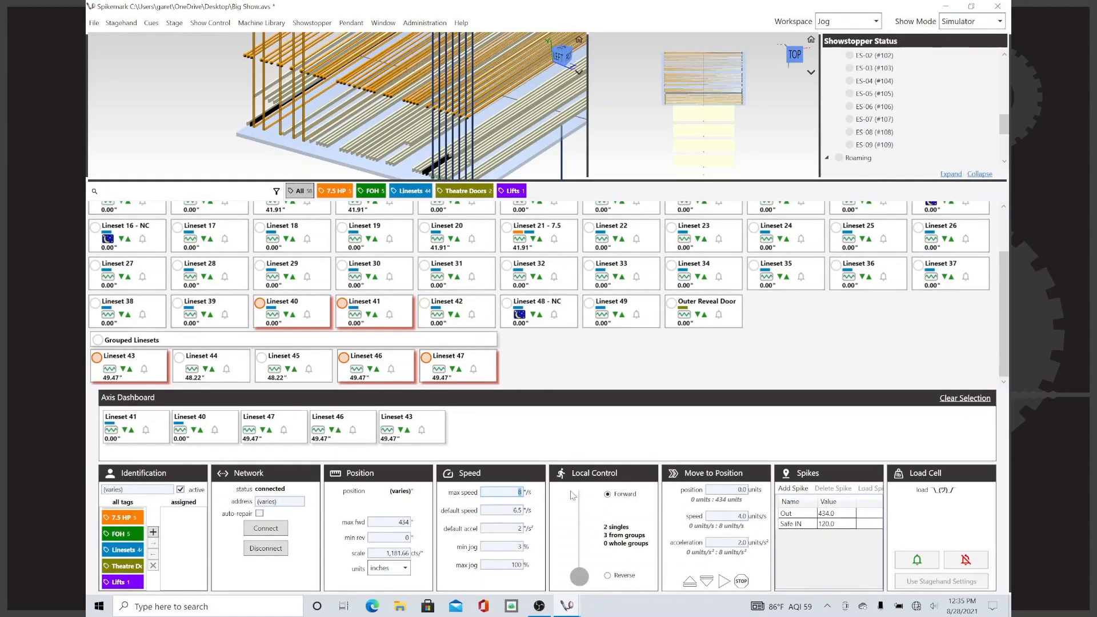
{"action": "key", "text": "Tab"}
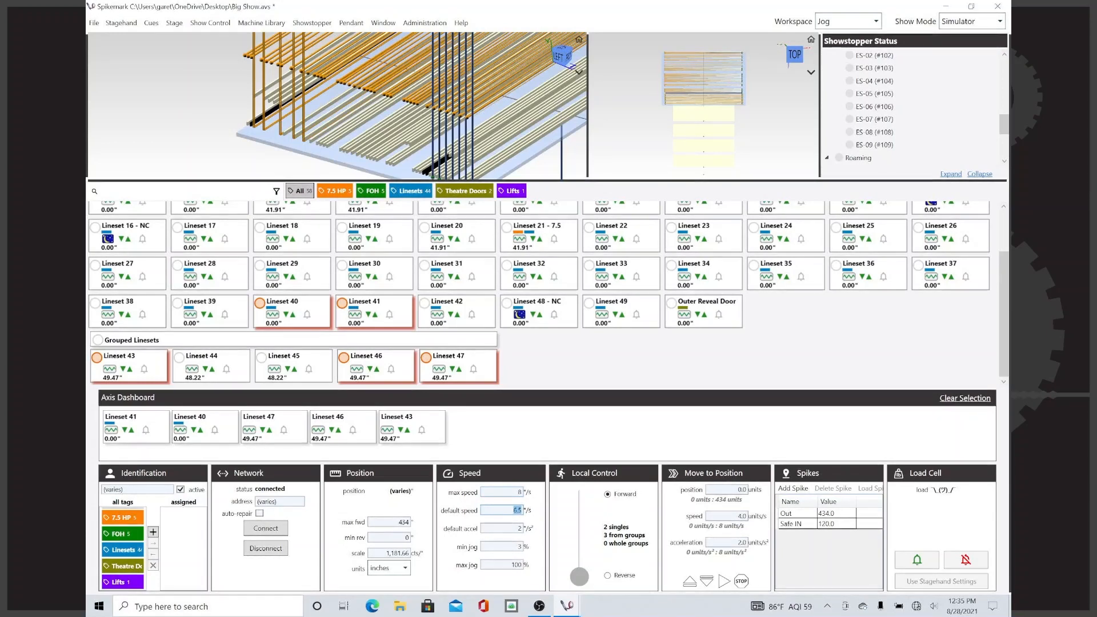
{"action": "left_click_drag", "start_coordinate": [579, 577], "coordinate": [600, 533]}
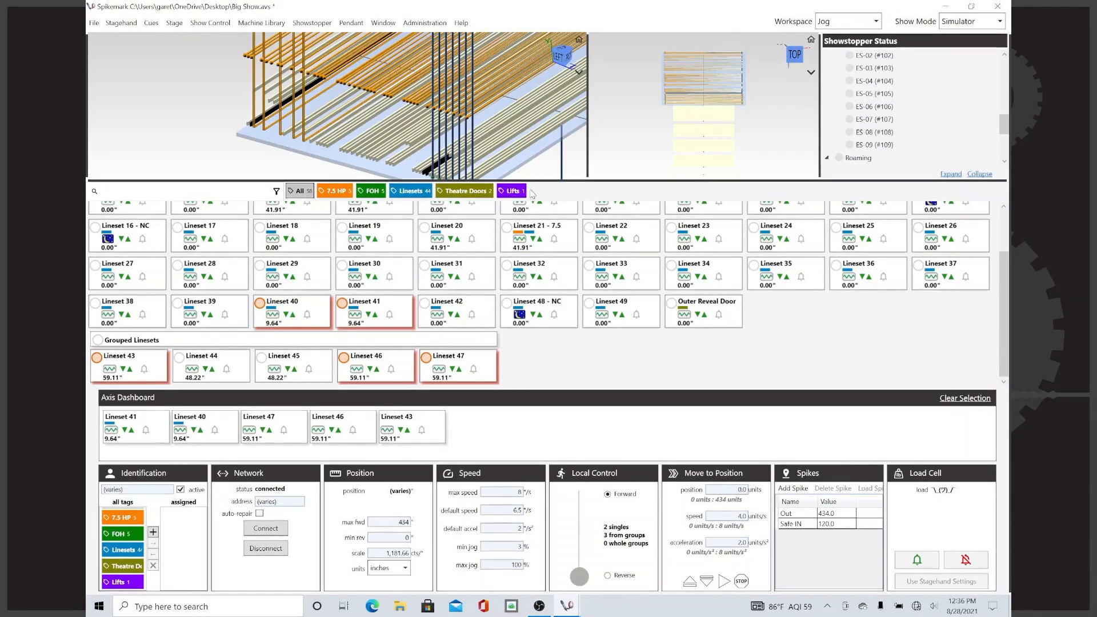
- Enlarge the 3D views and jog the five linesets further, the ungrouped ones to about 32 inches and the grouped ones to about 81 inches
{"action": "left_click_drag", "start_coordinate": [548, 180], "coordinate": [559, 347]}
{"action": "scroll", "coordinate": [267, 155], "scroll_direction": "up", "scroll_amount": 6}
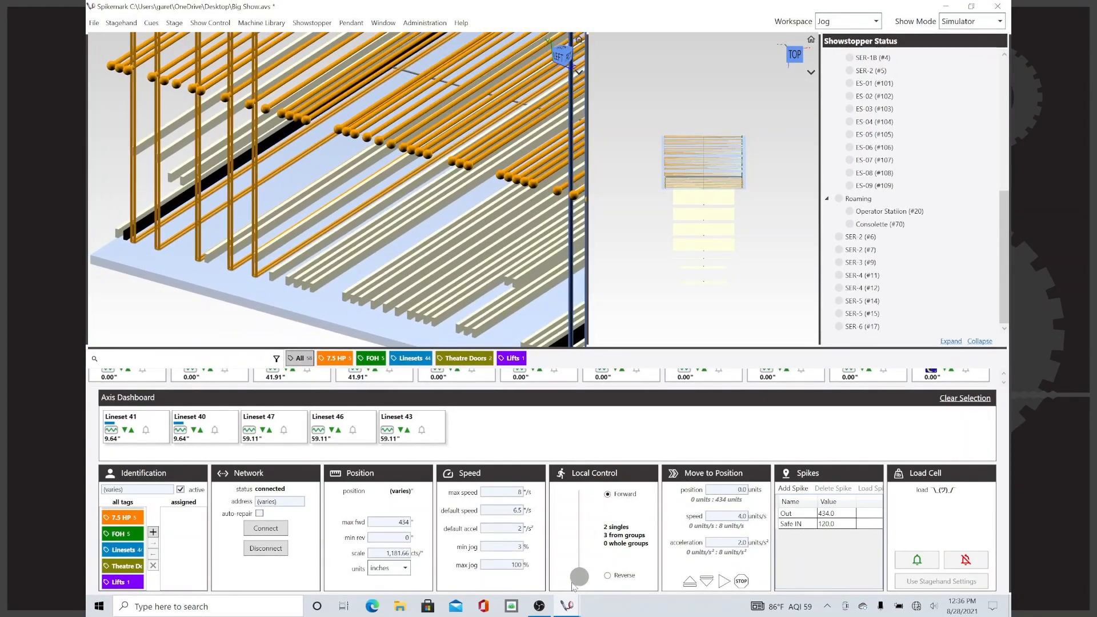
{"action": "left_click_drag", "start_coordinate": [580, 577], "coordinate": [596, 523]}
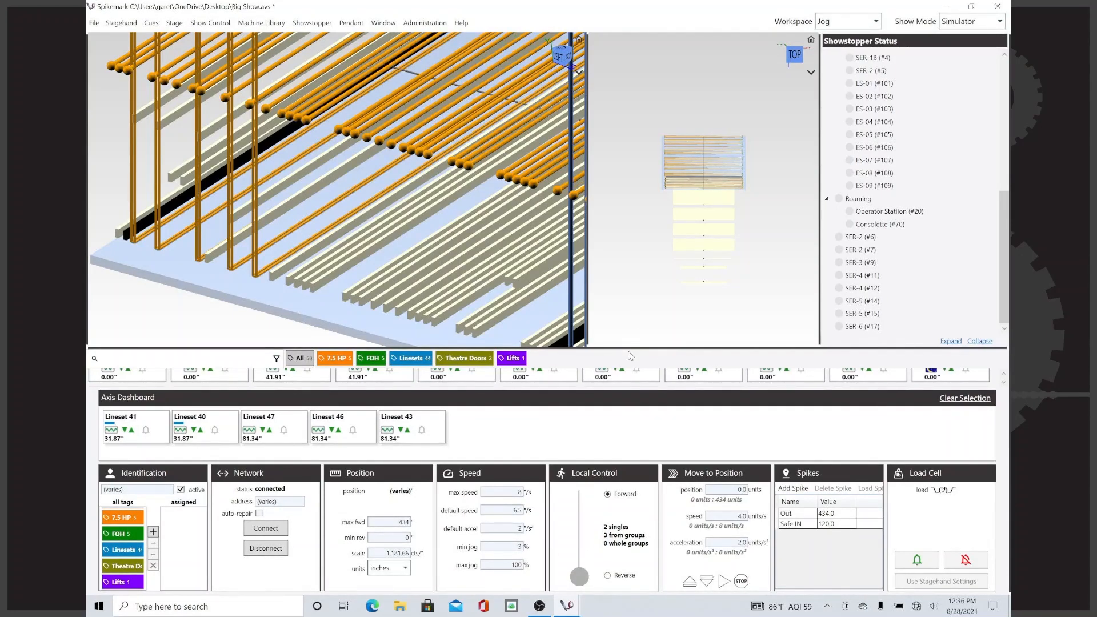
- Shrink the 3D views and set the five linesets' move target to position 100, speed 6 and acceleration 3
{"action": "left_click_drag", "start_coordinate": [628, 347], "coordinate": [597, 215]}
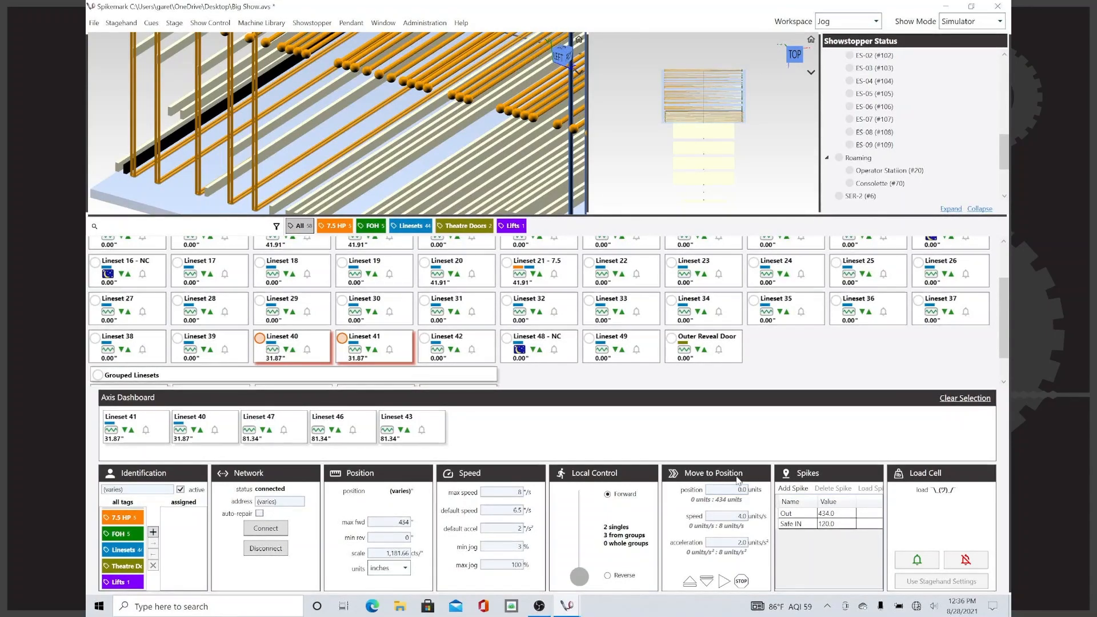
{"action": "left_click", "coordinate": [738, 490]}
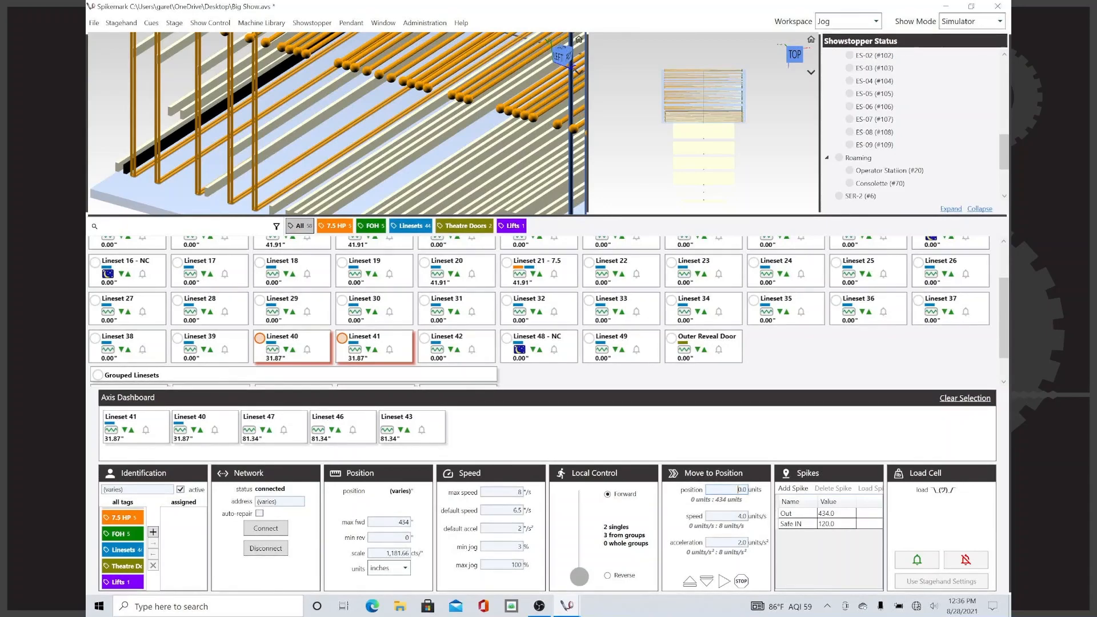
{"action": "type", "text": "10"}
{"action": "key", "text": "Tab"}
{"action": "type", "text": "6"}
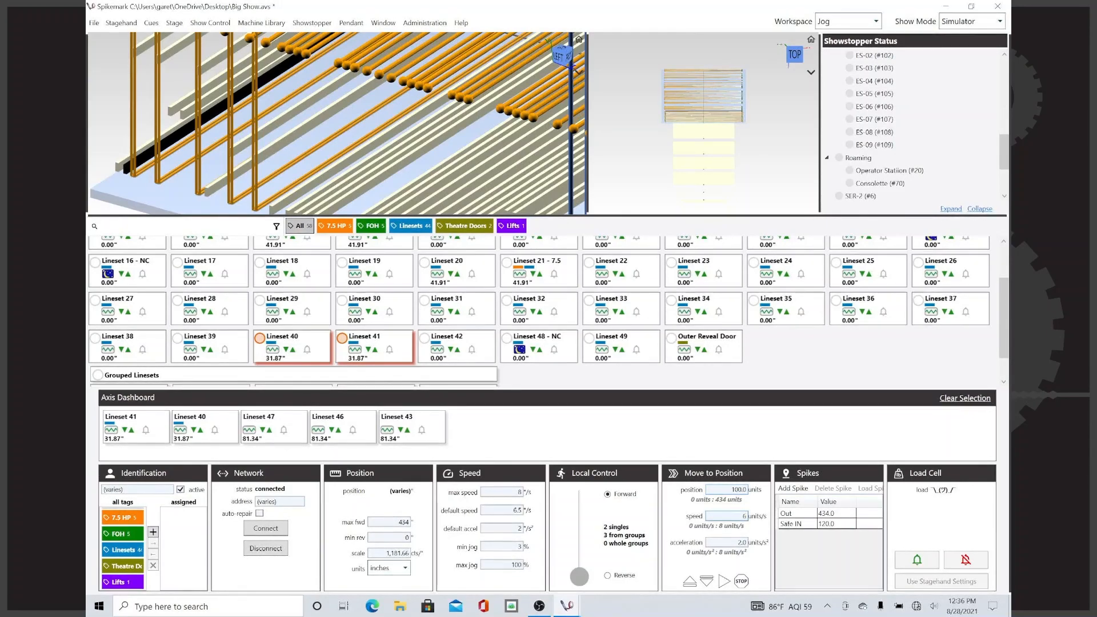
{"action": "key", "text": "Tab"}
{"action": "type", "text": "3"}
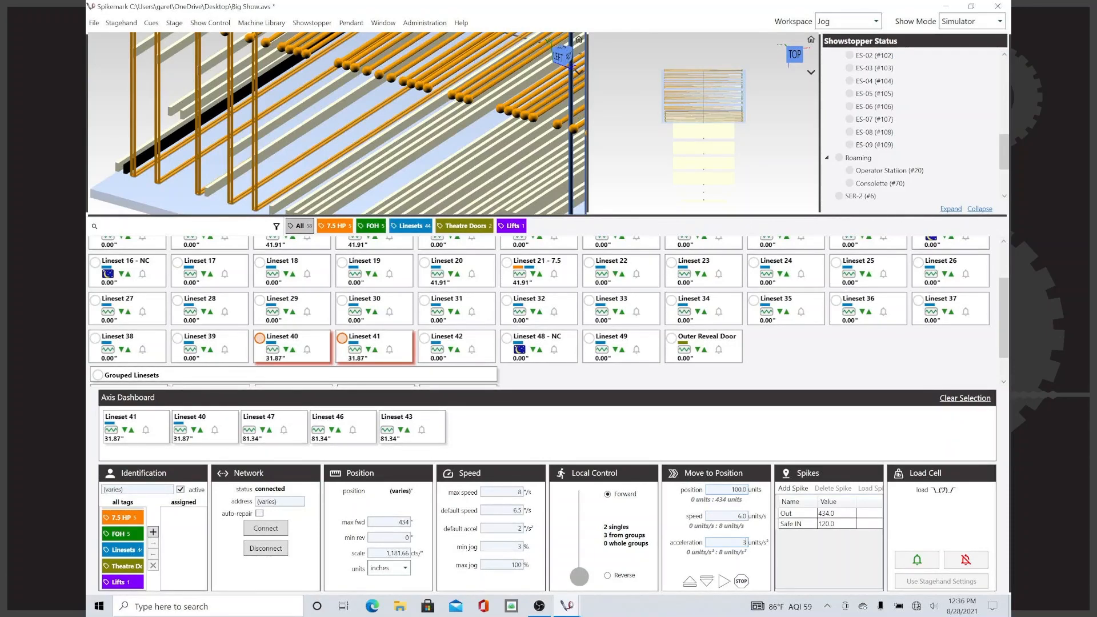
{"action": "key", "text": "Tab"}
- Load the move to position 100 for the five linesets, view them from the left side, and run the move
{"action": "left_click", "coordinate": [690, 583]}
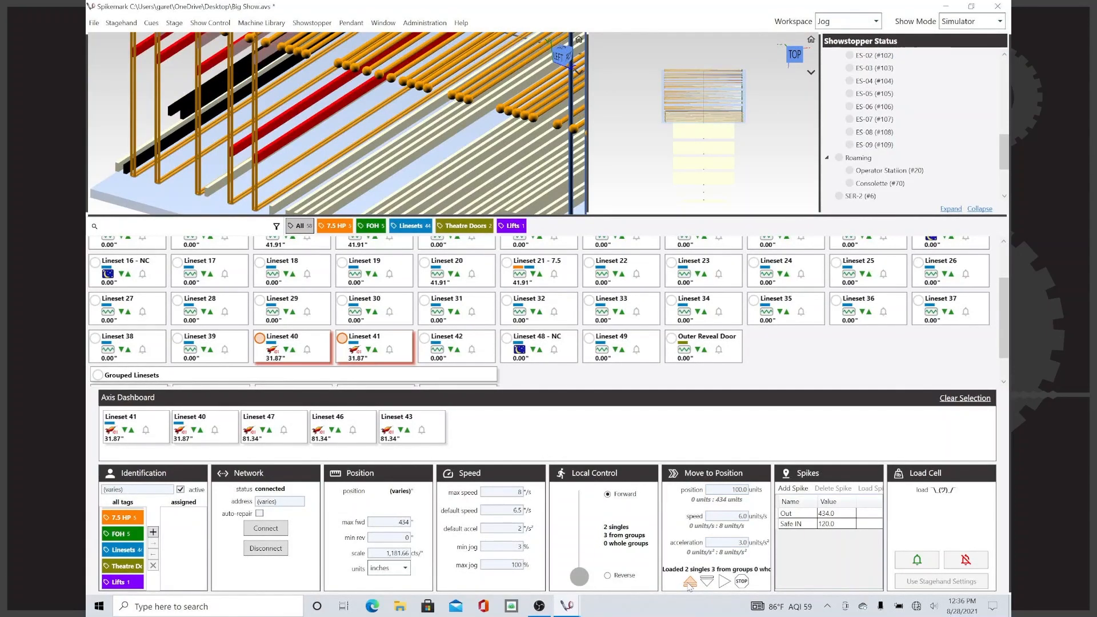
{"action": "scroll", "coordinate": [496, 110], "scroll_direction": "up", "scroll_amount": 3}
{"action": "scroll", "coordinate": [495, 111], "scroll_direction": "down", "scroll_amount": 5}
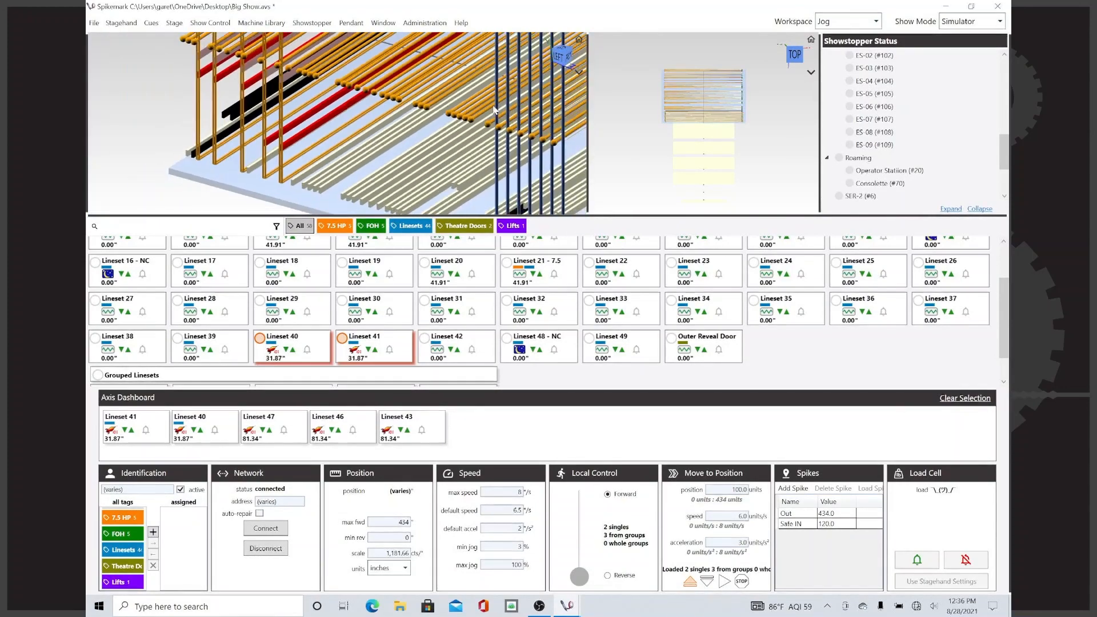
{"action": "left_click", "coordinate": [559, 57]}
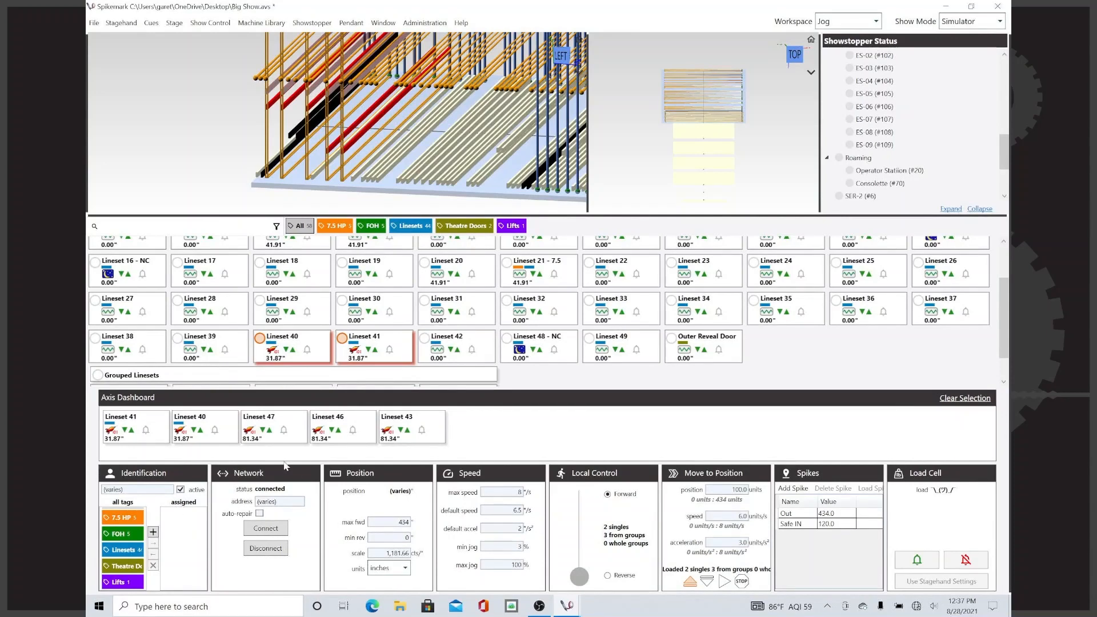
{"action": "left_click", "coordinate": [719, 584]}
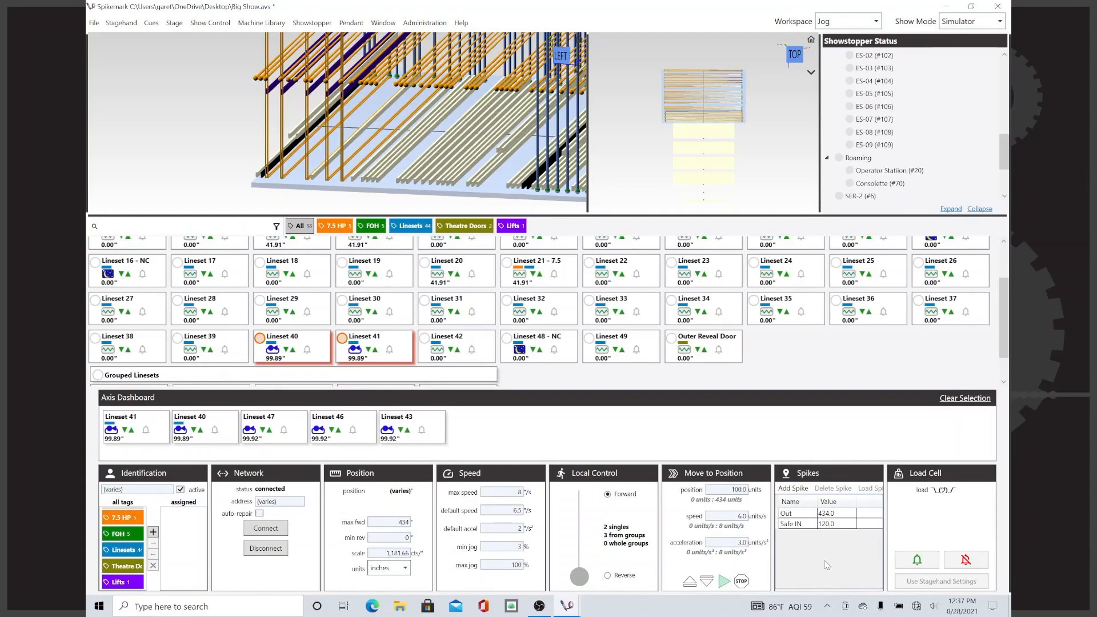
- Load the Safe IN spike as the target position for the five selected linesets and run the move
{"action": "left_click", "coordinate": [805, 514]}
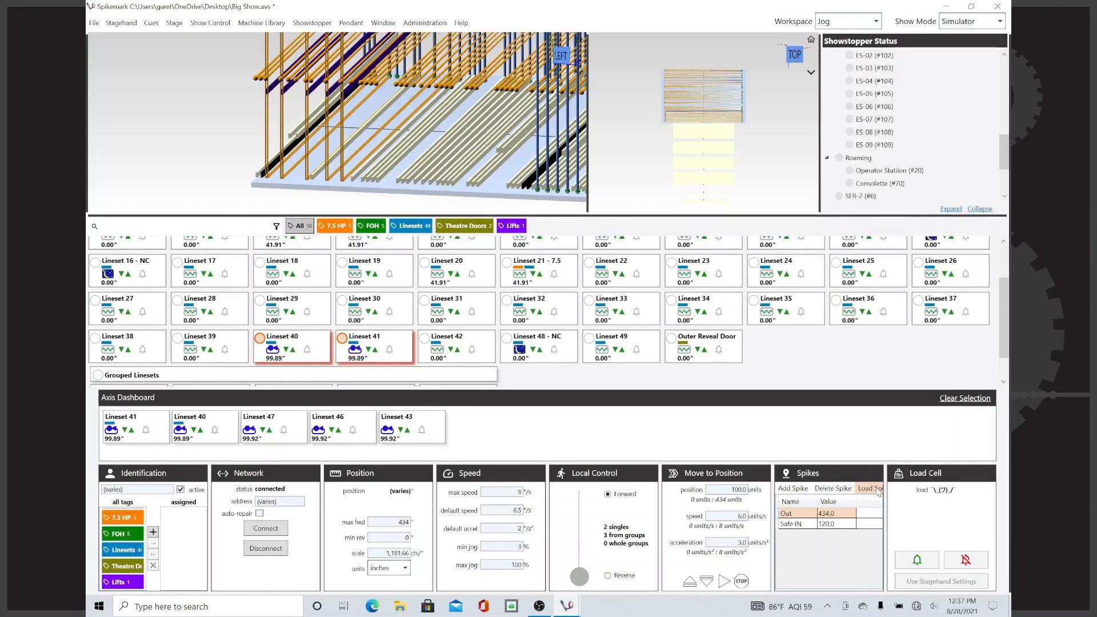
{"action": "left_click", "coordinate": [807, 524]}
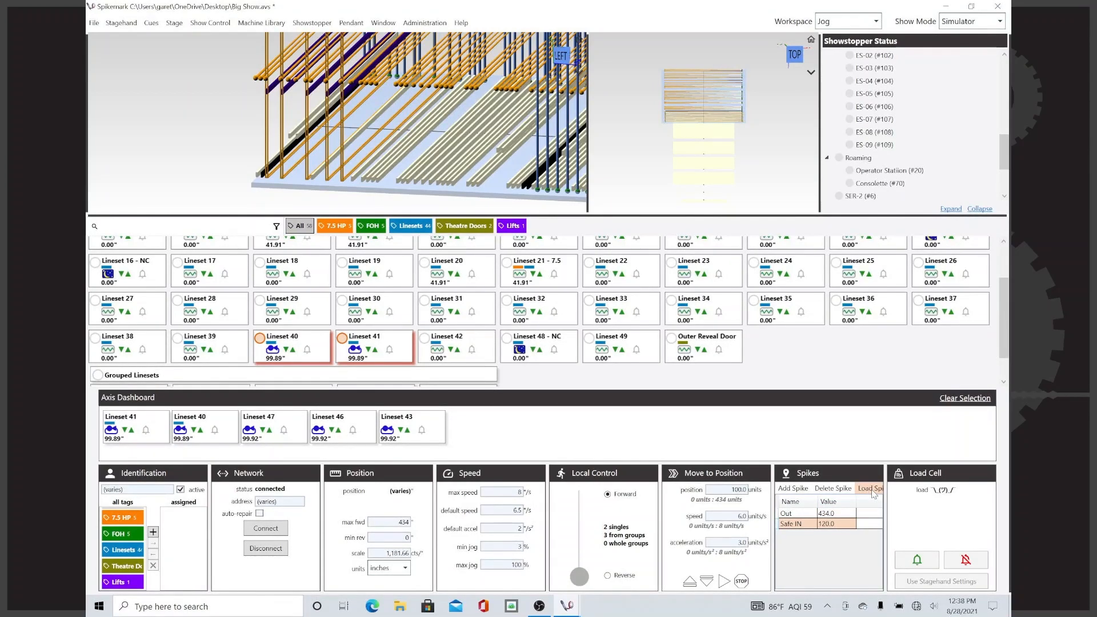
{"action": "left_click", "coordinate": [872, 490]}
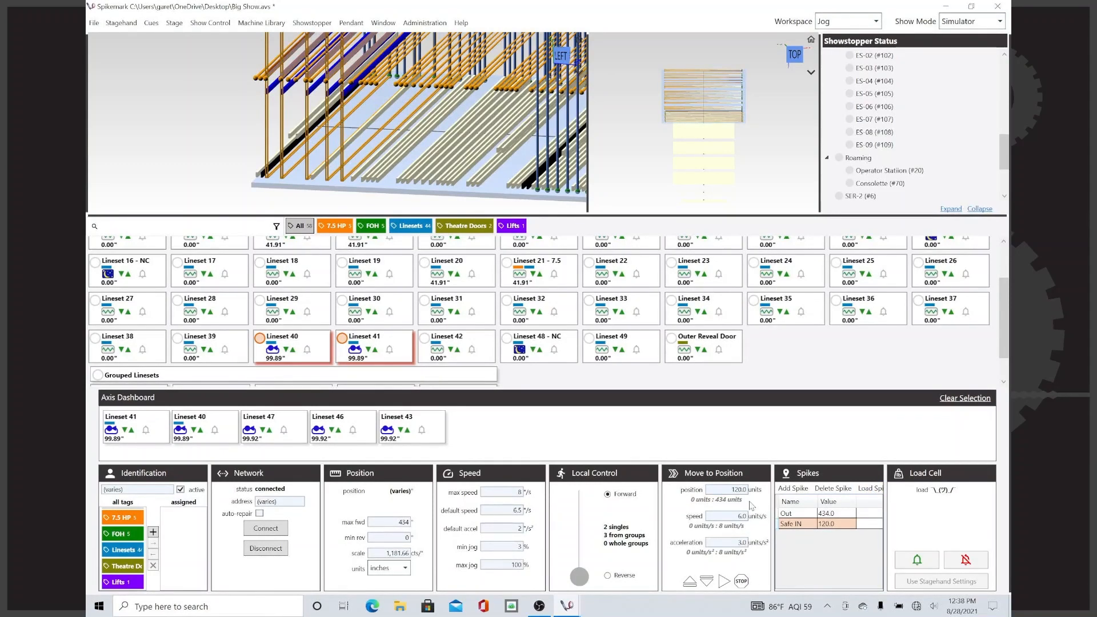
{"action": "left_click", "coordinate": [689, 584]}
{"action": "left_click", "coordinate": [722, 583]}
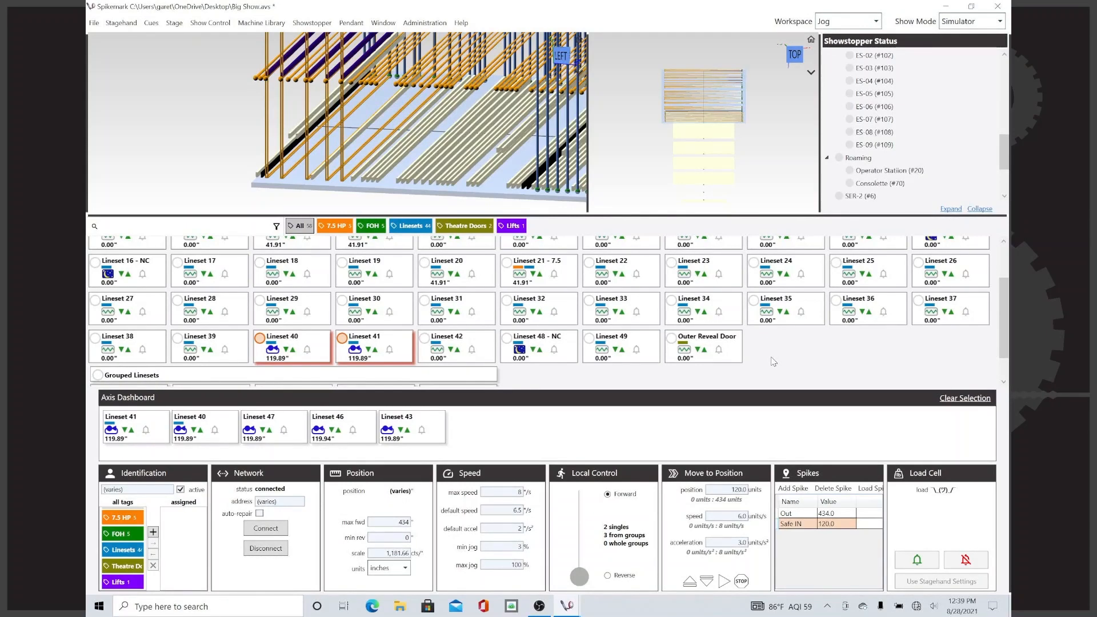
- Select the Outer Reveal Door in place of the ungrouped linesets and clear the entire stagehand selection
{"action": "left_click", "coordinate": [730, 354]}
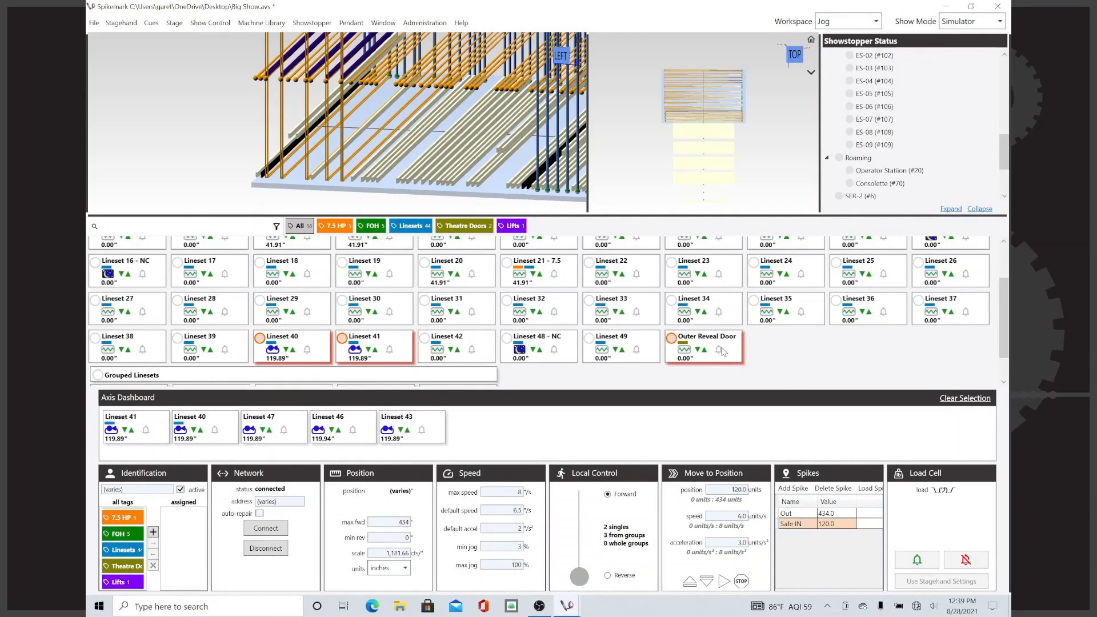
{"action": "left_click", "coordinate": [724, 352]}
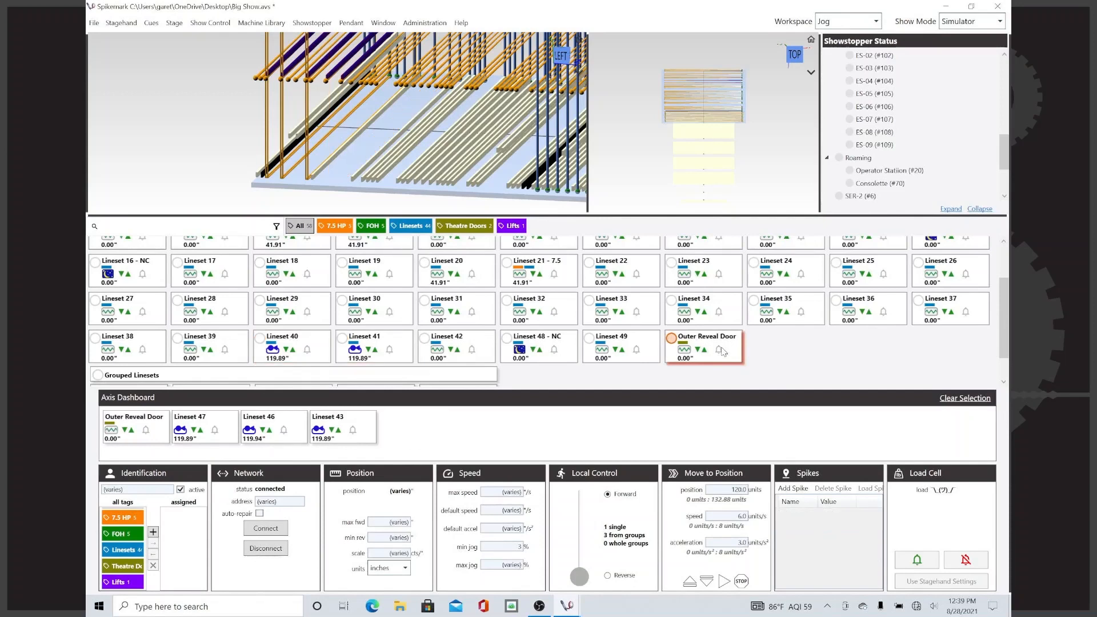
{"action": "left_click", "coordinate": [976, 407]}
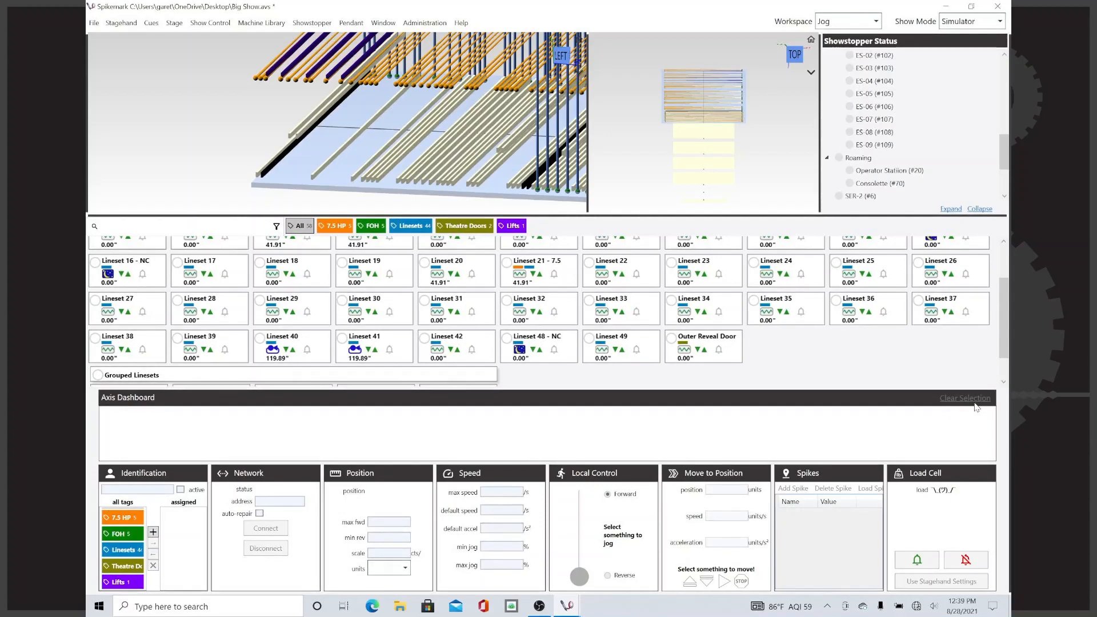
- Collapse the 3D views to enlarge the stagehand list and filter it by Linesets, Theatre Doors, Lifts, 7.5 HP and FOH tags in turn
{"action": "left_click_drag", "start_coordinate": [1004, 304], "coordinate": [996, 261]}
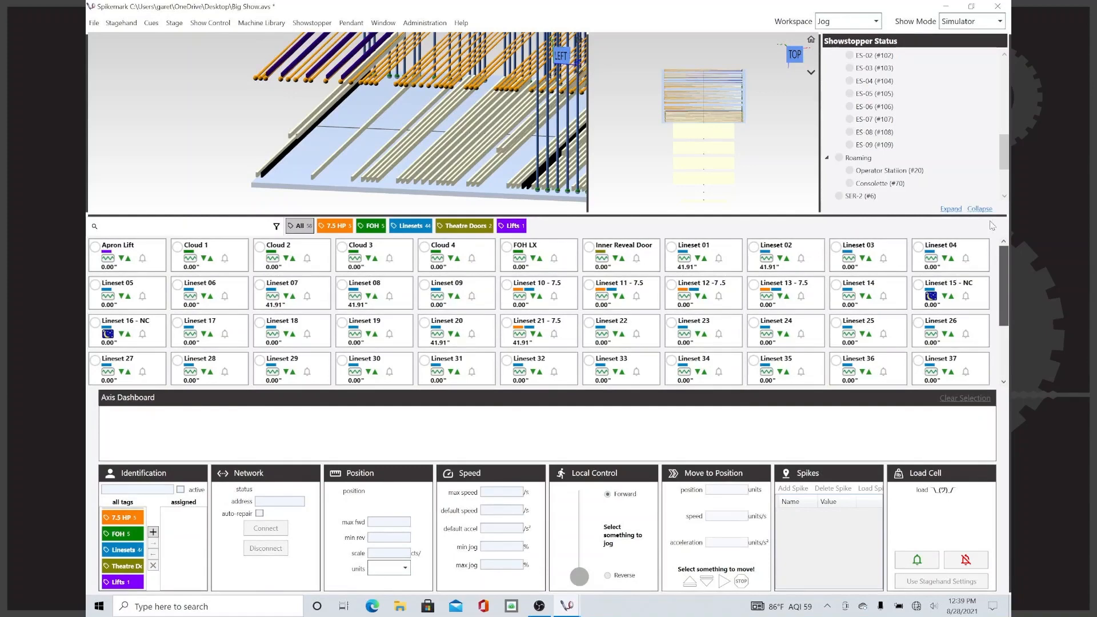
{"action": "double_click", "coordinate": [831, 215]}
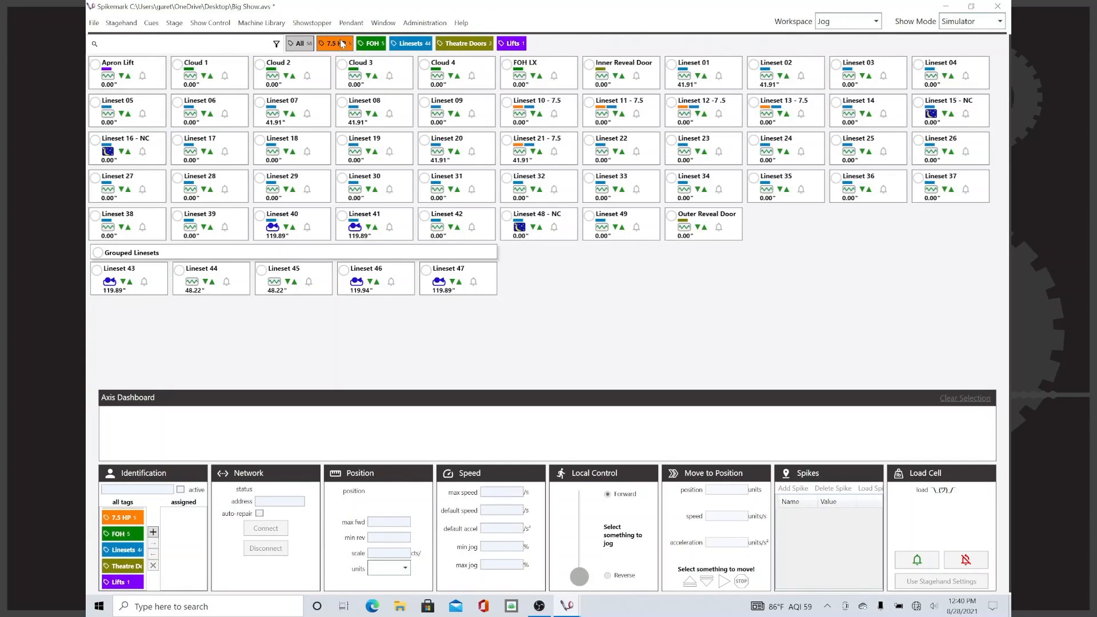
{"action": "left_click", "coordinate": [416, 46]}
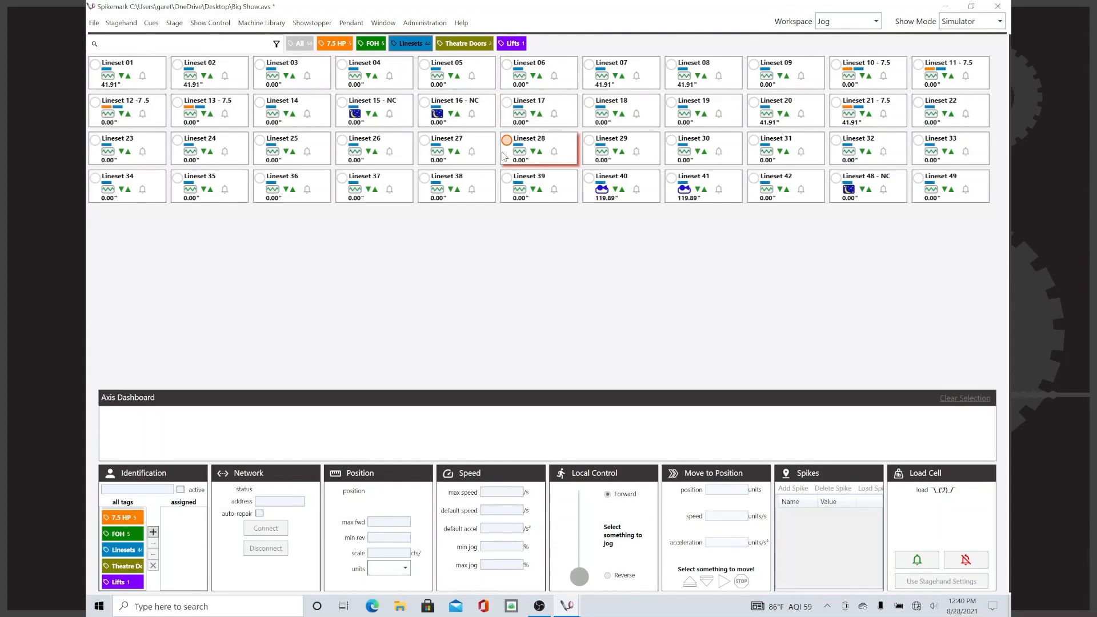
{"action": "left_click", "coordinate": [481, 43]}
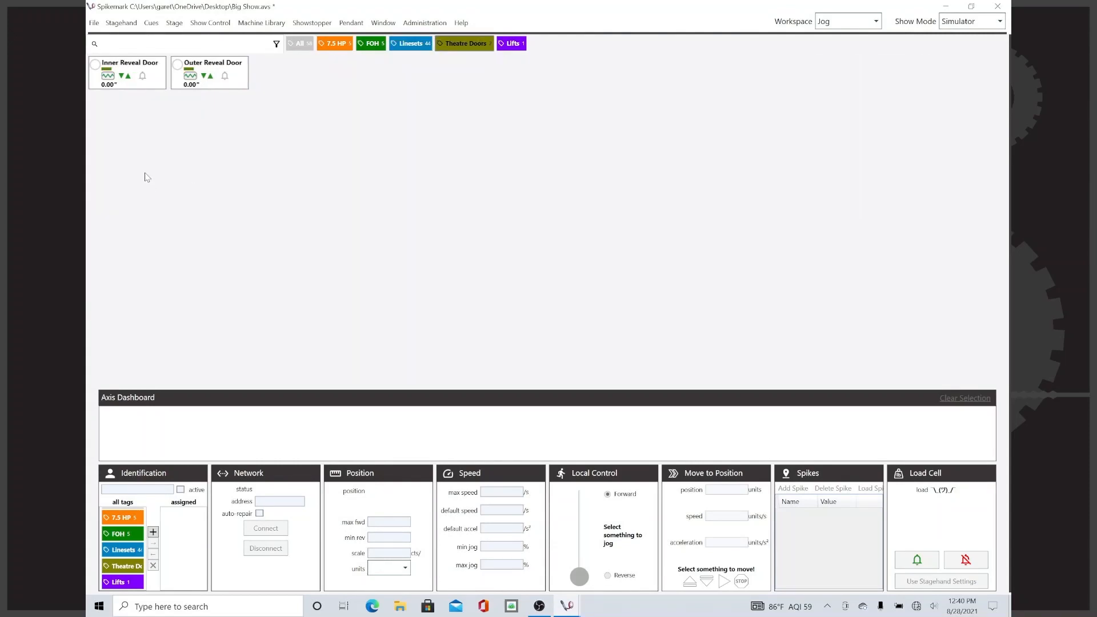
{"action": "left_click", "coordinate": [515, 45]}
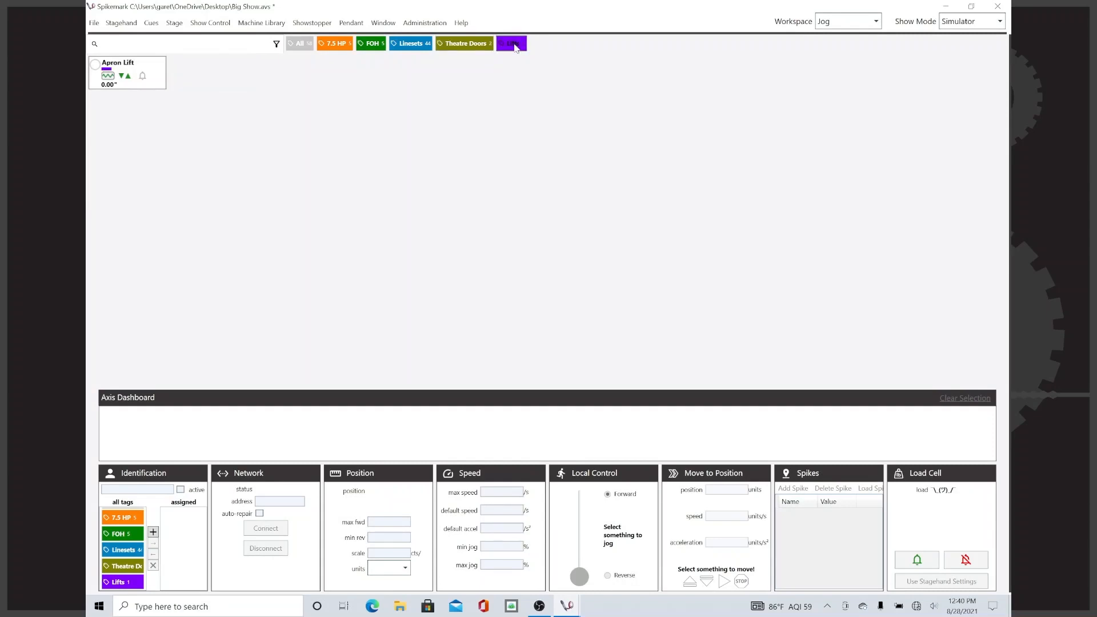
{"action": "left_click", "coordinate": [334, 45]}
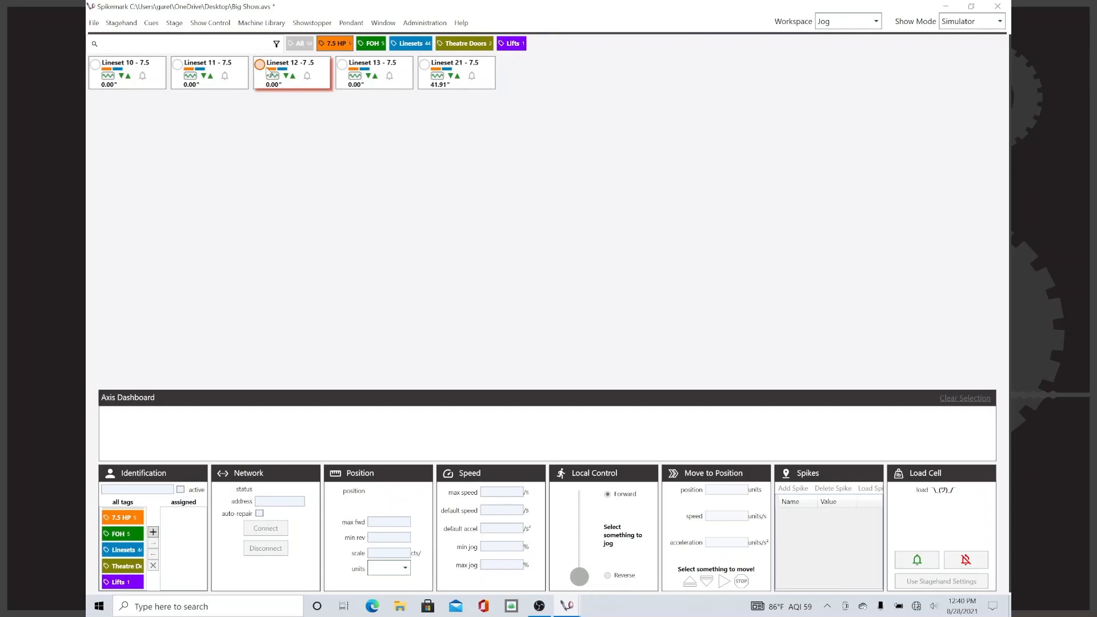
{"action": "left_click", "coordinate": [370, 46]}
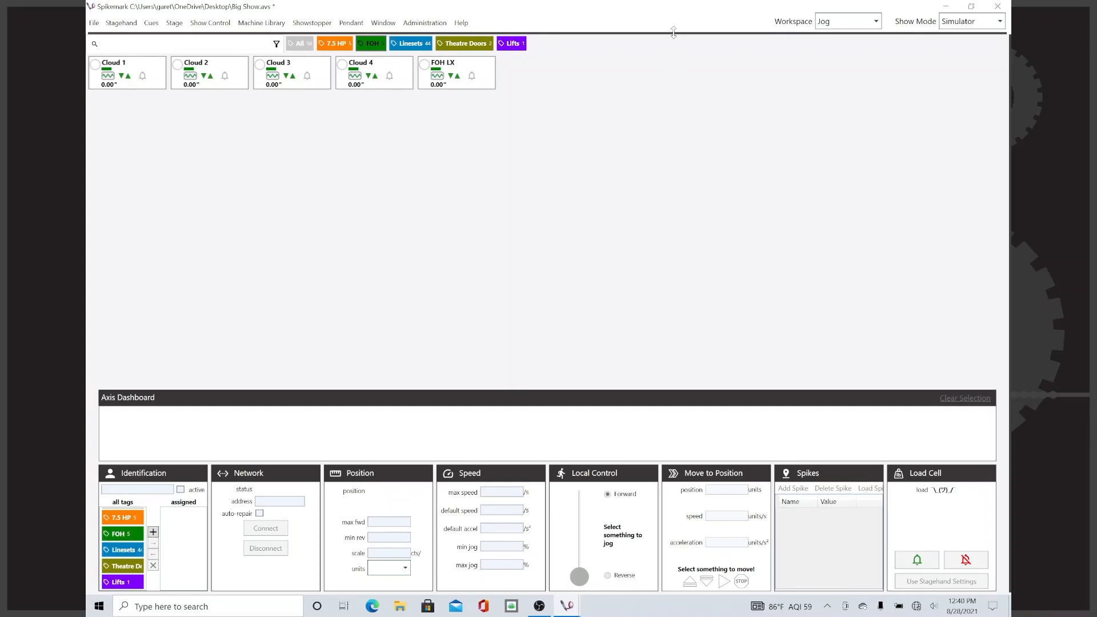
- Restore the 3D views above the stagehand list and orient the main view to show the FOH clouds from the front
{"action": "left_click_drag", "start_coordinate": [674, 32], "coordinate": [674, 215]}
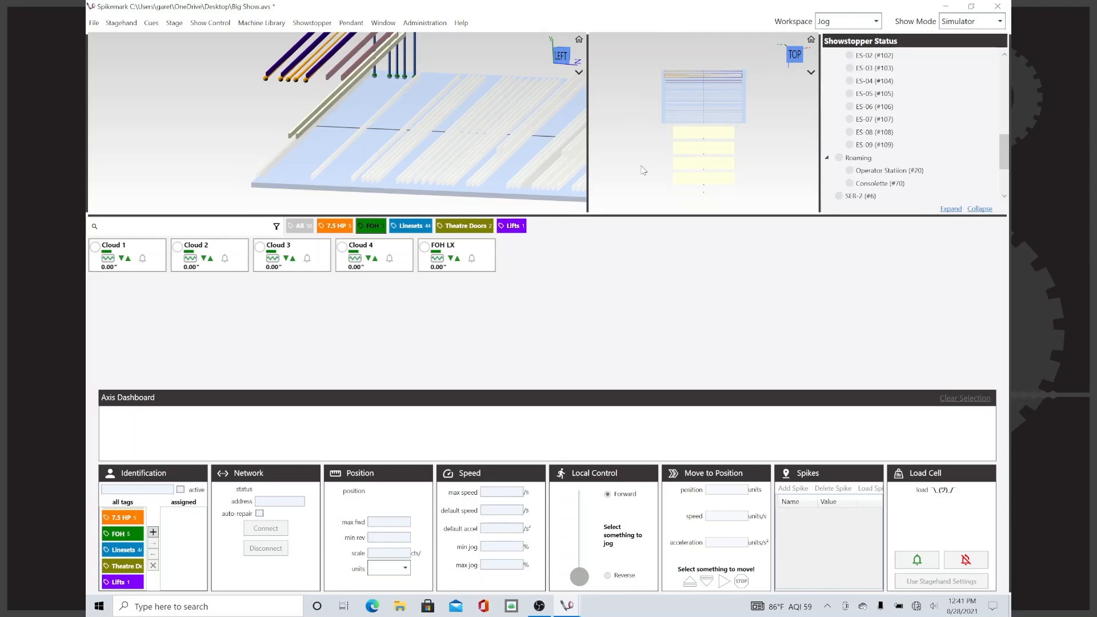
{"action": "scroll", "coordinate": [401, 118], "scroll_direction": "down", "scroll_amount": 5}
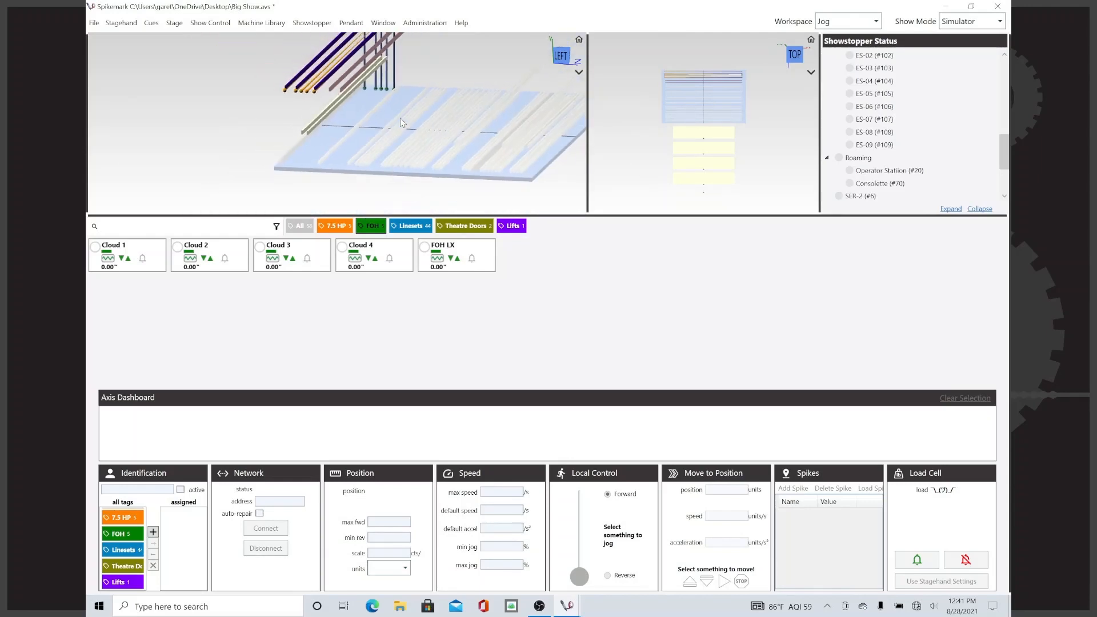
{"action": "scroll", "coordinate": [400, 117], "scroll_direction": "down", "scroll_amount": 1}
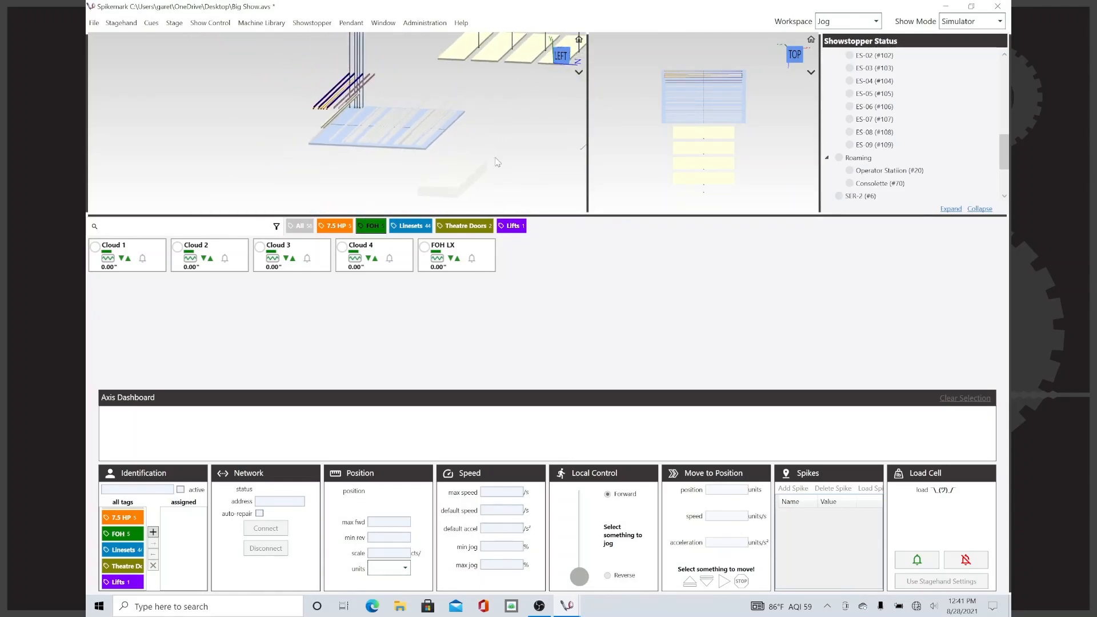
{"action": "left_click", "coordinate": [565, 64]}
{"action": "left_click_drag", "start_coordinate": [564, 55], "coordinate": [540, 55]}
{"action": "left_click_drag", "start_coordinate": [486, 82], "coordinate": [159, 144]}
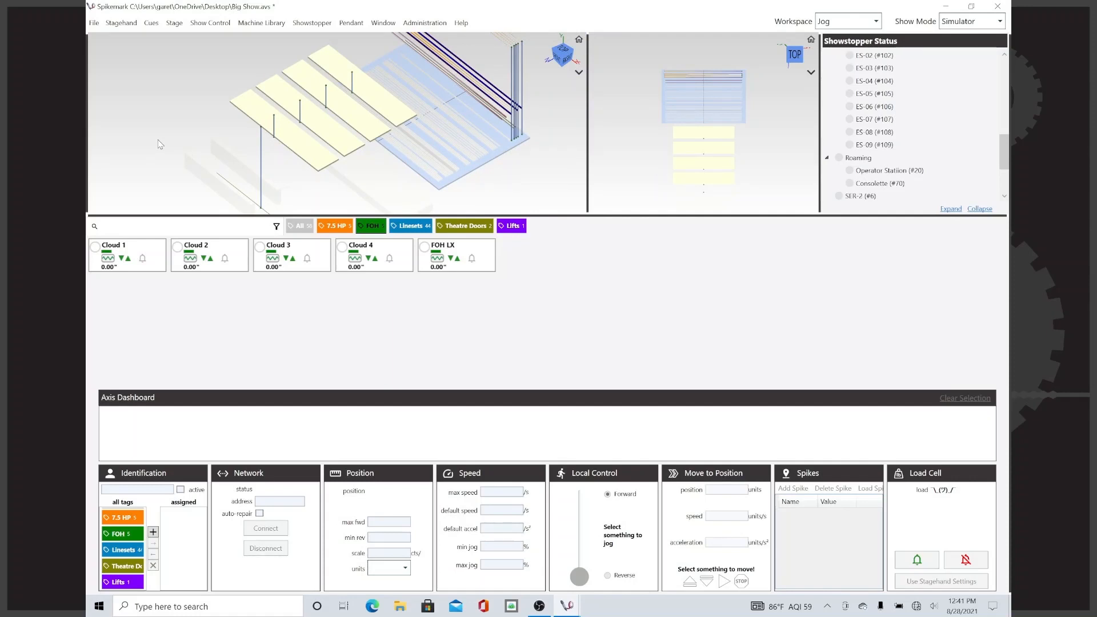
{"action": "left_click", "coordinate": [566, 62]}
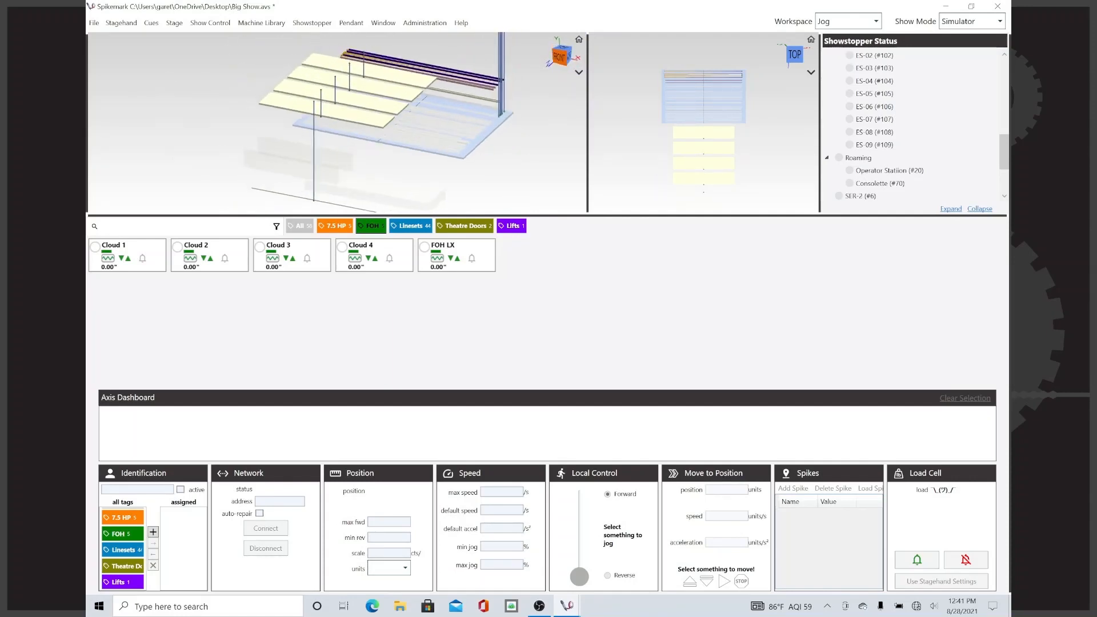
- Select the dimmed Inner Reveal Door in the 3D view, add Cloud 1, and clear the selection
{"action": "left_click", "coordinate": [347, 166]}
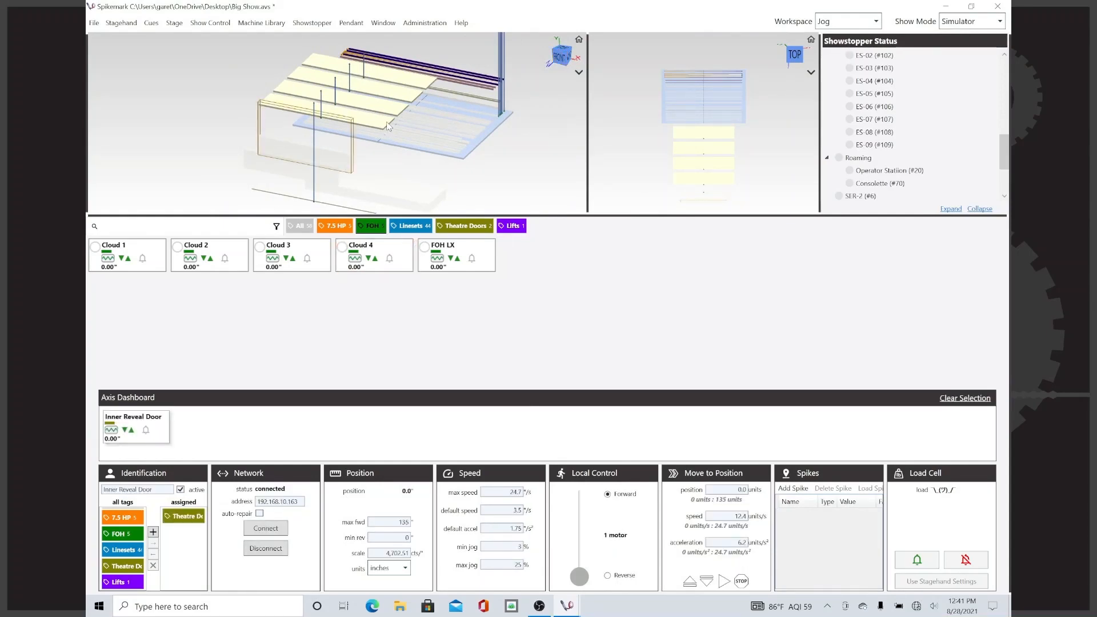
{"action": "left_click", "coordinate": [149, 262]}
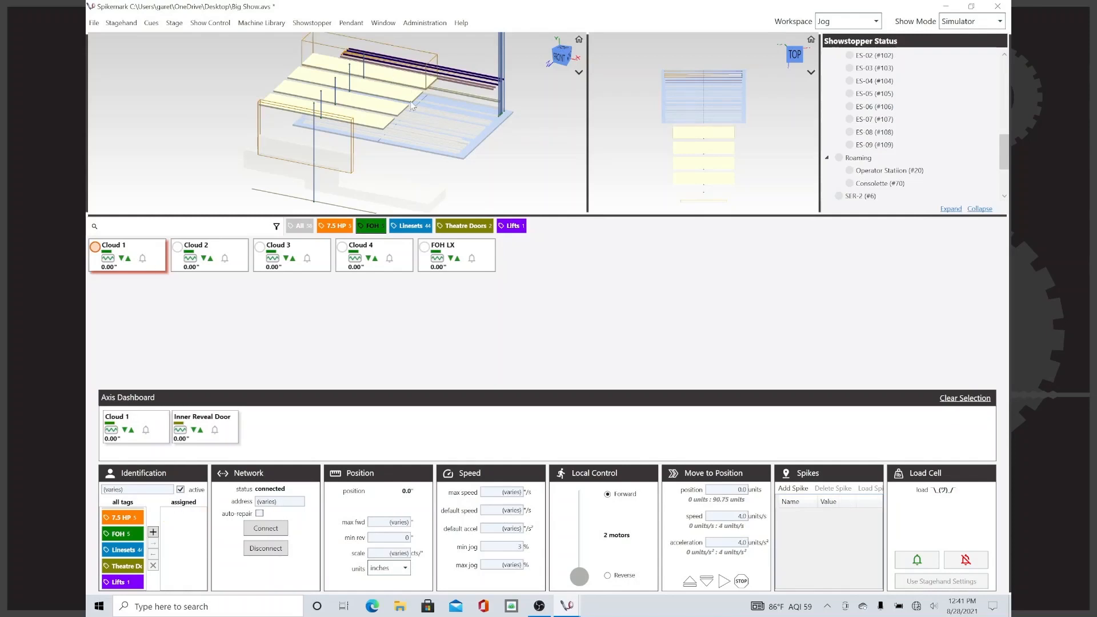
{"action": "left_click", "coordinate": [948, 399]}
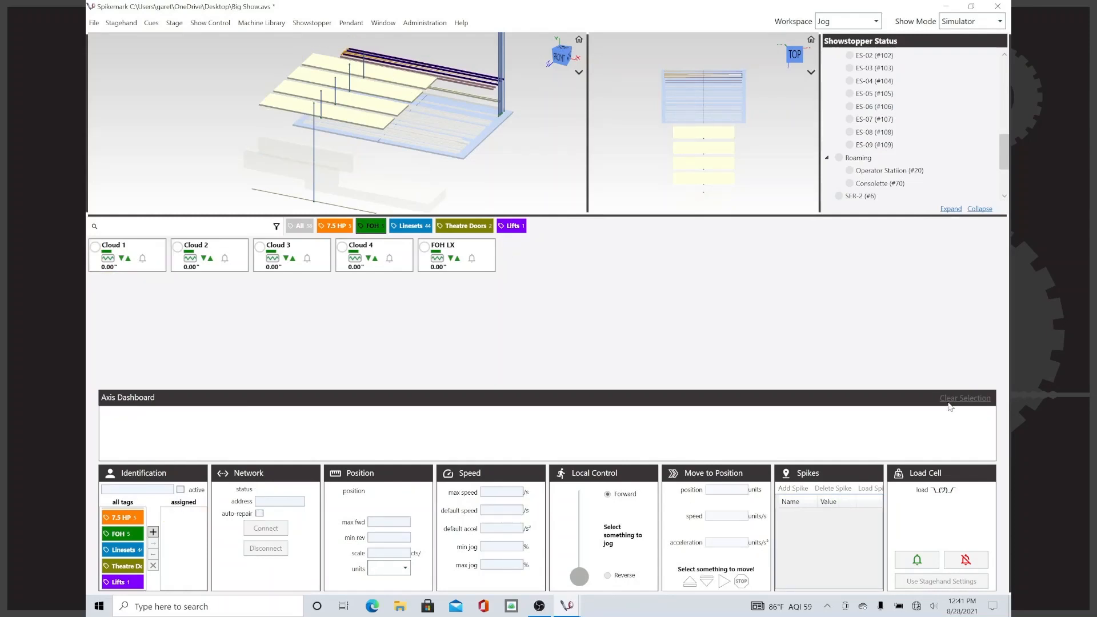
- Select all FOH stagehands, jog them together forward and in reverse, and clear the selection with every stagehand shown
{"action": "key", "text": "ctrl+a"}
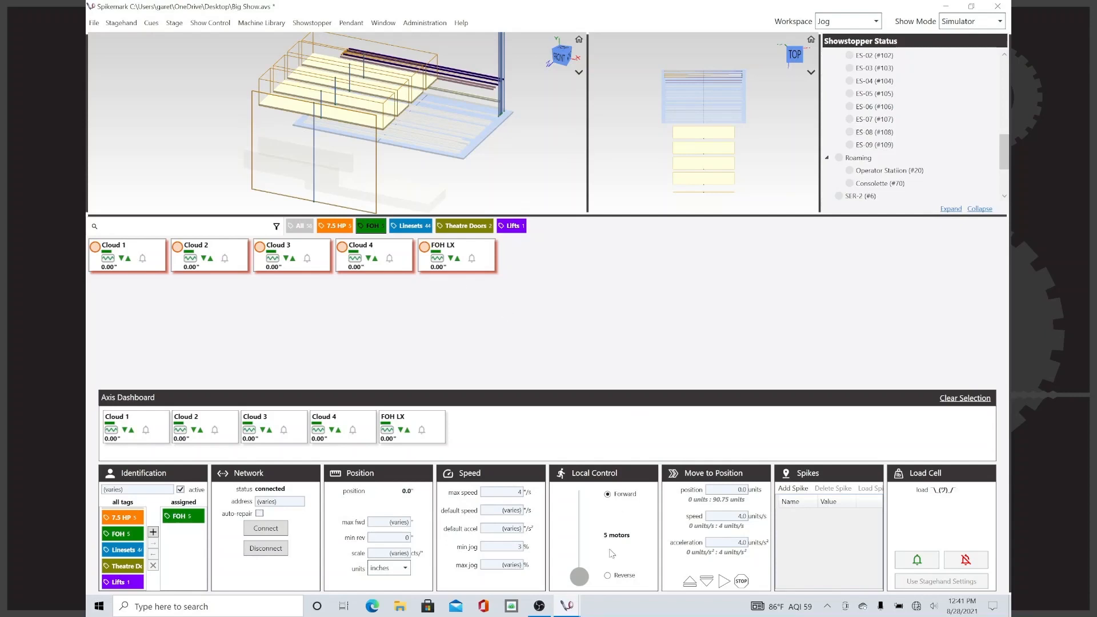
{"action": "left_click", "coordinate": [616, 580]}
{"action": "left_click_drag", "start_coordinate": [579, 577], "coordinate": [617, 501]}
{"action": "left_click", "coordinate": [607, 494]}
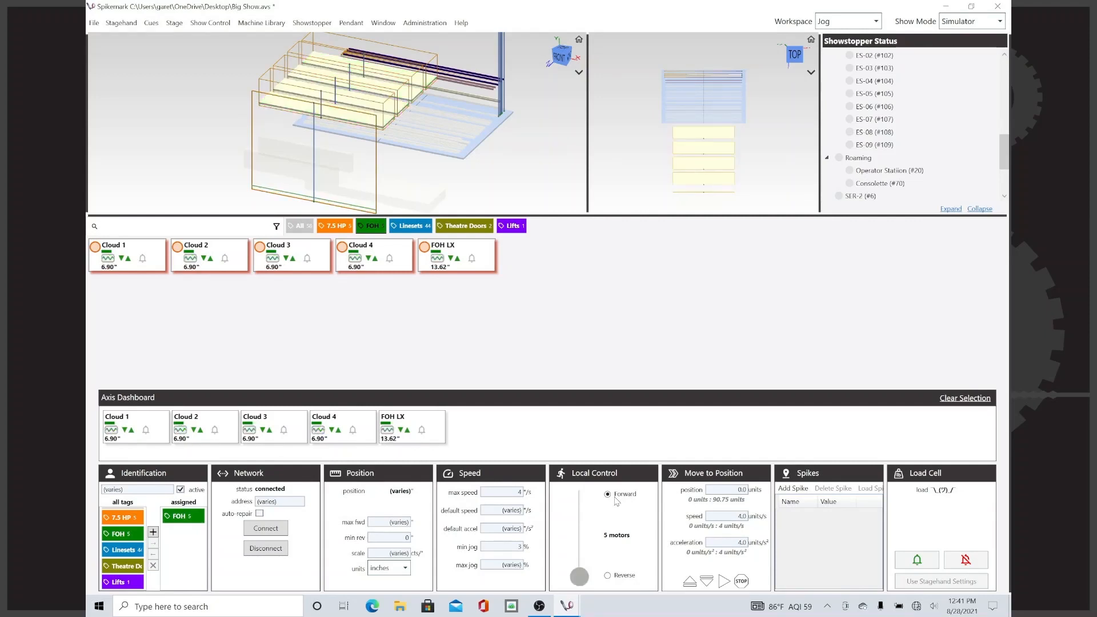
{"action": "left_click", "coordinate": [623, 575]}
{"action": "left_click_drag", "start_coordinate": [571, 568], "coordinate": [602, 537]}
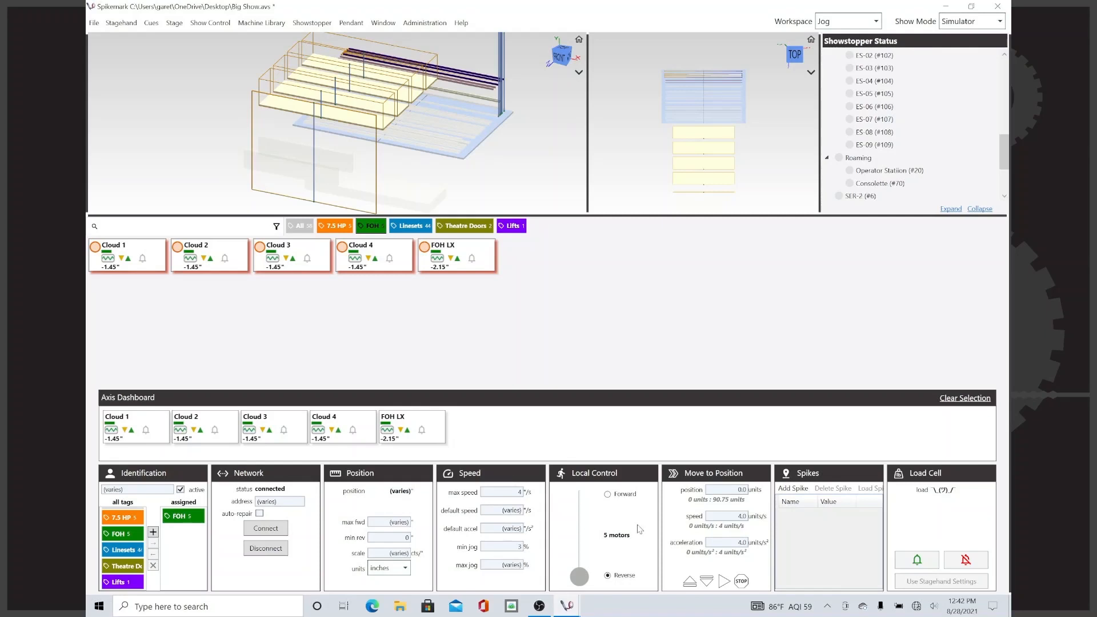
{"action": "left_click", "coordinate": [629, 495]}
{"action": "left_click", "coordinate": [296, 227]}
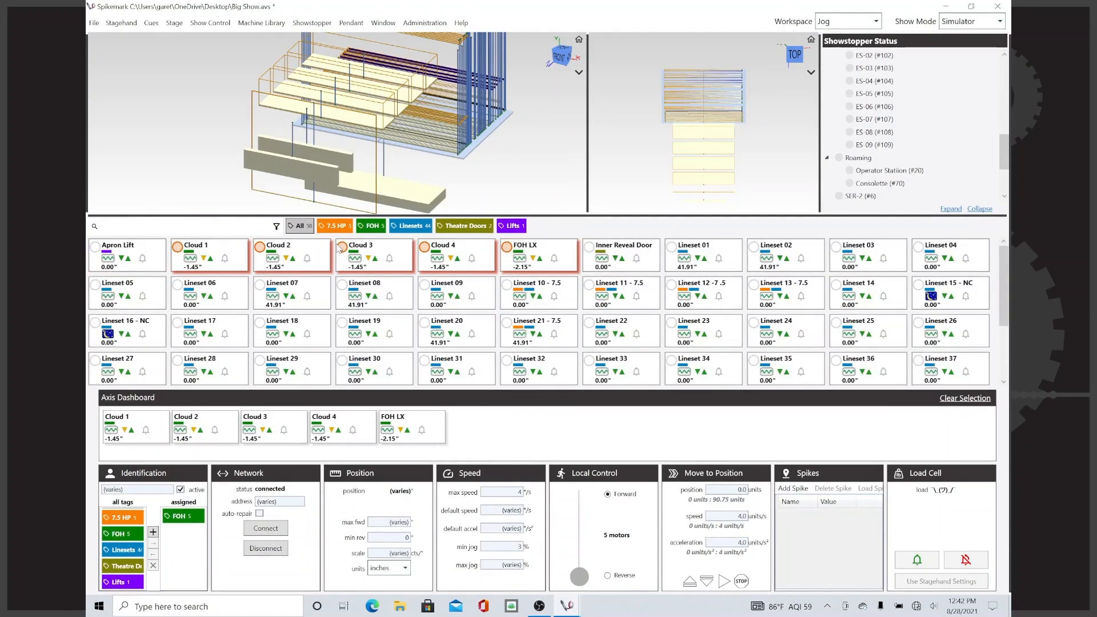
{"action": "left_click", "coordinate": [803, 387]}
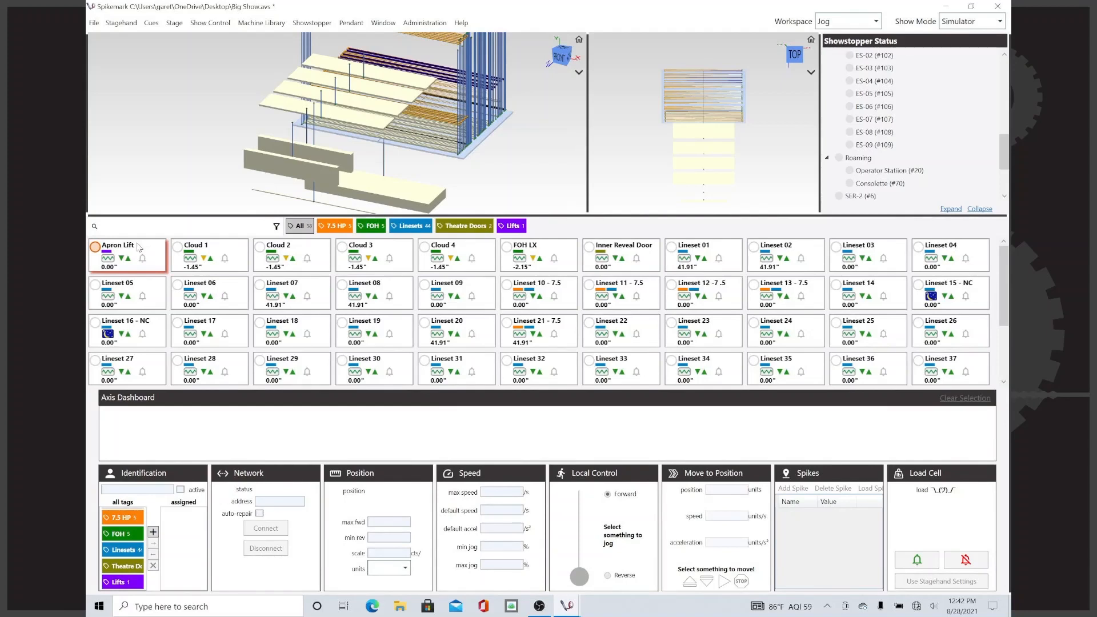
- Assign the 7.5 HP tag to FOH LX and filter the stagehand list by 7.5 HP
{"action": "left_click", "coordinate": [369, 227]}
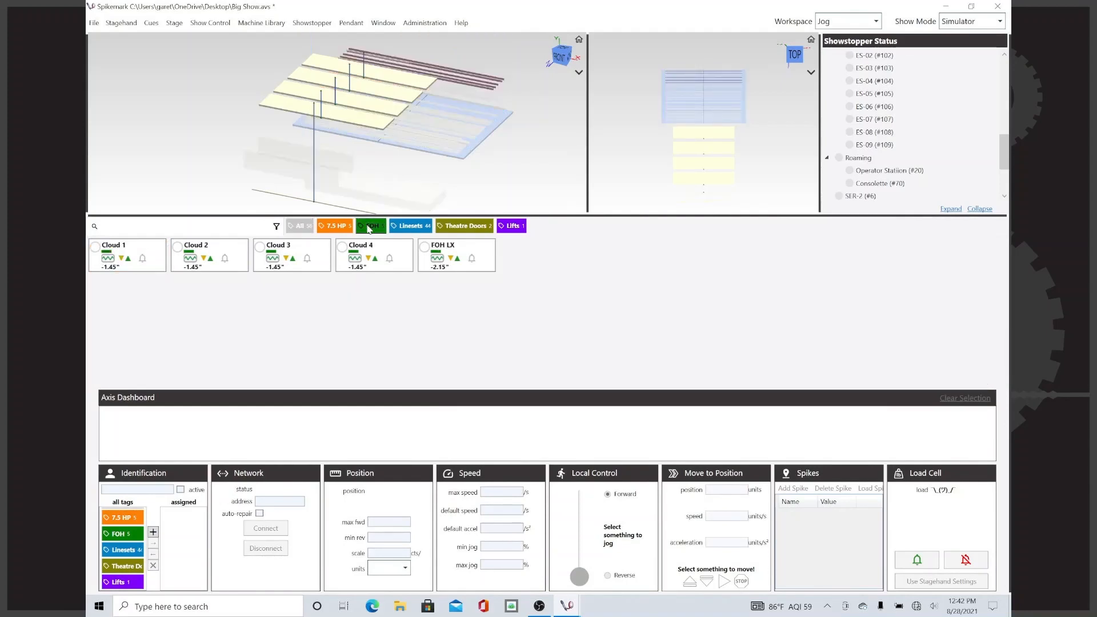
{"action": "left_click", "coordinate": [483, 257]}
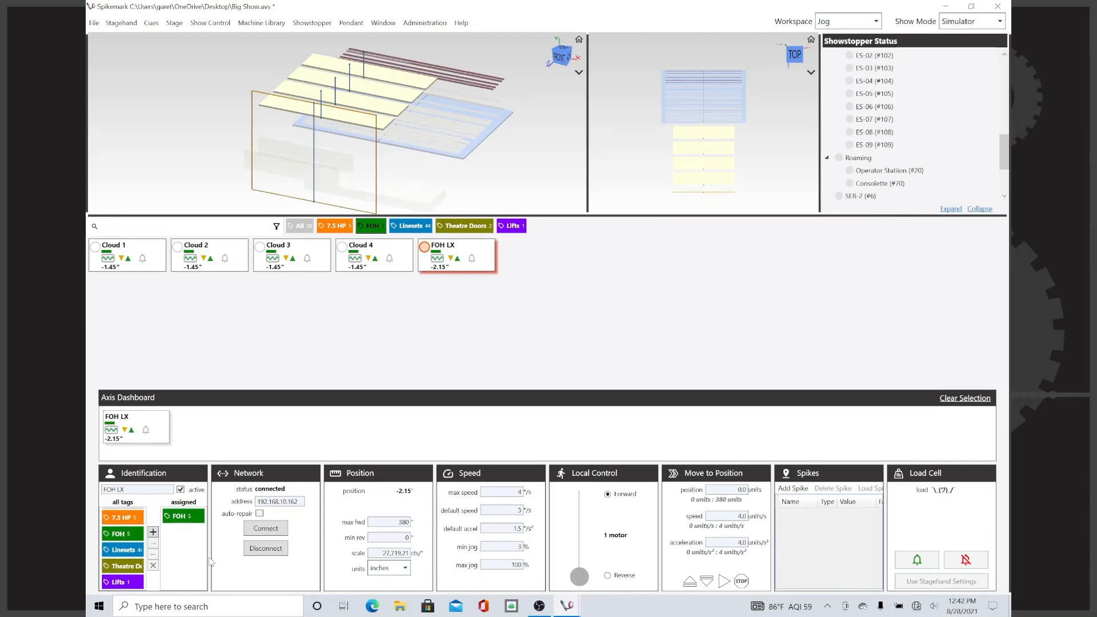
{"action": "left_click", "coordinate": [133, 517]}
{"action": "left_click", "coordinate": [153, 547]}
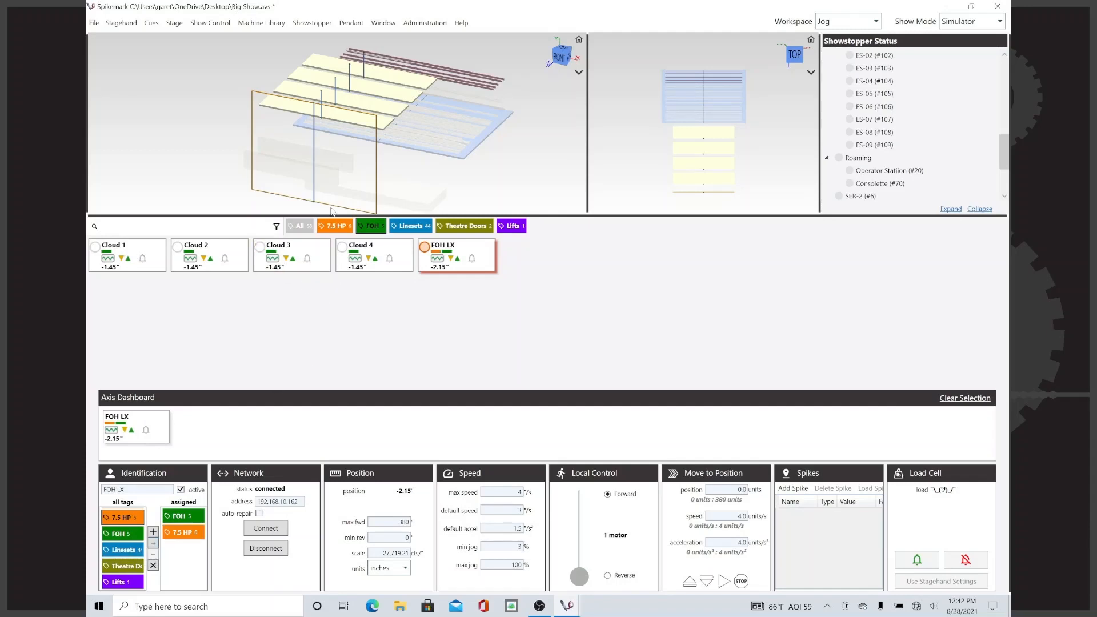
{"action": "left_click", "coordinate": [332, 227]}
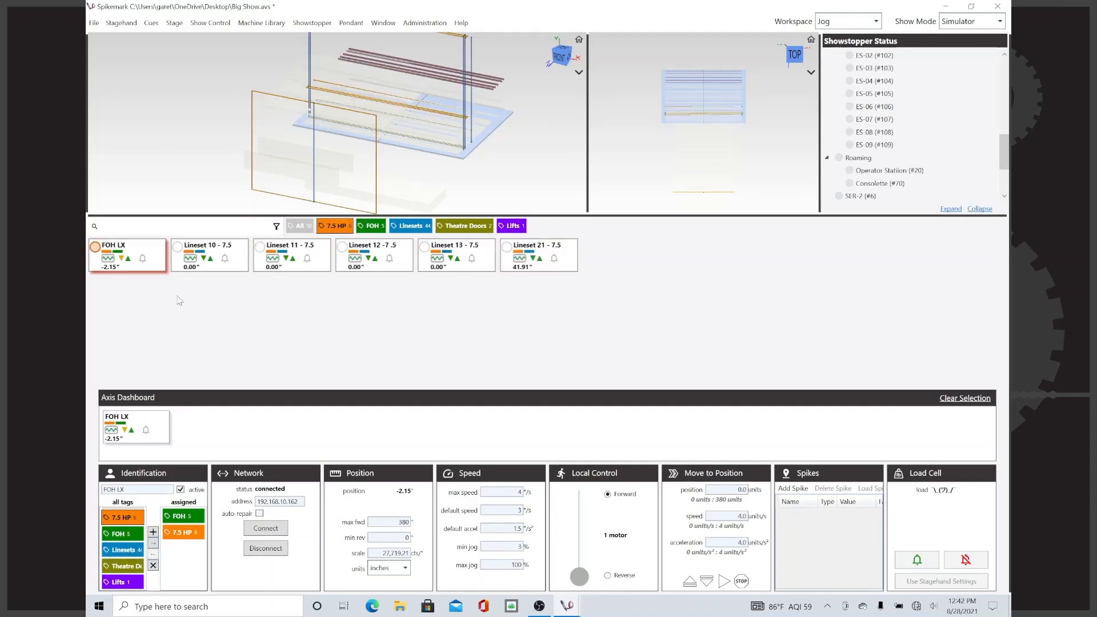
- Select Lineset 10 - 7.5, open the 7.5 HP tag's name and color for editing, and cancel the edit
{"action": "left_click", "coordinate": [223, 260]}
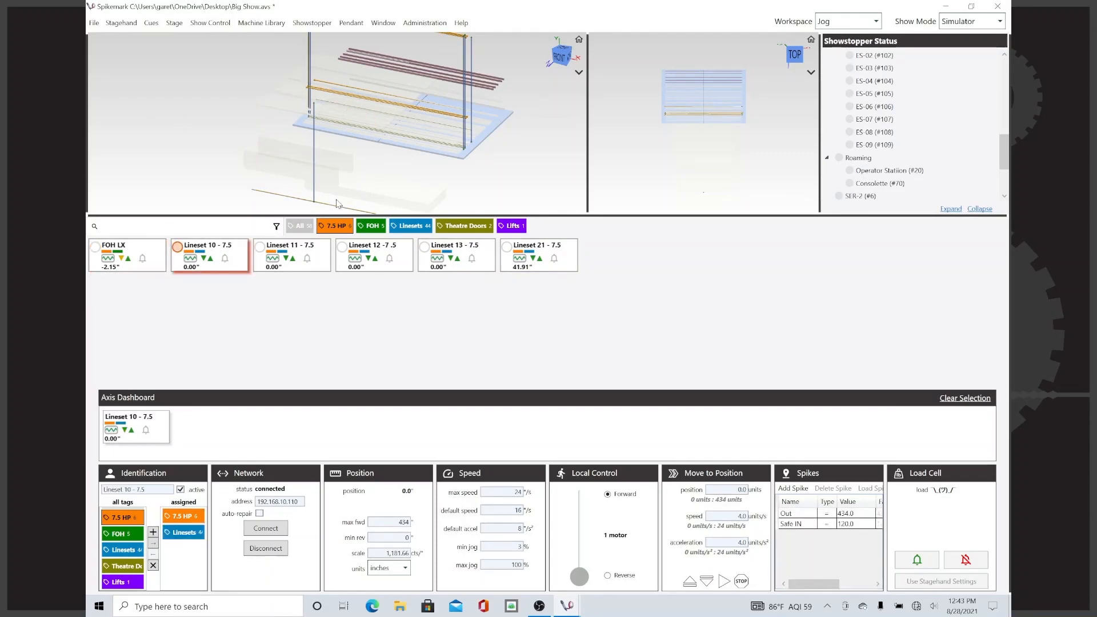
{"action": "right_click", "coordinate": [342, 229]}
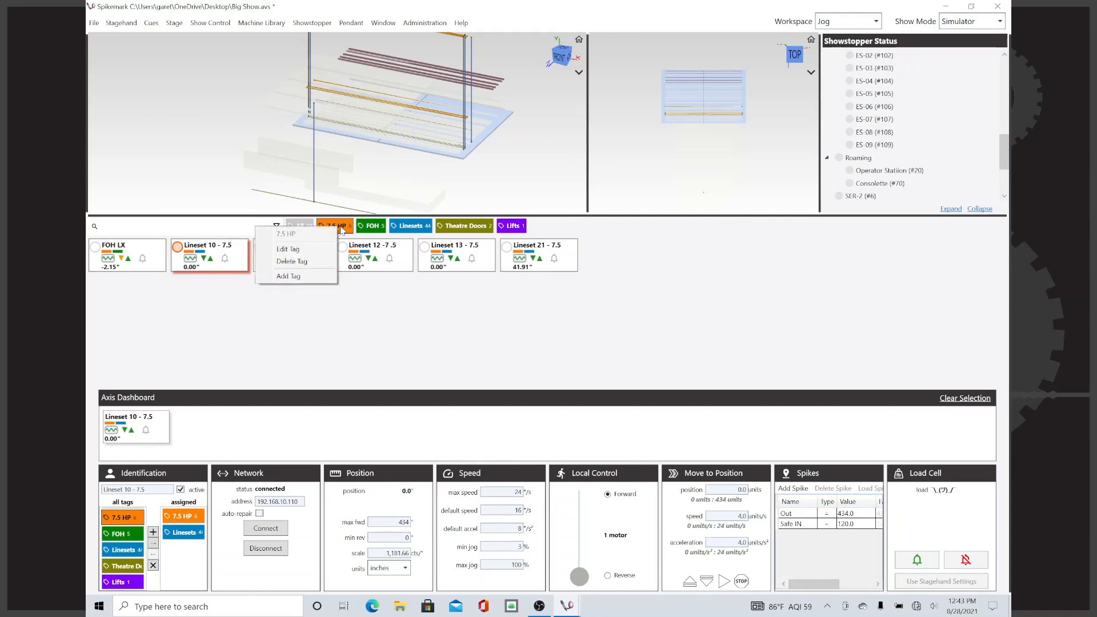
{"action": "left_click", "coordinate": [301, 254]}
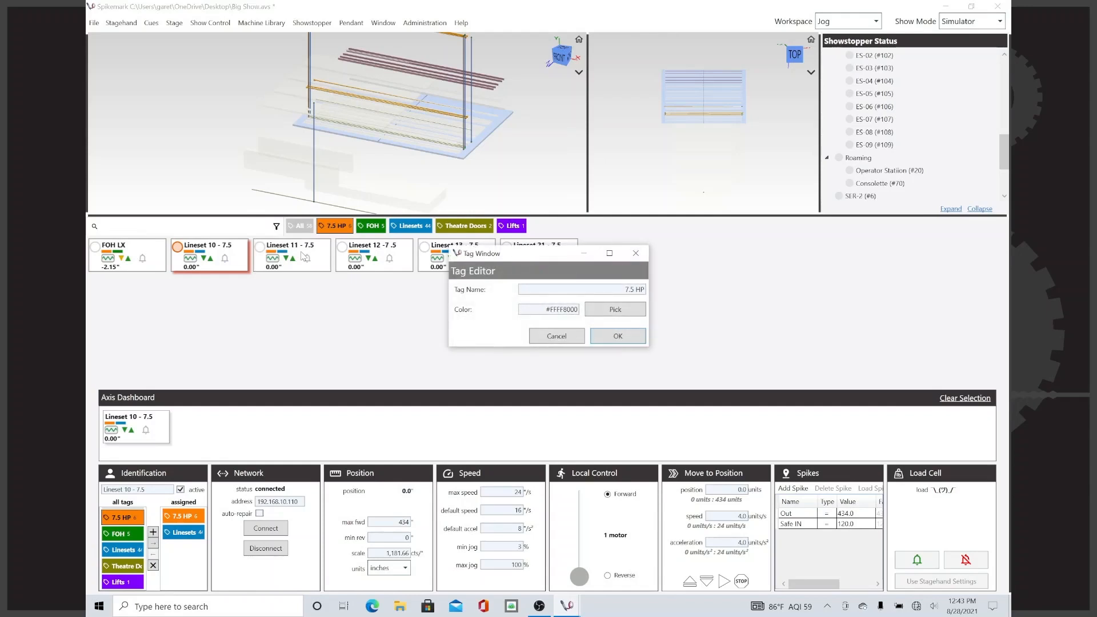
{"action": "left_click", "coordinate": [598, 307]}
{"action": "left_click", "coordinate": [547, 311]}
{"action": "left_click", "coordinate": [556, 338]}
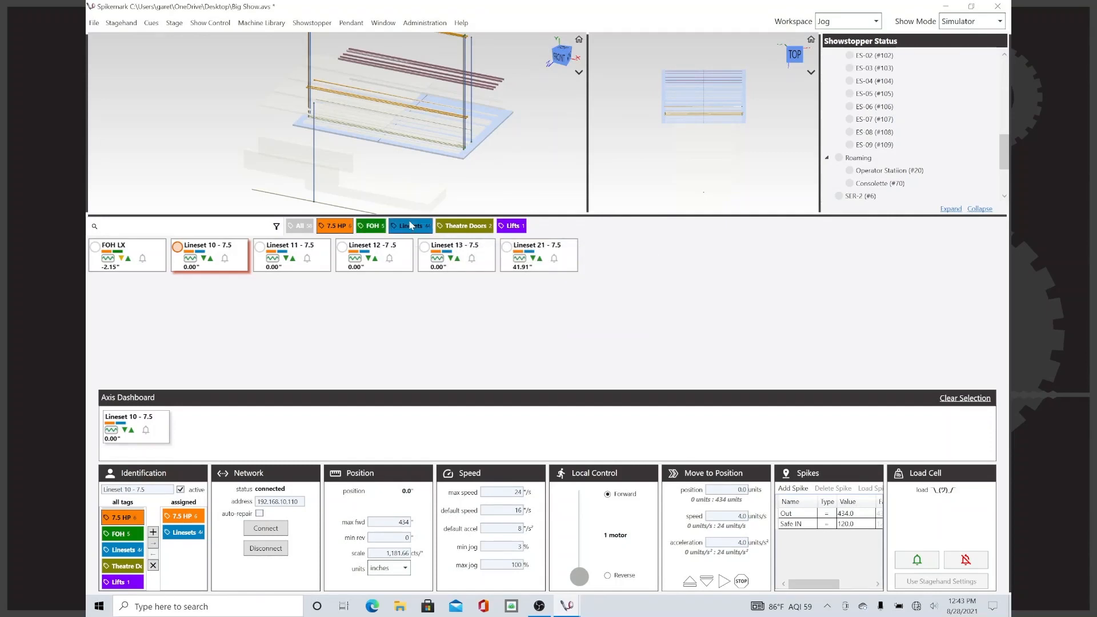
- Add the FOH and Lifts tags to the 7.5 HP filter, and reset the list to all stagehands
{"action": "left_click", "coordinate": [373, 227]}
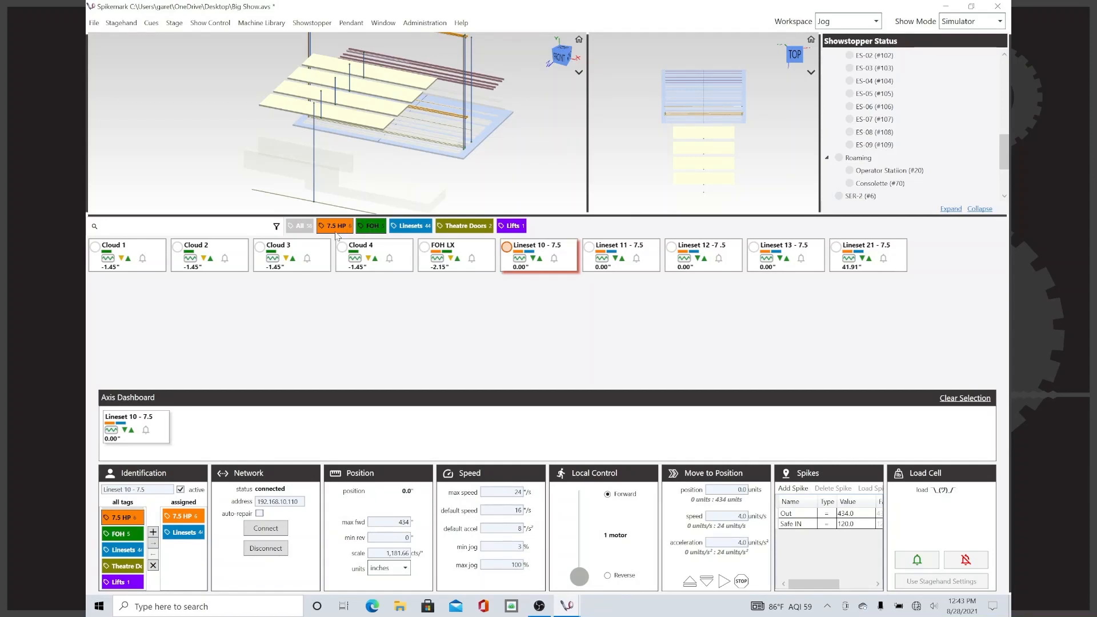
{"action": "left_click", "coordinate": [519, 227]}
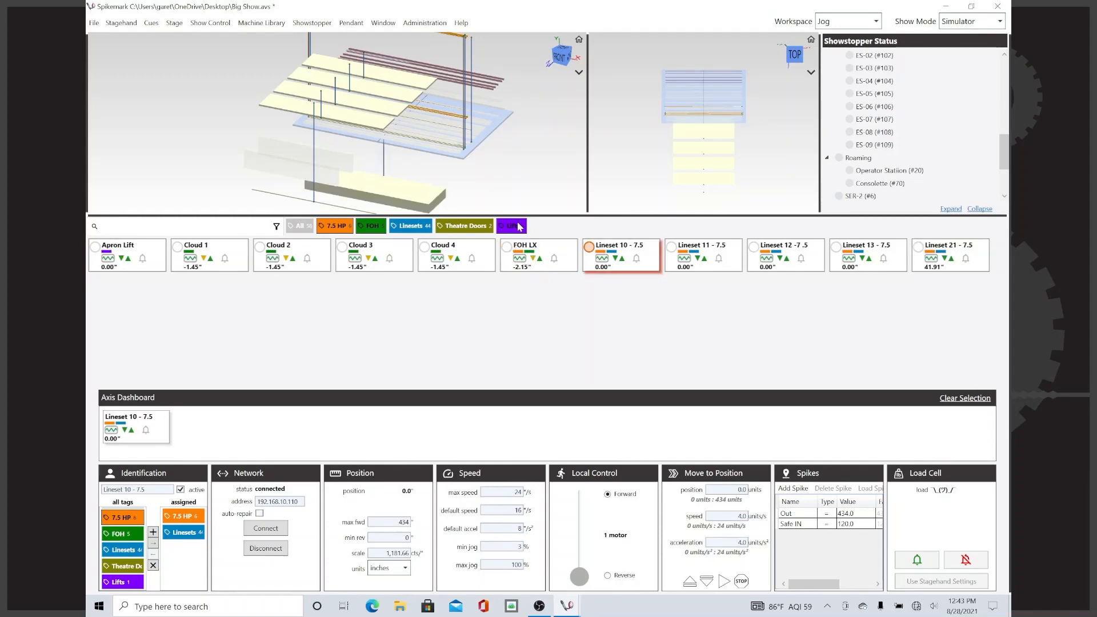
{"action": "left_click", "coordinate": [296, 228]}
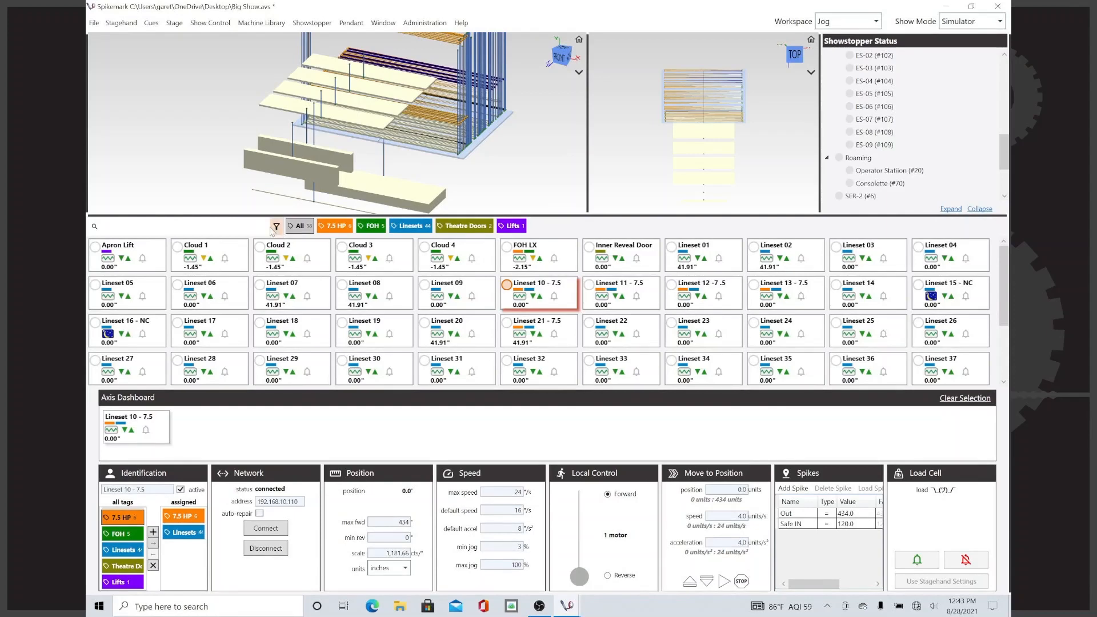
- Review the available stagehand status filters and filter the list by Disconnected
{"action": "left_click", "coordinate": [277, 227]}
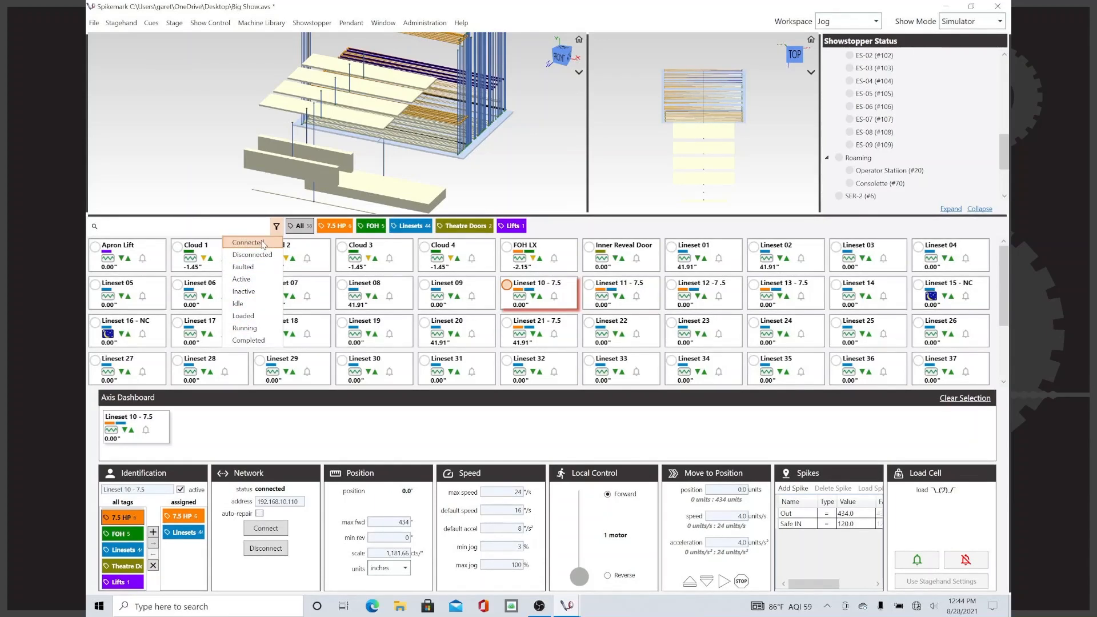
{"action": "left_click", "coordinate": [276, 230]}
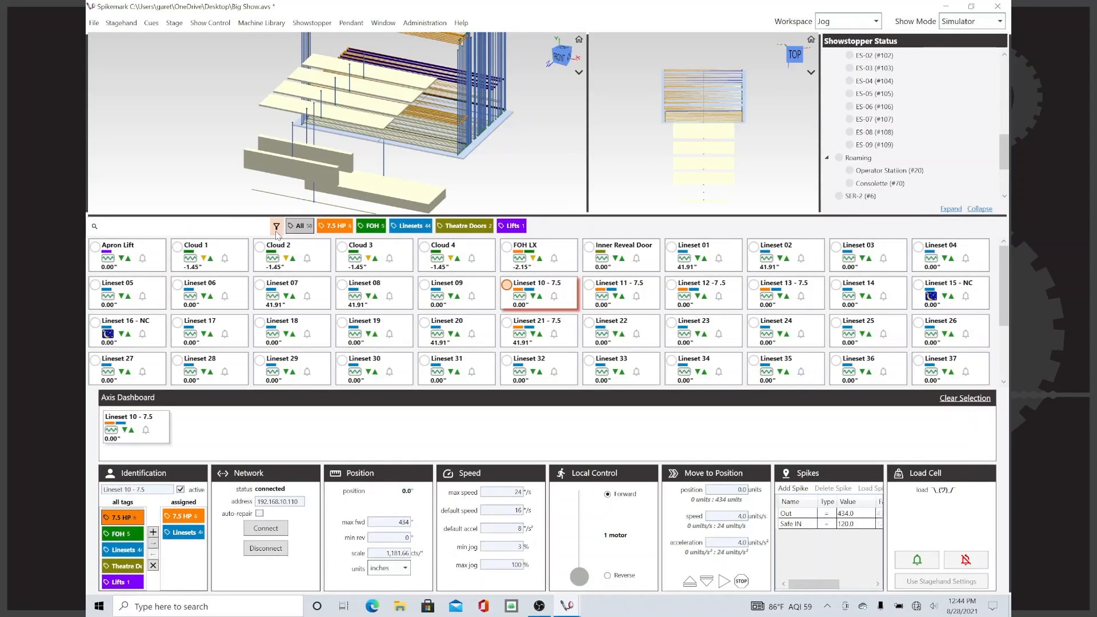
{"action": "left_click", "coordinate": [277, 228]}
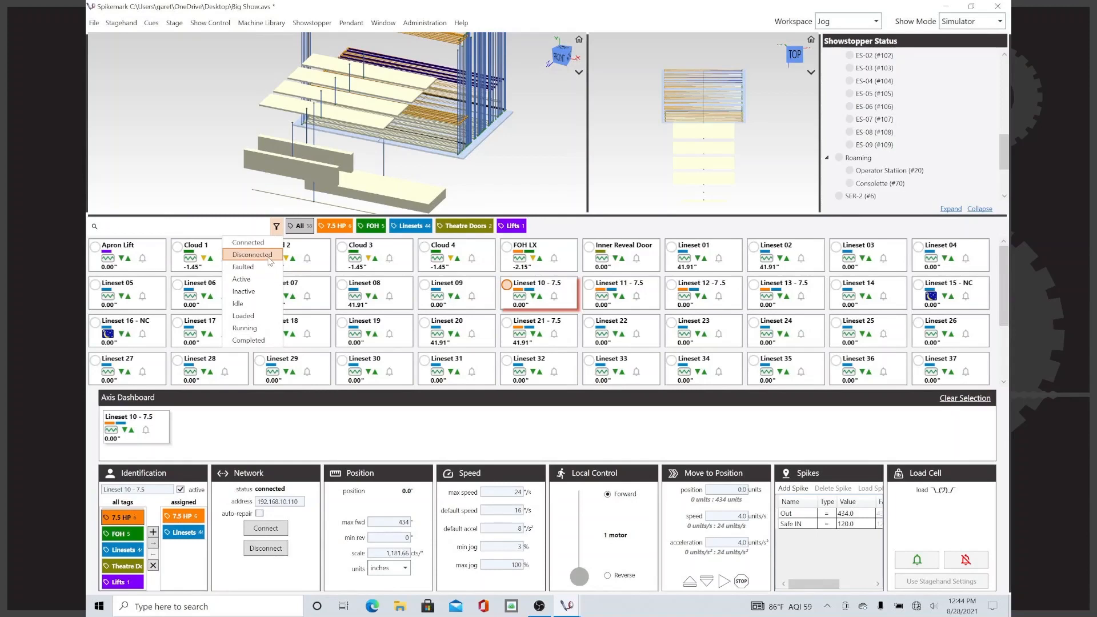
{"action": "left_click", "coordinate": [268, 255]}
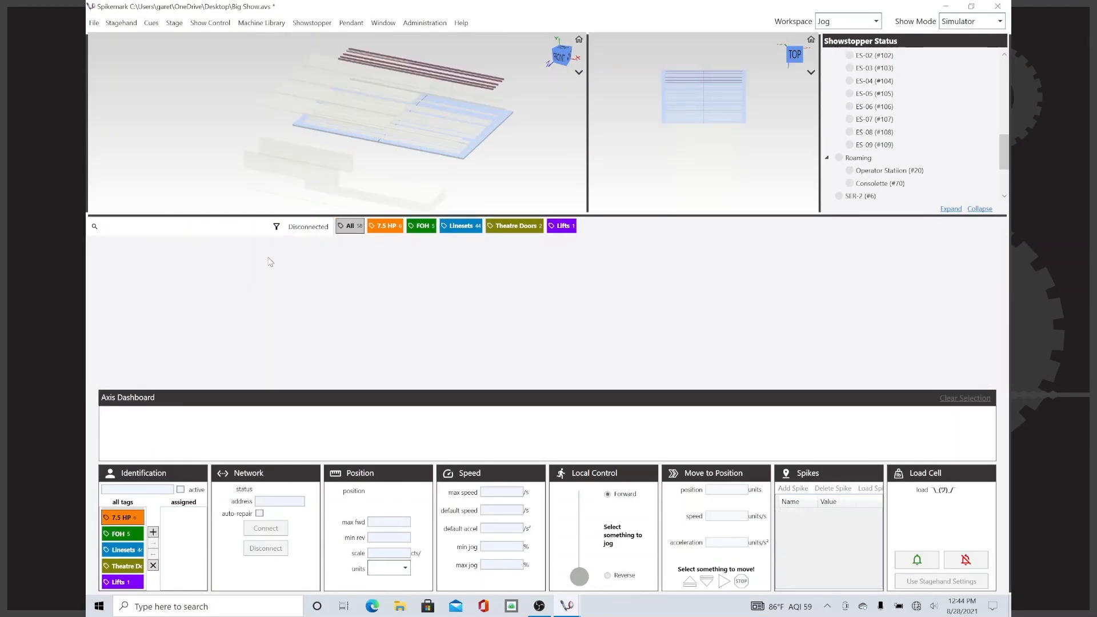
- Remove the Disconnected status filter and filter the stagehand list by Inactive
{"action": "left_click", "coordinate": [276, 229]}
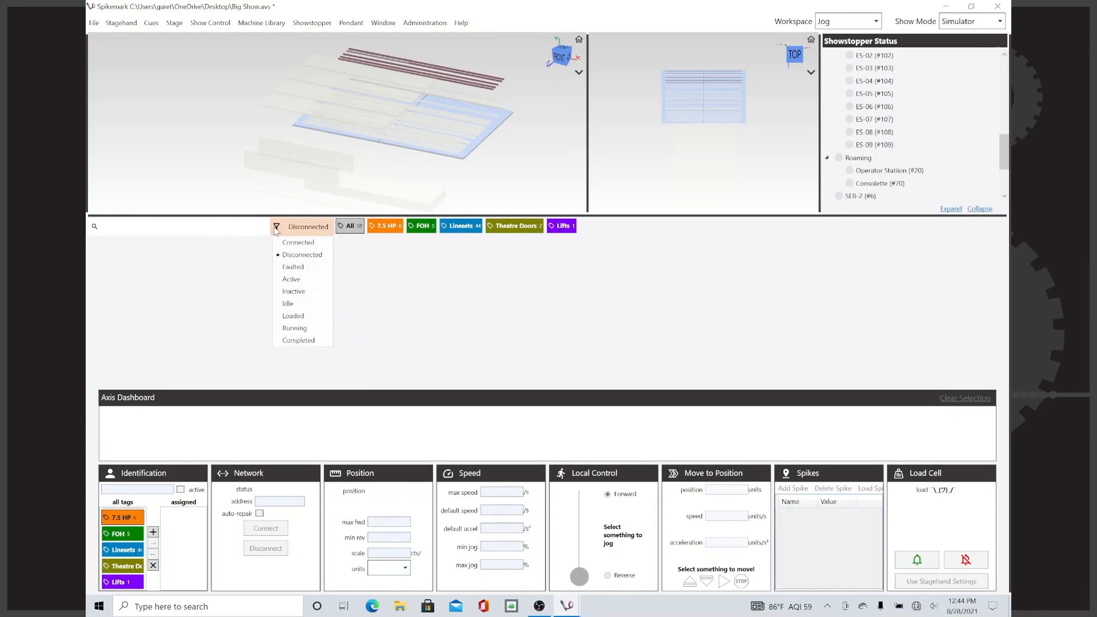
{"action": "left_click", "coordinate": [299, 255]}
{"action": "left_click", "coordinate": [276, 227]}
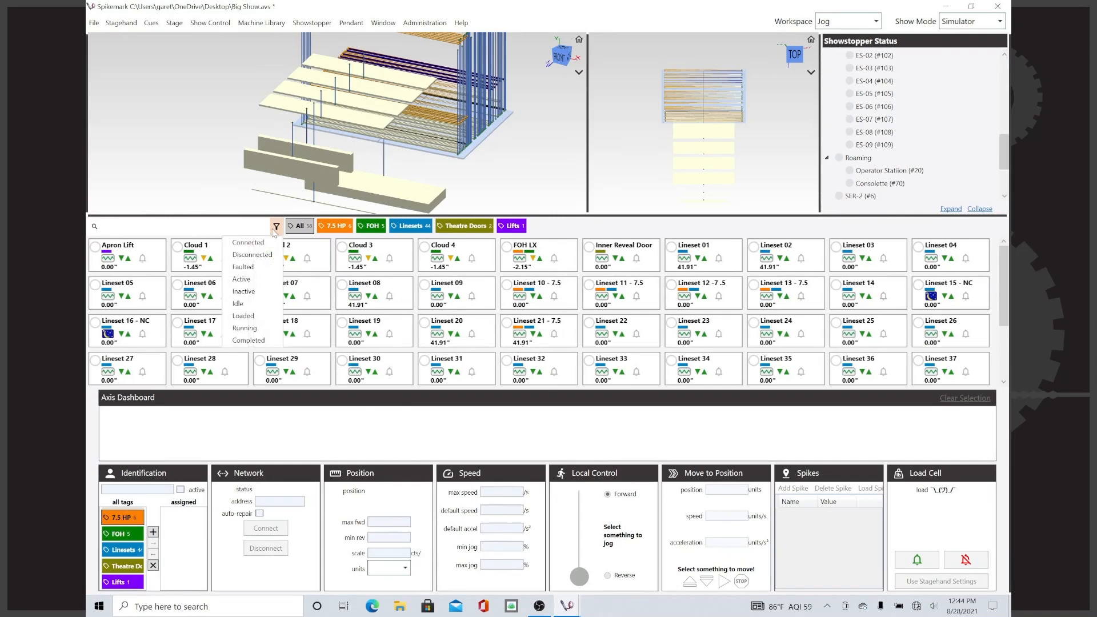
{"action": "left_click", "coordinate": [250, 292]}
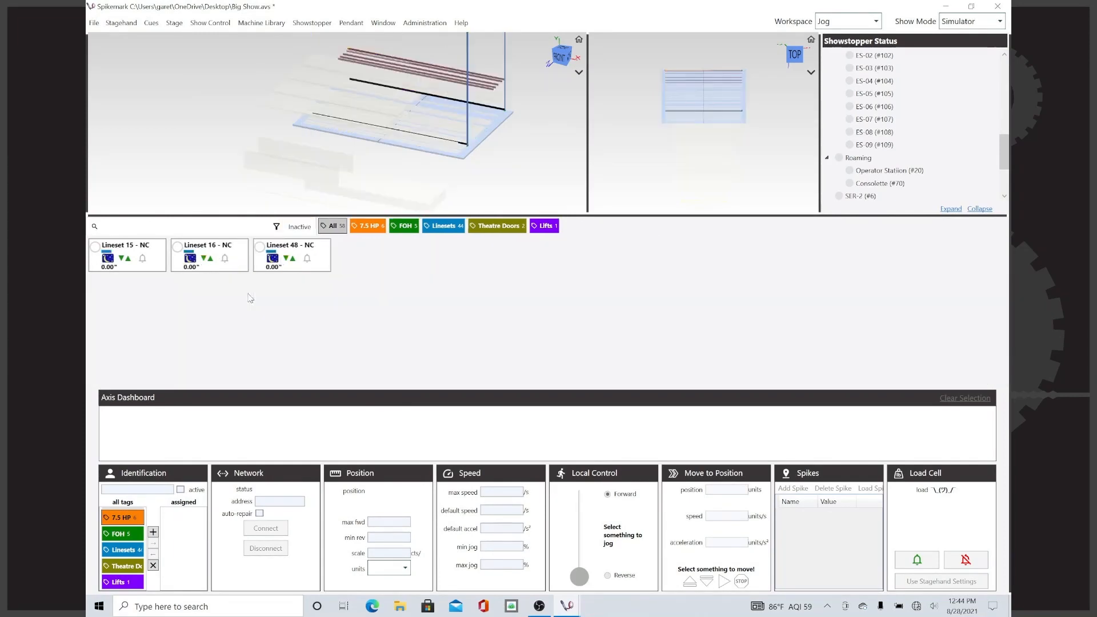
- Select all the inactive linesets (15 - NC, 16 - NC and 48 - NC), mark the selection active, and clear the selection
{"action": "left_click", "coordinate": [142, 258]}
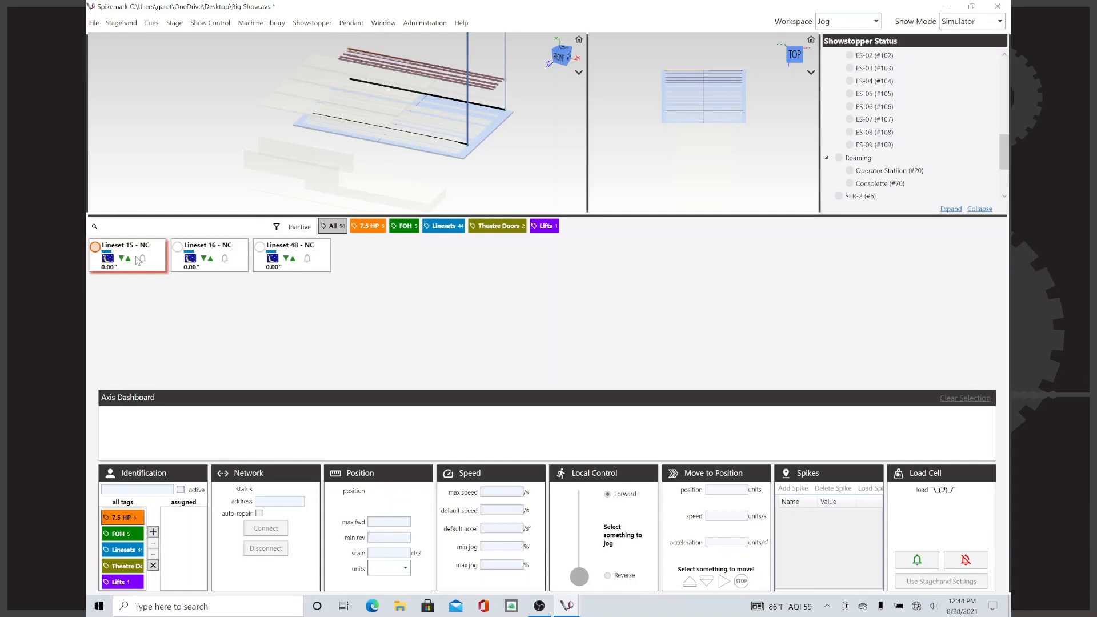
{"action": "left_click", "coordinate": [150, 268]}
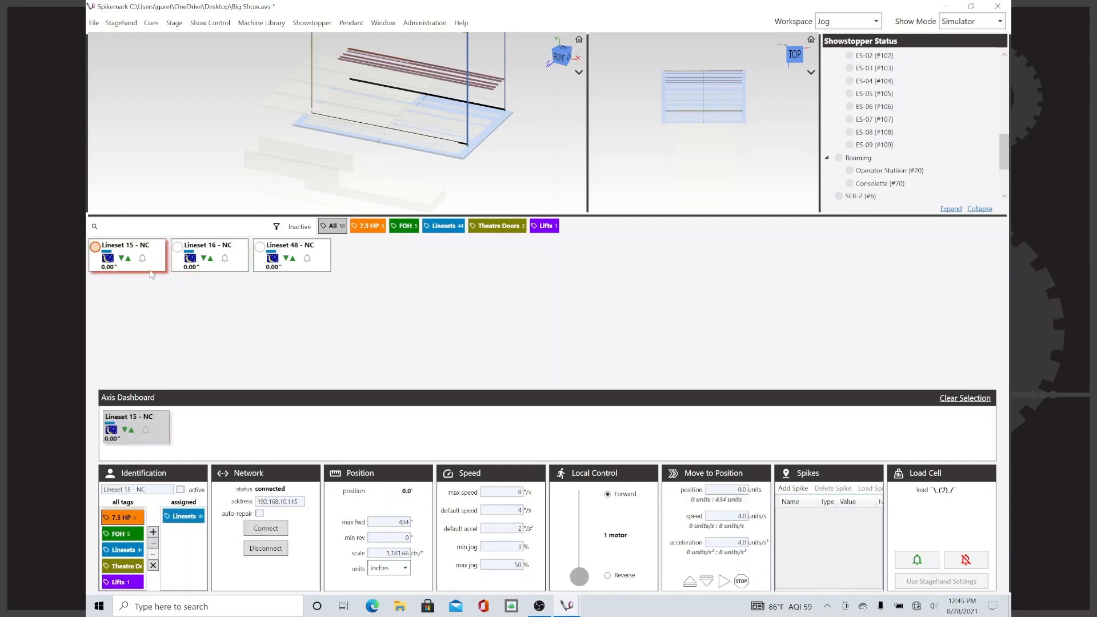
{"action": "key", "text": "ctrl+a"}
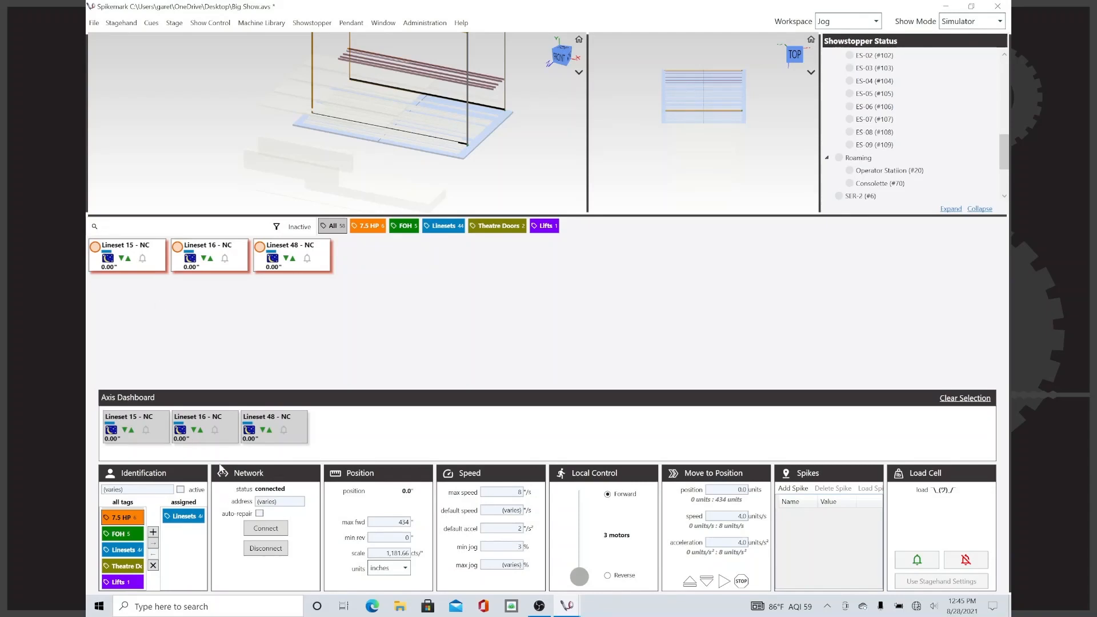
{"action": "left_click", "coordinate": [181, 491]}
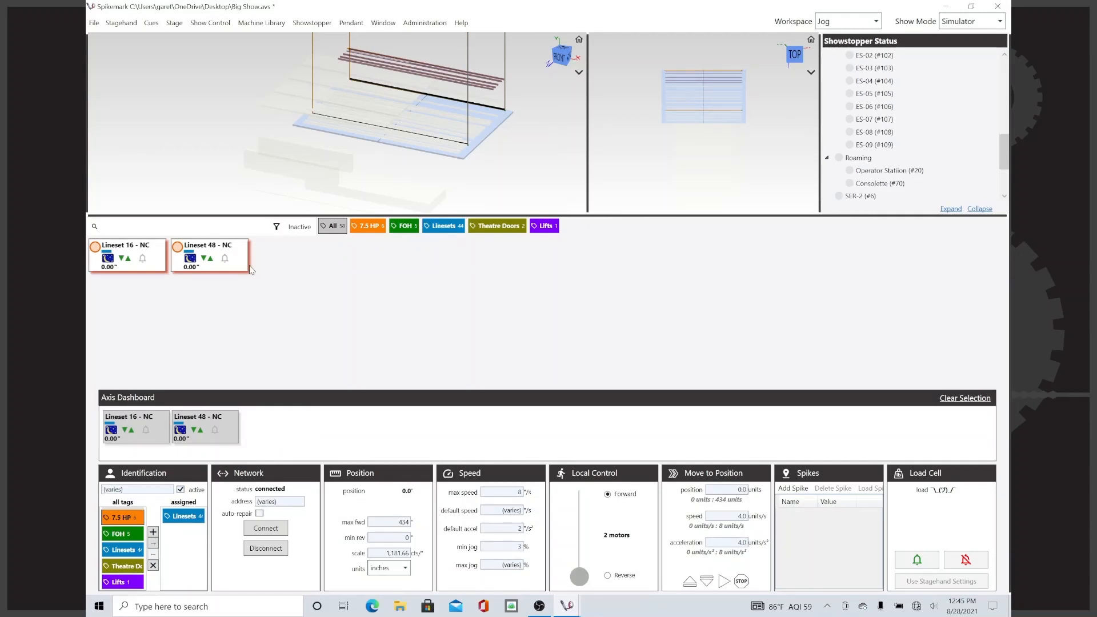
{"action": "right_click", "coordinate": [284, 252]}
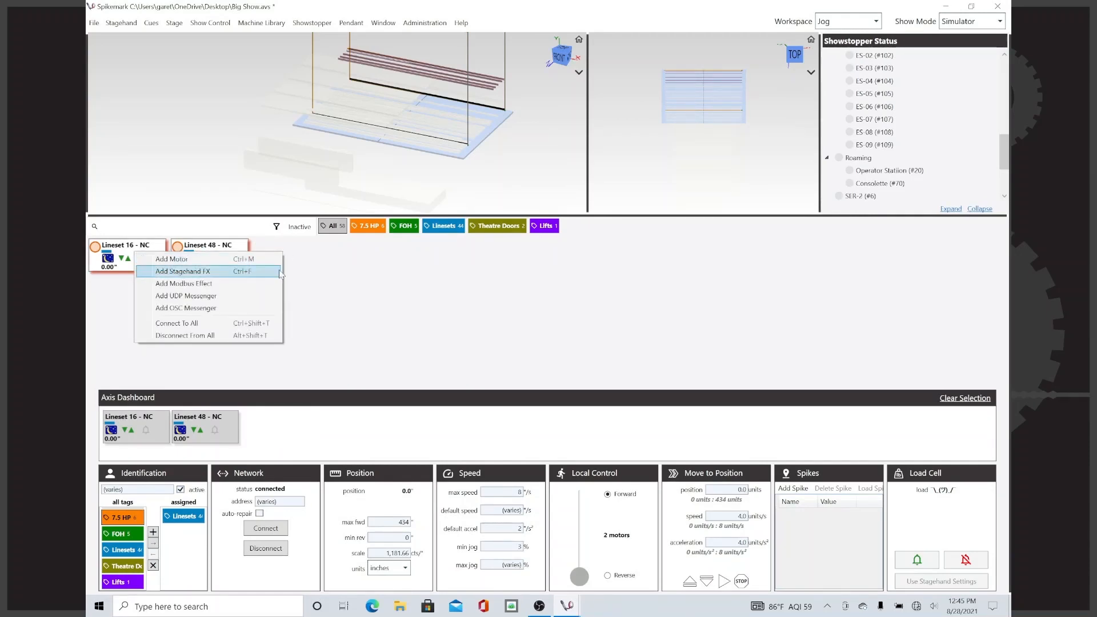
{"action": "left_click", "coordinate": [324, 273]}
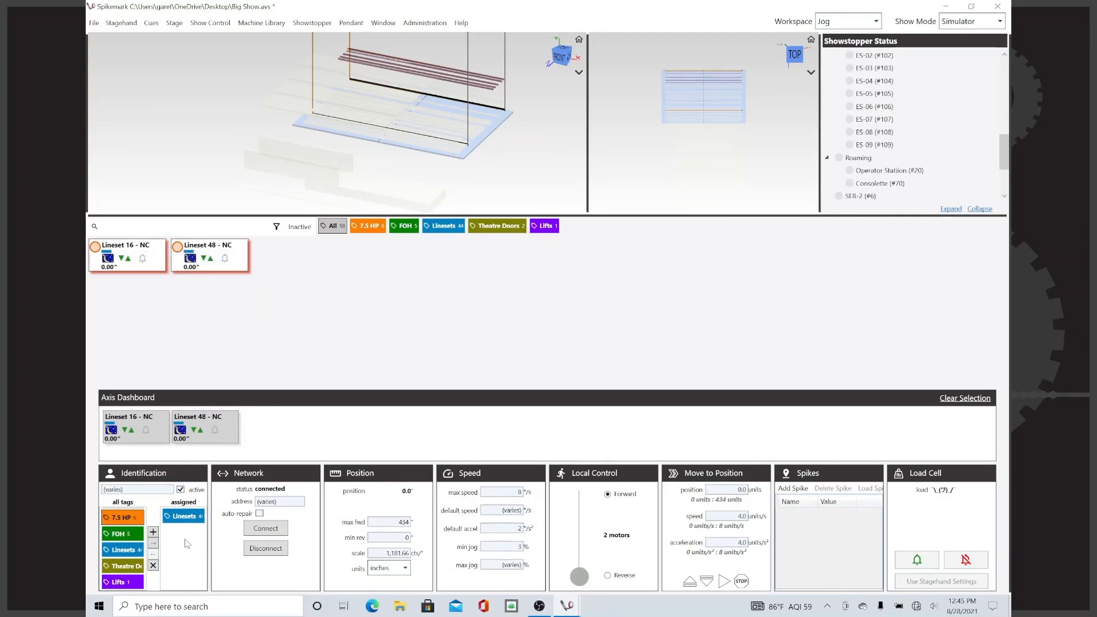
{"action": "left_click", "coordinate": [239, 324]}
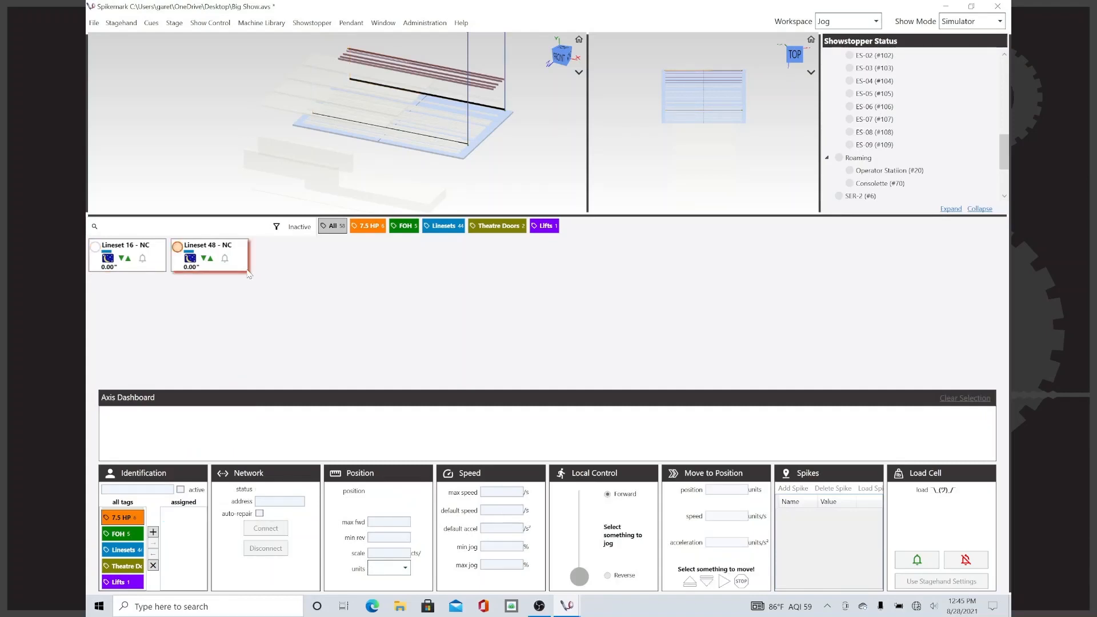
- Replace the Inactive status filter with Faulted, and reset the status filter to show every stagehand
{"action": "left_click", "coordinate": [292, 229]}
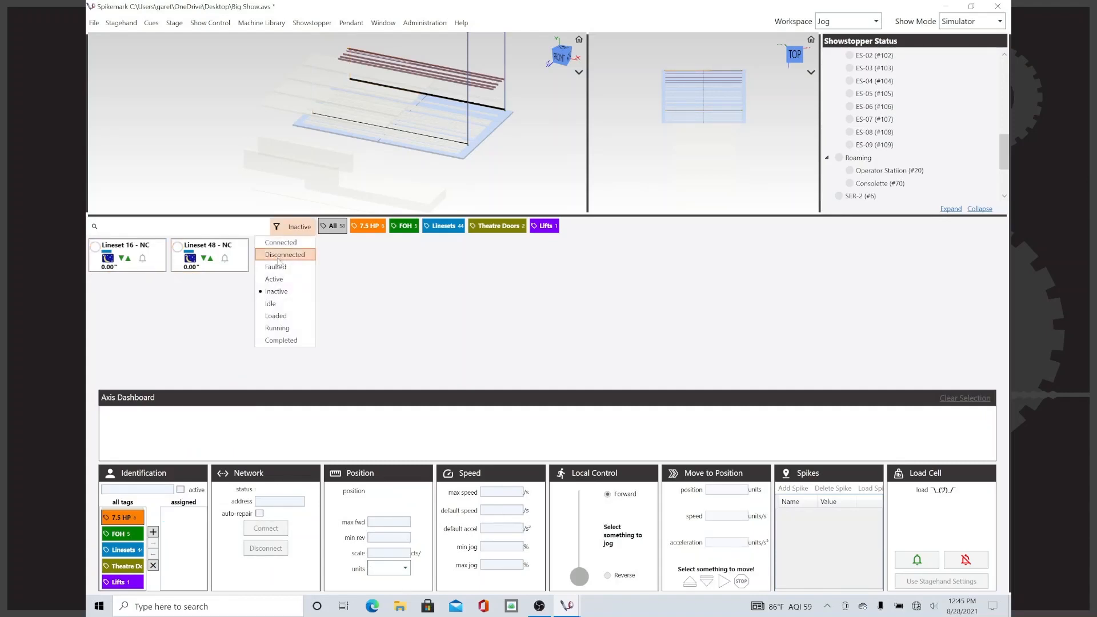
{"action": "left_click", "coordinate": [277, 291]}
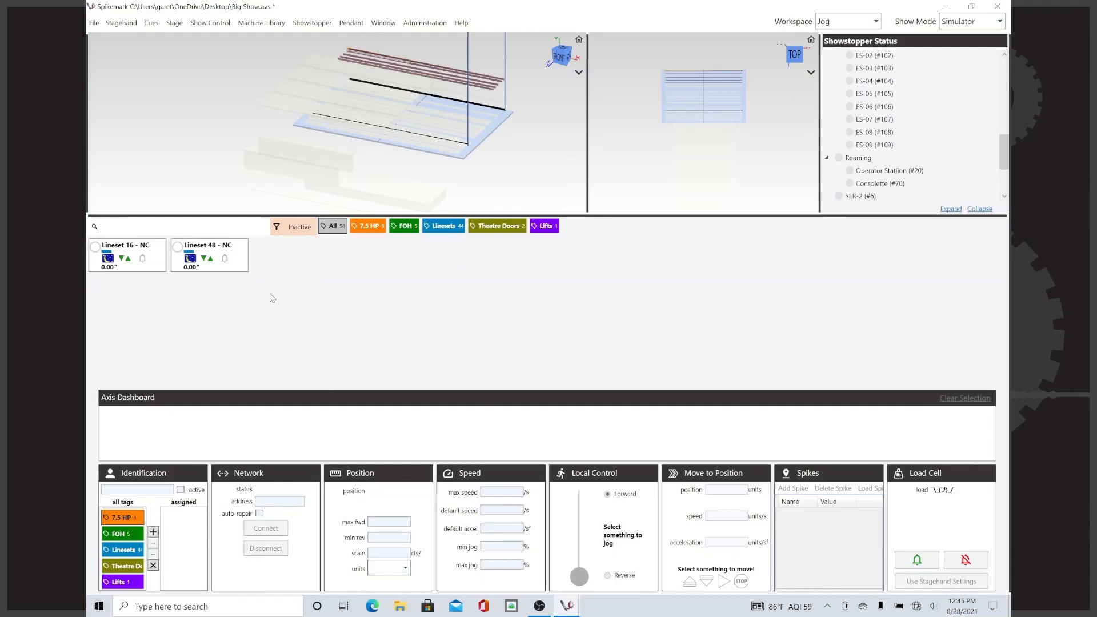
{"action": "left_click", "coordinate": [277, 228]}
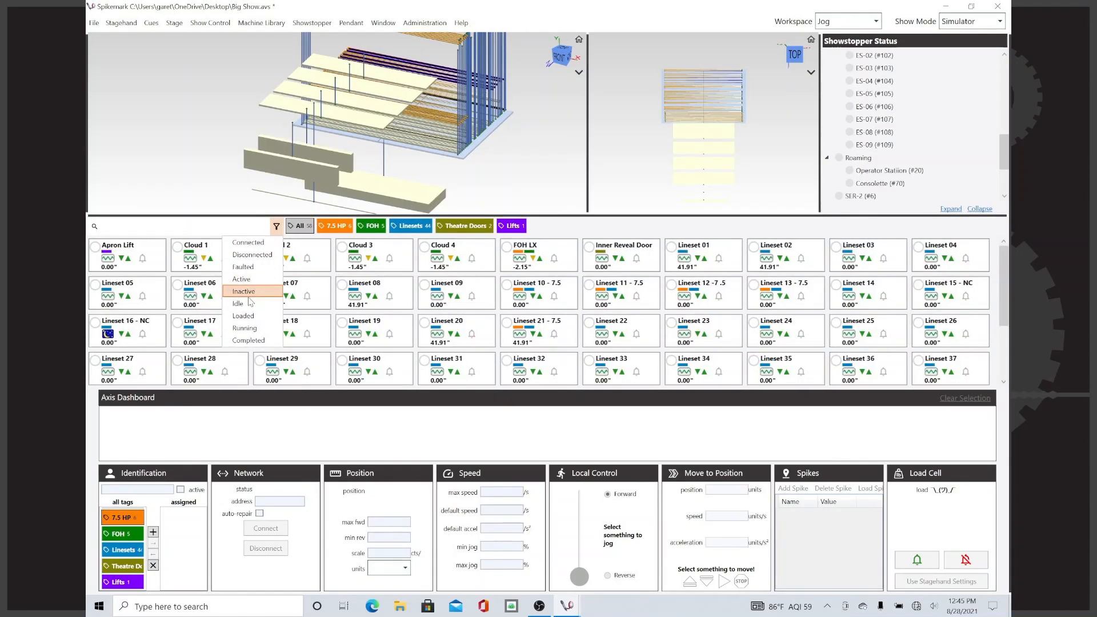
{"action": "left_click", "coordinate": [251, 267]}
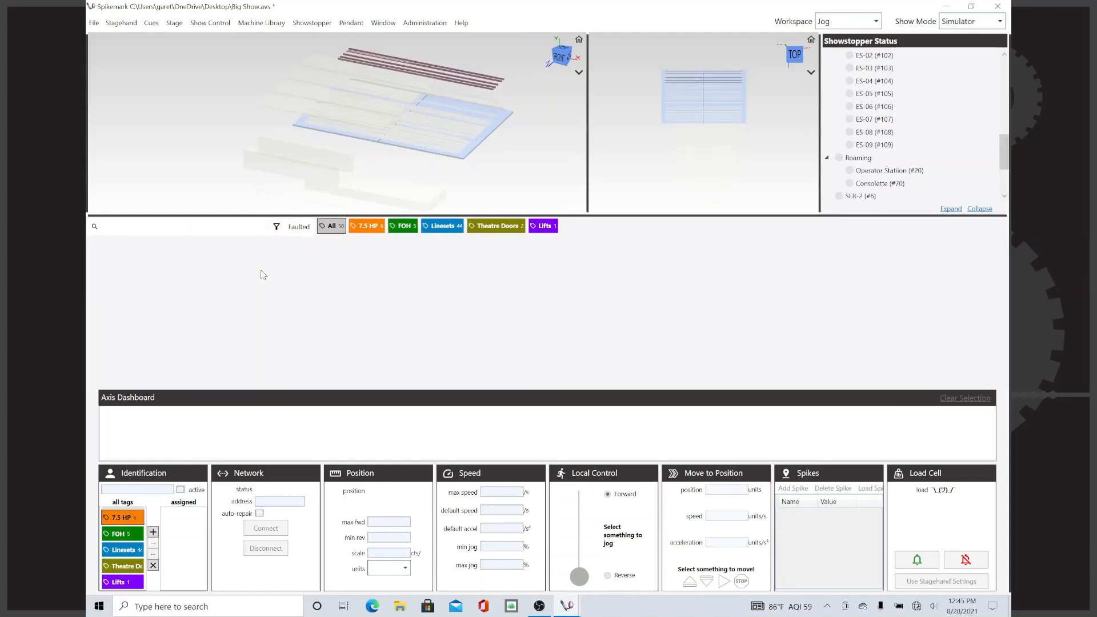
{"action": "left_click", "coordinate": [288, 230]}
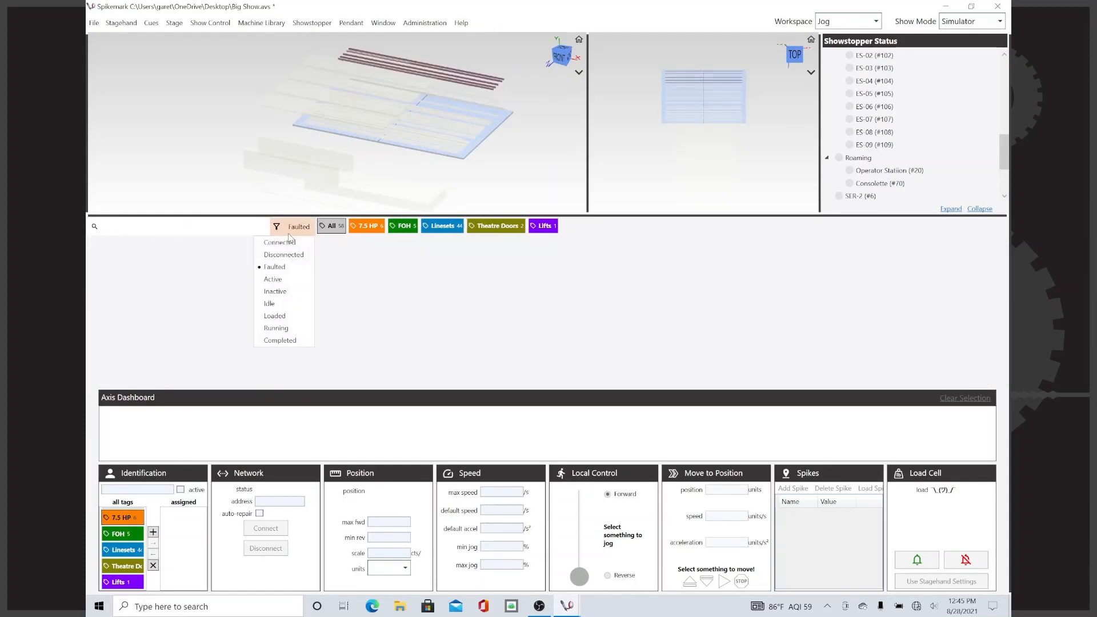
{"action": "left_click", "coordinate": [272, 280]}
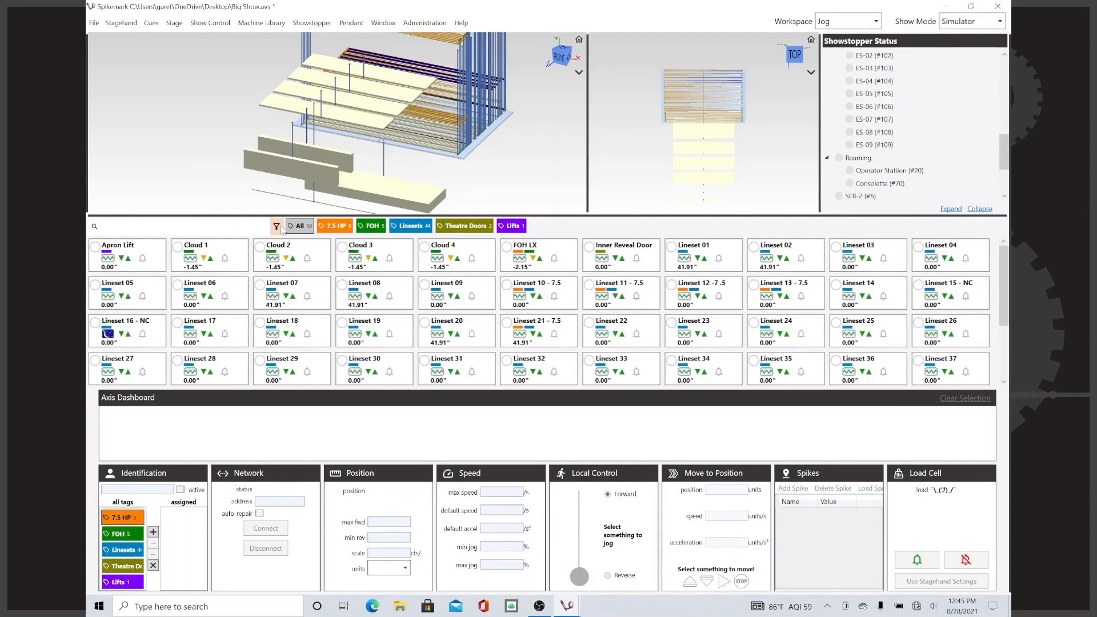
- Filter the stagehand list by Loaded, and remove that filter
{"action": "left_click", "coordinate": [280, 228]}
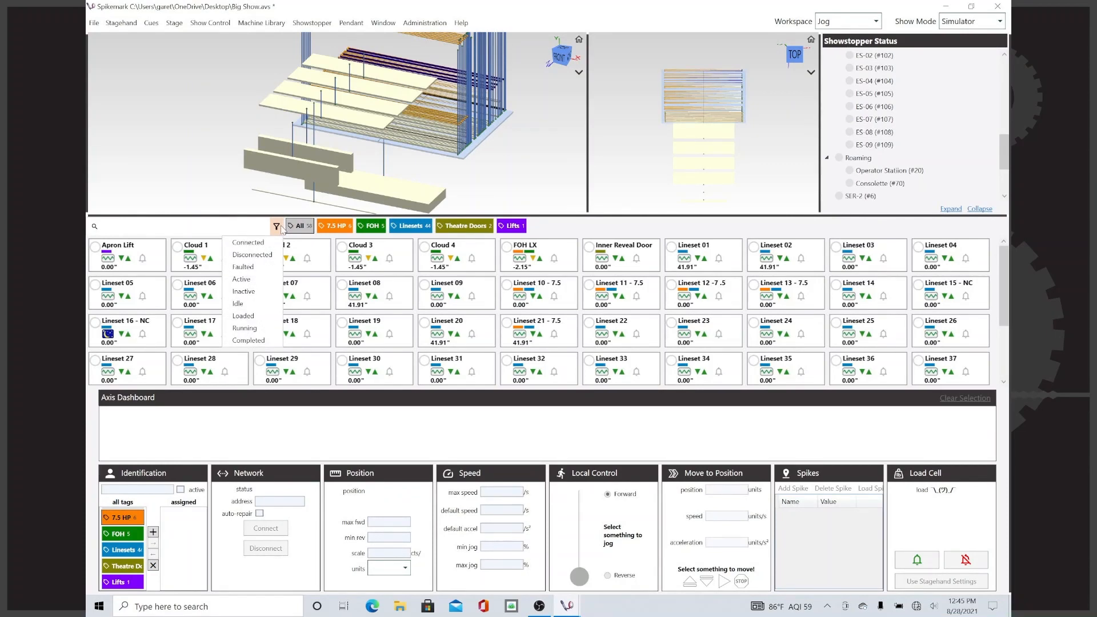
{"action": "left_click", "coordinate": [244, 316]}
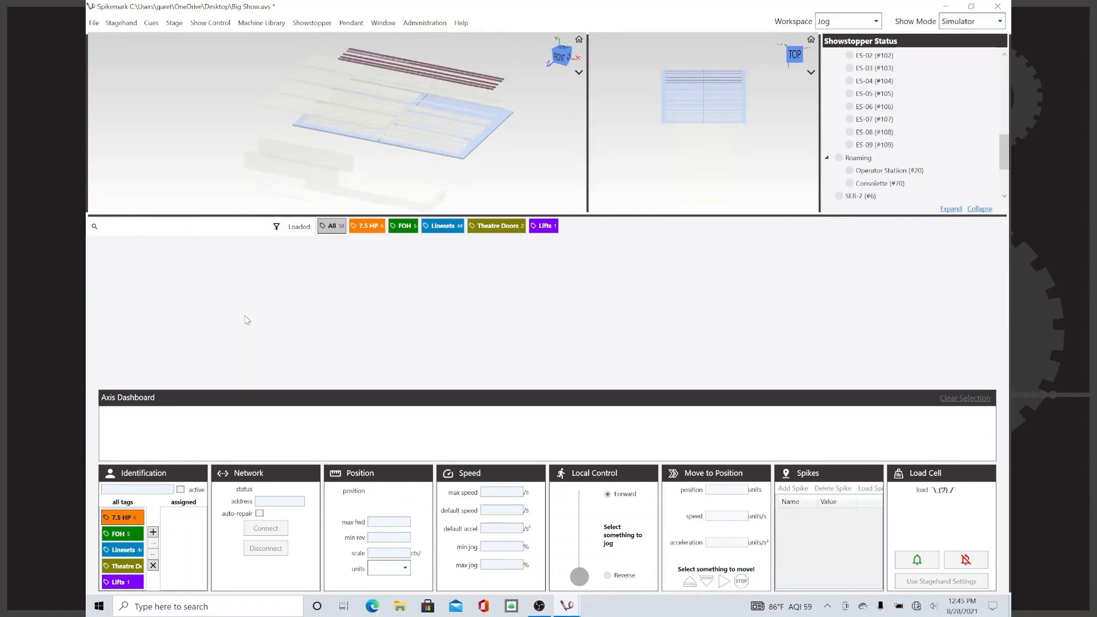
{"action": "left_click", "coordinate": [284, 227]}
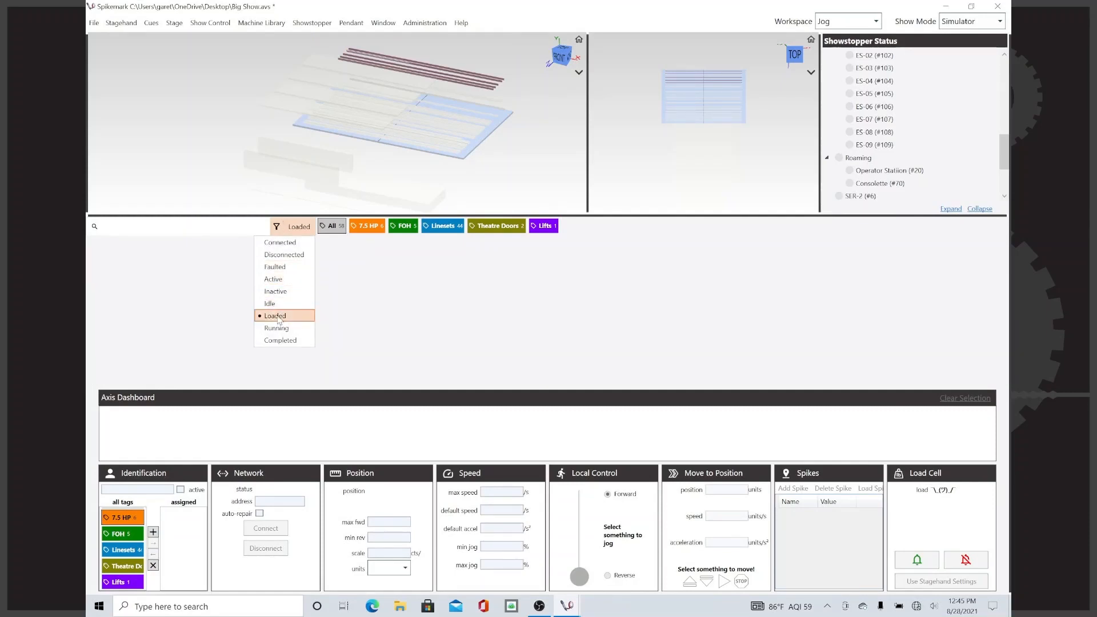
{"action": "left_click", "coordinate": [279, 317]}
- Combine the Connected and Faulted status filters on the stagehand list
{"action": "left_click", "coordinate": [276, 227]}
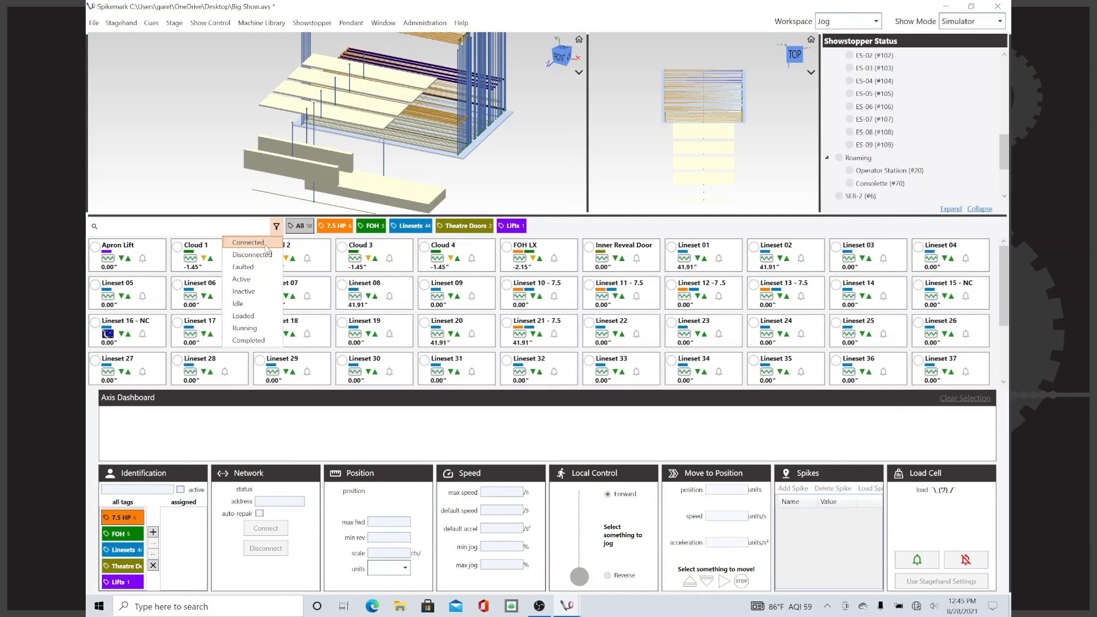
{"action": "left_click", "coordinate": [265, 243]}
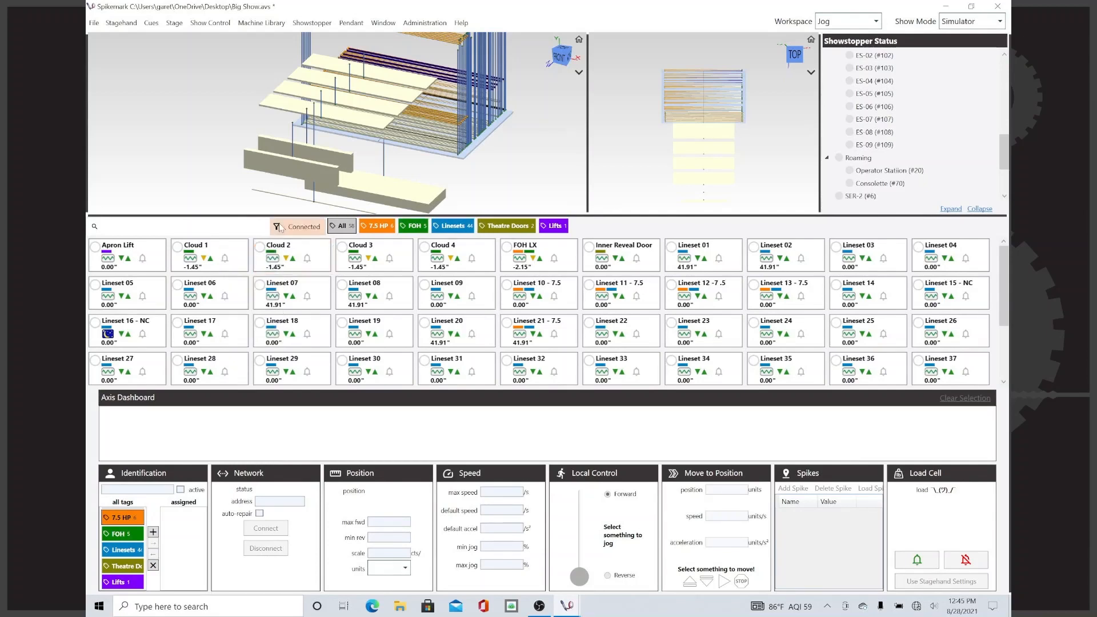
{"action": "left_click", "coordinate": [280, 228]}
{"action": "left_click", "coordinate": [282, 267]}
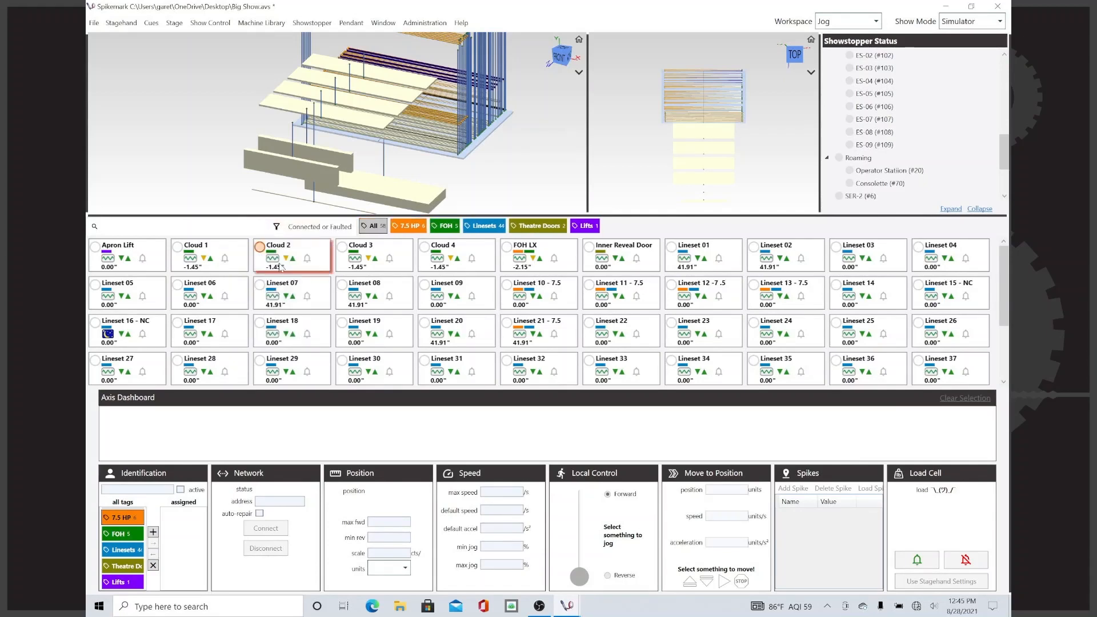
- Remove Connected and Faulted from the combined status filter to show all stagehands
{"action": "left_click", "coordinate": [280, 228]}
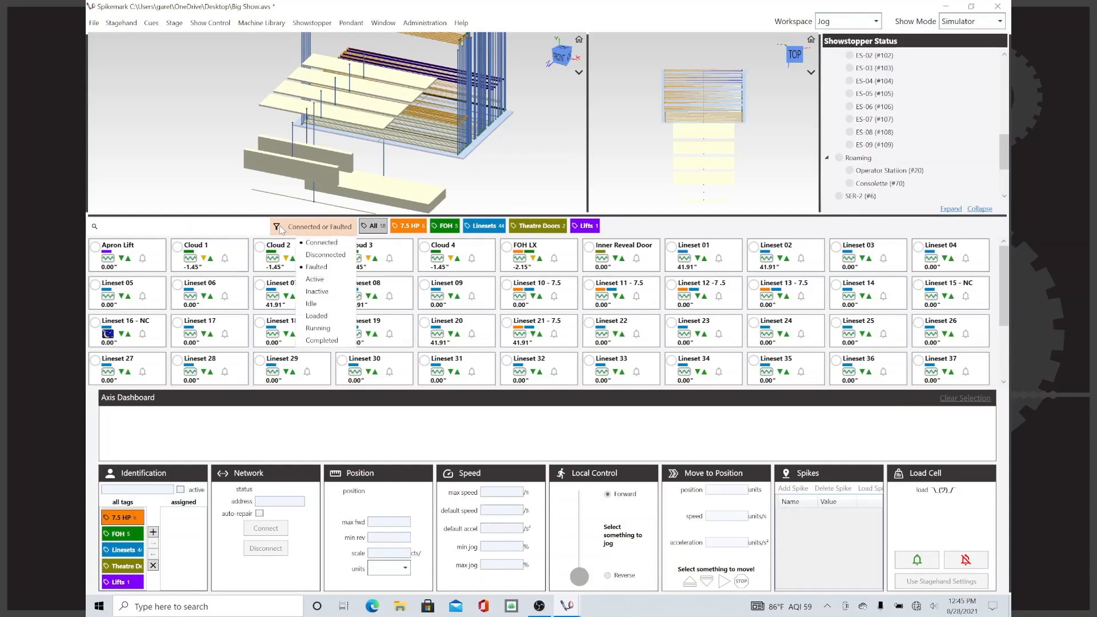
{"action": "left_click", "coordinate": [310, 245]}
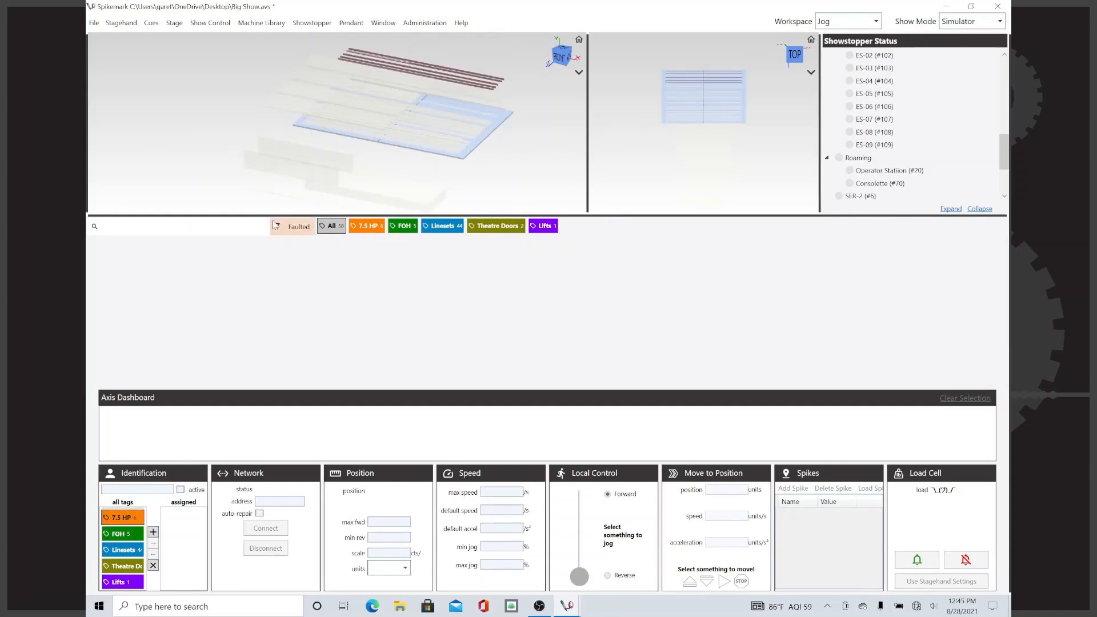
{"action": "left_click", "coordinate": [292, 227]}
{"action": "left_click", "coordinate": [274, 269]}
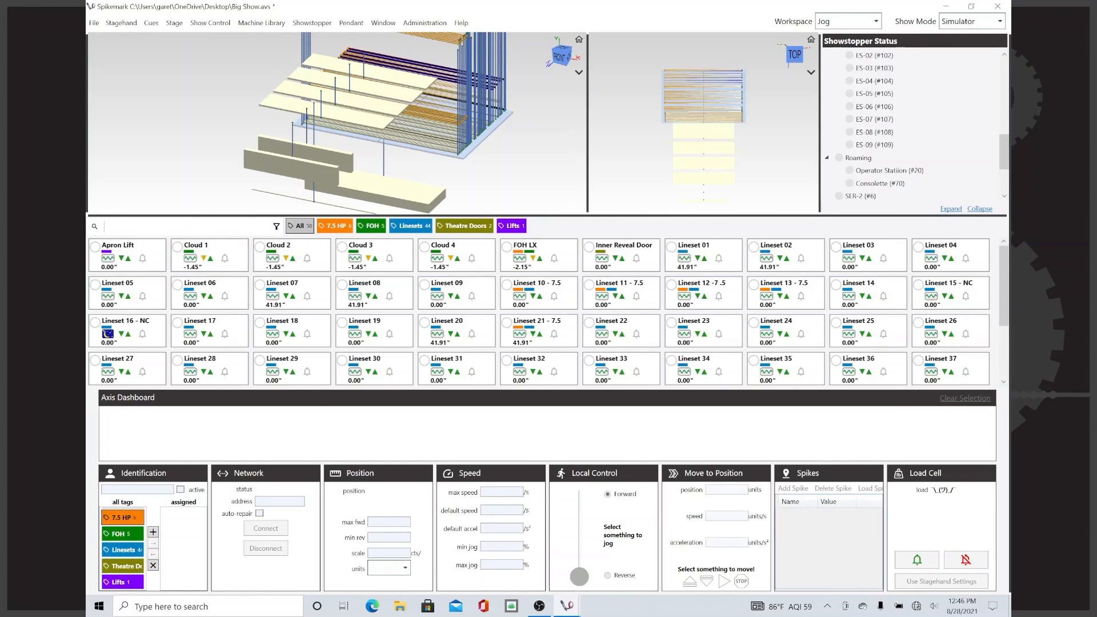
- Search the stagehand list for "foh", and replace the search text with "lineset 1"
{"action": "type", "text": "foh"}
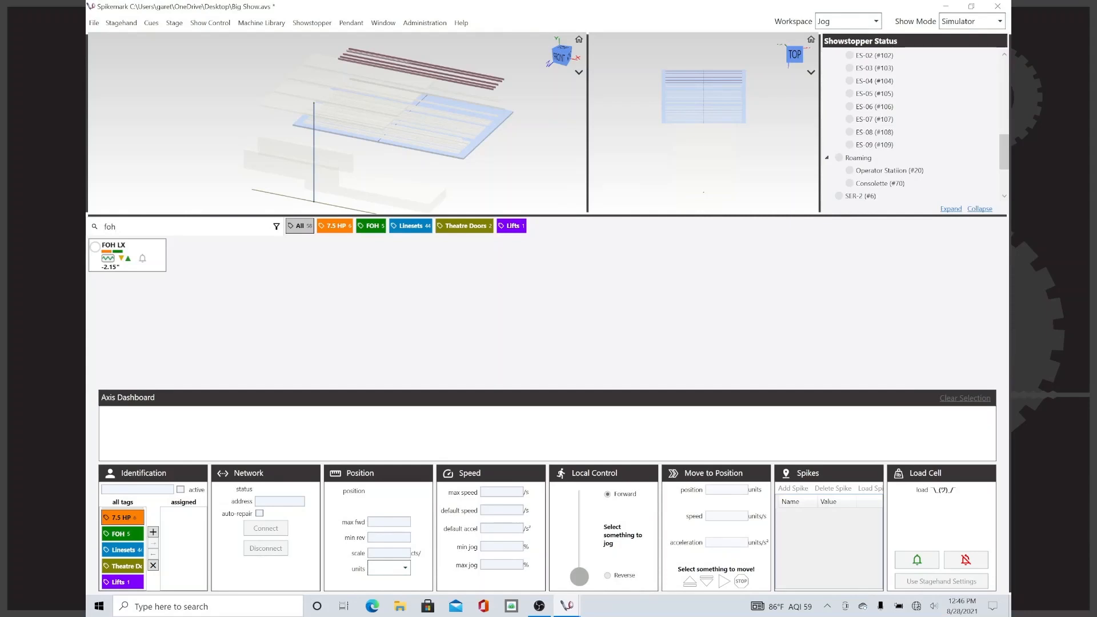
{"action": "key", "text": "BackSpace"}
{"action": "key", "text": "BackSpace"}
{"action": "key", "text": "BackSpace"}
{"action": "type", "text": "lineset"}
{"action": "key", "text": "Return"}
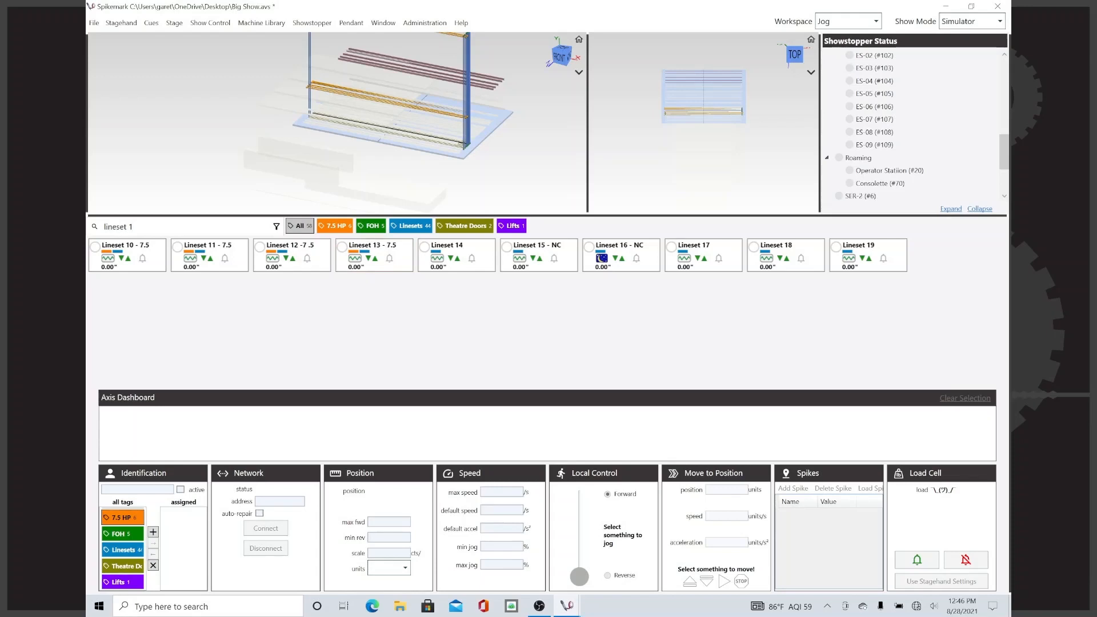
- Shorten the "lineset 1" search text to "linese", and empty the stagehand search
{"action": "left_click_drag", "start_coordinate": [135, 226], "coordinate": [129, 227]}
{"action": "key", "text": "BackSpace"}
{"action": "key", "text": "BackSpace"}
{"action": "key", "text": "BackSpace"}
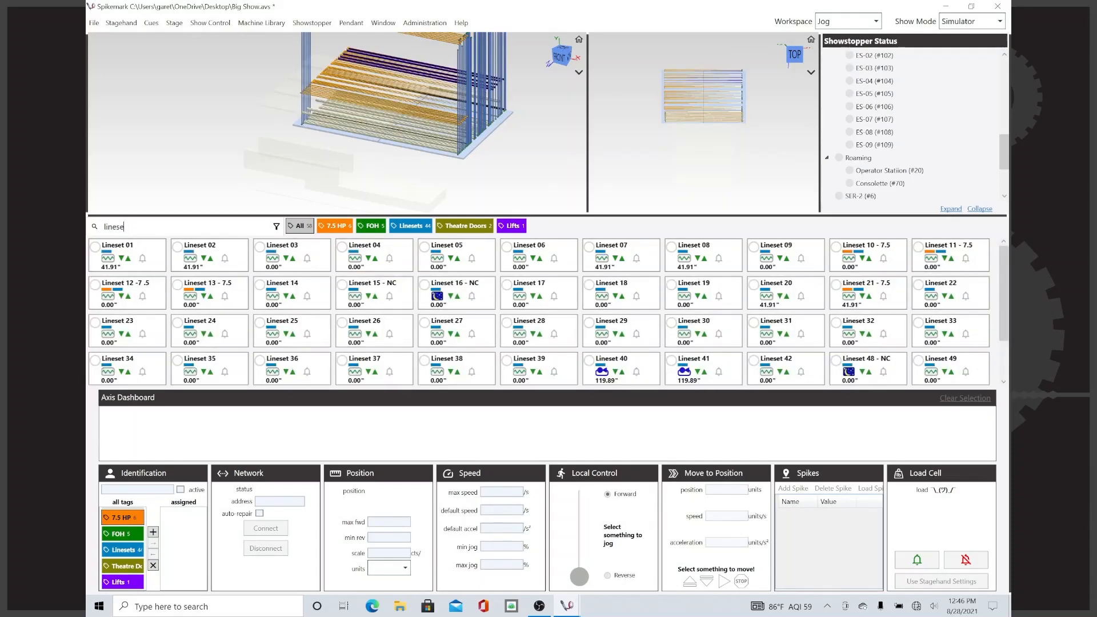
{"action": "left_click_drag", "start_coordinate": [126, 227], "coordinate": [86, 230]}
{"action": "key", "text": "BackSpace"}
- Enlarge the stage views area, widen the top view, and reposition the models within both views
{"action": "left_click_drag", "start_coordinate": [602, 217], "coordinate": [454, 242]}
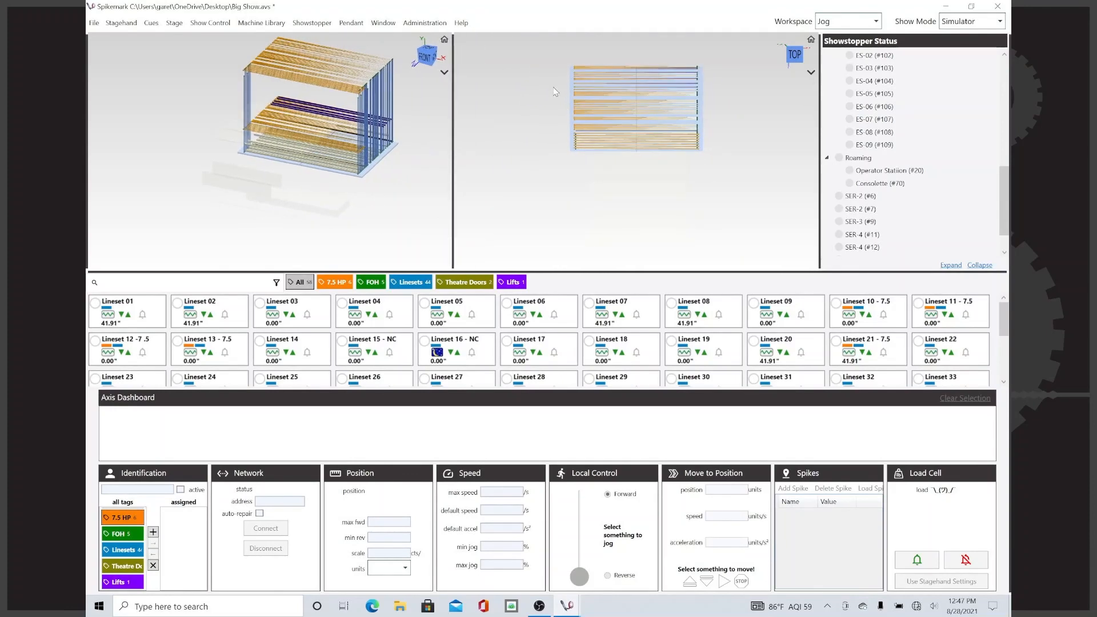
{"action": "right_click", "coordinate": [550, 338]}
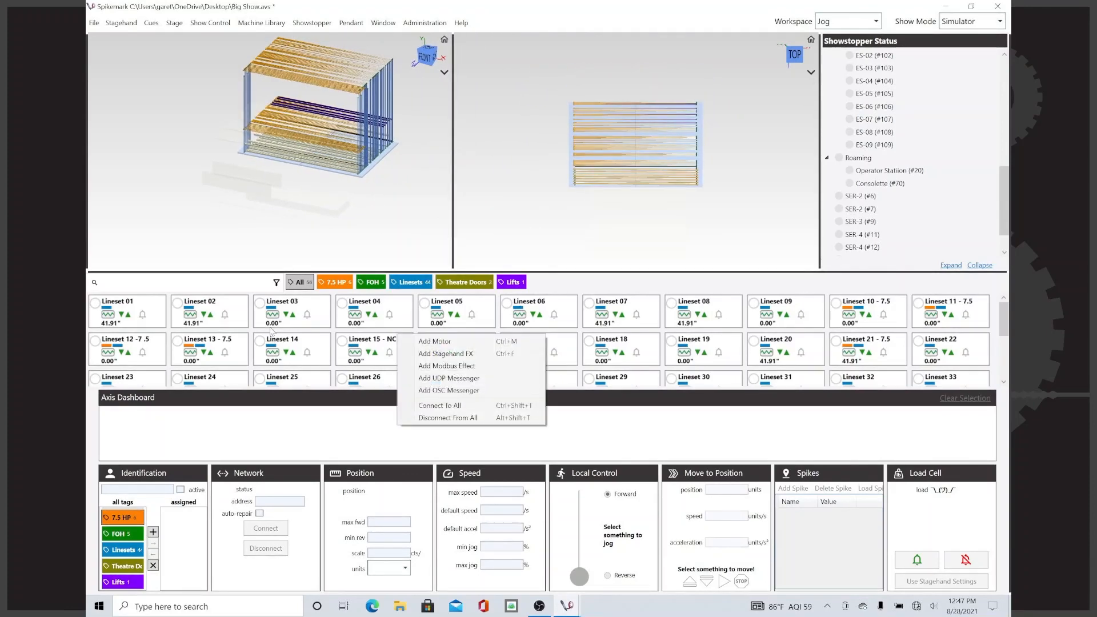
{"action": "left_click", "coordinate": [459, 169]}
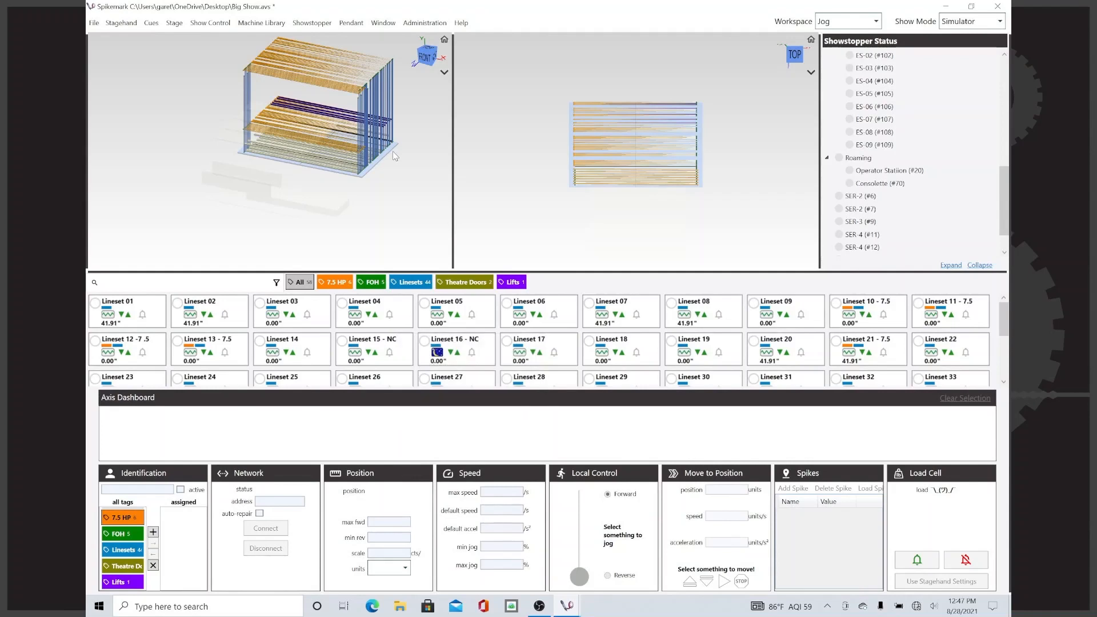
{"action": "left_click_drag", "start_coordinate": [393, 151], "coordinate": [256, 271]}
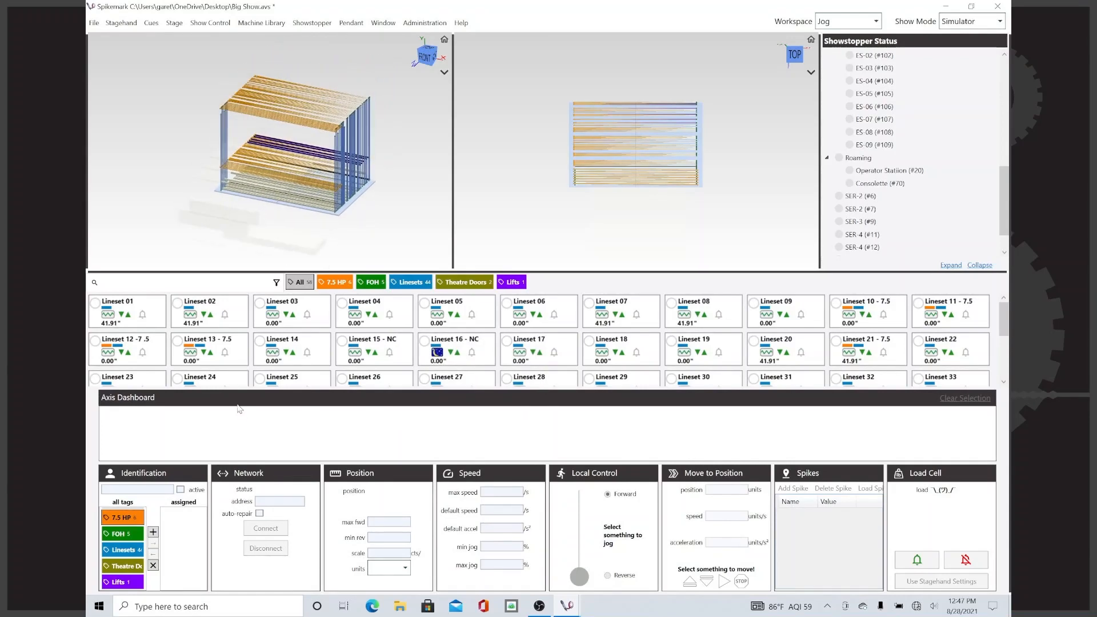
{"action": "right_click", "coordinate": [218, 347]}
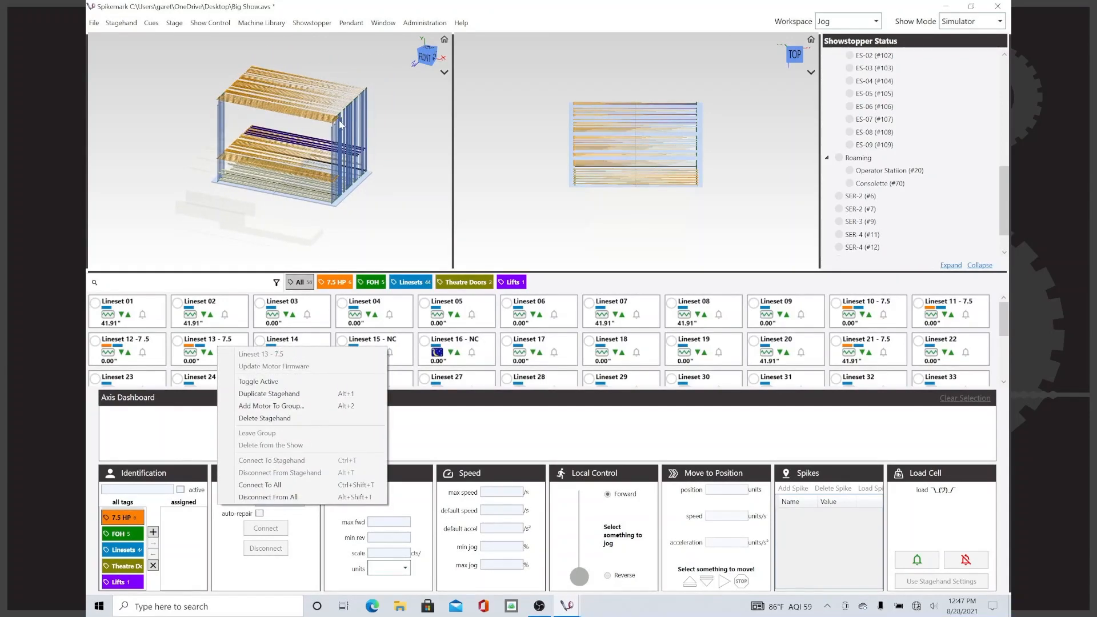
{"action": "left_click", "coordinate": [379, 137]}
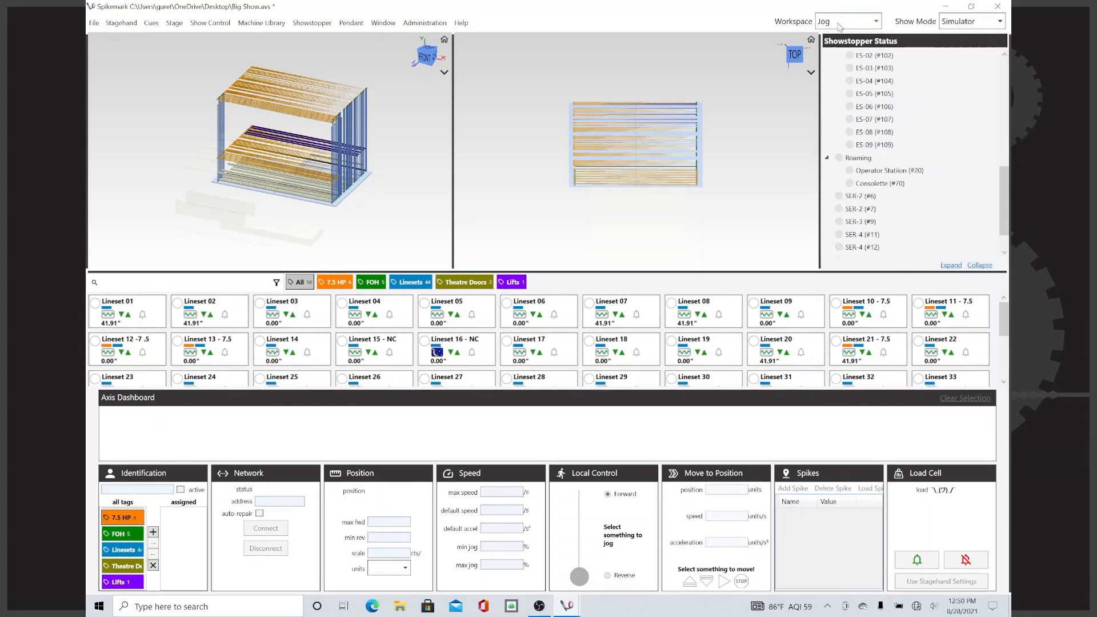
- Switch to the Cues workspace and collapse the Showstopper Status area to widen the stage views
{"action": "left_click", "coordinate": [839, 26]}
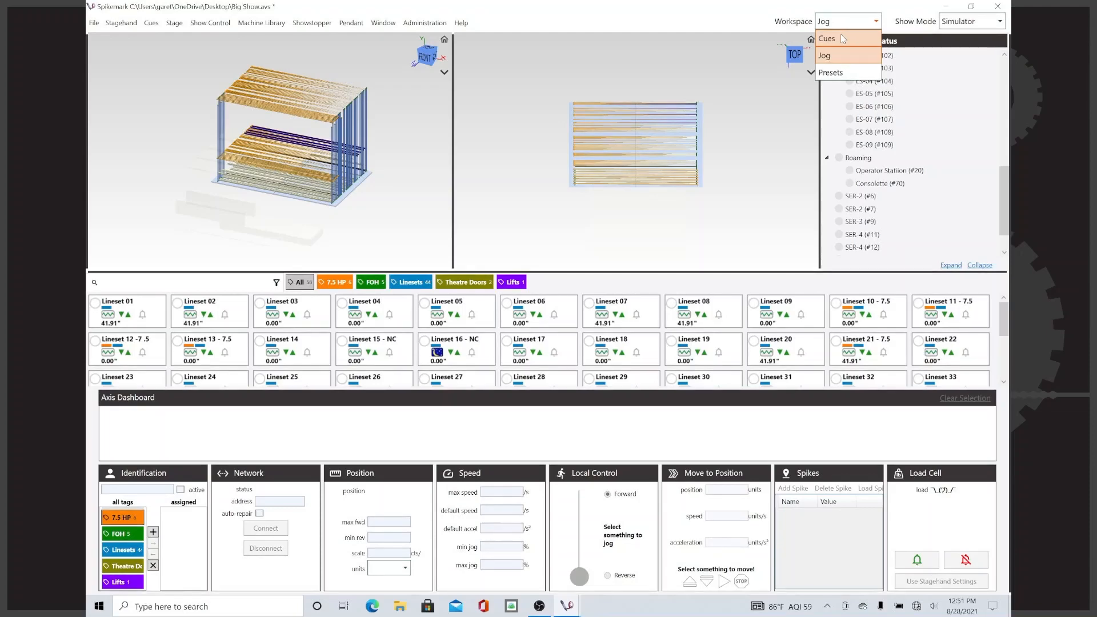
{"action": "left_click", "coordinate": [842, 38]}
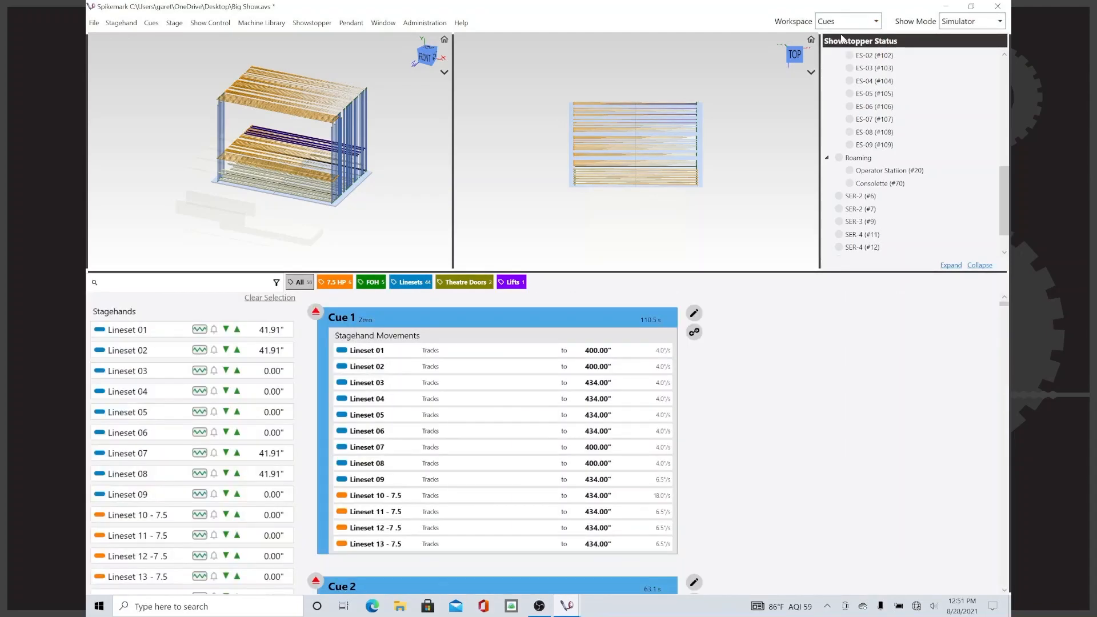
{"action": "left_click", "coordinate": [844, 22]}
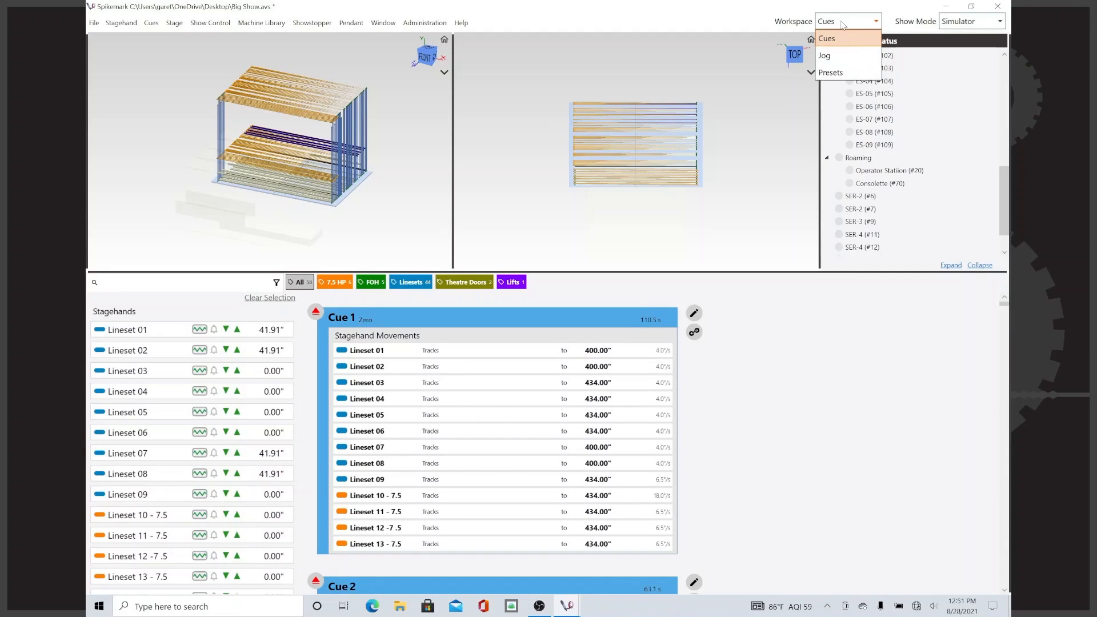
{"action": "left_click", "coordinate": [844, 26]}
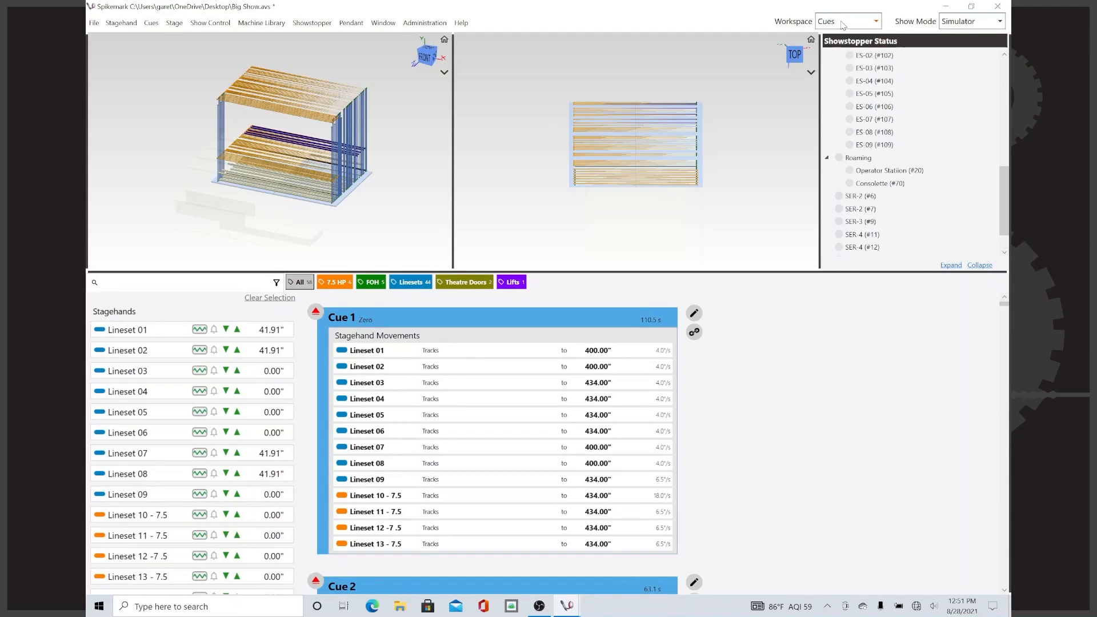
{"action": "double_click", "coordinate": [820, 197]}
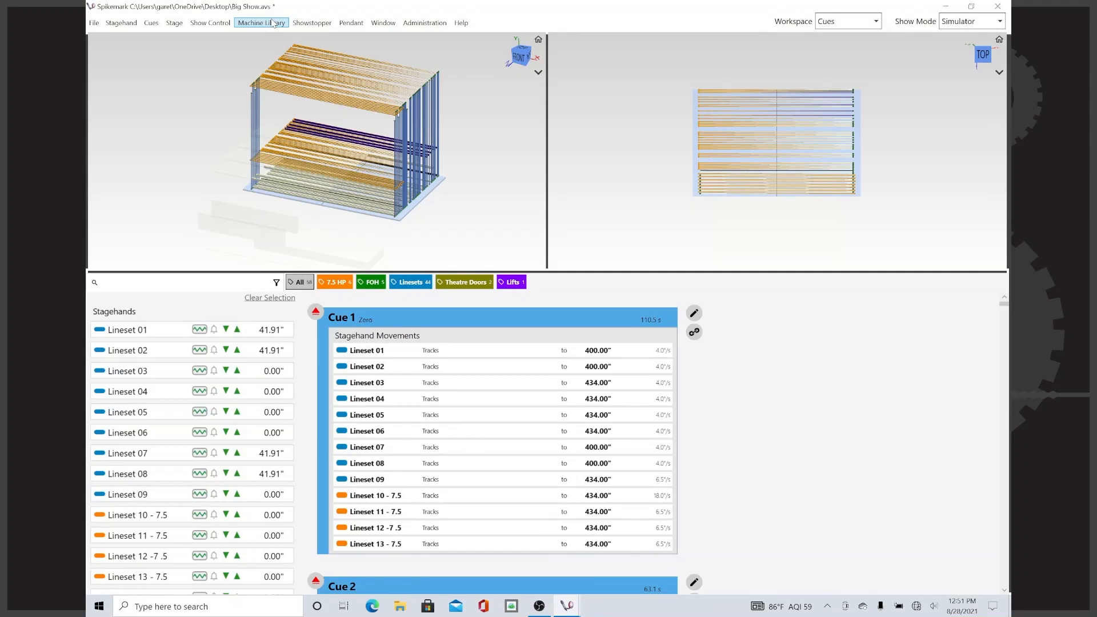
- Switch through the Jog and Presets workspaces and return to the Cues workspace
{"action": "key", "text": "ctrl+j"}
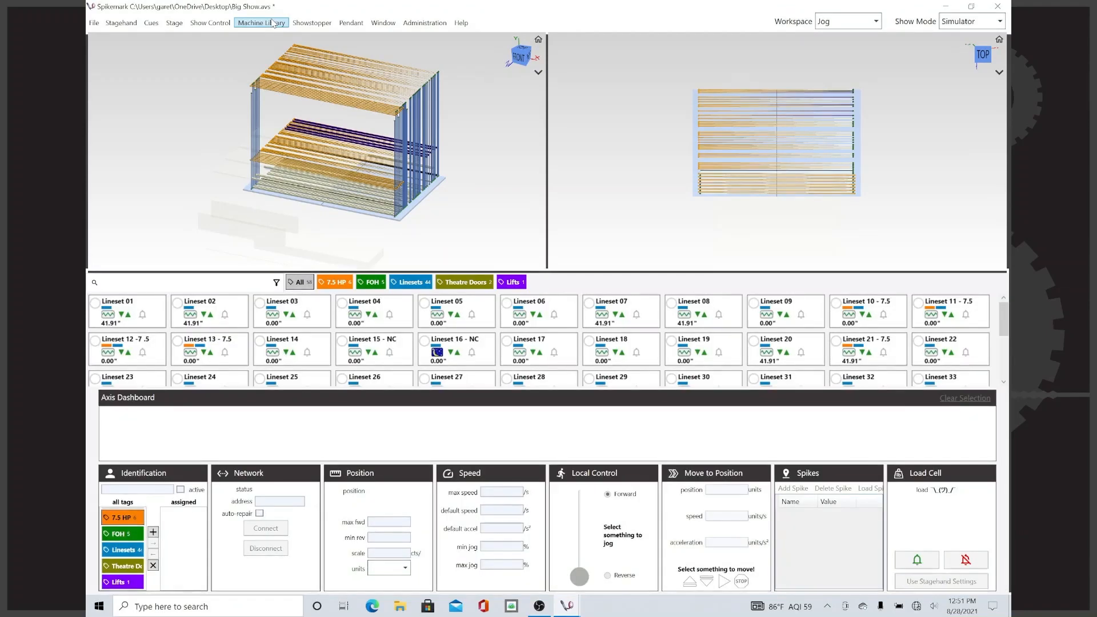
{"action": "key", "text": "ctrl+p"}
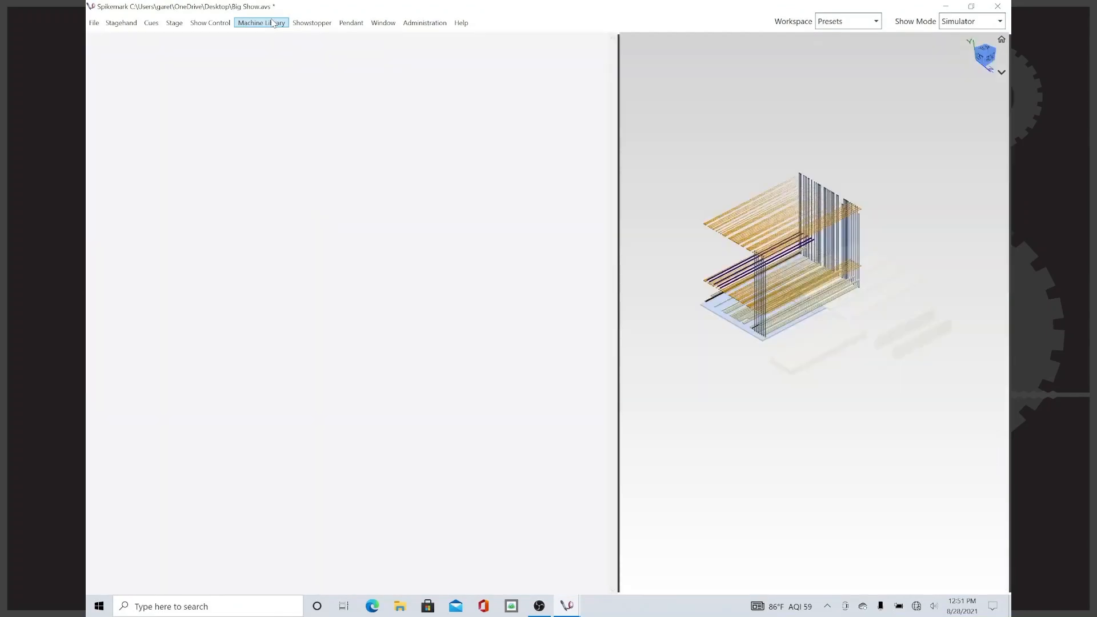
{"action": "key", "text": "ctrl+u"}
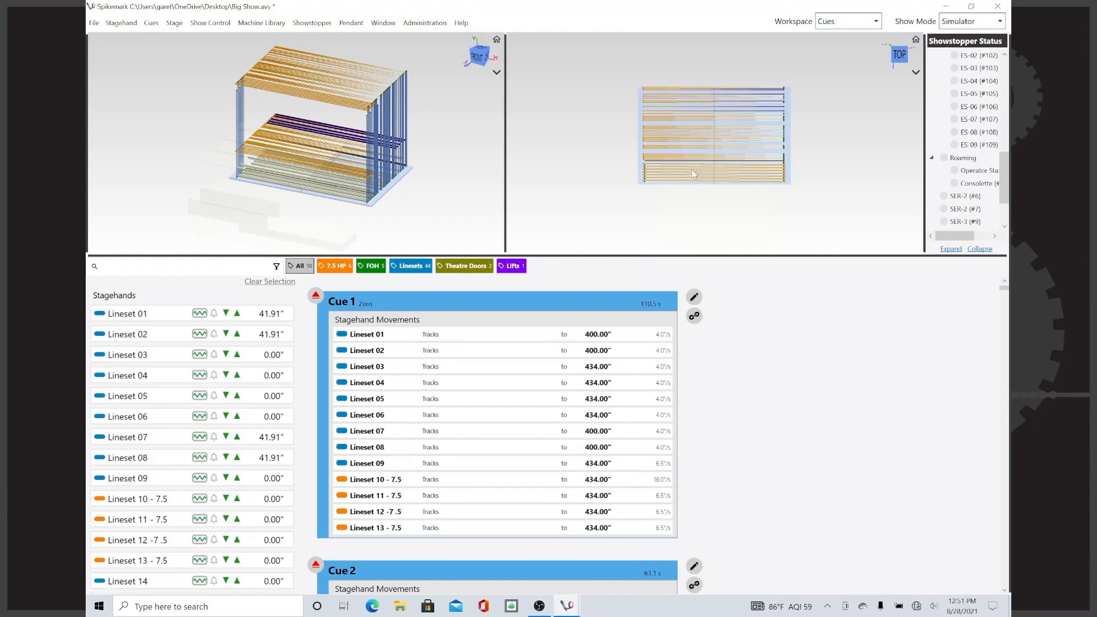
- Enlarge the model in the top view and collapse the Showstopper Status area of the Cues workspace
{"action": "scroll", "coordinate": [693, 174], "scroll_direction": "up", "scroll_amount": 3}
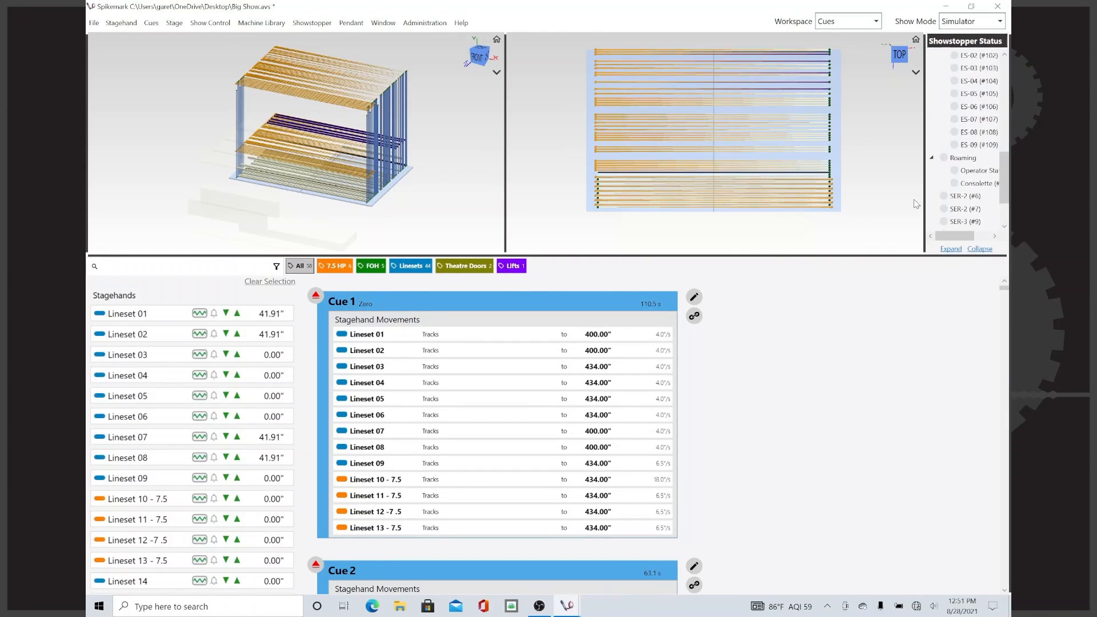
{"action": "double_click", "coordinate": [925, 197]}
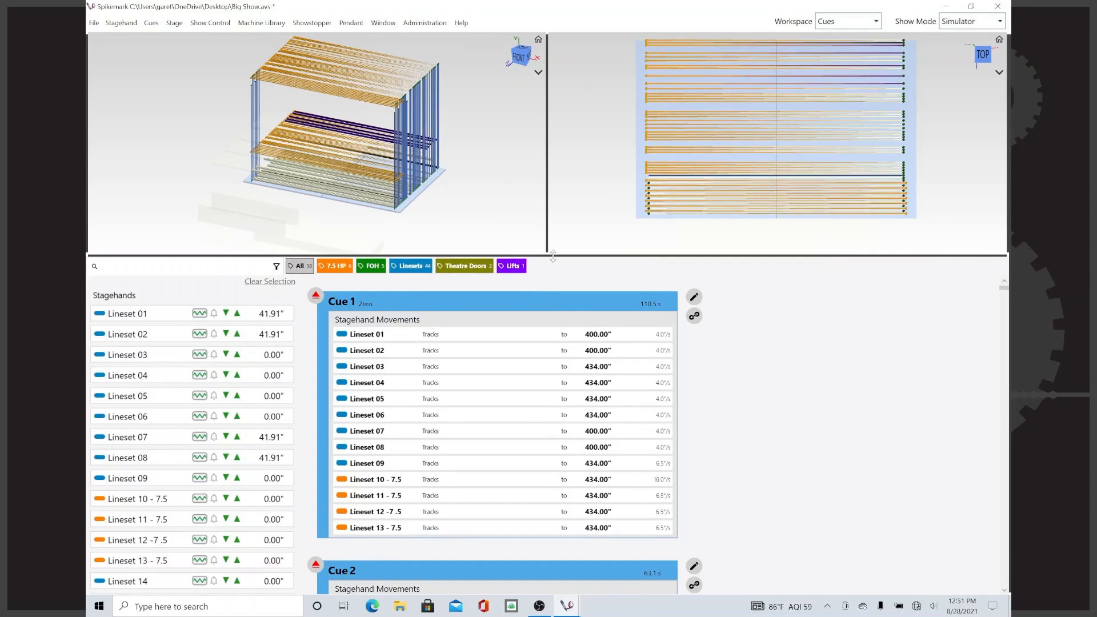
{"action": "left_click_drag", "start_coordinate": [547, 264], "coordinate": [547, 257]}
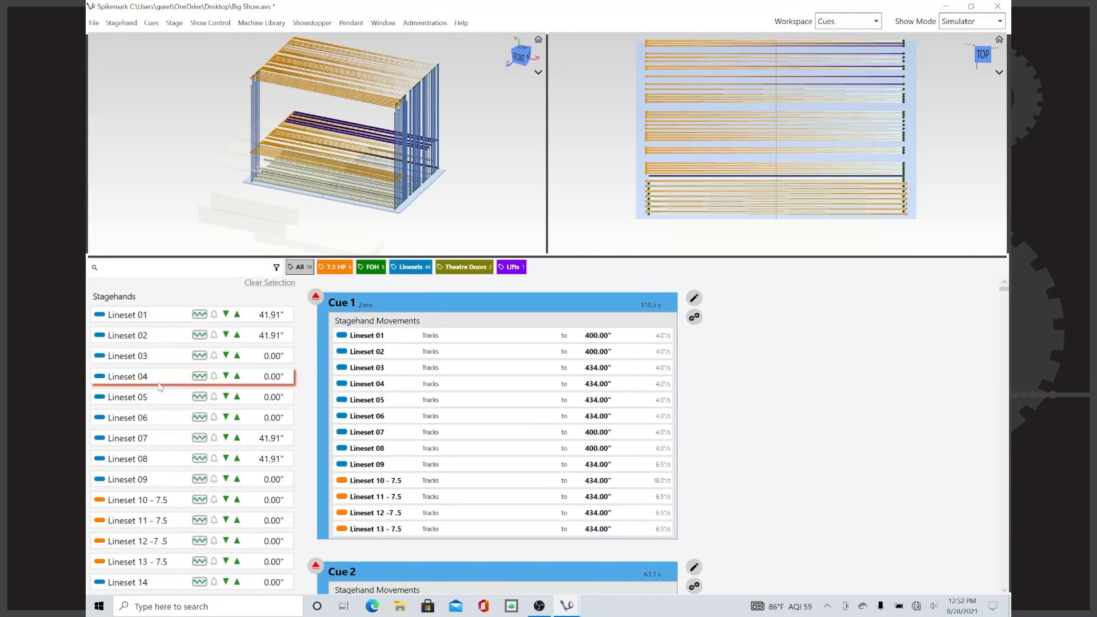
- Look through the stagehand list from Lineset 01 down to the Grouped Linesets and return to its start
{"action": "scroll", "coordinate": [160, 387], "scroll_direction": "down", "scroll_amount": 20}
{"action": "scroll", "coordinate": [159, 388], "scroll_direction": "up", "scroll_amount": 20}
{"action": "scroll", "coordinate": [160, 388], "scroll_direction": "down", "scroll_amount": 20}
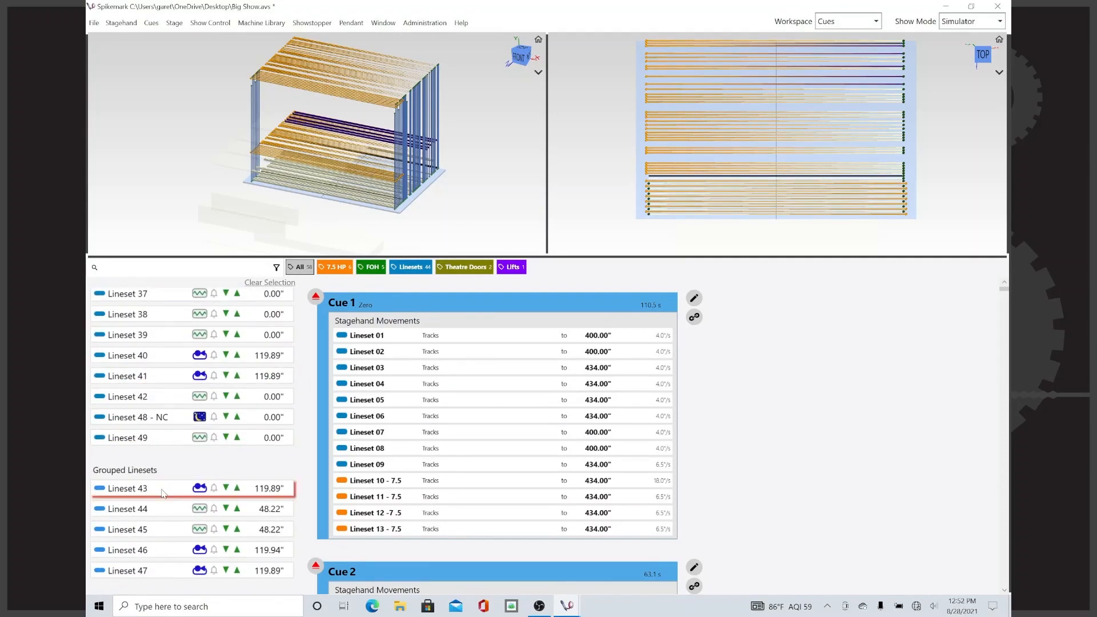
{"action": "scroll", "coordinate": [166, 426], "scroll_direction": "up", "scroll_amount": 20}
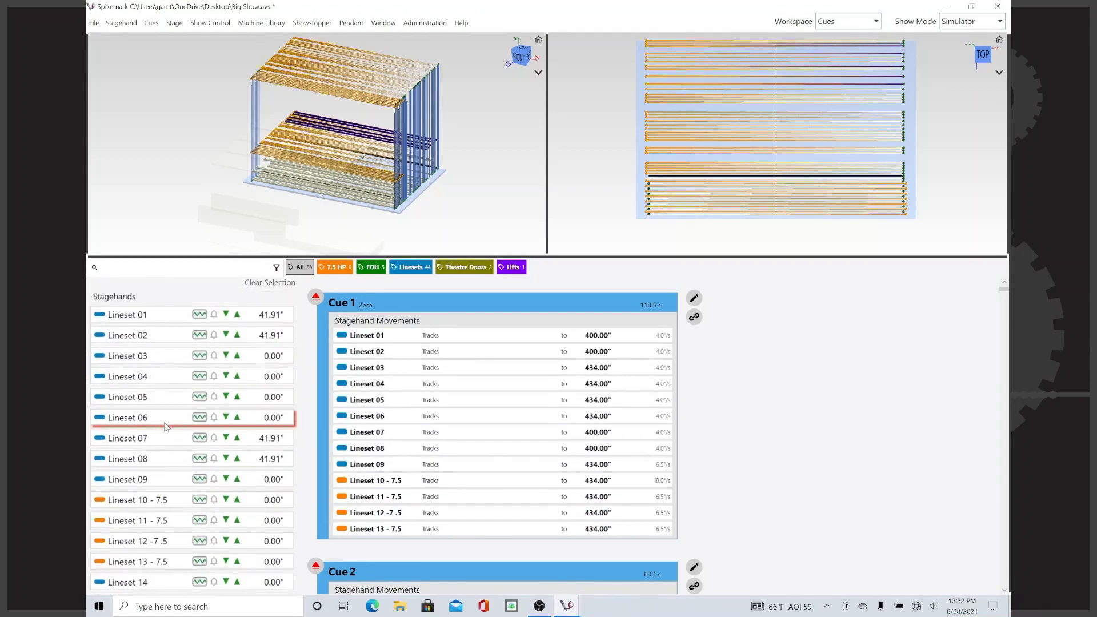
{"action": "scroll", "coordinate": [165, 427], "scroll_direction": "down", "scroll_amount": 15}
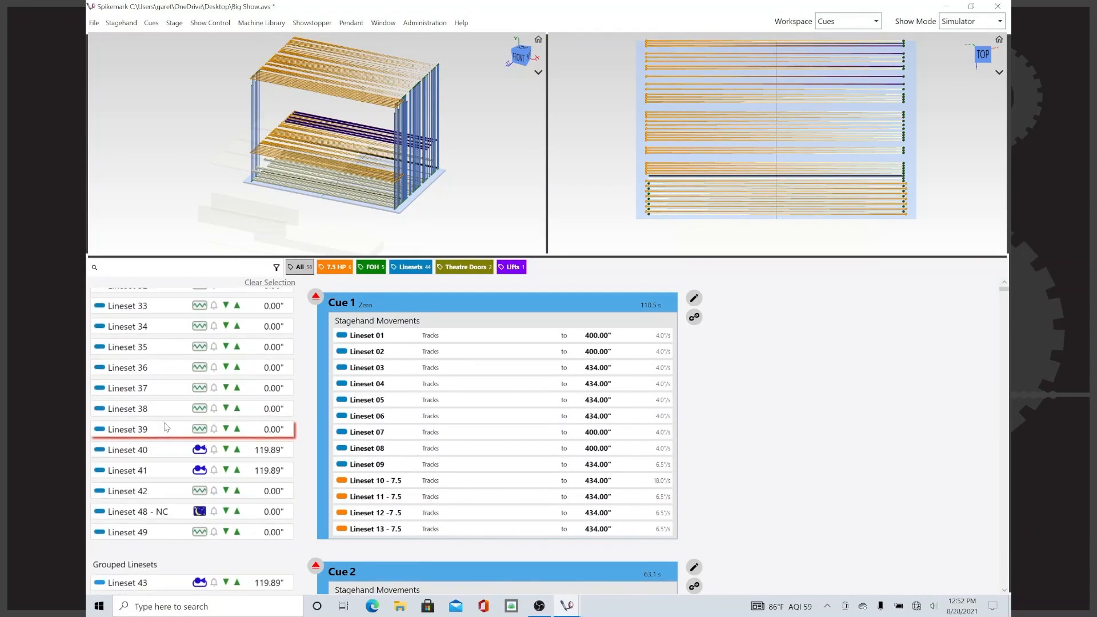
{"action": "scroll", "coordinate": [167, 428], "scroll_direction": "down", "scroll_amount": 3}
{"action": "scroll", "coordinate": [165, 426], "scroll_direction": "up", "scroll_amount": 18}
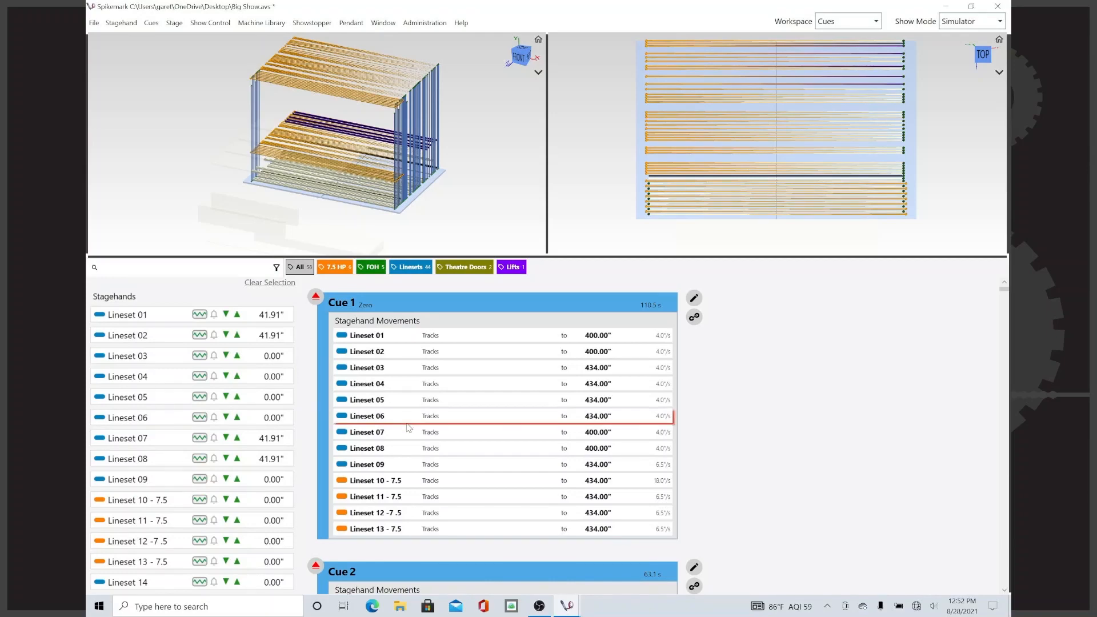
- Review the stagehand movements and cue links in the cue list, from Cue 1 through the following cues
{"action": "scroll", "coordinate": [409, 428], "scroll_direction": "down", "scroll_amount": 7}
{"action": "scroll", "coordinate": [410, 427], "scroll_direction": "down", "scroll_amount": 20}
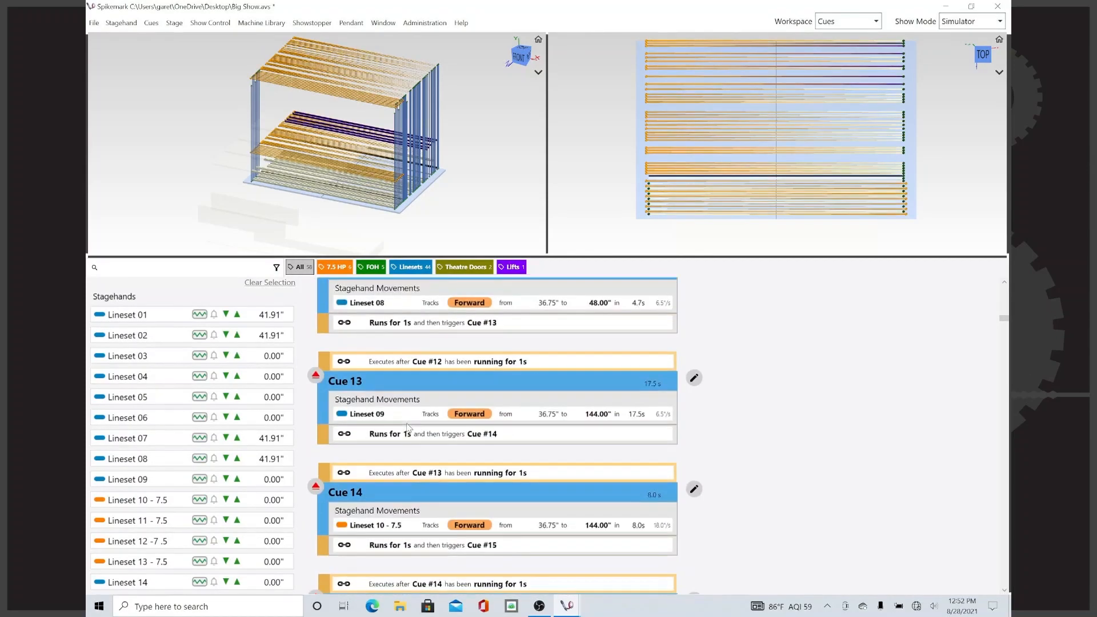
{"action": "scroll", "coordinate": [409, 427], "scroll_direction": "up", "scroll_amount": 12}
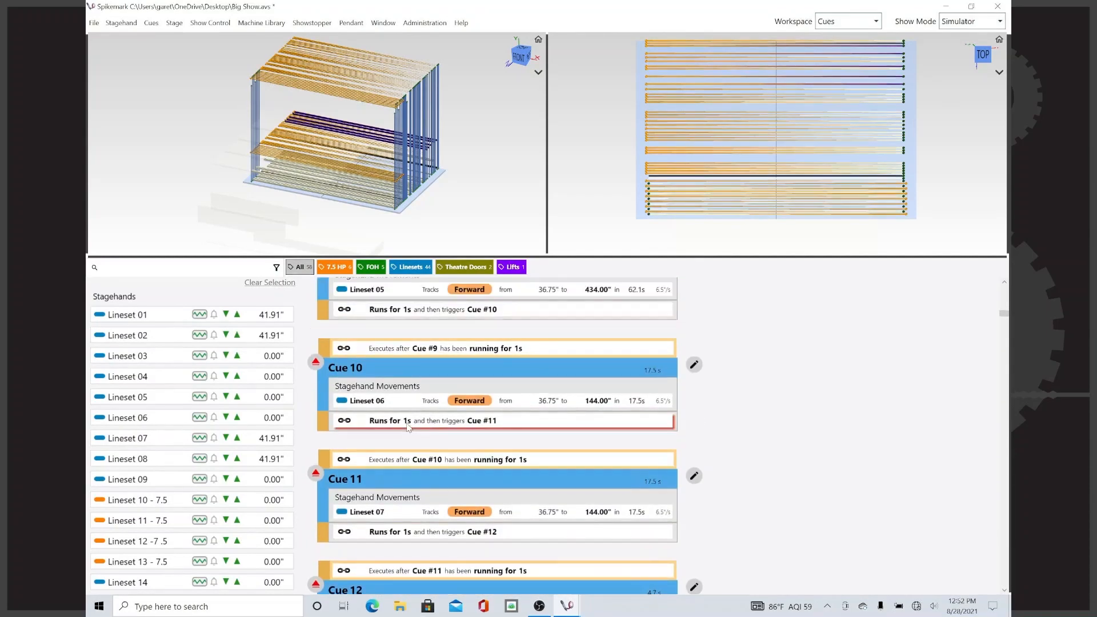
{"action": "scroll", "coordinate": [409, 428], "scroll_direction": "up", "scroll_amount": 12}
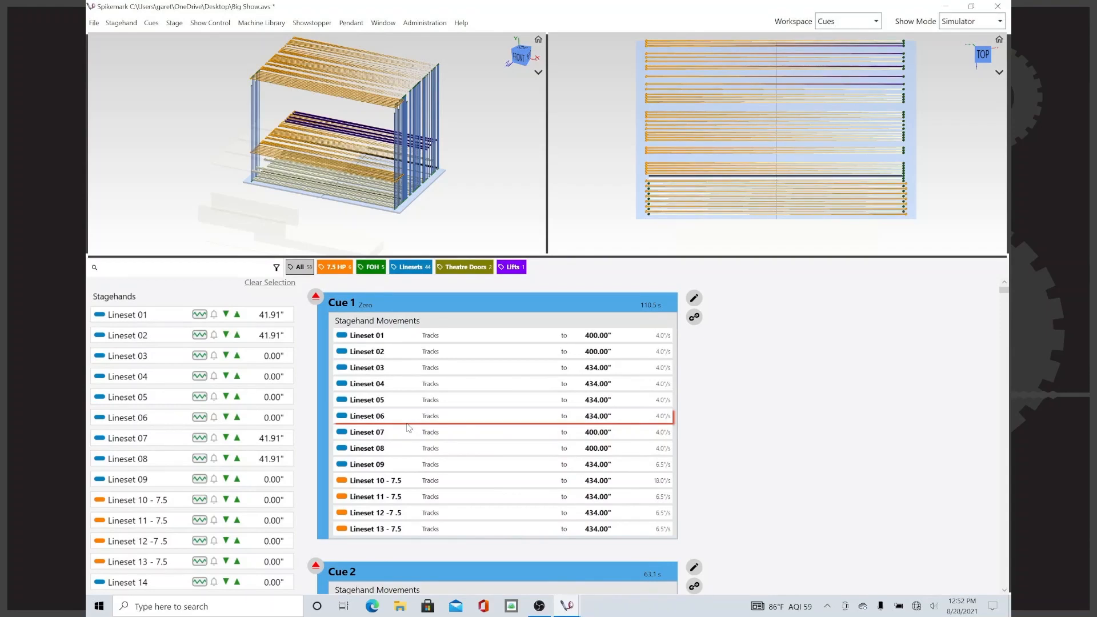
{"action": "left_click_drag", "start_coordinate": [408, 428], "coordinate": [463, 420]}
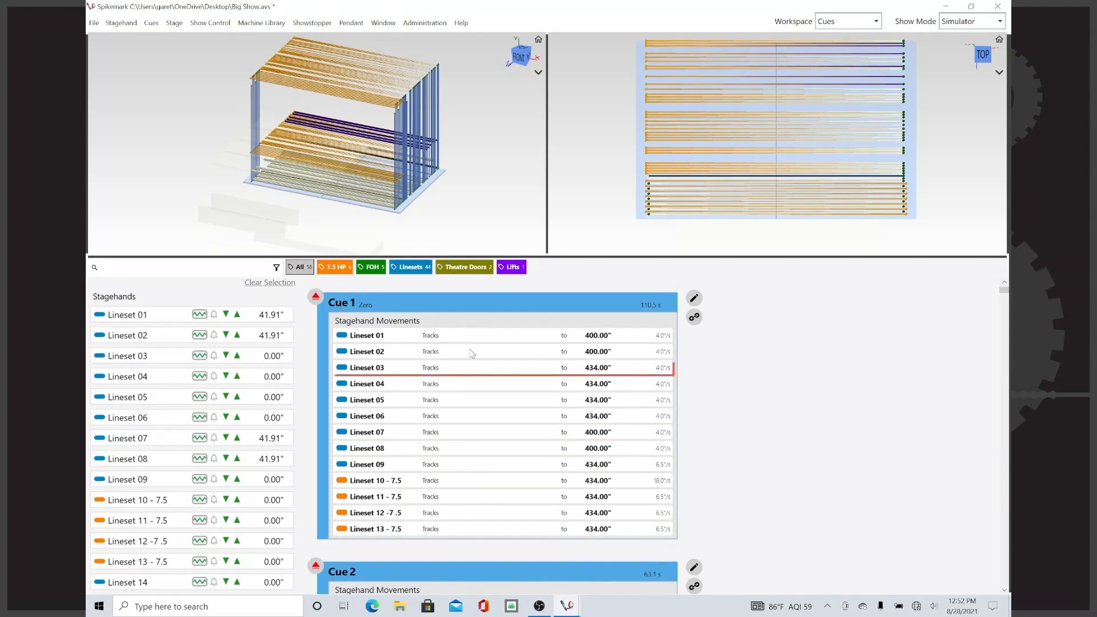
{"action": "scroll", "coordinate": [475, 395], "scroll_direction": "down", "scroll_amount": 3}
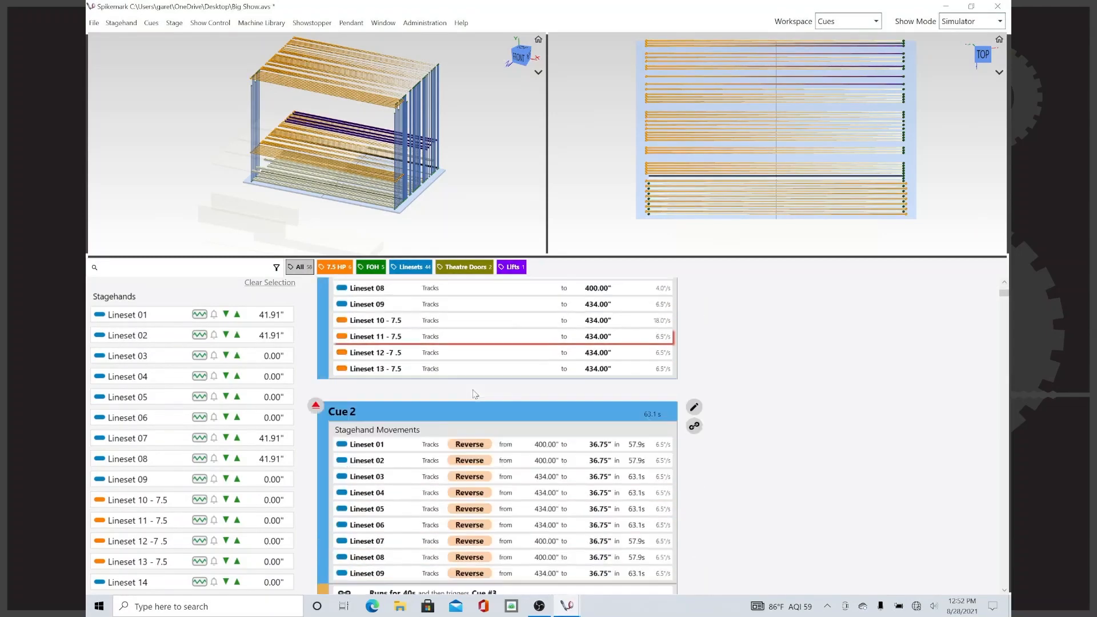
{"action": "scroll", "coordinate": [474, 394], "scroll_direction": "down", "scroll_amount": 5}
{"action": "scroll", "coordinate": [475, 394], "scroll_direction": "down", "scroll_amount": 4}
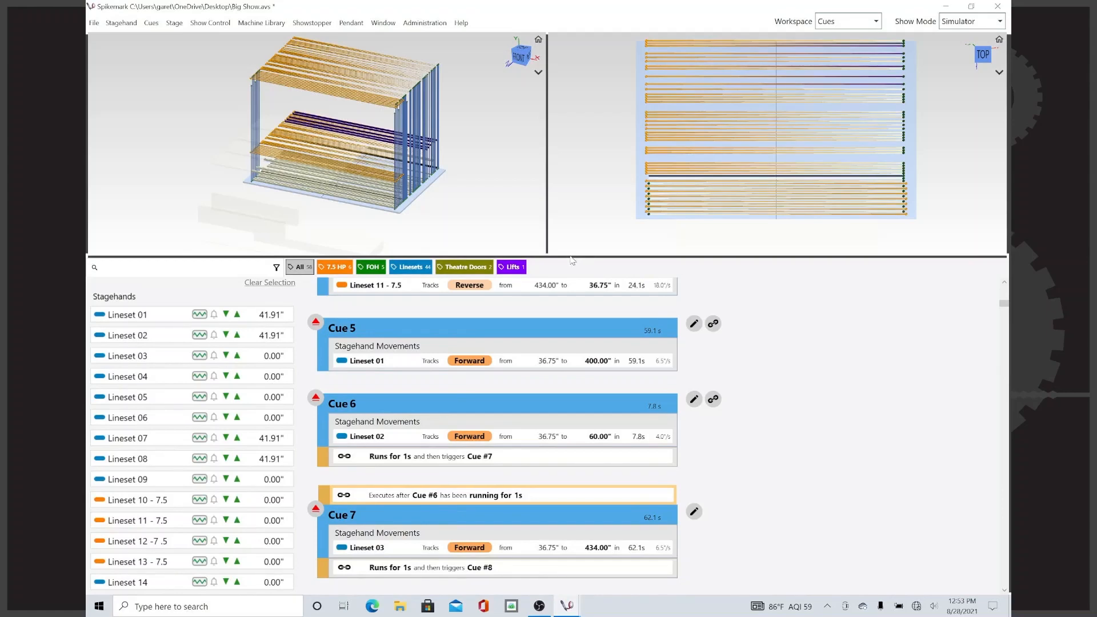
- Collapse the stage views to review the cue list at full height through Cue 40, and restore the views
{"action": "double_click", "coordinate": [570, 258]}
{"action": "scroll", "coordinate": [579, 203], "scroll_direction": "up", "scroll_amount": 10}
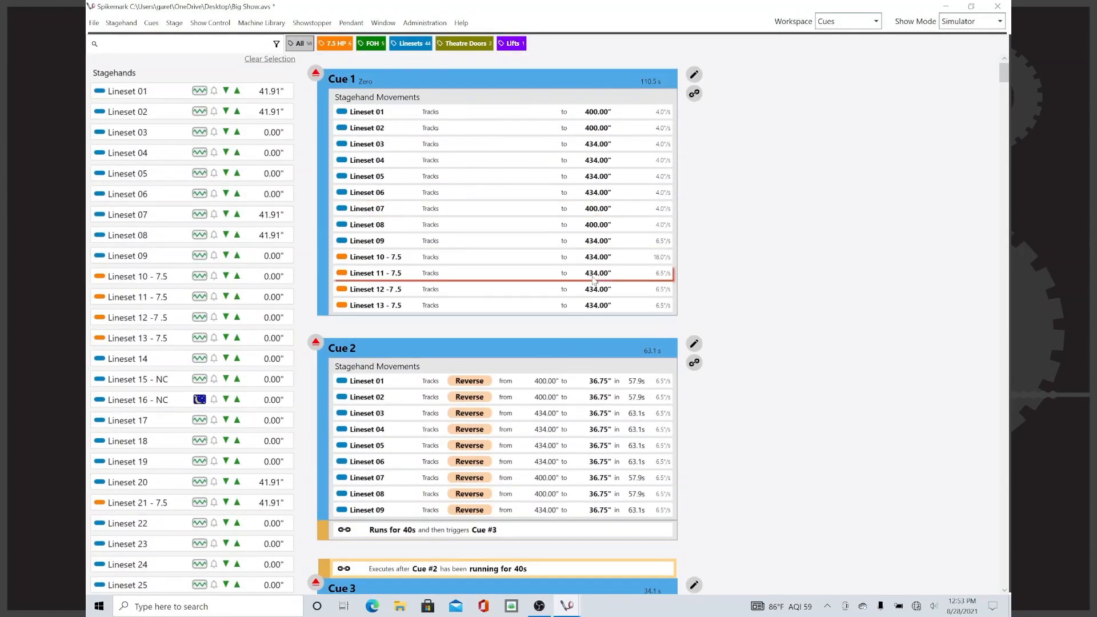
{"action": "scroll", "coordinate": [589, 268], "scroll_direction": "down", "scroll_amount": 12}
{"action": "scroll", "coordinate": [593, 280], "scroll_direction": "up", "scroll_amount": 15}
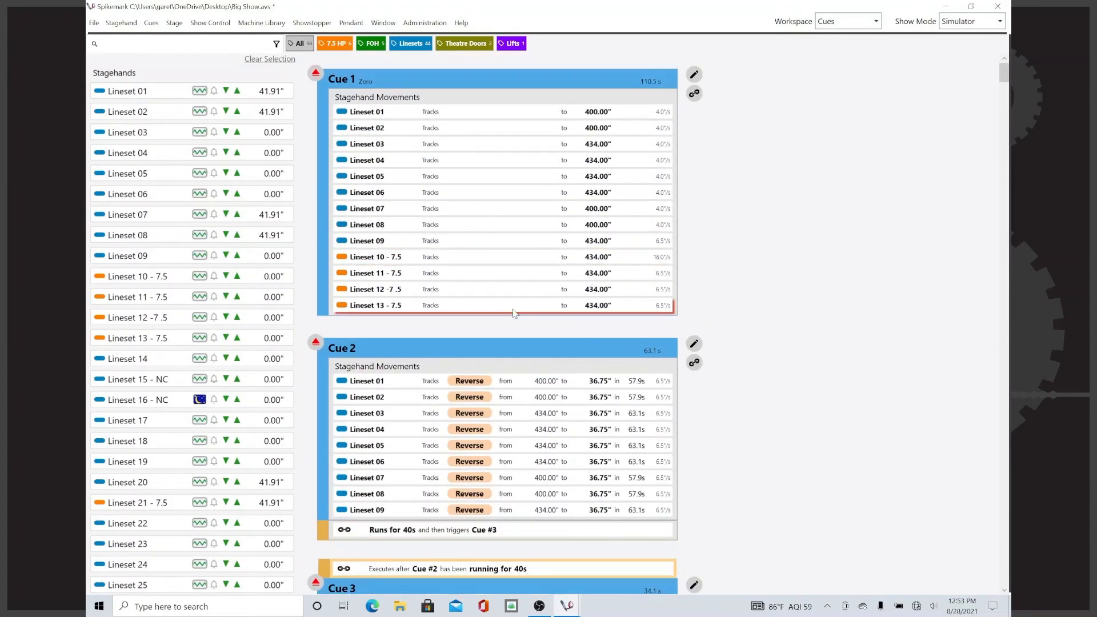
{"action": "scroll", "coordinate": [513, 314], "scroll_direction": "down", "scroll_amount": 8}
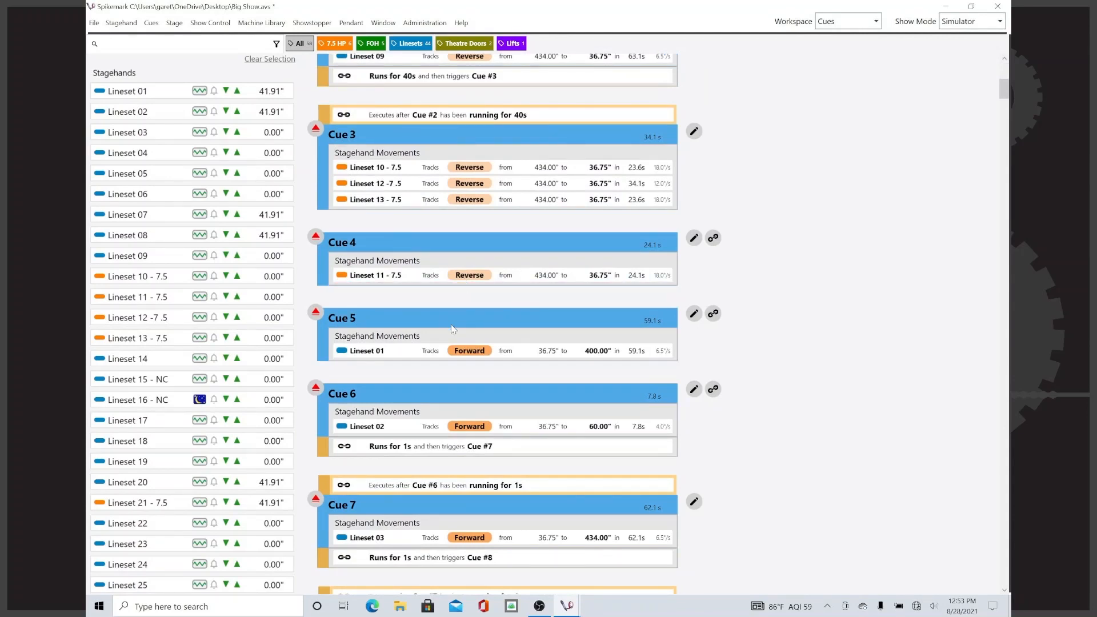
{"action": "scroll", "coordinate": [466, 228], "scroll_direction": "down", "scroll_amount": 20}
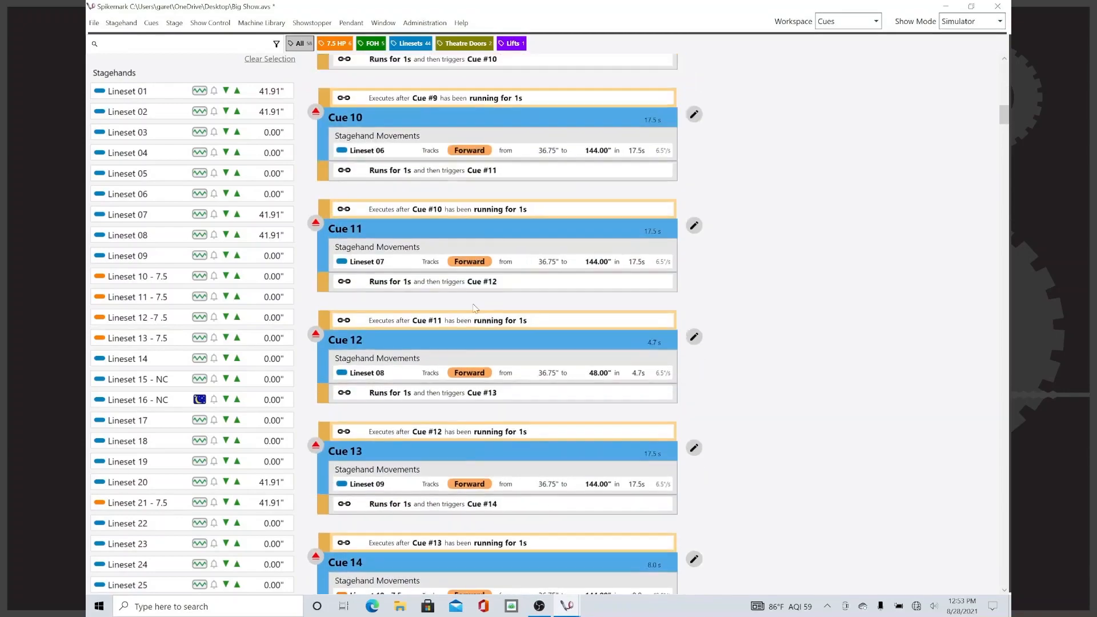
{"action": "scroll", "coordinate": [473, 309], "scroll_direction": "down", "scroll_amount": 10}
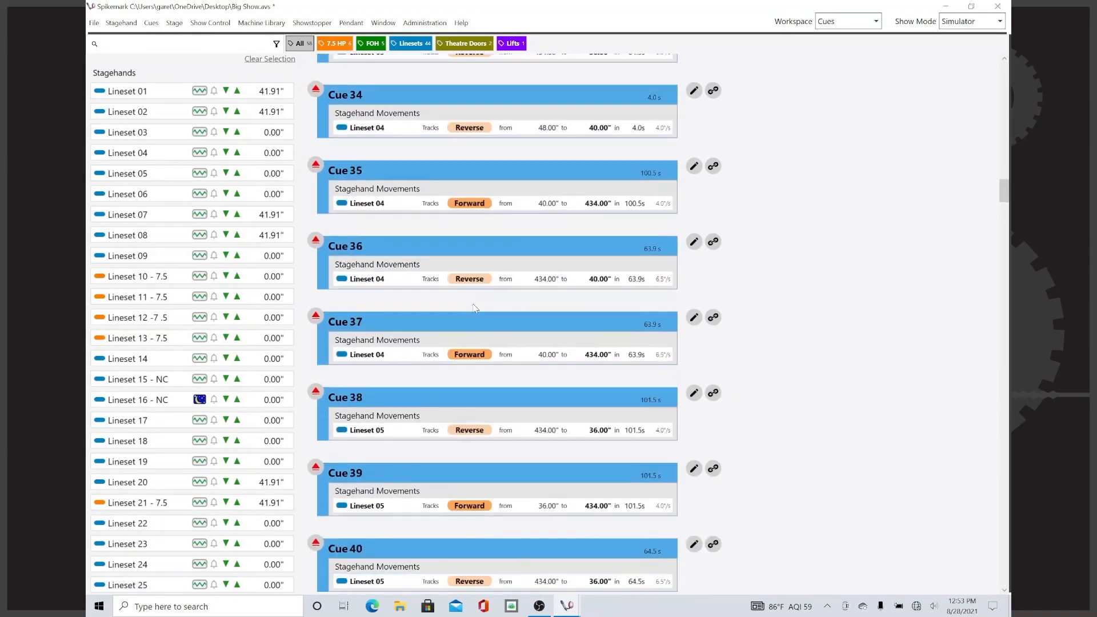
{"action": "scroll", "coordinate": [473, 309], "scroll_direction": "up", "scroll_amount": 20}
{"action": "scroll", "coordinate": [473, 305], "scroll_direction": "up", "scroll_amount": 15}
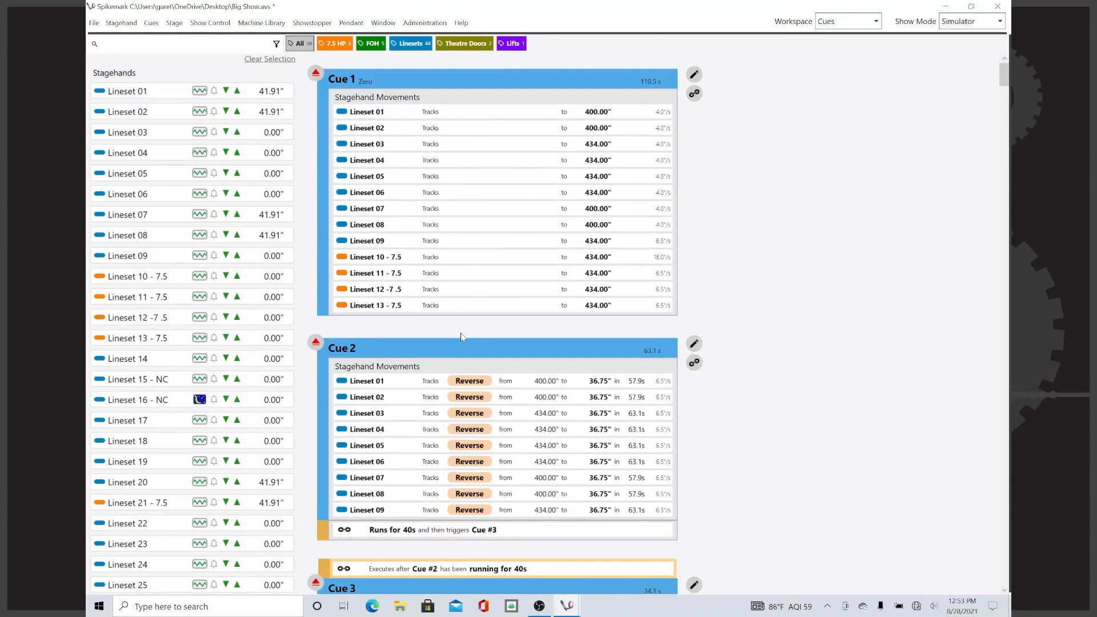
{"action": "double_click", "coordinate": [548, 32]}
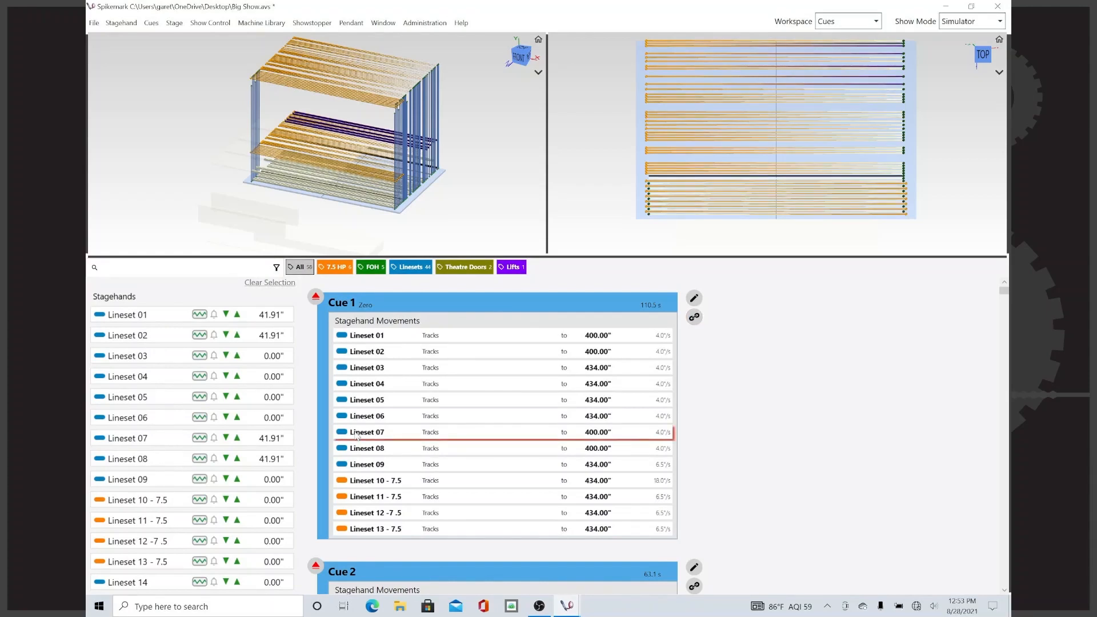
- Add Lineset 30 and Linesets 32 through 35 from the stagehand list to Cue 1's movements
{"action": "scroll", "coordinate": [121, 469], "scroll_direction": "down", "scroll_amount": 7}
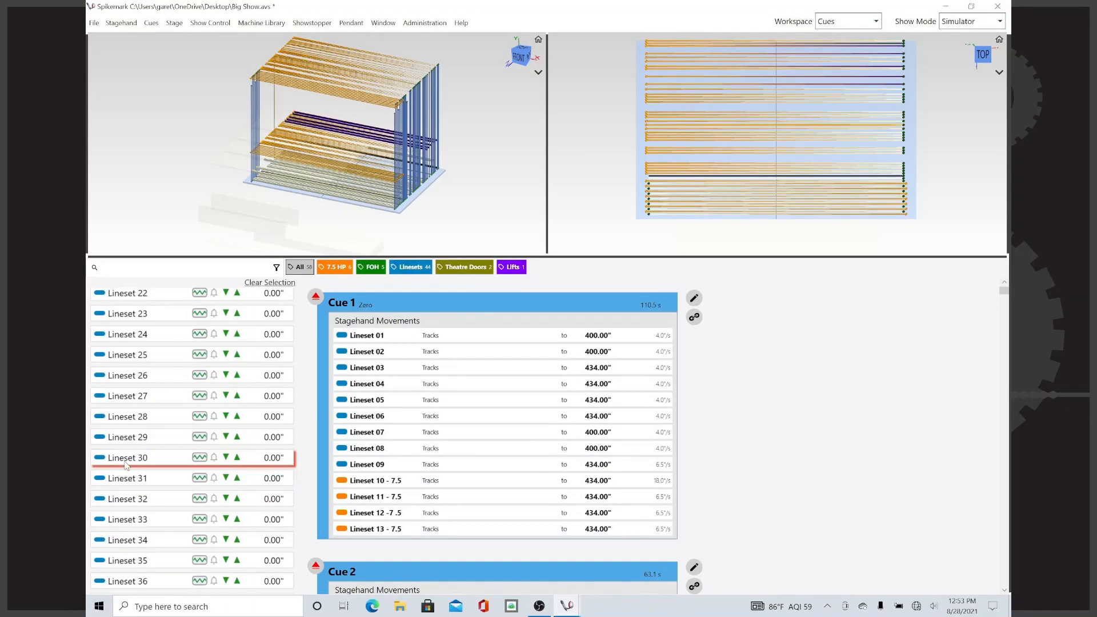
{"action": "left_click_drag", "start_coordinate": [126, 466], "coordinate": [406, 509]}
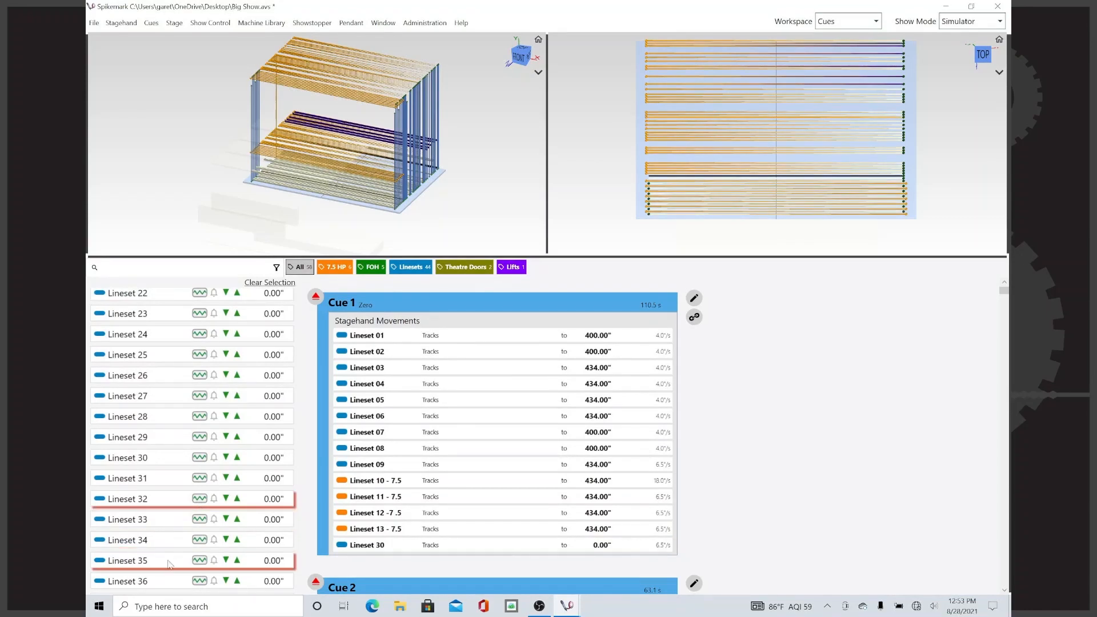
{"action": "left_click", "coordinate": [170, 563], "text": "shift"}
{"action": "left_click_drag", "start_coordinate": [169, 563], "coordinate": [383, 553]}
{"action": "scroll", "coordinate": [573, 538], "scroll_direction": "down", "scroll_amount": 4}
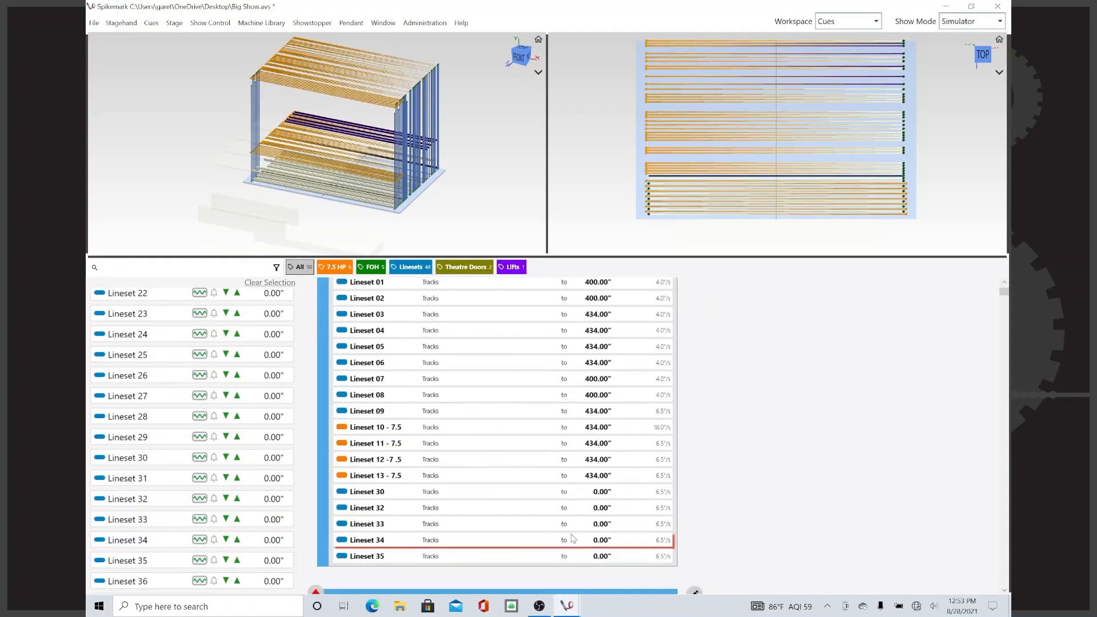
{"action": "scroll", "coordinate": [574, 539], "scroll_direction": "up", "scroll_amount": 4}
{"action": "scroll", "coordinate": [573, 538], "scroll_direction": "down", "scroll_amount": 1}
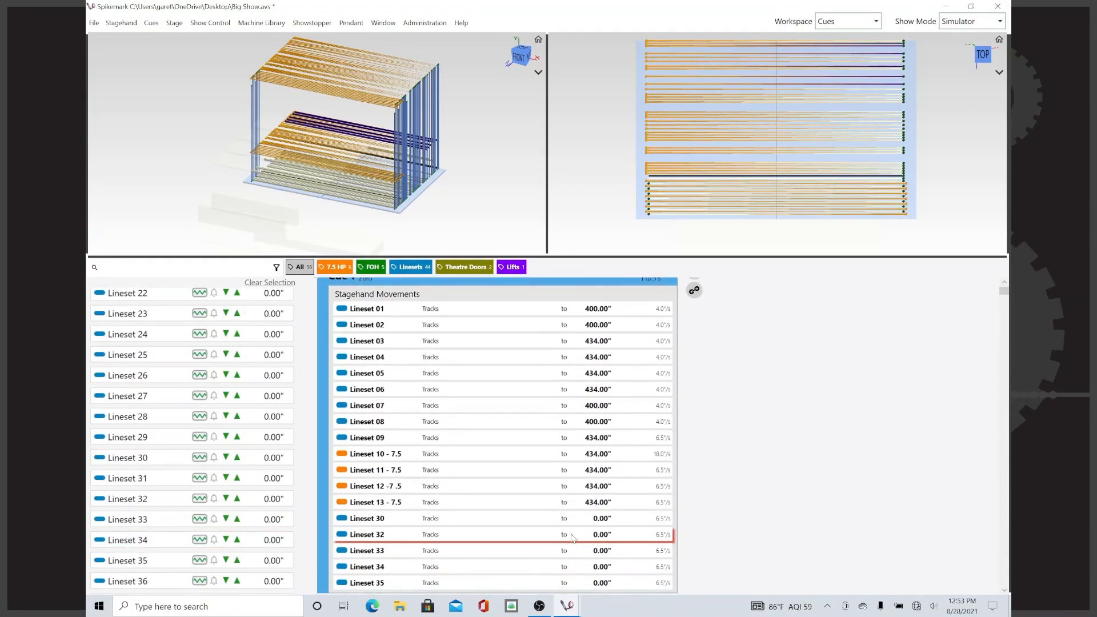
{"action": "scroll", "coordinate": [574, 538], "scroll_direction": "down", "scroll_amount": 1}
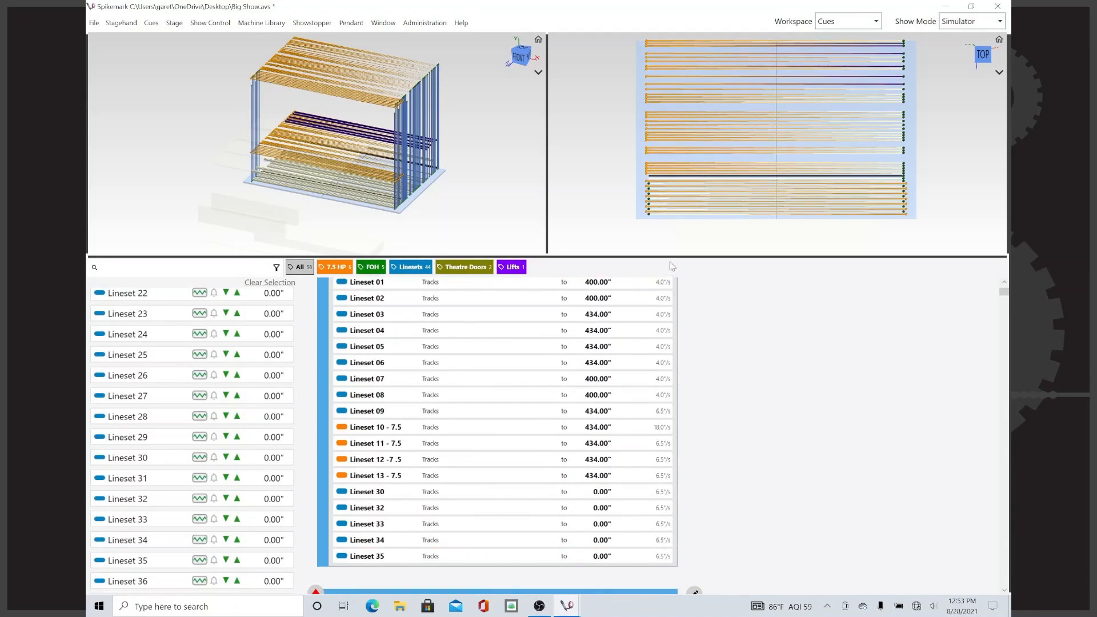
- Try to add Linesets 01 through 08 from the stagehand list to Cue 1 again, dismissing the duplicate notices
{"action": "scroll", "coordinate": [264, 421], "scroll_direction": "up", "scroll_amount": 10}
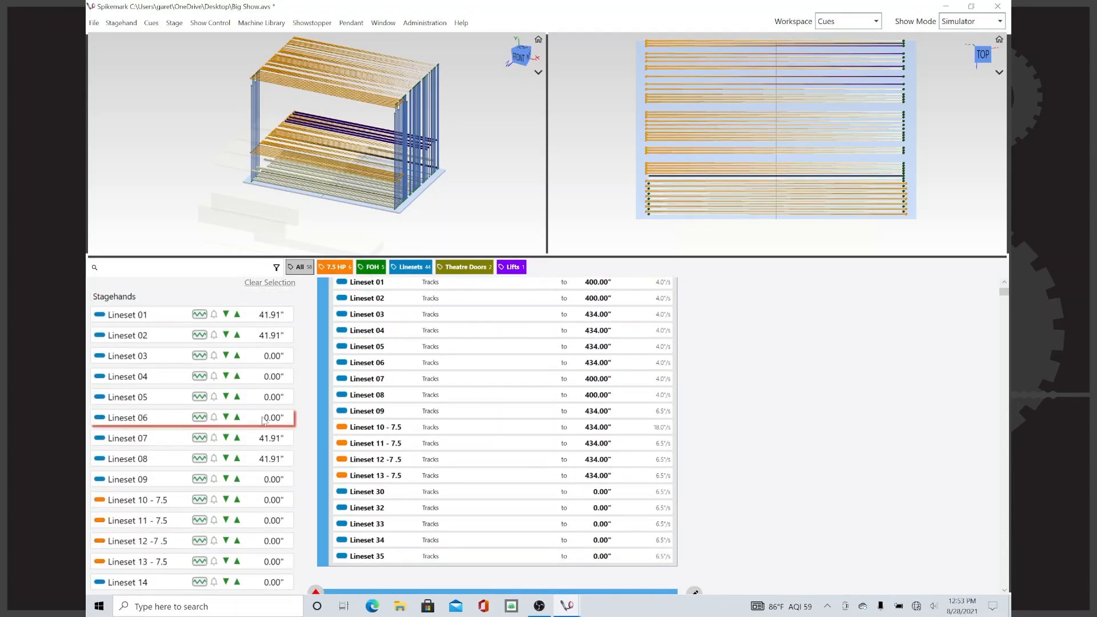
{"action": "left_click", "coordinate": [269, 315]}
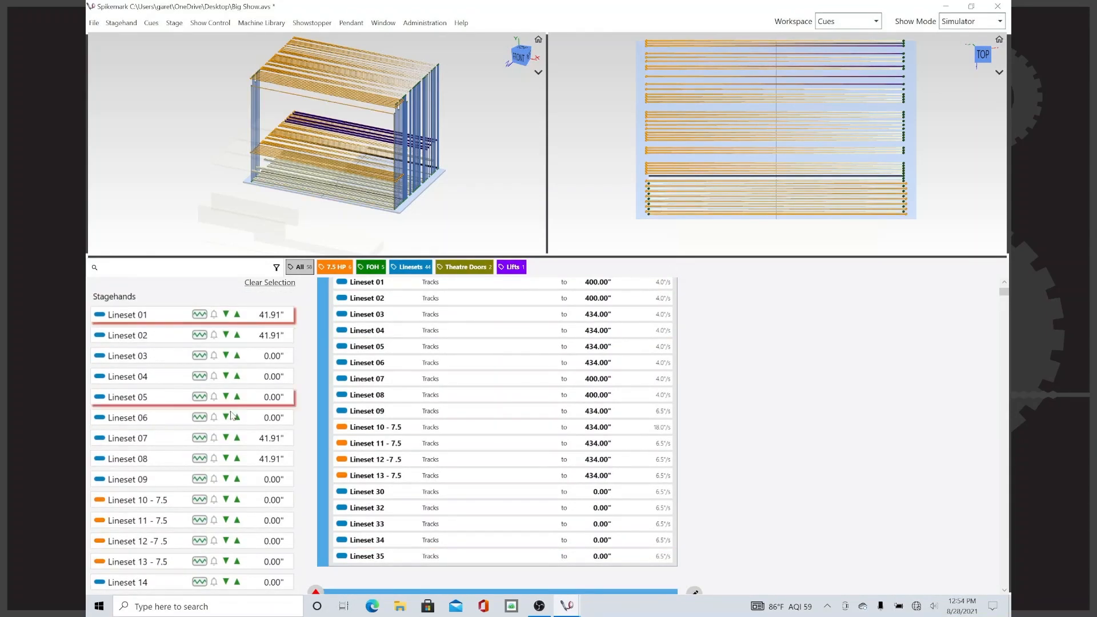
{"action": "left_click_drag", "start_coordinate": [233, 467], "coordinate": [287, 481]}
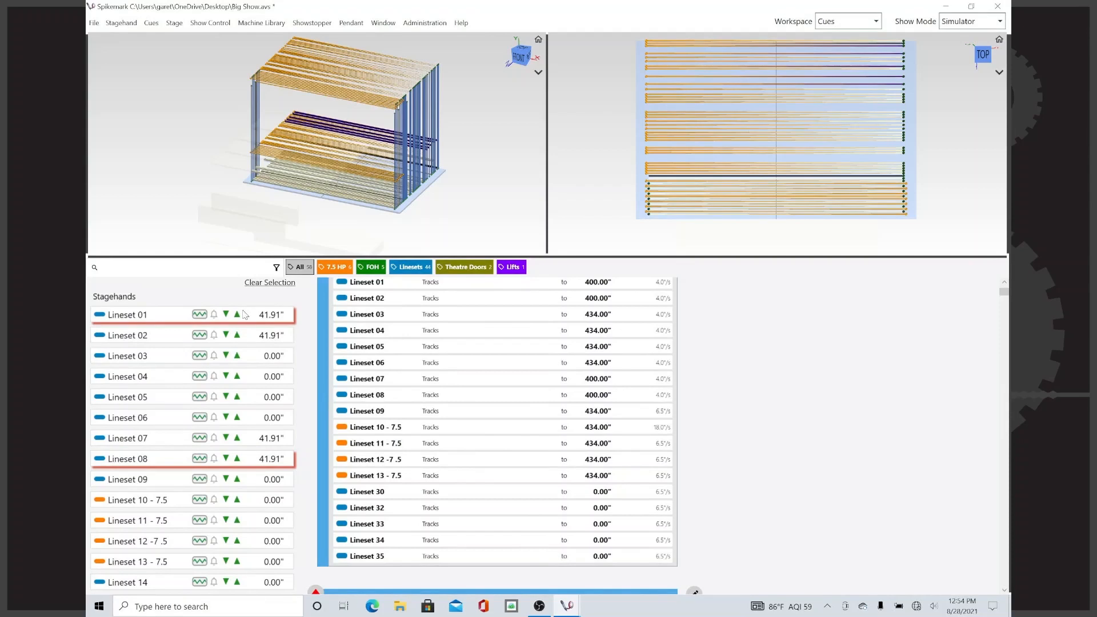
{"action": "left_click", "coordinate": [244, 315], "text": "shift"}
{"action": "left_click_drag", "start_coordinate": [244, 315], "coordinate": [451, 331]}
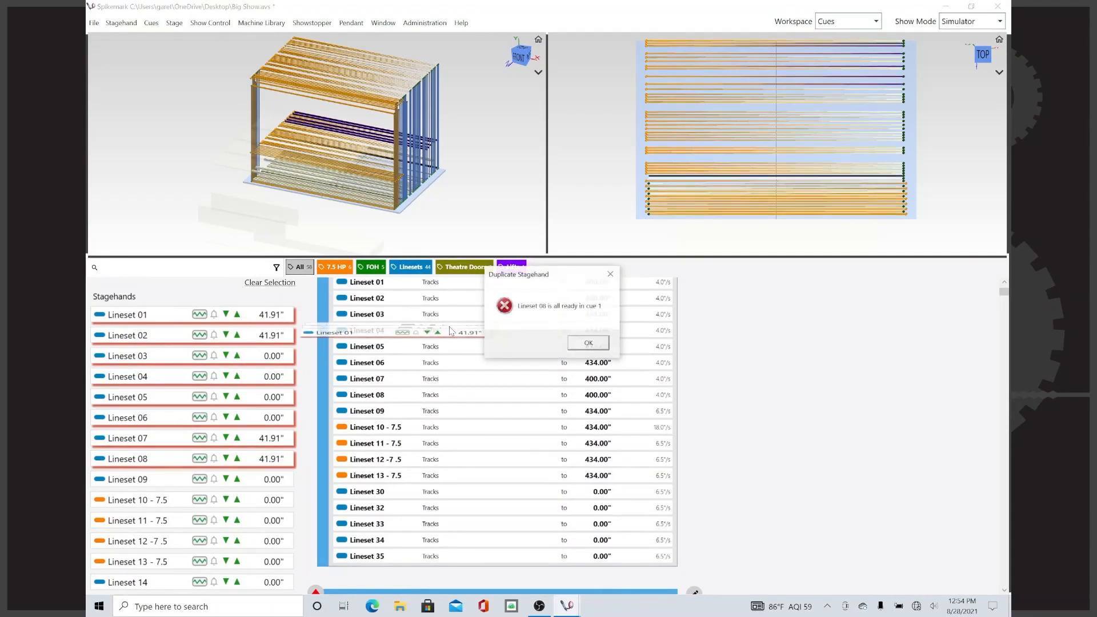
{"action": "left_click", "coordinate": [581, 345]}
{"action": "left_click", "coordinate": [581, 346]}
{"action": "left_click", "coordinate": [580, 346]}
{"action": "left_click", "coordinate": [581, 347]}
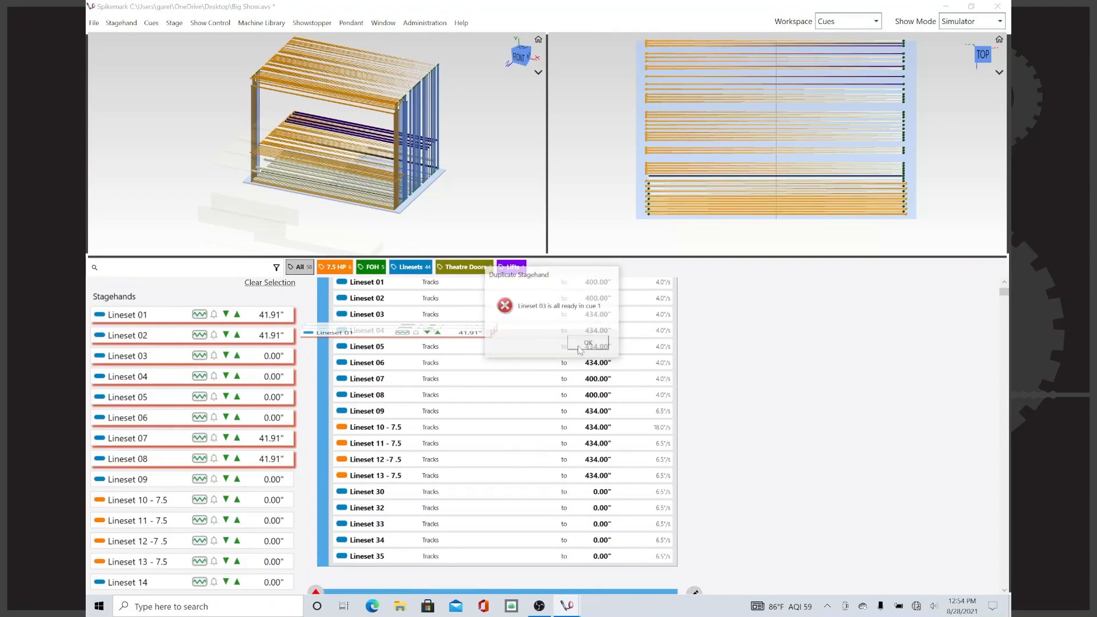
{"action": "left_click", "coordinate": [581, 347]}
{"action": "left_click", "coordinate": [581, 346]}
{"action": "left_click", "coordinate": [580, 346]}
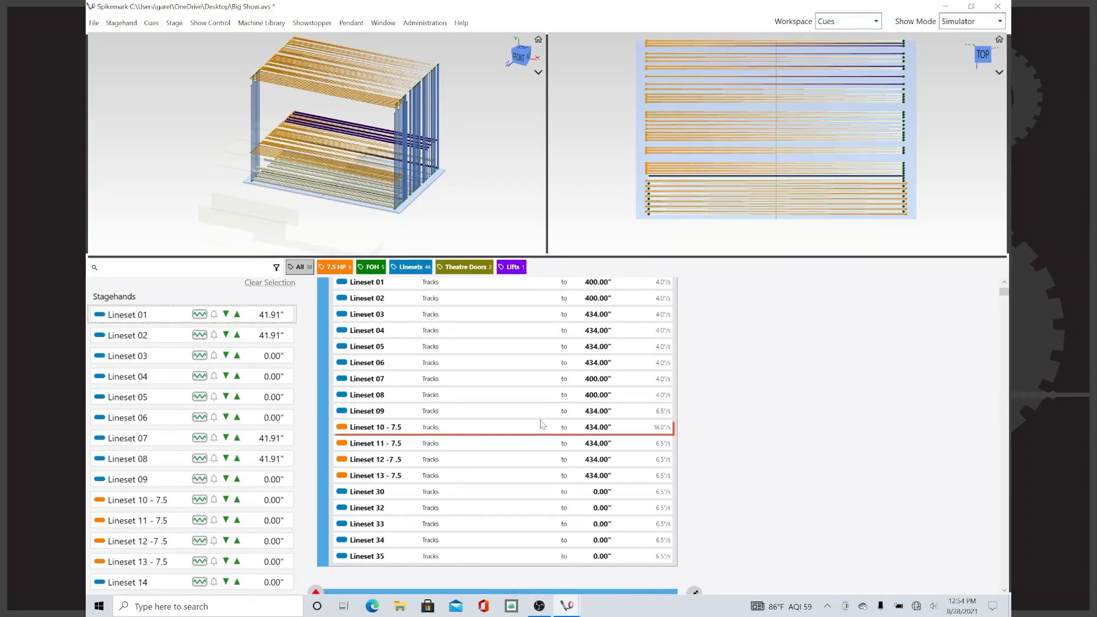
- Enlarge the cue list area to fit all of Cue 1's stagehand movements, from Lineset 01 through Lineset 35
{"action": "scroll", "coordinate": [542, 369], "scroll_direction": "up", "scroll_amount": 2}
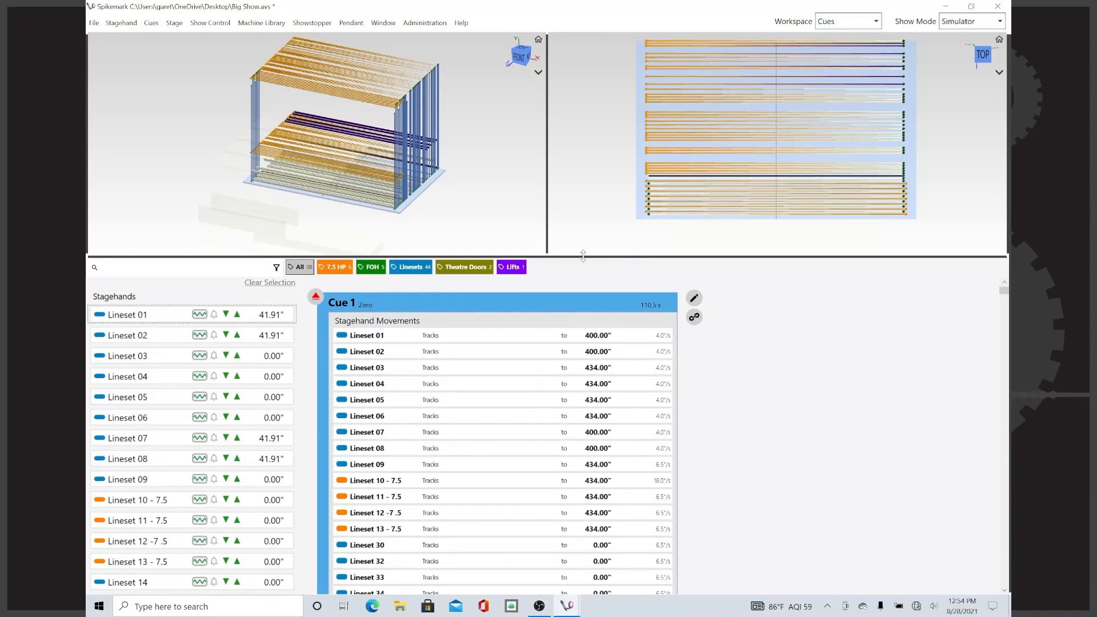
{"action": "left_click_drag", "start_coordinate": [583, 256], "coordinate": [583, 221]}
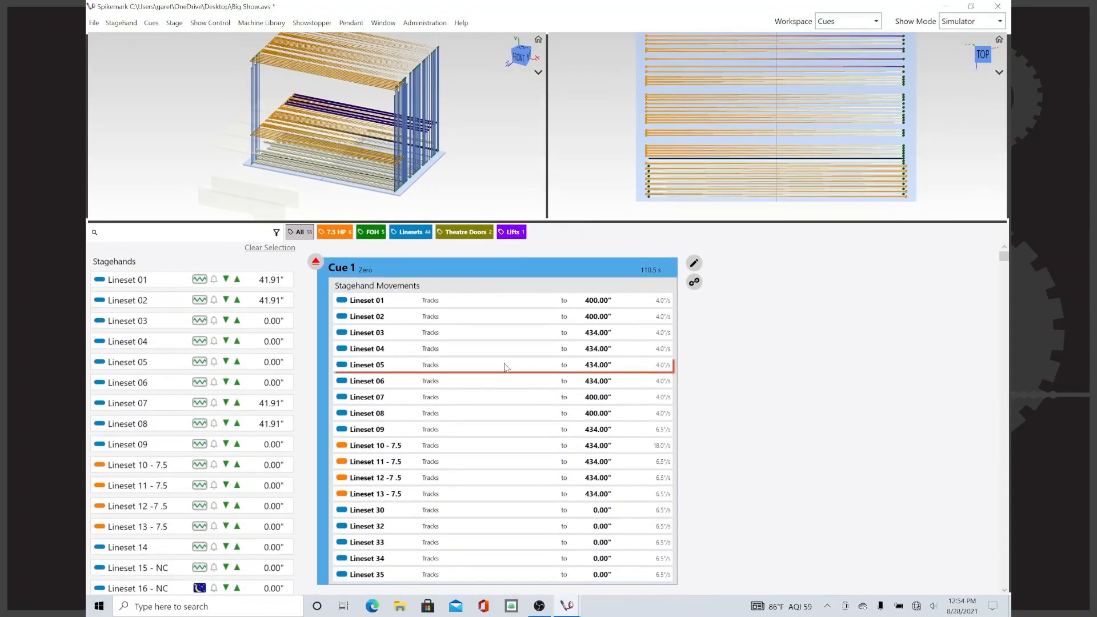
{"action": "scroll", "coordinate": [505, 367], "scroll_direction": "down", "scroll_amount": 3}
{"action": "scroll", "coordinate": [505, 368], "scroll_direction": "up", "scroll_amount": 3}
{"action": "scroll", "coordinate": [505, 367], "scroll_direction": "down", "scroll_amount": 1}
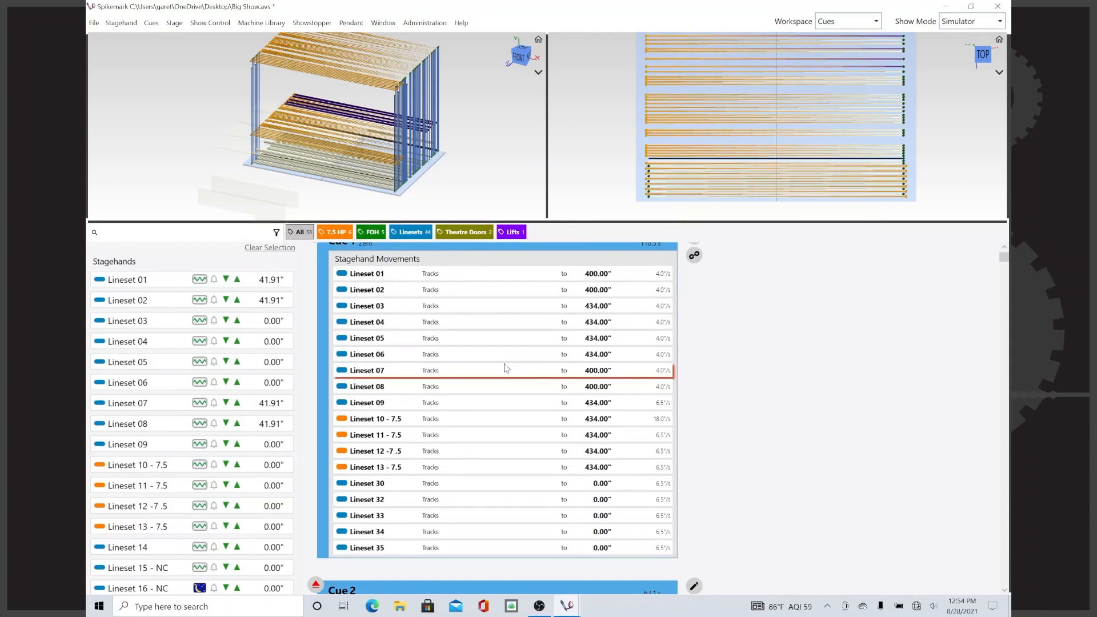
{"action": "scroll", "coordinate": [504, 368], "scroll_direction": "up", "scroll_amount": 1}
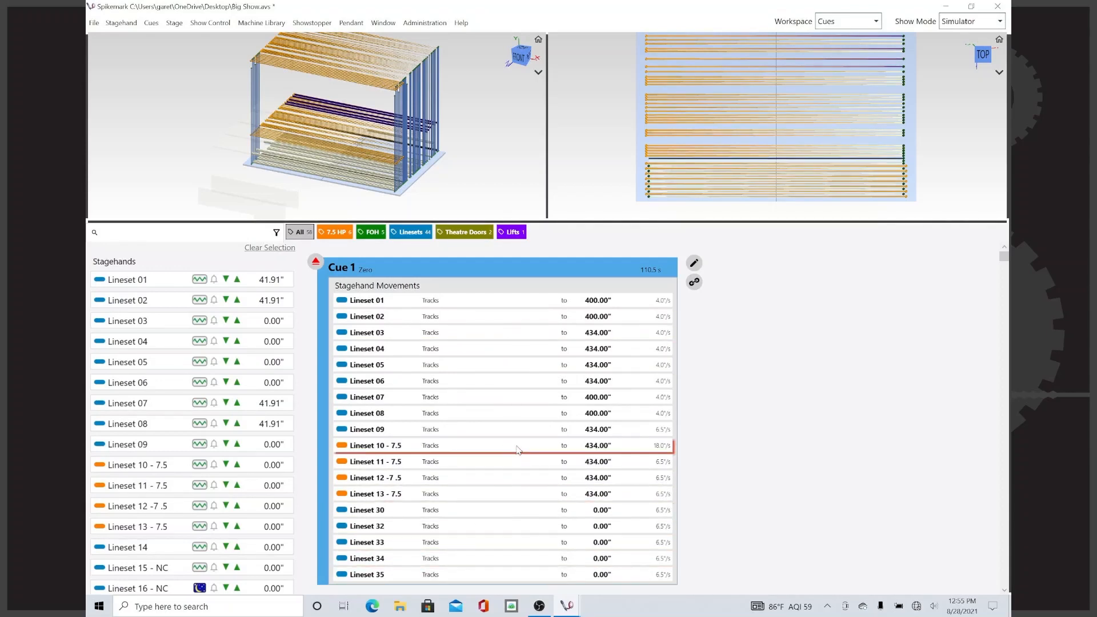
- Try a target of 120, speed of 4 and acceleration of 1 for Lineset 30's movement in Cue 1, and discard them
{"action": "left_click", "coordinate": [511, 512]}
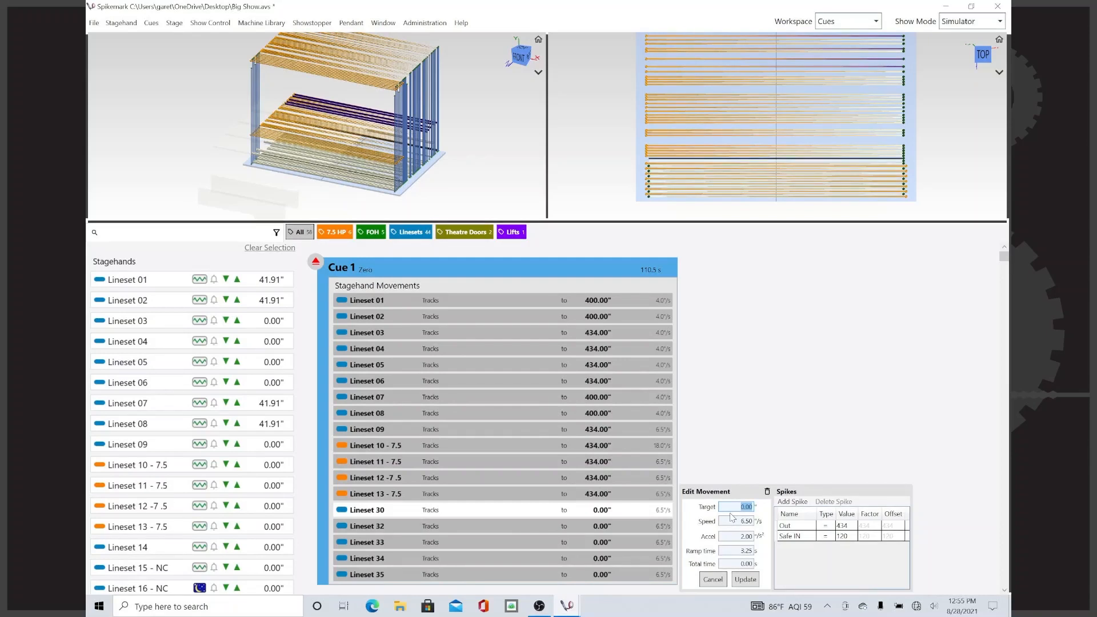
{"action": "type", "text": "12"}
{"action": "key", "text": "Tab"}
{"action": "type", "text": "1"}
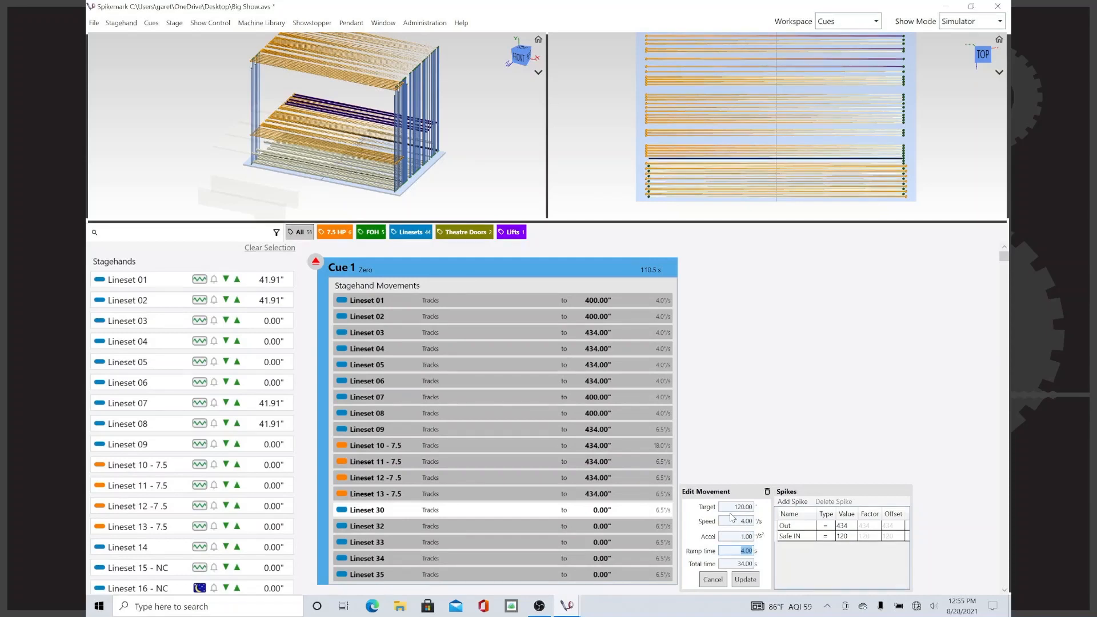
{"action": "key", "text": "Escape"}
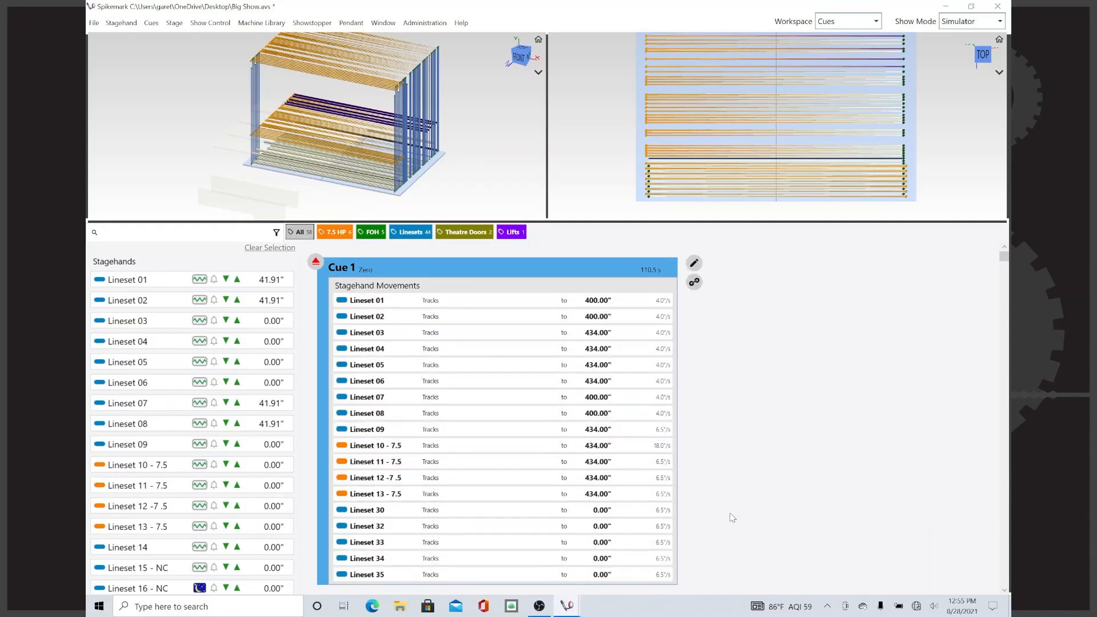
- Open Lineset 30's movement in Cue 1 for editing and step back and forth through the movements of Linesets 30 to 35
{"action": "left_click", "coordinate": [662, 513]}
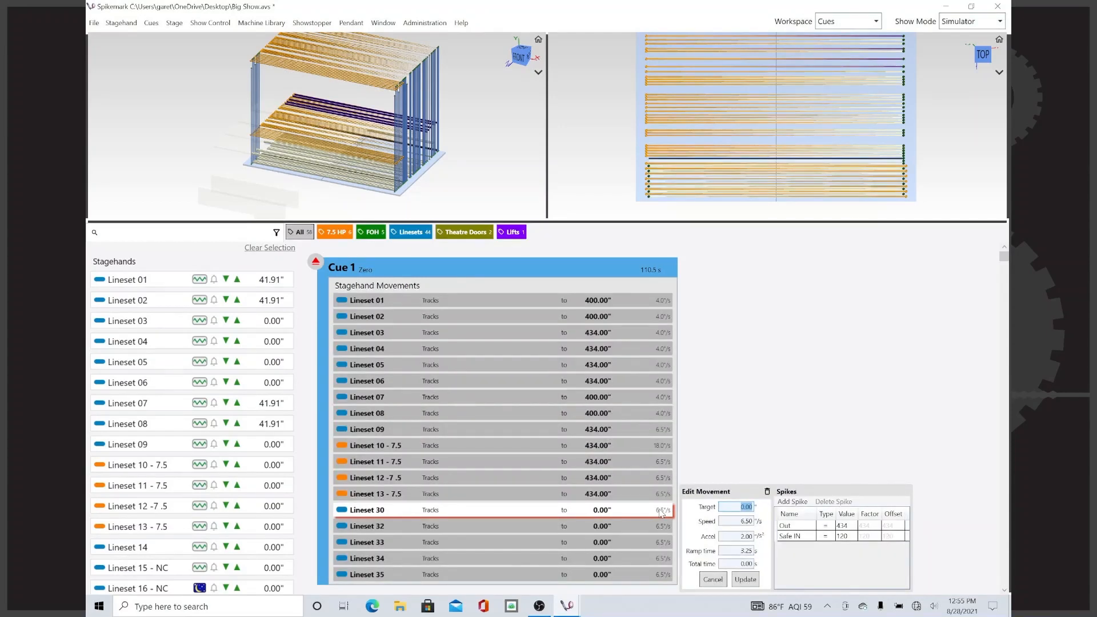
{"action": "key", "text": "Down"}
{"action": "key", "text": "Down"}
{"action": "key", "text": "Down"}
{"action": "key", "text": "Down"}
{"action": "key", "text": "Up"}
{"action": "key", "text": "Up"}
{"action": "key", "text": "Up"}
{"action": "key", "text": "Up"}
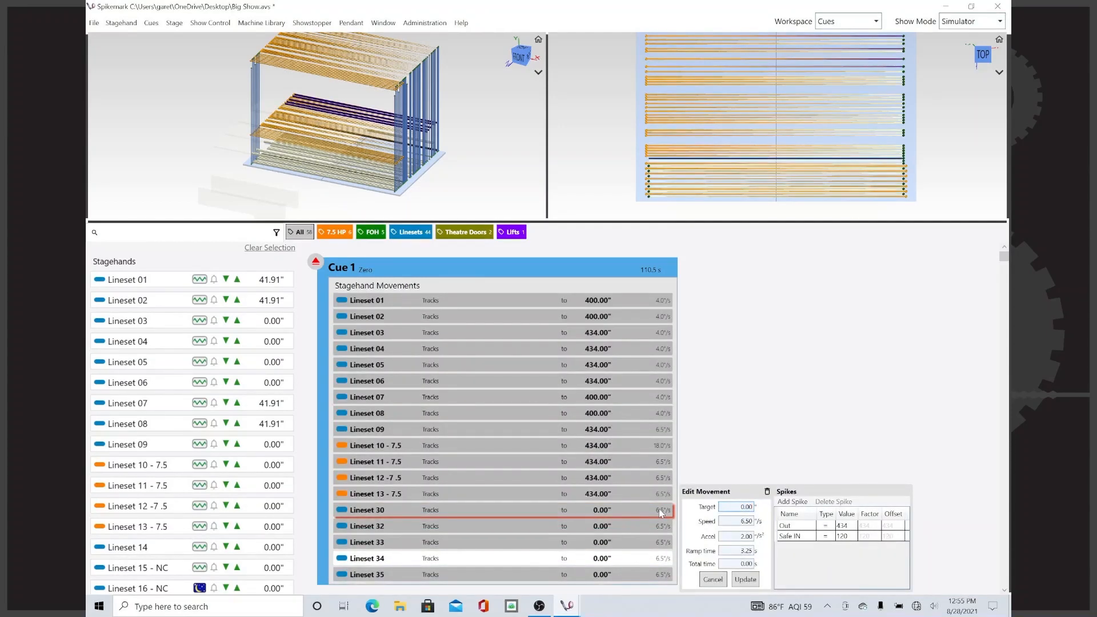
{"action": "key", "text": "Down"}
{"action": "key", "text": "Down"}
{"action": "key", "text": "Down"}
{"action": "key", "text": "Down"}
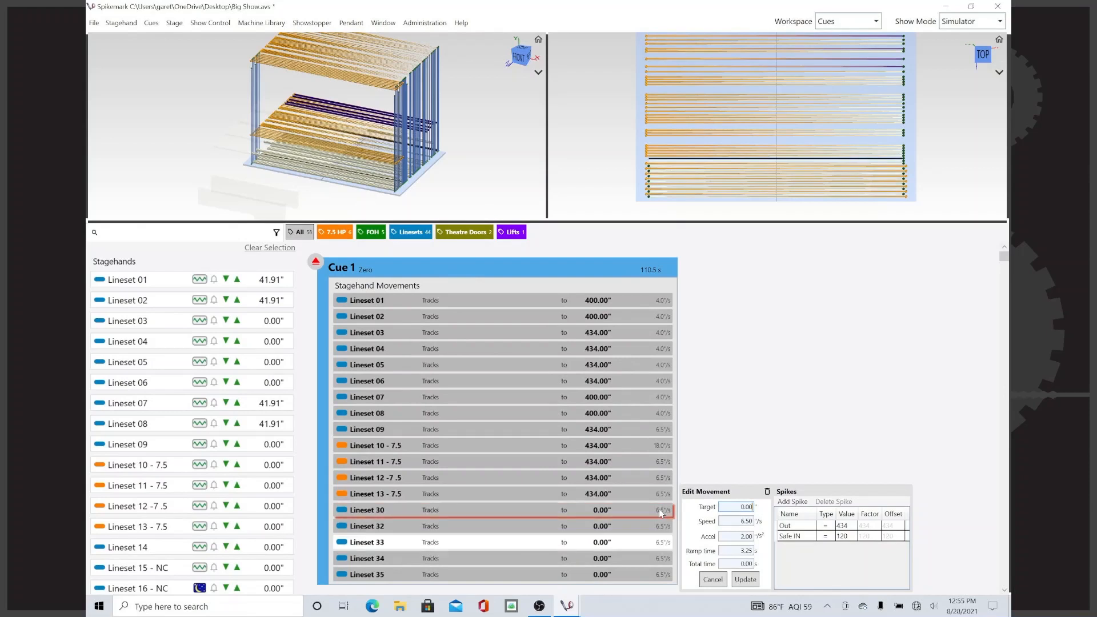
{"action": "key", "text": "Up"}
{"action": "key", "text": "Up"}
{"action": "key", "text": "Up"}
{"action": "key", "text": "Up"}
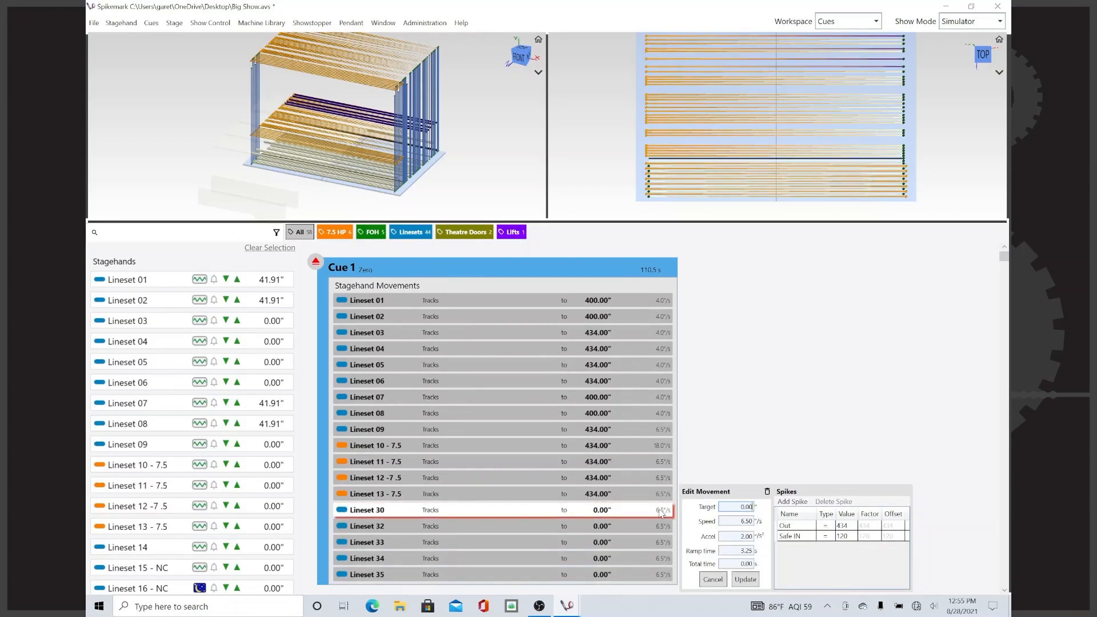
- Step the movement editor up through Cue 1's earlier linesets and back down to Lineset 35, examining each movement's settings
{"action": "key", "text": "Down"}
{"action": "key", "text": "Down"}
{"action": "key", "text": "Down"}
{"action": "key", "text": "Up"}
{"action": "key", "text": "Up"}
{"action": "key", "text": "Up"}
{"action": "key", "text": "Up"}
{"action": "key", "text": "Up"}
{"action": "key", "text": "Up"}
{"action": "key", "text": "Up"}
{"action": "key", "text": "Up"}
{"action": "key", "text": "Up"}
{"action": "key", "text": "Up"}
{"action": "key", "text": "Up"}
{"action": "key", "text": "Up"}
{"action": "key", "text": "Up"}
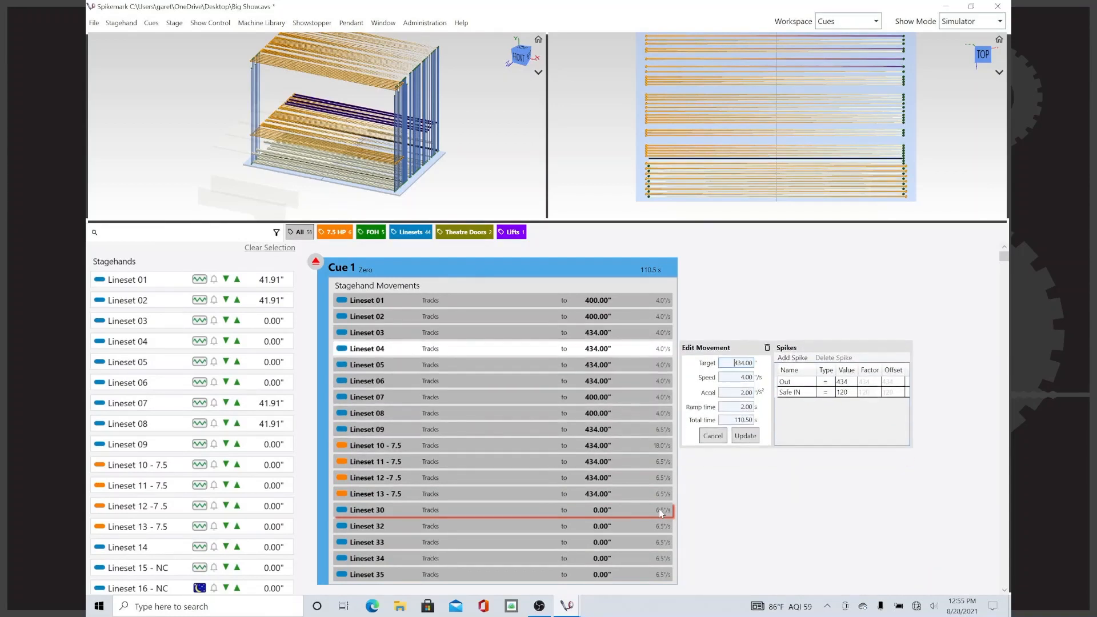
{"action": "key", "text": "Up"}
{"action": "key", "text": "Up"}
{"action": "key", "text": "Up"}
{"action": "key", "text": "Down"}
{"action": "key", "text": "Down"}
{"action": "key", "text": "Down"}
{"action": "key", "text": "Down"}
{"action": "key", "text": "Down"}
{"action": "key", "text": "Up"}
{"action": "key", "text": "Up"}
{"action": "key", "text": "Up"}
{"action": "key", "text": "Up"}
{"action": "key", "text": "Down"}
{"action": "key", "text": "Down"}
{"action": "key", "text": "Down"}
{"action": "key", "text": "Down"}
{"action": "key", "text": "Down"}
{"action": "key", "text": "Down"}
{"action": "key", "text": "Down"}
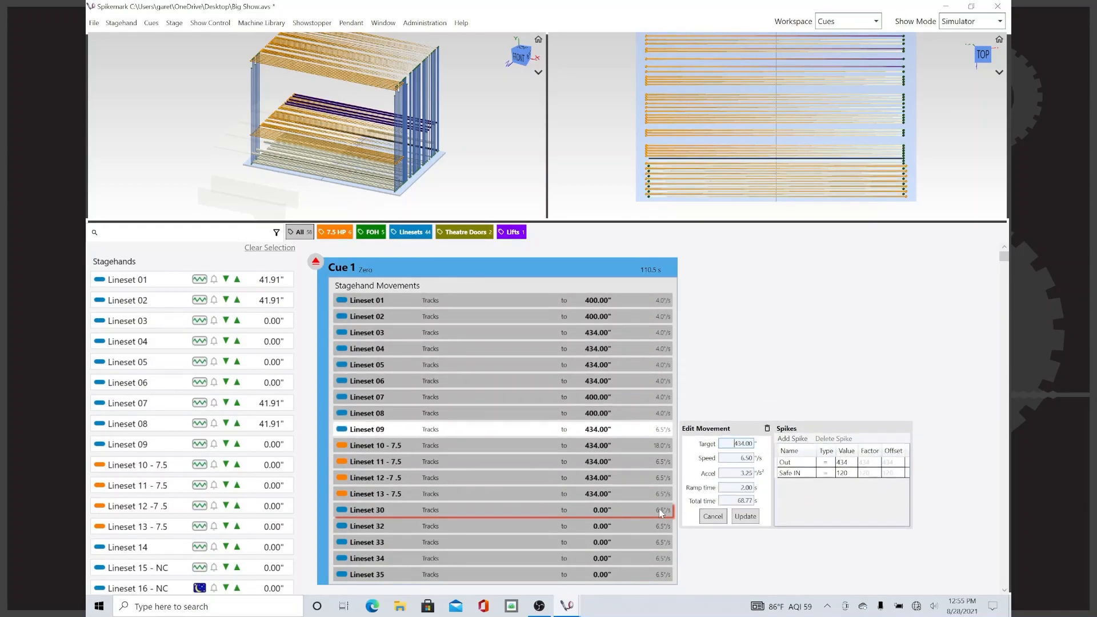
{"action": "key", "text": "Down"}
{"action": "key", "text": "Down"}
{"action": "key", "text": "Down"}
{"action": "key", "text": "Down"}
{"action": "key", "text": "Down"}
{"action": "key", "text": "Down"}
{"action": "key", "text": "Down"}
{"action": "key", "text": "Down"}
{"action": "key", "text": "Down"}
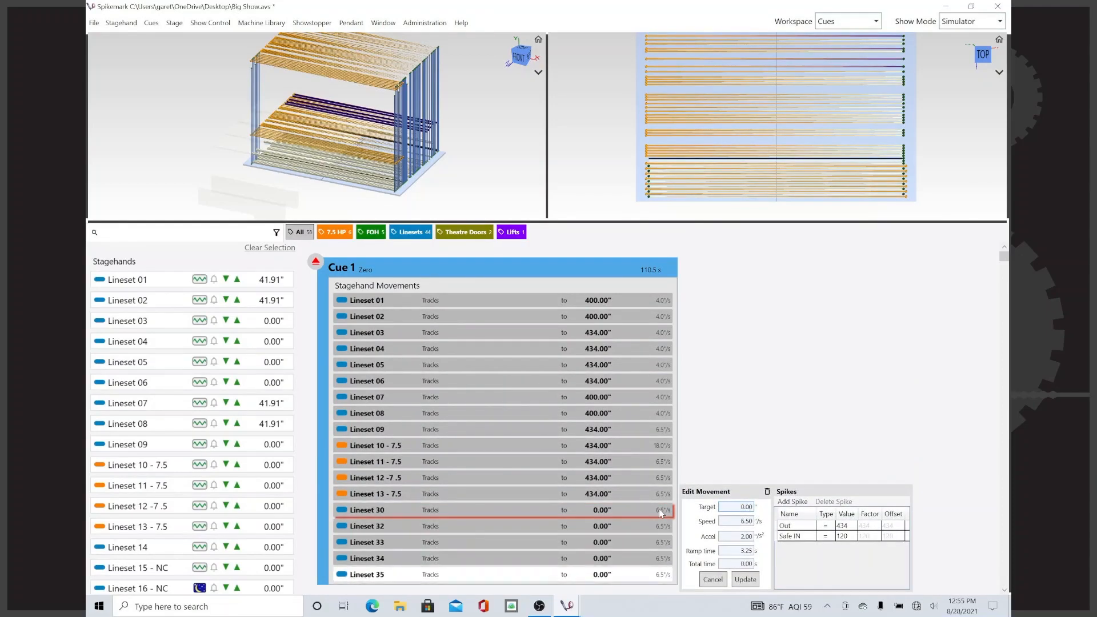
- Cycle the movement editor repeatedly through all of Cue 1's stagehands, wrapping from Lineset 35 to Lineset 01, and stop at Lineset 10 - 7.5
{"action": "key", "text": "Down"}
{"action": "key", "text": "Up"}
{"action": "key", "text": "Down"}
{"action": "key", "text": "Down"}
{"action": "key", "text": "Down"}
{"action": "key", "text": "Down"}
{"action": "key", "text": "Down"}
{"action": "key", "text": "Down"}
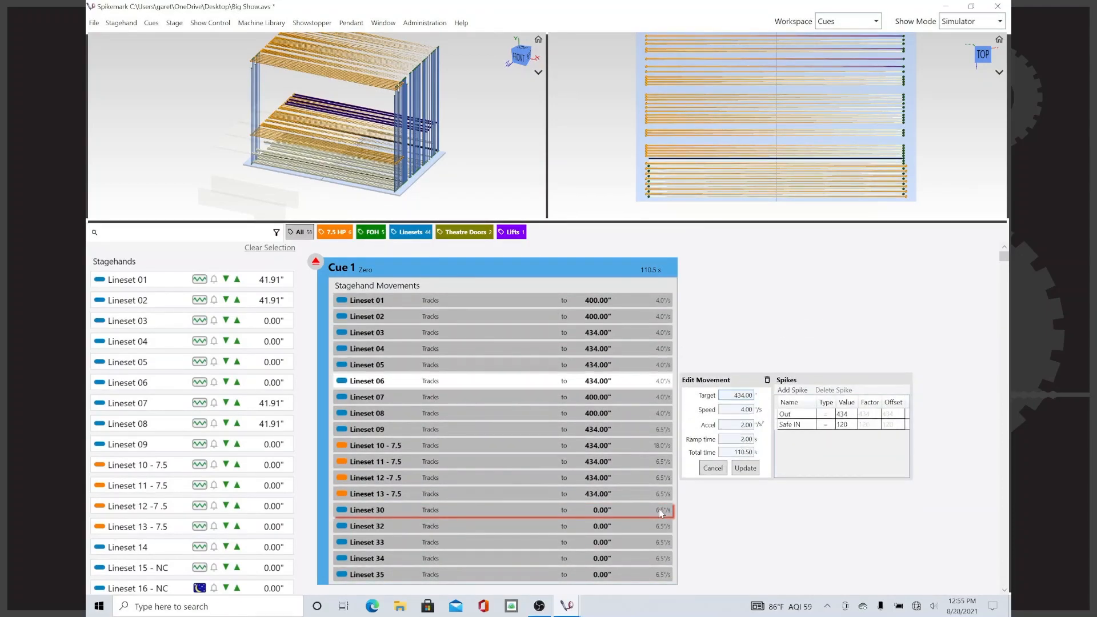
{"action": "key", "text": "Down"}
{"action": "key", "text": "Down"}
{"action": "key", "text": "Down"}
{"action": "key", "text": "Down"}
{"action": "key", "text": "Down"}
{"action": "key", "text": "Down"}
{"action": "key", "text": "Down"}
{"action": "key", "text": "Down"}
{"action": "key", "text": "Down"}
{"action": "key", "text": "Down"}
{"action": "key", "text": "Down"}
{"action": "key", "text": "Down"}
{"action": "key", "text": "Down"}
{"action": "key", "text": "Down"}
{"action": "key", "text": "Down"}
{"action": "key", "text": "Down"}
{"action": "key", "text": "Down"}
{"action": "key", "text": "Down"}
{"action": "key", "text": "Down"}
{"action": "key", "text": "Down"}
{"action": "key", "text": "Down"}
{"action": "key", "text": "Down"}
{"action": "key", "text": "Down"}
{"action": "key", "text": "Down"}
{"action": "key", "text": "Down"}
{"action": "key", "text": "Down"}
{"action": "key", "text": "Down"}
{"action": "key", "text": "Down"}
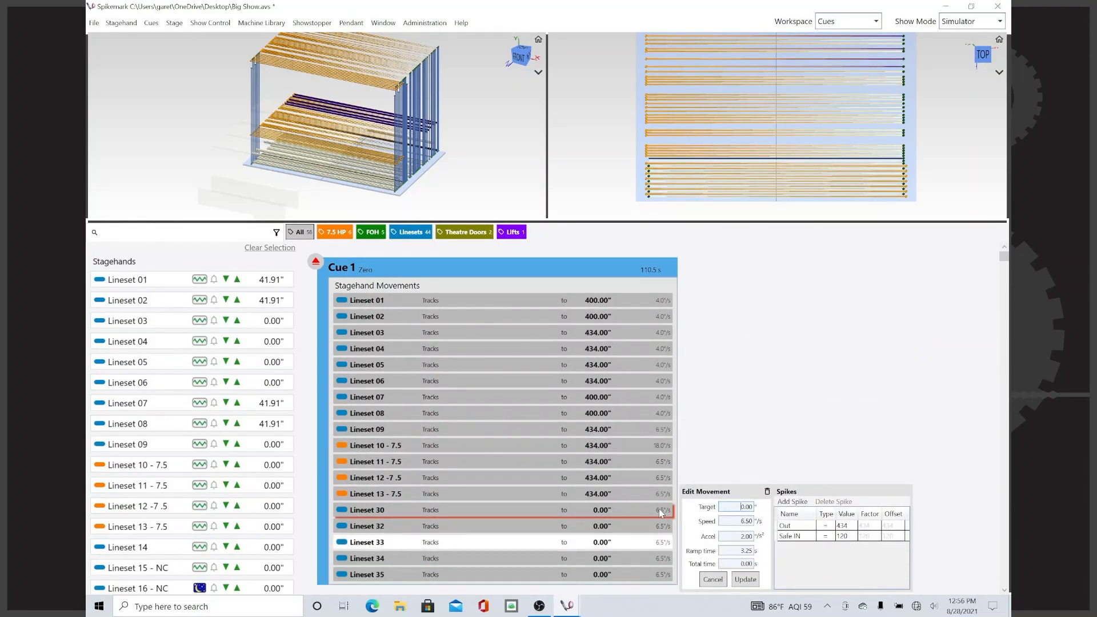
{"action": "key", "text": "Down"}
{"action": "key", "text": "Down"}
{"action": "key", "text": "Down"}
{"action": "key", "text": "Down"}
{"action": "key", "text": "Down"}
{"action": "key", "text": "Down"}
{"action": "key", "text": "Down"}
{"action": "key", "text": "Down"}
{"action": "key", "text": "Down"}
{"action": "key", "text": "Down"}
{"action": "key", "text": "Down"}
{"action": "key", "text": "Down"}
{"action": "key", "text": "Down"}
{"action": "key", "text": "Down"}
{"action": "key", "text": "Down"}
{"action": "key", "text": "Down"}
{"action": "key", "text": "Down"}
{"action": "key", "text": "Down"}
{"action": "key", "text": "Down"}
{"action": "key", "text": "Down"}
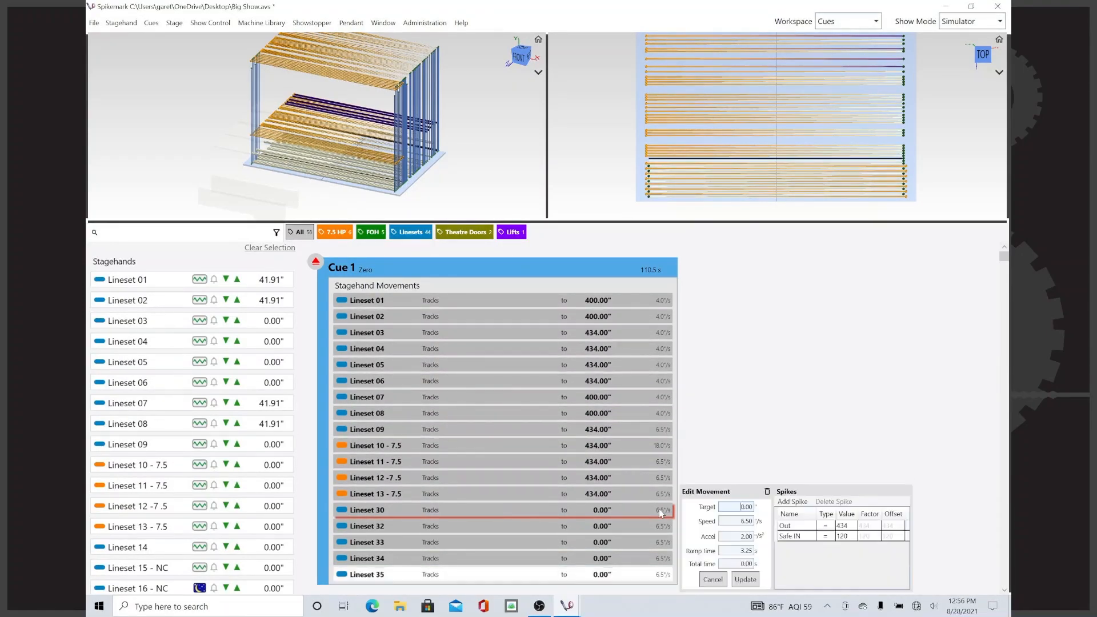
{"action": "key", "text": "Down"}
{"action": "key", "text": "Down"}
{"action": "key", "text": "Down"}
{"action": "key", "text": "Down"}
{"action": "key", "text": "Down"}
{"action": "key", "text": "Down"}
{"action": "key", "text": "Down"}
{"action": "key", "text": "Down"}
{"action": "key", "text": "Down"}
{"action": "key", "text": "Down"}
{"action": "key", "text": "Down"}
{"action": "key", "text": "Down"}
{"action": "key", "text": "Down"}
{"action": "key", "text": "Down"}
{"action": "key", "text": "Down"}
{"action": "key", "text": "Down"}
{"action": "key", "text": "Down"}
{"action": "key", "text": "Down"}
{"action": "key", "text": "Down"}
{"action": "key", "text": "Down"}
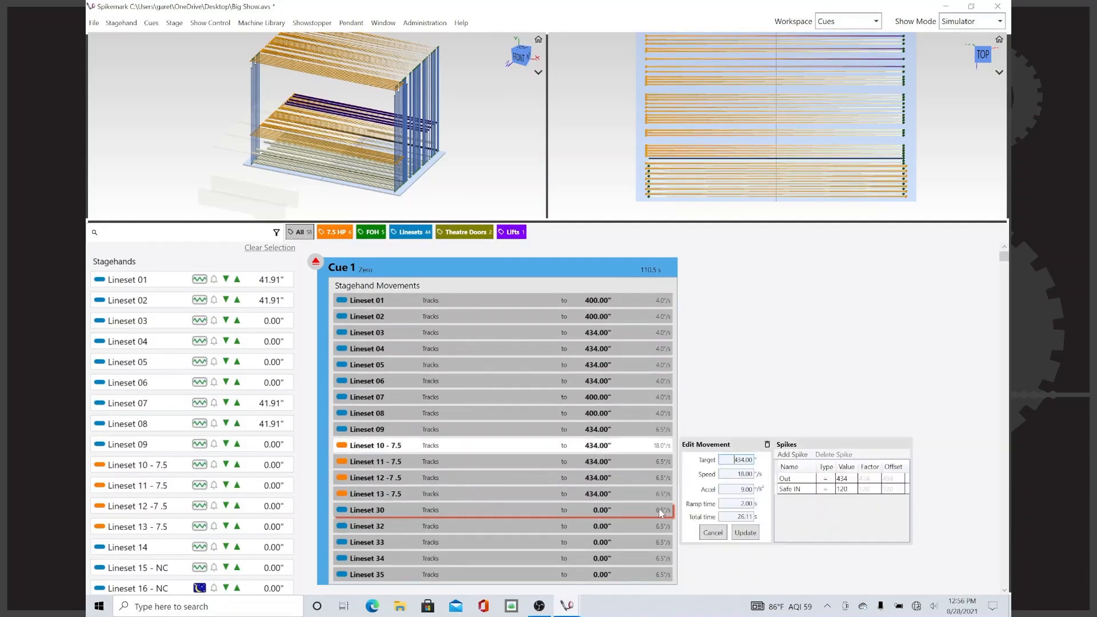
- Cycle the movement editor down through all of Cue 1's stagehands once more, examining each movement's settings, and stop at Lineset 11 - 7.5
{"action": "key", "text": "Down"}
{"action": "key", "text": "Down"}
{"action": "key", "text": "Down"}
{"action": "key", "text": "Down"}
{"action": "key", "text": "Down"}
{"action": "key", "text": "Down"}
{"action": "key", "text": "Down"}
{"action": "key", "text": "Down"}
{"action": "key", "text": "Down"}
{"action": "key", "text": "Down"}
{"action": "key", "text": "Down"}
{"action": "key", "text": "Down"}
{"action": "key", "text": "Down"}
{"action": "key", "text": "Down"}
{"action": "key", "text": "Down"}
{"action": "key", "text": "Down"}
{"action": "key", "text": "Down"}
{"action": "key", "text": "Down"}
{"action": "key", "text": "Down"}
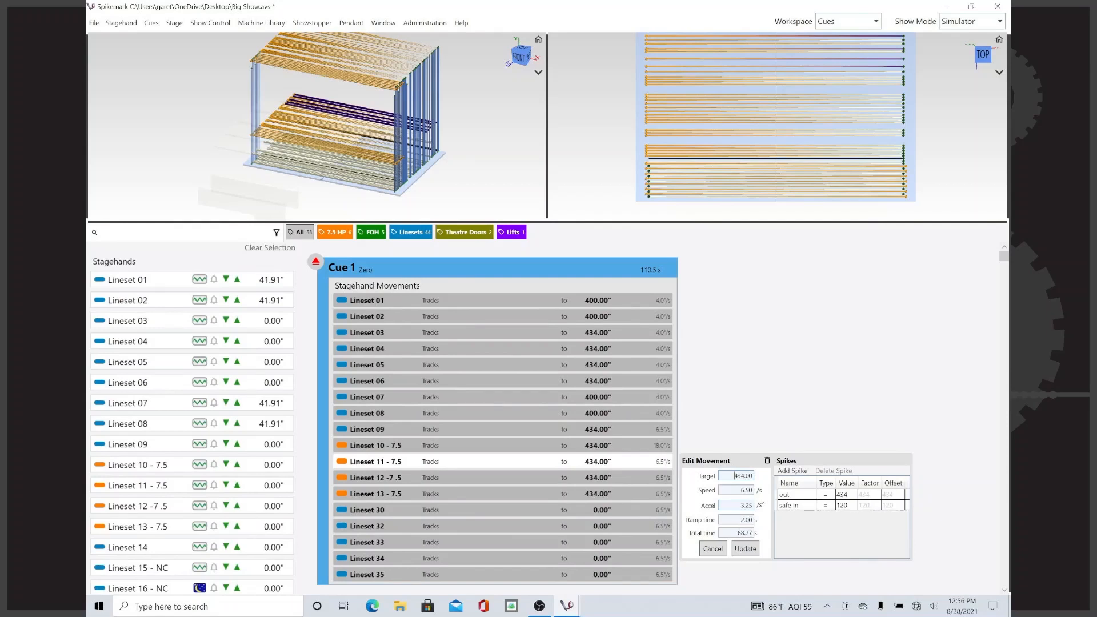
- Set Lineset 30's movement in Cue 1 to a target of 100 at speed 4
{"action": "left_click", "coordinate": [503, 478]}
{"action": "left_click", "coordinate": [503, 511]}
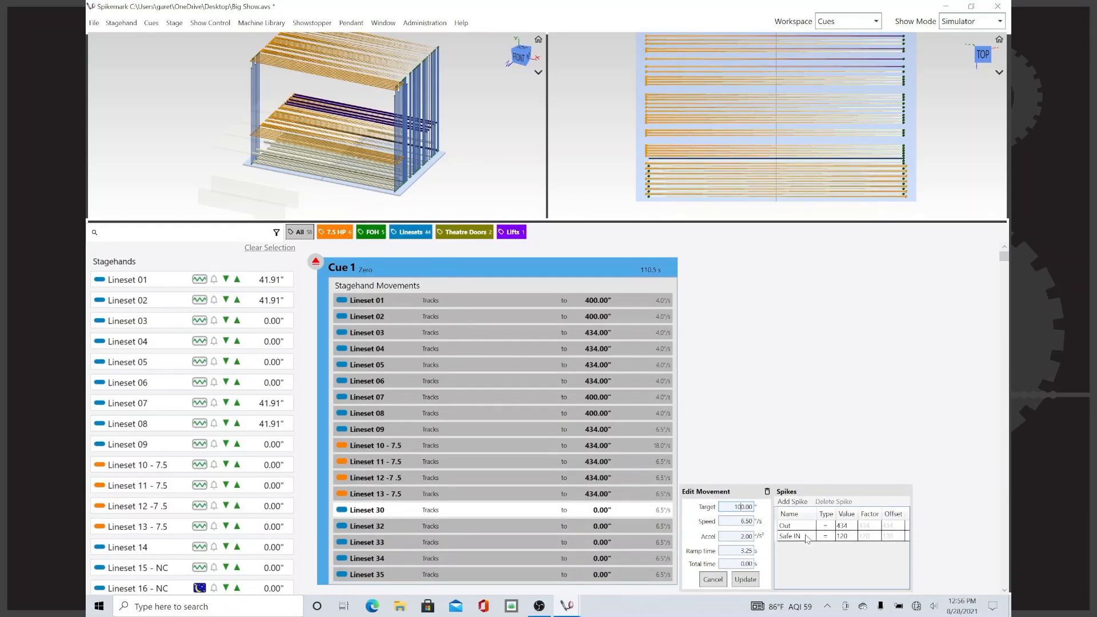
{"action": "key", "text": "Tab"}
{"action": "type", "text": "4"}
{"action": "key", "text": "Tab"}
{"action": "key", "text": "Return"}
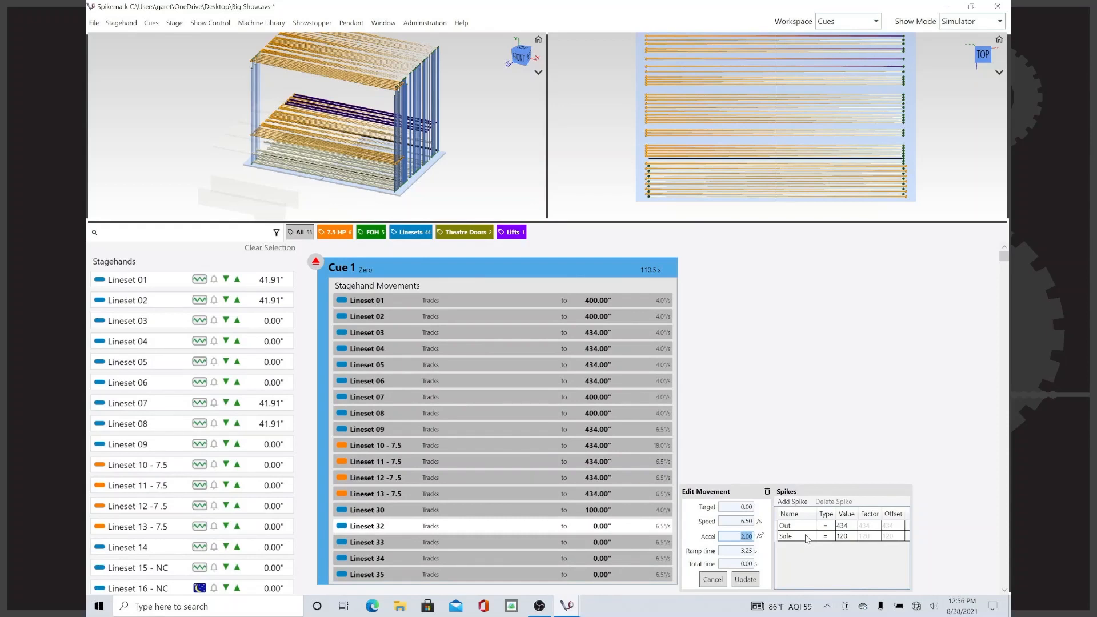
- Set Lineset 32's movement in Cue 1 to a target of 100 at speed 6
{"action": "key", "text": "shift+Tab"}
{"action": "key", "text": "shift+Tab"}
{"action": "type", "text": "100"}
{"action": "key", "text": "Tab"}
{"action": "type", "text": "6"}
{"action": "key", "text": "Tab"}
{"action": "key", "text": "Return"}
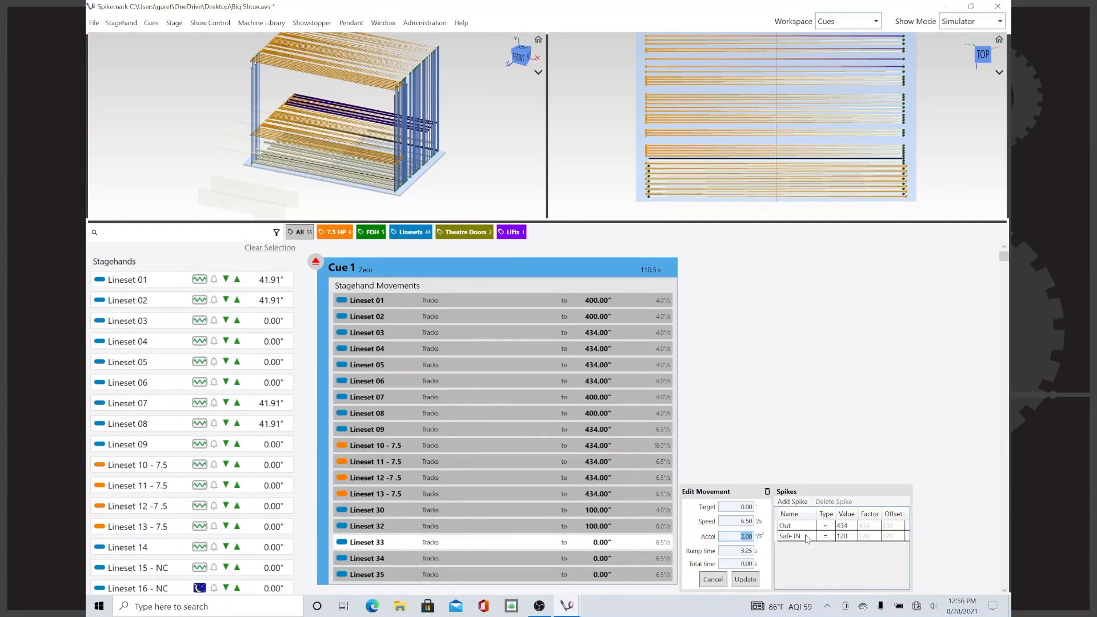
- Set the target of Lineset 33's movement in Cue 1 to 12
{"action": "key", "text": "shift+Tab"}
{"action": "key", "text": "shift+Tab"}
{"action": "type", "text": "12"}
{"action": "key", "text": "Tab"}
{"action": "key", "text": "Return"}
- Set the target of Lineset 34's movement in Cue 1 to 90
{"action": "key", "text": "shift+Tab"}
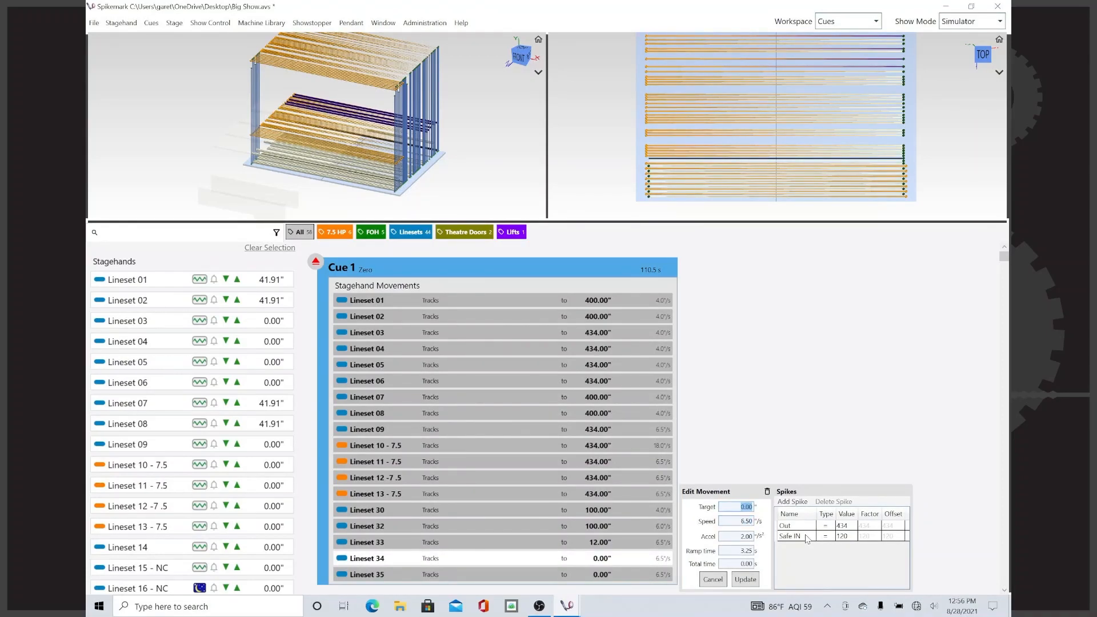
{"action": "type", "text": "90"}
{"action": "key", "text": "Tab"}
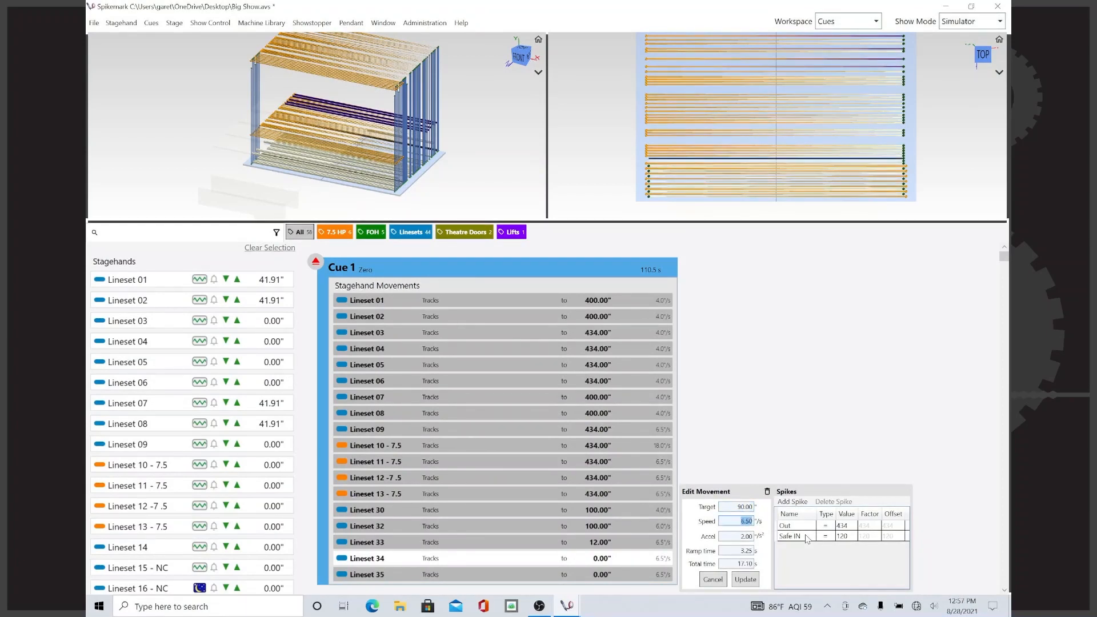
{"action": "key", "text": "Return"}
- Set the target of Lineset 35's movement in Cue 1 to 75 and finish editing the cue's movements
{"action": "key", "text": "Tab"}
{"action": "key", "text": "Tab"}
{"action": "key", "text": "Tab"}
{"action": "key", "text": "Tab"}
{"action": "key", "text": "Tab"}
{"action": "key", "text": "Tab"}
{"action": "key", "text": "Tab"}
{"action": "key", "text": "Tab"}
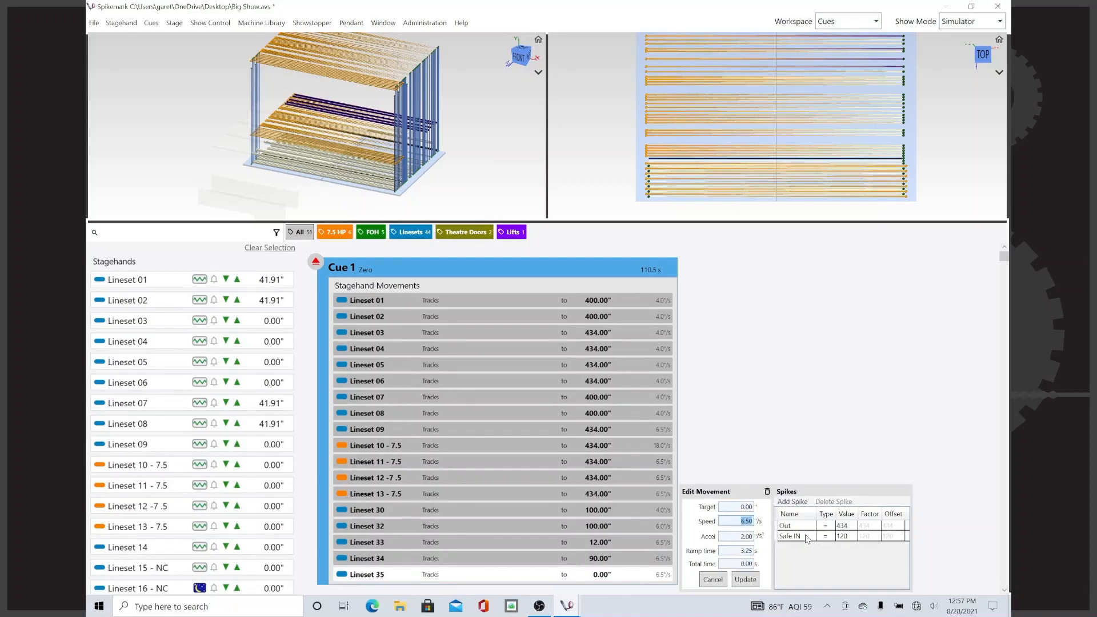
{"action": "key", "text": "shift+Tab"}
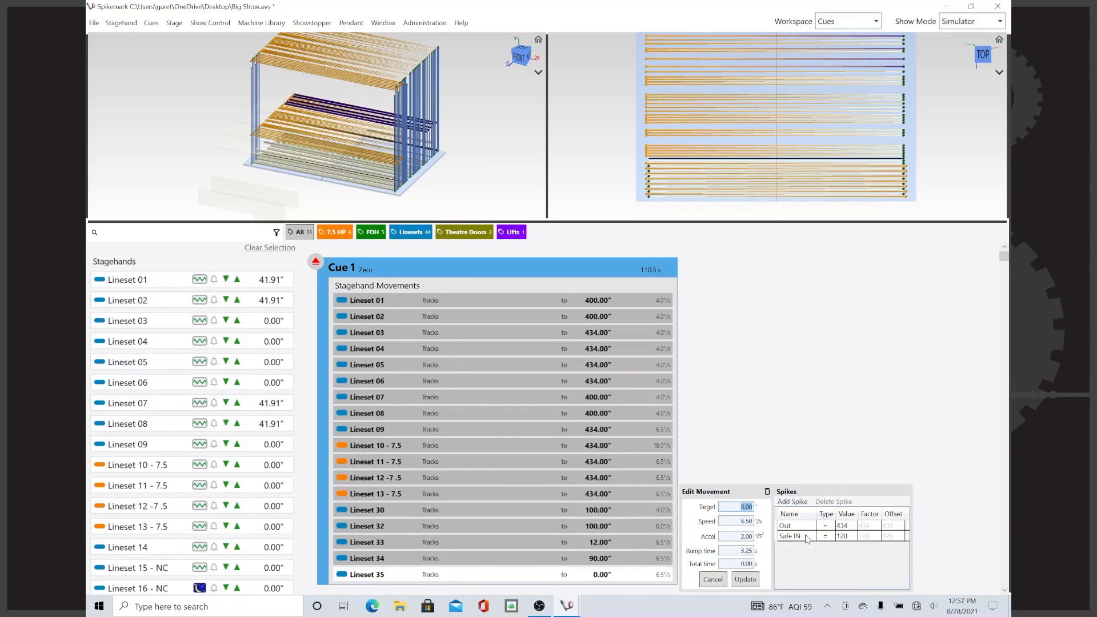
{"action": "type", "text": "75"}
{"action": "key", "text": "Tab"}
{"action": "key", "text": "Tab"}
{"action": "key", "text": "Tab"}
{"action": "key", "text": "Tab"}
{"action": "key", "text": "Tab"}
{"action": "key", "text": "Return"}
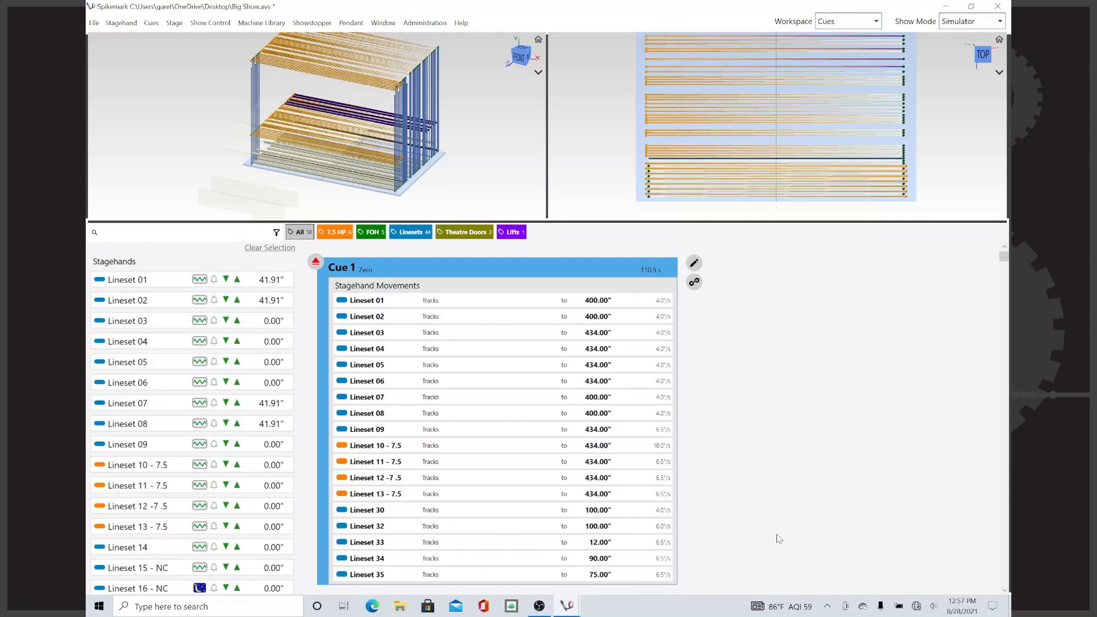
- Try the Out and Safe IN spikes as the target of Lineset 01's movement in Cue 2, and discard the change
{"action": "scroll", "coordinate": [779, 538], "scroll_direction": "down", "scroll_amount": 10}
{"action": "scroll", "coordinate": [779, 538], "scroll_direction": "up", "scroll_amount": 10}
{"action": "scroll", "coordinate": [779, 539], "scroll_direction": "down", "scroll_amount": 5}
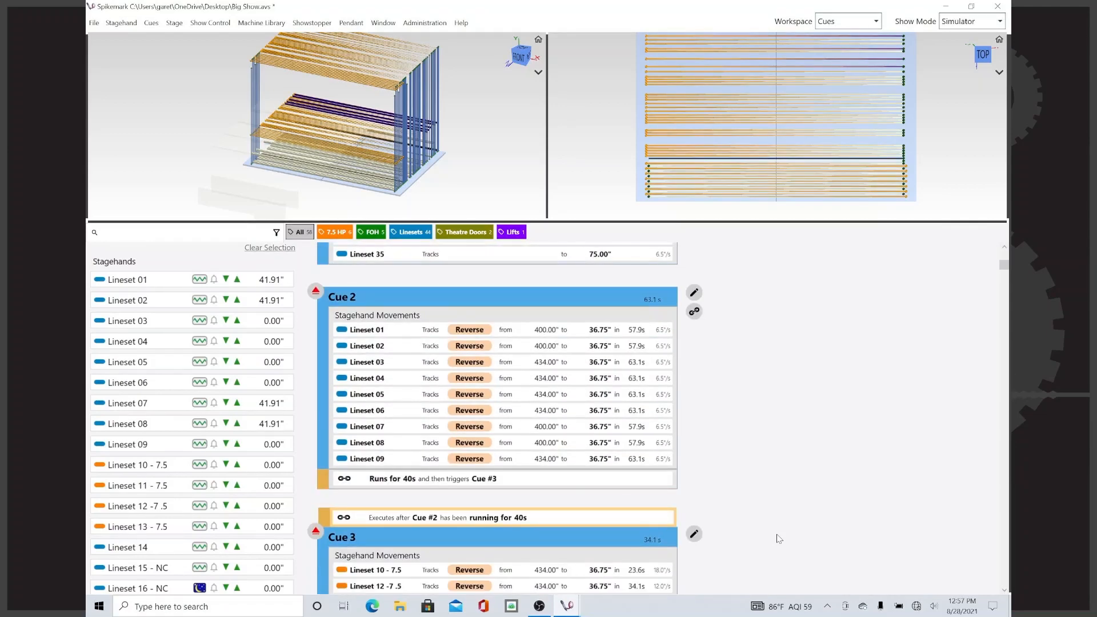
{"action": "scroll", "coordinate": [780, 538], "scroll_direction": "up", "scroll_amount": 1}
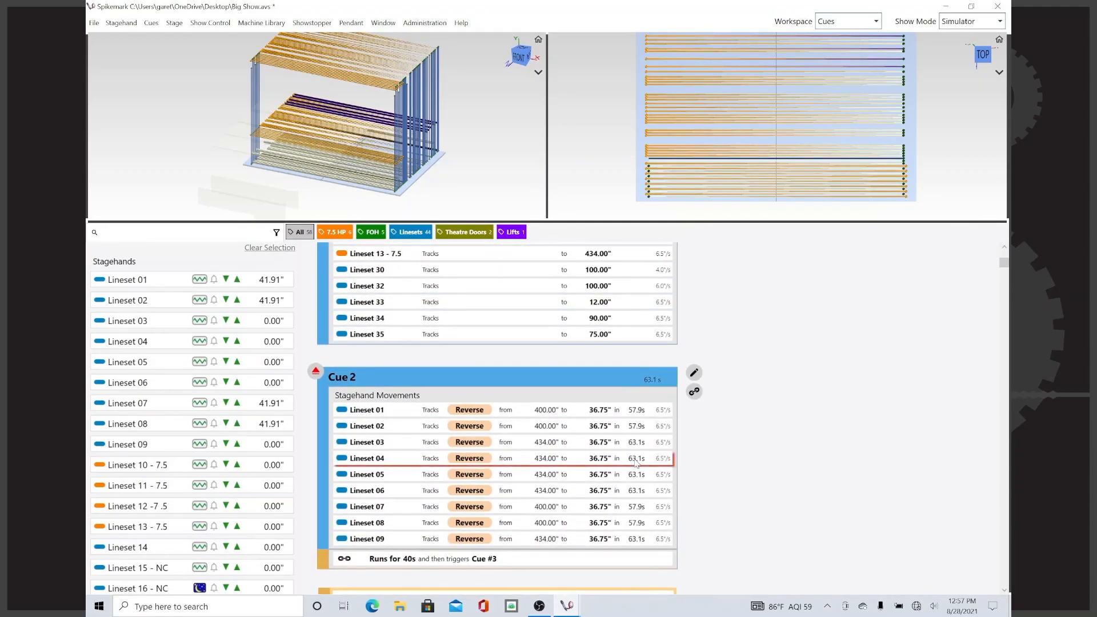
{"action": "left_click", "coordinate": [600, 415]}
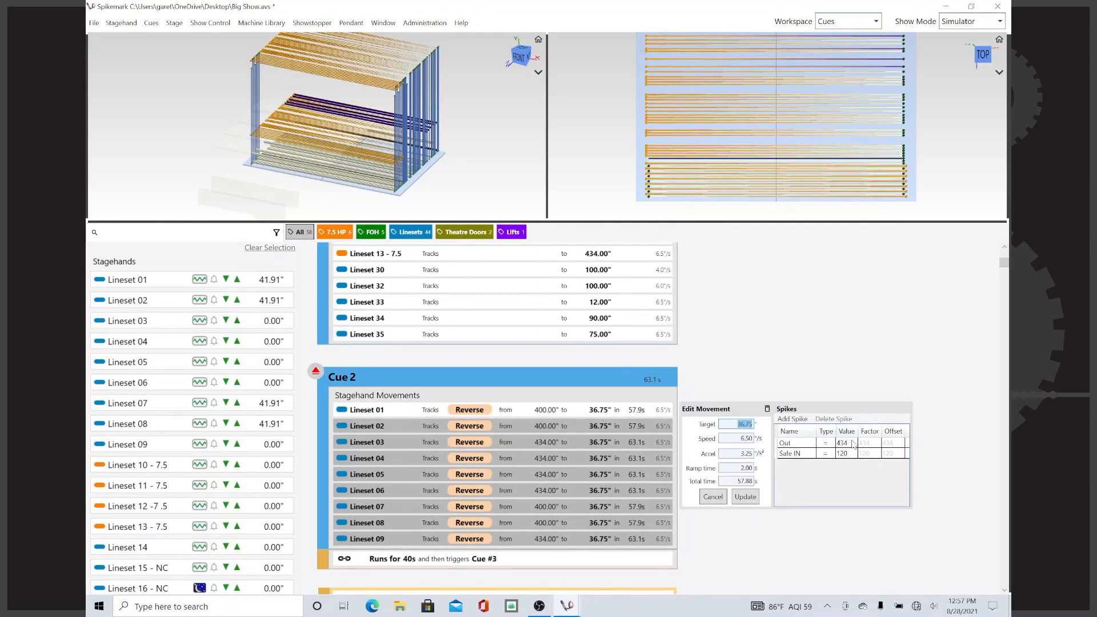
{"action": "left_click", "coordinate": [808, 445]}
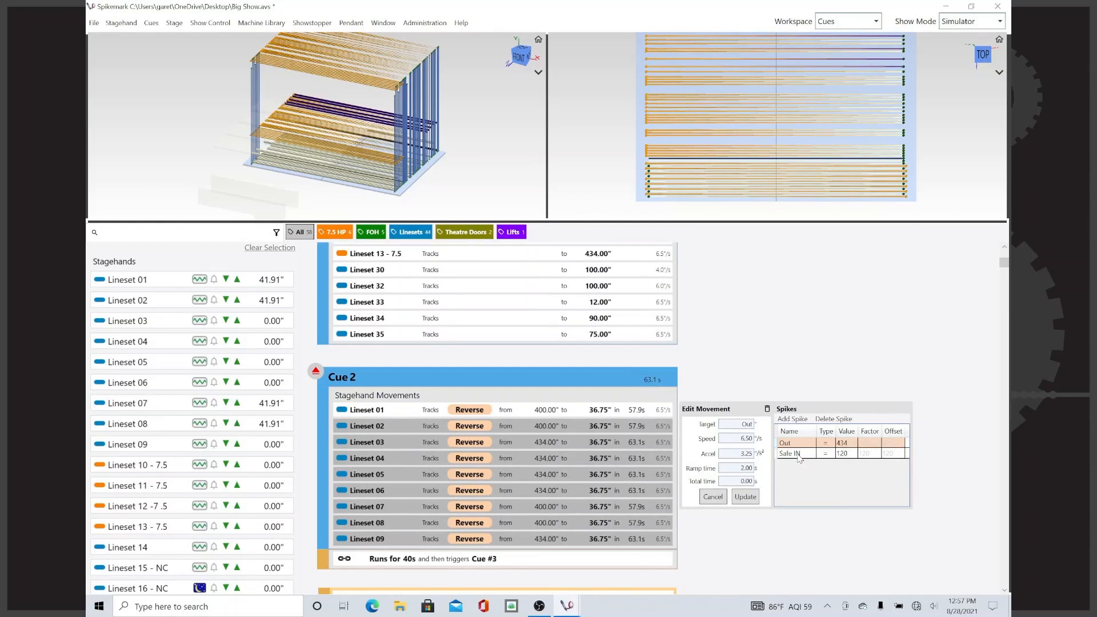
{"action": "left_click", "coordinate": [799, 455]}
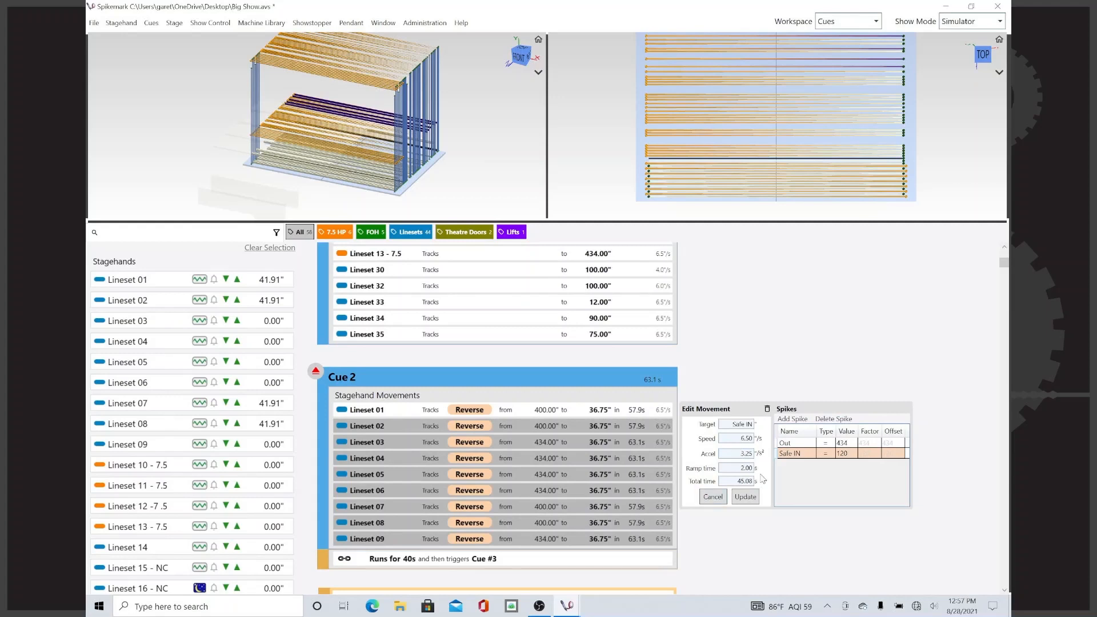
{"action": "key", "text": "Escape"}
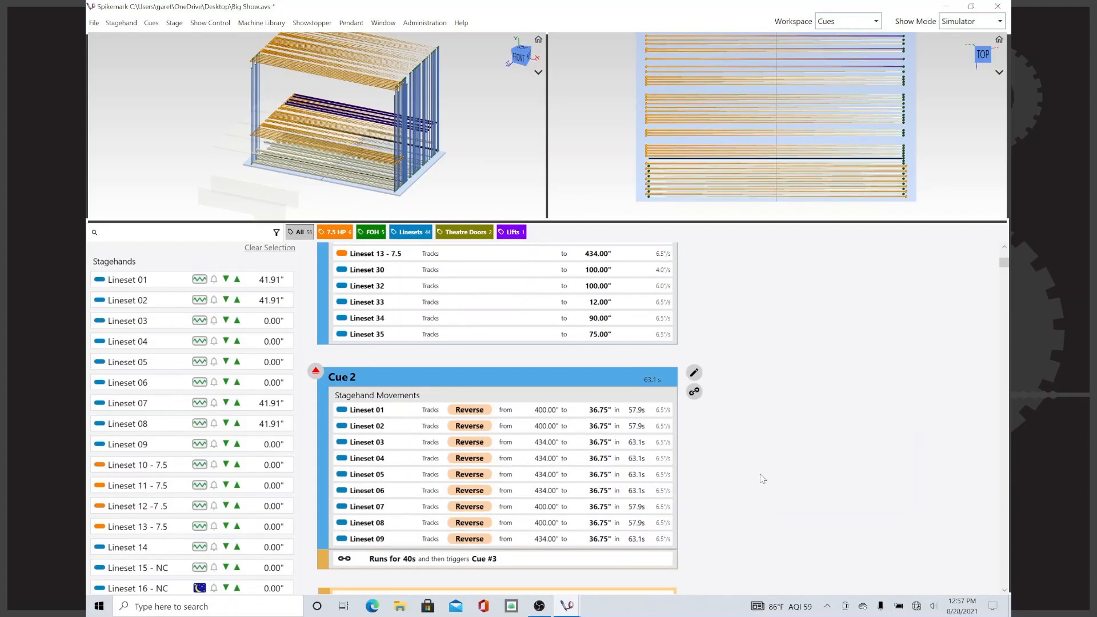
- Set the total time of Lineset 01's movement in Cue 2 to 48 seconds
{"action": "left_click", "coordinate": [659, 428]}
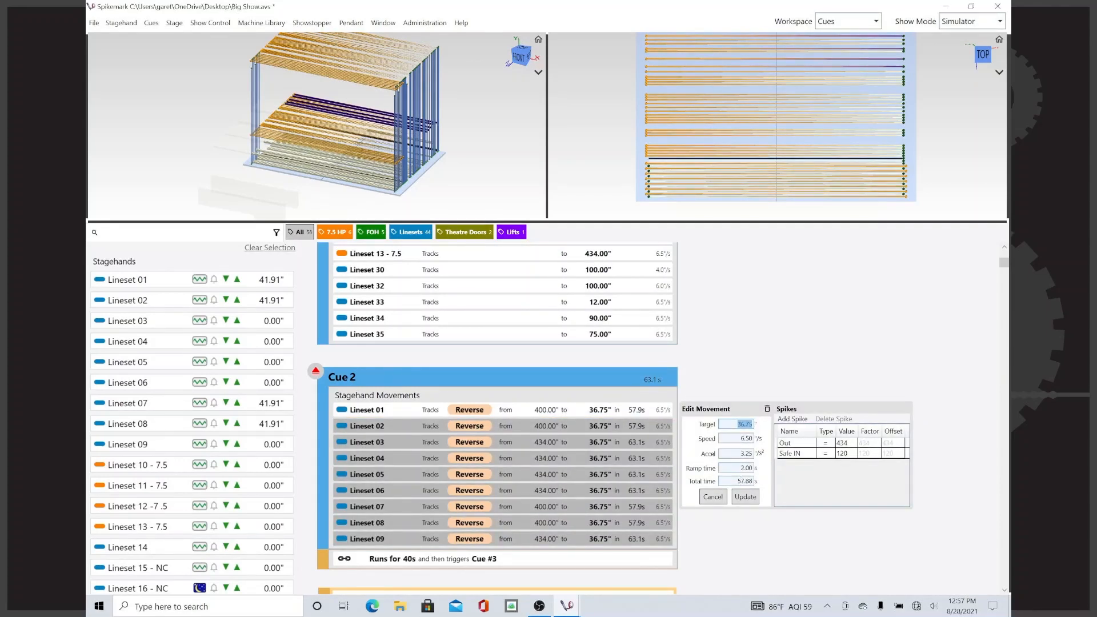
{"action": "left_click", "coordinate": [735, 483]}
{"action": "type", "text": "45"}
{"action": "left_click", "coordinate": [736, 492]}
{"action": "left_click", "coordinate": [735, 486]}
{"action": "type", "text": "48"}
{"action": "left_click", "coordinate": [736, 492]}
{"action": "left_click", "coordinate": [736, 491]}
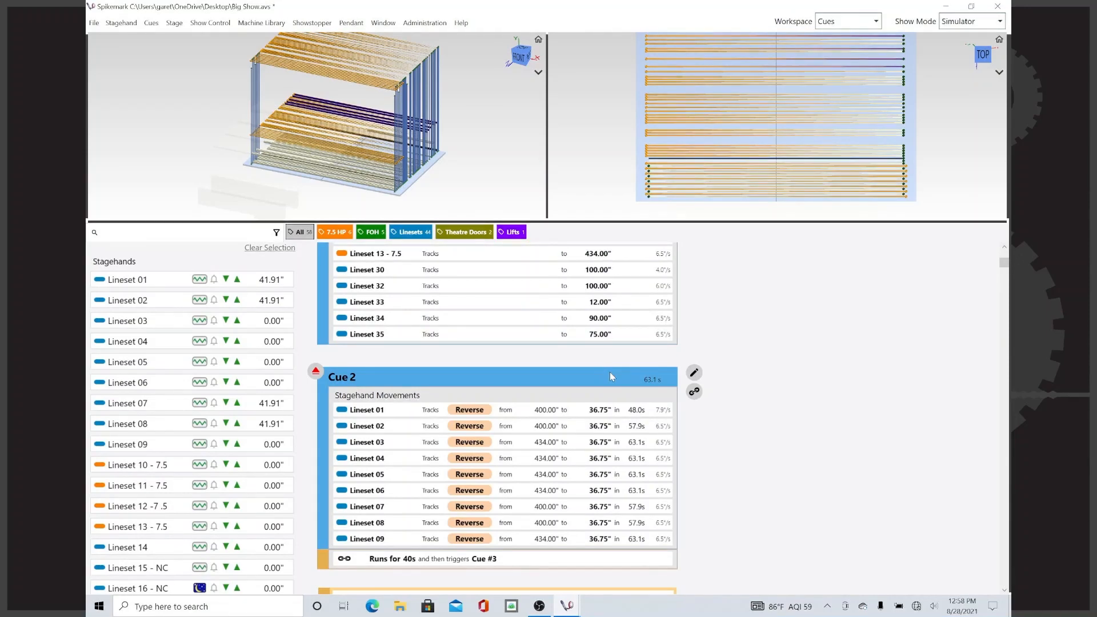
- Open Cue 2's options and give the cue the description "My cue not yours"
{"action": "left_click", "coordinate": [699, 374]}
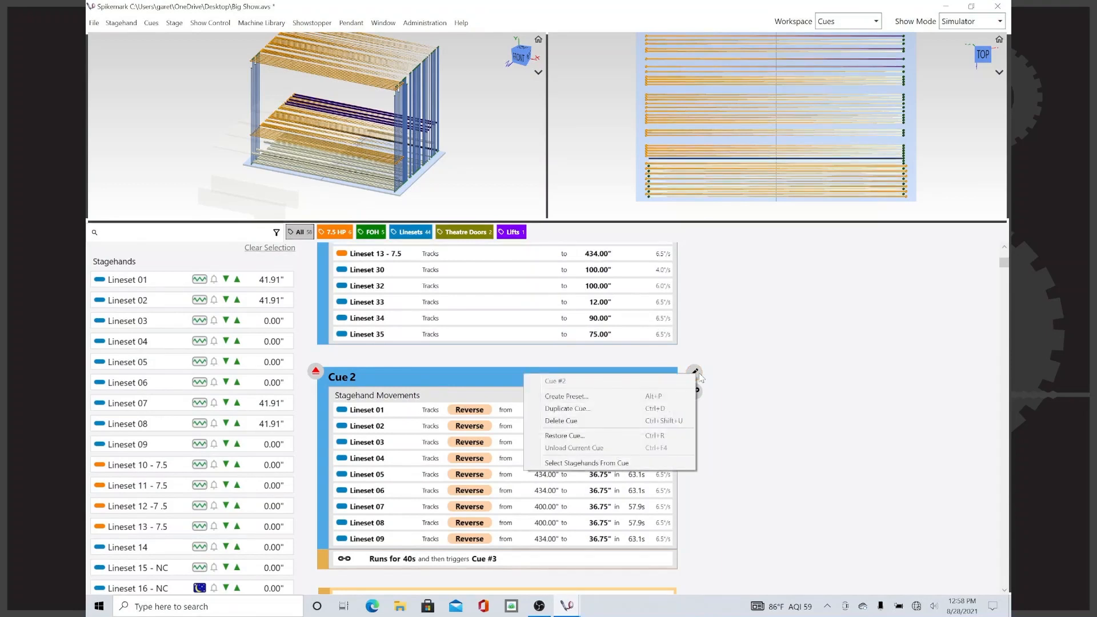
{"action": "left_click", "coordinate": [687, 370]}
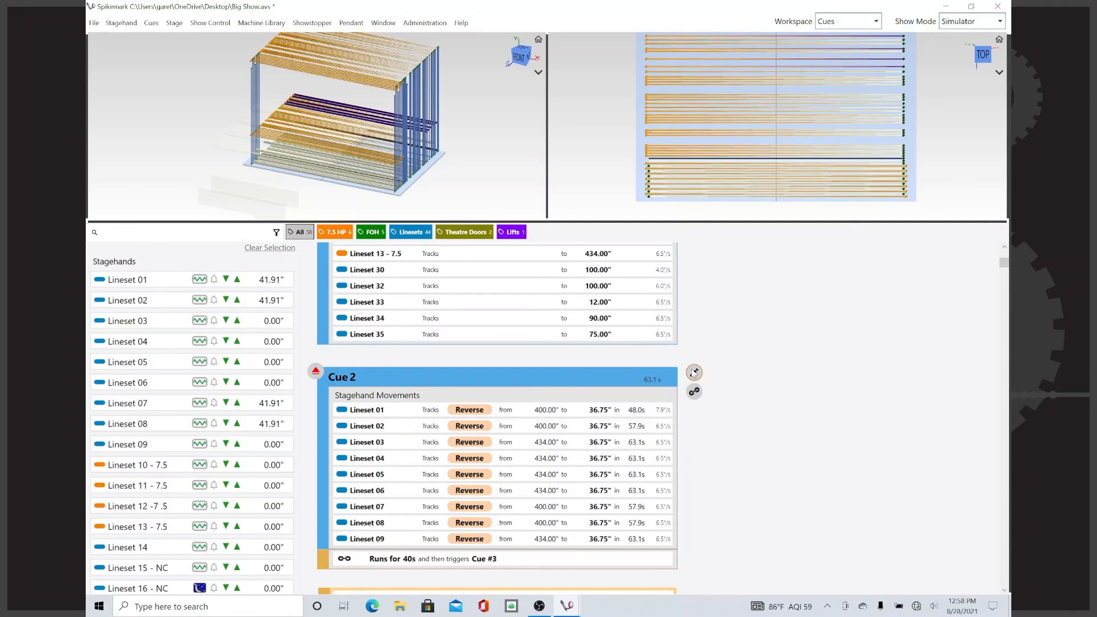
{"action": "left_click", "coordinate": [694, 373]}
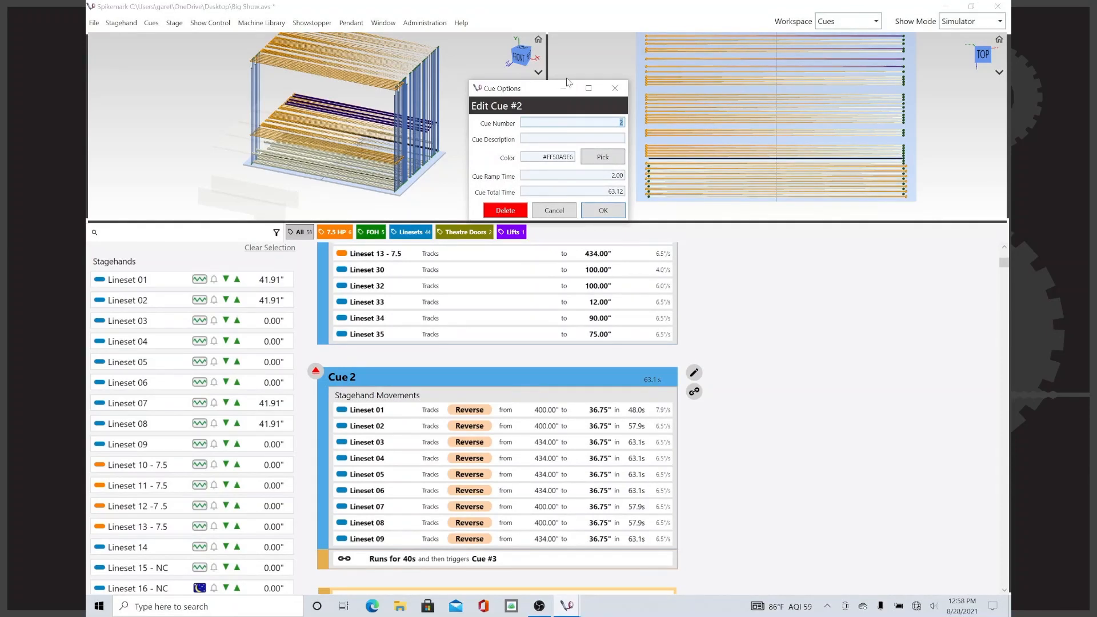
{"action": "left_click_drag", "start_coordinate": [539, 93], "coordinate": [786, 312]}
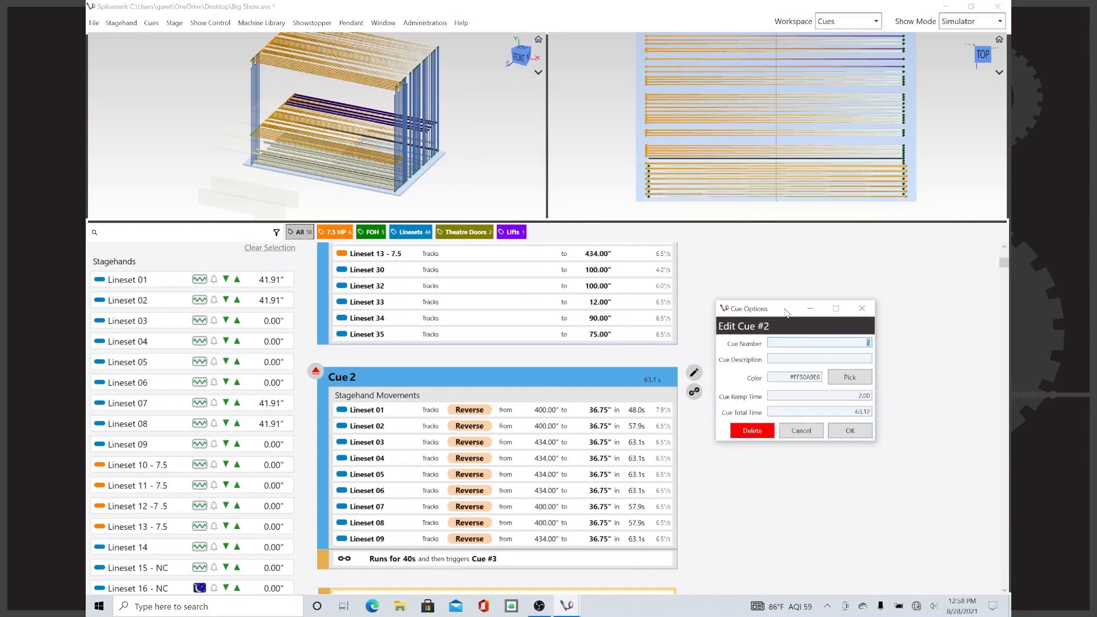
{"action": "left_click", "coordinate": [827, 359]}
{"action": "type", "text": "My cue not yours"}
{"action": "key", "text": "Tab"}
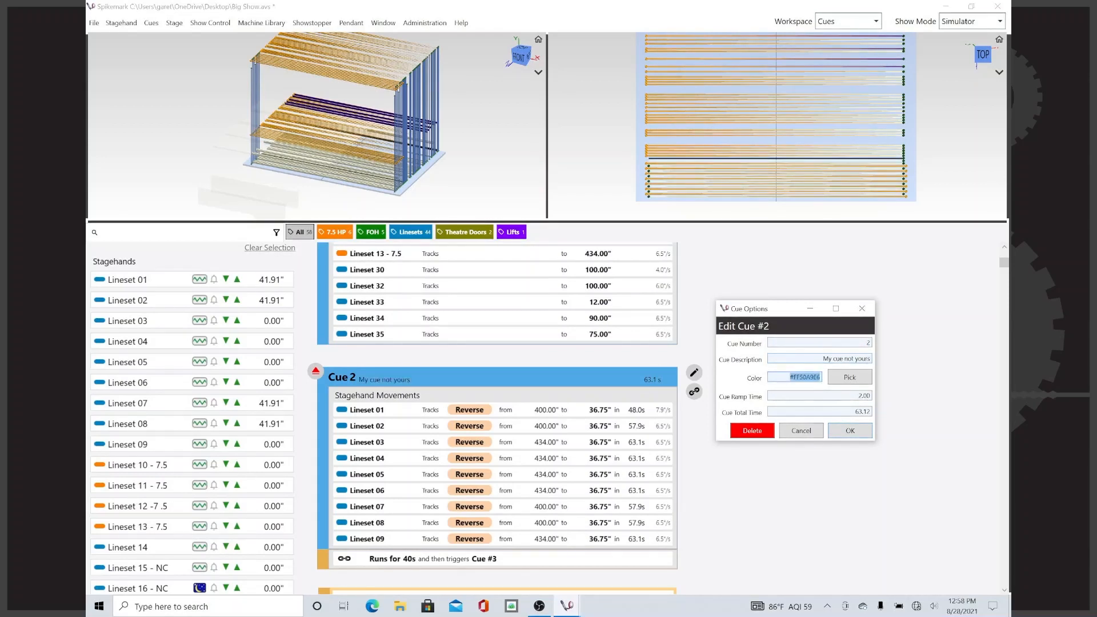
- Change Cue 2's color to the basic bright magenta
{"action": "left_click", "coordinate": [840, 378]}
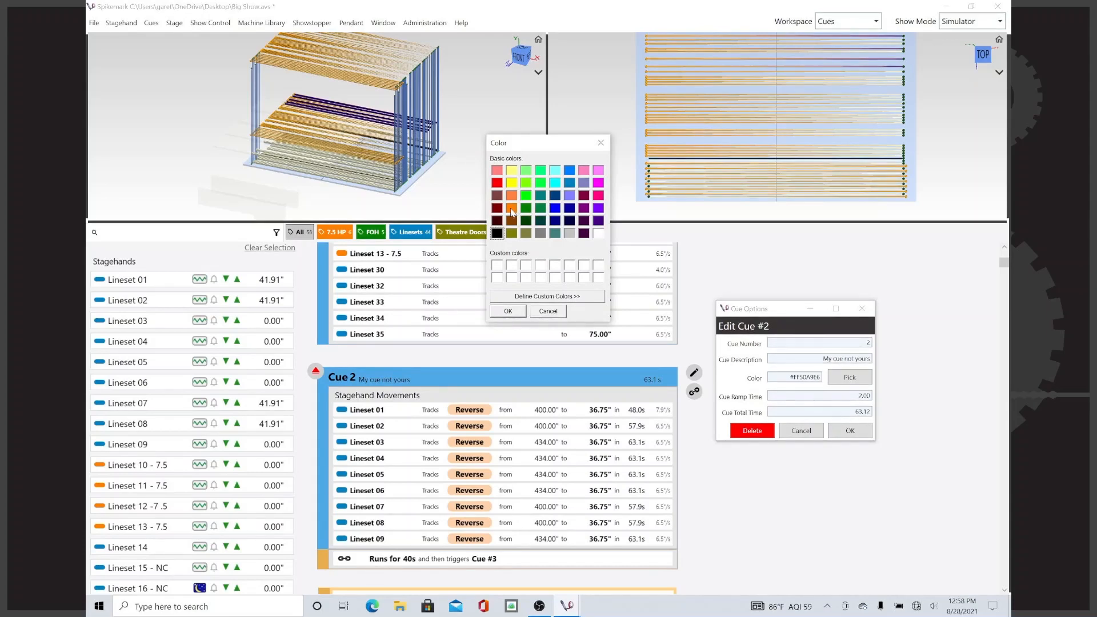
{"action": "left_click", "coordinate": [598, 195]}
{"action": "left_click", "coordinate": [599, 183]}
{"action": "left_click", "coordinate": [508, 310]}
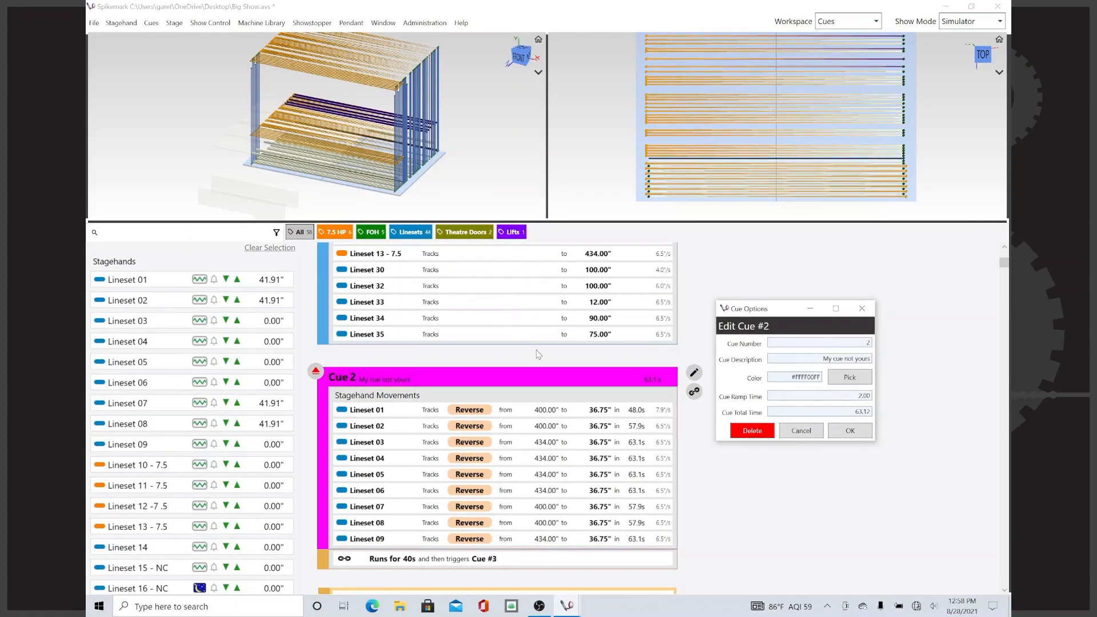
- Define a custom purple of about red 102, green 44, blue 224 and apply it as Cue 2's color
{"action": "left_click", "coordinate": [840, 375]}
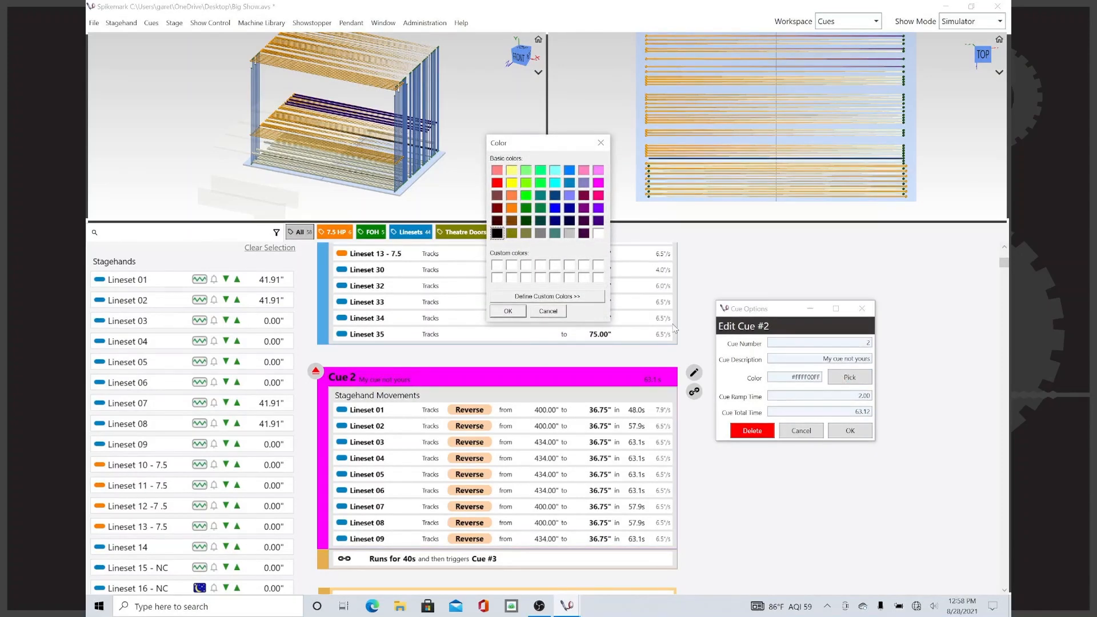
{"action": "left_click", "coordinate": [572, 297]}
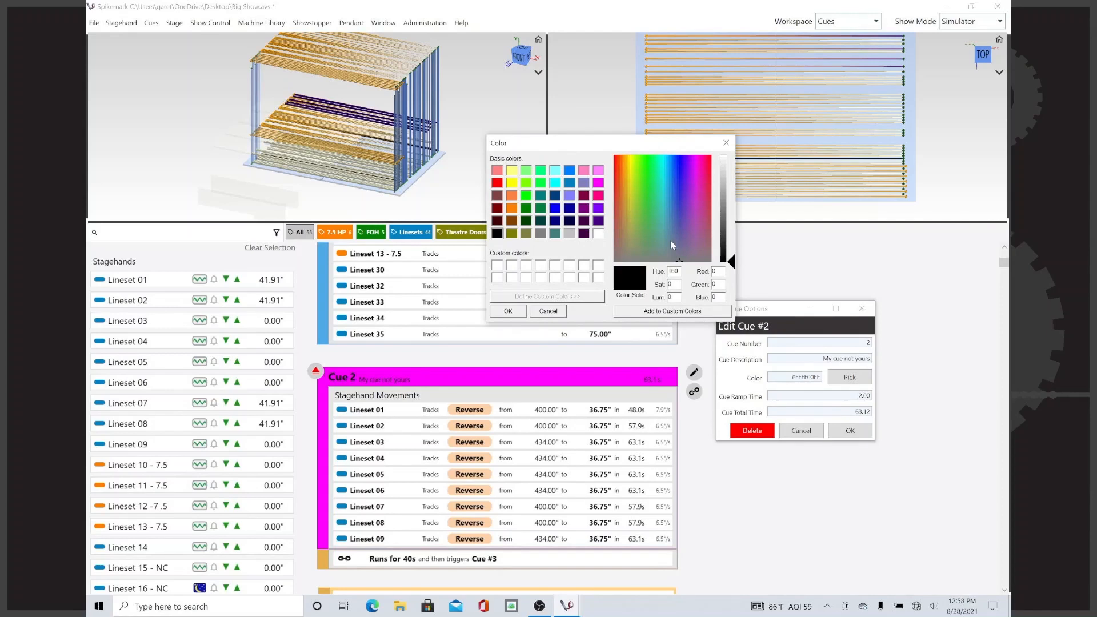
{"action": "left_click_drag", "start_coordinate": [673, 201], "coordinate": [685, 181]}
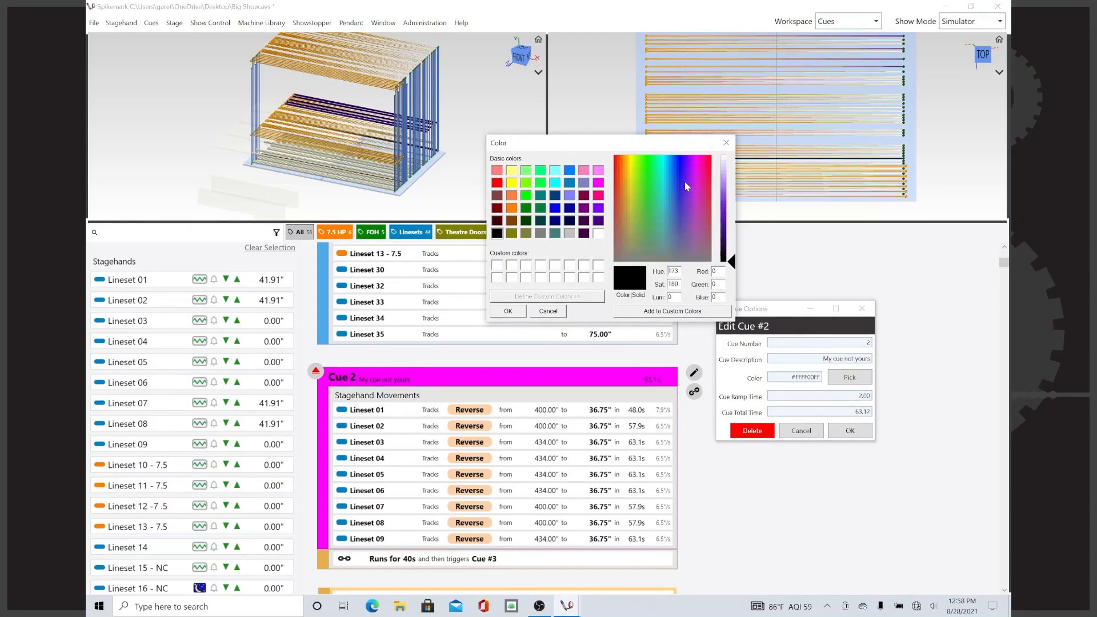
{"action": "left_click", "coordinate": [728, 206]}
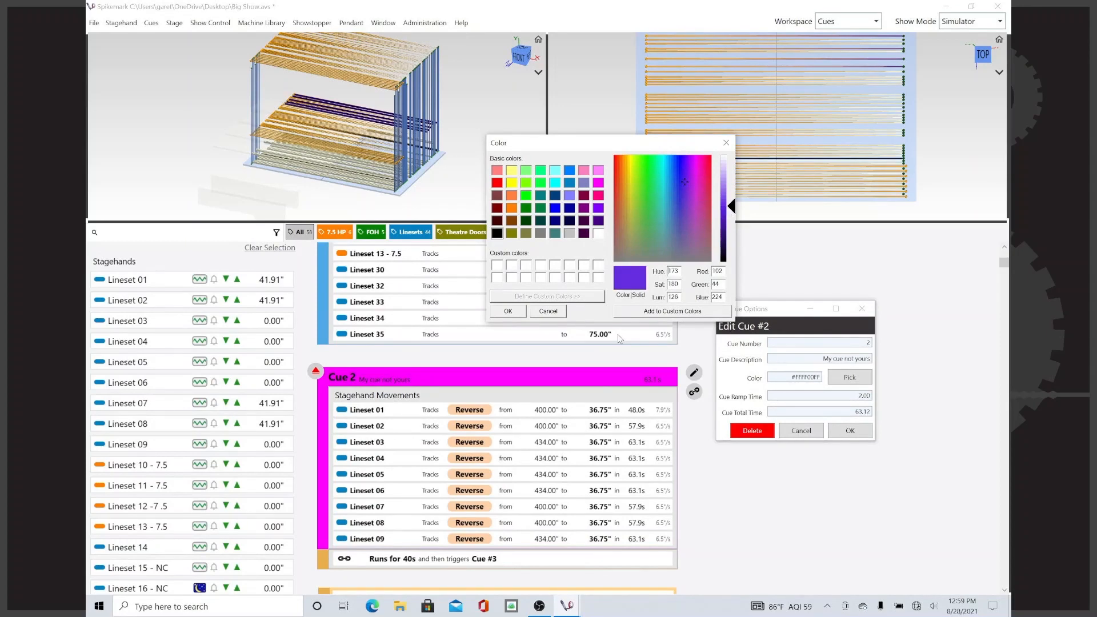
{"action": "left_click", "coordinate": [644, 309]}
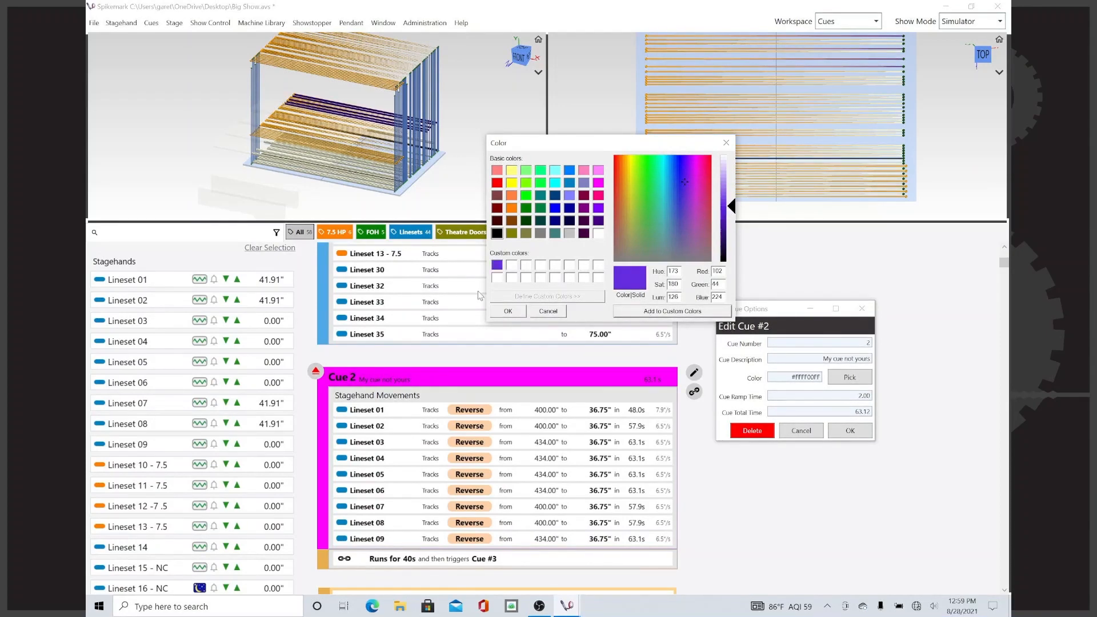
{"action": "left_click", "coordinate": [496, 265]}
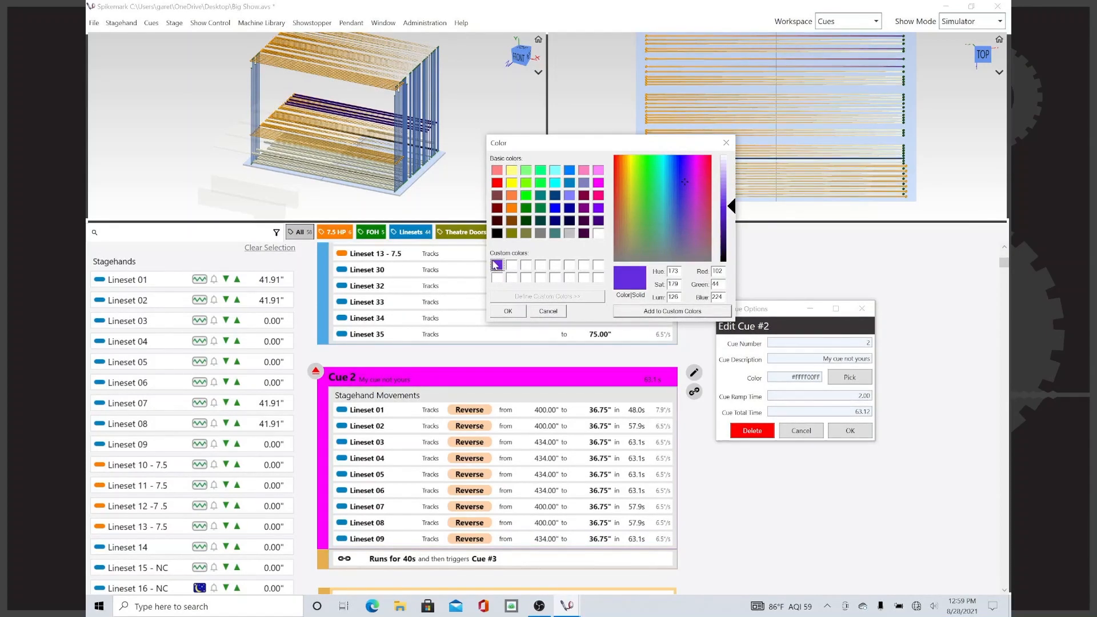
{"action": "left_click", "coordinate": [507, 312]}
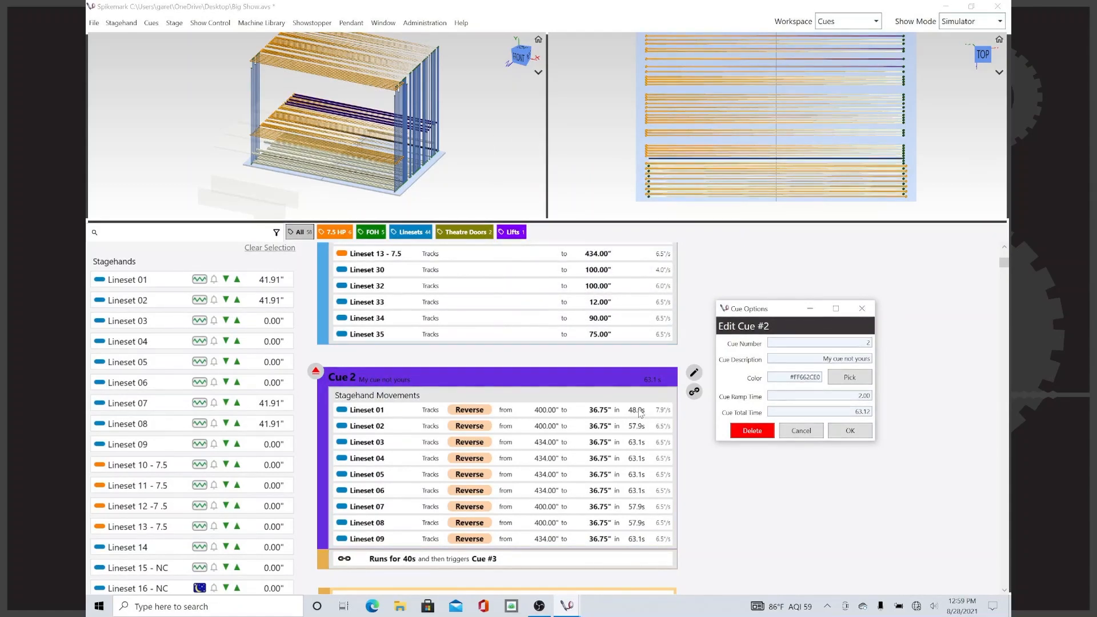
- Change Cue 2's color to the basic light pink-violet, #FFFF80FF
{"action": "left_click", "coordinate": [849, 377]}
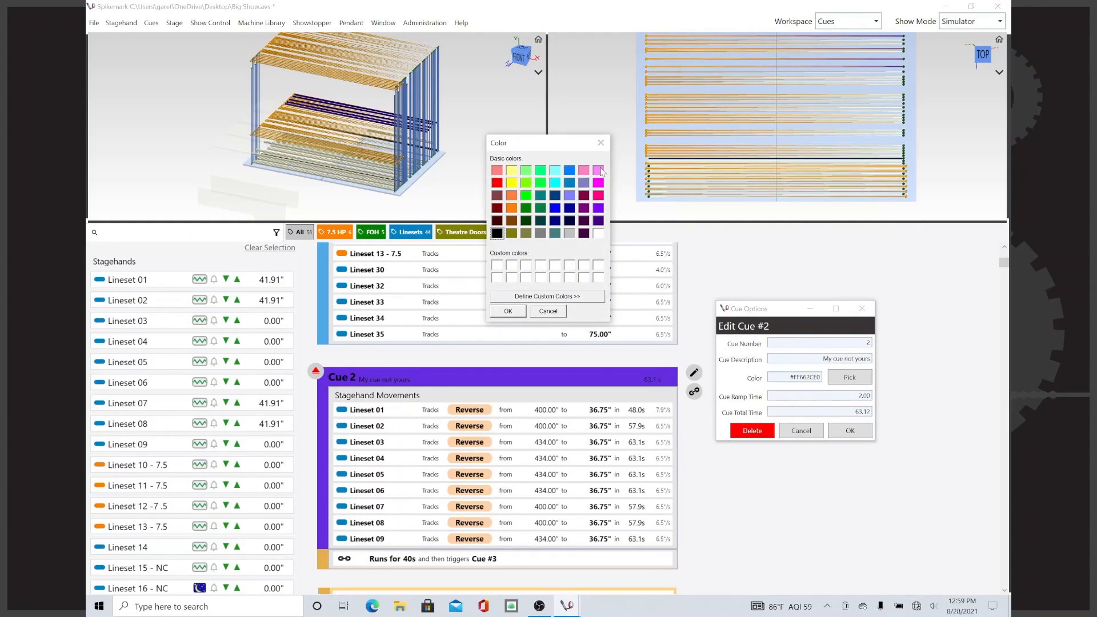
{"action": "left_click", "coordinate": [600, 171]}
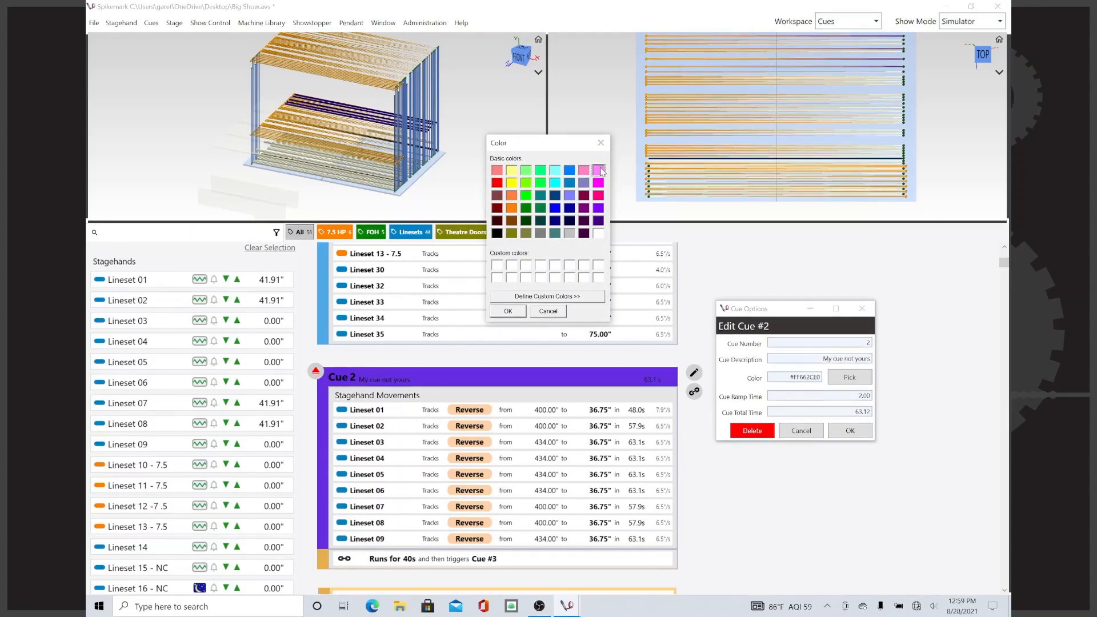
{"action": "left_click", "coordinate": [509, 311]}
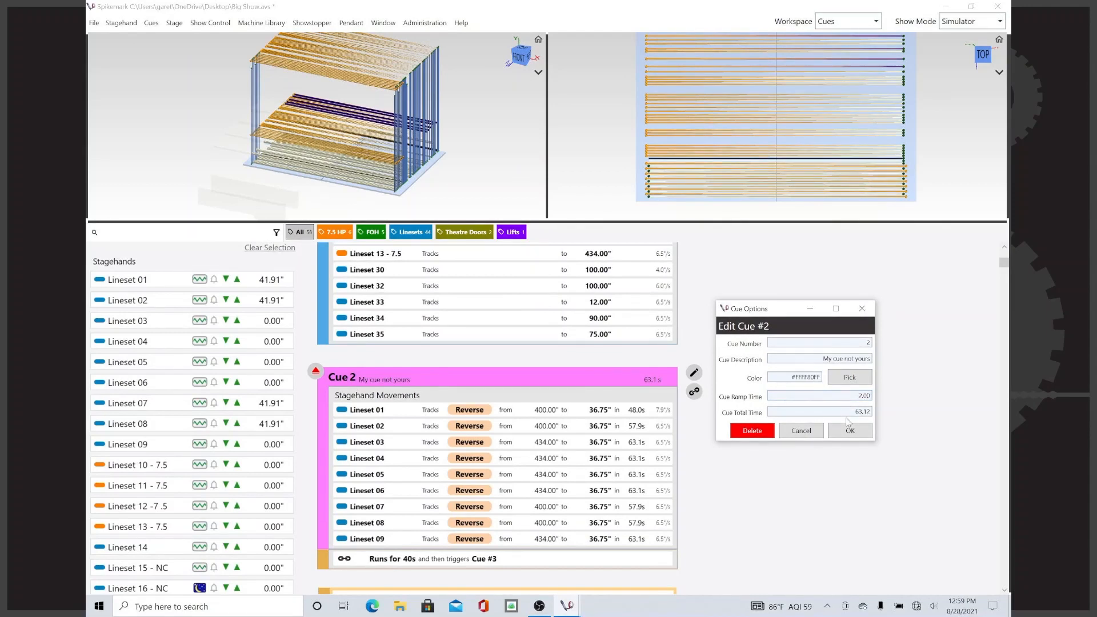
- Set Cue 2's total time to 80 seconds in its cue options
{"action": "left_click_drag", "start_coordinate": [853, 411], "coordinate": [938, 412]}
{"action": "type", "text": "80"}
{"action": "key", "text": "shift+Tab"}
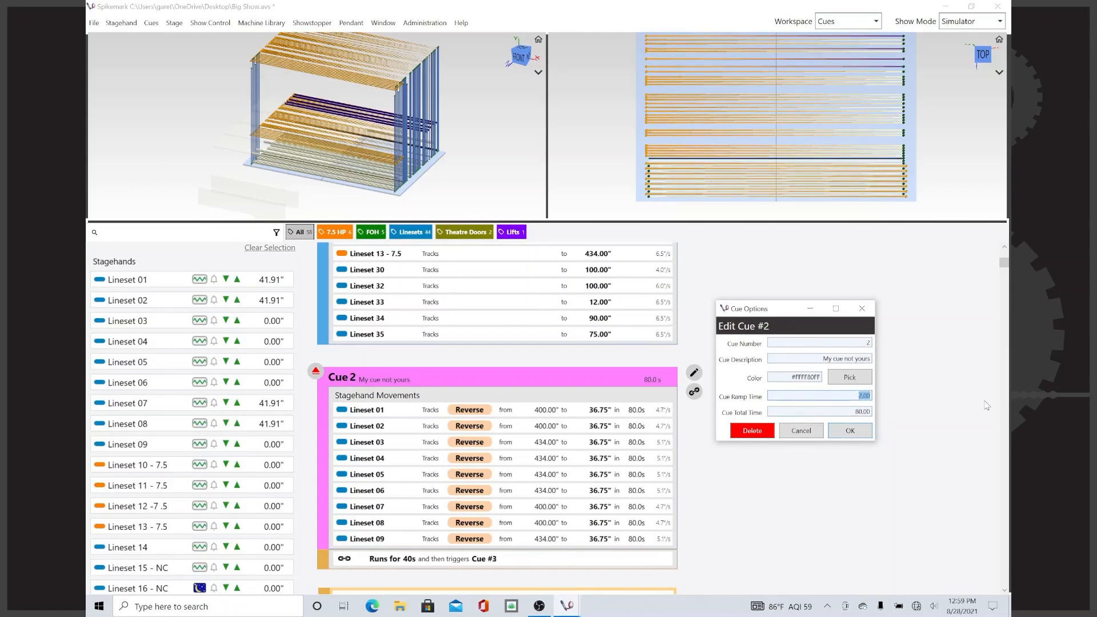
- Set Cue 2's ramp time to 3 seconds and save its cue options
{"action": "type", "text": "3"}
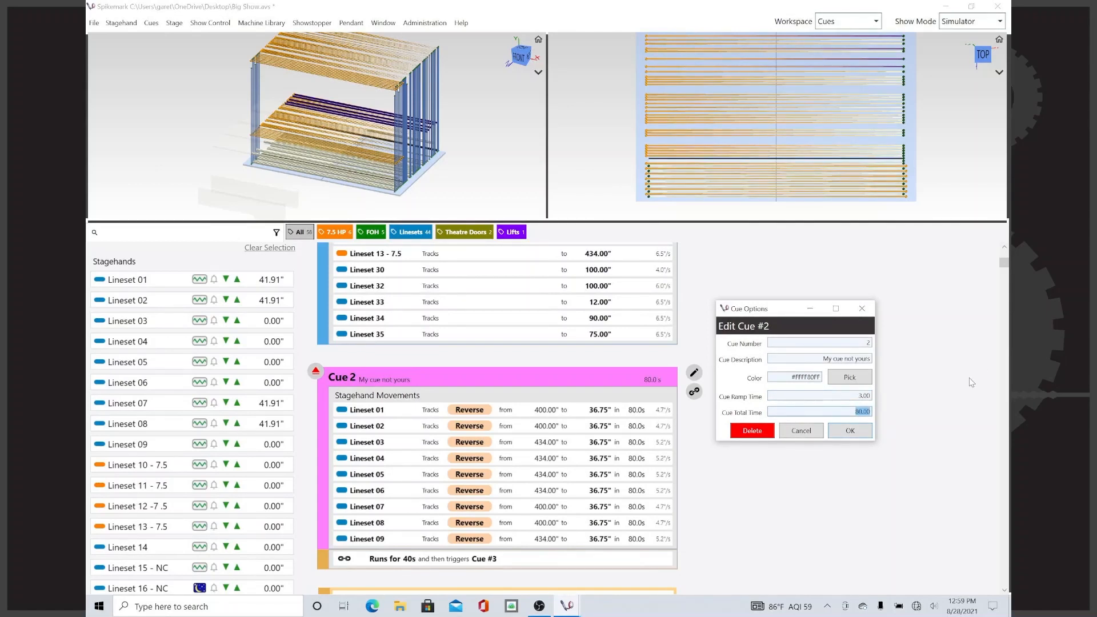
{"action": "left_click", "coordinate": [851, 432]}
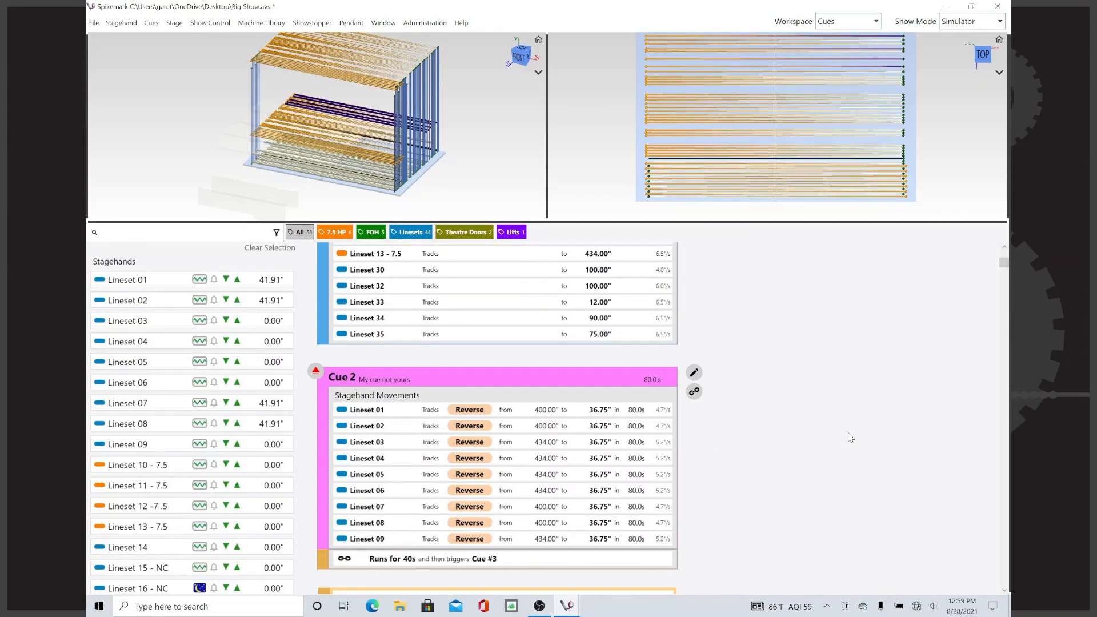
- Review Cue 2's stagehand movements, its link to Cue 3 and the cues that follow
{"action": "scroll", "coordinate": [851, 438], "scroll_direction": "down", "scroll_amount": 4}
{"action": "scroll", "coordinate": [850, 438], "scroll_direction": "up", "scroll_amount": 4}
{"action": "scroll", "coordinate": [850, 438], "scroll_direction": "down", "scroll_amount": 4}
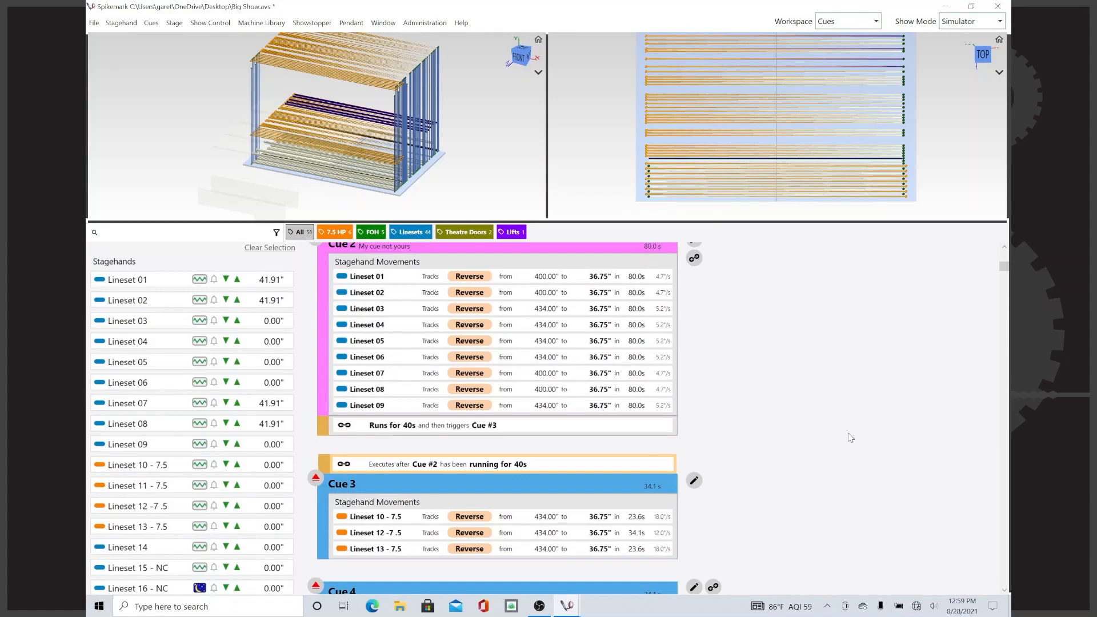
{"action": "scroll", "coordinate": [851, 437], "scroll_direction": "down", "scroll_amount": 1}
{"action": "scroll", "coordinate": [850, 438], "scroll_direction": "up", "scroll_amount": 6}
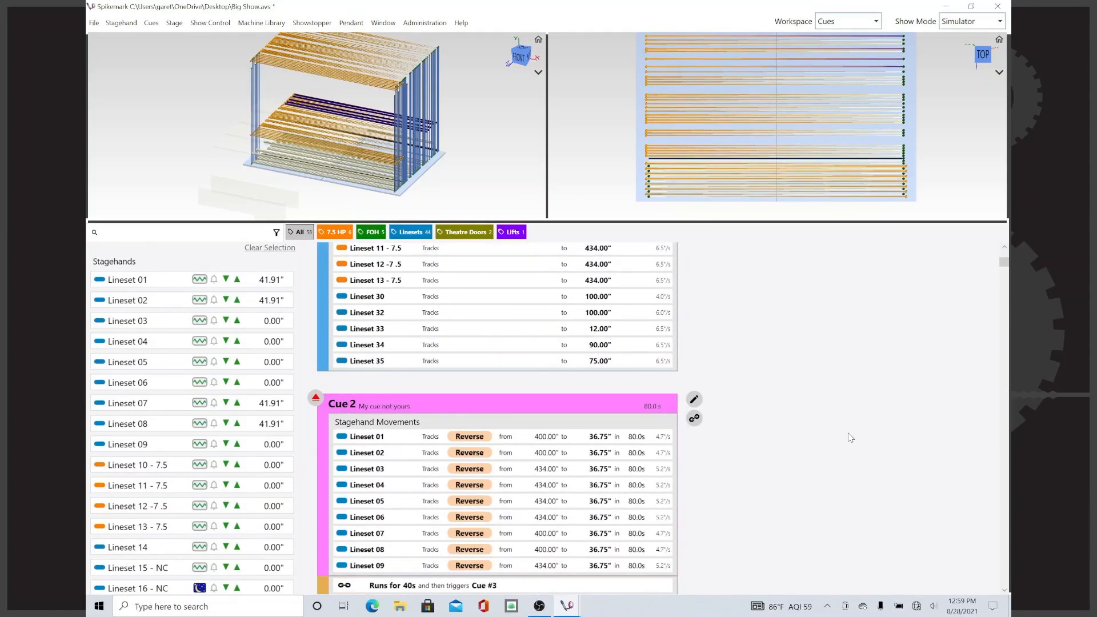
{"action": "scroll", "coordinate": [850, 438], "scroll_direction": "down", "scroll_amount": 6}
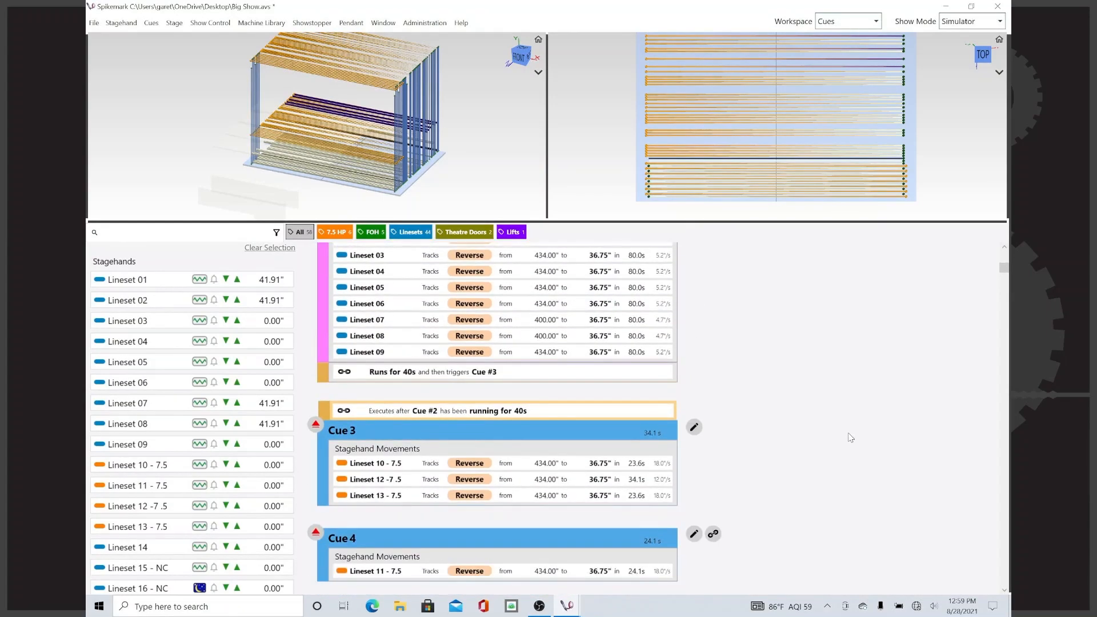
{"action": "scroll", "coordinate": [850, 438], "scroll_direction": "up", "scroll_amount": 5}
{"action": "scroll", "coordinate": [851, 438], "scroll_direction": "down", "scroll_amount": 7}
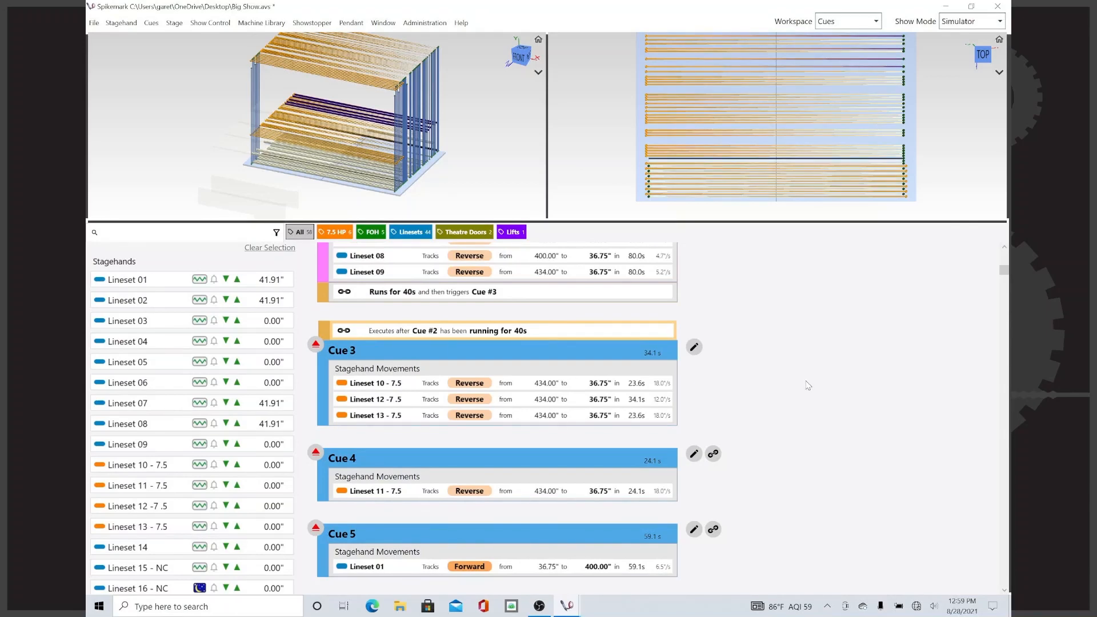
{"action": "scroll", "coordinate": [809, 385], "scroll_direction": "up", "scroll_amount": 3}
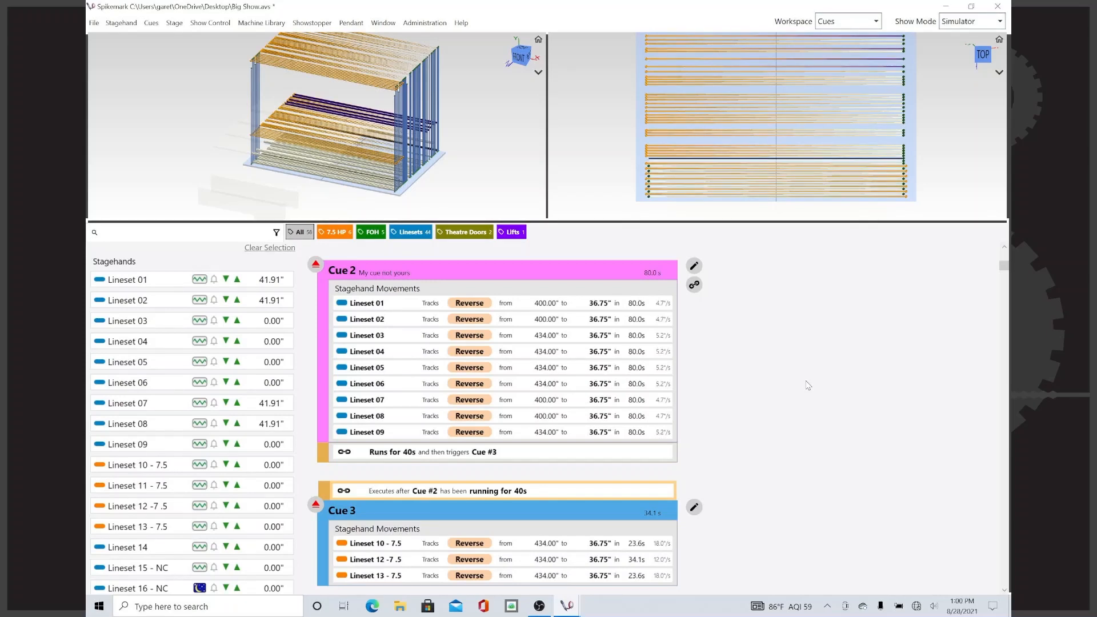
{"action": "left_click_drag", "start_coordinate": [582, 305], "coordinate": [378, 302]}
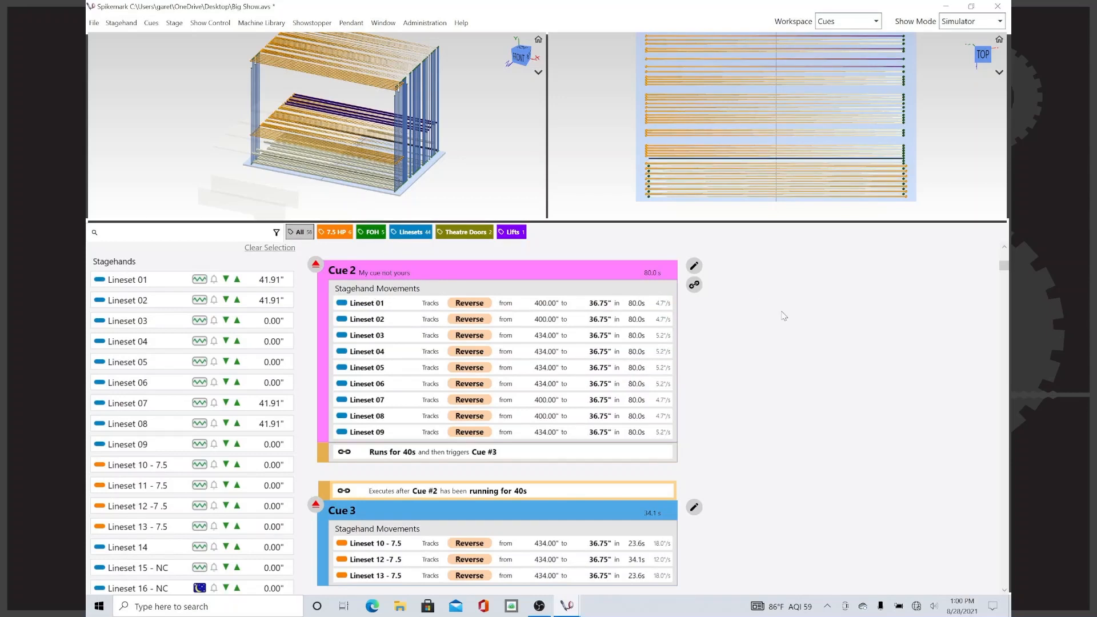
- Collapse the stage model views to enlarge the cue list, and examine the positions, times and speeds across the cues
{"action": "double_click", "coordinate": [788, 223]}
{"action": "scroll", "coordinate": [781, 215], "scroll_direction": "up", "scroll_amount": 5}
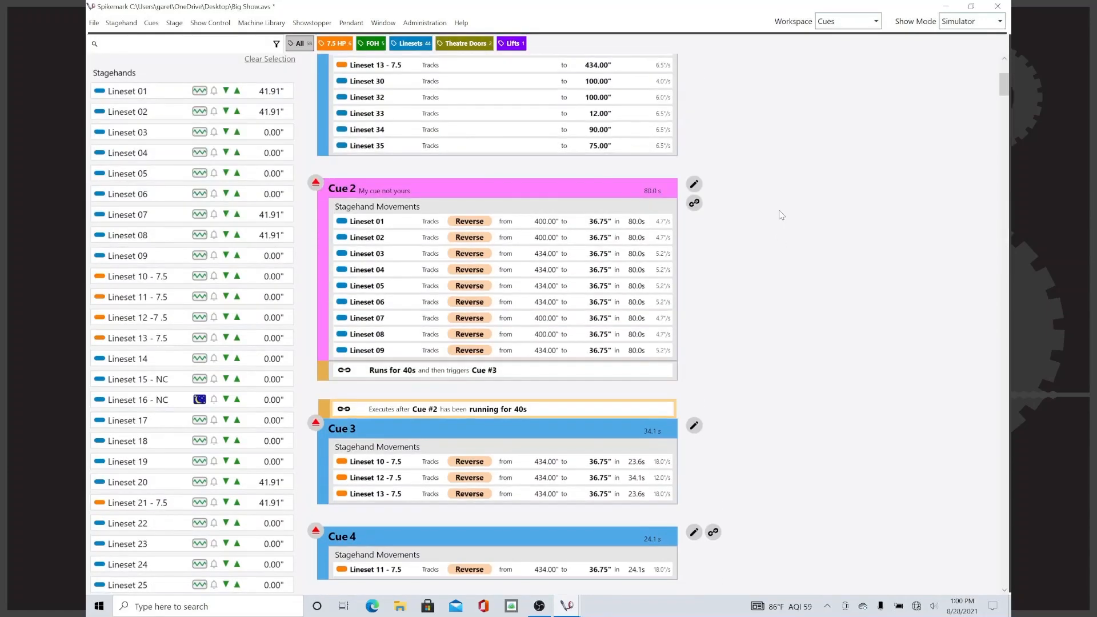
{"action": "left_click_drag", "start_coordinate": [336, 455], "coordinate": [611, 468]}
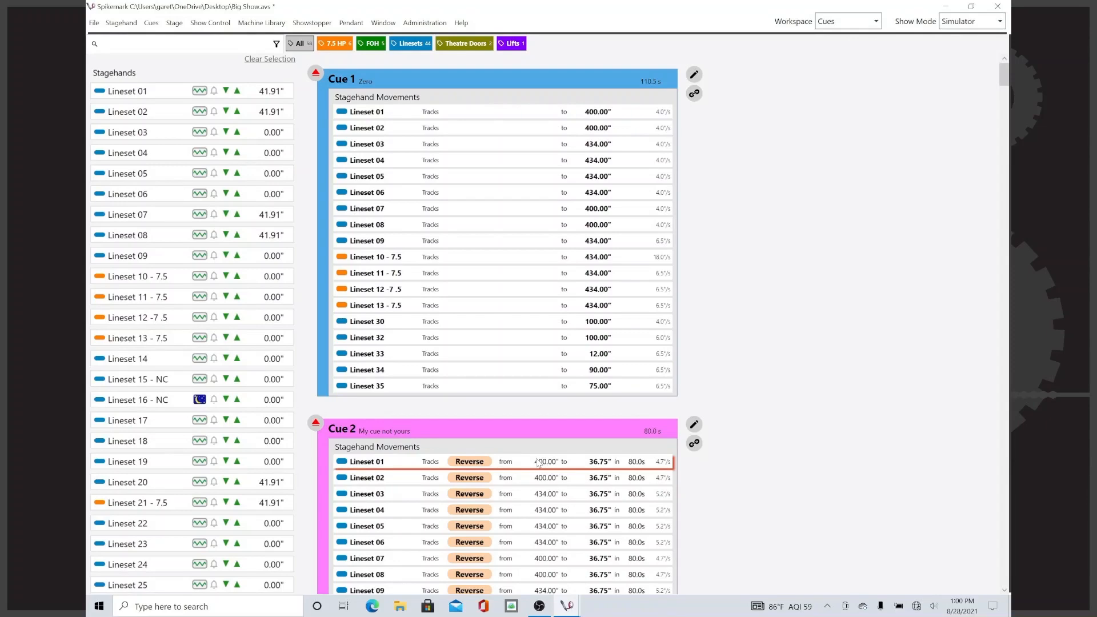
{"action": "scroll", "coordinate": [539, 463], "scroll_direction": "down", "scroll_amount": 8}
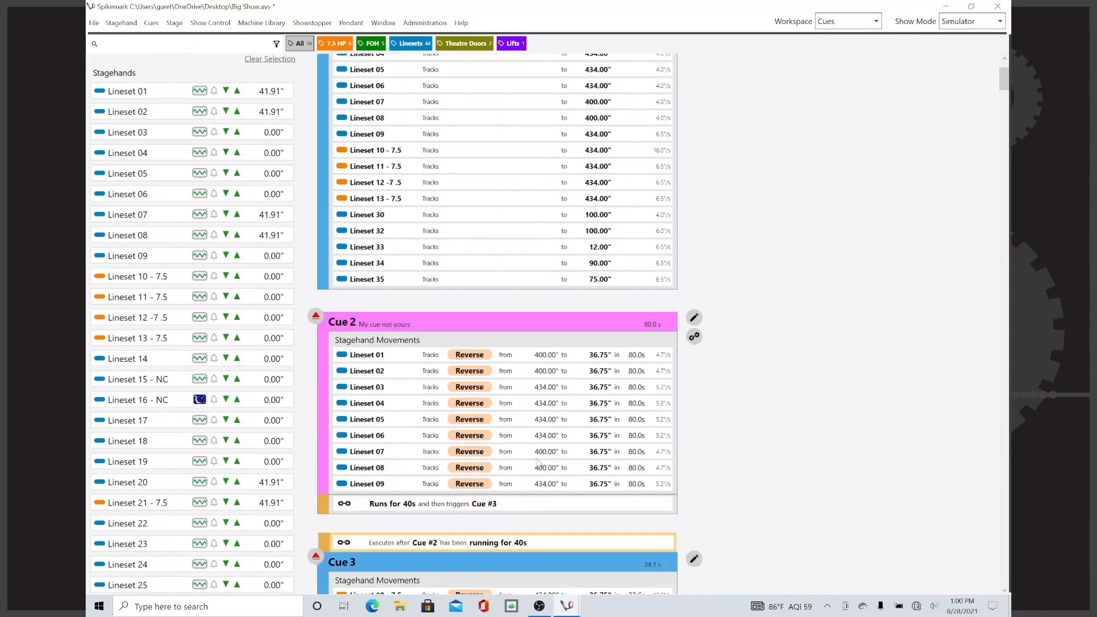
{"action": "scroll", "coordinate": [539, 463], "scroll_direction": "up", "scroll_amount": 3}
{"action": "scroll", "coordinate": [539, 463], "scroll_direction": "up", "scroll_amount": 1}
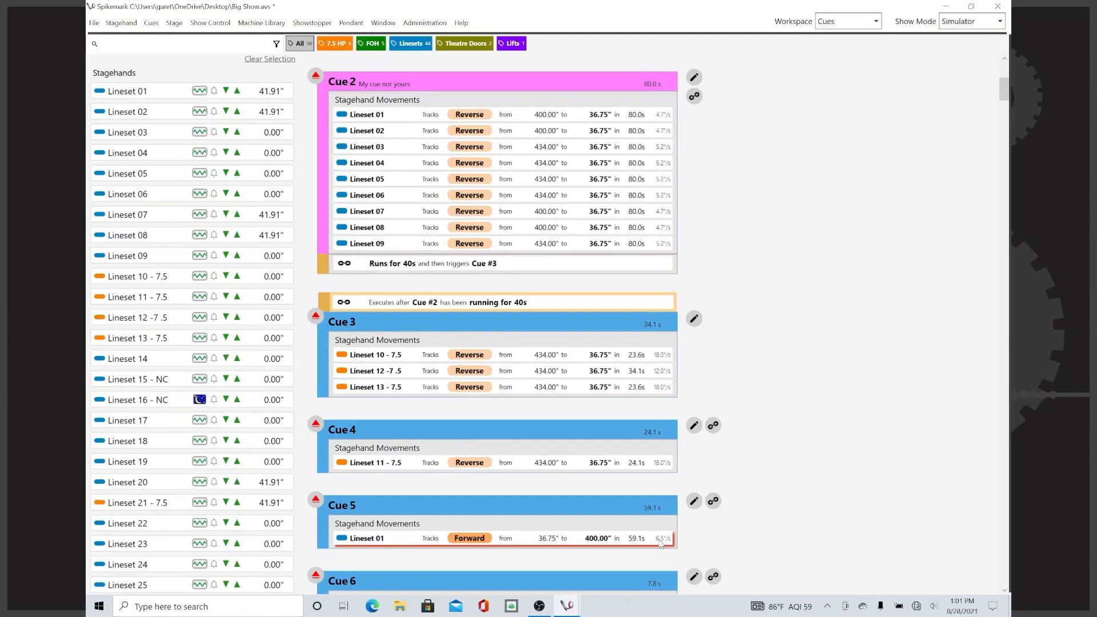
{"action": "scroll", "coordinate": [661, 543], "scroll_direction": "up", "scroll_amount": 2}
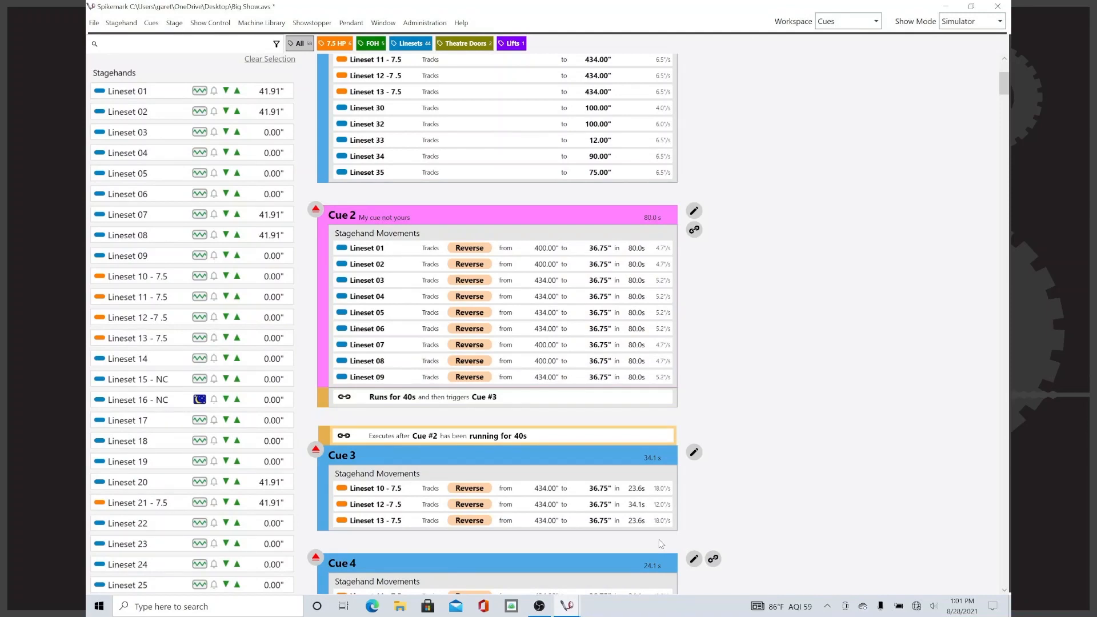
{"action": "scroll", "coordinate": [661, 544], "scroll_direction": "down", "scroll_amount": 5}
{"action": "scroll", "coordinate": [661, 544], "scroll_direction": "up", "scroll_amount": 8}
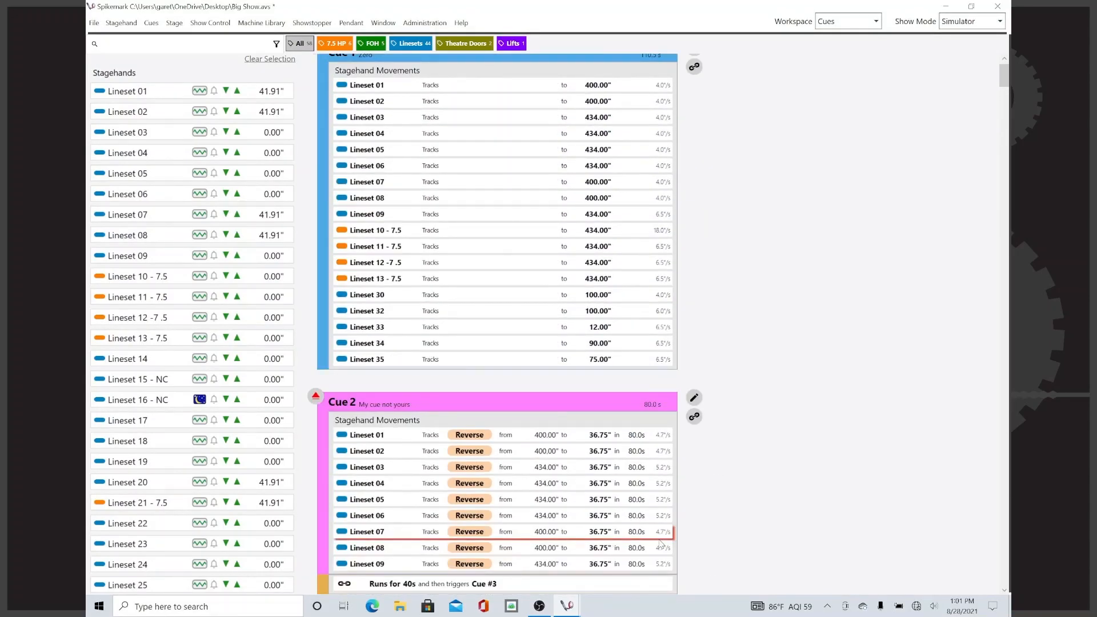
{"action": "scroll", "coordinate": [661, 544], "scroll_direction": "up", "scroll_amount": 1}
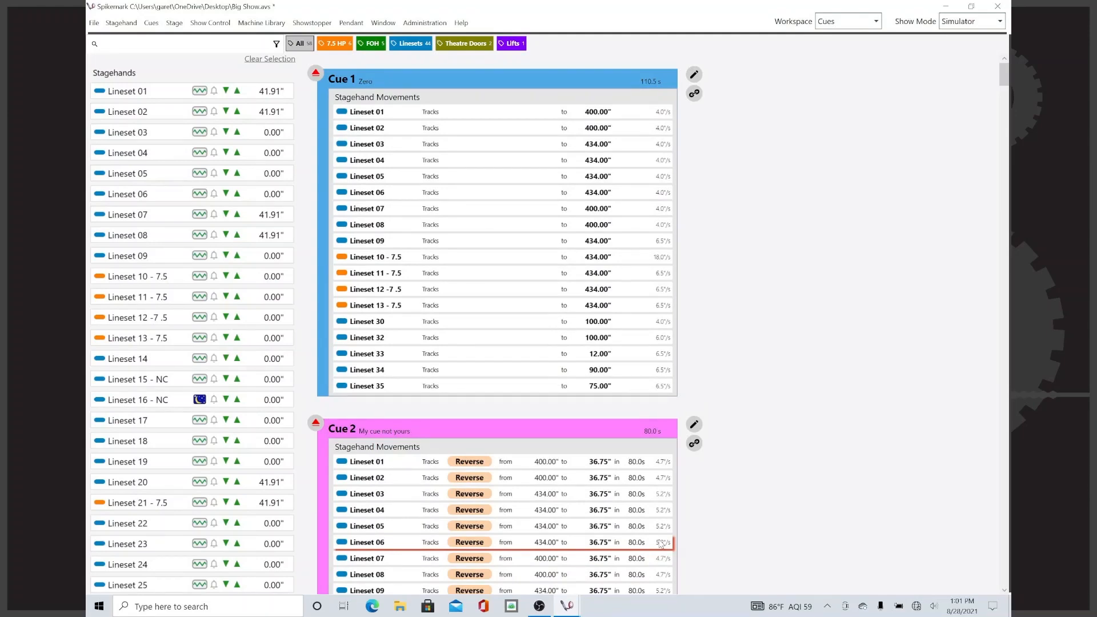
{"action": "scroll", "coordinate": [661, 545], "scroll_direction": "down", "scroll_amount": 5}
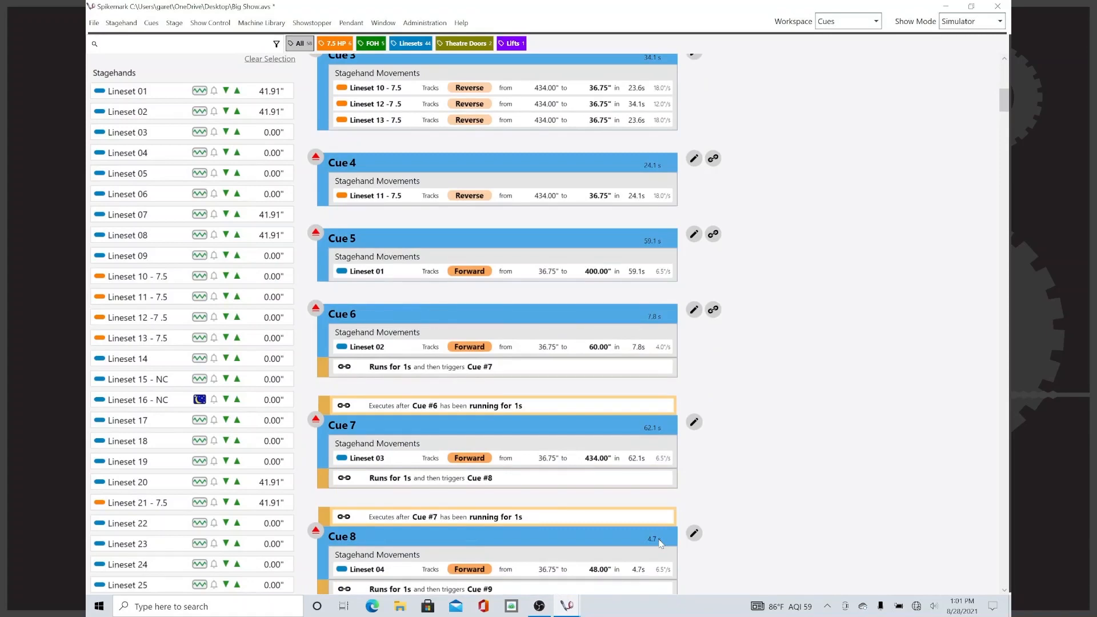
{"action": "scroll", "coordinate": [661, 544], "scroll_direction": "up", "scroll_amount": 5}
{"action": "scroll", "coordinate": [661, 544], "scroll_direction": "up", "scroll_amount": 3}
{"action": "scroll", "coordinate": [662, 544], "scroll_direction": "down", "scroll_amount": 2}
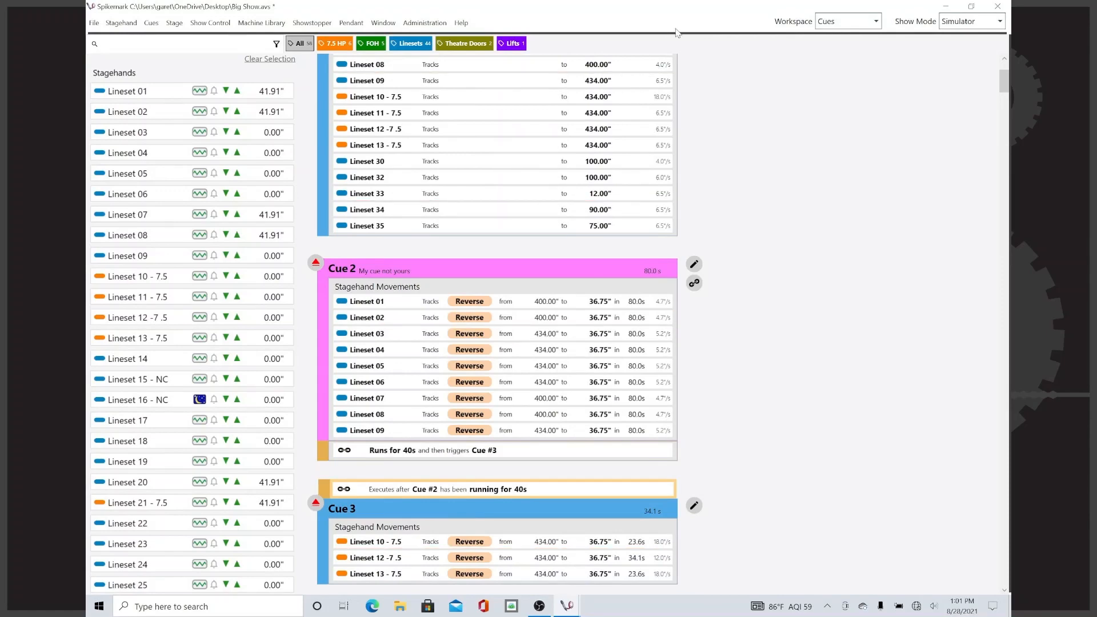
- Restore the stage model views above the cue list and load Cue 1
{"action": "left_click_drag", "start_coordinate": [675, 33], "coordinate": [720, 223]}
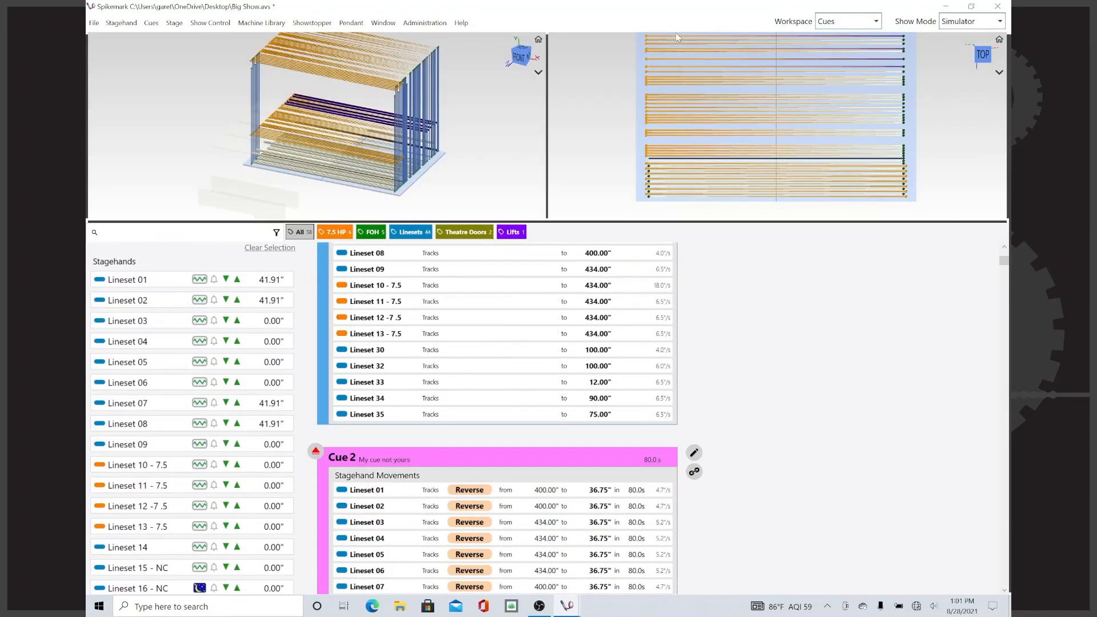
{"action": "scroll", "coordinate": [750, 308], "scroll_direction": "up", "scroll_amount": 3}
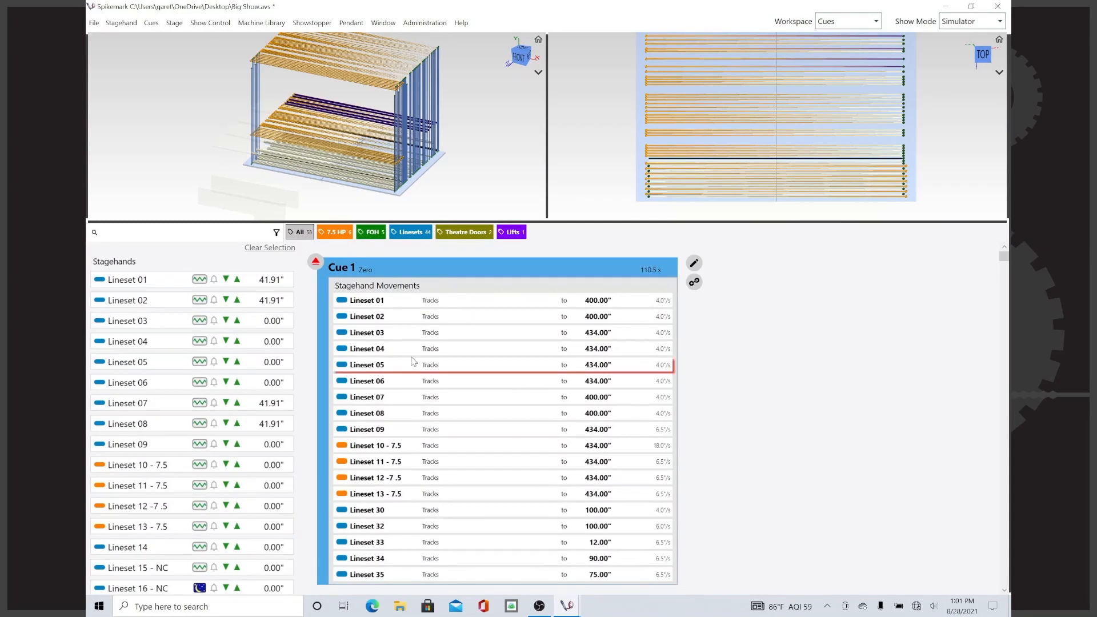
{"action": "left_click", "coordinate": [316, 262]}
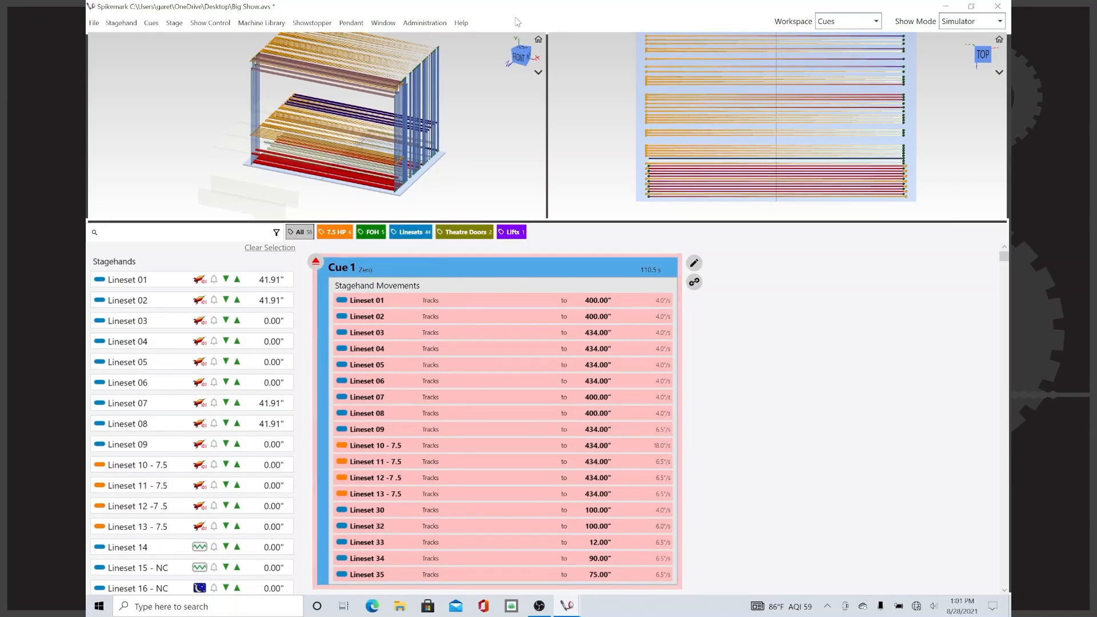
- Inspect Cue 1's highlighted linesets and their target positions up close from a rotated angle in the 3D stage view
{"action": "mouse_move", "coordinate": [527, 56]}
{"action": "left_mouse_down"}
{"action": "mouse_move", "coordinate": [509, 59]}
{"action": "mouse_move", "coordinate": [530, 57]}
{"action": "left_mouse_up"}
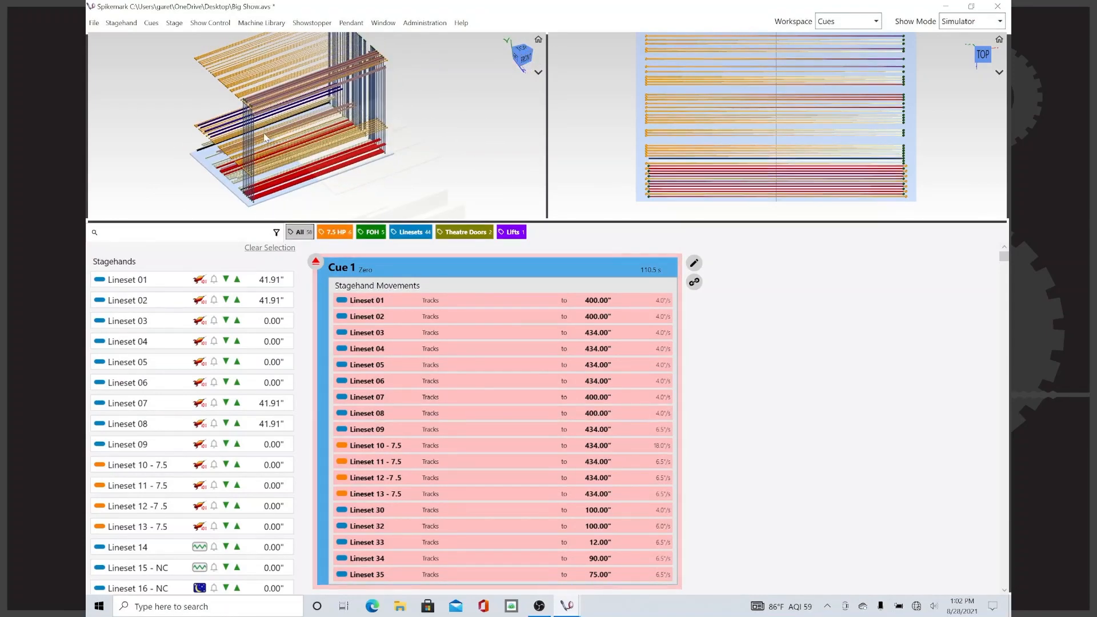
{"action": "scroll", "coordinate": [201, 68], "scroll_direction": "up", "scroll_amount": 3}
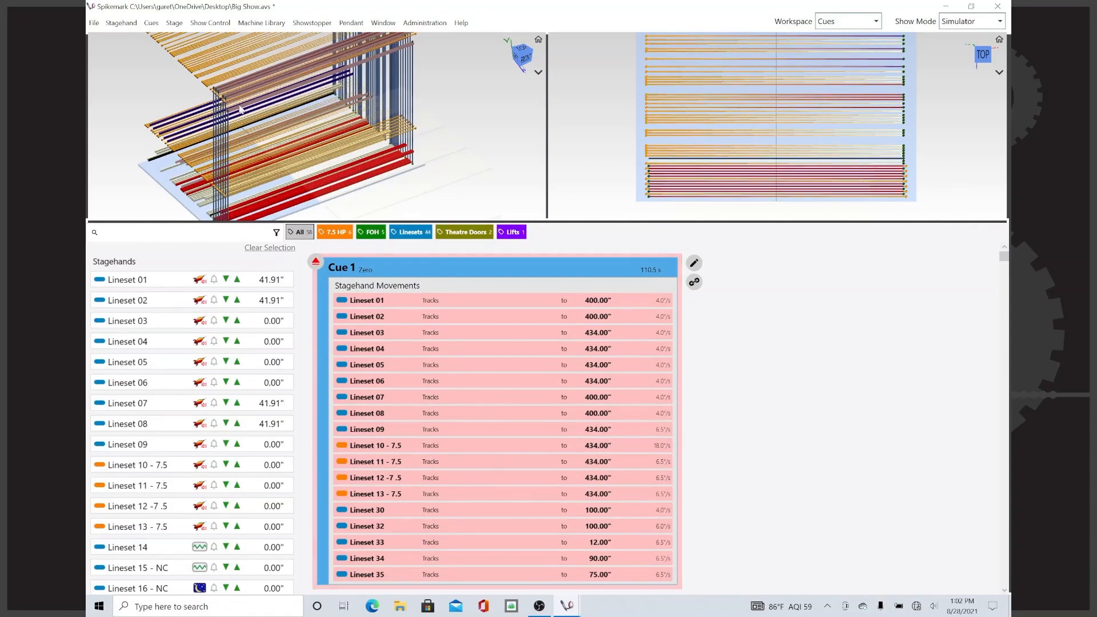
{"action": "scroll", "coordinate": [240, 122], "scroll_direction": "up", "scroll_amount": 5}
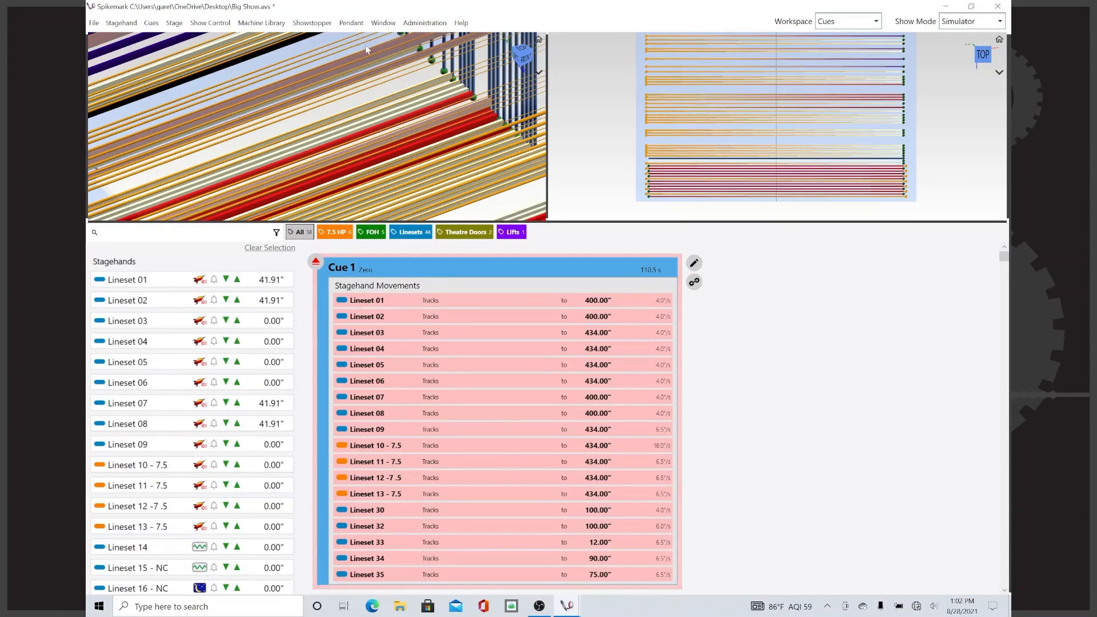
{"action": "left_click_drag", "start_coordinate": [312, 90], "coordinate": [328, 195]}
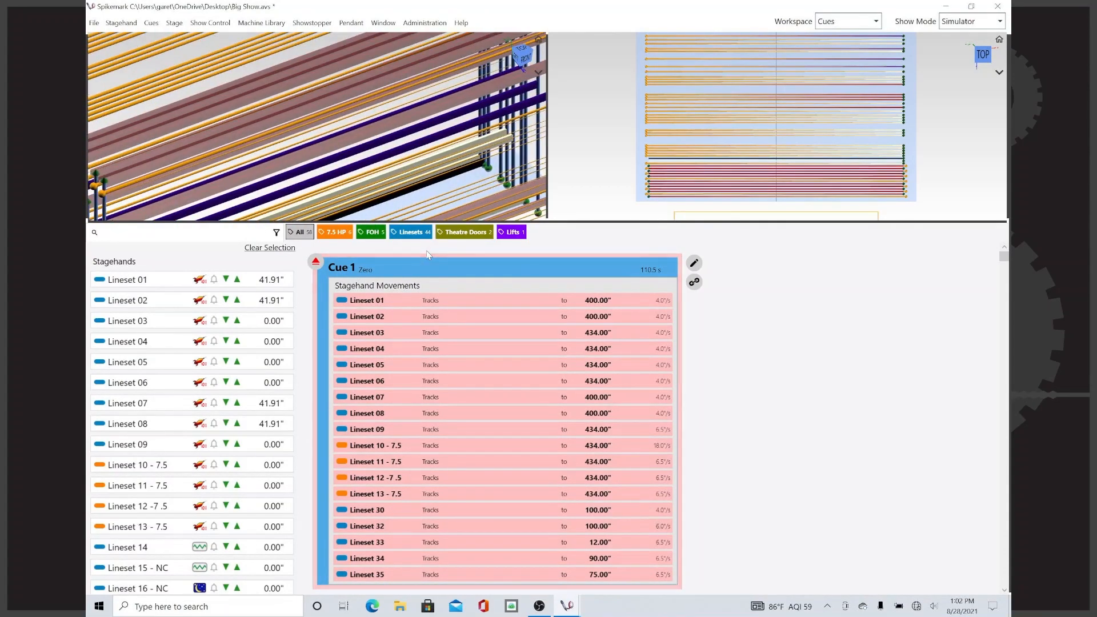
{"action": "right_click", "coordinate": [507, 266]}
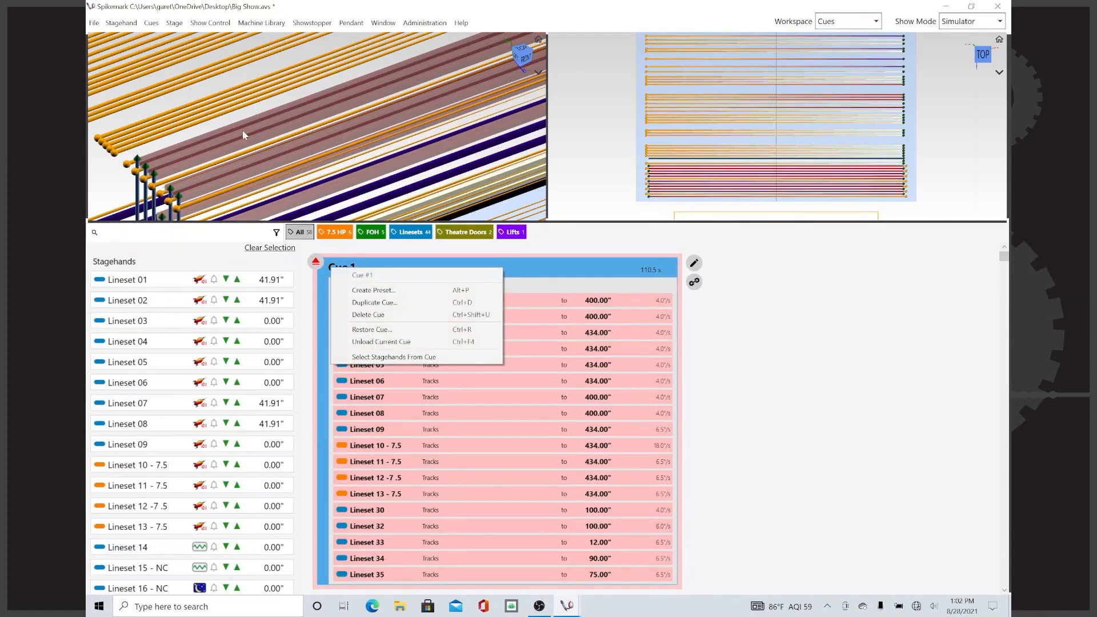
{"action": "left_click", "coordinate": [348, 138]}
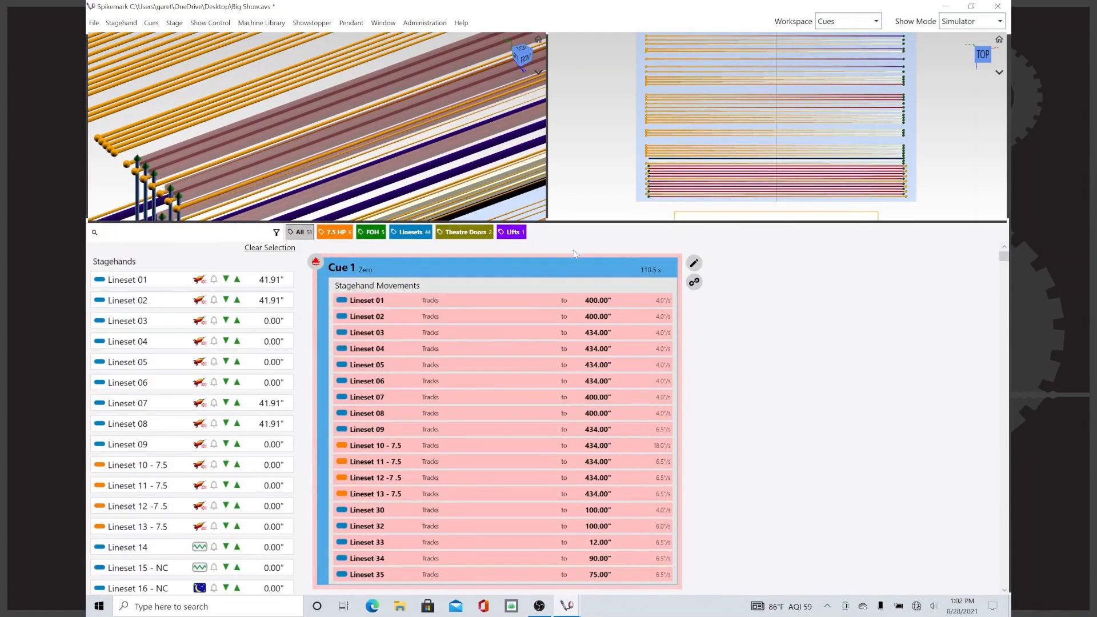
{"action": "scroll", "coordinate": [466, 174], "scroll_direction": "down", "scroll_amount": 5}
{"action": "scroll", "coordinate": [466, 174], "scroll_direction": "down", "scroll_amount": 1}
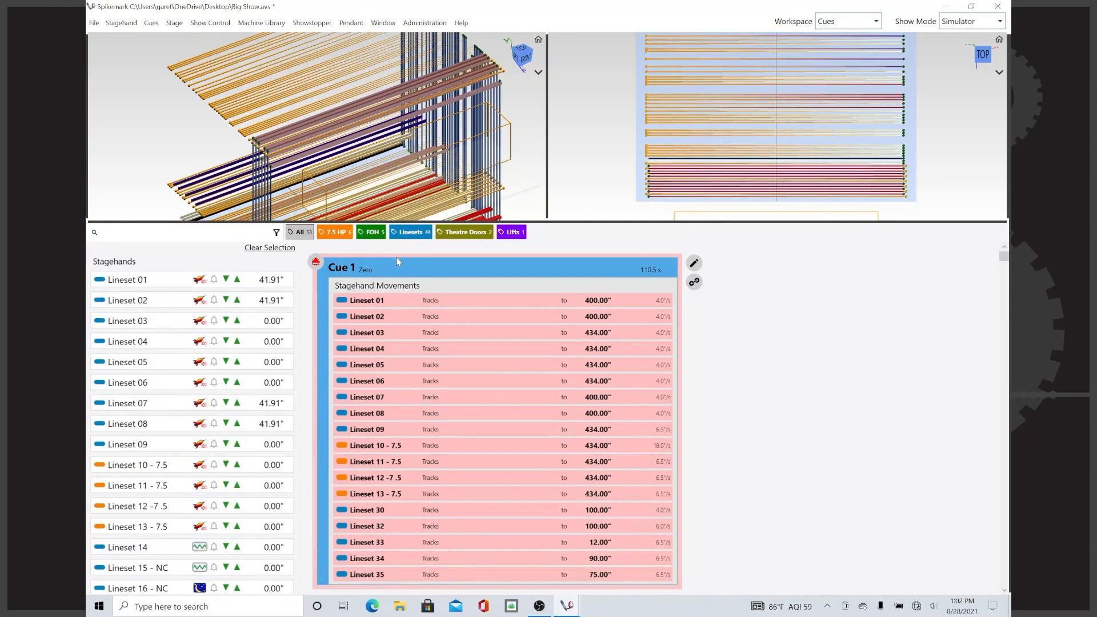
- Switch the 3D stage view to the Left orientation and frame the full height of the linesets
{"action": "left_click", "coordinate": [524, 59]}
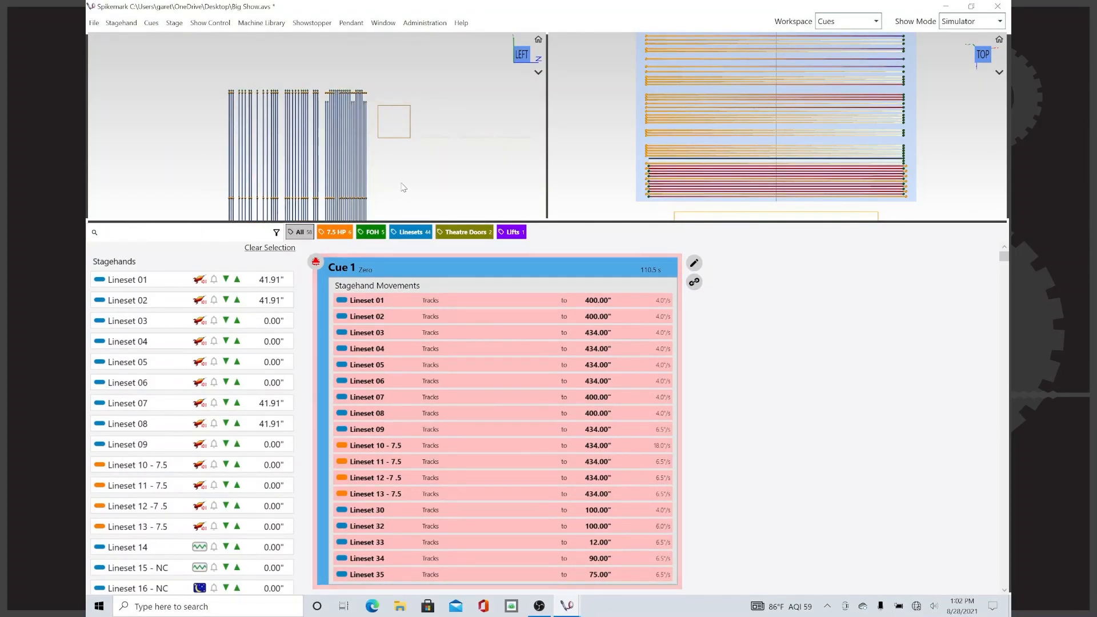
{"action": "scroll", "coordinate": [403, 185], "scroll_direction": "down", "scroll_amount": 1}
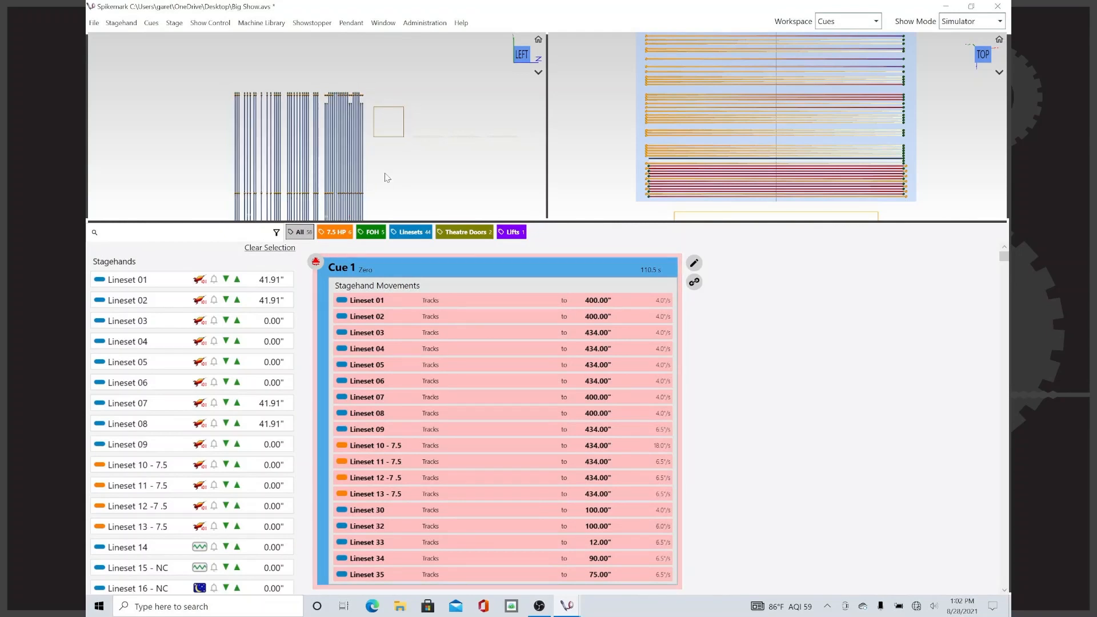
{"action": "left_click_drag", "start_coordinate": [385, 174], "coordinate": [413, 64]}
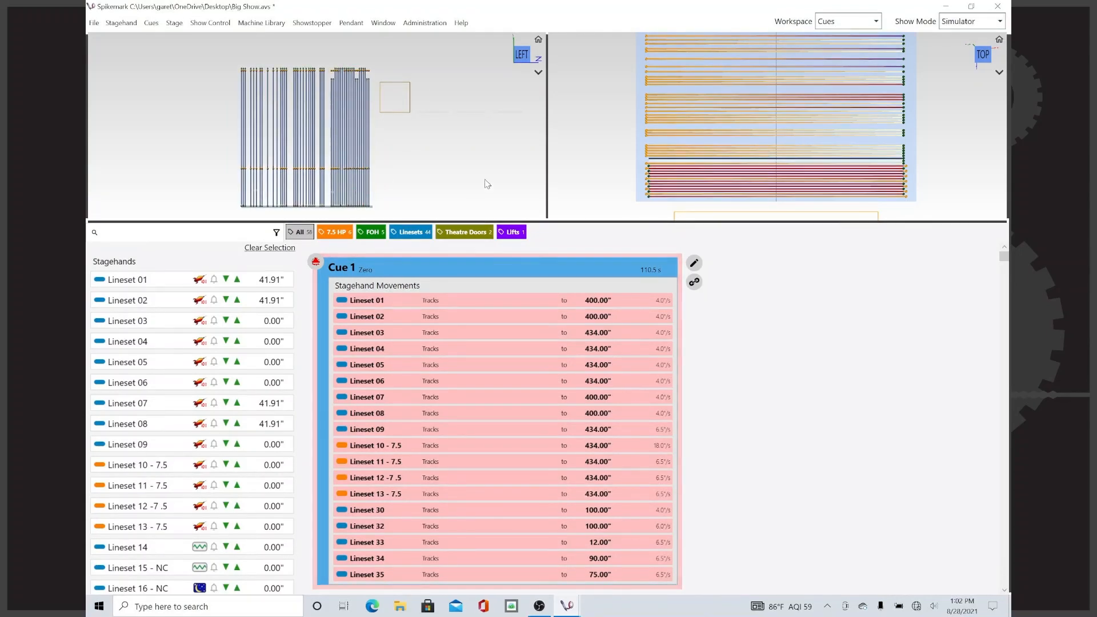
- Expand the docked stagehand properties and cue control area, and briefly open a separate Stagehand Properties window
{"action": "left_click_drag", "start_coordinate": [1008, 345], "coordinate": [839, 345]}
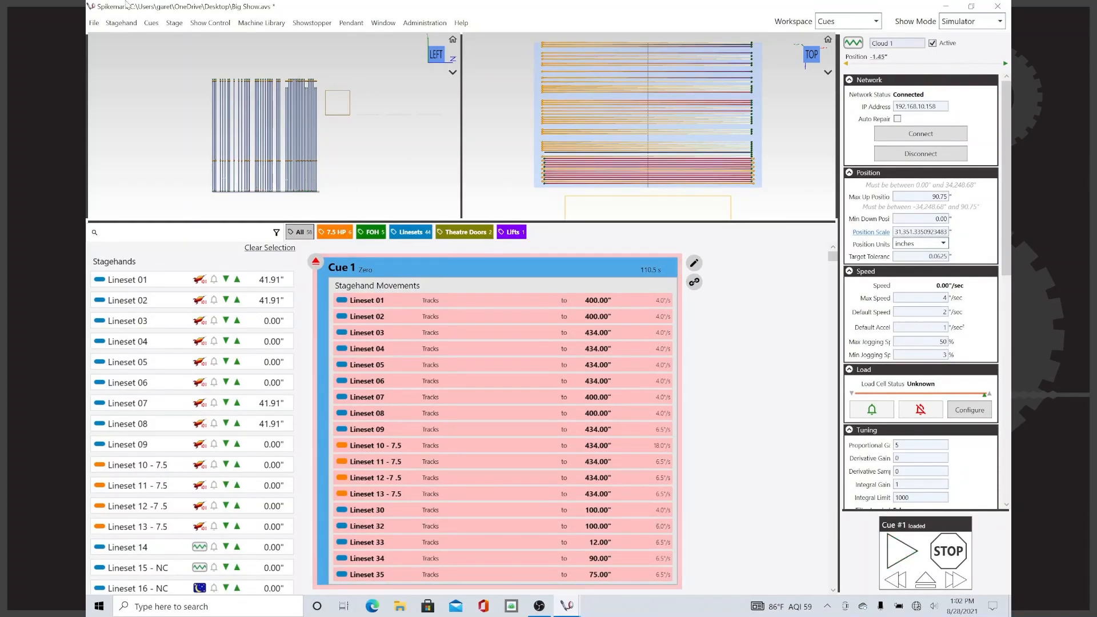
{"action": "left_click", "coordinate": [150, 23]}
{"action": "left_click", "coordinate": [382, 23]}
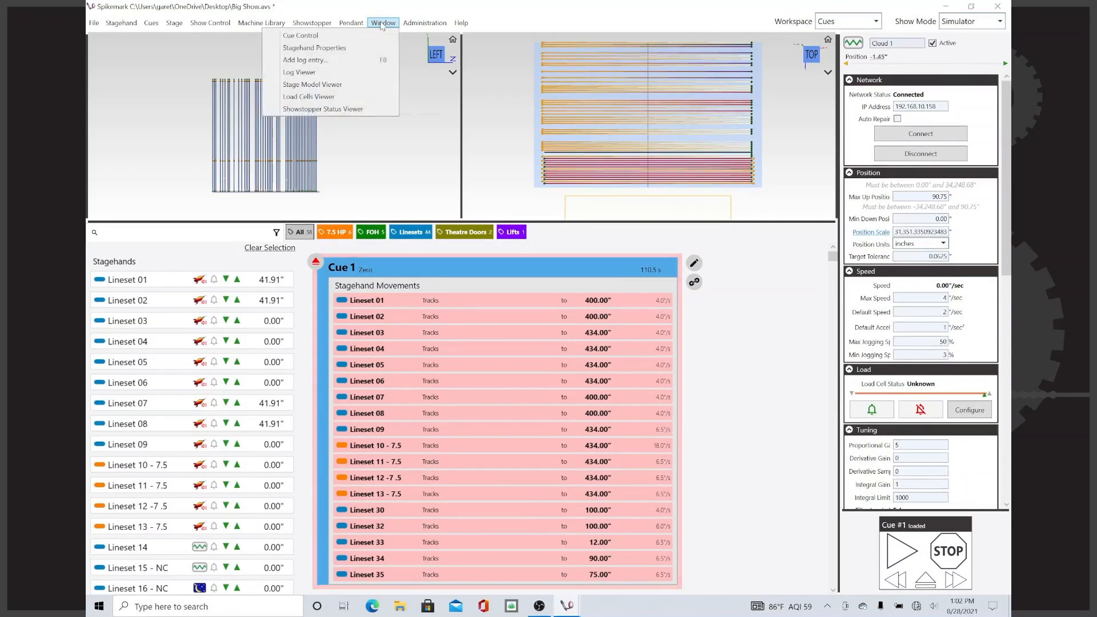
{"action": "left_click", "coordinate": [364, 46]}
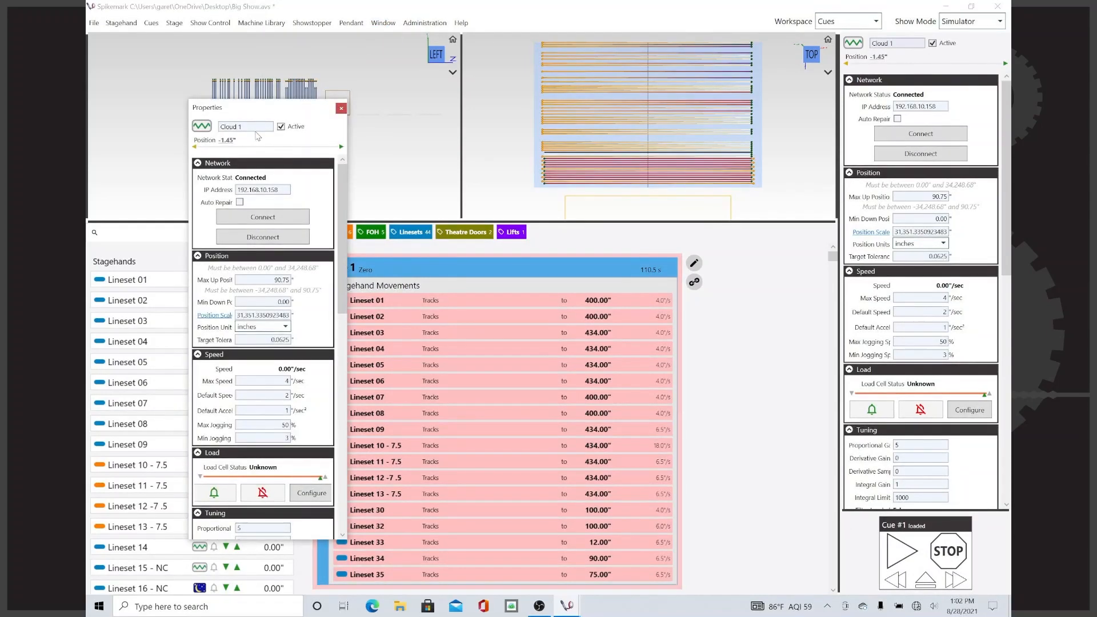
{"action": "left_click", "coordinate": [342, 108]}
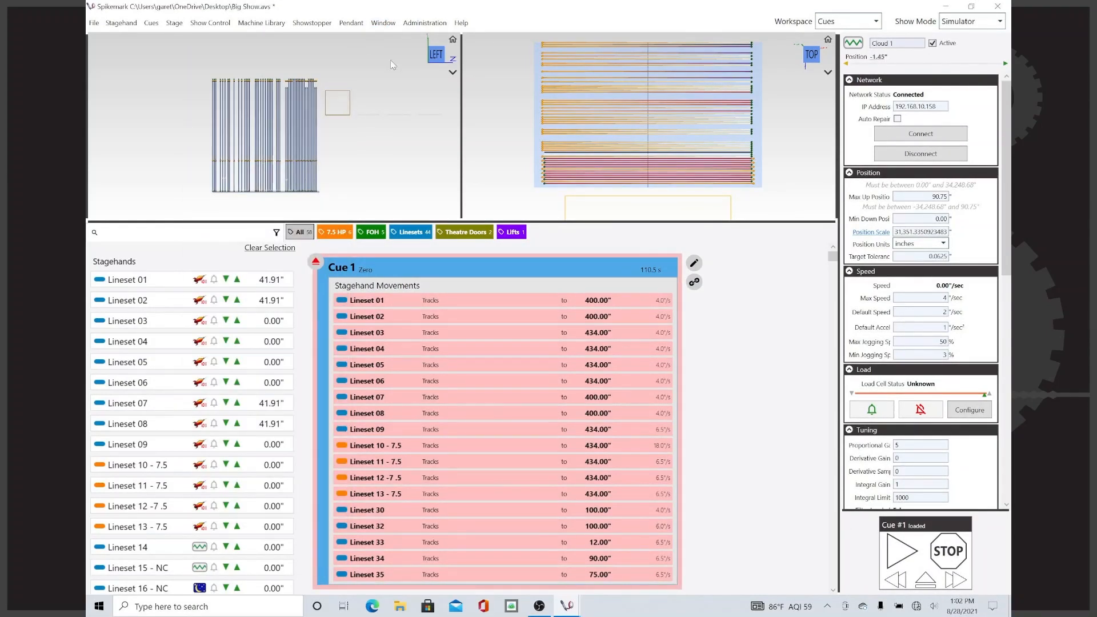
- Open a separate Cue Control window for the loaded Cue 1
{"action": "left_click", "coordinate": [382, 23]}
{"action": "left_click", "coordinate": [367, 37]}
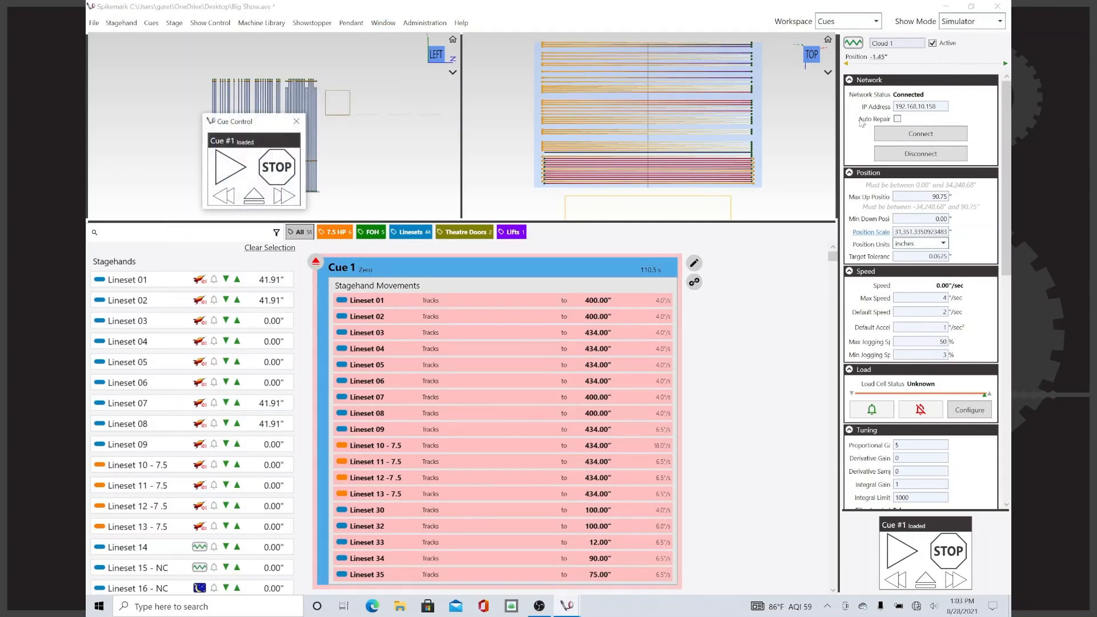
- Collapse the docked stagehand properties and cue control area, and place the floating Cue Control window beside Cue 1
{"action": "left_click_drag", "start_coordinate": [838, 140], "coordinate": [1010, 140]}
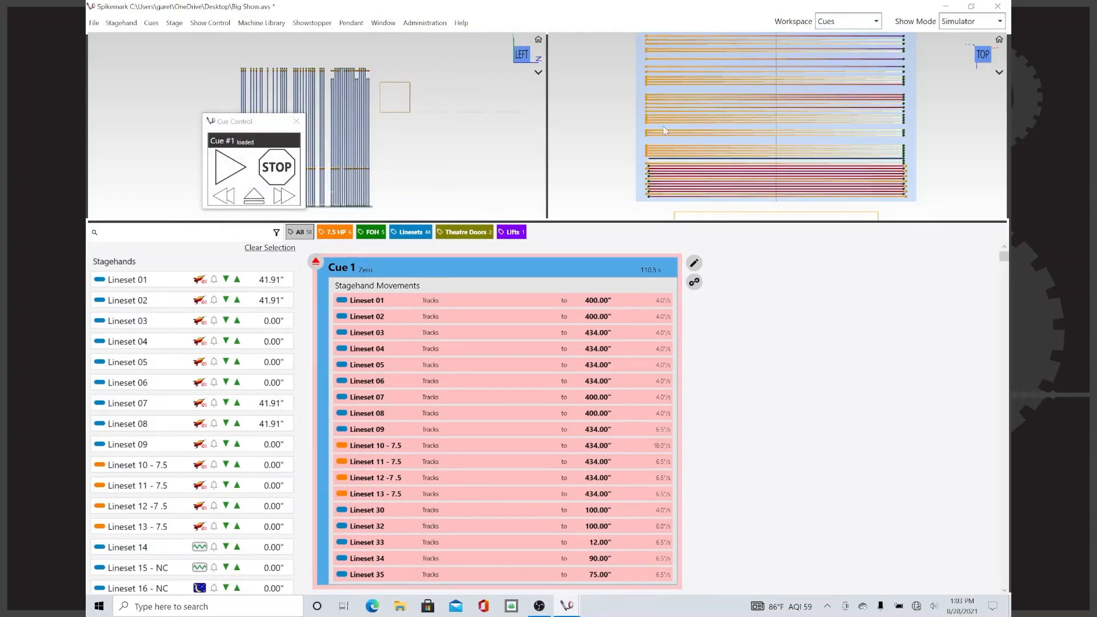
{"action": "mouse_move", "coordinate": [239, 128]}
{"action": "left_mouse_down"}
{"action": "mouse_move", "coordinate": [691, 220]}
{"action": "mouse_move", "coordinate": [783, 322]}
{"action": "left_mouse_up"}
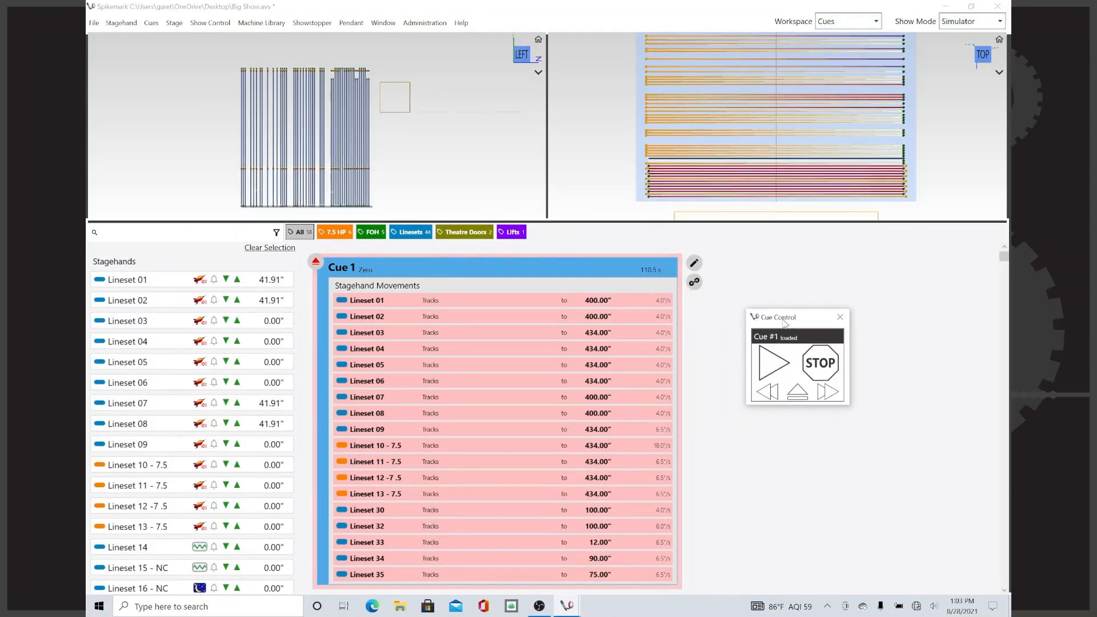
- Run the loaded Cue 1 and follow the progress of its stagehand movements
{"action": "left_click", "coordinate": [771, 368]}
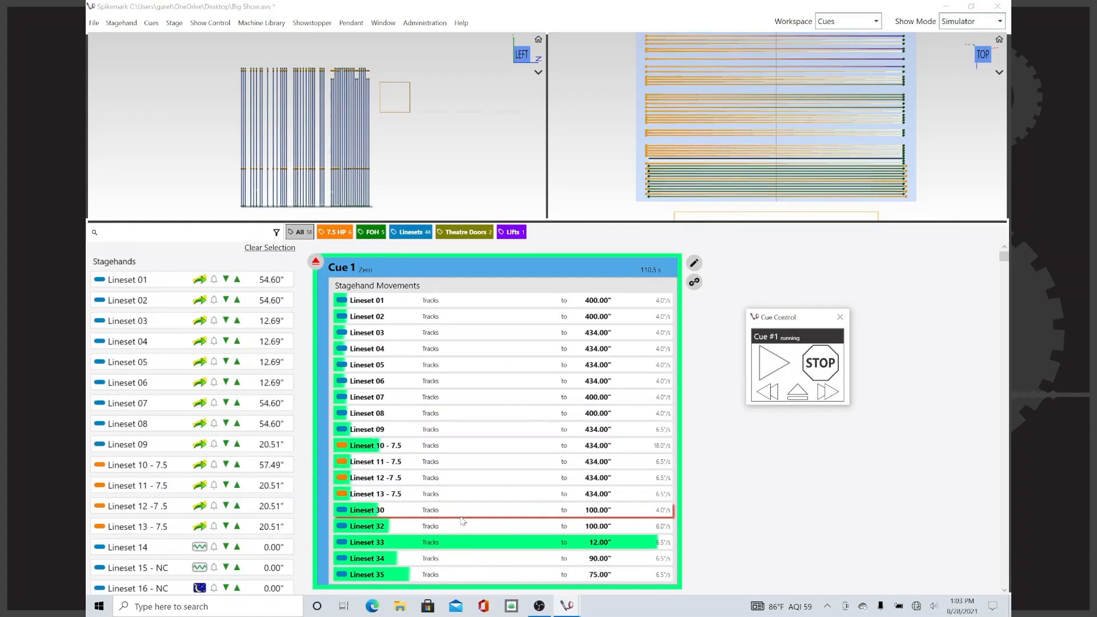
{"action": "scroll", "coordinate": [637, 507], "scroll_direction": "down", "scroll_amount": 3}
{"action": "scroll", "coordinate": [637, 507], "scroll_direction": "up", "scroll_amount": 3}
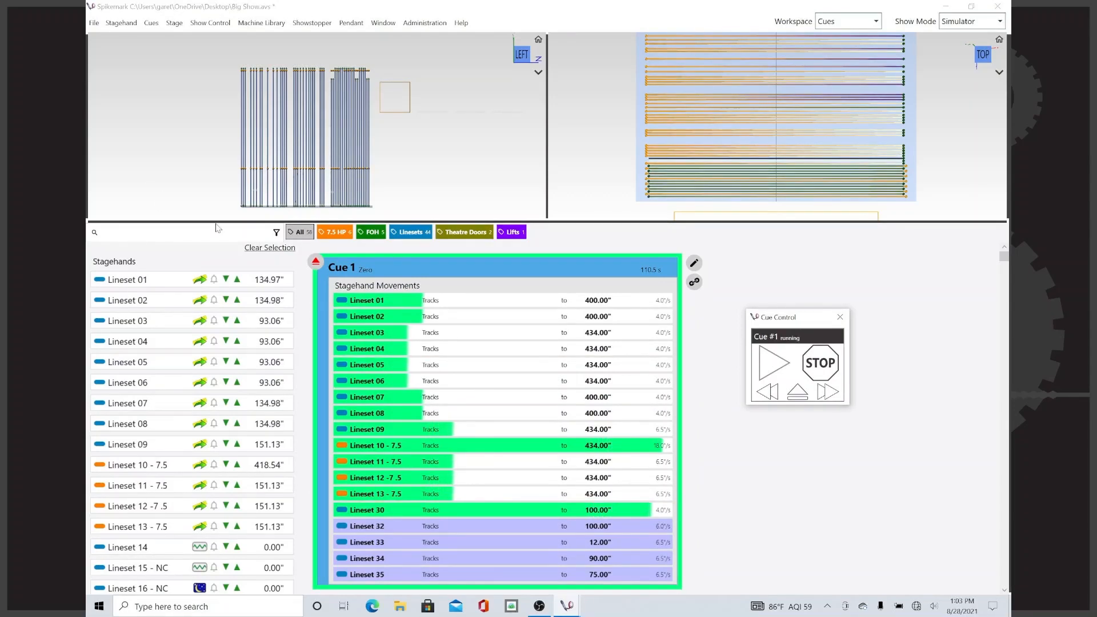
- Filter the stagehand list to show only stagehands that are Running or Loaded
{"action": "left_click", "coordinate": [276, 232]}
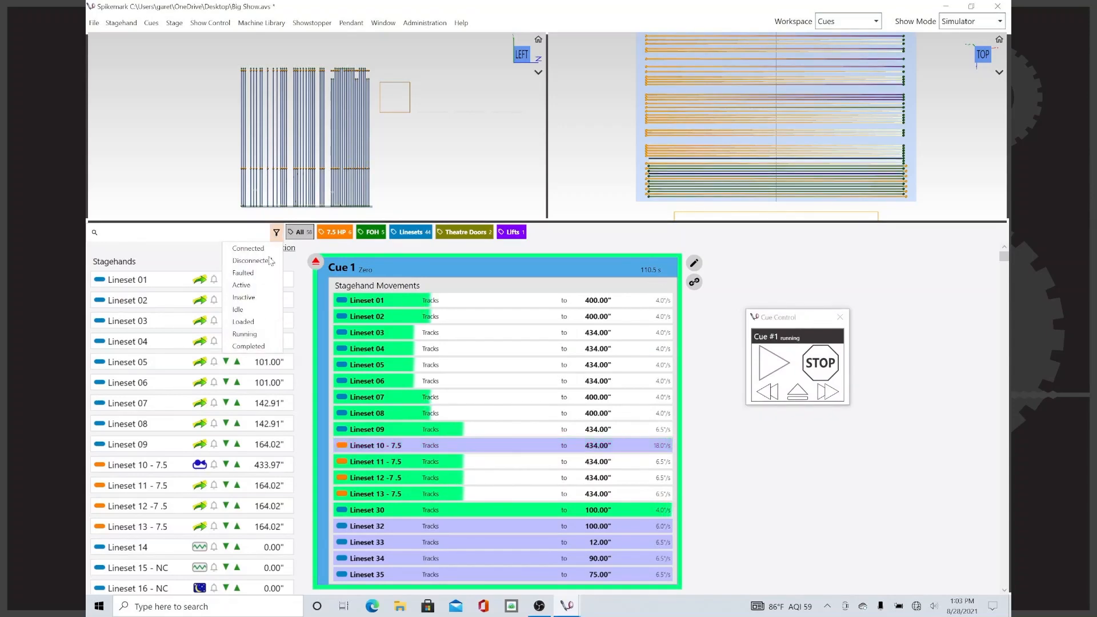
{"action": "left_click", "coordinate": [246, 334]}
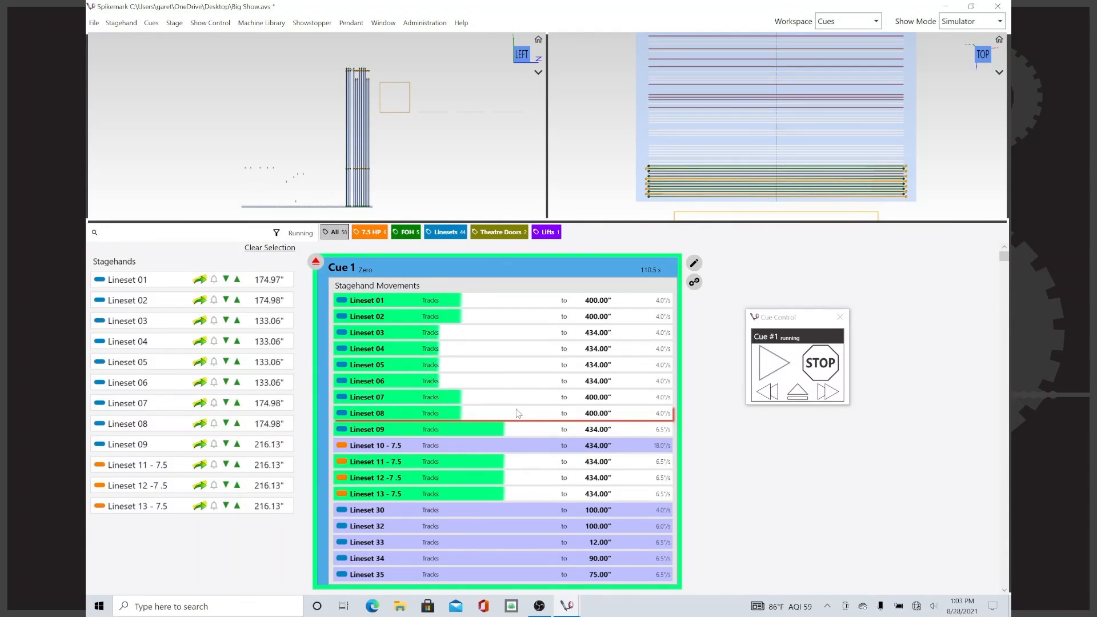
{"action": "left_click", "coordinate": [290, 236]}
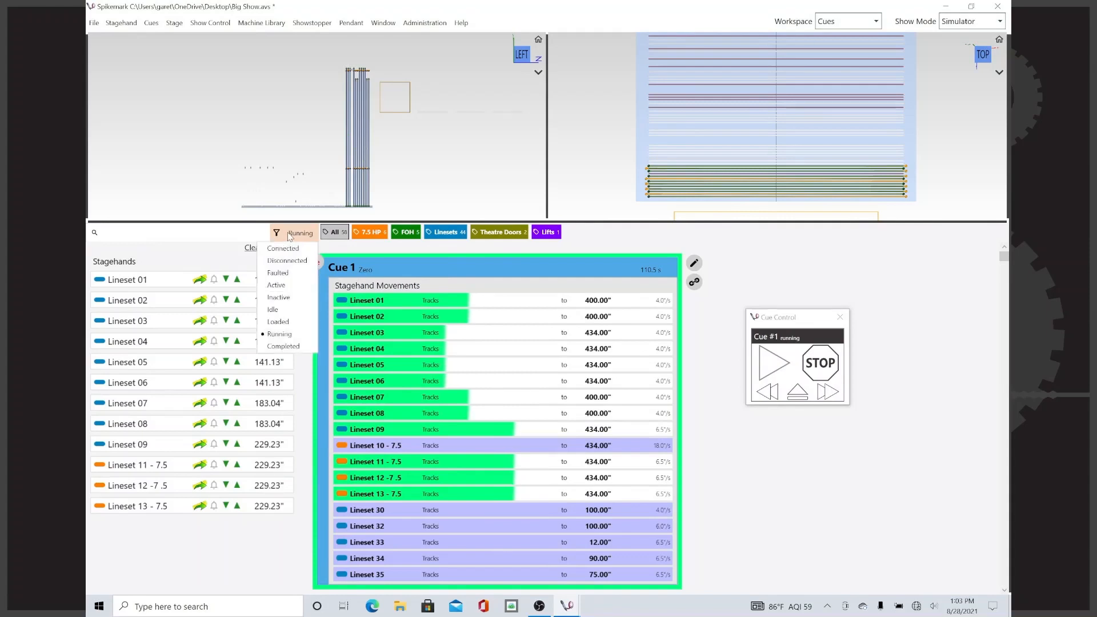
{"action": "left_click", "coordinate": [279, 322]}
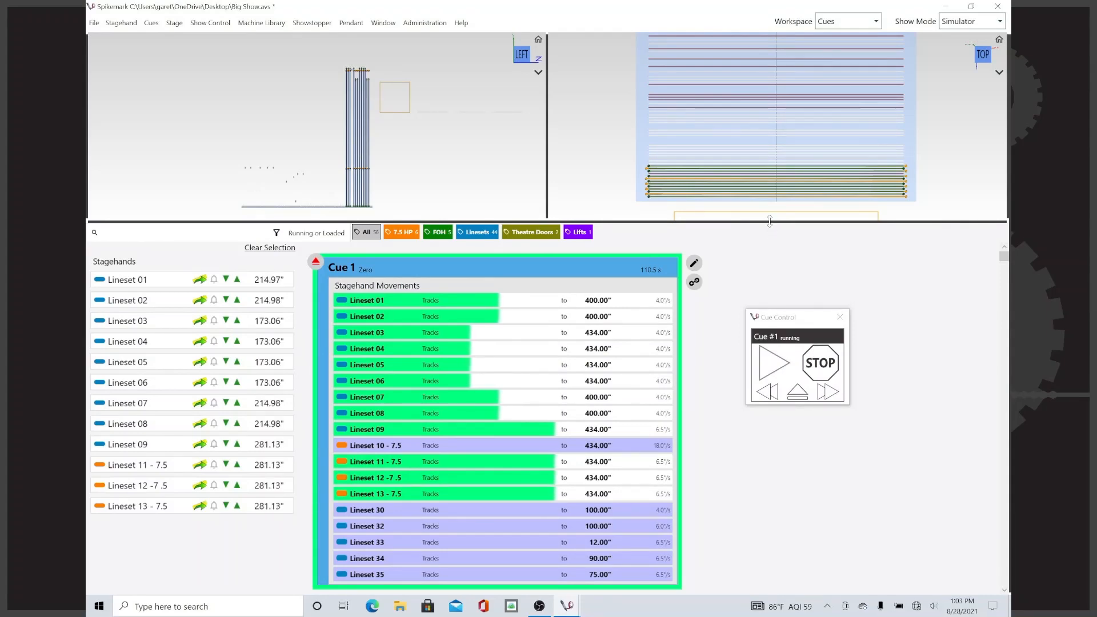
- Shrink the stage views to give the cue list more height, and load and run Cue 2
{"action": "left_click_drag", "start_coordinate": [766, 222], "coordinate": [762, 55]}
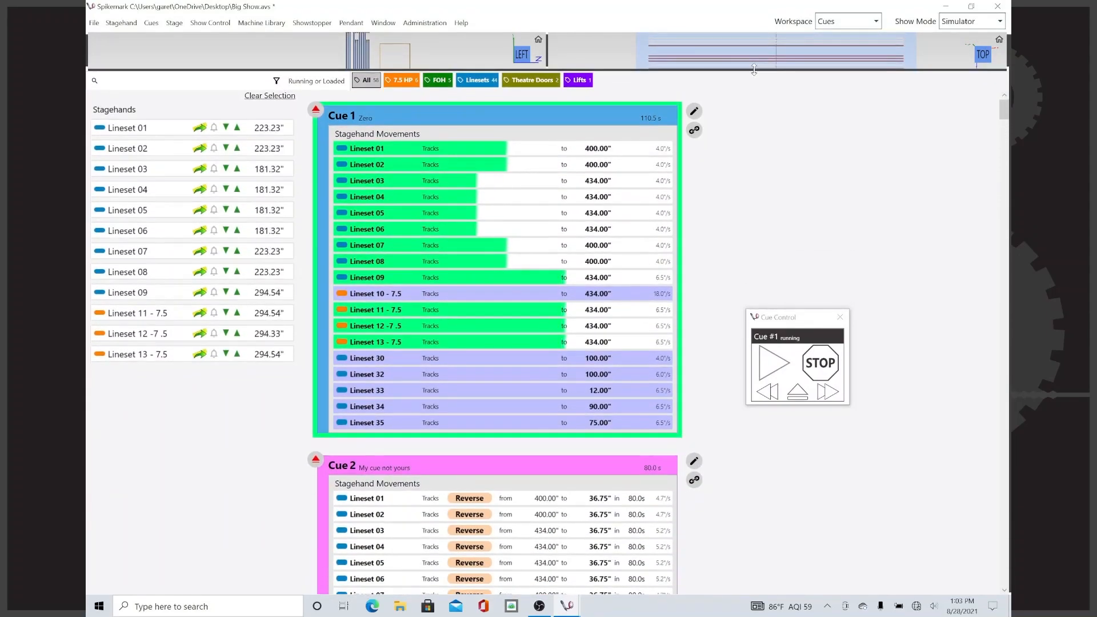
{"action": "left_click", "coordinate": [838, 402]}
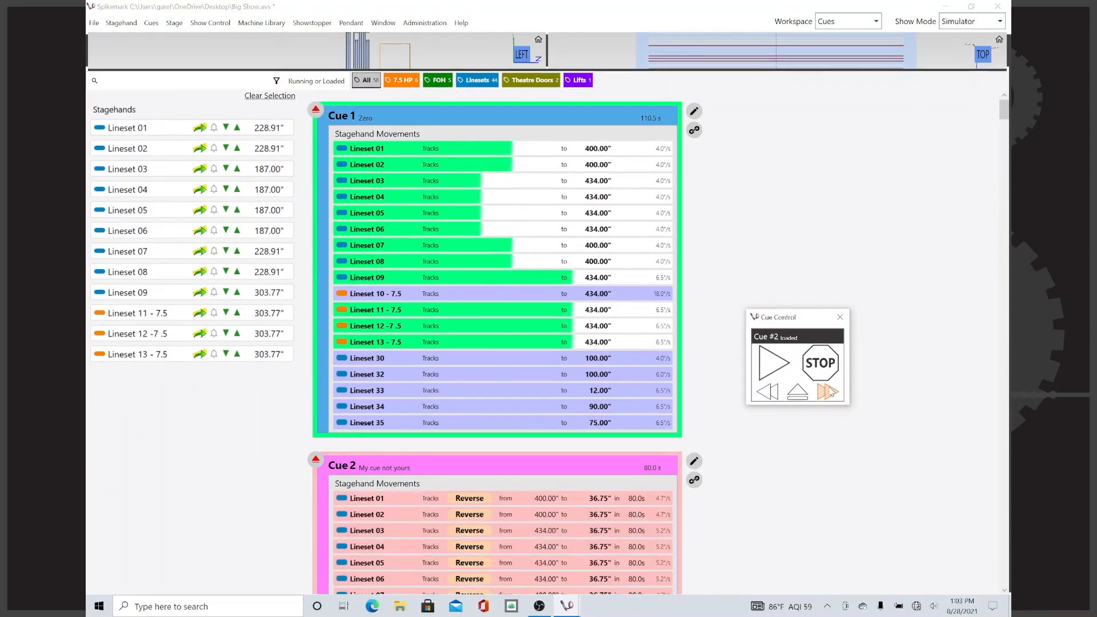
{"action": "left_click", "coordinate": [774, 365]}
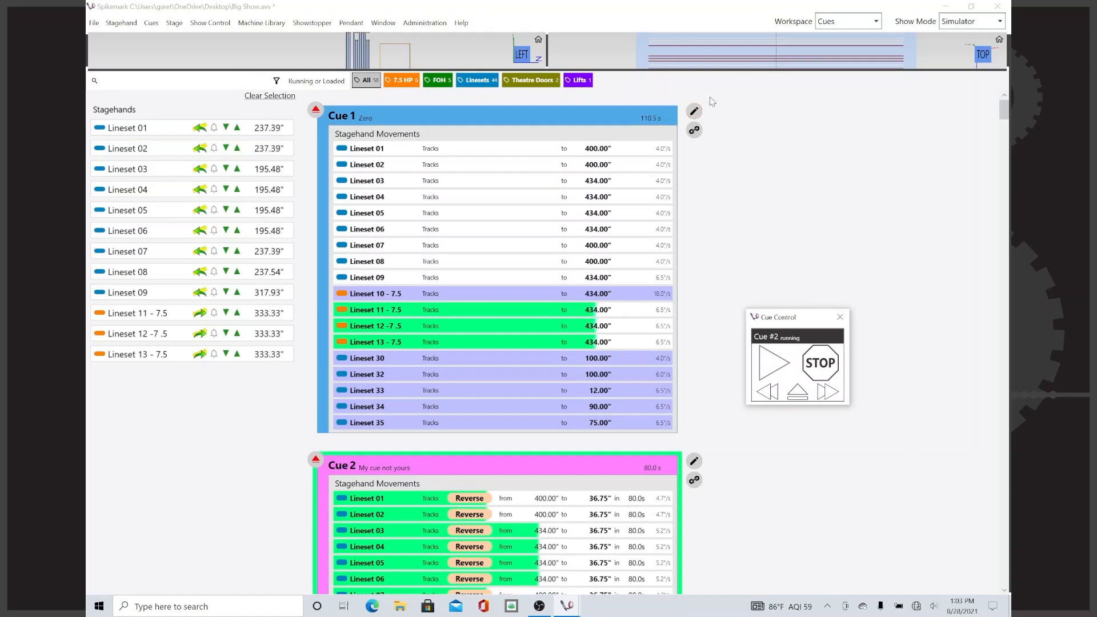
- Follow the progress of Cue 2 and its linked Cue 3, and examine the links between the following cues
{"action": "scroll", "coordinate": [714, 366], "scroll_direction": "down", "scroll_amount": 10}
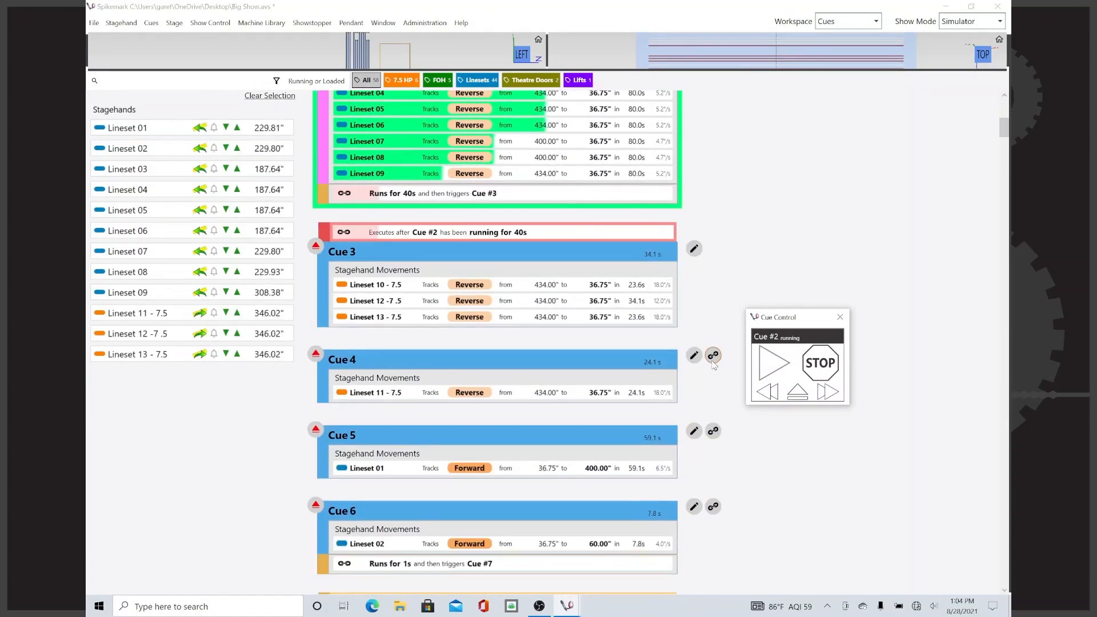
{"action": "scroll", "coordinate": [714, 366], "scroll_direction": "up", "scroll_amount": 1}
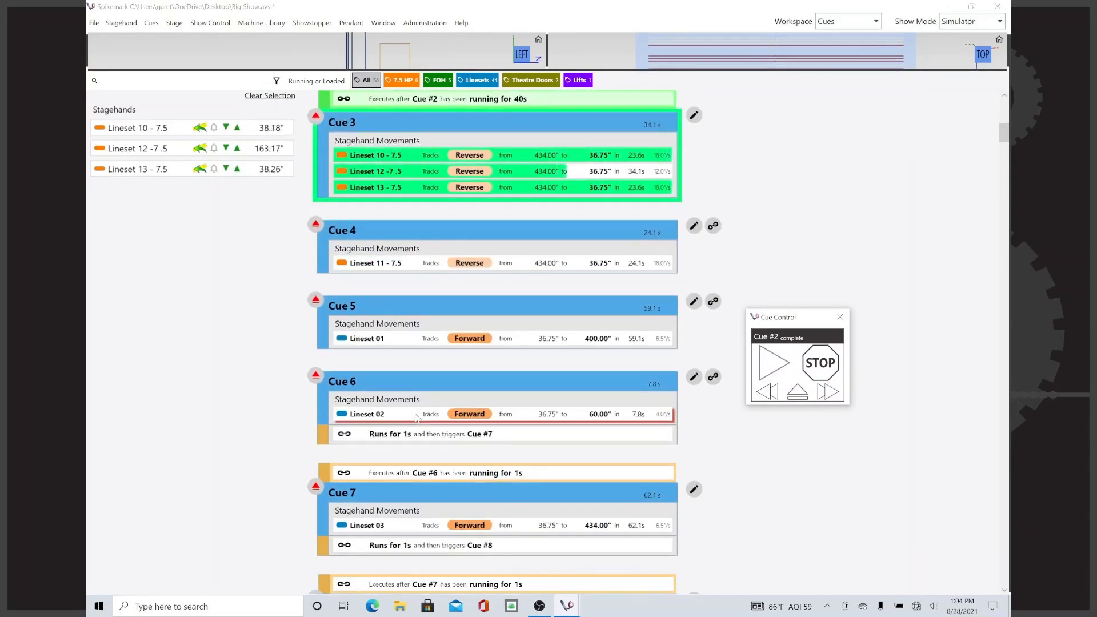
{"action": "scroll", "coordinate": [417, 418], "scroll_direction": "up", "scroll_amount": 8}
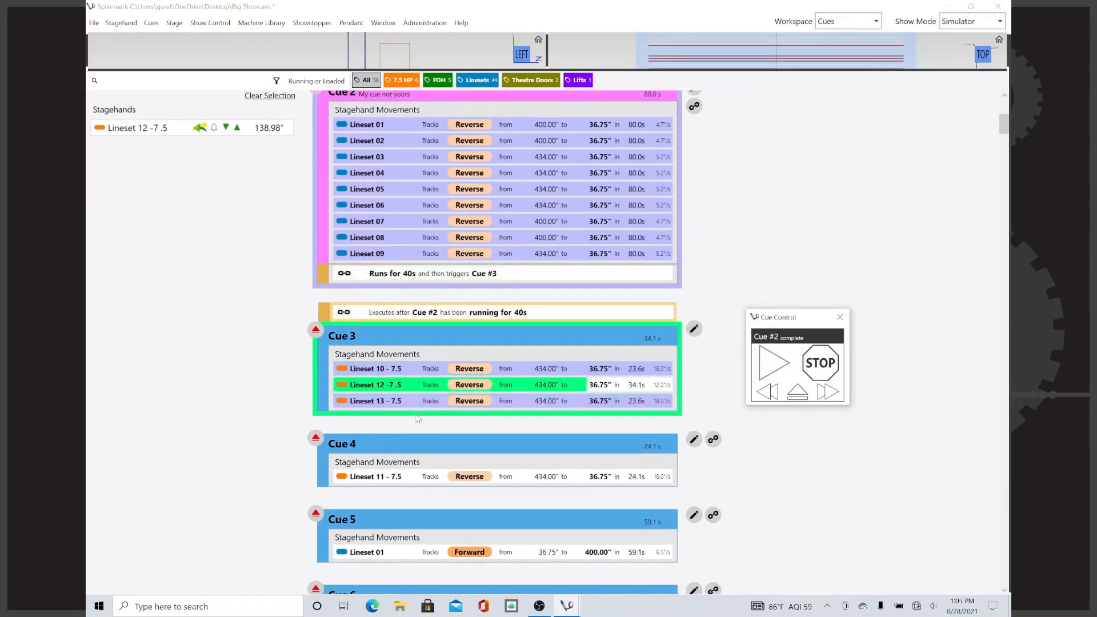
{"action": "scroll", "coordinate": [415, 418], "scroll_direction": "up", "scroll_amount": 8}
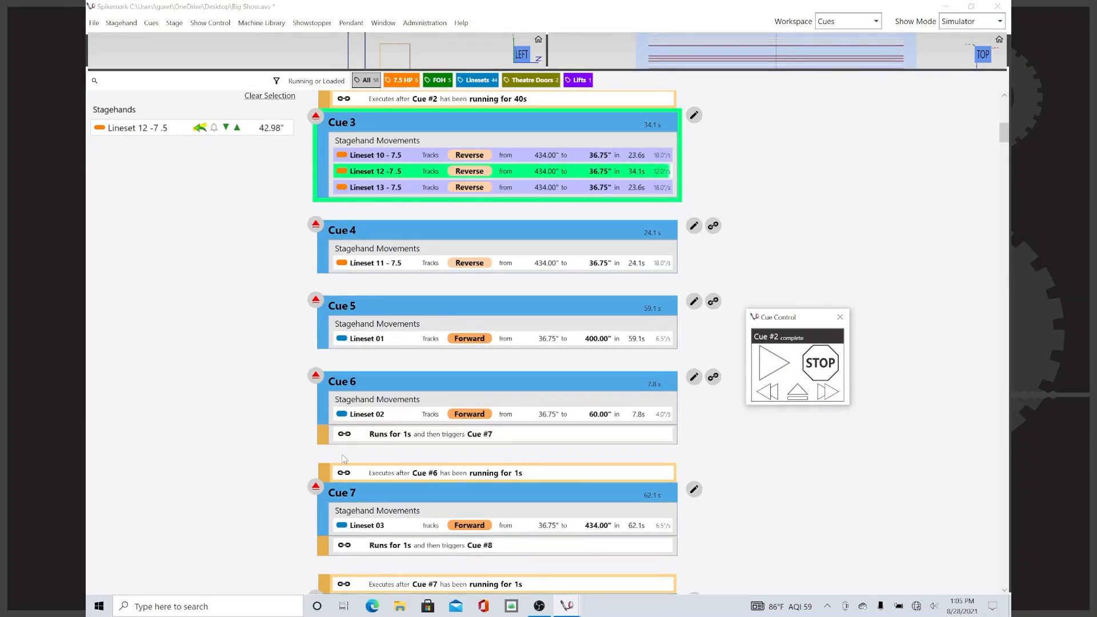
- Add a completion link so that Cue 5 is triggered when parent Cue 4 completes
{"action": "scroll", "coordinate": [344, 459], "scroll_direction": "down", "scroll_amount": 5}
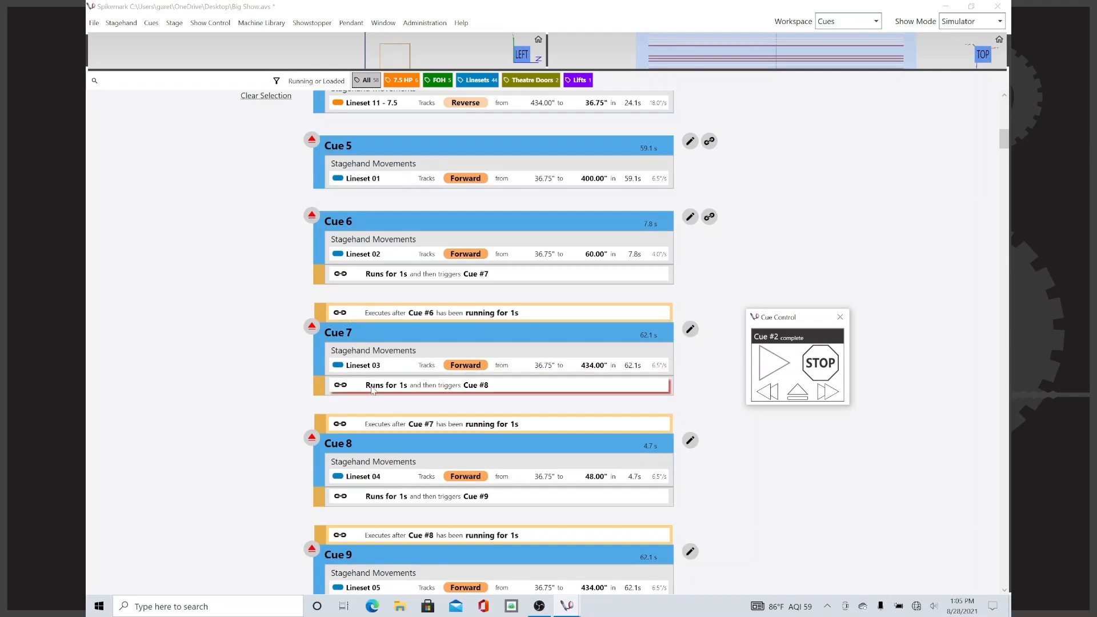
{"action": "scroll", "coordinate": [371, 387], "scroll_direction": "down", "scroll_amount": 5}
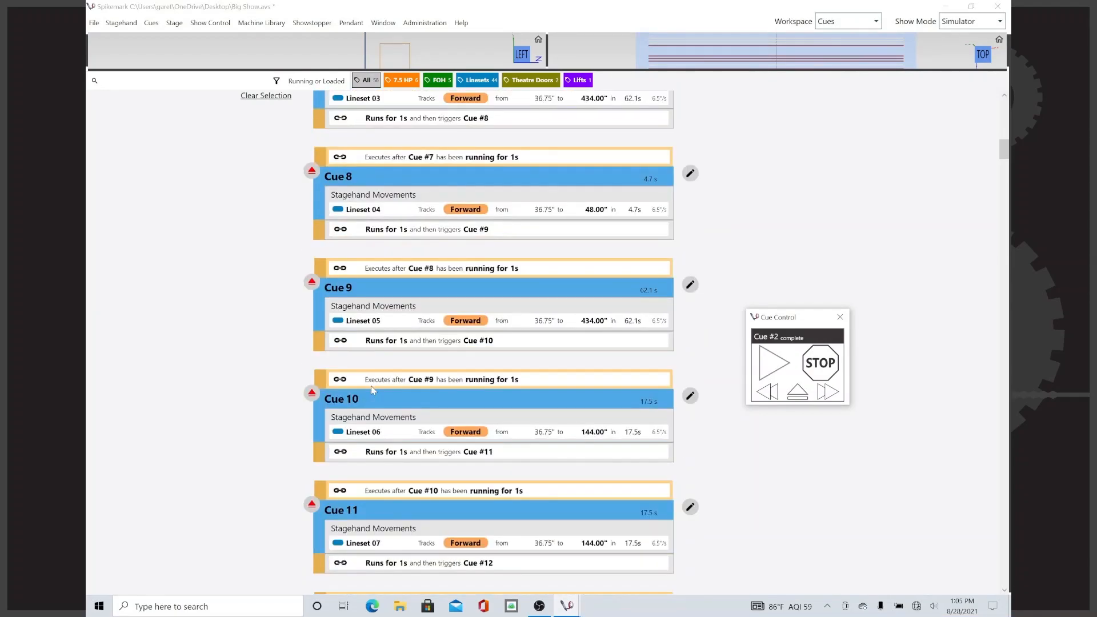
{"action": "scroll", "coordinate": [372, 390], "scroll_direction": "up", "scroll_amount": 8}
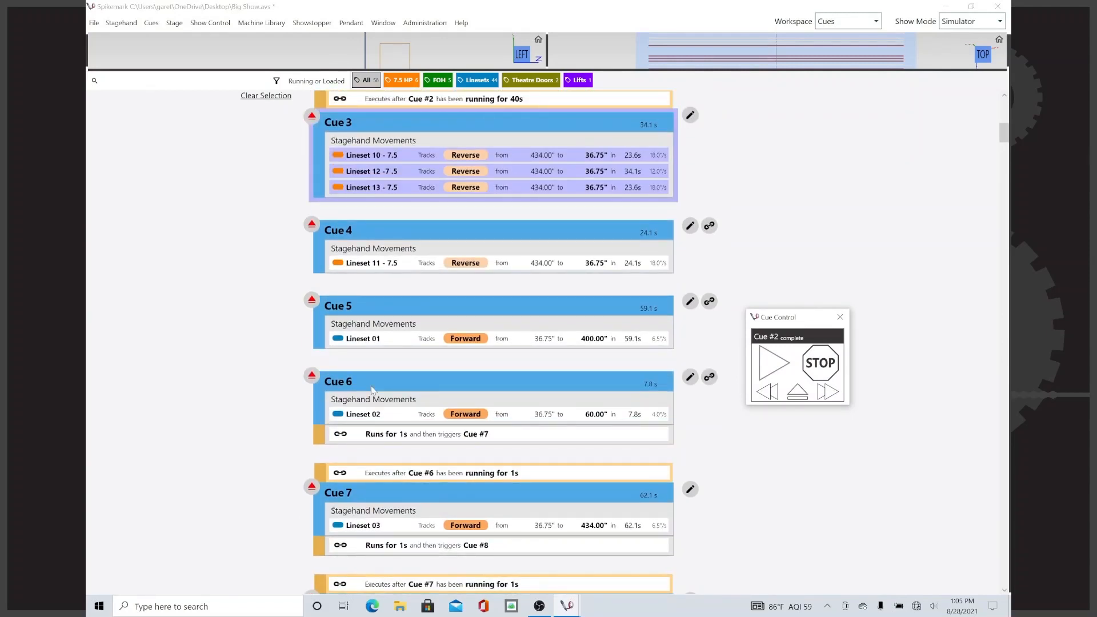
{"action": "scroll", "coordinate": [372, 389], "scroll_direction": "down", "scroll_amount": 9}
{"action": "scroll", "coordinate": [371, 390], "scroll_direction": "up", "scroll_amount": 12}
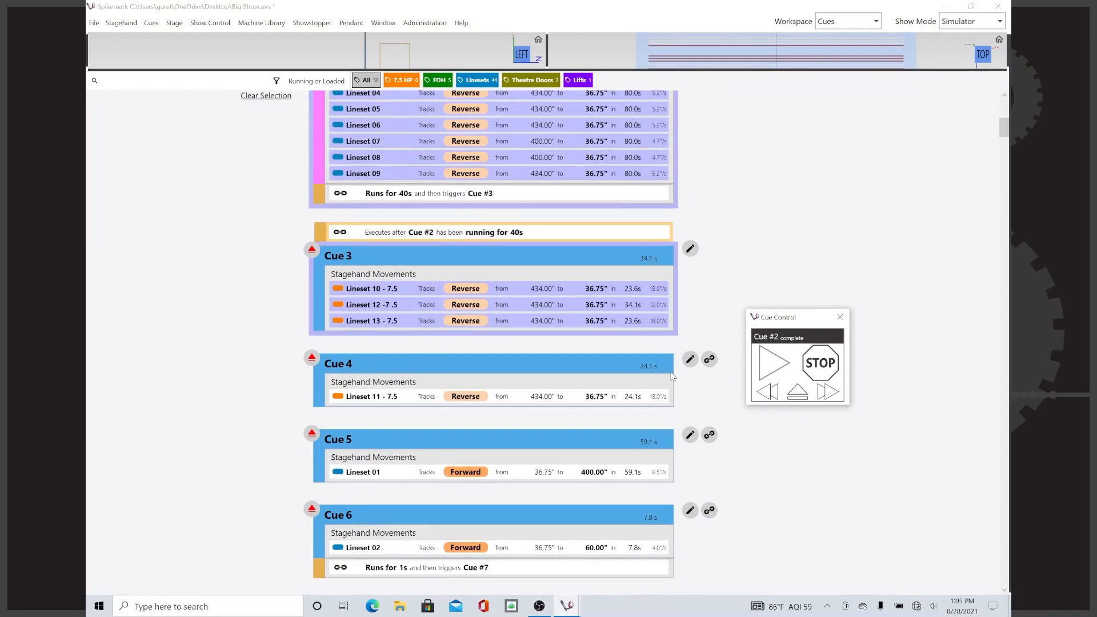
{"action": "left_click", "coordinate": [709, 436]}
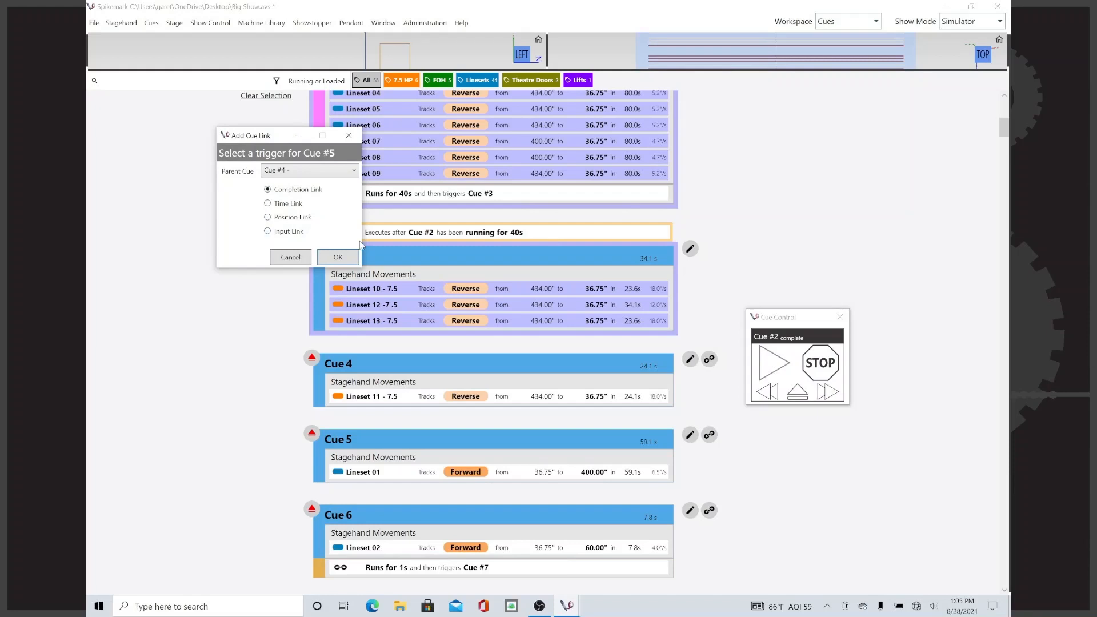
{"action": "left_click", "coordinate": [338, 257]}
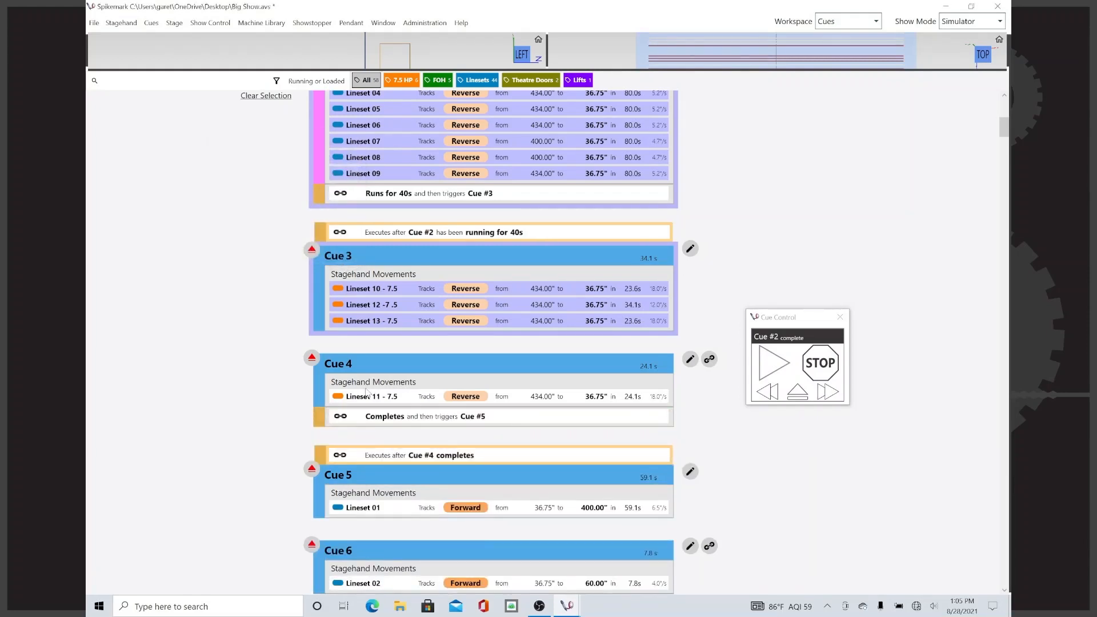
- Load and run Cue 4, and follow the linked Cue 5 in the cue list
{"action": "left_click", "coordinate": [313, 359]}
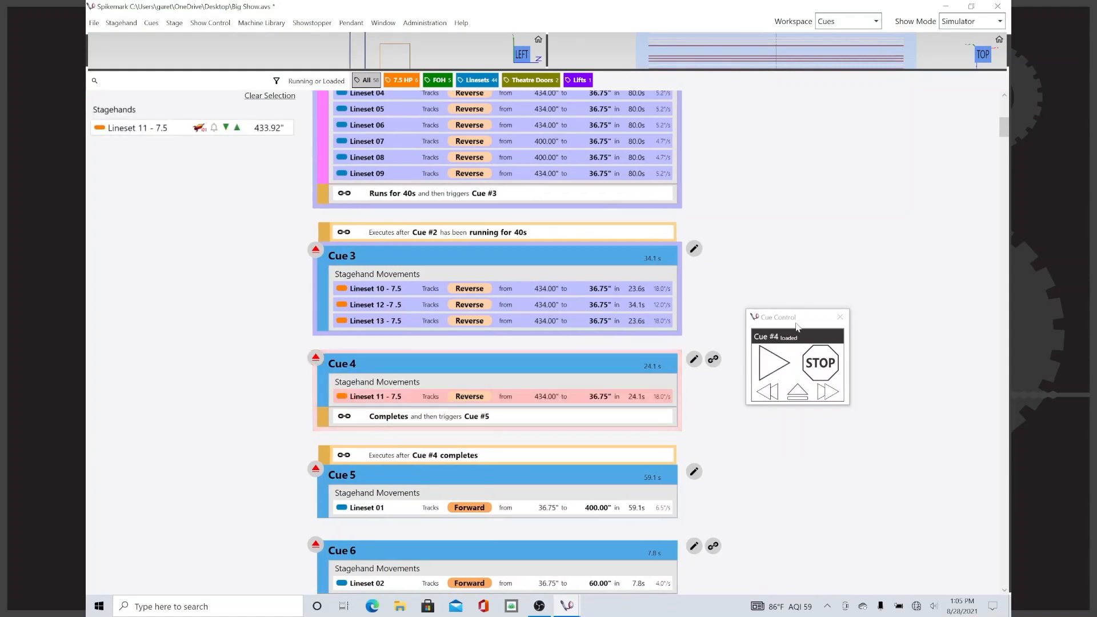
{"action": "left_click", "coordinate": [764, 365]}
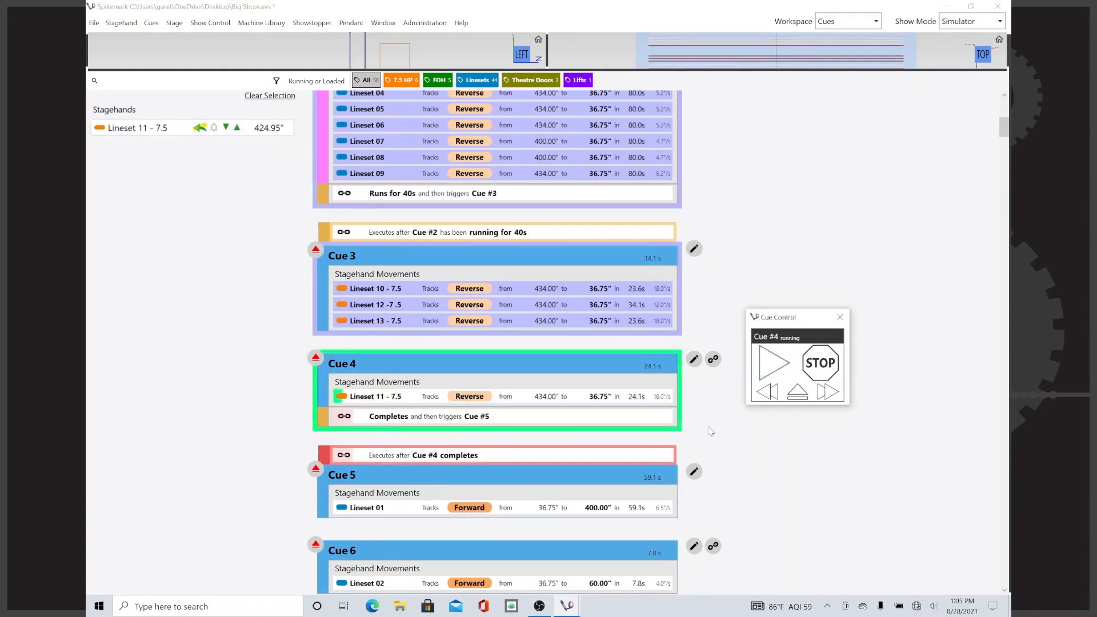
{"action": "scroll", "coordinate": [711, 432], "scroll_direction": "down", "scroll_amount": 2}
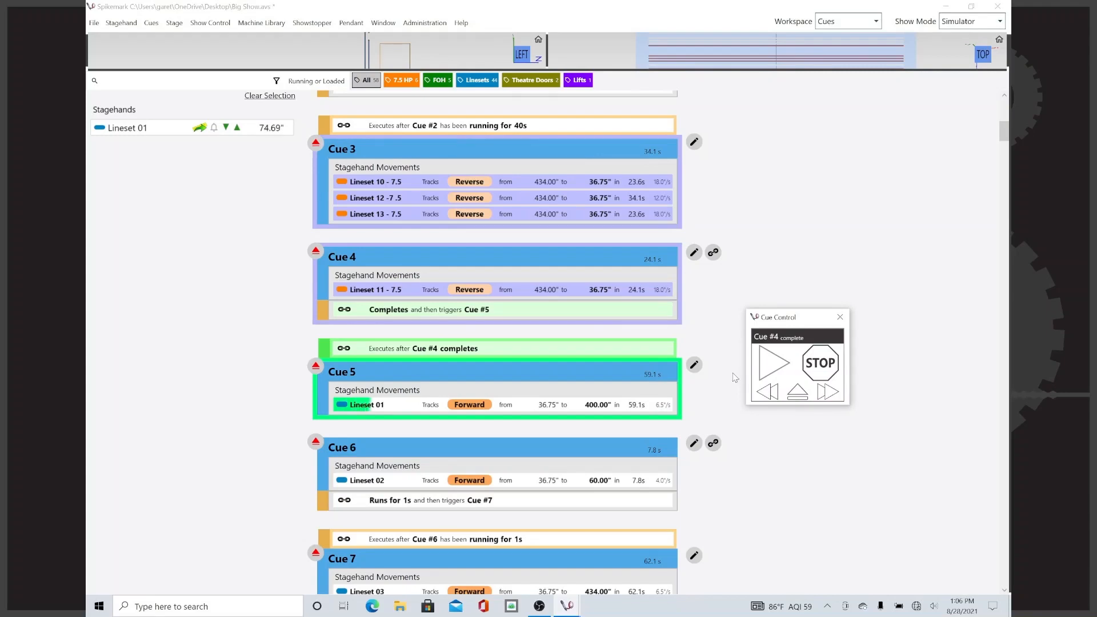
- Add a position link to Cue 47 with Cue 46 as its parent cue
{"action": "scroll", "coordinate": [729, 400], "scroll_direction": "down", "scroll_amount": 15}
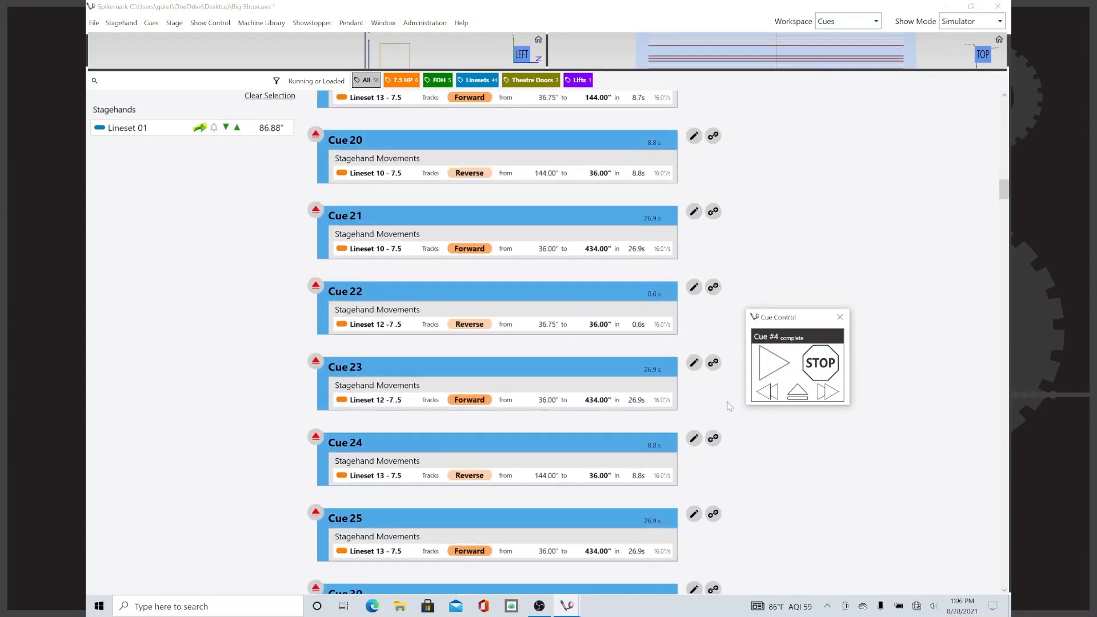
{"action": "scroll", "coordinate": [729, 406], "scroll_direction": "down", "scroll_amount": 20}
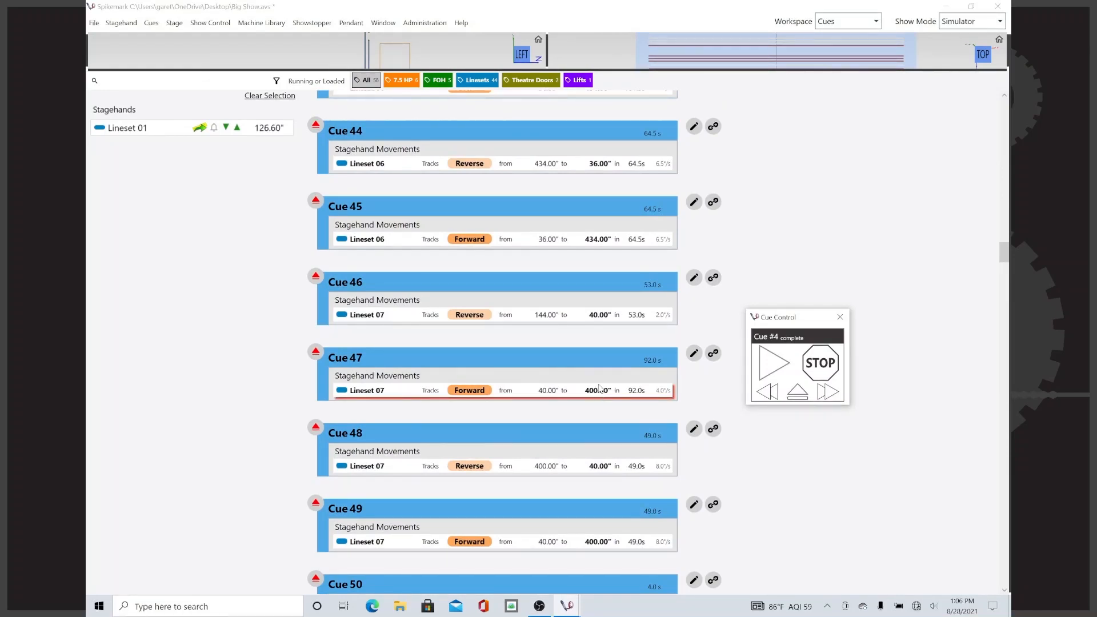
{"action": "left_click", "coordinate": [713, 353]}
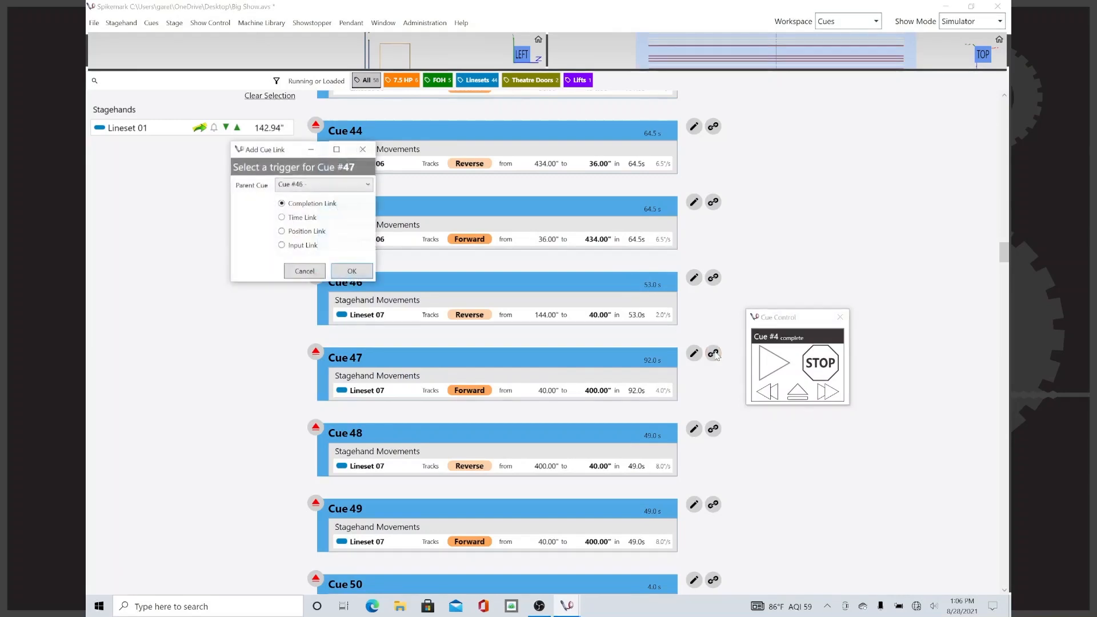
{"action": "left_click", "coordinate": [281, 232]}
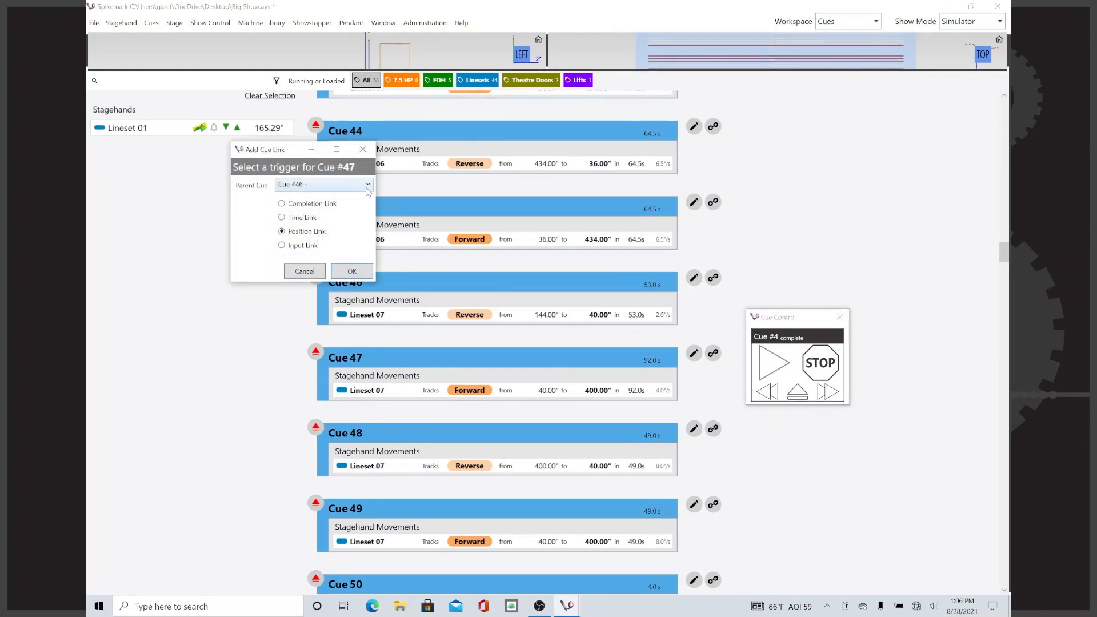
{"action": "left_click", "coordinate": [352, 272]}
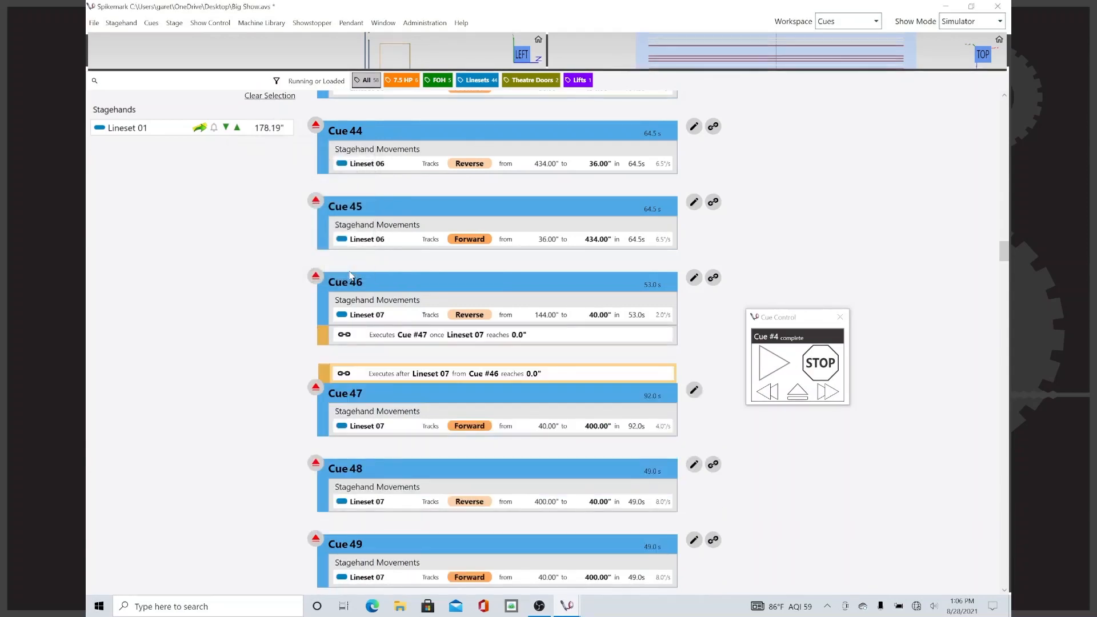
- Move the Cue Control window clear of Cue 47's position link settings and close those settings unchanged
{"action": "left_click", "coordinate": [458, 374]}
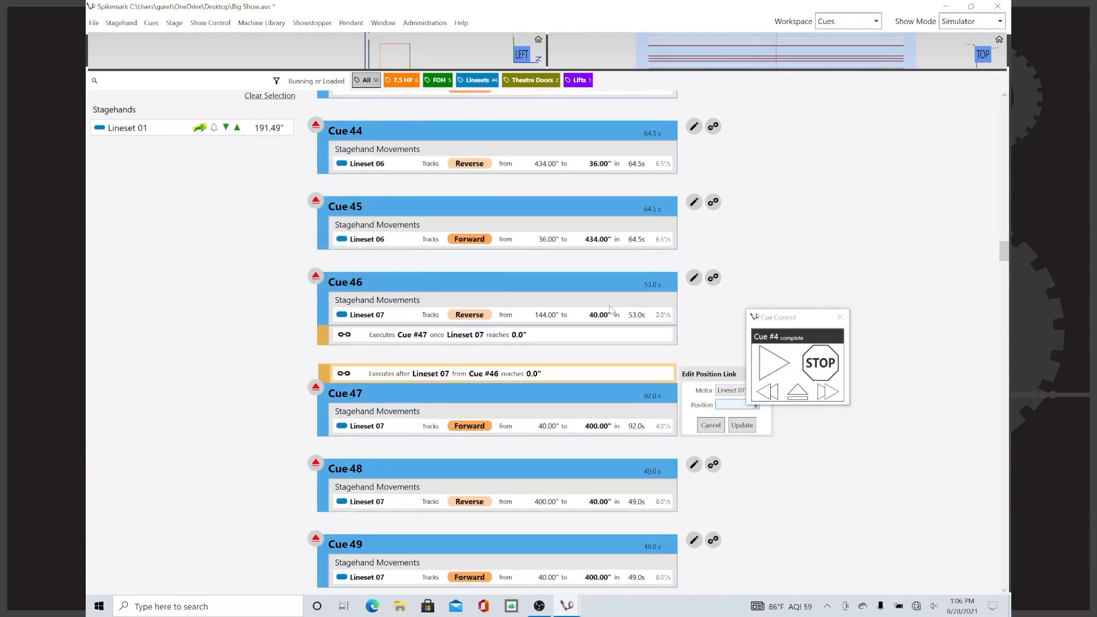
{"action": "left_click_drag", "start_coordinate": [801, 317], "coordinate": [926, 261]}
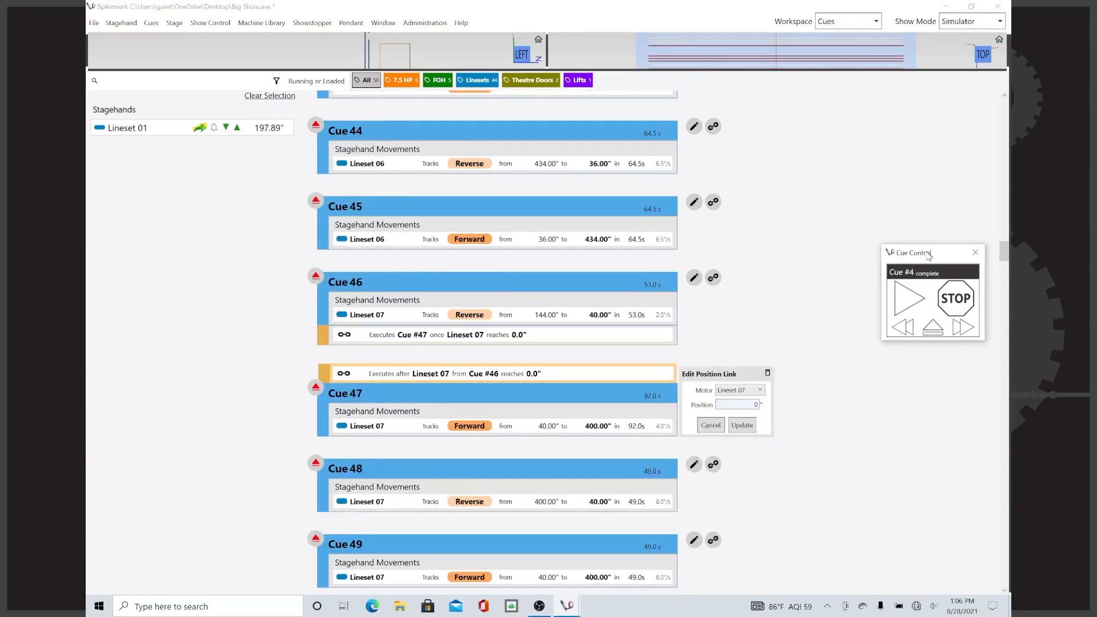
{"action": "left_click", "coordinate": [712, 426]}
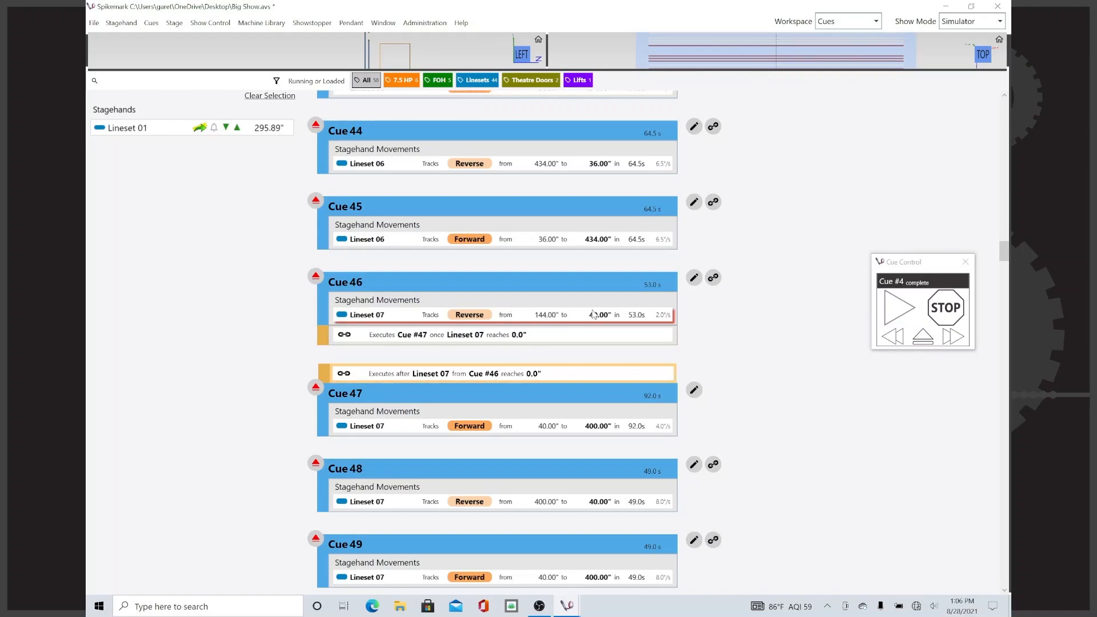
- Set Cue 47's position link to trigger when Lineset 07 reaches 100 inches
{"action": "left_click", "coordinate": [549, 373]}
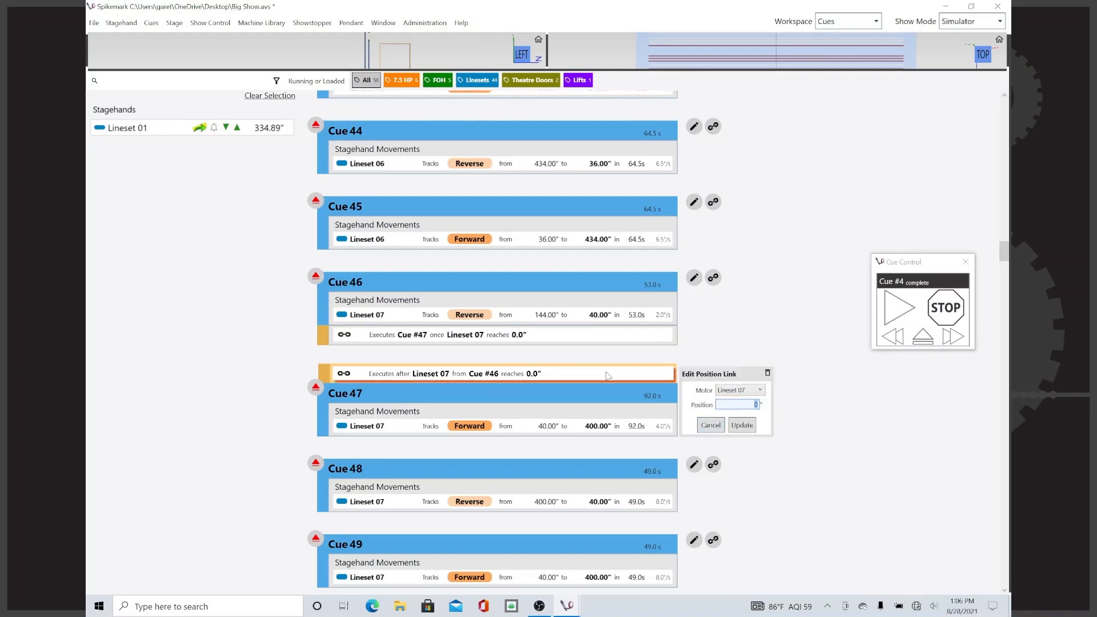
{"action": "left_click", "coordinate": [758, 405]}
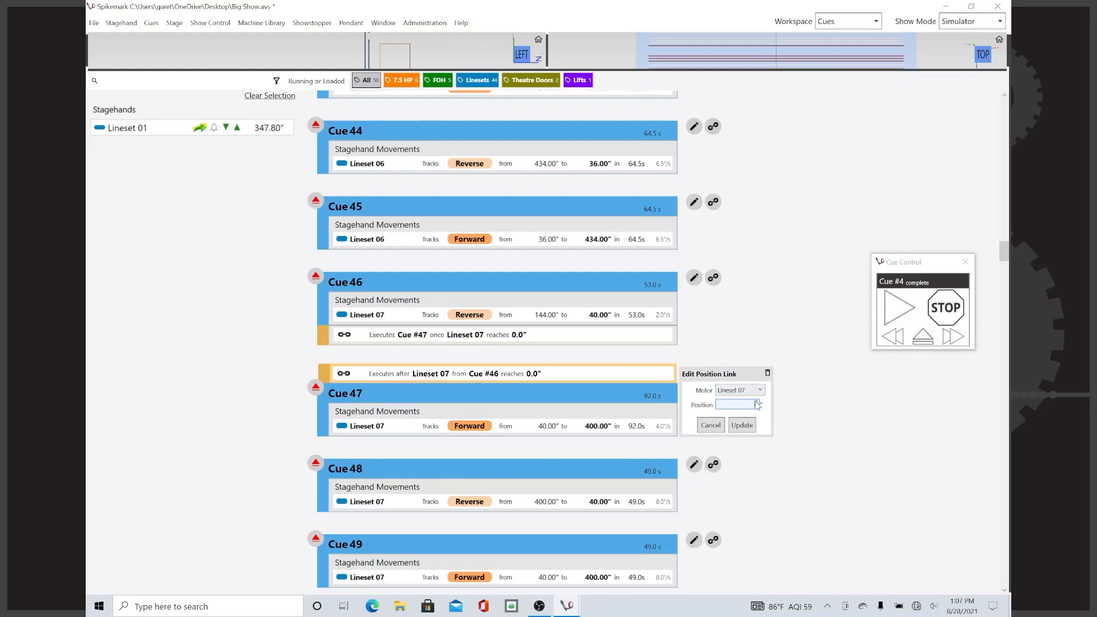
{"action": "double_click", "coordinate": [757, 405]}
{"action": "type", "text": "100"}
{"action": "left_click", "coordinate": [744, 427]}
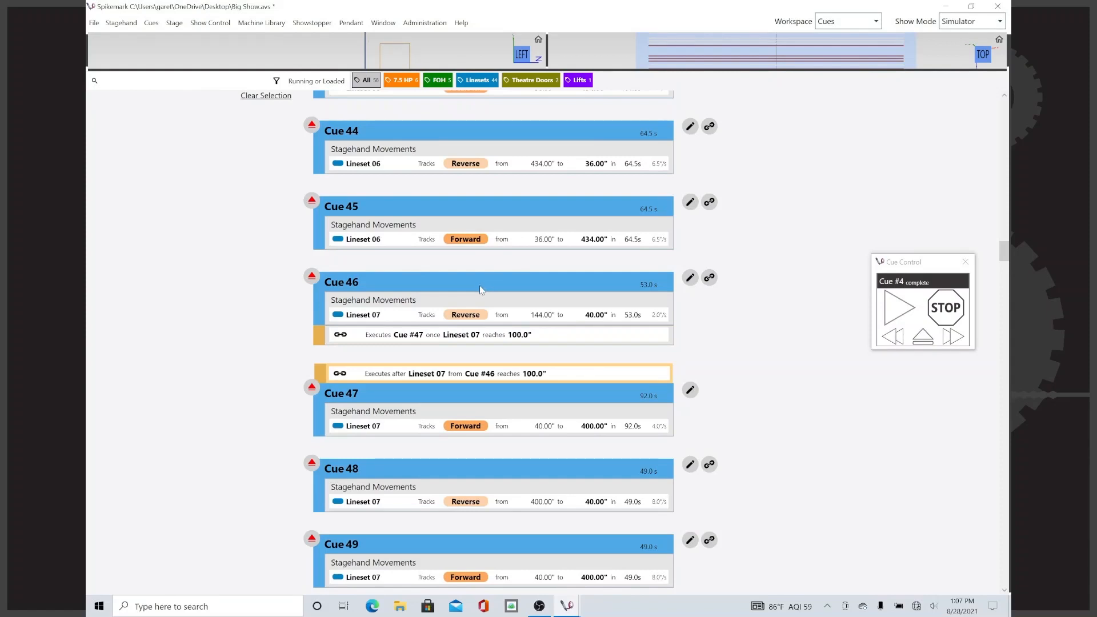
- Review the position link settings under Cue 46 and close them without making changes
{"action": "left_click", "coordinate": [495, 338]}
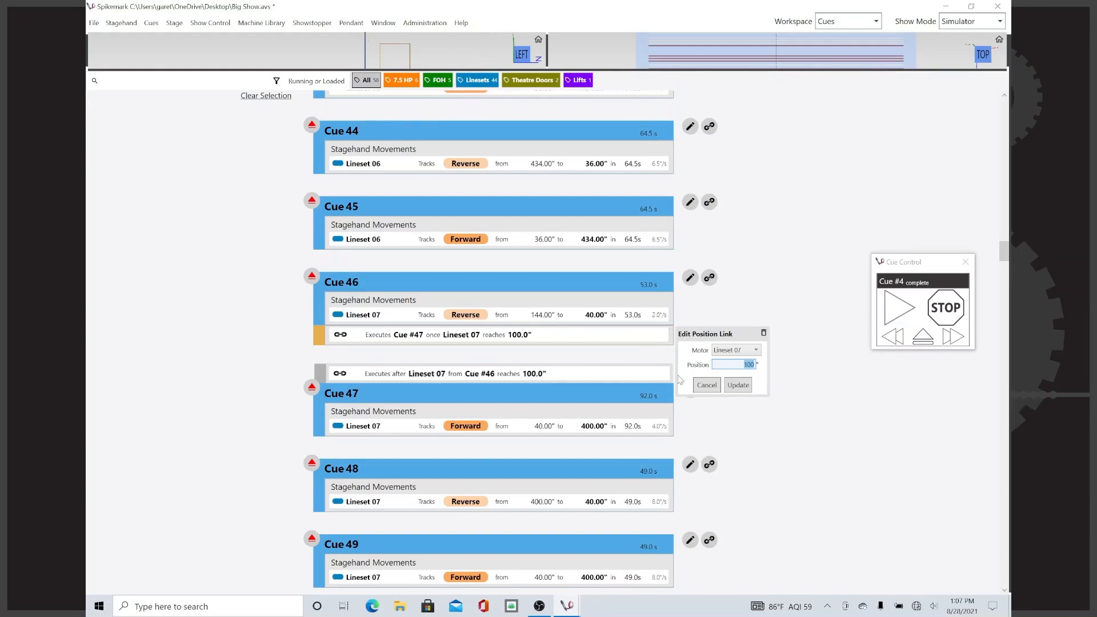
{"action": "left_click", "coordinate": [707, 386]}
{"action": "left_click", "coordinate": [647, 341]}
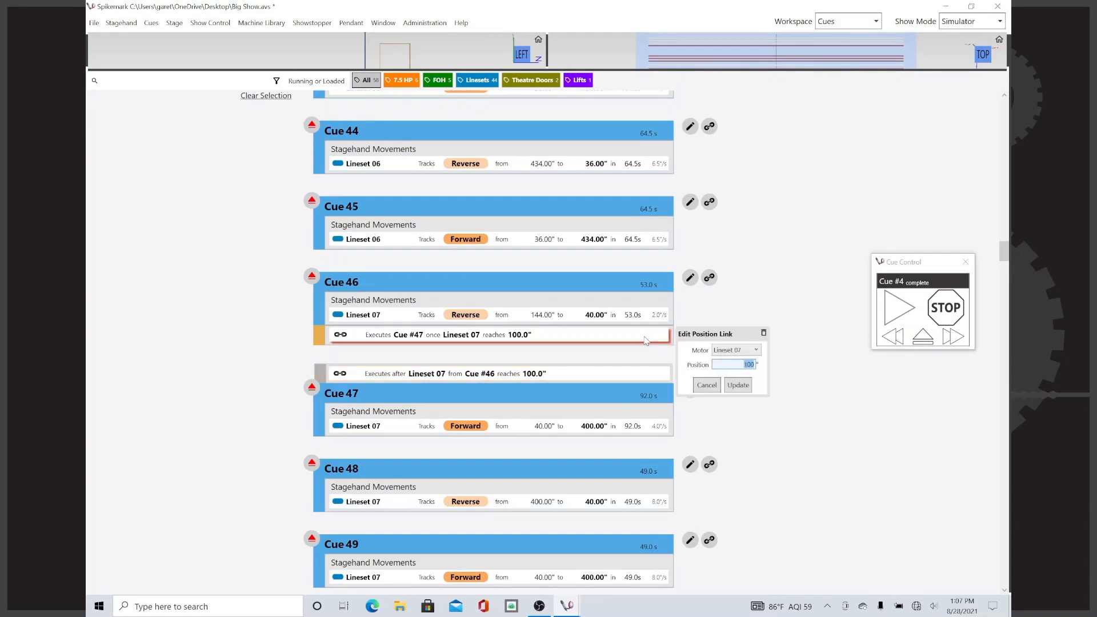
{"action": "left_click", "coordinate": [706, 385]}
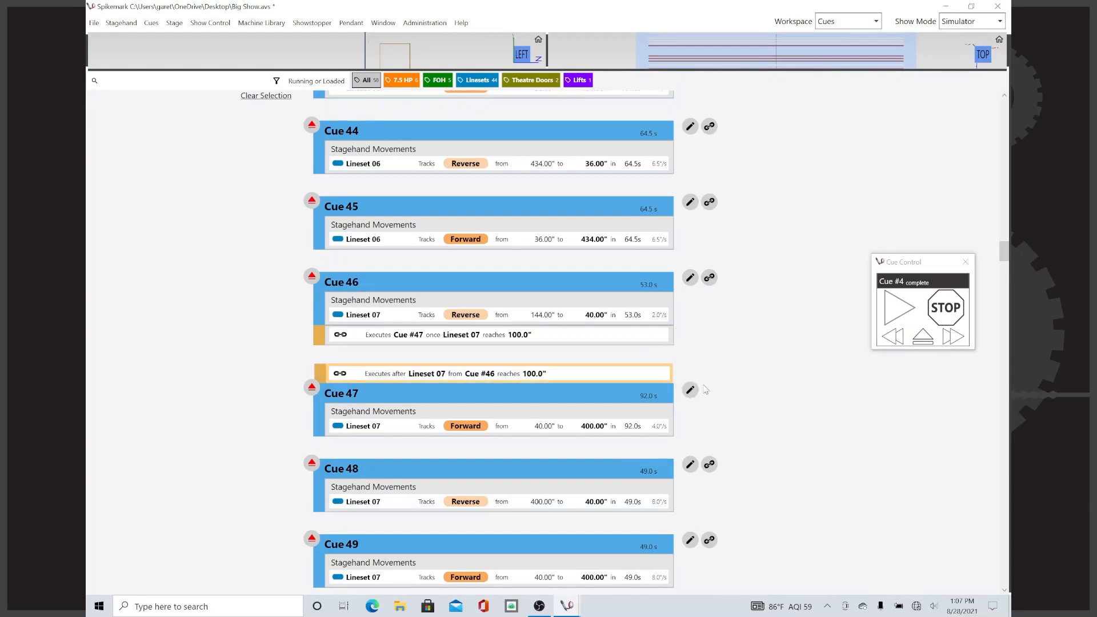
{"action": "left_click", "coordinate": [635, 339]}
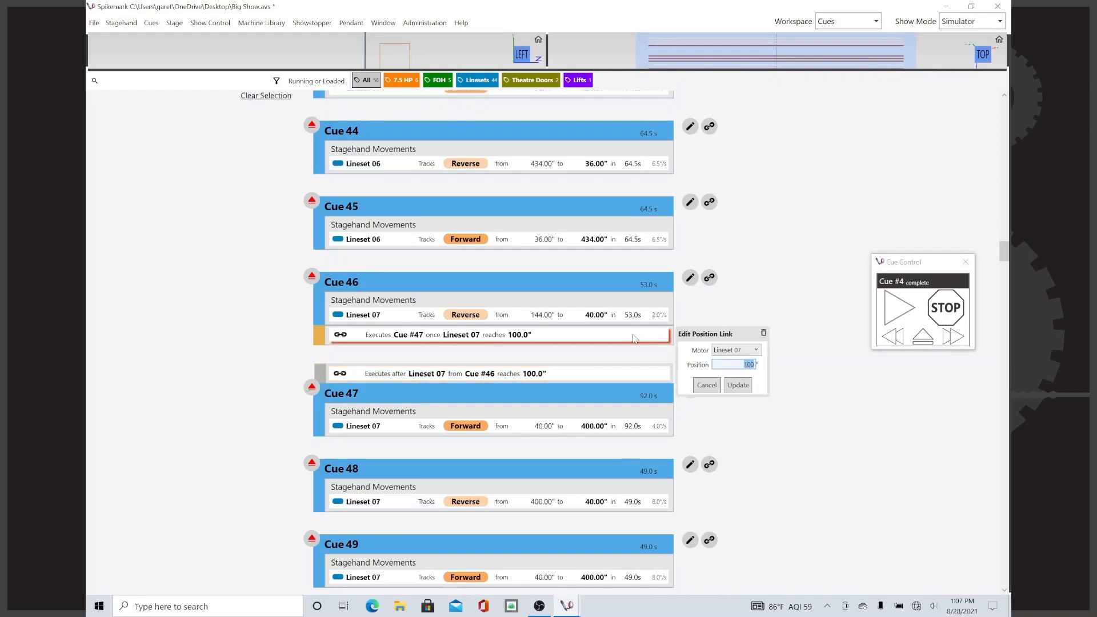
{"action": "left_click", "coordinate": [705, 387]}
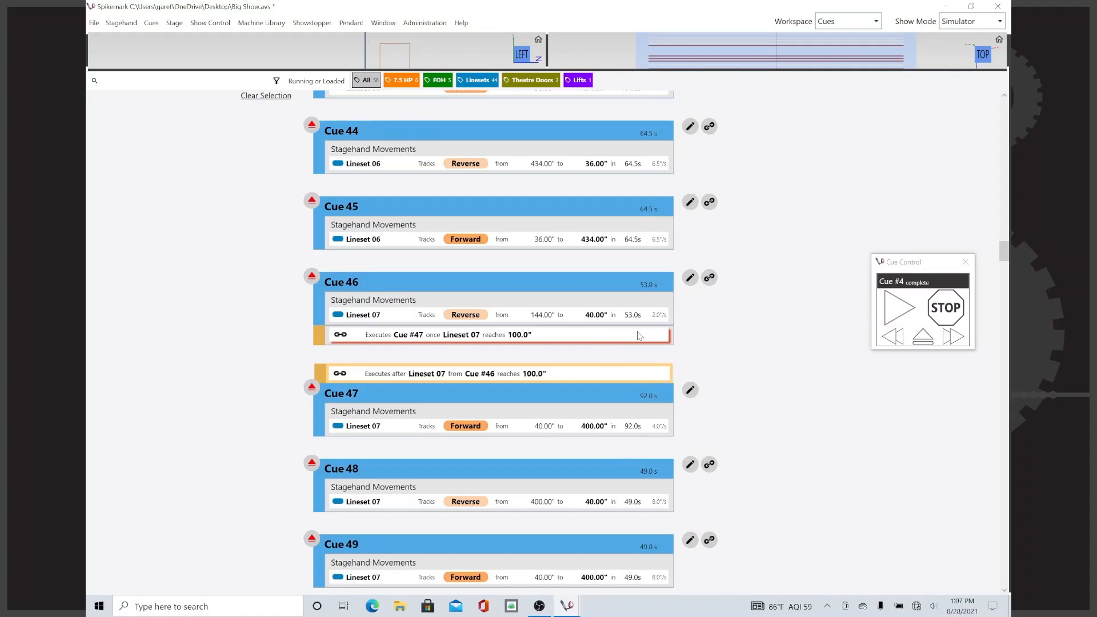
- Open the restore movements for Cue 46 and enlarge the Restore Cue window to show more of the list
{"action": "right_click", "coordinate": [596, 290]}
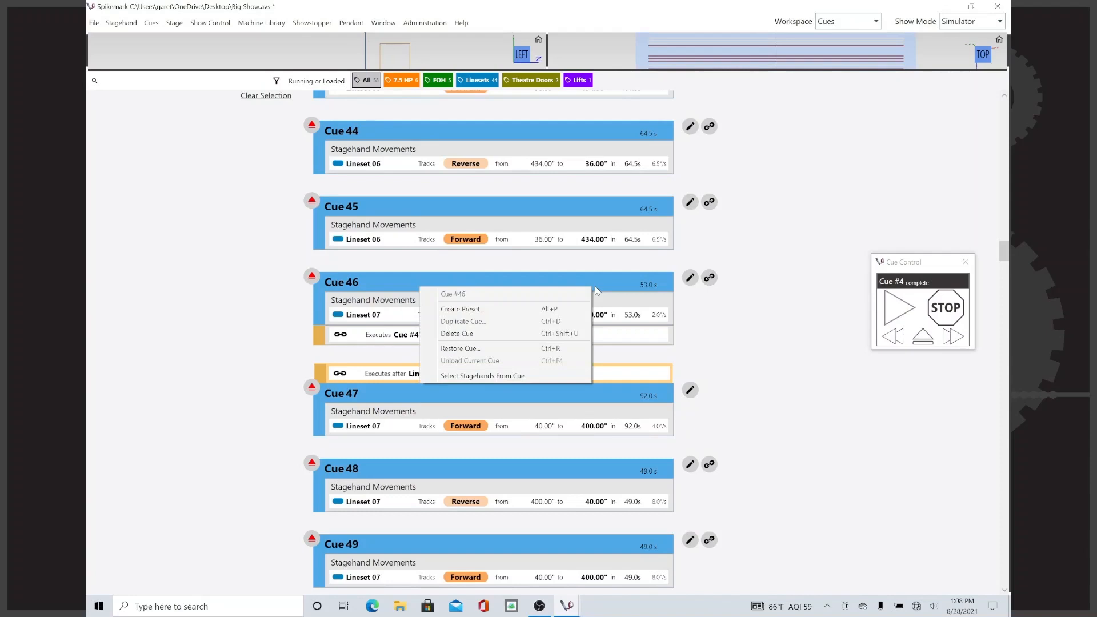
{"action": "left_click", "coordinate": [554, 350]}
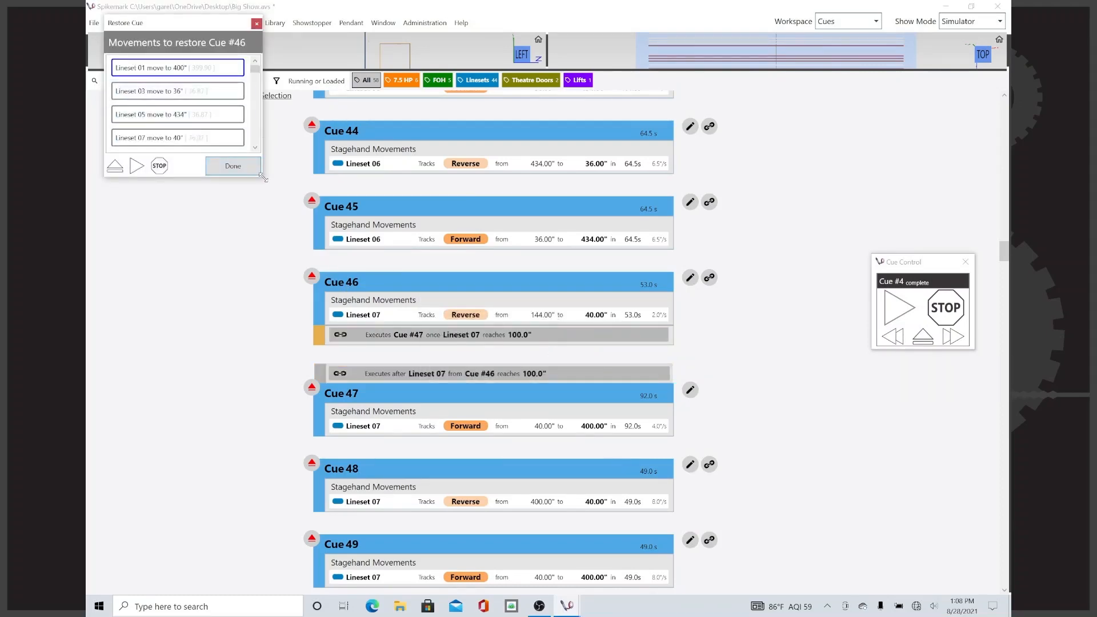
{"action": "left_click_drag", "start_coordinate": [262, 177], "coordinate": [314, 299]}
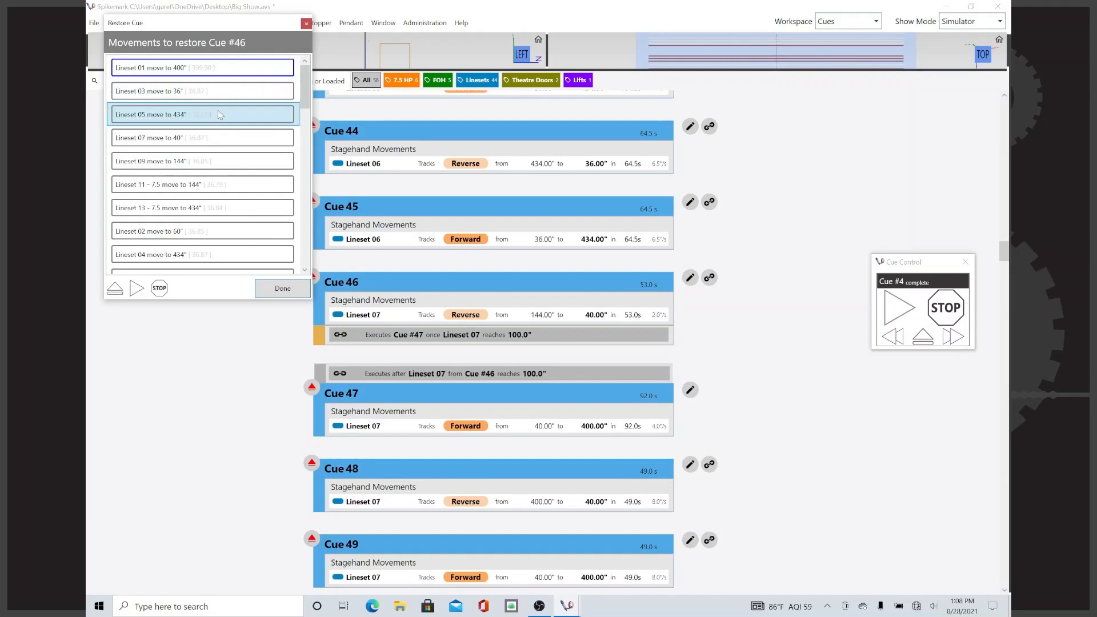
- Run the Cue 46 restore movements for Lineset 05 to 434 inches, Lineset 07 to 40 inches and Lineset 09 to 144 inches
{"action": "left_click", "coordinate": [115, 289]}
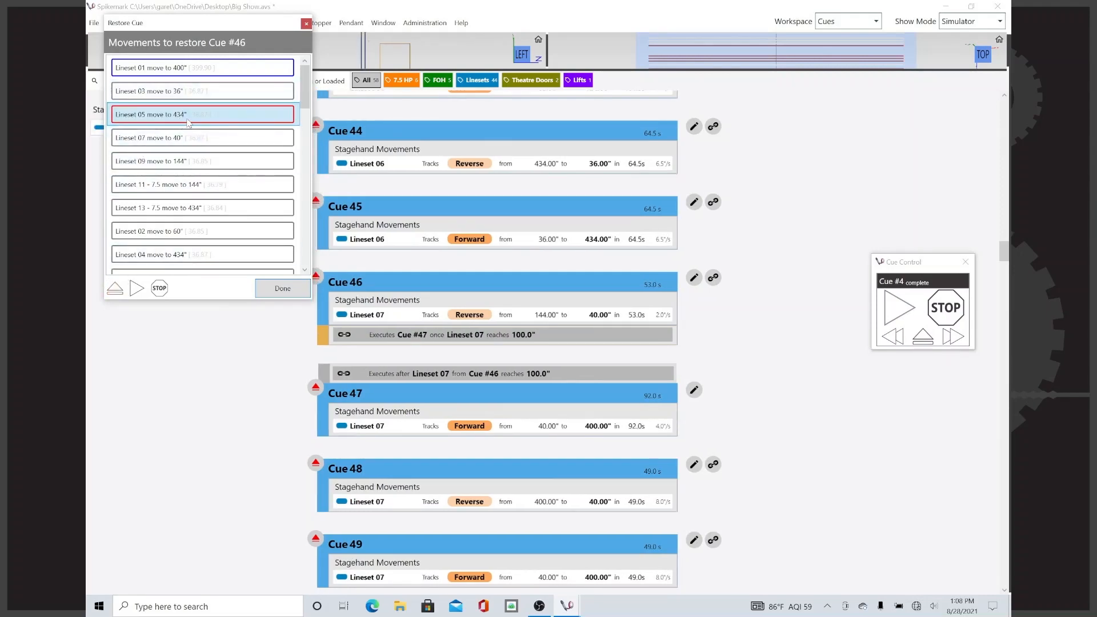
{"action": "left_click", "coordinate": [135, 288]}
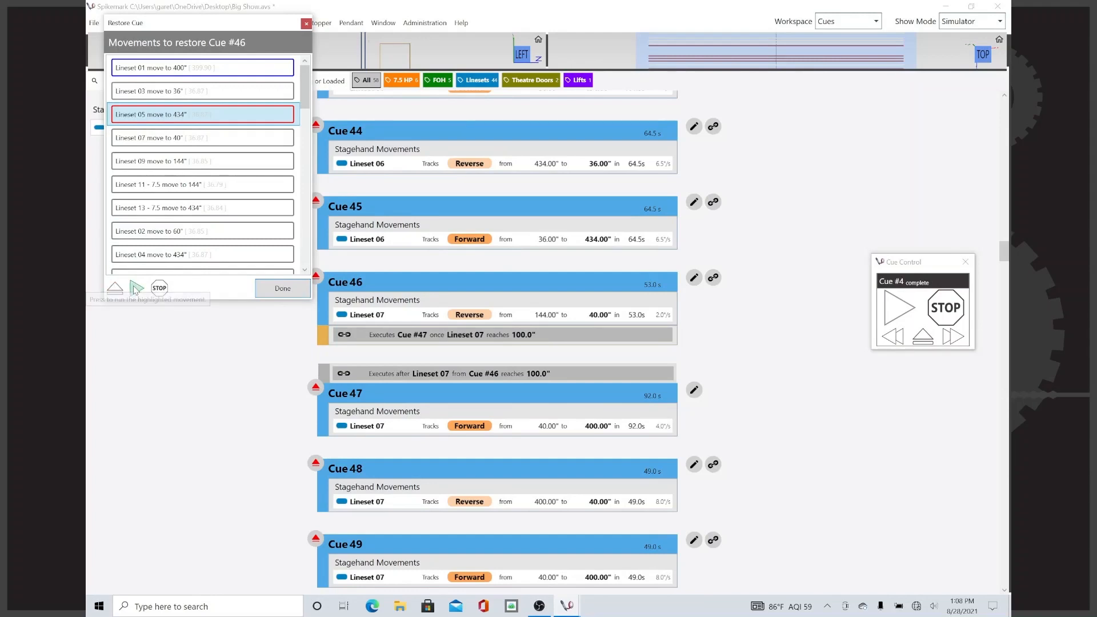
{"action": "left_click", "coordinate": [189, 141]}
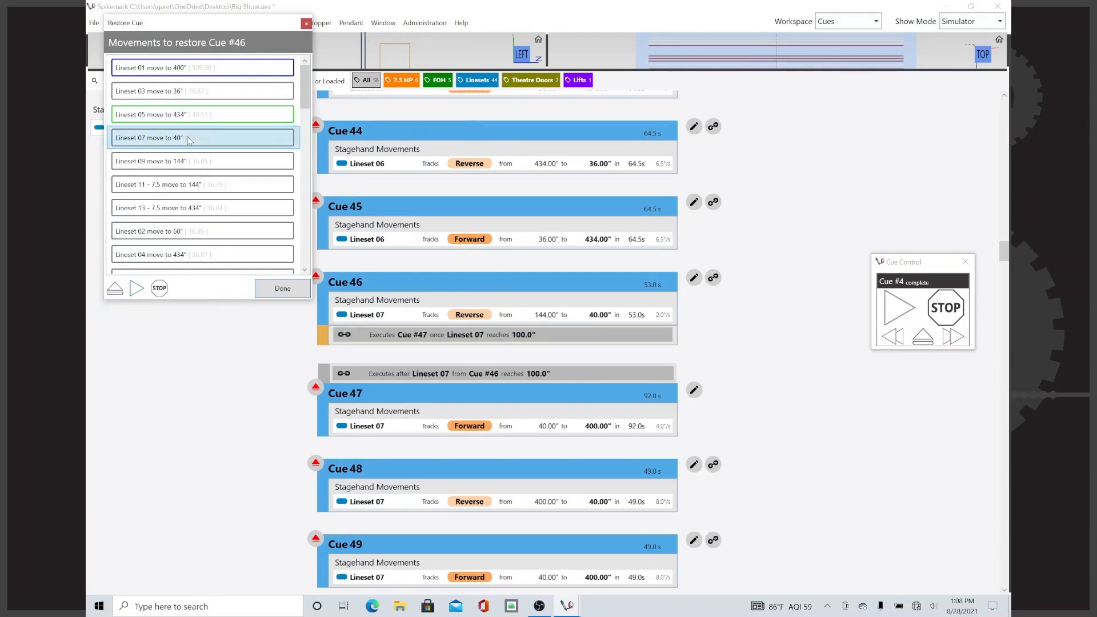
{"action": "left_click", "coordinate": [135, 288]}
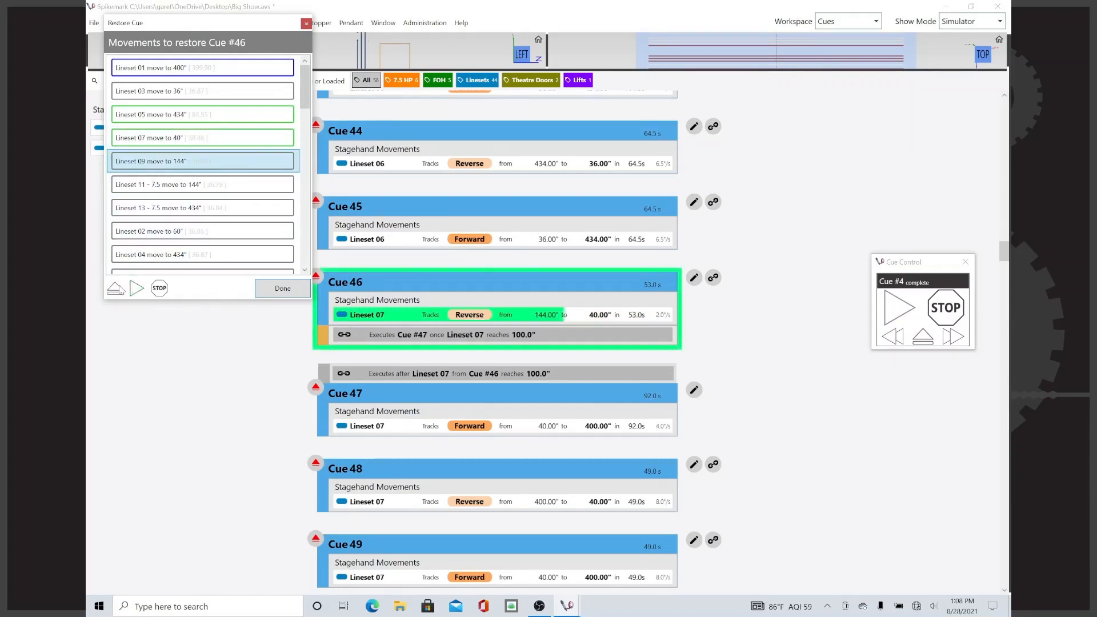
{"action": "left_click", "coordinate": [137, 290]}
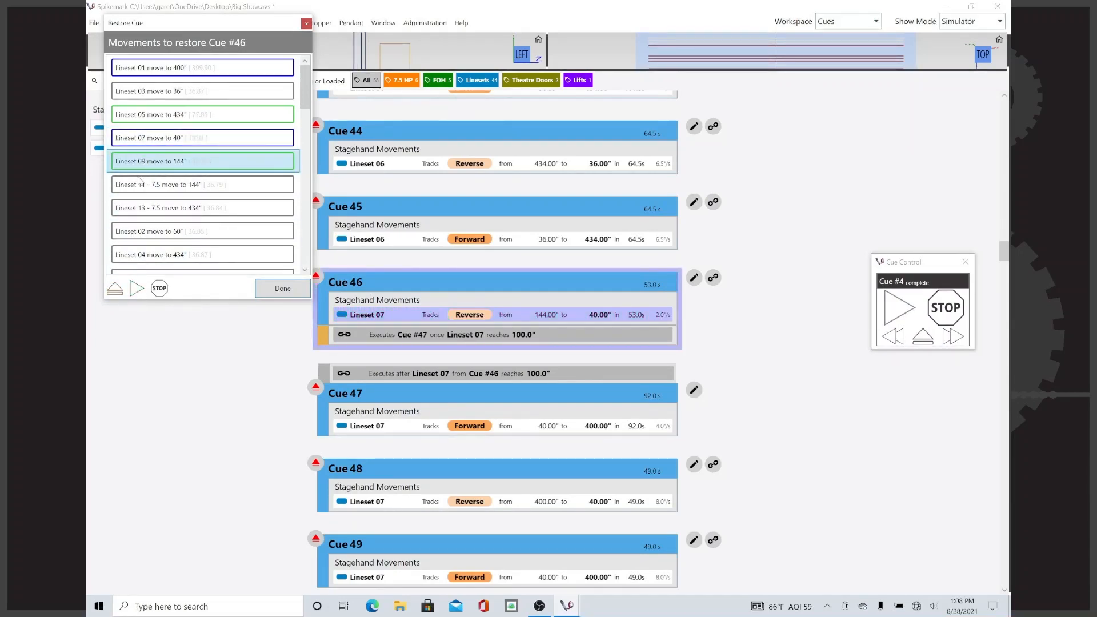
- Run the Cue 46 restore movements for Lineset 11 - 7.5 to 144 inches and Lineset 13 - 7.5 to 434 inches
{"action": "left_click", "coordinate": [118, 276]}
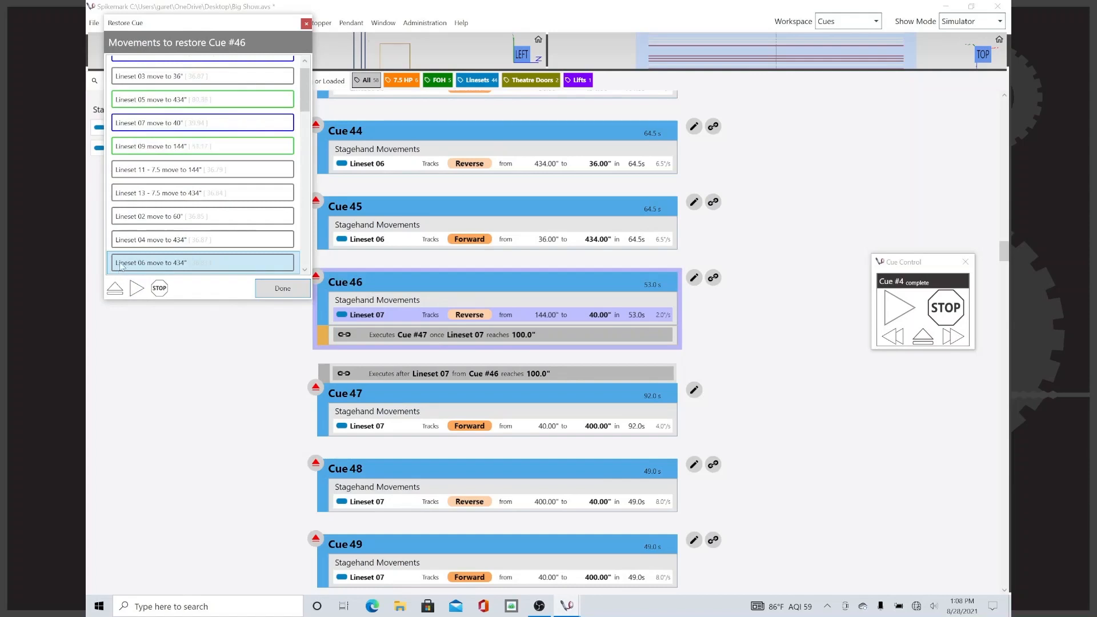
{"action": "left_click", "coordinate": [146, 171]}
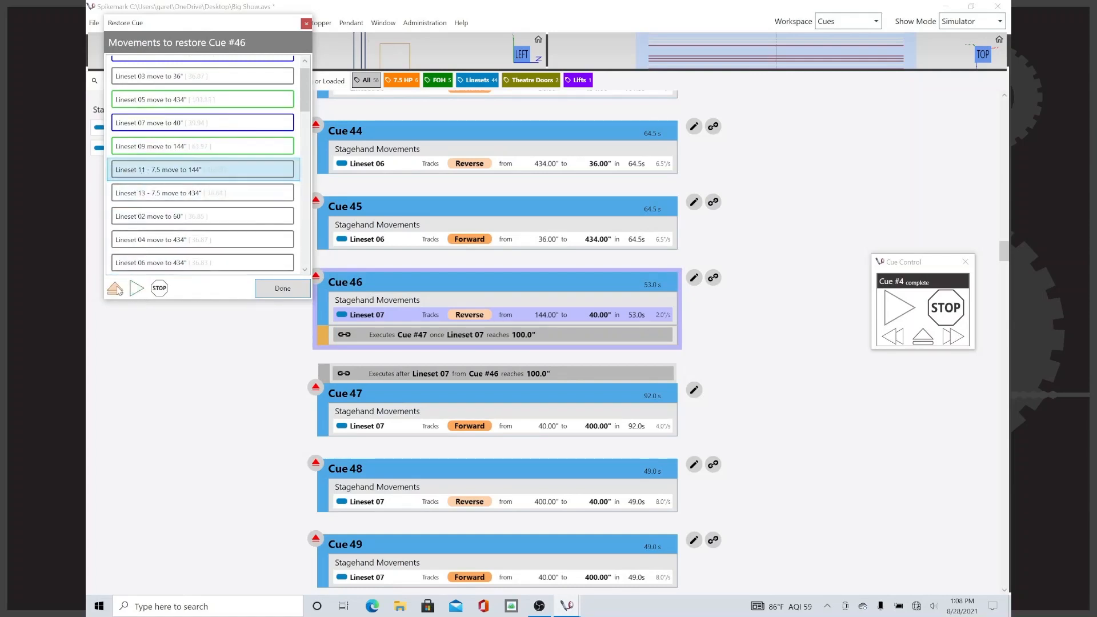
{"action": "left_click", "coordinate": [135, 289]}
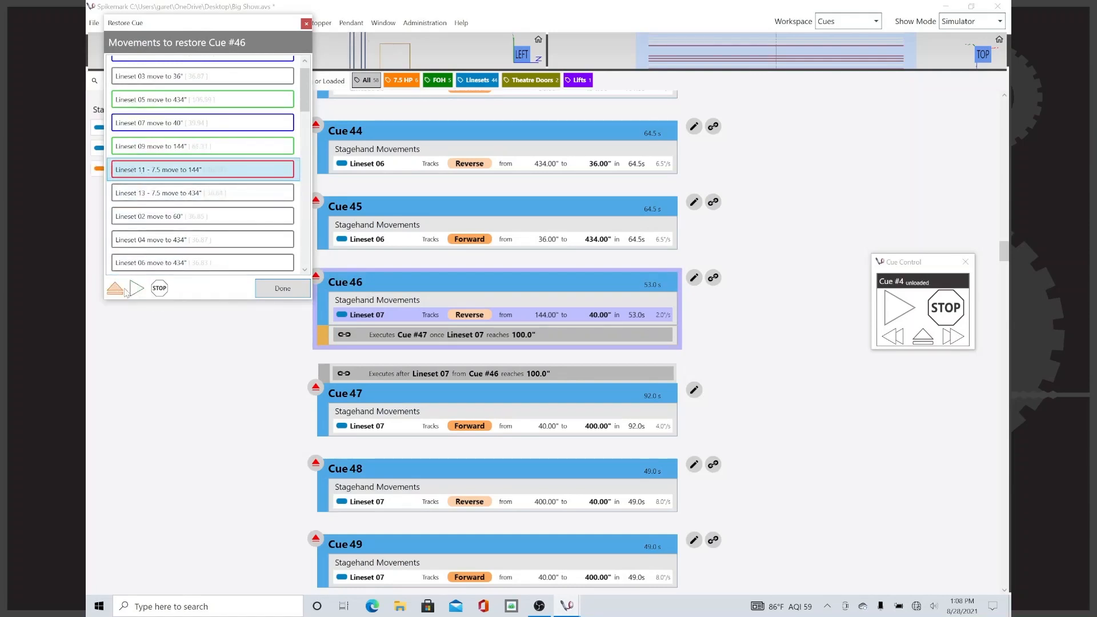
{"action": "left_click", "coordinate": [143, 194]}
{"action": "left_click", "coordinate": [136, 289]}
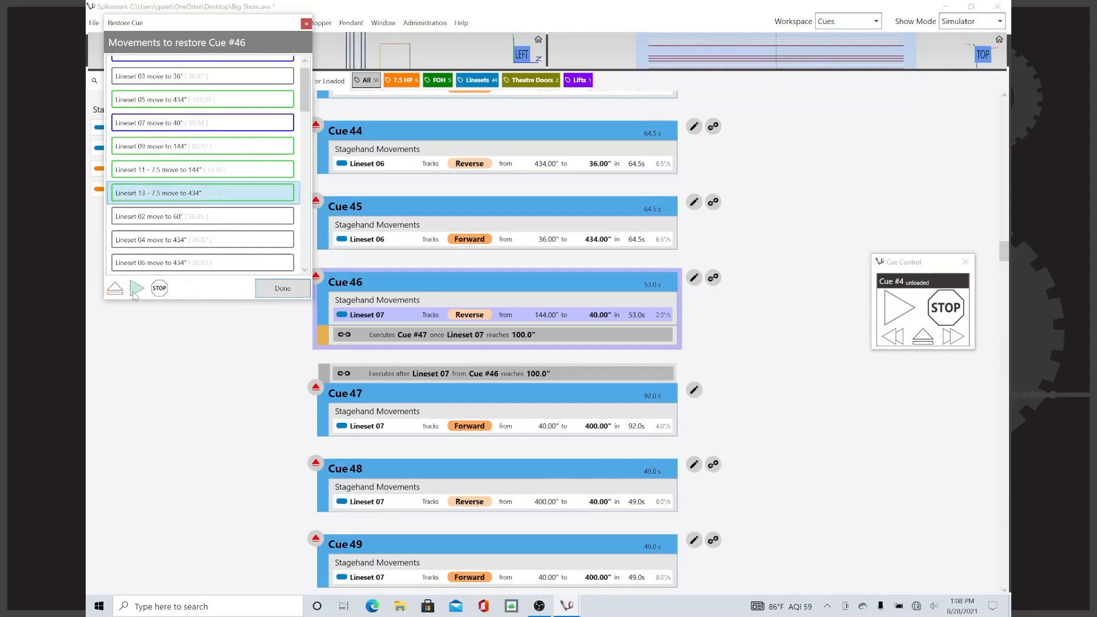
- Run the Cue 46 restore movements for Lineset 02 to 60 inches and Lineset 04 to 434 inches
{"action": "left_click", "coordinate": [135, 217]}
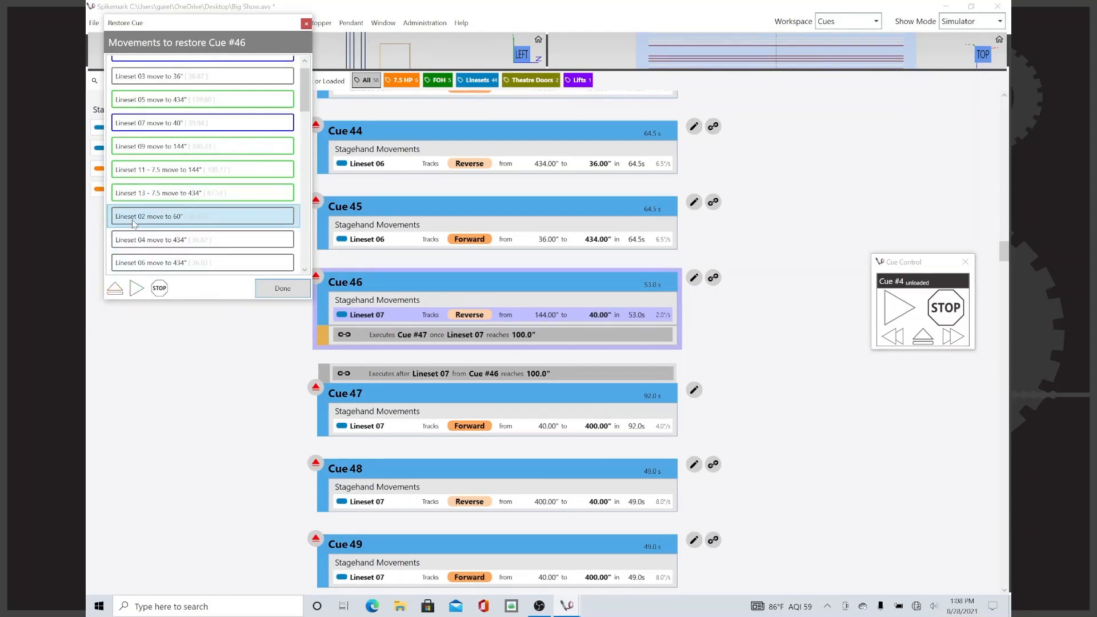
{"action": "left_click", "coordinate": [117, 291]}
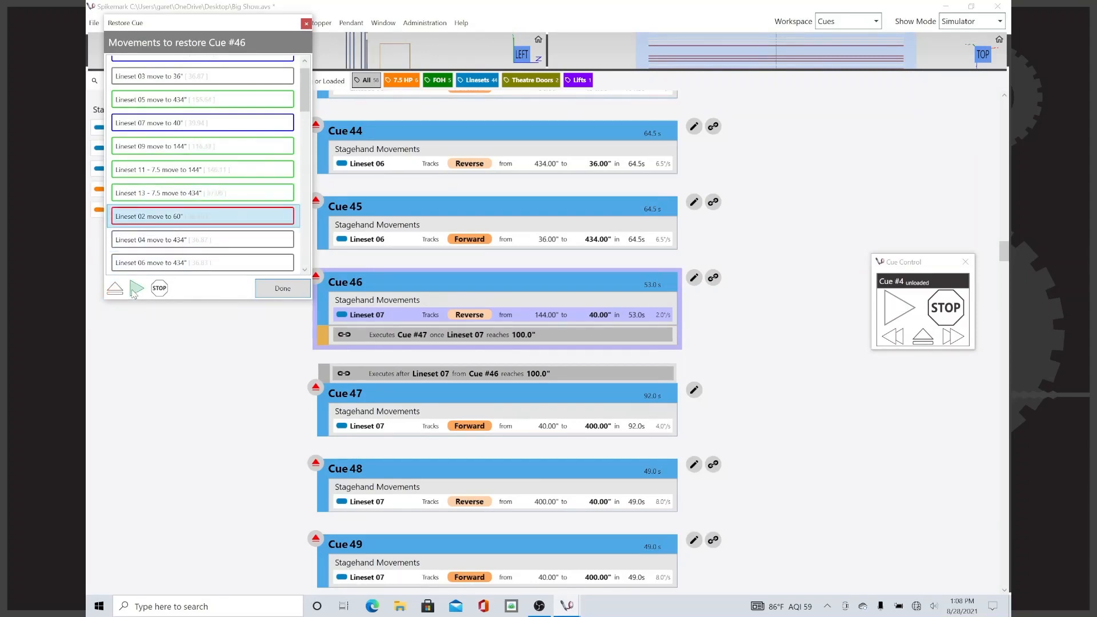
{"action": "left_click", "coordinate": [169, 240]}
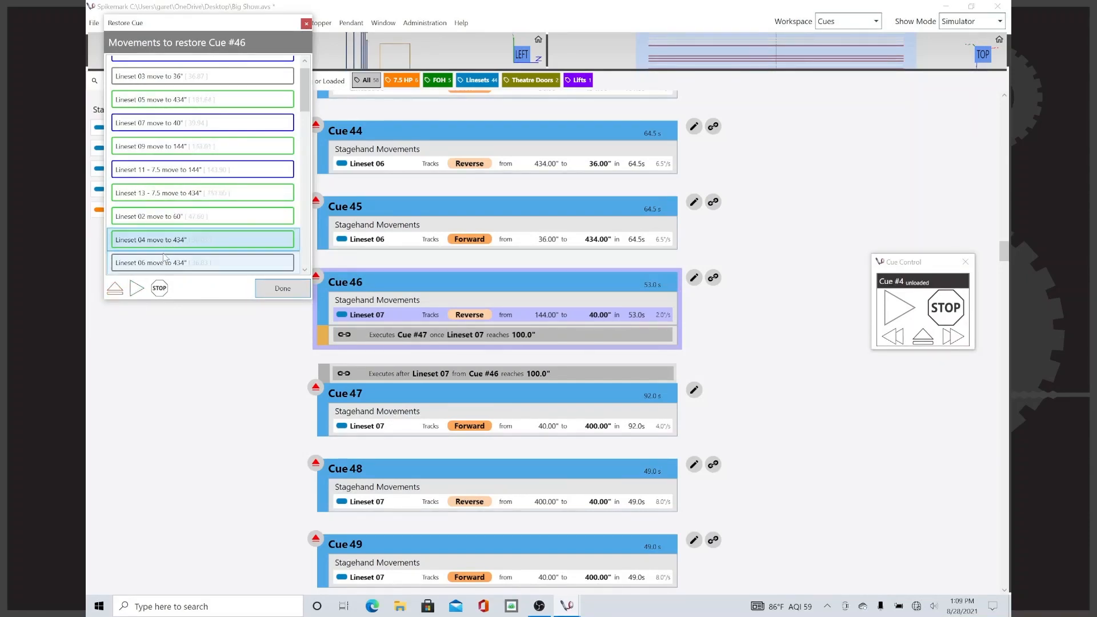
- Move the Restore Cue window clear of the stagehand list, then finish restoring and accept re-enabling the cue links
{"action": "scroll", "coordinate": [193, 228], "scroll_direction": "down", "scroll_amount": 10}
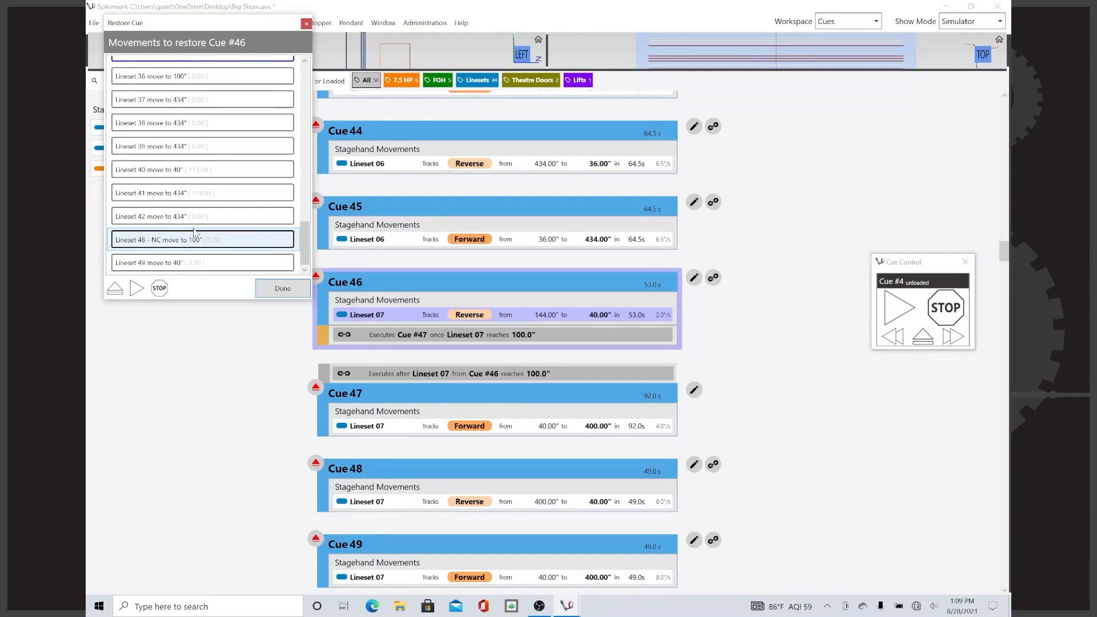
{"action": "scroll", "coordinate": [195, 232], "scroll_direction": "up", "scroll_amount": 10}
{"action": "scroll", "coordinate": [194, 232], "scroll_direction": "up", "scroll_amount": 1}
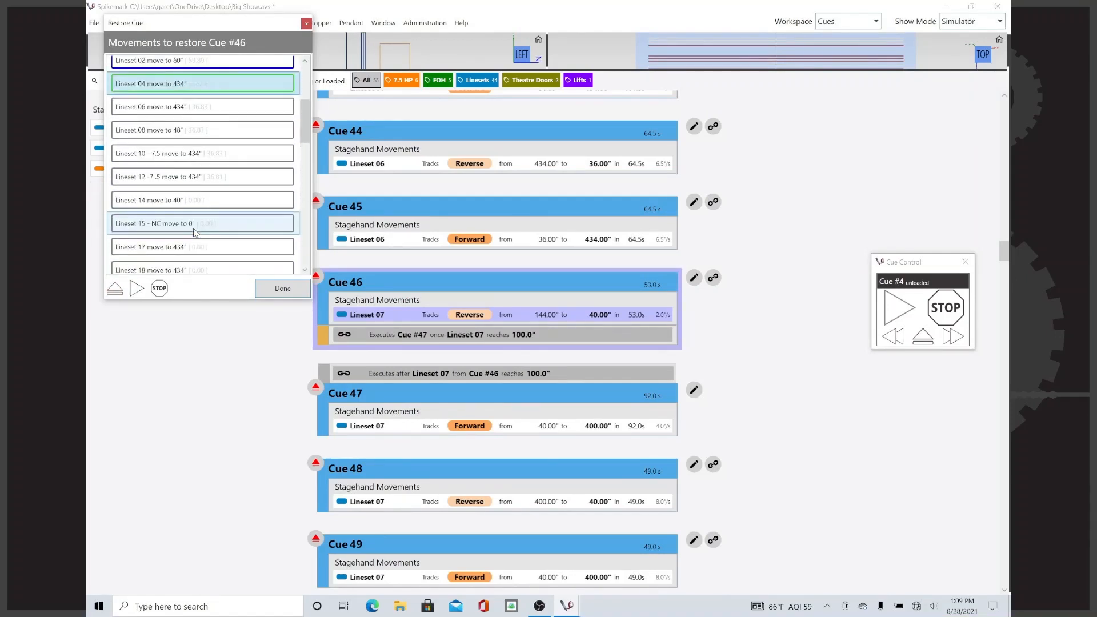
{"action": "scroll", "coordinate": [187, 151], "scroll_direction": "up", "scroll_amount": 3}
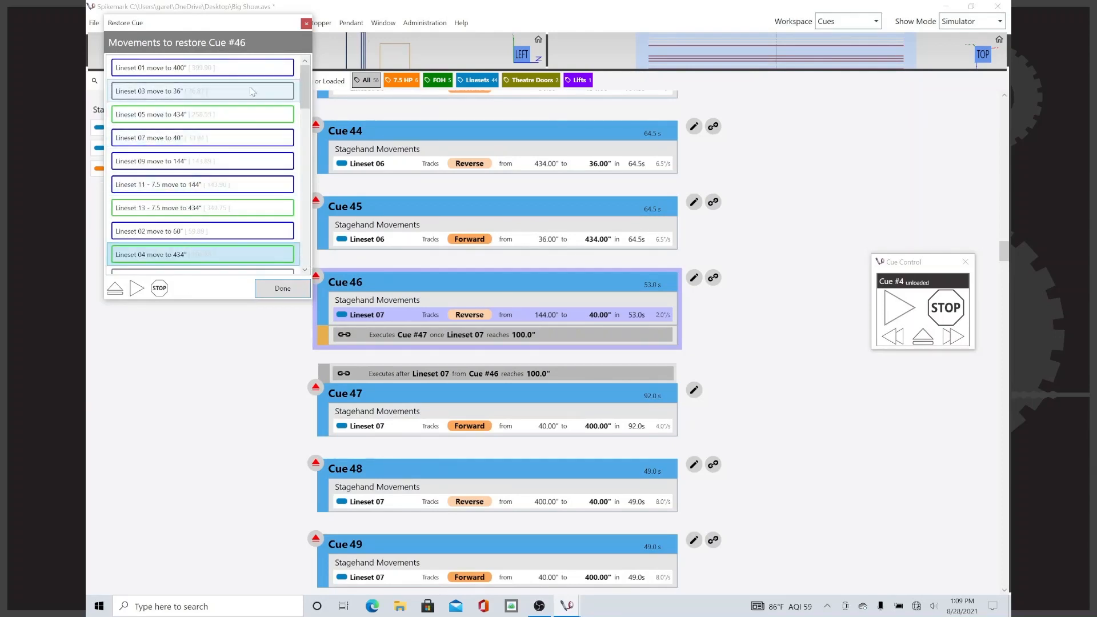
{"action": "left_click_drag", "start_coordinate": [213, 28], "coordinate": [848, 96]}
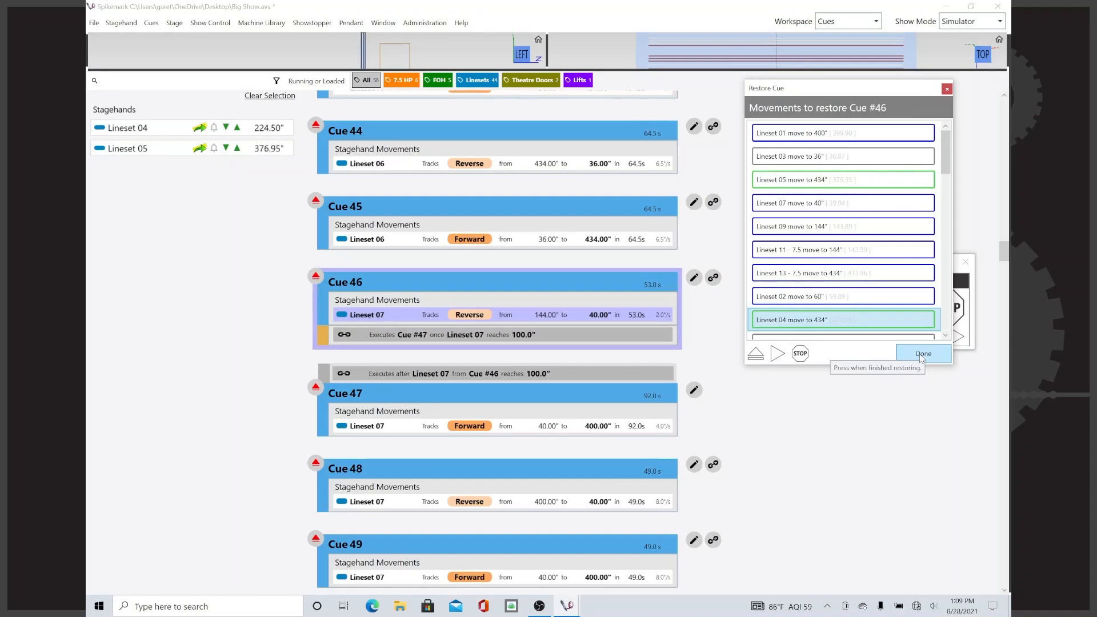
{"action": "left_click", "coordinate": [776, 353]}
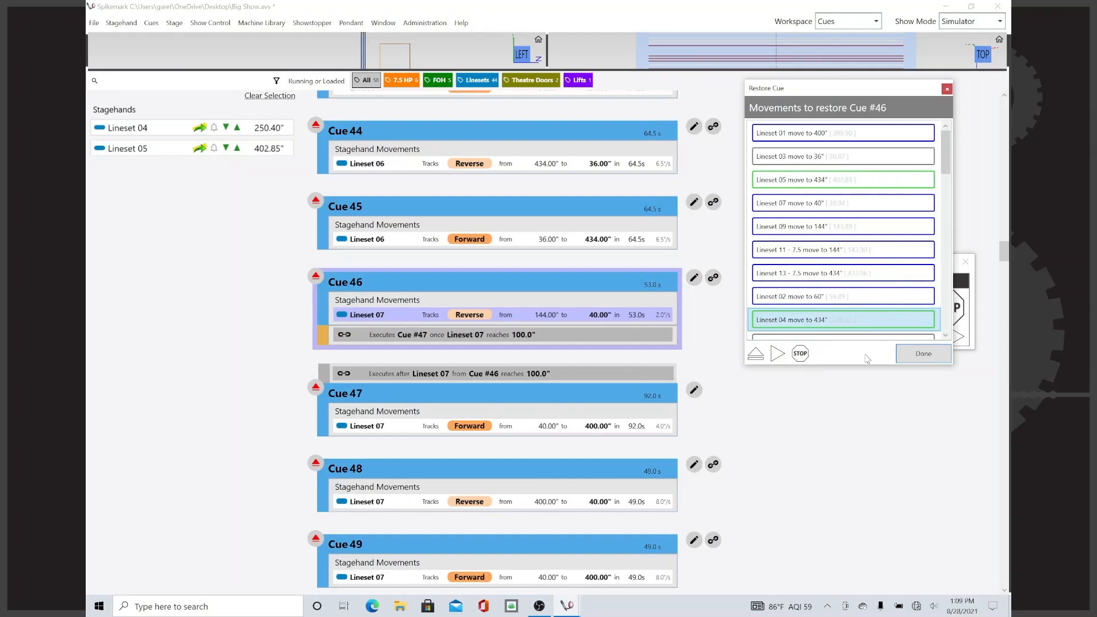
{"action": "left_click", "coordinate": [922, 355]}
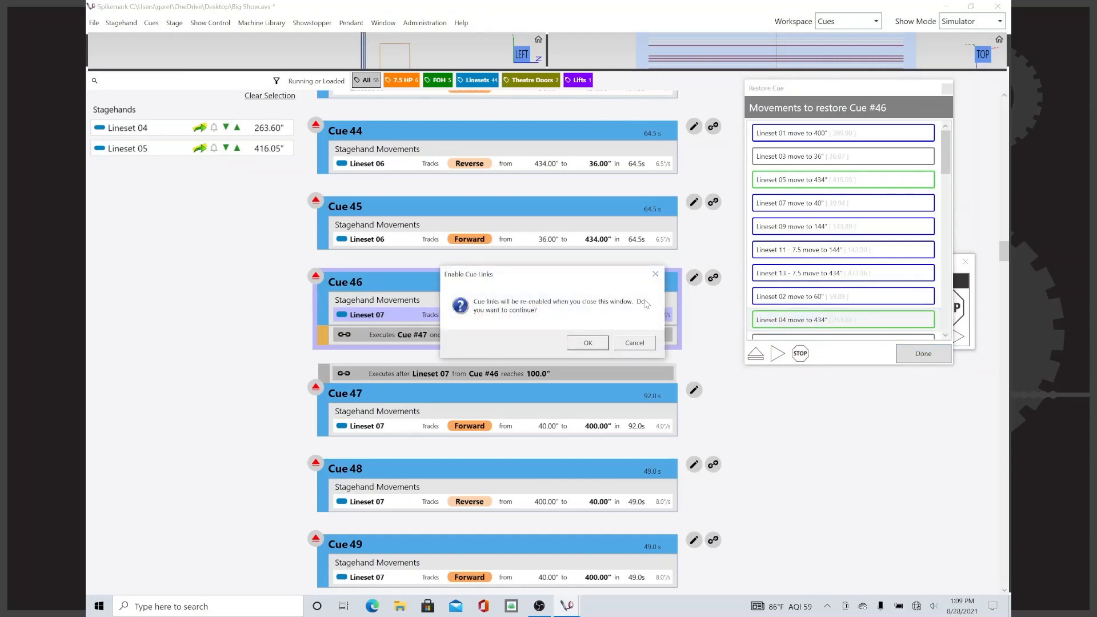
{"action": "left_click", "coordinate": [585, 344]}
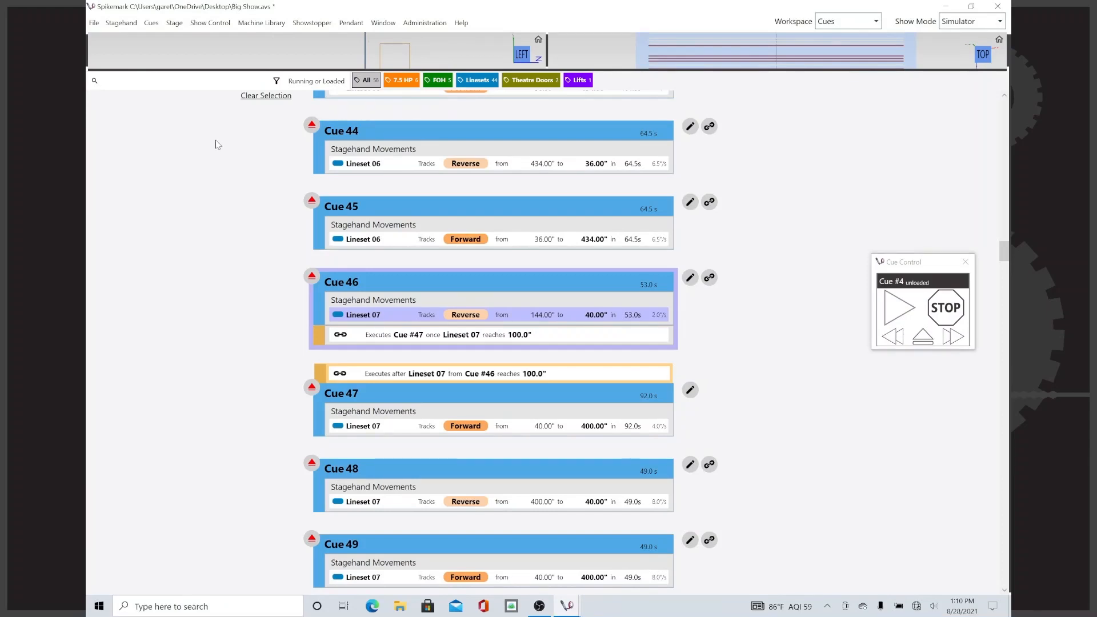
- Disable the cue links for the whole show and enable them again
{"action": "left_click", "coordinate": [152, 24]}
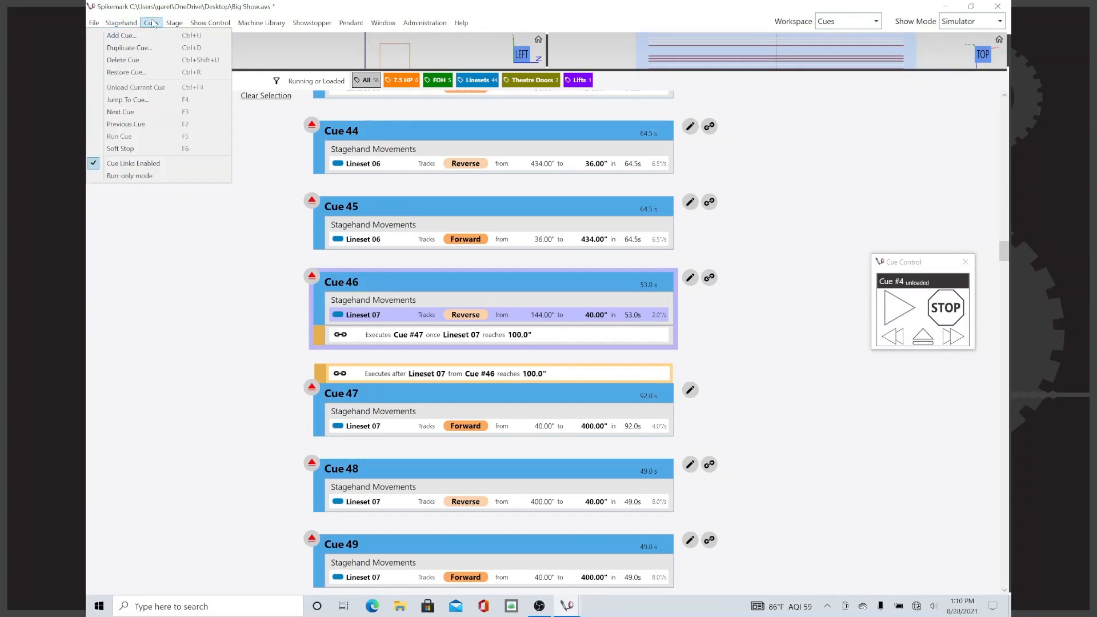
{"action": "left_click", "coordinate": [154, 165]}
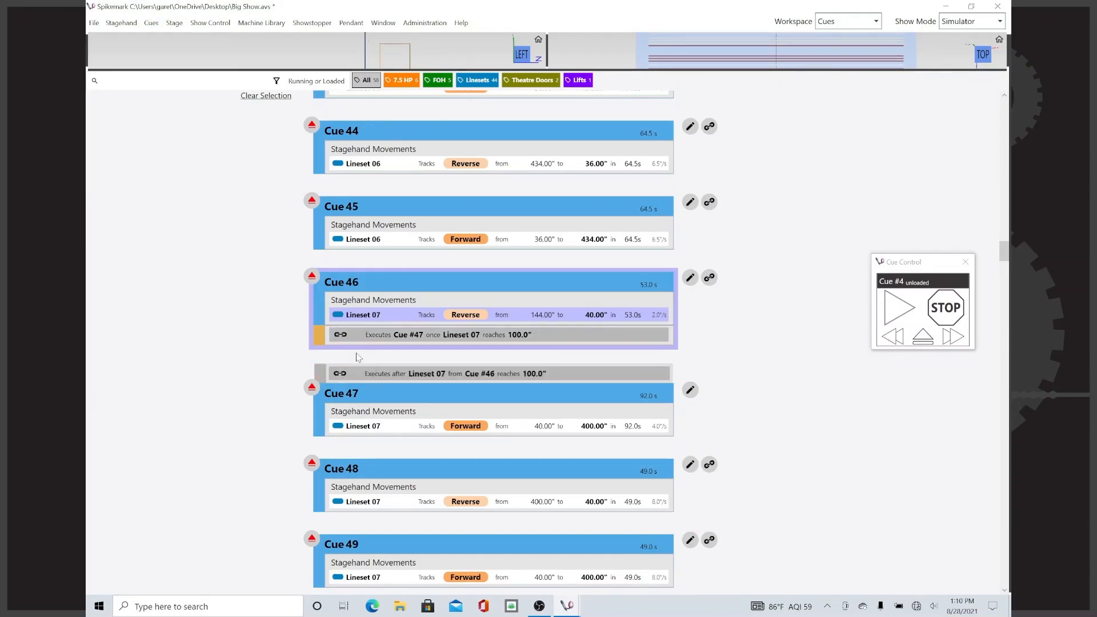
{"action": "left_click", "coordinate": [151, 23]}
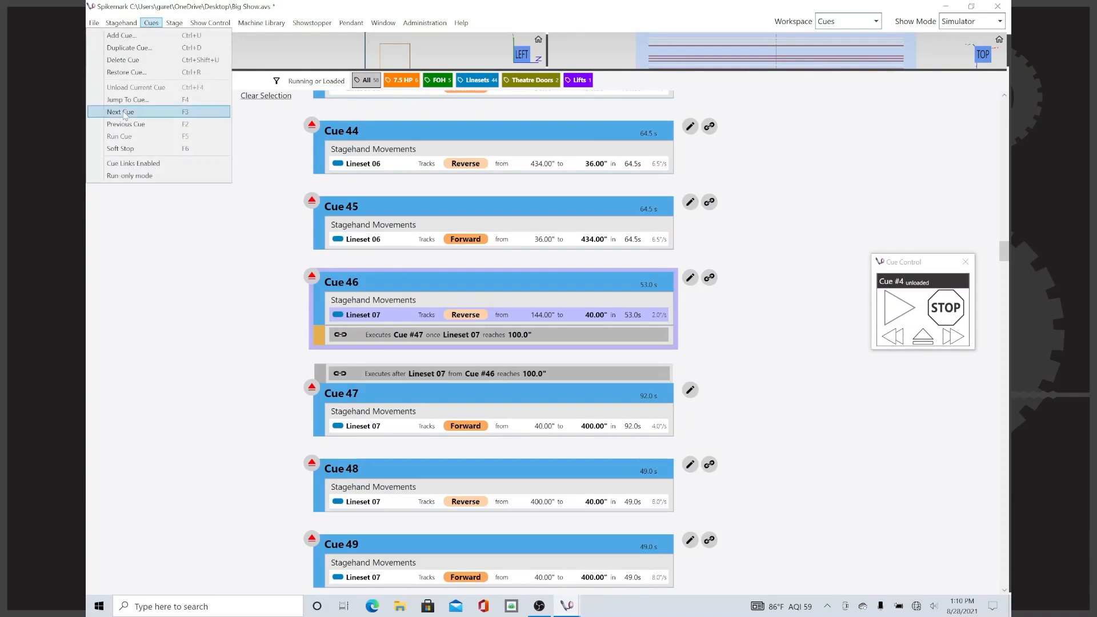
{"action": "left_click", "coordinate": [124, 164]}
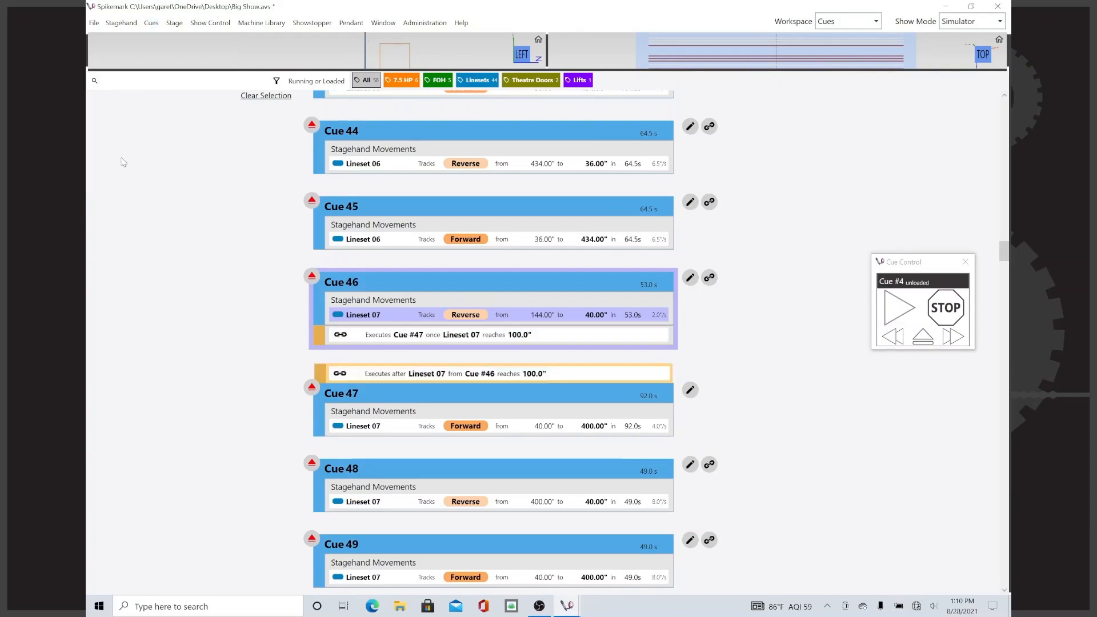
- Try to run Cue 46 with its position link enabled, and load the cue again
{"action": "left_click", "coordinate": [312, 278]}
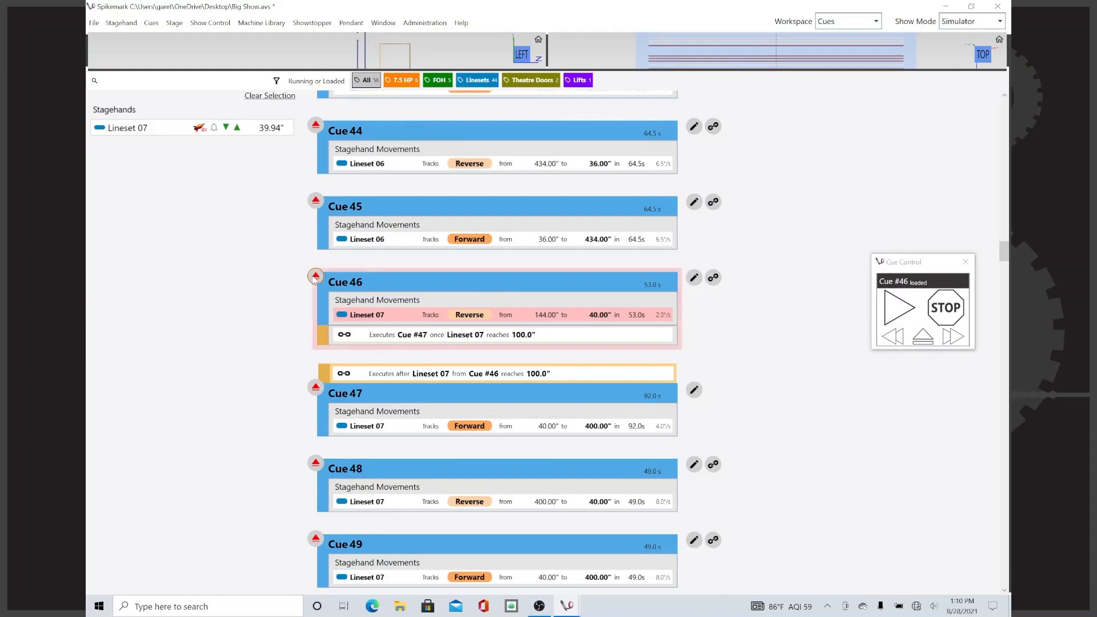
{"action": "left_click", "coordinate": [896, 315]}
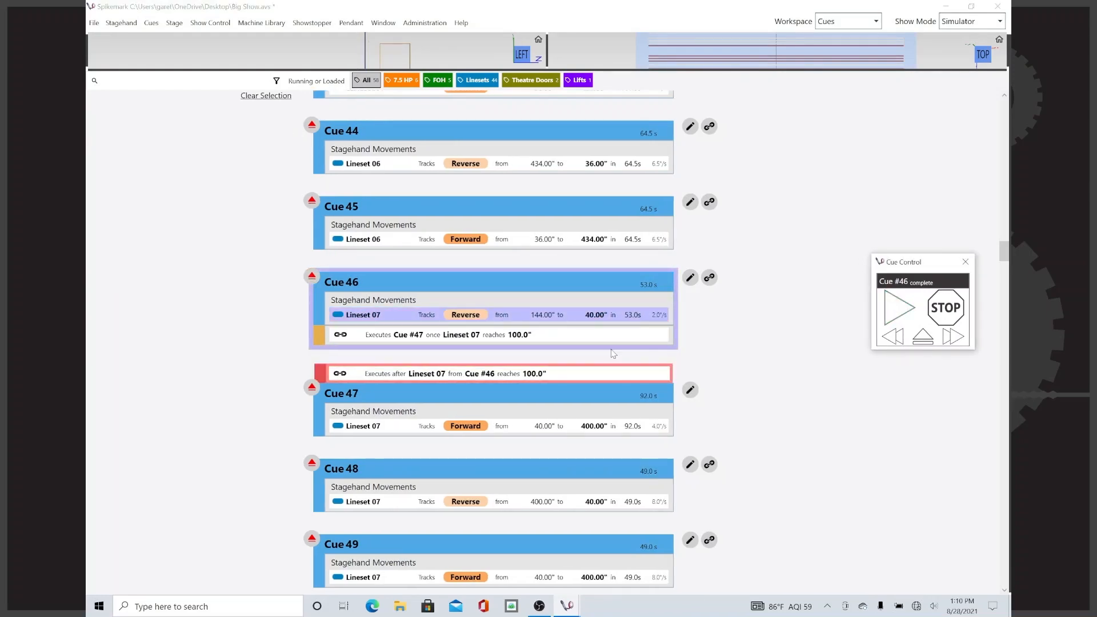
{"action": "left_click", "coordinate": [311, 277]}
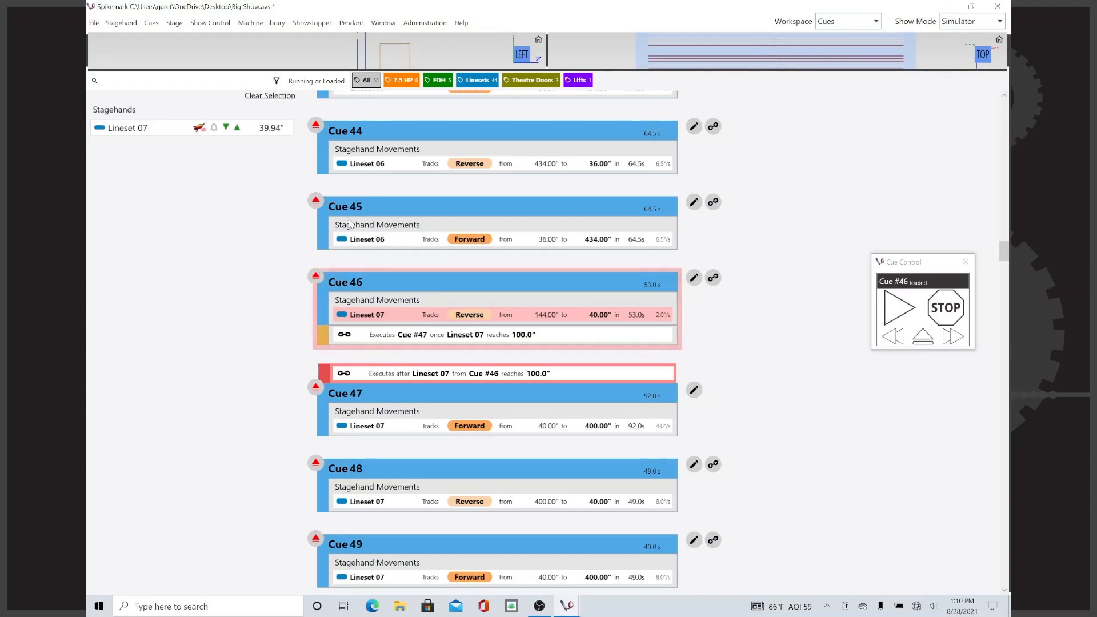
- Switch to the Jog workspace and remove the Running and Loaded status filters from the stagehand list
{"action": "left_click", "coordinate": [851, 21]}
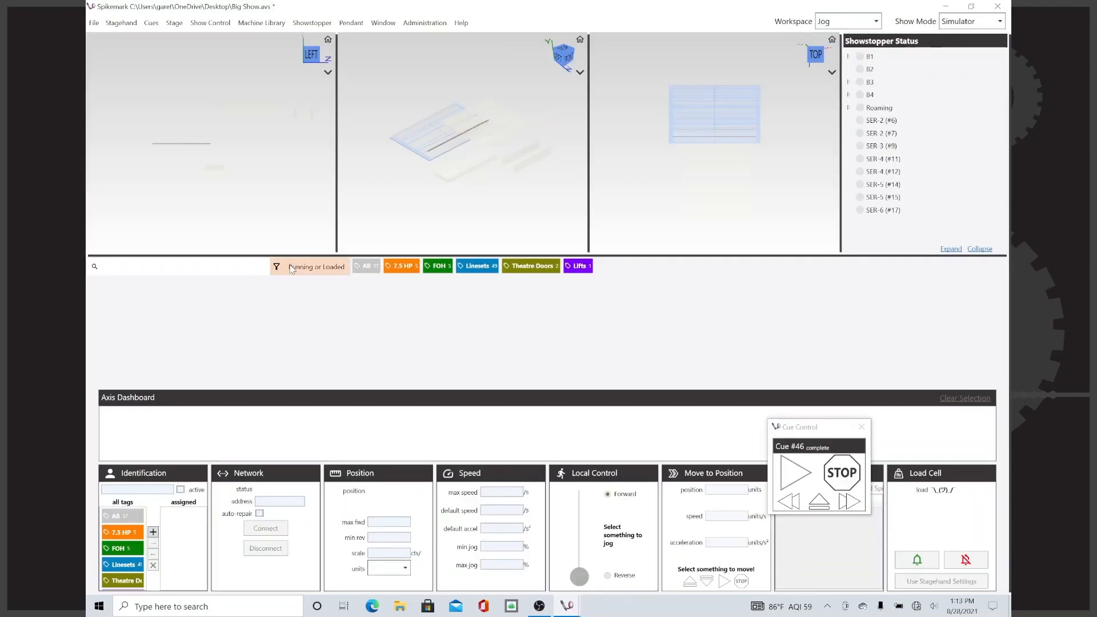
{"action": "left_click", "coordinate": [292, 268]}
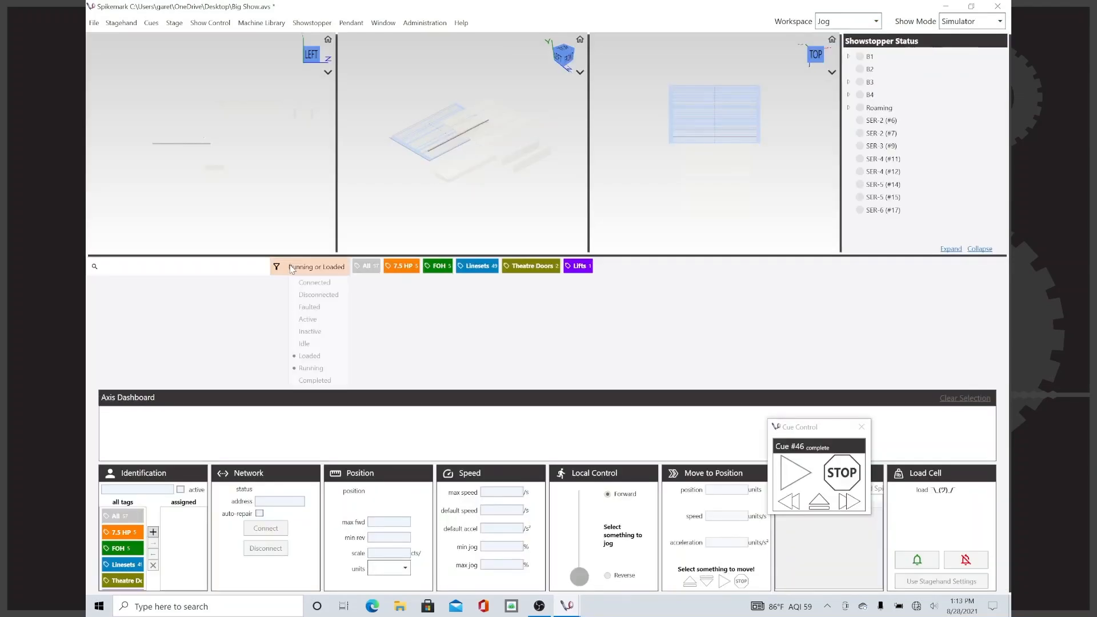
{"action": "left_click", "coordinate": [311, 368]}
{"action": "left_click", "coordinate": [297, 269]}
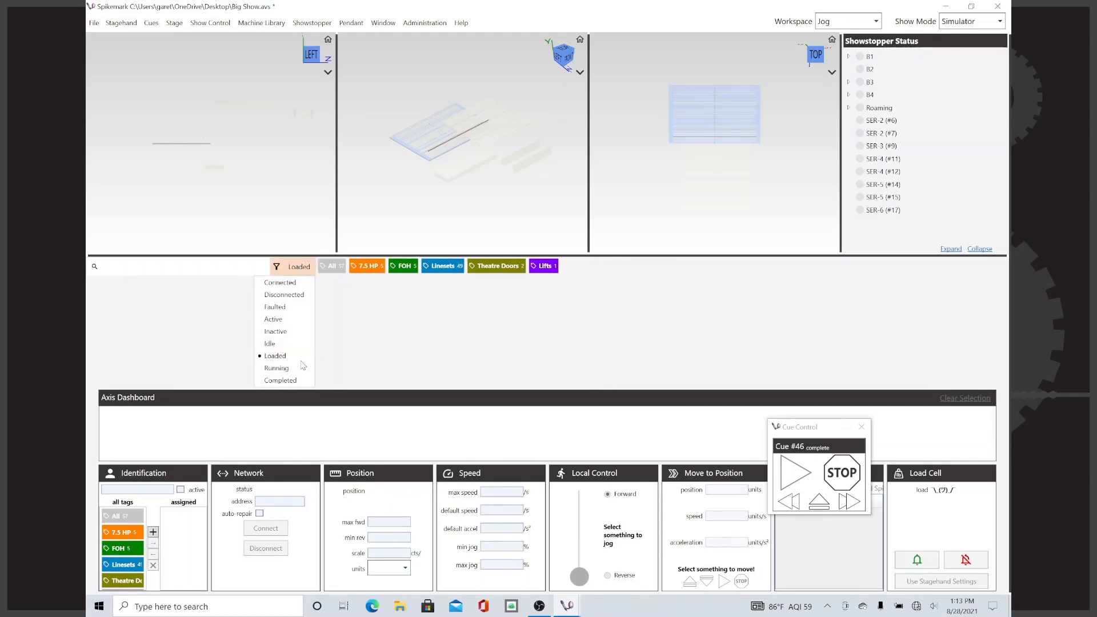
{"action": "left_click", "coordinate": [302, 356]}
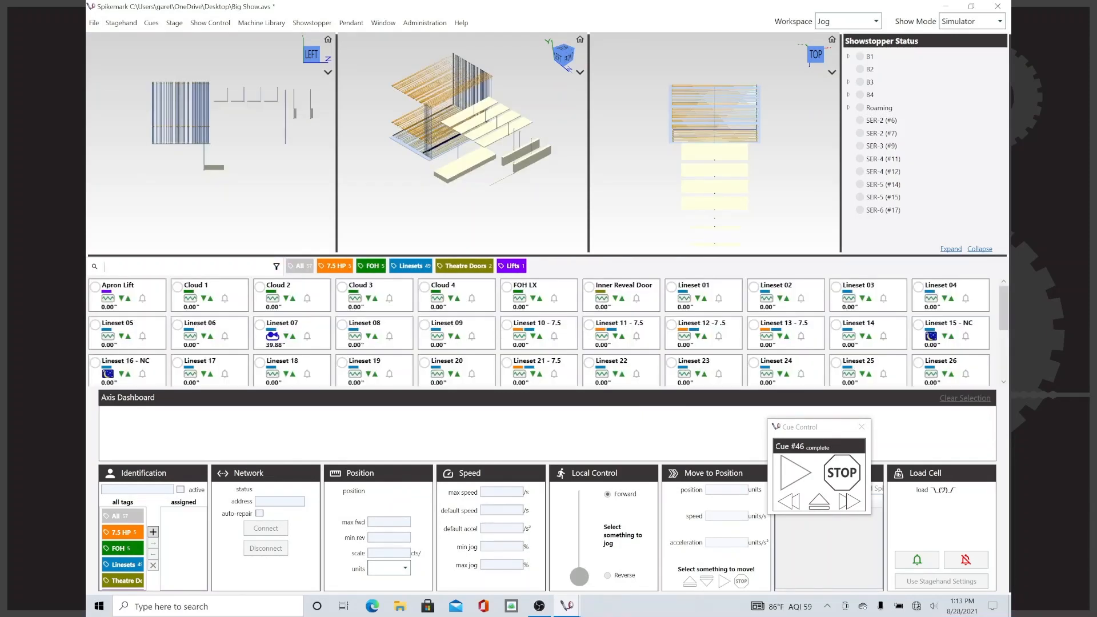
- Find and select Lineset 07, then load and run a move to position 144
{"action": "type", "text": "linest"}
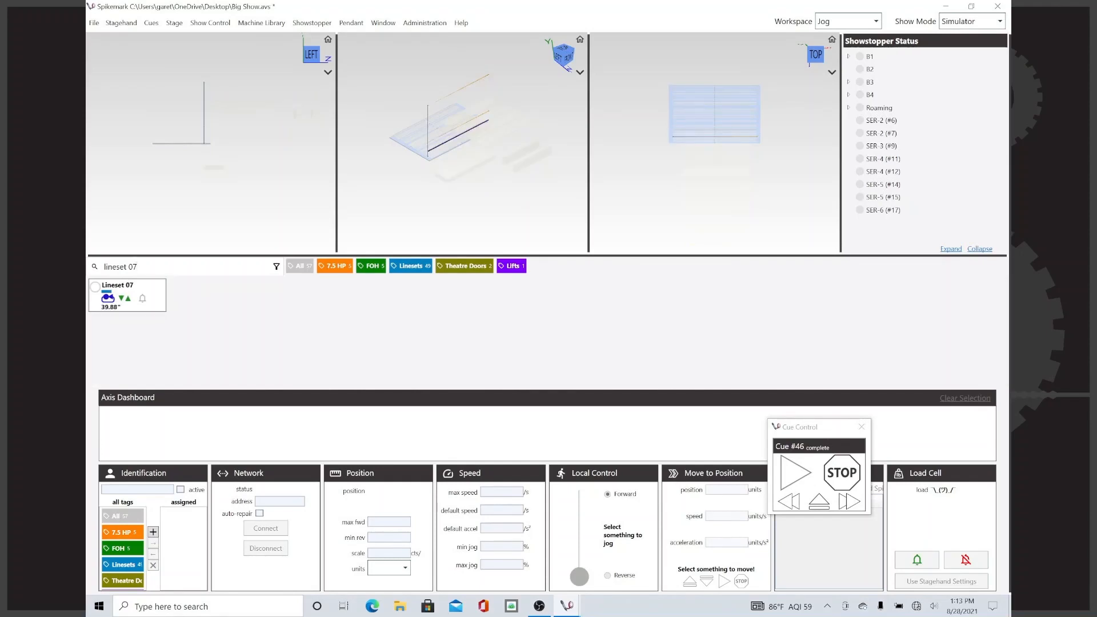
{"action": "left_click", "coordinate": [127, 295]}
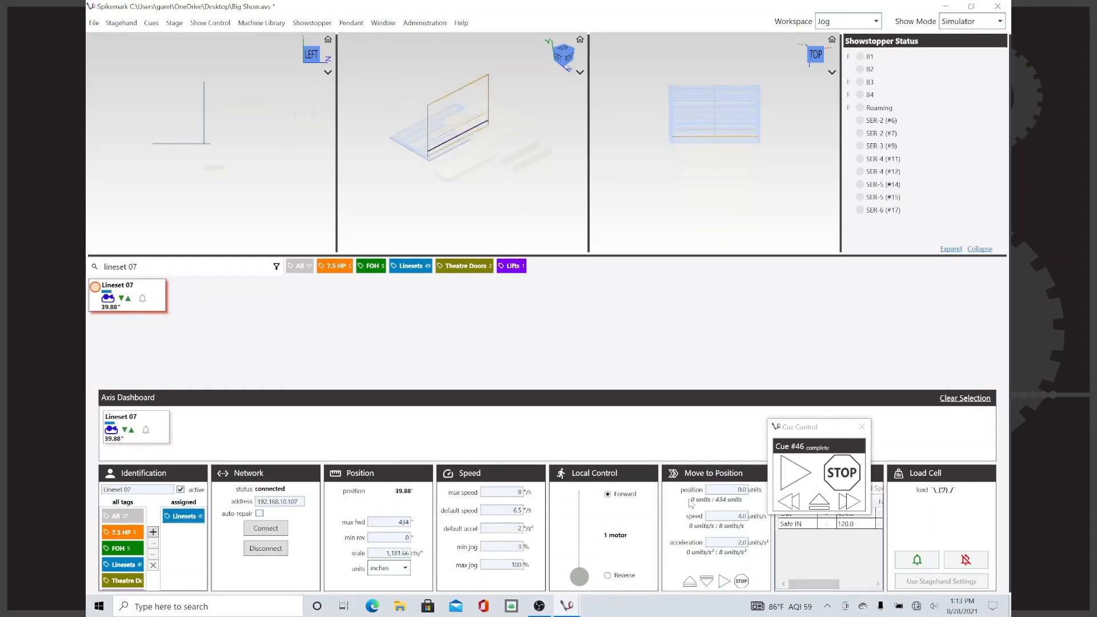
{"action": "type", "text": "144"}
{"action": "left_click", "coordinate": [689, 580]}
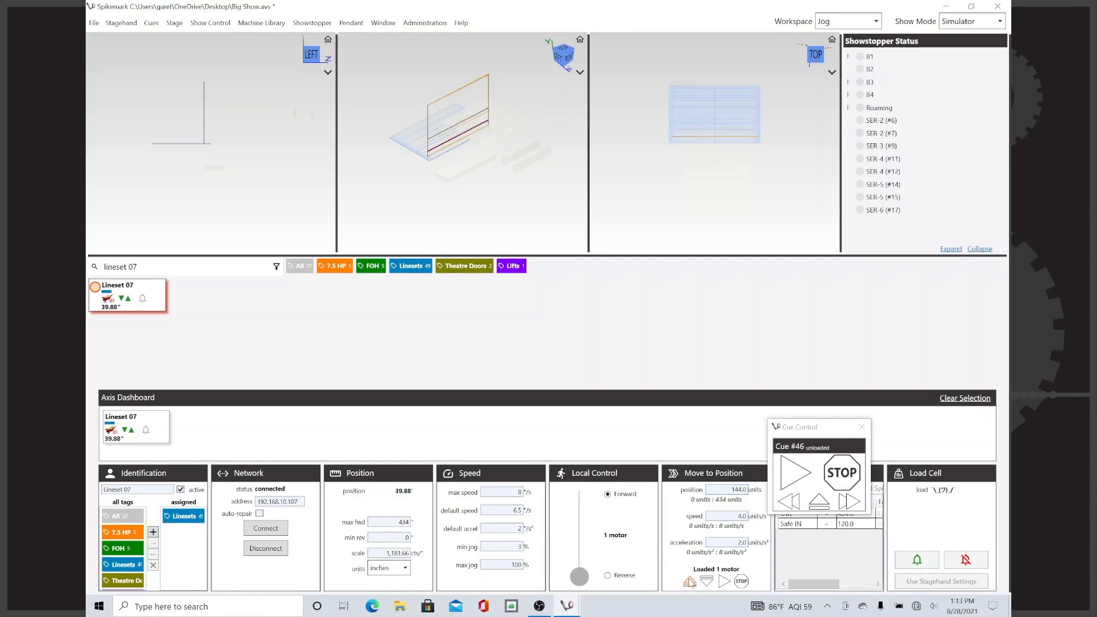
{"action": "left_click", "coordinate": [721, 582]}
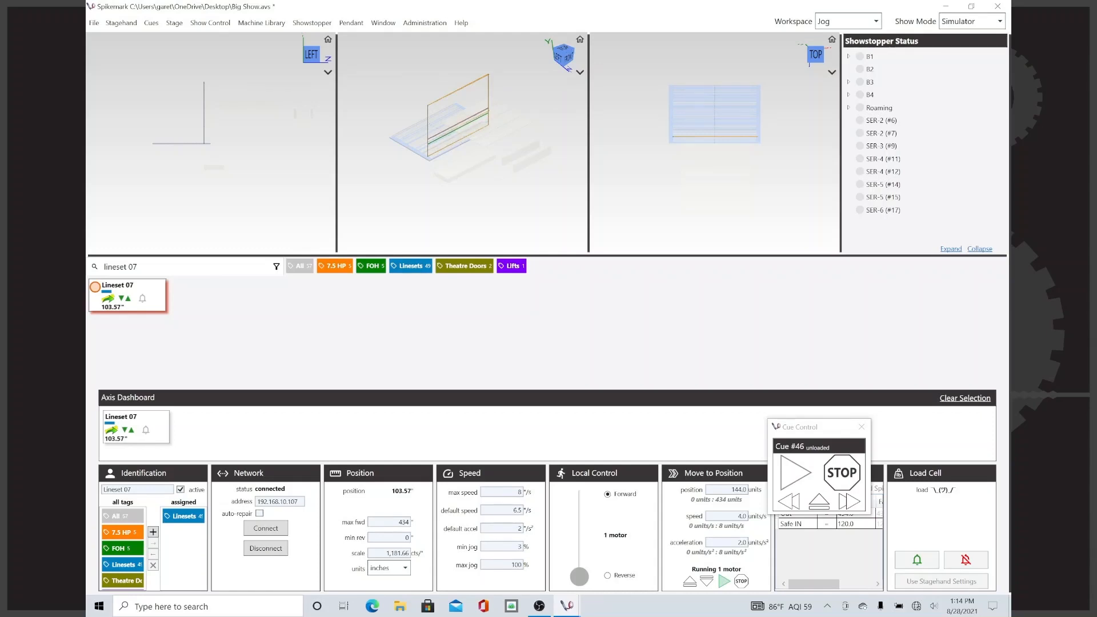
- Clear the lineset 07 search so that all stagehands are listed
{"action": "double_click", "coordinate": [133, 267]}
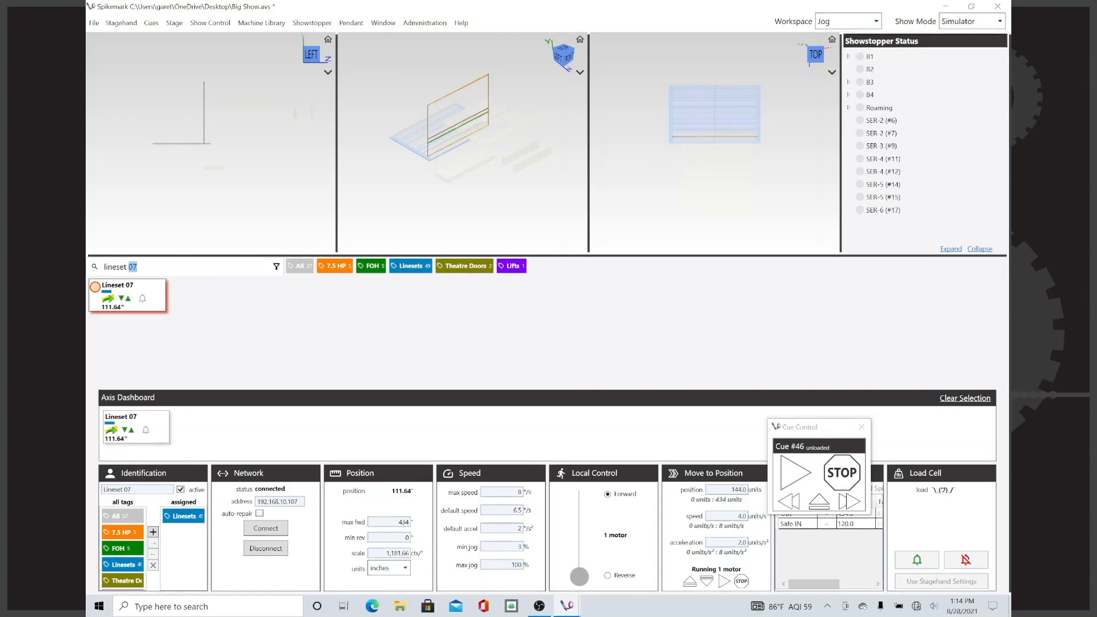
{"action": "key", "text": "ctrl+a"}
{"action": "key", "text": "BackSpace"}
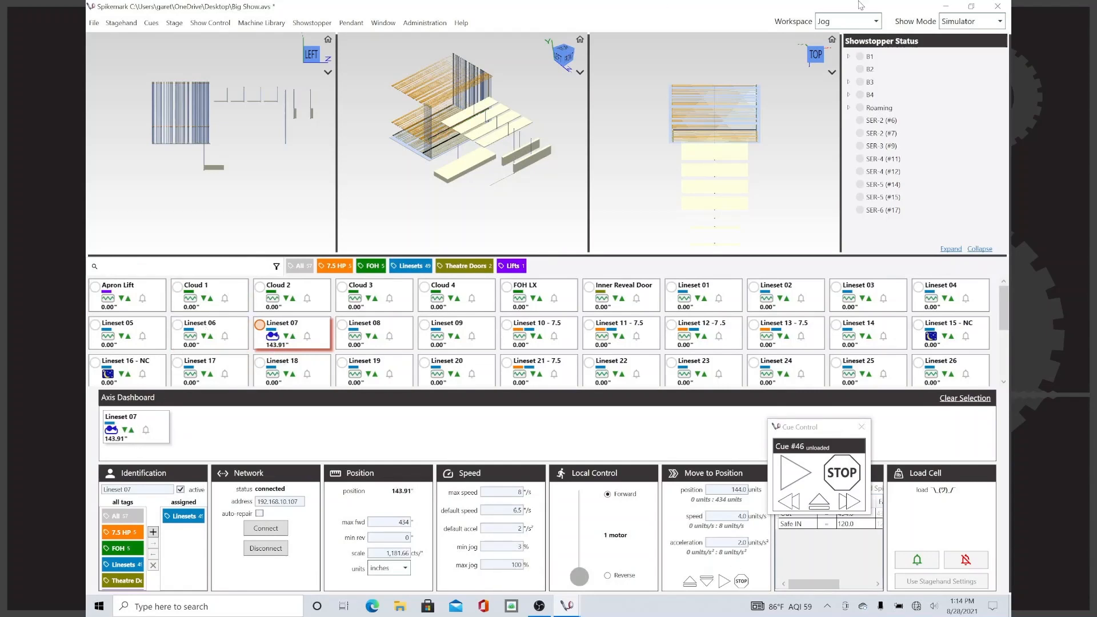
- Return to the Cues workspace, then load and run Cue 46 with its position link to Cue 47
{"action": "left_click", "coordinate": [837, 22]}
{"action": "left_click", "coordinate": [830, 39]}
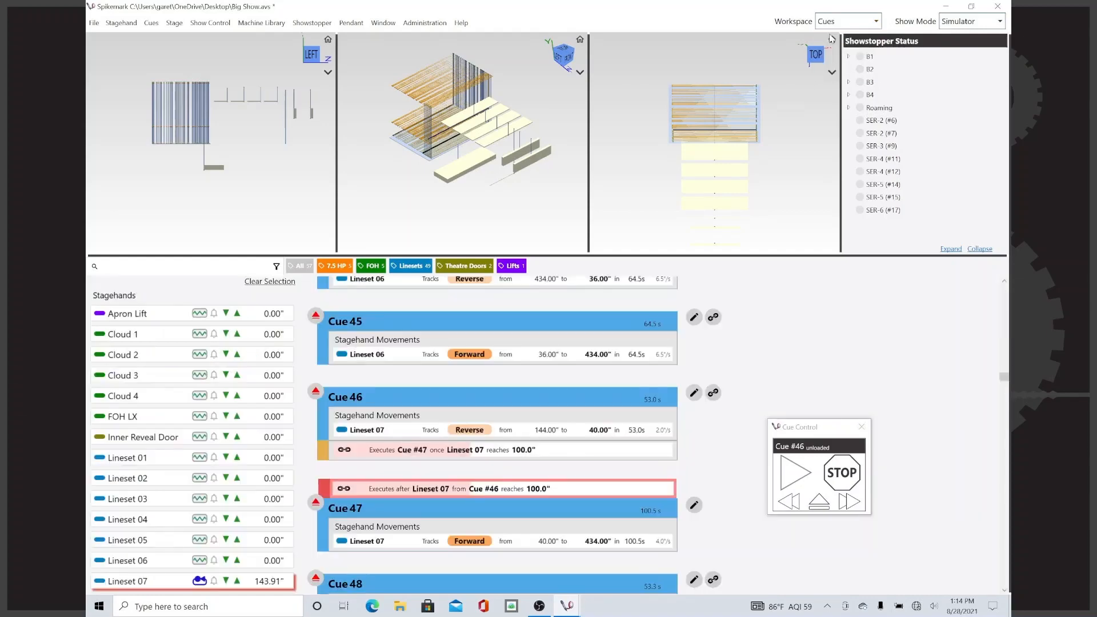
{"action": "left_click", "coordinate": [320, 394]}
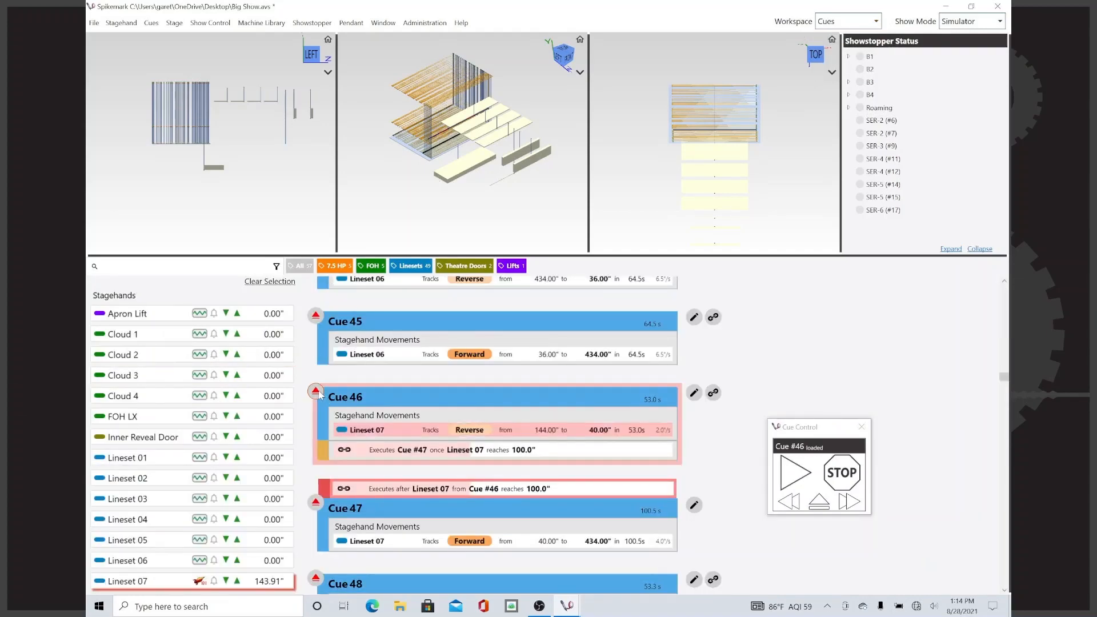
{"action": "left_click", "coordinate": [792, 481]}
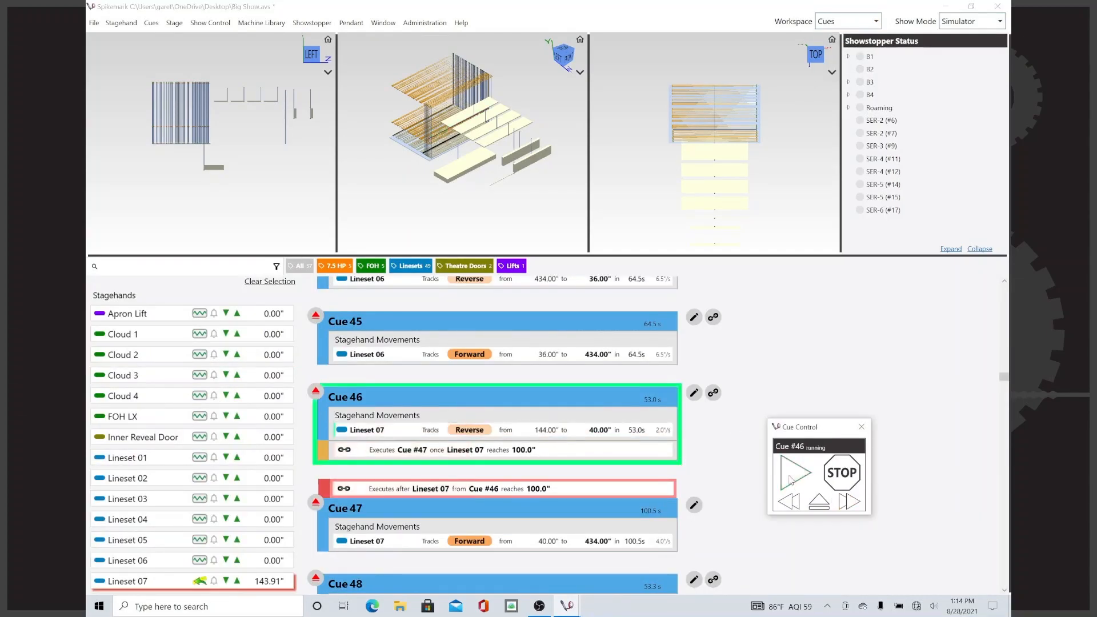
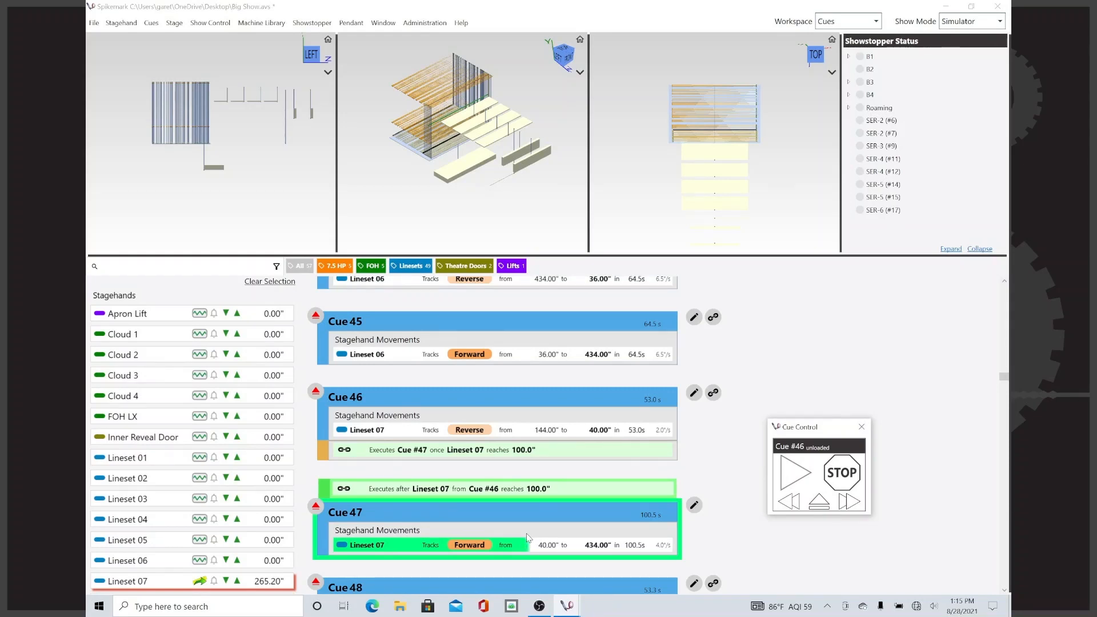
- Stop the running cue and start a new show file, discarding the unsaved changes
{"action": "left_click", "coordinate": [859, 475]}
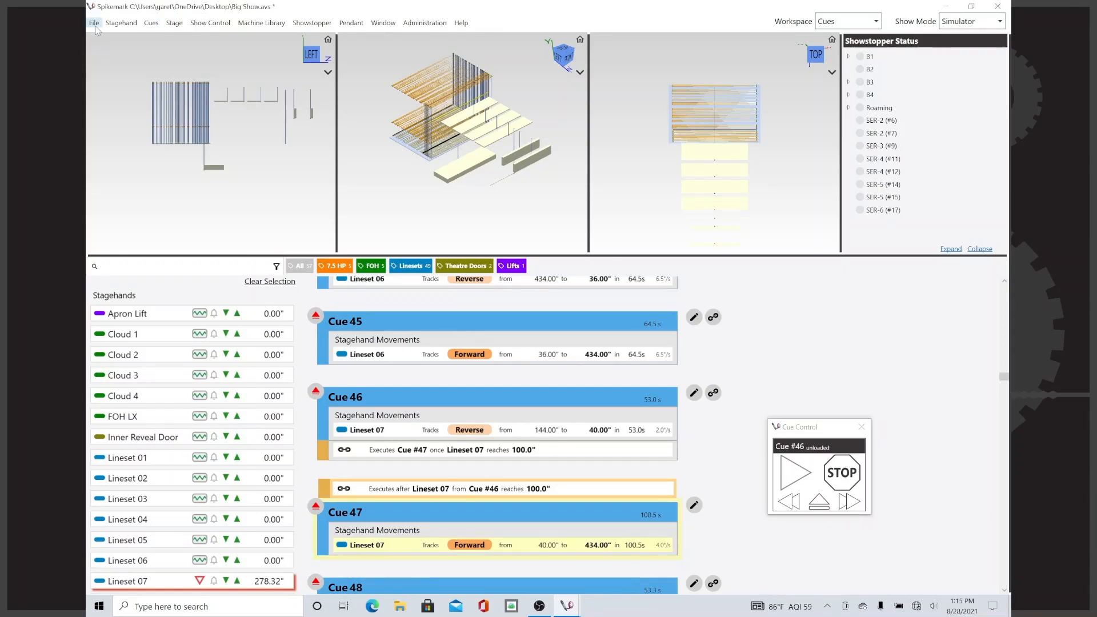
{"action": "left_click", "coordinate": [94, 23]}
{"action": "left_click", "coordinate": [103, 35]}
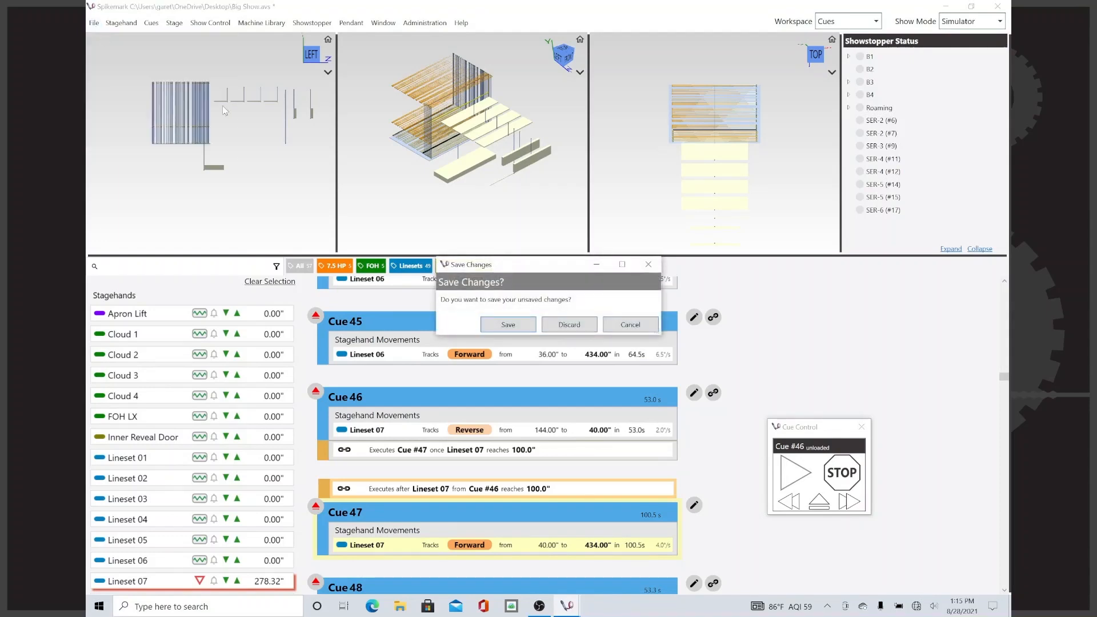
{"action": "left_click", "coordinate": [582, 329]}
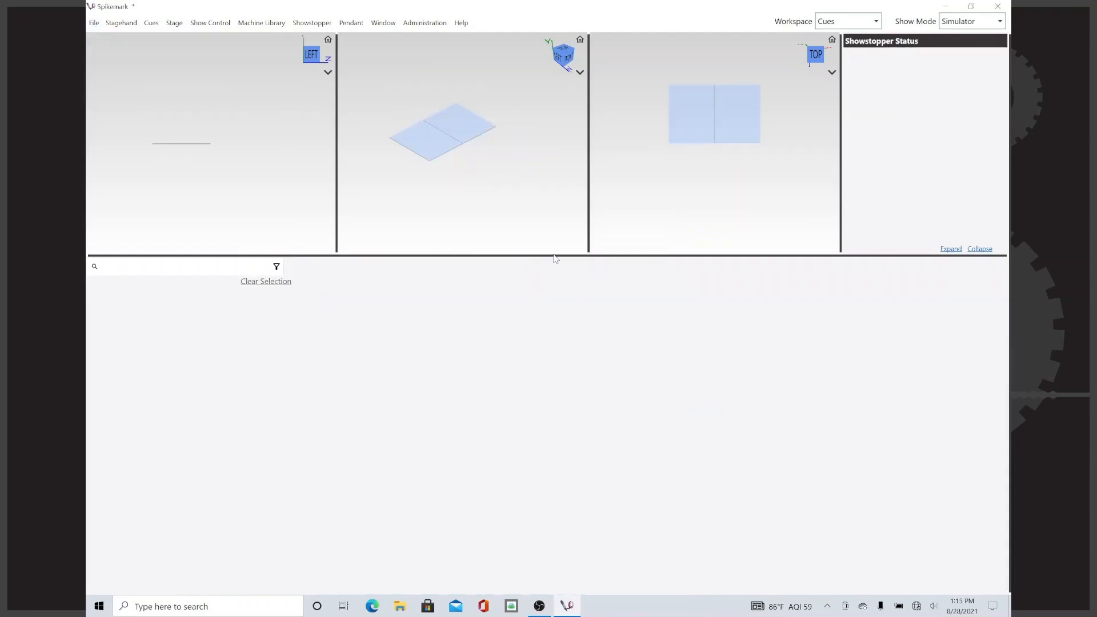
- Make the 3D view area slightly taller and add a Revolver V2 from the machine library with a turntable diameter of 20 feet
{"action": "mouse_move", "coordinate": [546, 256]}
{"action": "left_mouse_down"}
{"action": "mouse_move", "coordinate": [544, 301]}
{"action": "mouse_move", "coordinate": [543, 272]}
{"action": "left_mouse_up"}
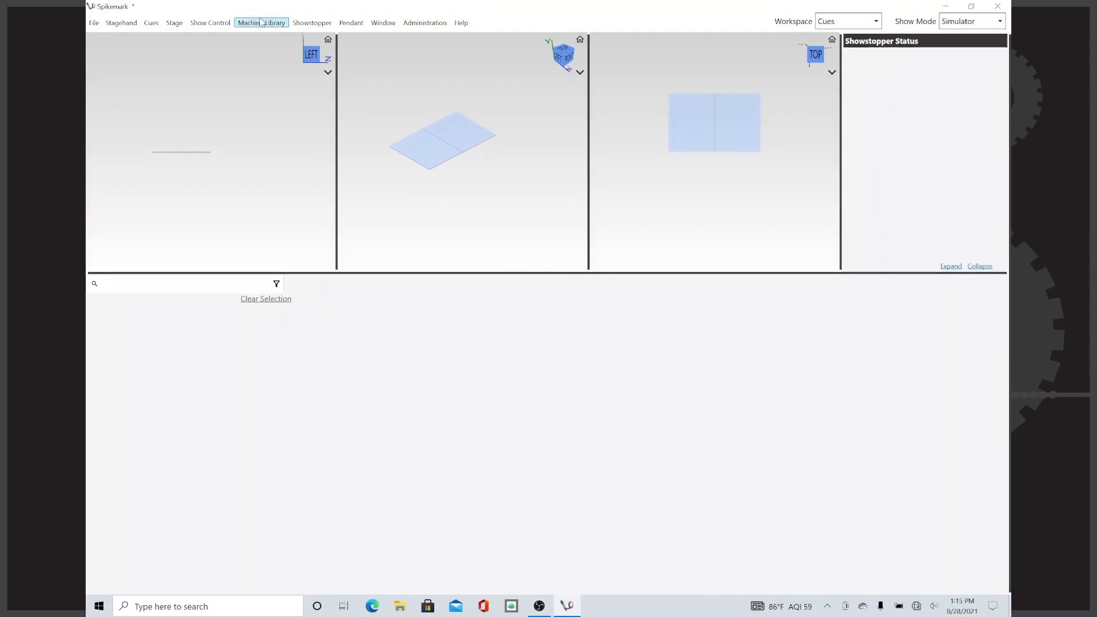
{"action": "left_click", "coordinate": [262, 23]}
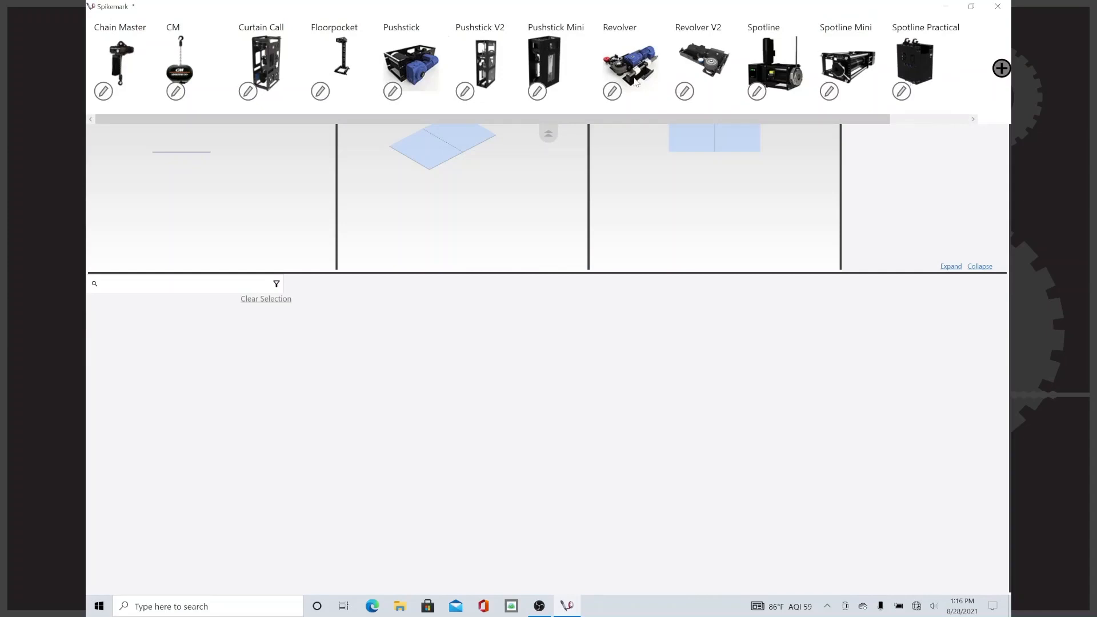
{"action": "left_click_drag", "start_coordinate": [703, 57], "coordinate": [479, 184]}
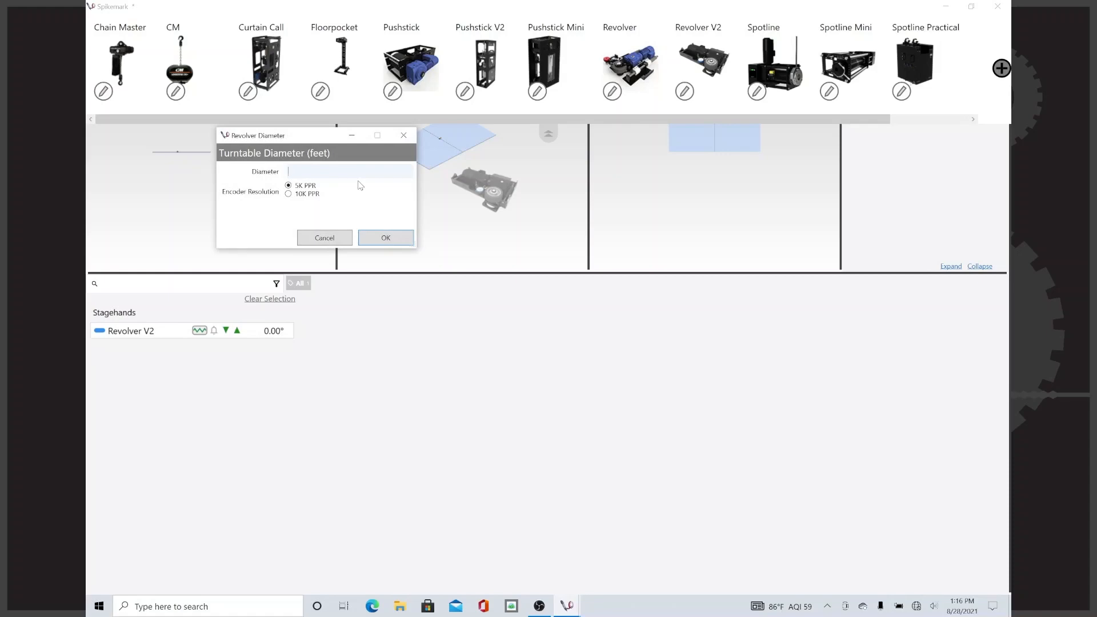
{"action": "type", "text": "20"}
{"action": "left_click", "coordinate": [384, 239]}
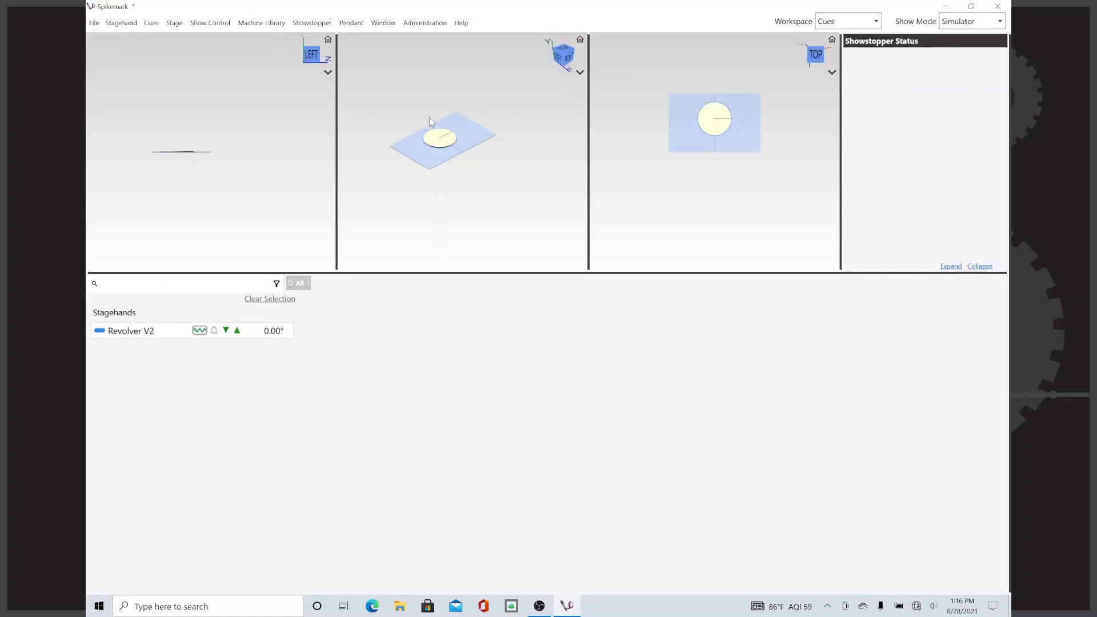
- Select the turntable and expand the perspective view over the left and top views, framing the turntable in it
{"action": "scroll", "coordinate": [430, 118], "scroll_direction": "up", "scroll_amount": 5}
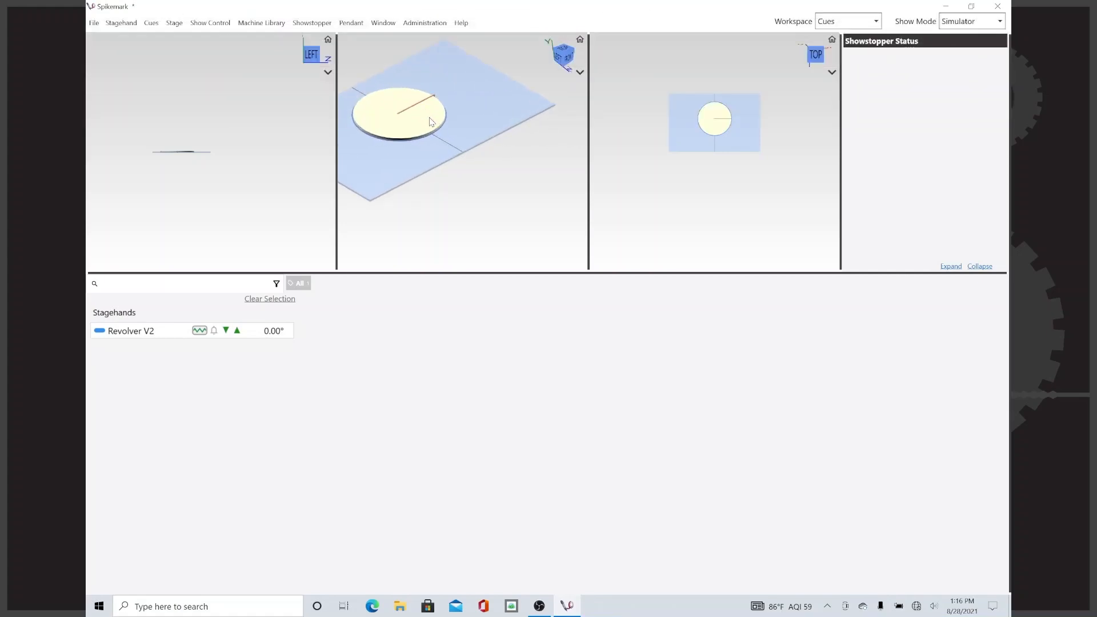
{"action": "left_click_drag", "start_coordinate": [383, 89], "coordinate": [563, 196]}
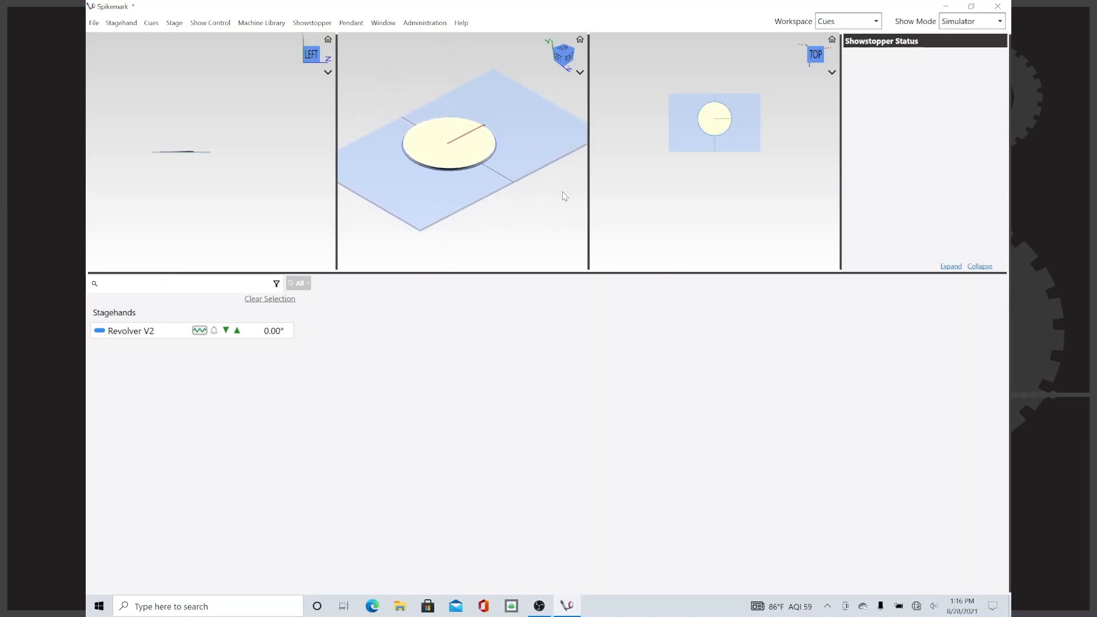
{"action": "left_click", "coordinate": [415, 141]}
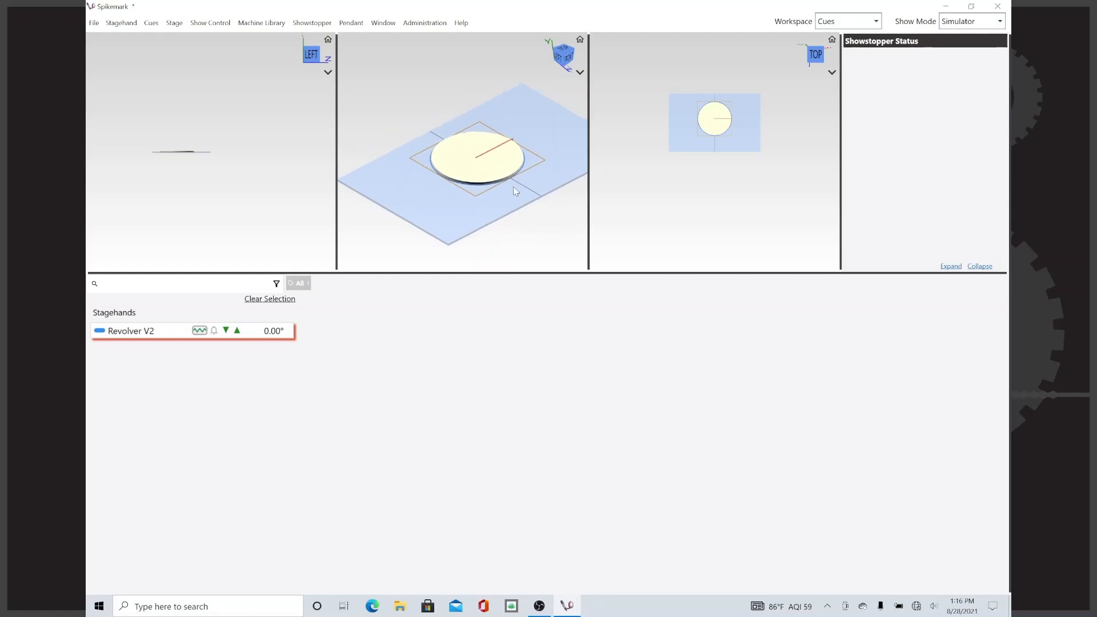
{"action": "scroll", "coordinate": [513, 187], "scroll_direction": "up", "scroll_amount": 3}
{"action": "scroll", "coordinate": [514, 187], "scroll_direction": "up", "scroll_amount": 2}
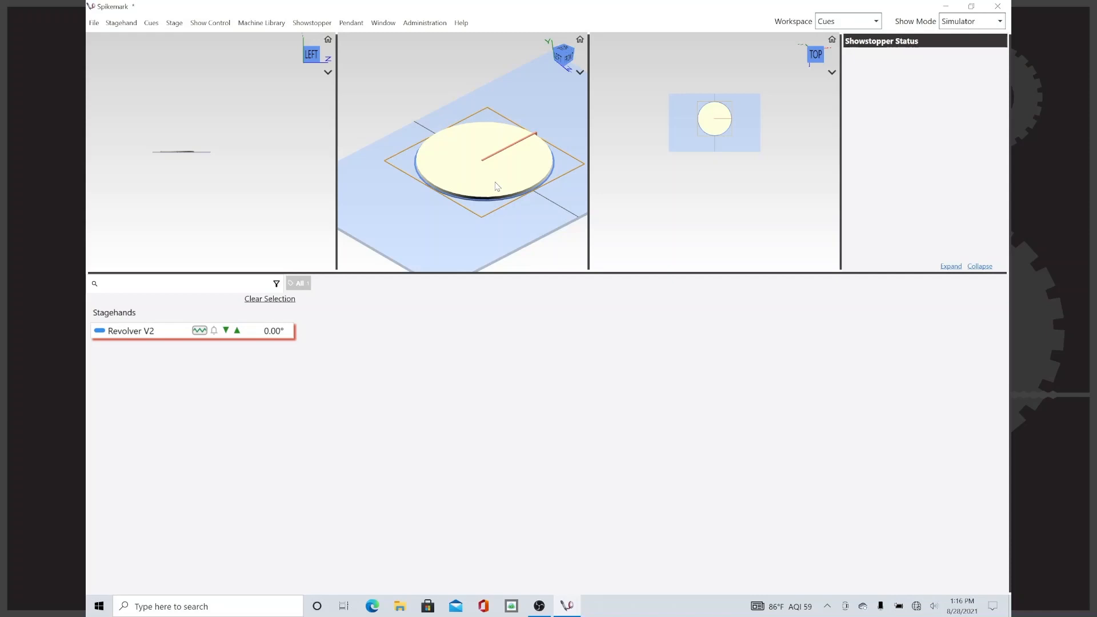
{"action": "left_click_drag", "start_coordinate": [496, 186], "coordinate": [479, 183]}
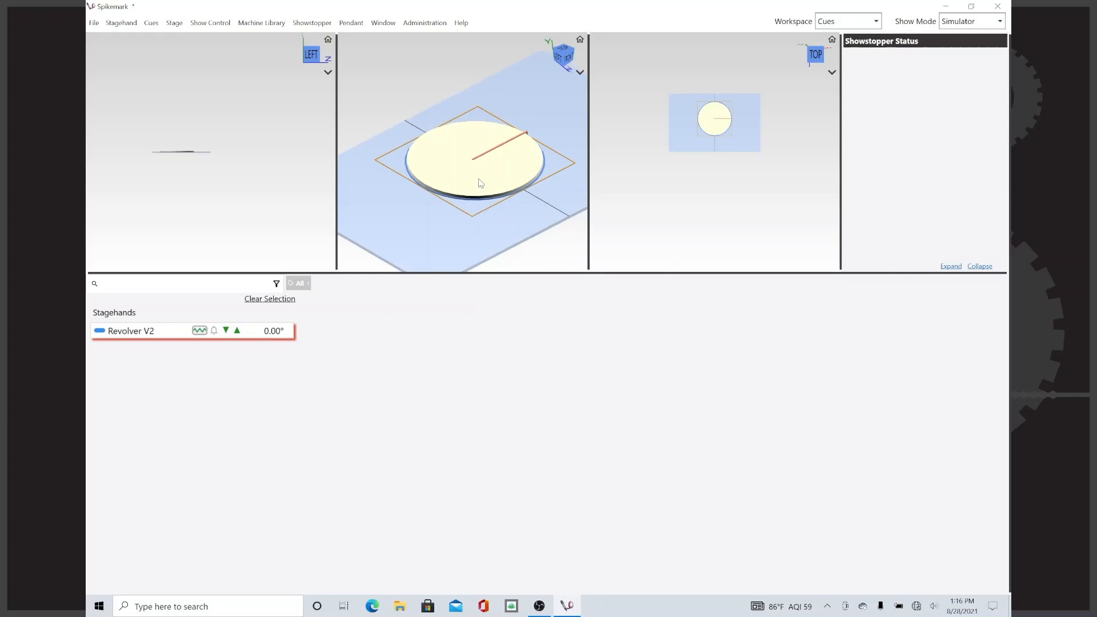
{"action": "double_click", "coordinate": [589, 197]}
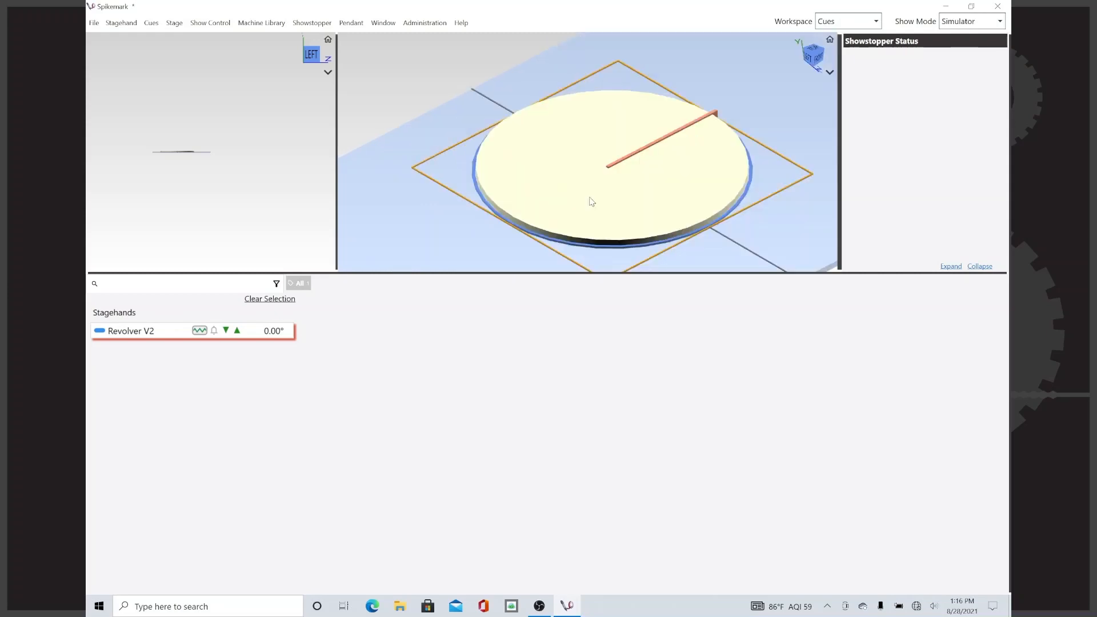
{"action": "double_click", "coordinate": [336, 137]}
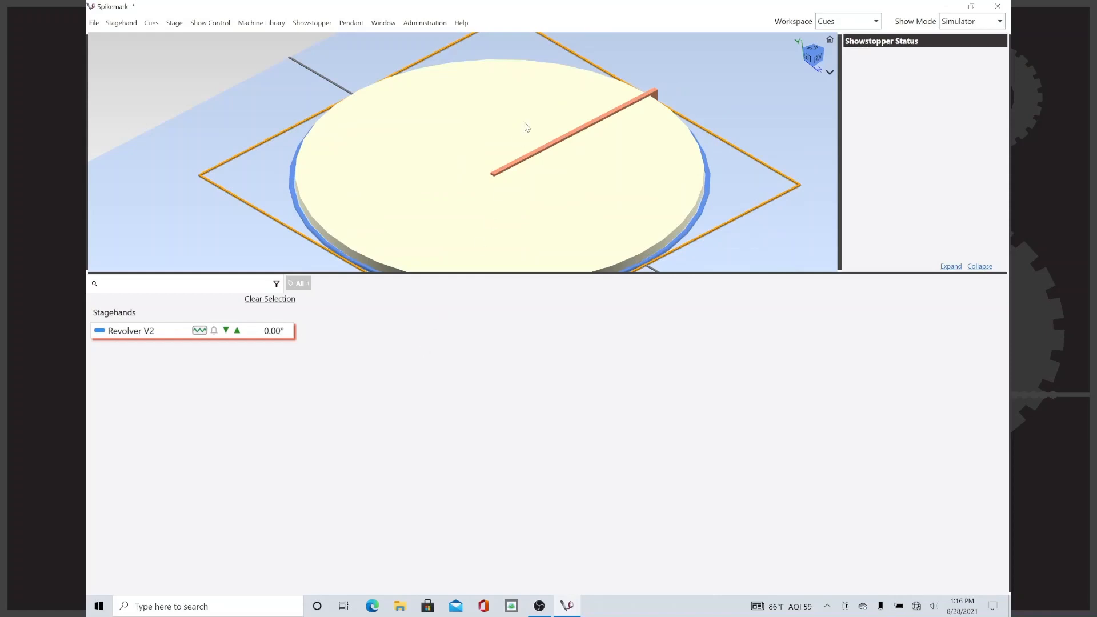
{"action": "scroll", "coordinate": [527, 126], "scroll_direction": "down", "scroll_amount": 2}
{"action": "scroll", "coordinate": [527, 127], "scroll_direction": "down", "scroll_amount": 3}
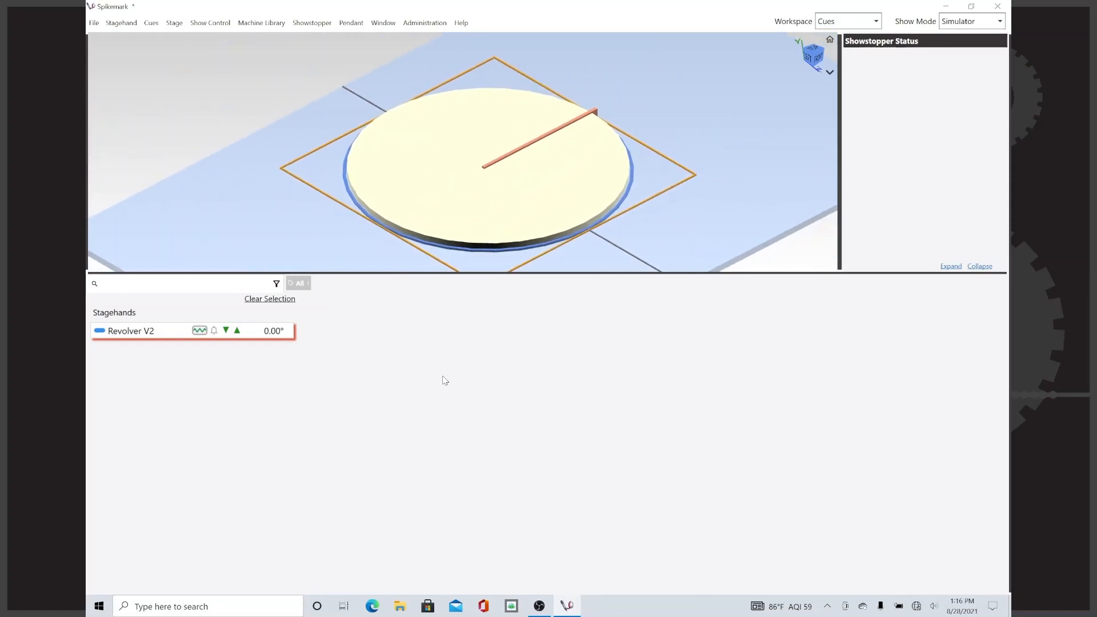
- Create three new cues numbered 1, 2 and 3
{"action": "key", "text": "ctrl+n"}
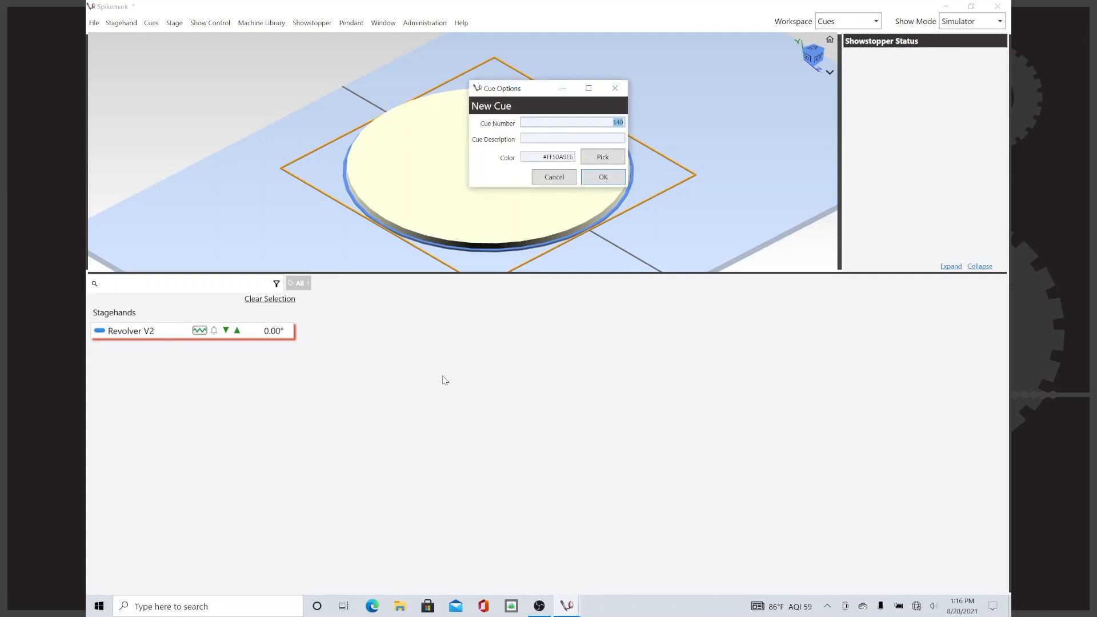
{"action": "key", "text": "Return"}
{"action": "key", "text": "ctrl+n"}
{"action": "type", "text": "1"}
{"action": "key", "text": "Return"}
{"action": "key", "text": "ctrl+n"}
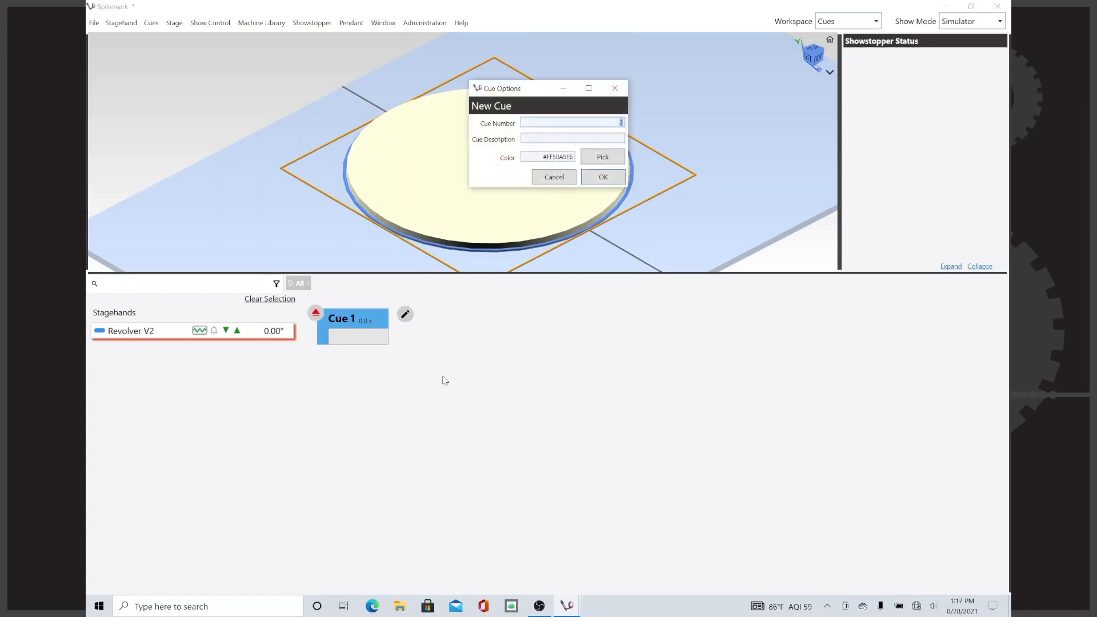
{"action": "key", "text": "Return"}
{"action": "key", "text": "ctrl+n"}
{"action": "key", "text": "Return"}
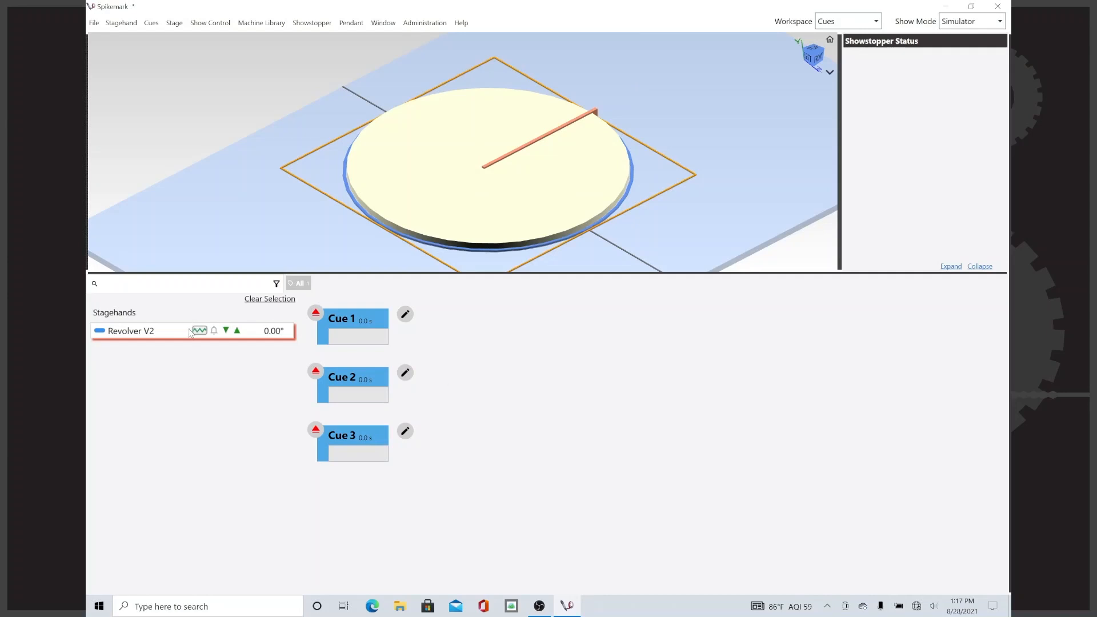
- Add a Revolver V2 movement to each of Cues 1, 2 and 3
{"action": "left_click_drag", "start_coordinate": [193, 332], "coordinate": [346, 341]}
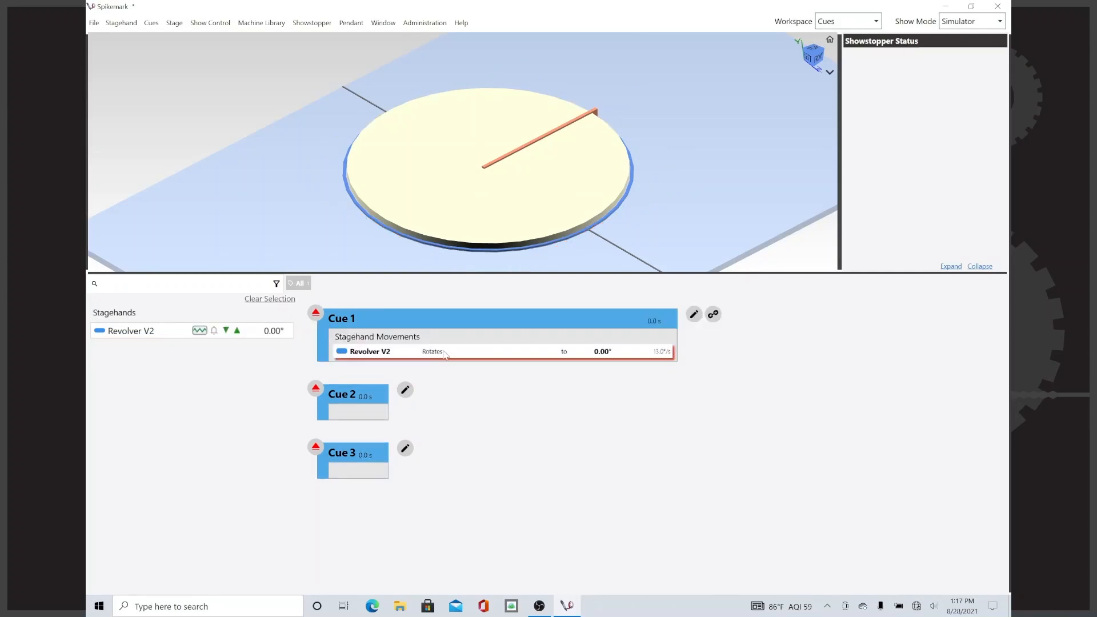
{"action": "left_click_drag", "start_coordinate": [193, 331], "coordinate": [349, 408]}
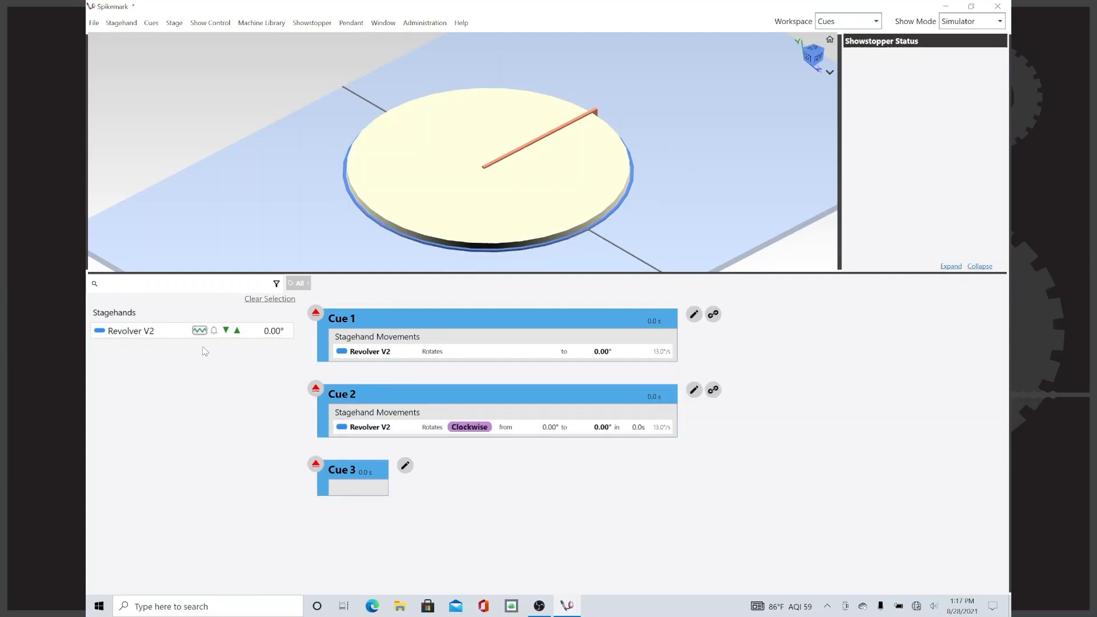
{"action": "left_click_drag", "start_coordinate": [184, 342], "coordinate": [344, 490]}
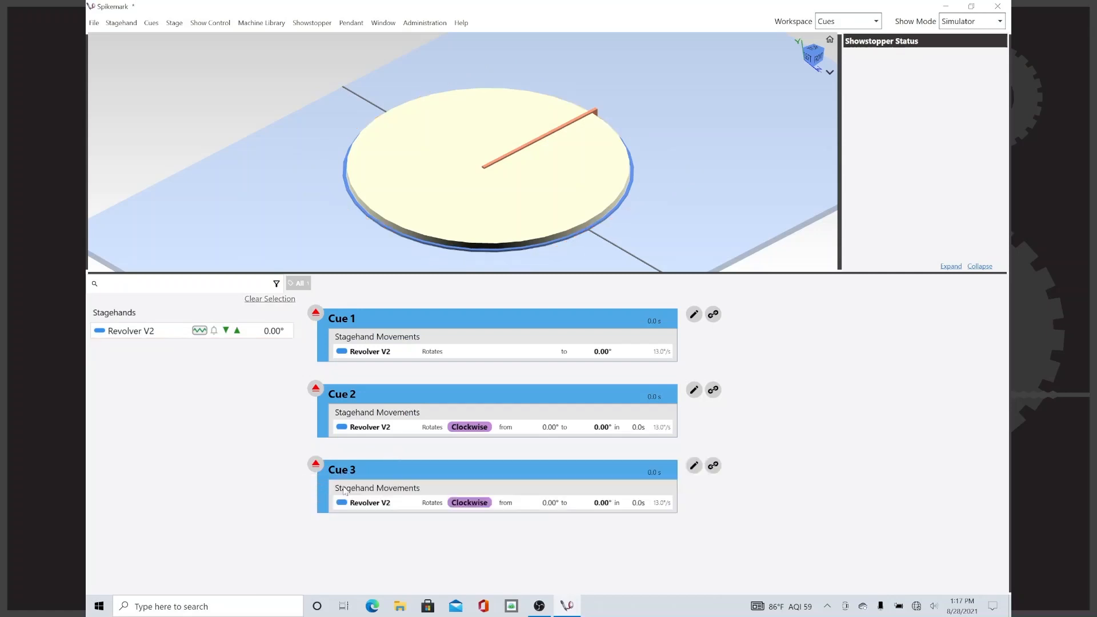
- Set the target of the Revolver V2 movement in Cue 2 to 90°
{"action": "left_click", "coordinate": [545, 436]}
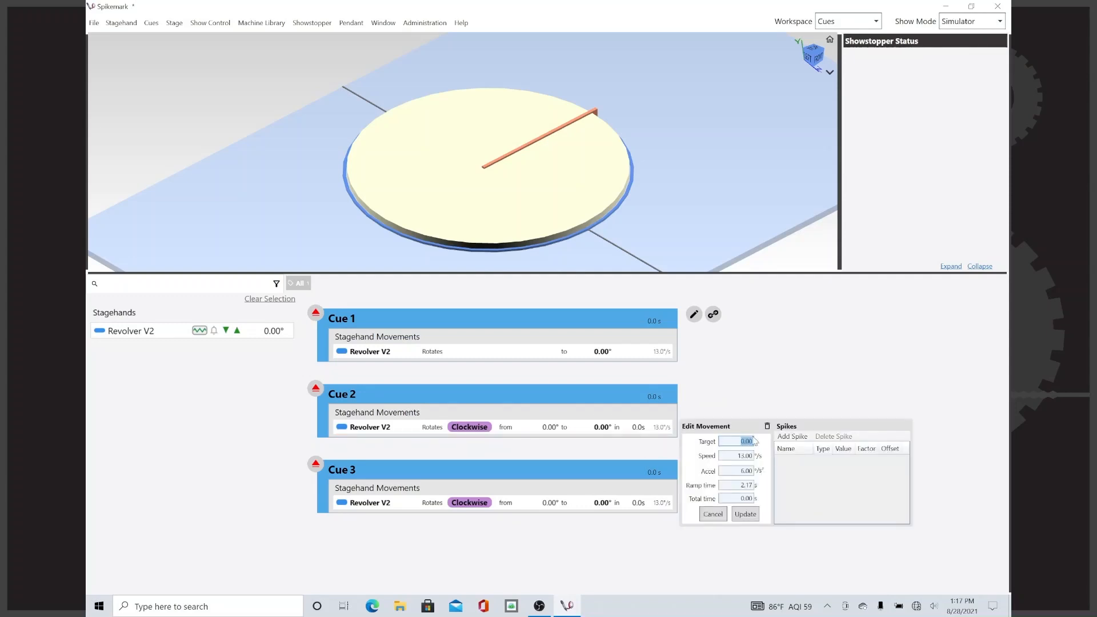
{"action": "type", "text": "3"}
{"action": "type", "text": "90"}
{"action": "key", "text": "Tab"}
{"action": "left_click", "coordinate": [741, 515]}
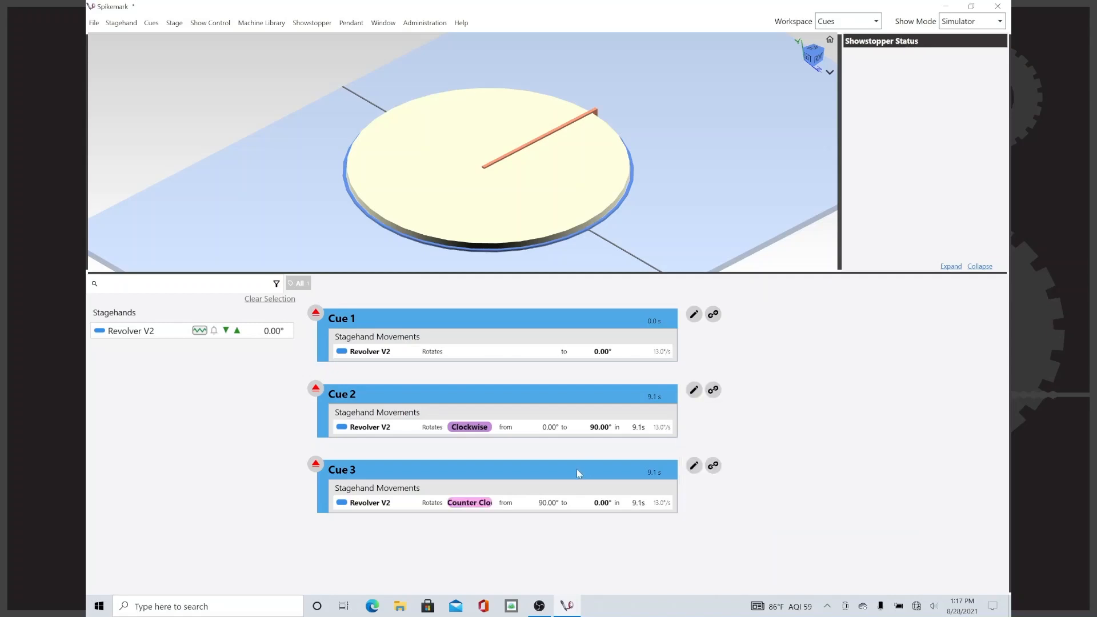
- Set the target of the Revolver V2 movement in Cue 3 to 180°
{"action": "left_click", "coordinate": [570, 503]}
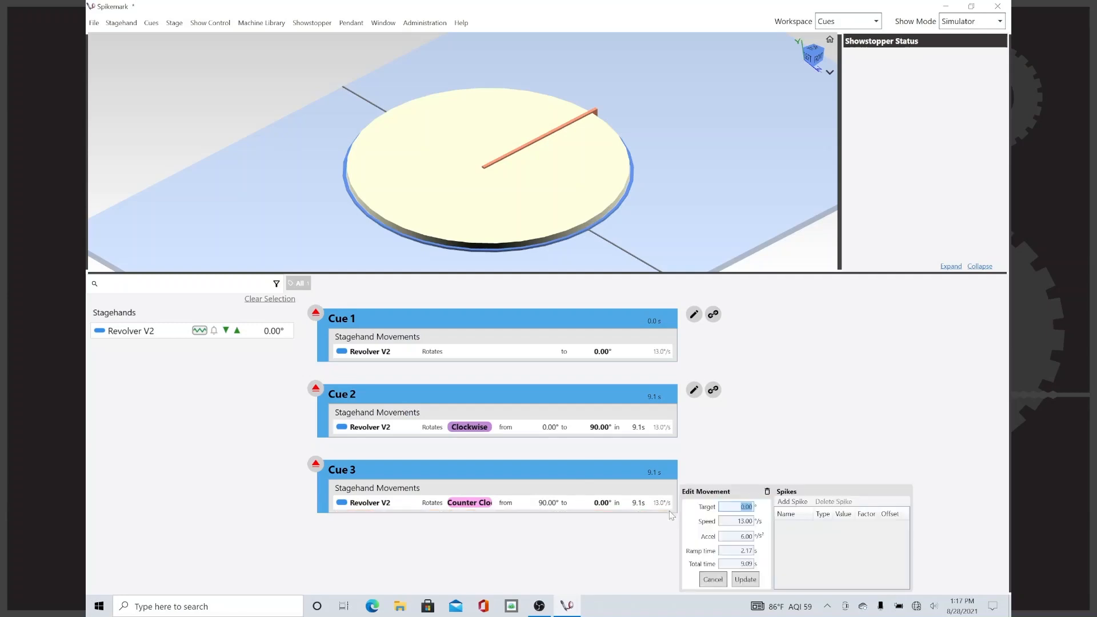
{"action": "type", "text": "180"}
{"action": "key", "text": "Tab"}
{"action": "left_click", "coordinate": [750, 582]}
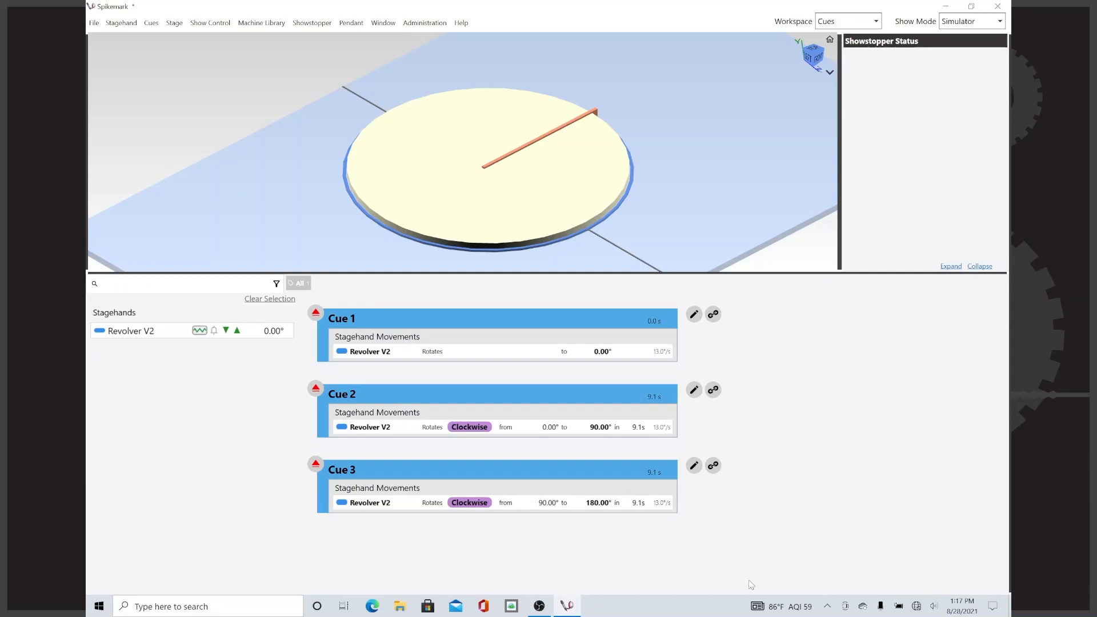
- Change the Revolver V2 target in Cue 3 to 90°
{"action": "left_click", "coordinate": [657, 507]}
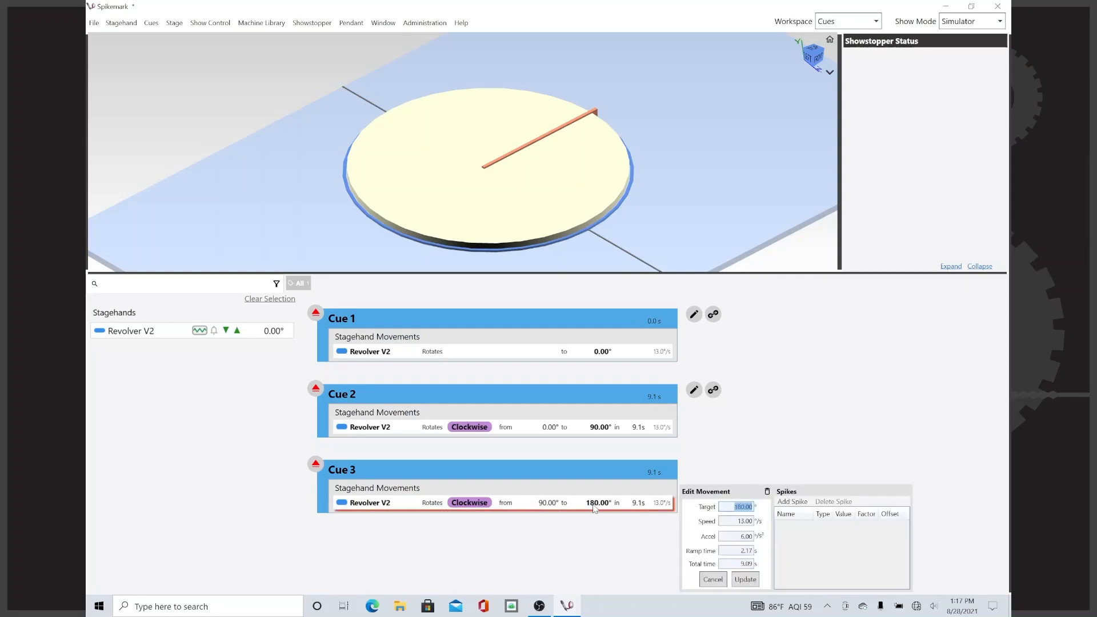
{"action": "type", "text": "90"}
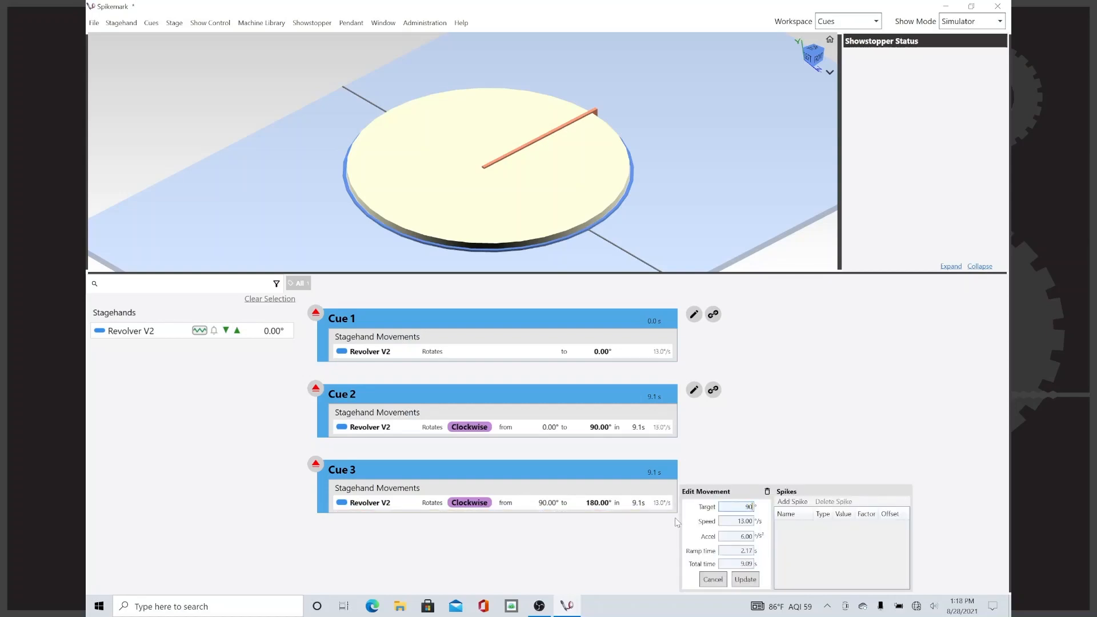
{"action": "key", "text": "Tab"}
{"action": "key", "text": "Return"}
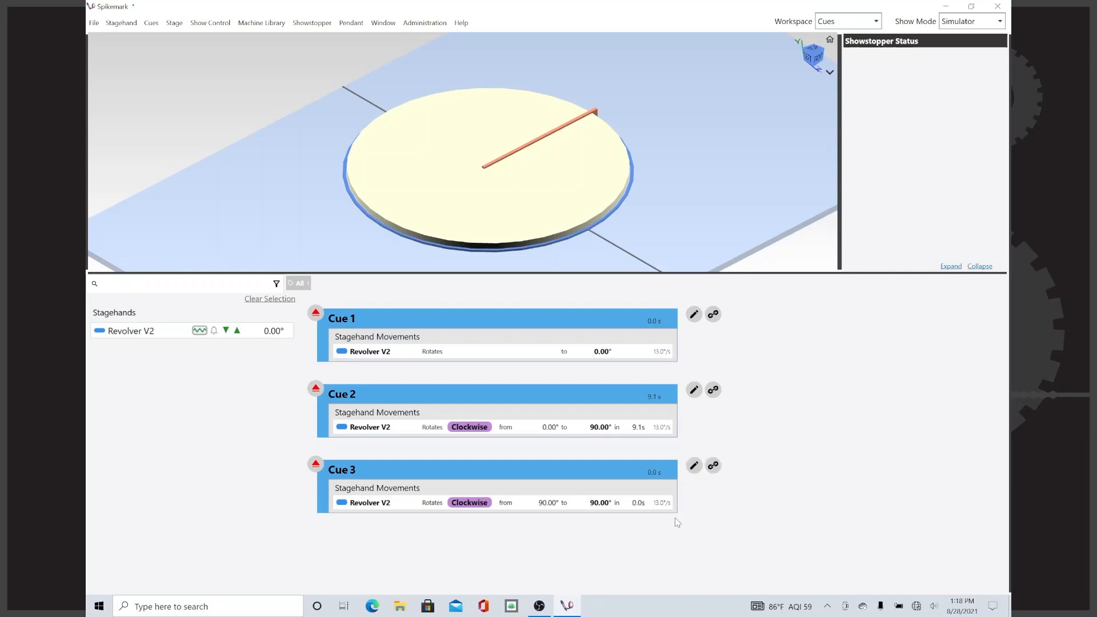
- Increase the Revolver V2 target in Cue 3 by appending +90 to the existing value
{"action": "left_click", "coordinate": [577, 510]}
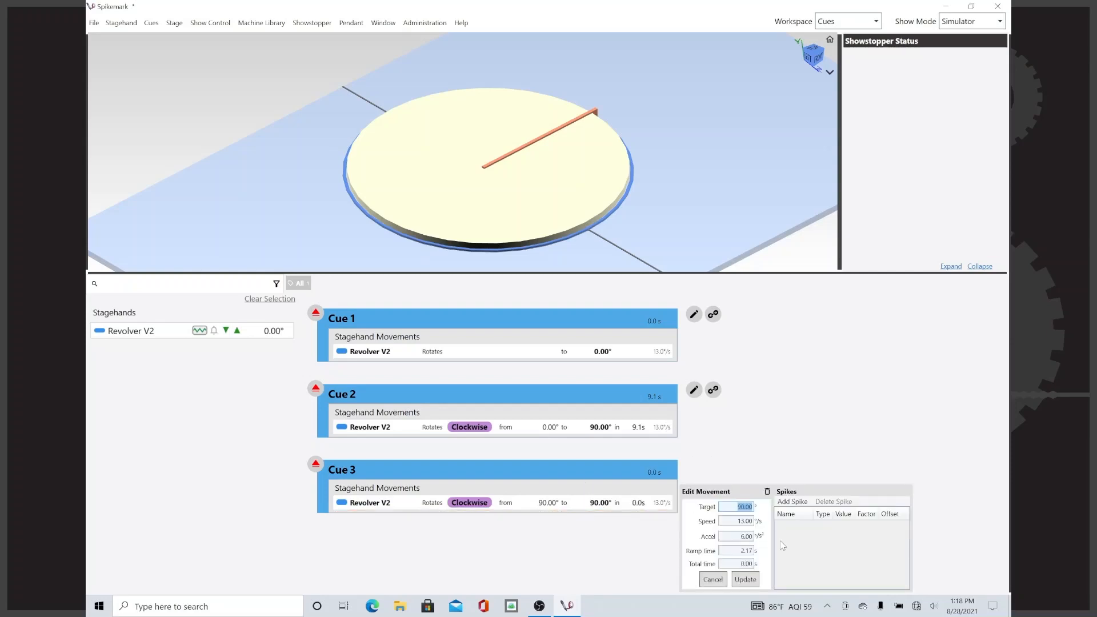
{"action": "key", "text": "Right"}
{"action": "type", "text": "+90"}
{"action": "key", "text": "Tab"}
{"action": "left_click", "coordinate": [746, 581]}
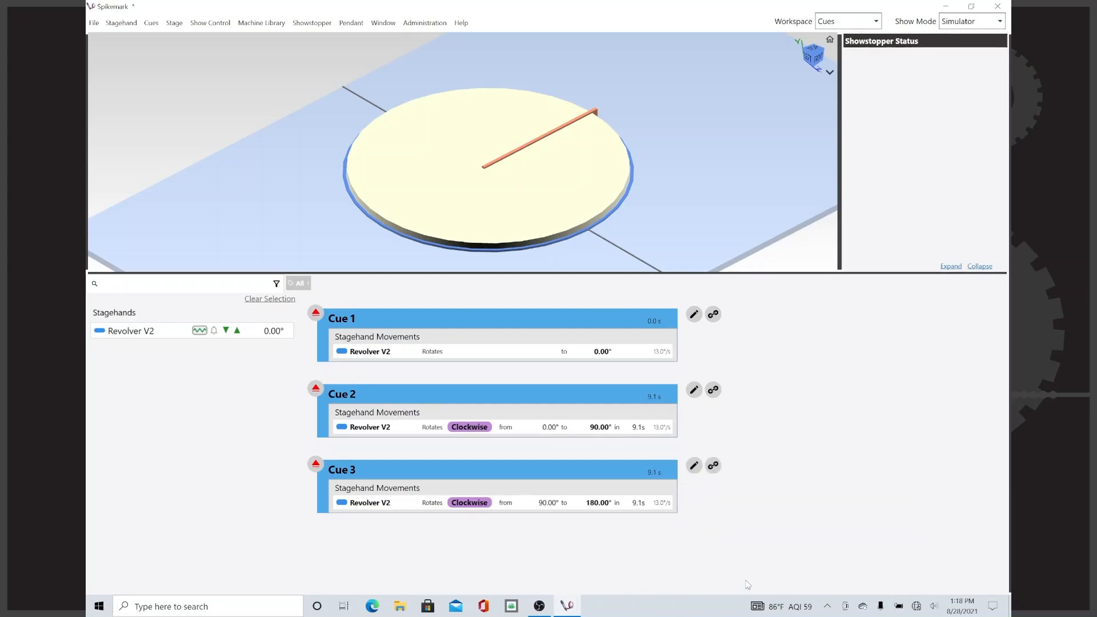
- Reduce the Revolver V2 target in Cue 3 by appending -90 to the existing value
{"action": "left_click", "coordinate": [624, 505]}
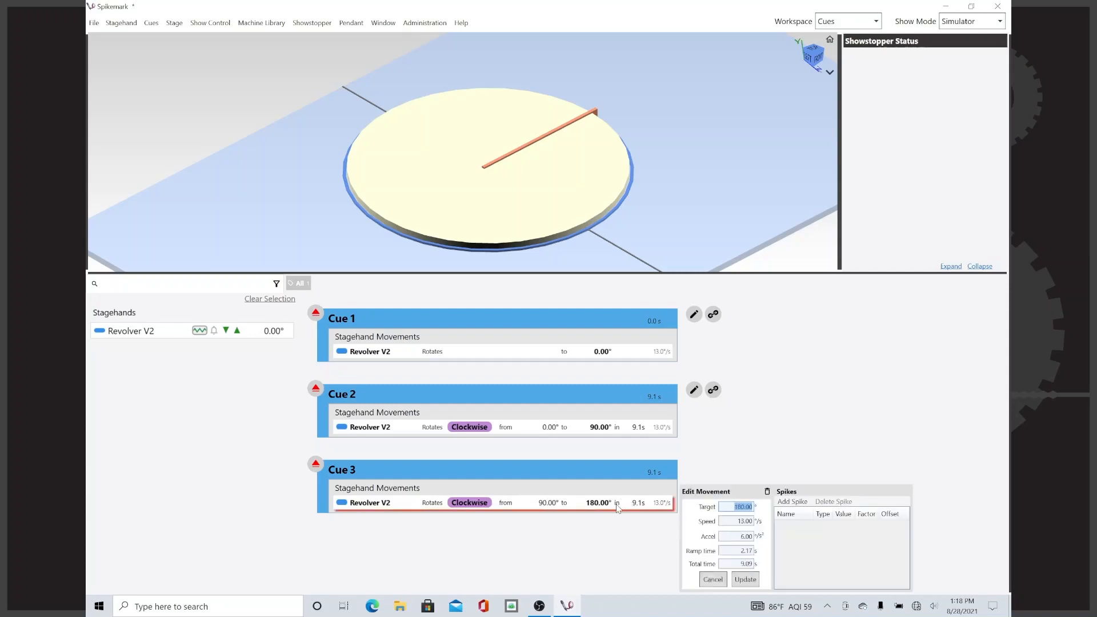
{"action": "key", "text": "Right"}
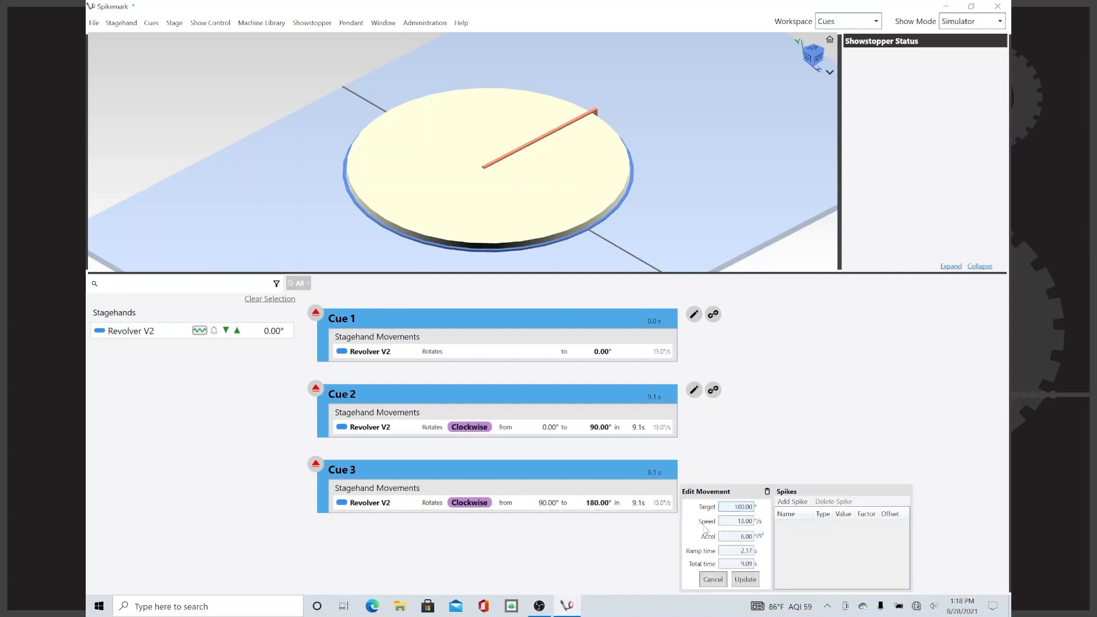
{"action": "type", "text": "-90"}
{"action": "key", "text": "Tab"}
{"action": "left_click", "coordinate": [751, 582]}
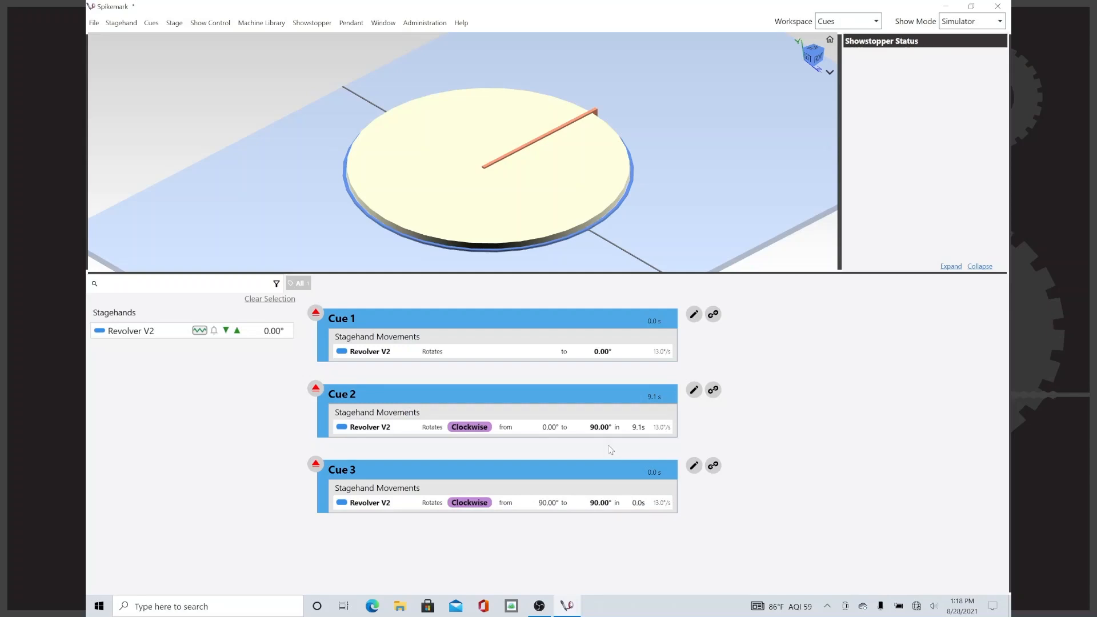
- Add a spike from the Revolver V2 movement in Cue 2 and name it 90 CW
{"action": "left_click", "coordinate": [577, 429]}
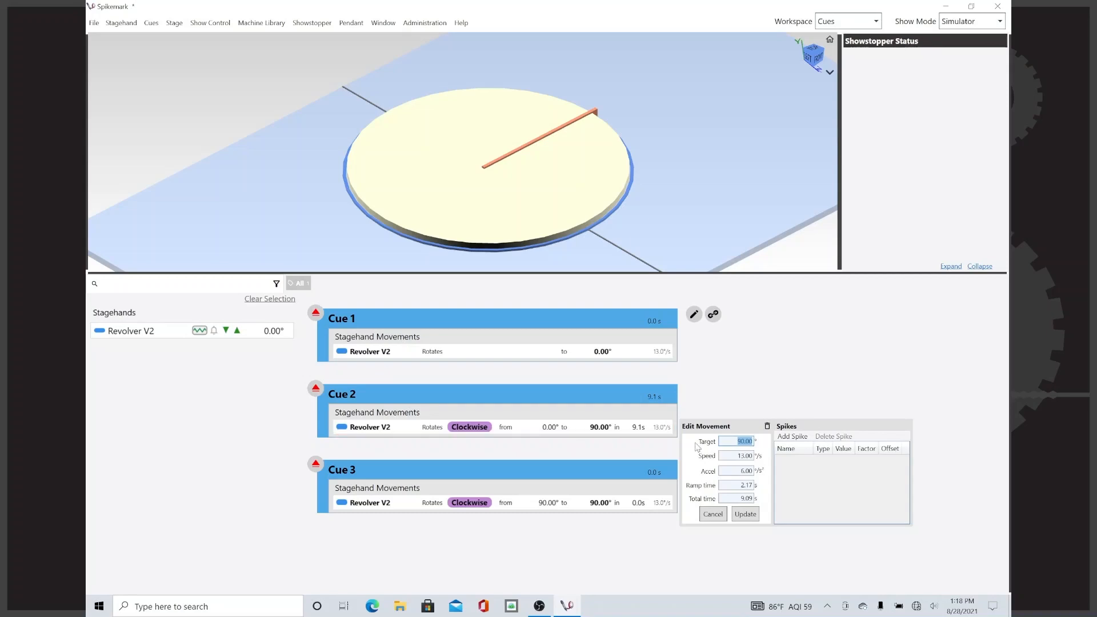
{"action": "left_click", "coordinate": [785, 438]}
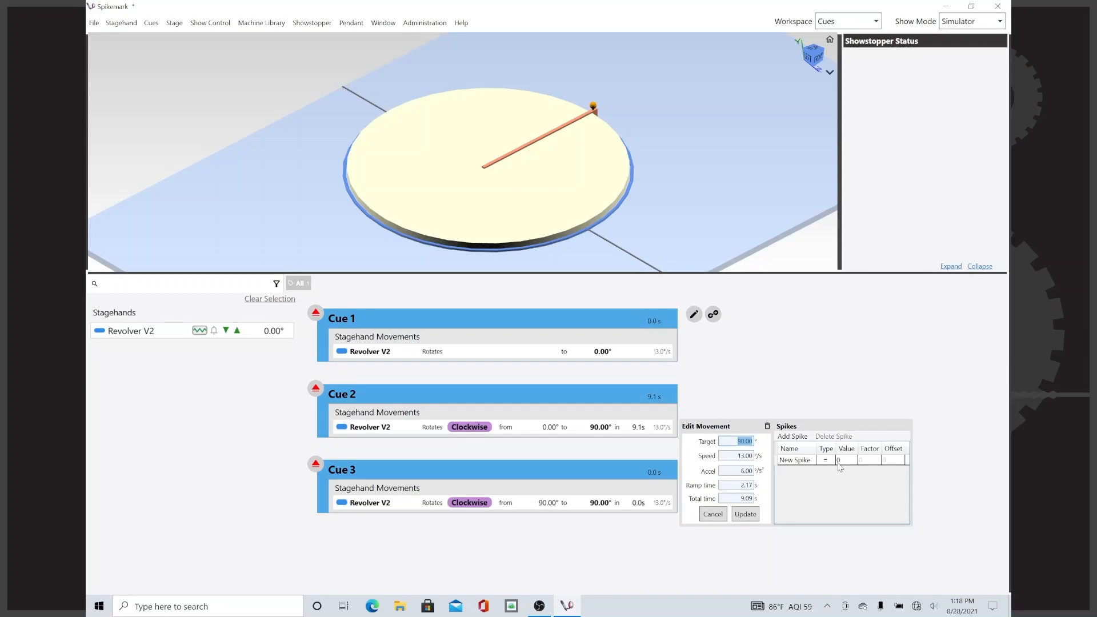
{"action": "left_click", "coordinate": [794, 461]}
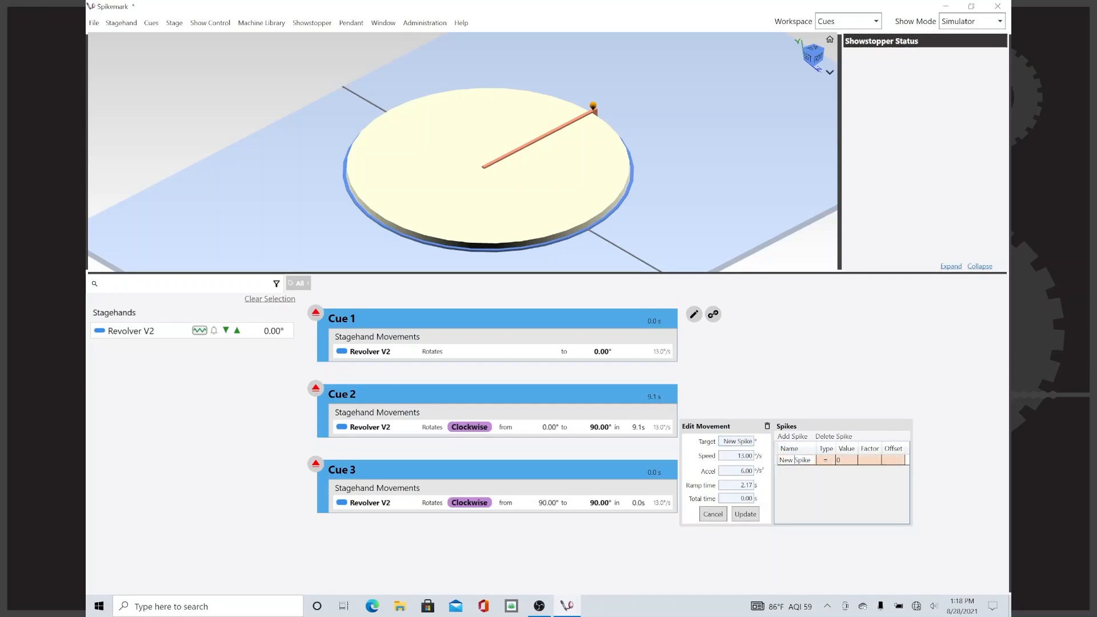
{"action": "key", "text": "BackSpace"}
{"action": "key", "text": "BackSpace"}
{"action": "key", "text": "BackSpace"}
{"action": "key", "text": "BackSpace"}
{"action": "key", "text": "BackSpace"}
{"action": "key", "text": "BackSpace"}
{"action": "key", "text": "BackSpace"}
{"action": "key", "text": "BackSpace"}
{"action": "type", "text": "90CW"}
- Set the 90 CW spike's type to Nearest Forward Multiple with a factor of 90, and update the Cue 2 movement
{"action": "left_click", "coordinate": [829, 464]}
{"action": "left_click", "coordinate": [824, 464]}
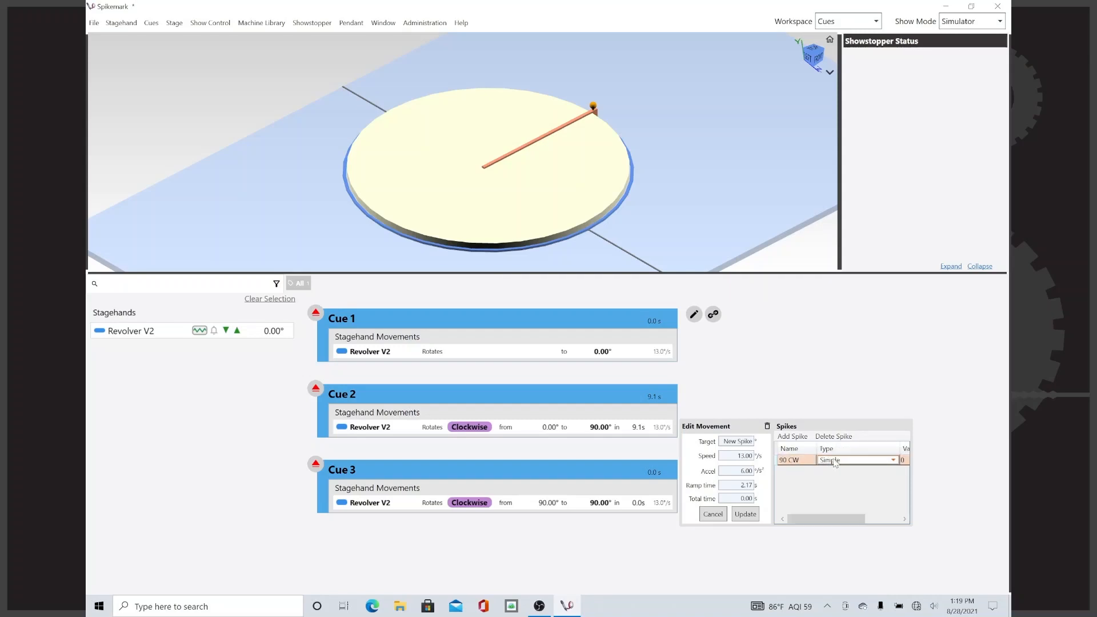
{"action": "left_click", "coordinate": [835, 463]}
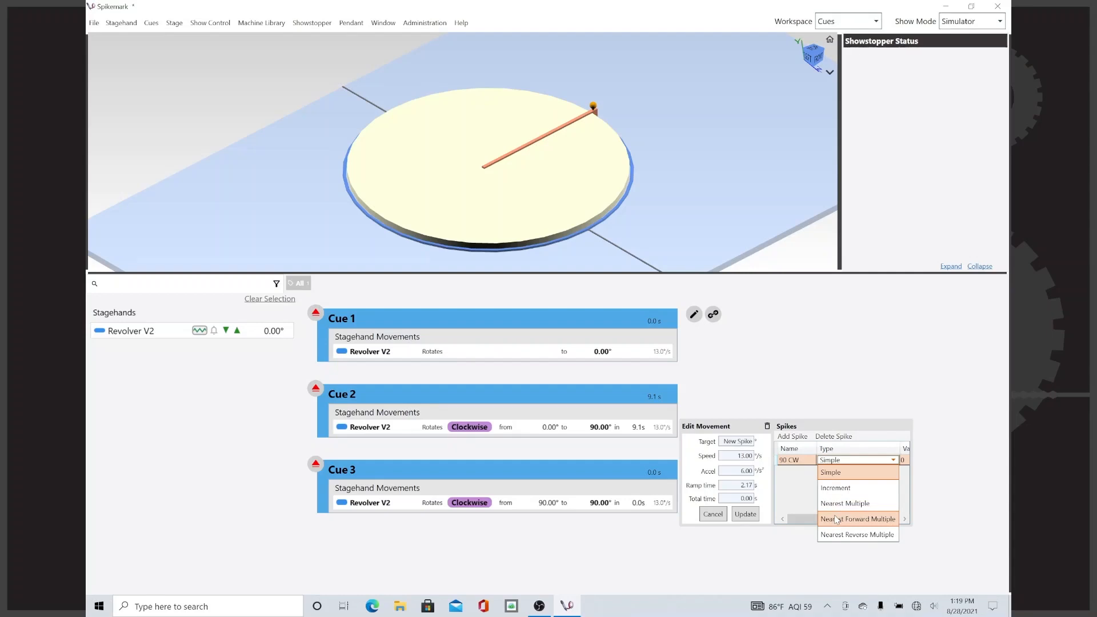
{"action": "left_click", "coordinate": [837, 519]}
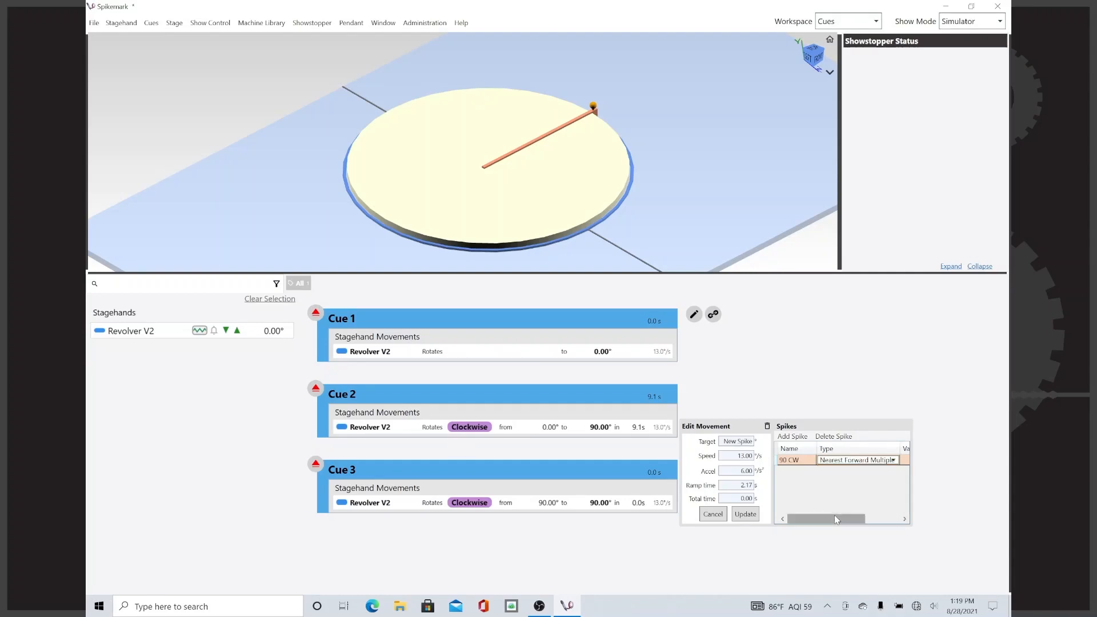
{"action": "left_click_drag", "start_coordinate": [834, 519], "coordinate": [892, 527]}
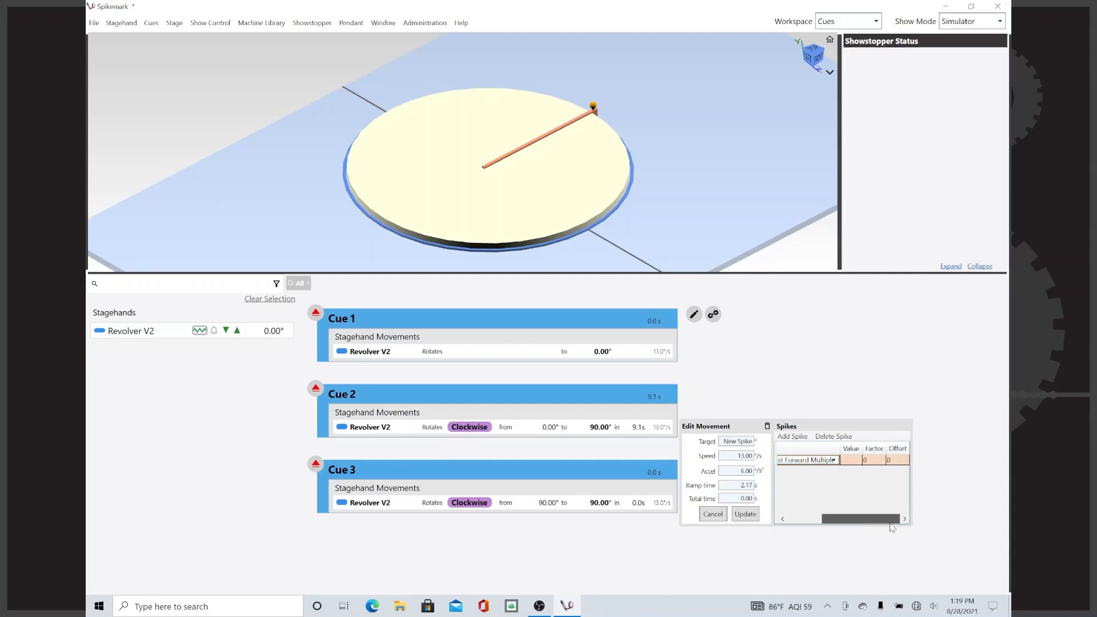
{"action": "left_click", "coordinate": [871, 464]}
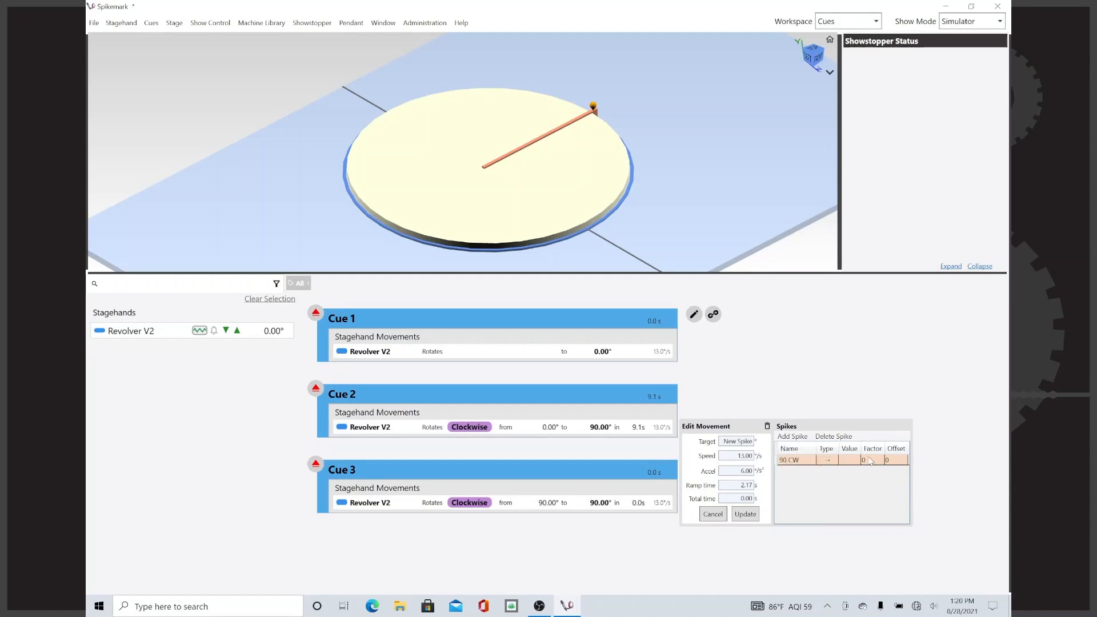
{"action": "left_click", "coordinate": [870, 461]}
{"action": "type", "text": "90"}
{"action": "key", "text": "Return"}
{"action": "left_click", "coordinate": [751, 515]}
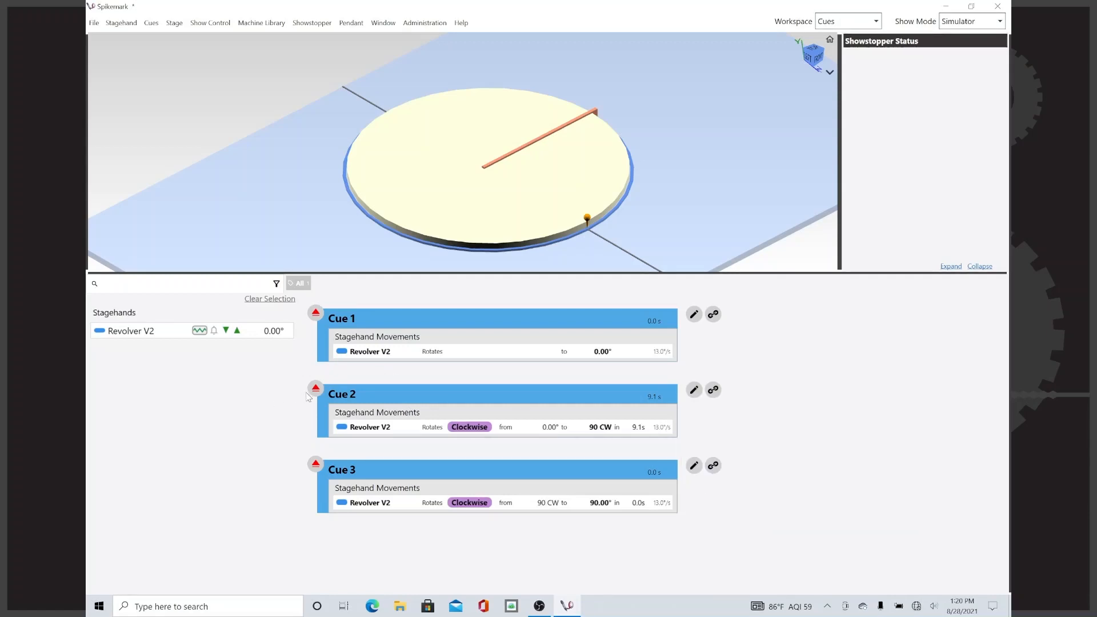
- Show the Cue Control window beside the cues, and load and run Cue 2 two times in a row
{"action": "left_click", "coordinate": [384, 23]}
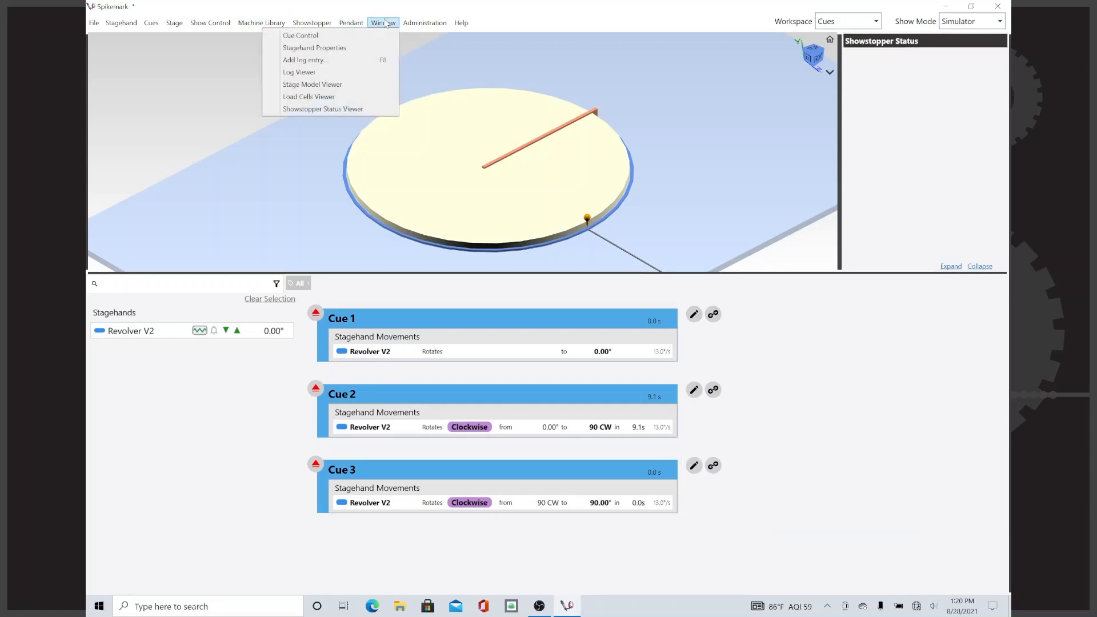
{"action": "left_click", "coordinate": [348, 36]}
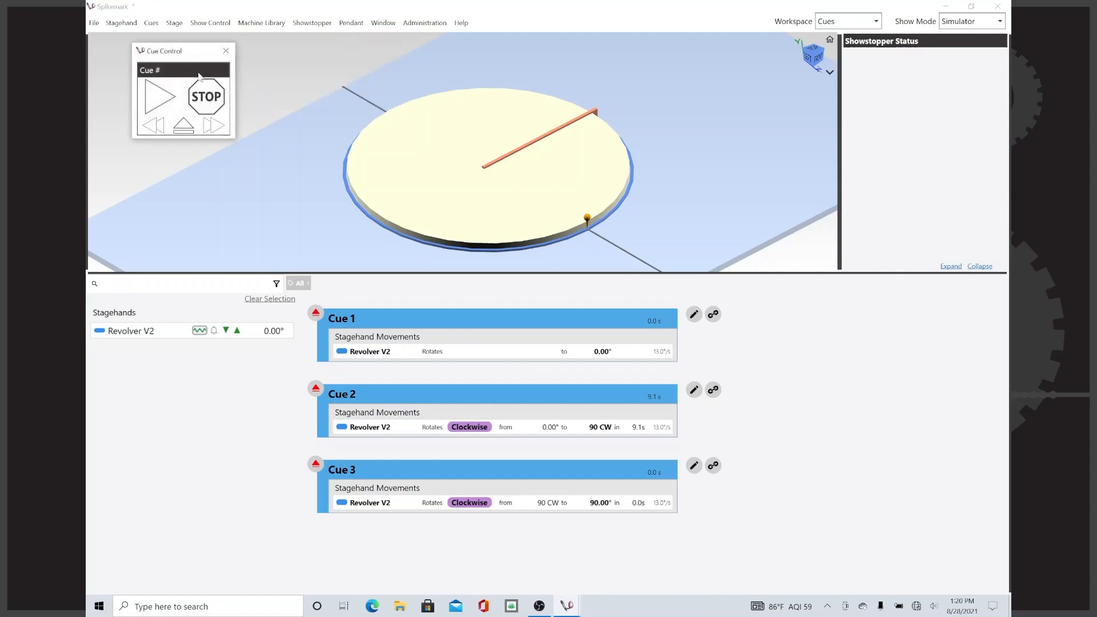
{"action": "left_click_drag", "start_coordinate": [169, 60], "coordinate": [808, 425]}
{"action": "left_click", "coordinate": [316, 389]}
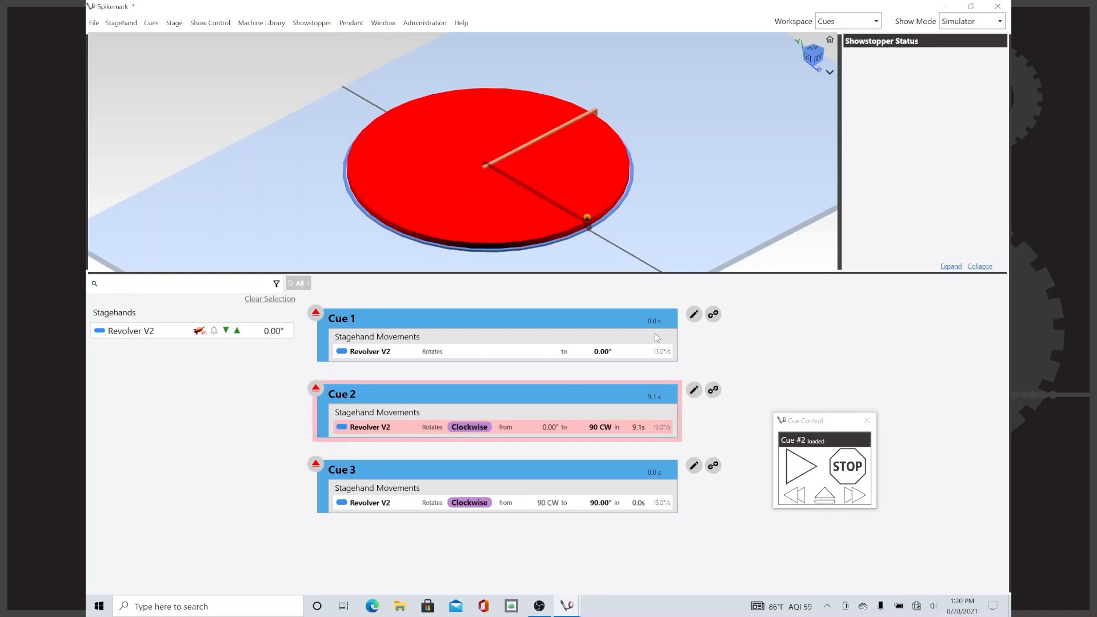
{"action": "left_click", "coordinate": [785, 471]}
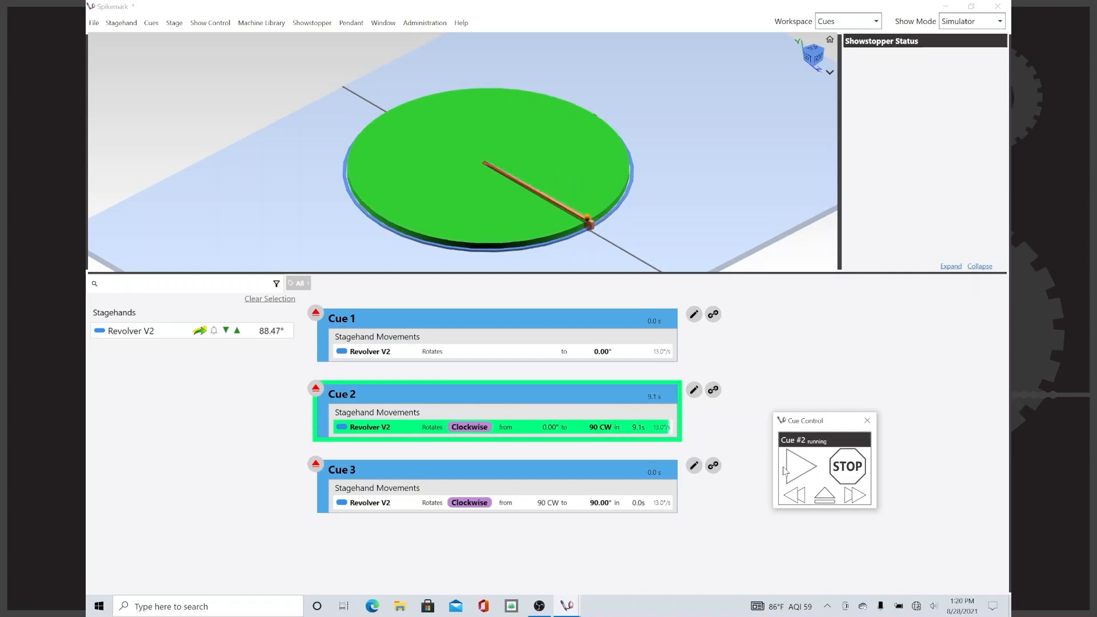
{"action": "left_click", "coordinate": [315, 388]}
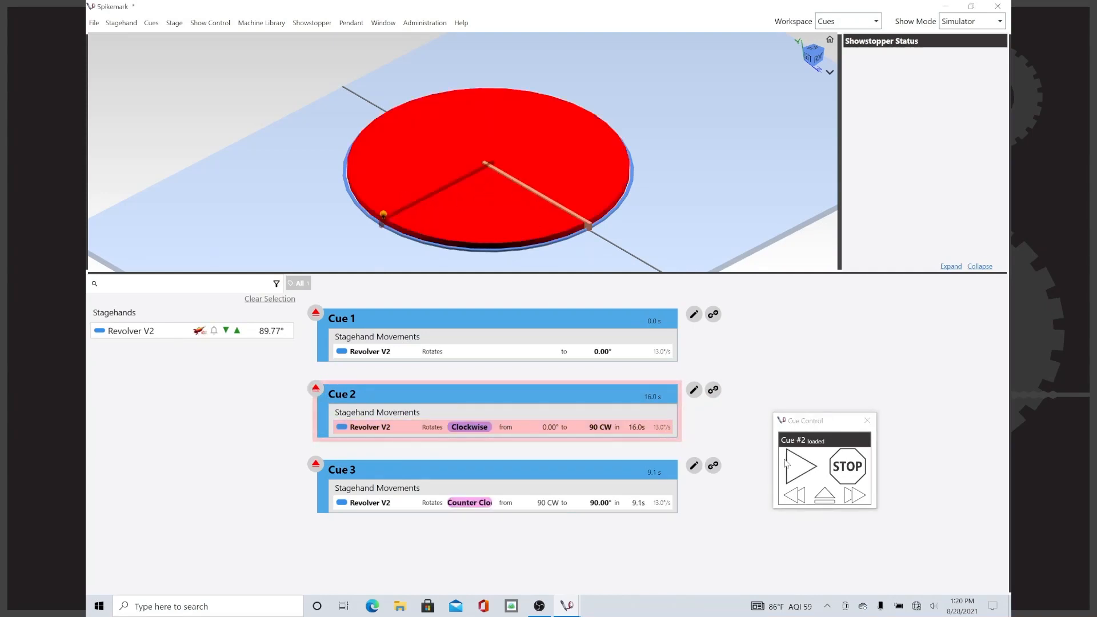
{"action": "left_click", "coordinate": [796, 469]}
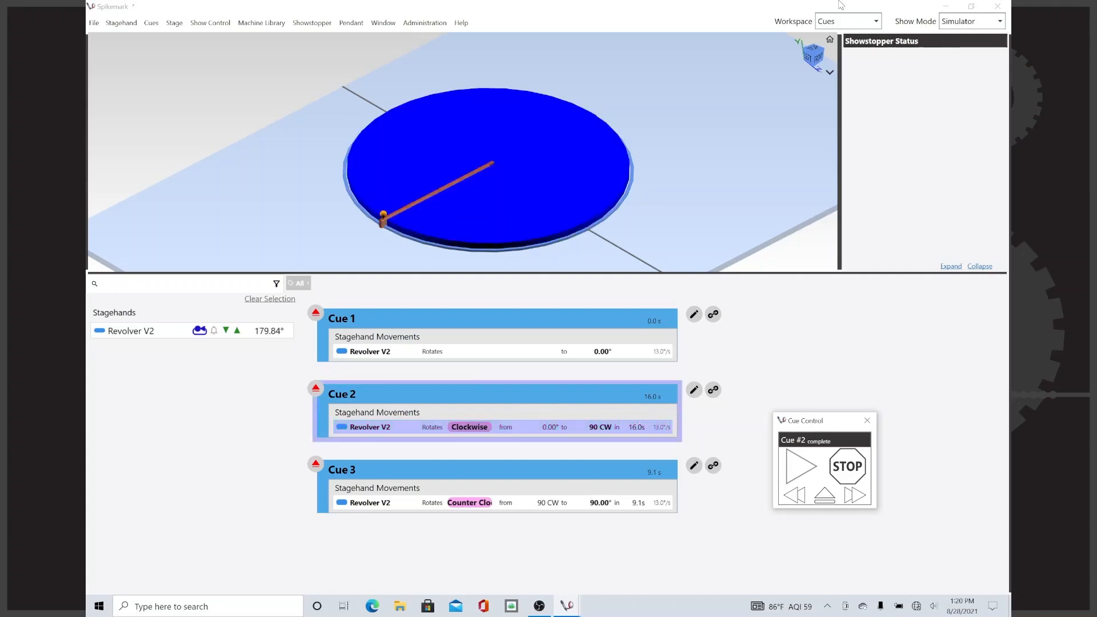
- Switch to the Jog workspace and jog Revolver V2 forward to about 196°
{"action": "left_click", "coordinate": [839, 21]}
{"action": "left_click", "coordinate": [831, 53]}
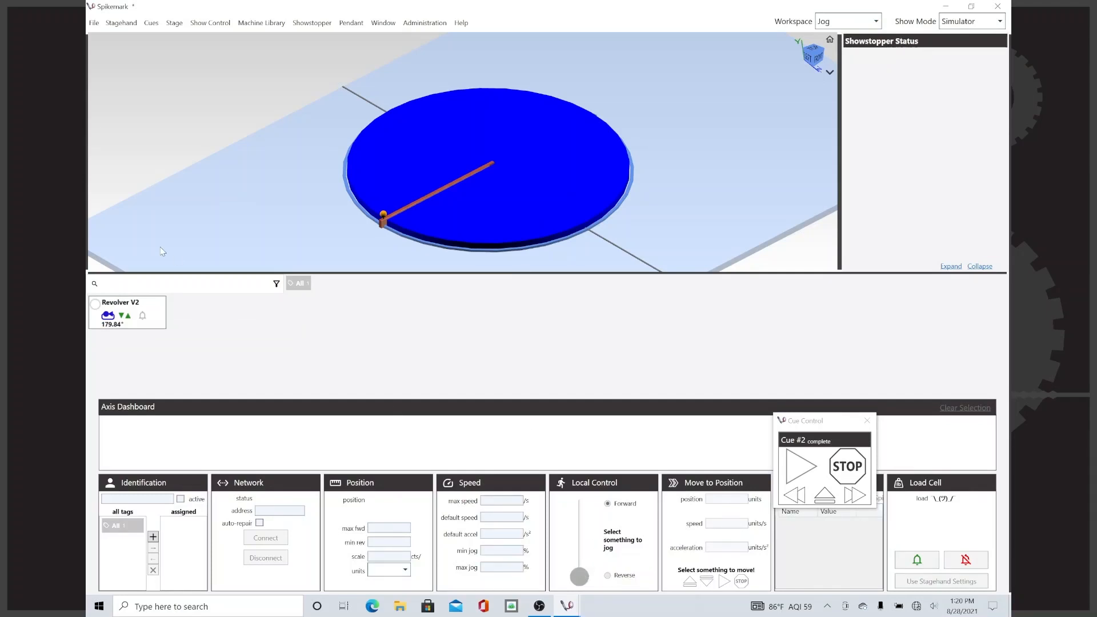
{"action": "left_click", "coordinate": [117, 314]}
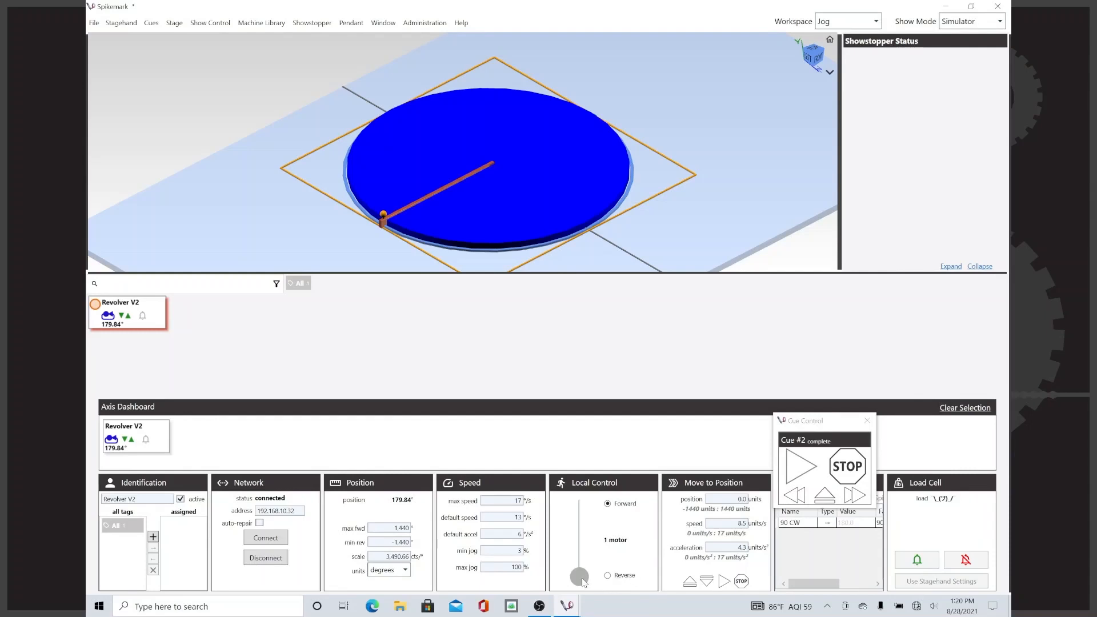
{"action": "left_click_drag", "start_coordinate": [583, 581], "coordinate": [594, 518]}
- Return to the Cues workspace and load and run Cue 2 from the jogged turntable position
{"action": "left_click", "coordinate": [827, 21]}
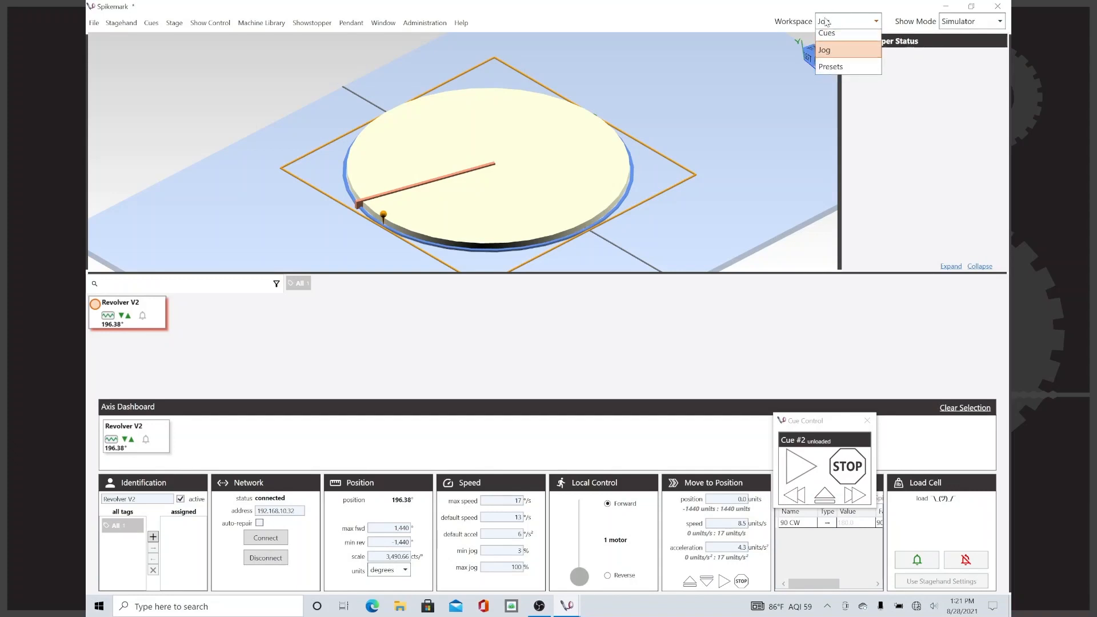
{"action": "left_click", "coordinate": [827, 33]}
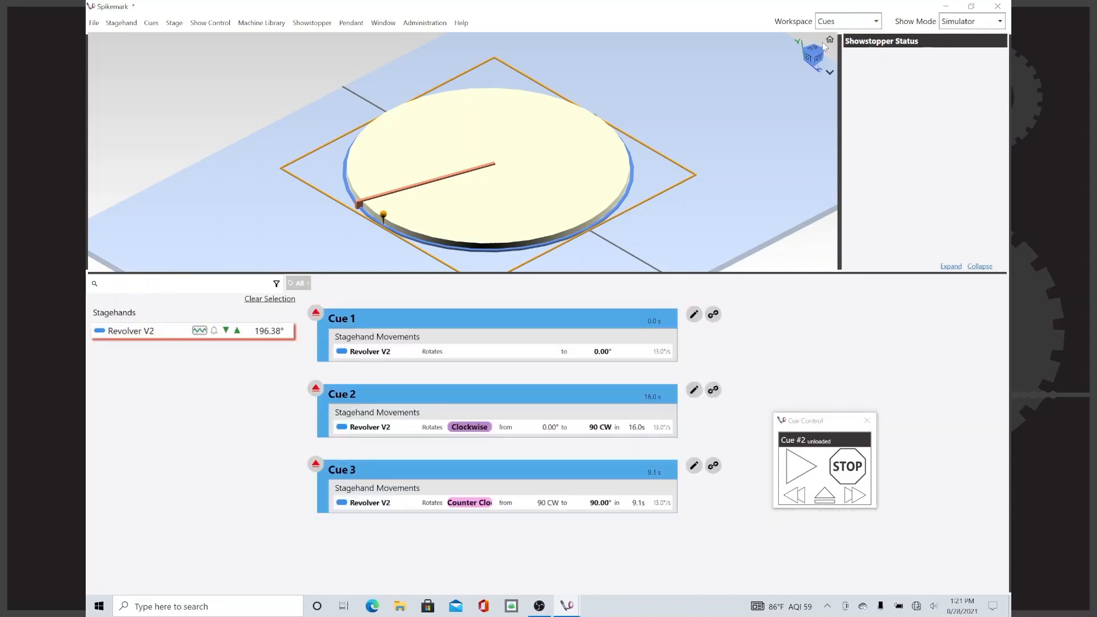
{"action": "left_click", "coordinate": [316, 388]}
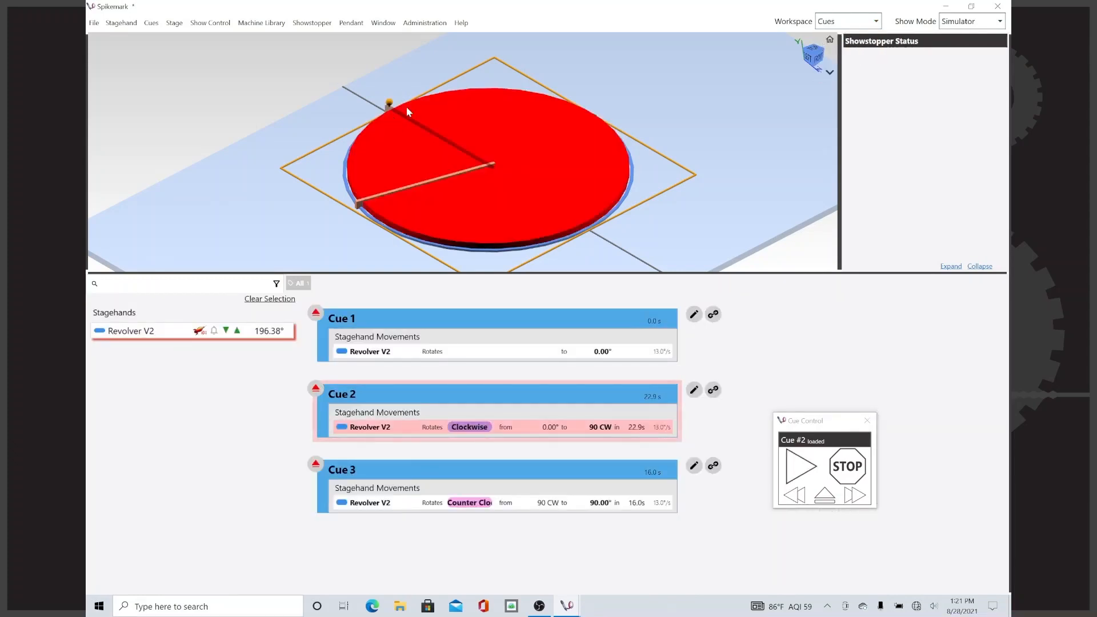
{"action": "left_click", "coordinate": [803, 473]}
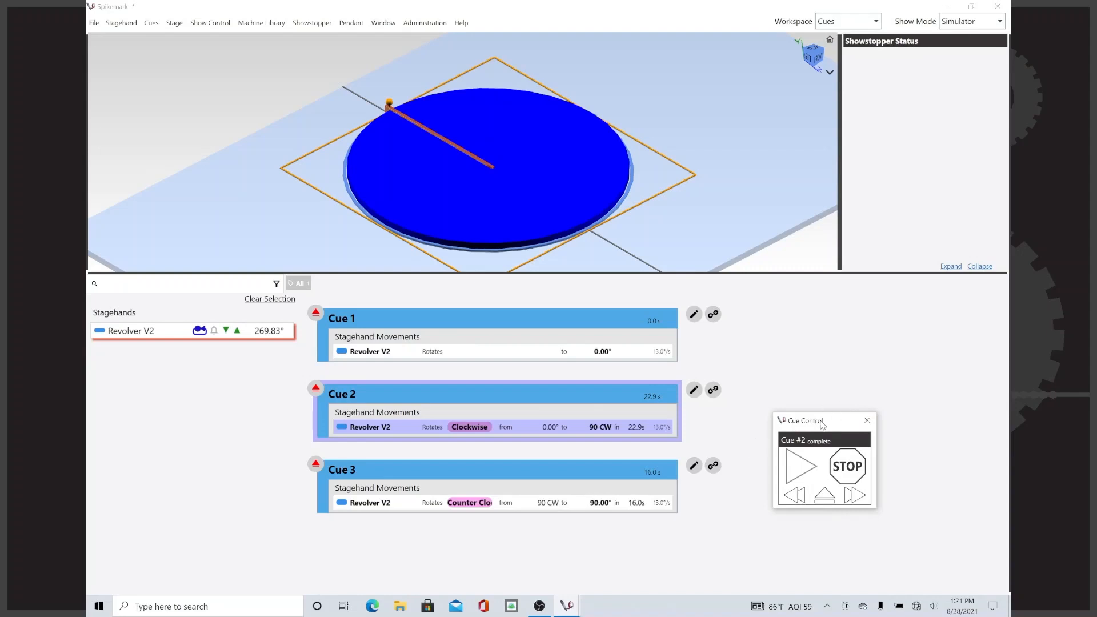
- Move the Cue Control window clear of the movement editor and add a new spike from the Revolver V2 movement in Cue 3
{"action": "left_click_drag", "start_coordinate": [825, 424], "coordinate": [909, 378]}
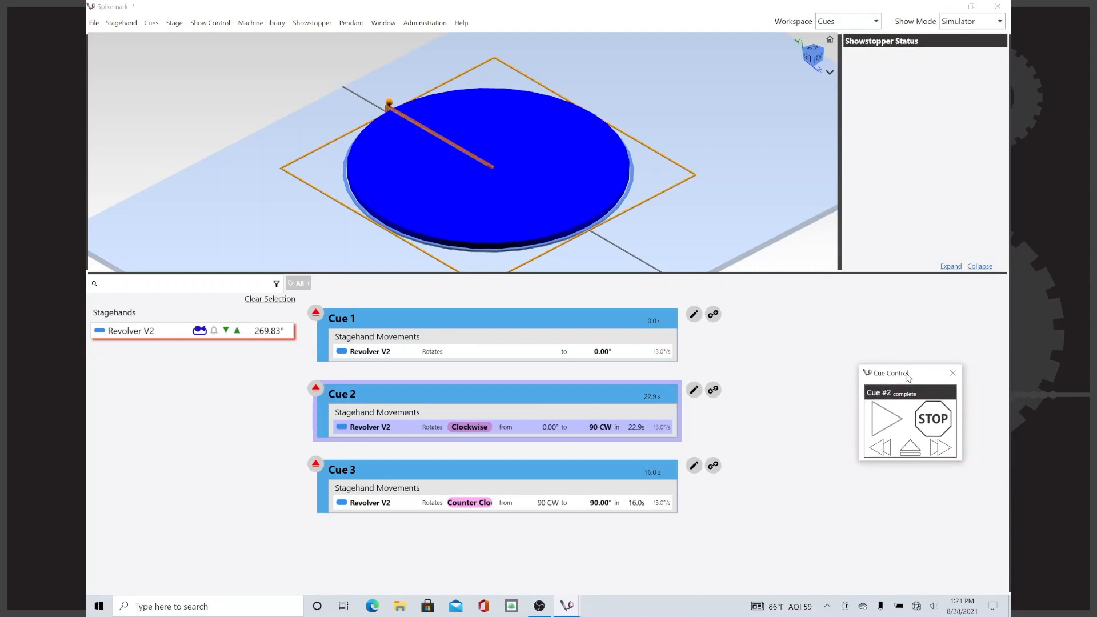
{"action": "left_click", "coordinate": [549, 504]}
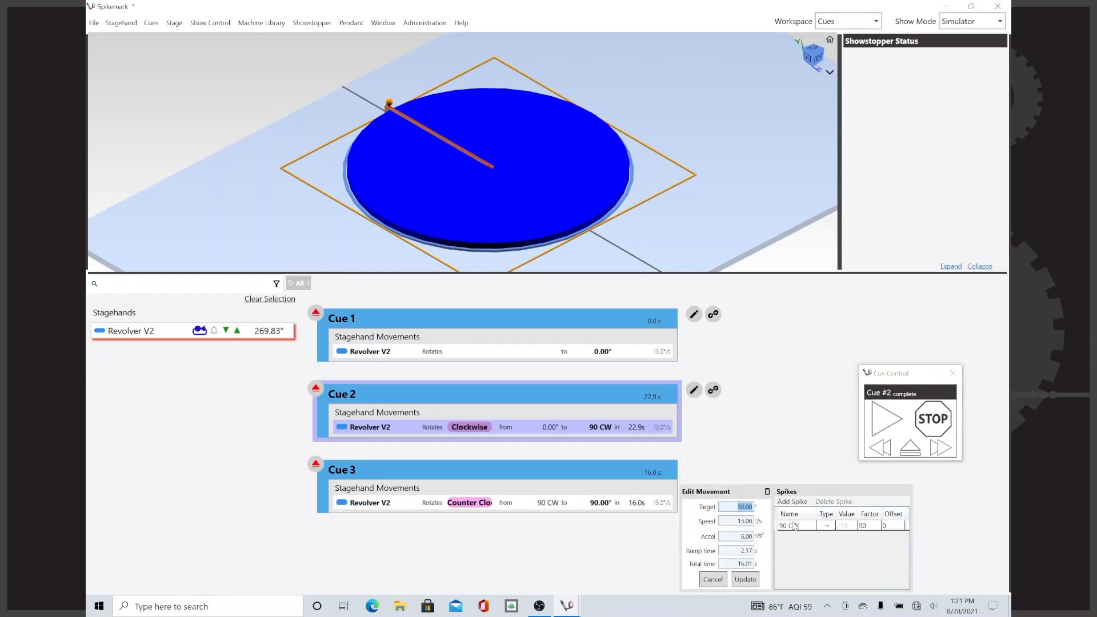
{"action": "left_click", "coordinate": [790, 502]}
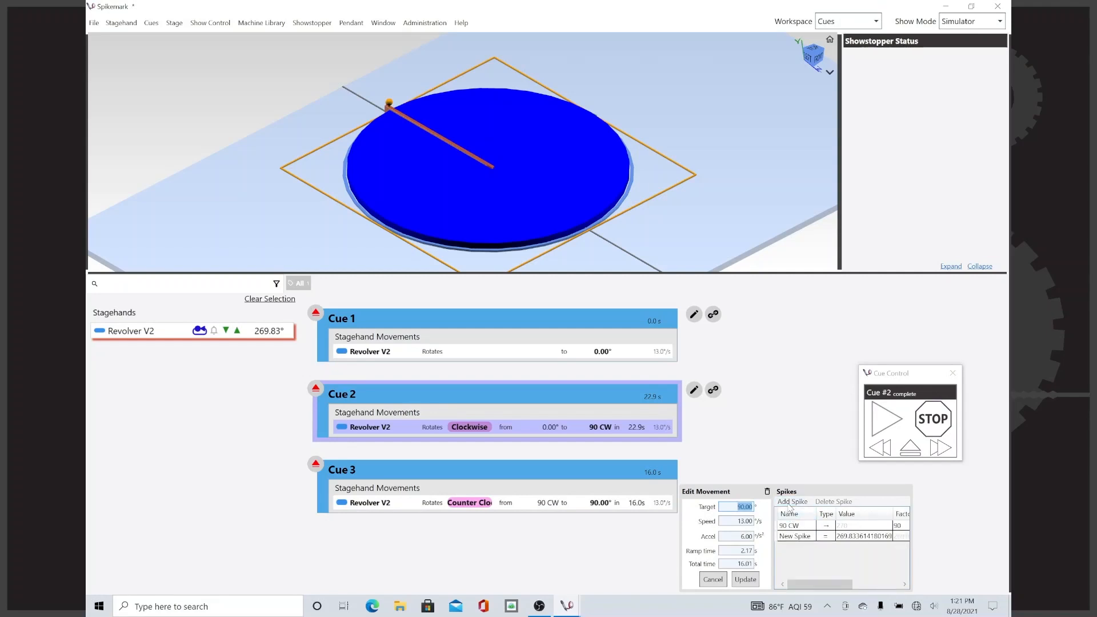
{"action": "left_click", "coordinate": [807, 537]}
{"action": "double_click", "coordinate": [803, 538]}
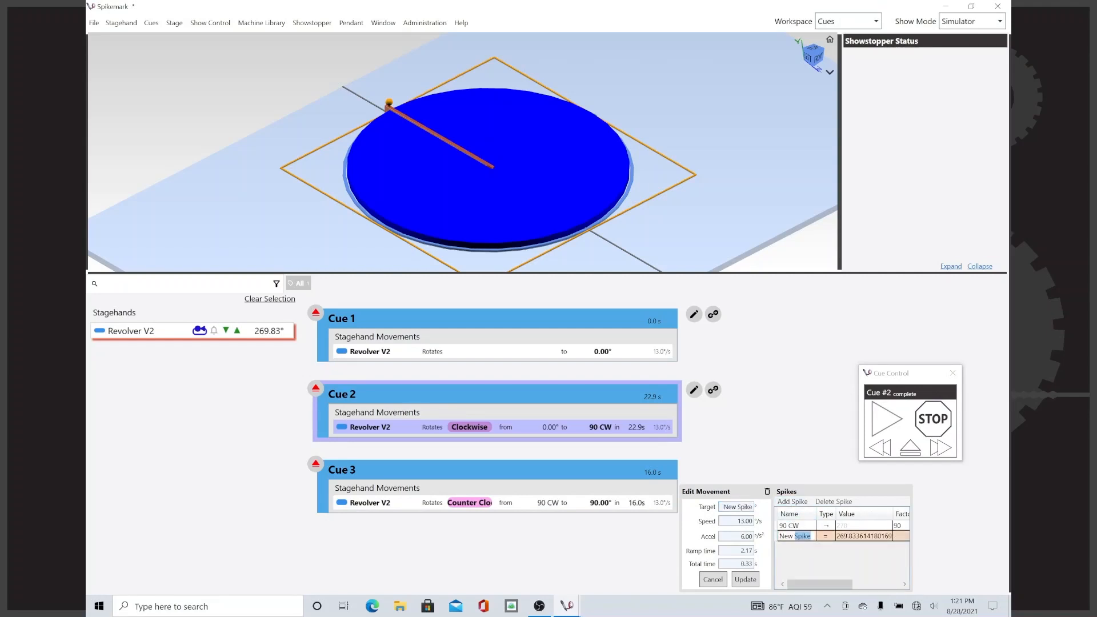
{"action": "key", "text": "ctrl+a"}
- Rename the existing 90 CW spike as +90 CW
{"action": "left_click", "coordinate": [782, 526]}
{"action": "double_click", "coordinate": [786, 527]}
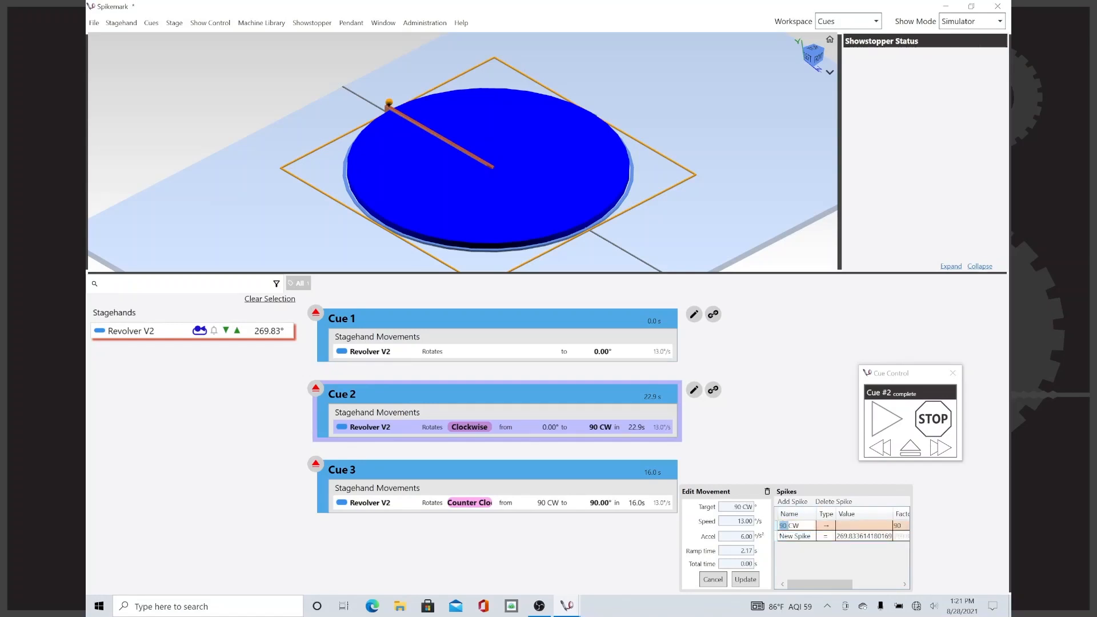
{"action": "key", "text": "Home"}
{"action": "type", "text": "+"}
{"action": "key", "text": "Tab"}
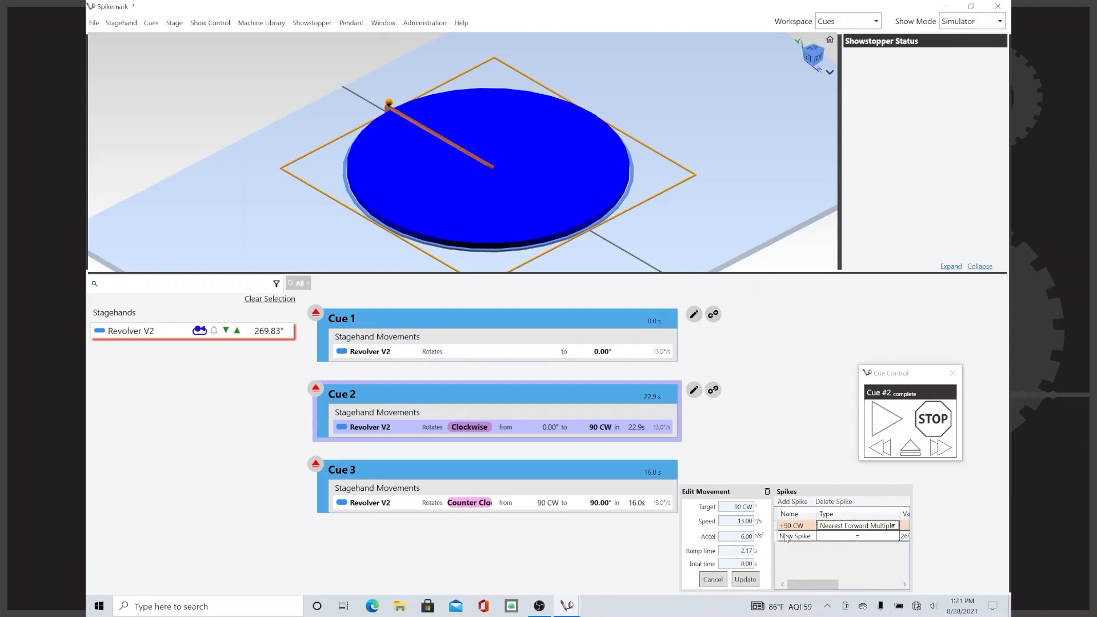
- Name the newly added spike 90 CW
{"action": "left_click", "coordinate": [787, 537]}
{"action": "double_click", "coordinate": [787, 537]}
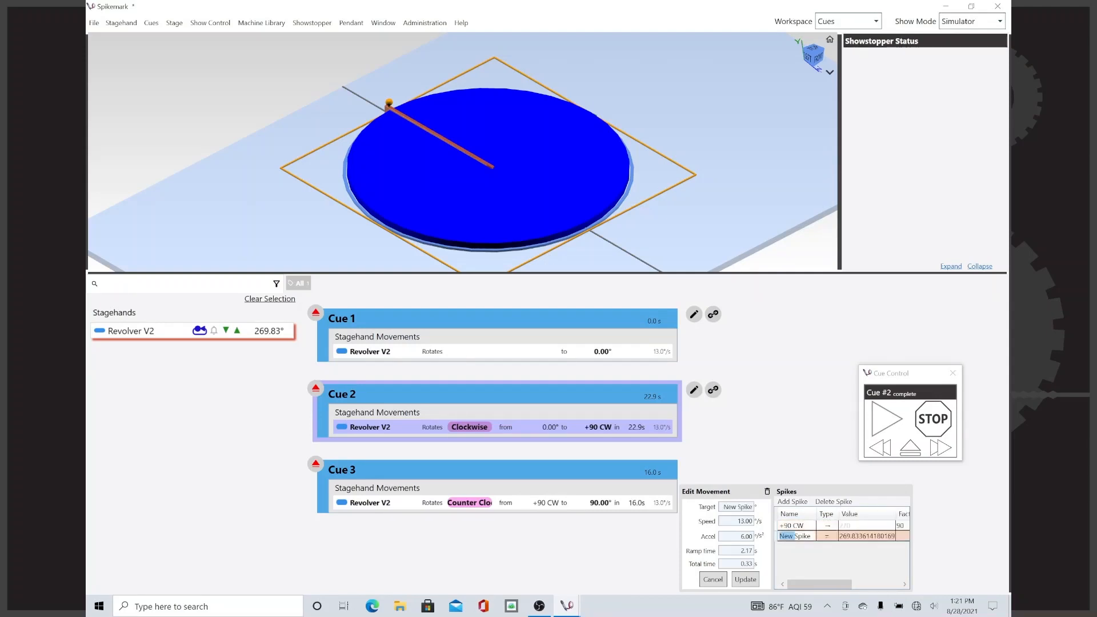
{"action": "key", "text": "ctrl+a"}
{"action": "type", "text": "90"}
{"action": "key", "text": "Tab"}
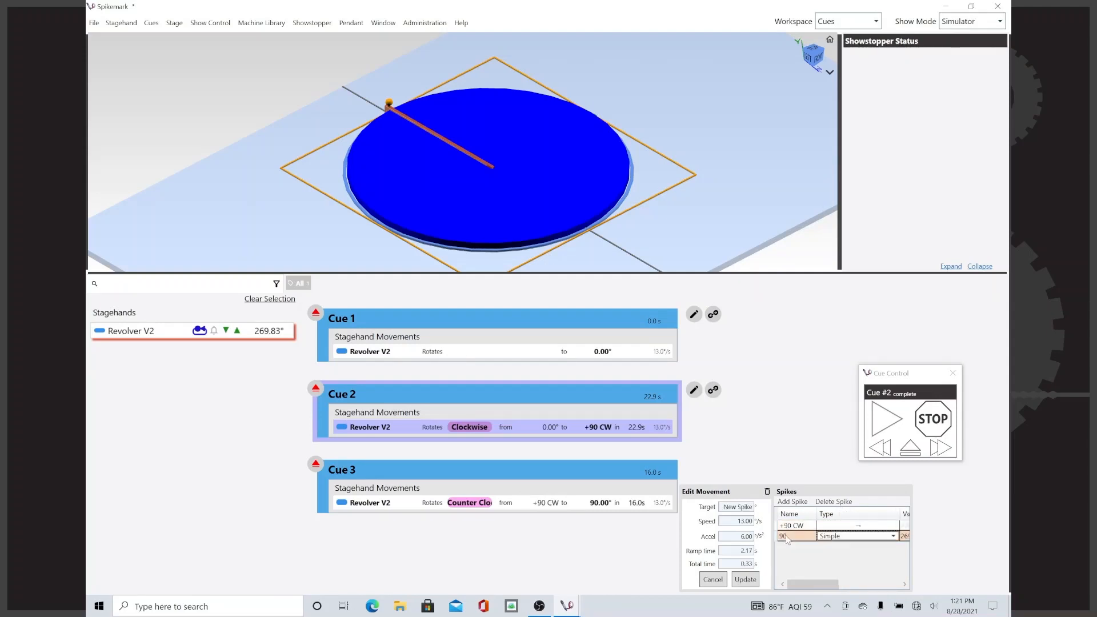
{"action": "left_click", "coordinate": [787, 537]}
{"action": "double_click", "coordinate": [798, 539]}
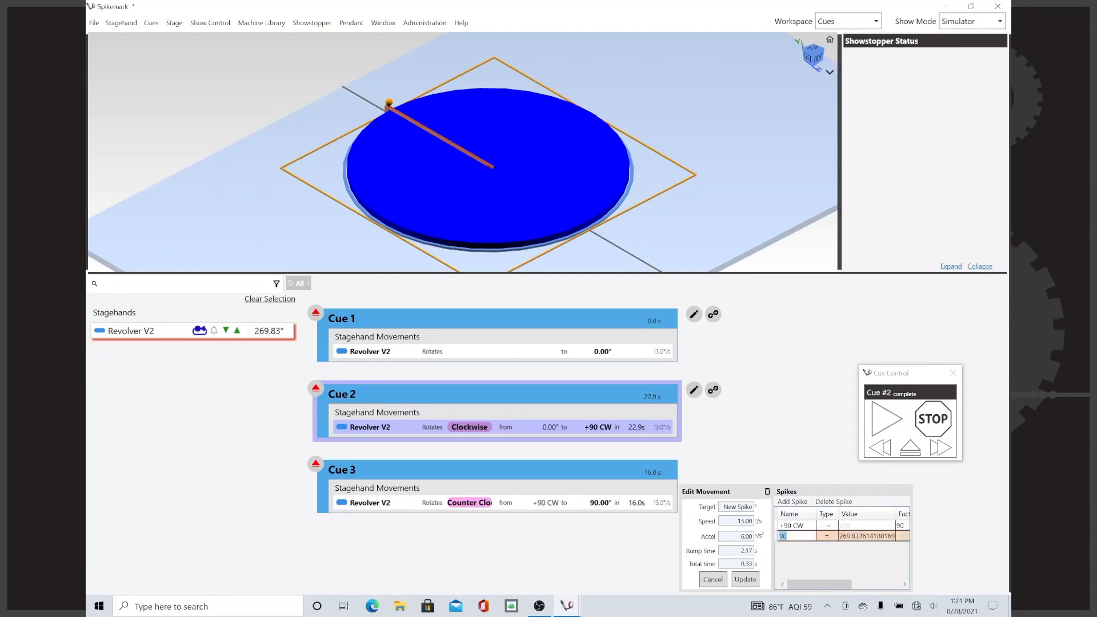
{"action": "type", "text": "90 CW"}
{"action": "key", "text": "Tab"}
- Set the 90 CW spike's type to Nearest Forward Multiple and its factor to 360
{"action": "left_click", "coordinate": [835, 538]}
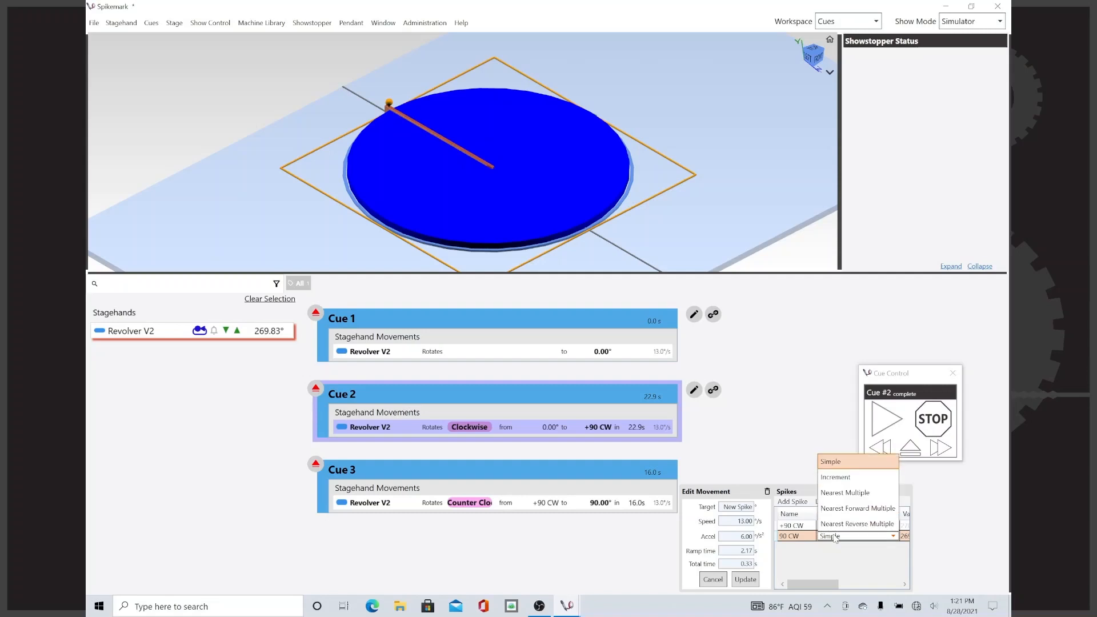
{"action": "left_click", "coordinate": [856, 510]}
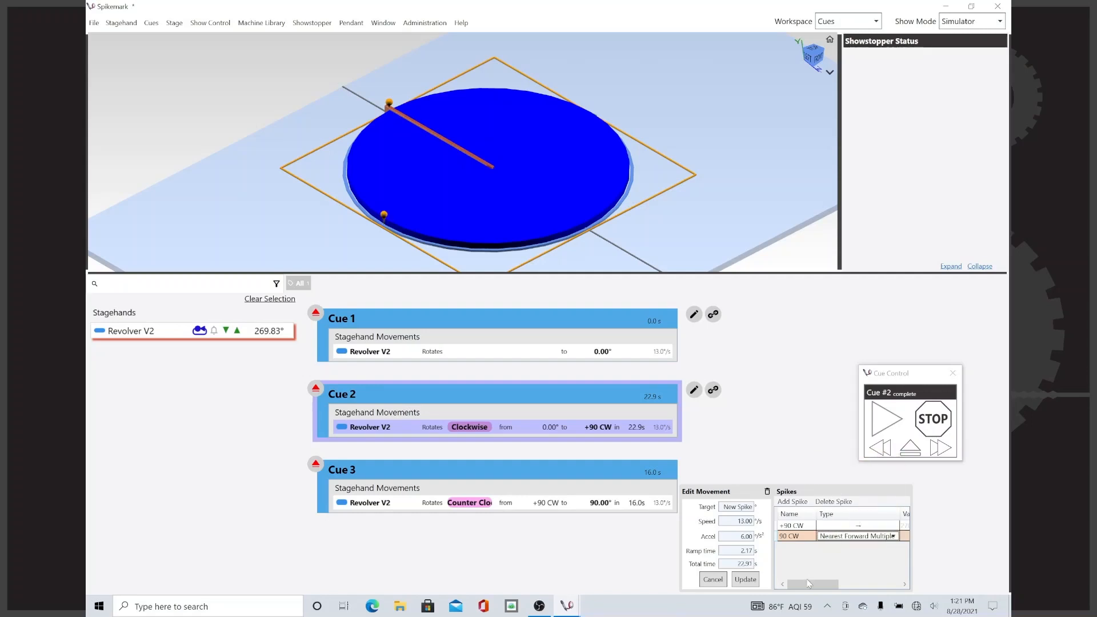
{"action": "key", "text": "Tab"}
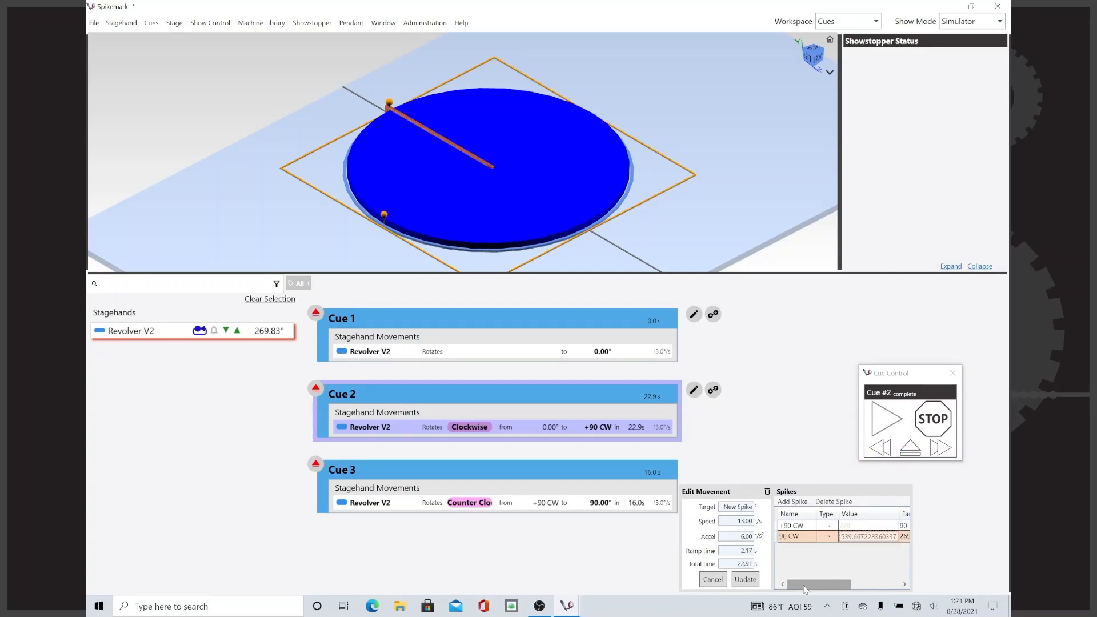
{"action": "left_click_drag", "start_coordinate": [805, 586], "coordinate": [872, 594]}
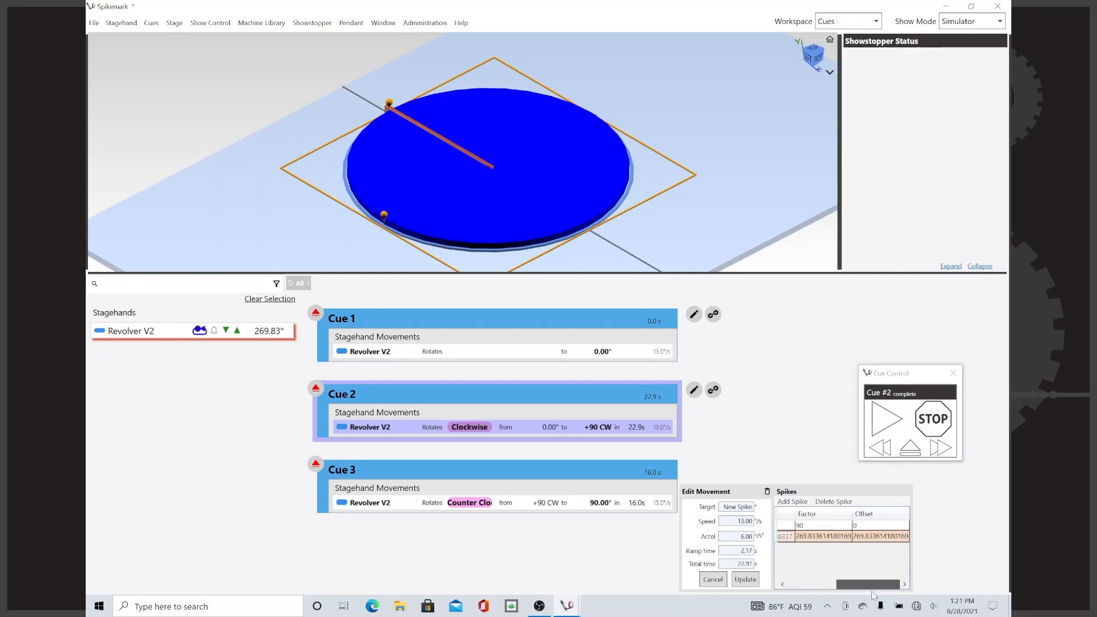
{"action": "left_click", "coordinate": [828, 541]}
{"action": "double_click", "coordinate": [824, 539]}
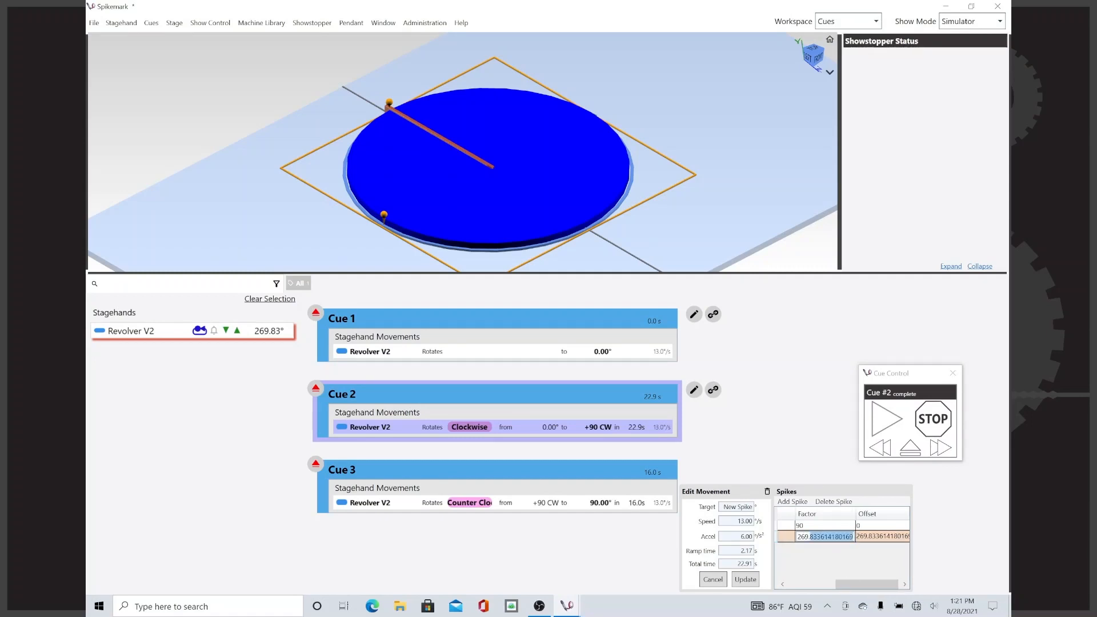
{"action": "key", "text": "ctrl+a"}
{"action": "type", "text": "3"}
{"action": "key", "text": "Tab"}
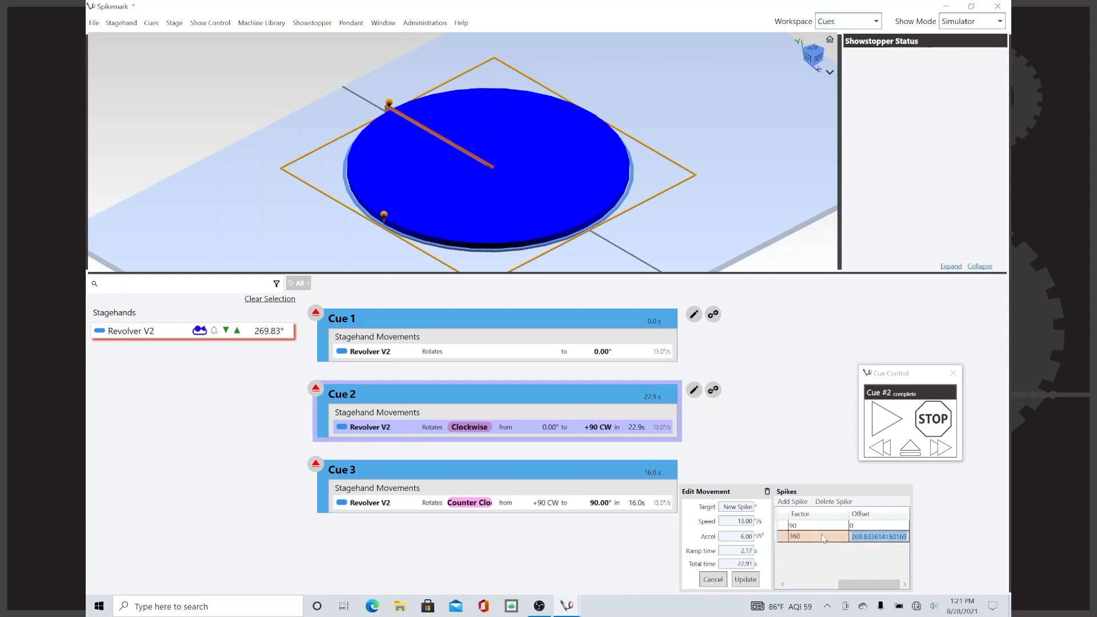
- Set the 90 CW spike's offset to 90 and update the Cue 3 movement with that spike as its target
{"action": "type", "text": "000000000000000000000000000000000000000"}
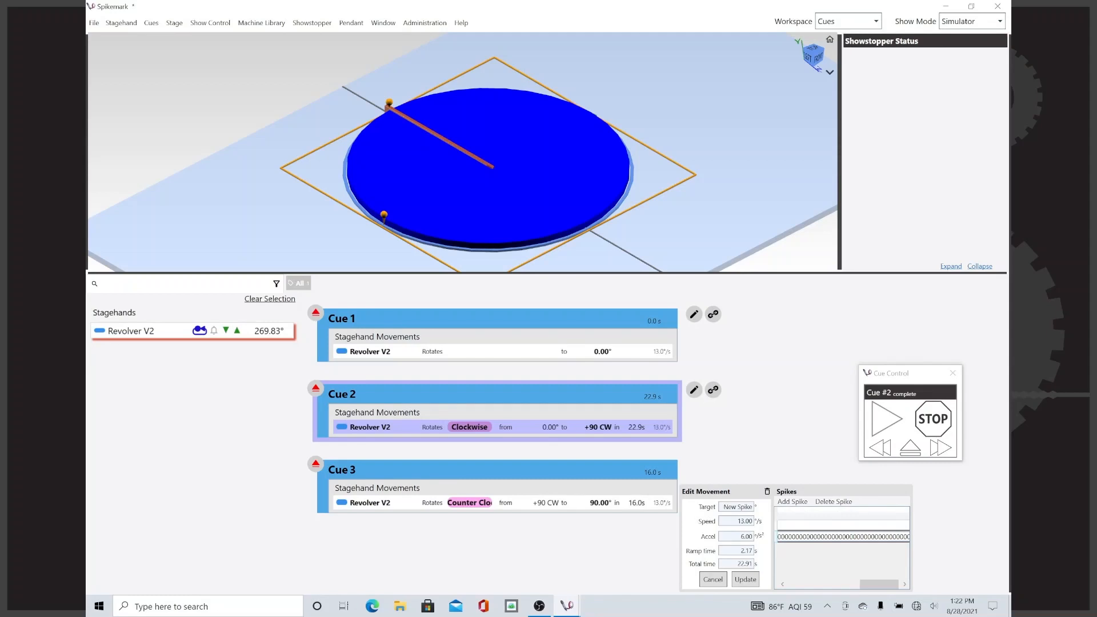
{"action": "key", "text": "ctrl+a"}
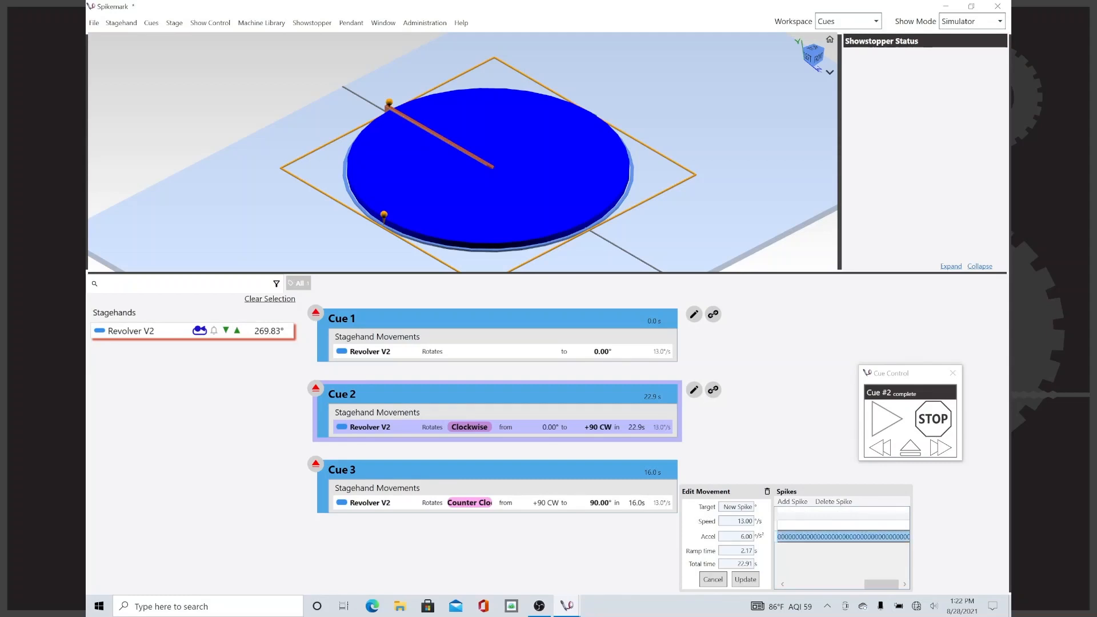
{"action": "type", "text": "0"}
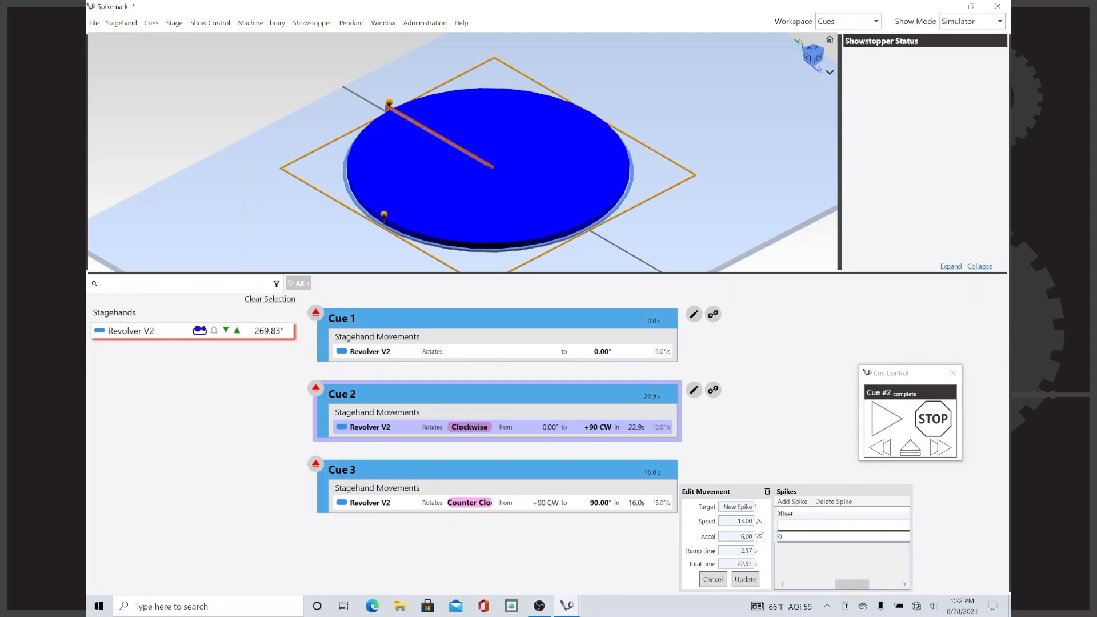
{"action": "left_click", "coordinate": [826, 539]}
{"action": "mouse_move", "coordinate": [855, 587]}
{"action": "left_mouse_down"}
{"action": "mouse_move", "coordinate": [780, 591]}
{"action": "mouse_move", "coordinate": [847, 592]}
{"action": "left_mouse_up"}
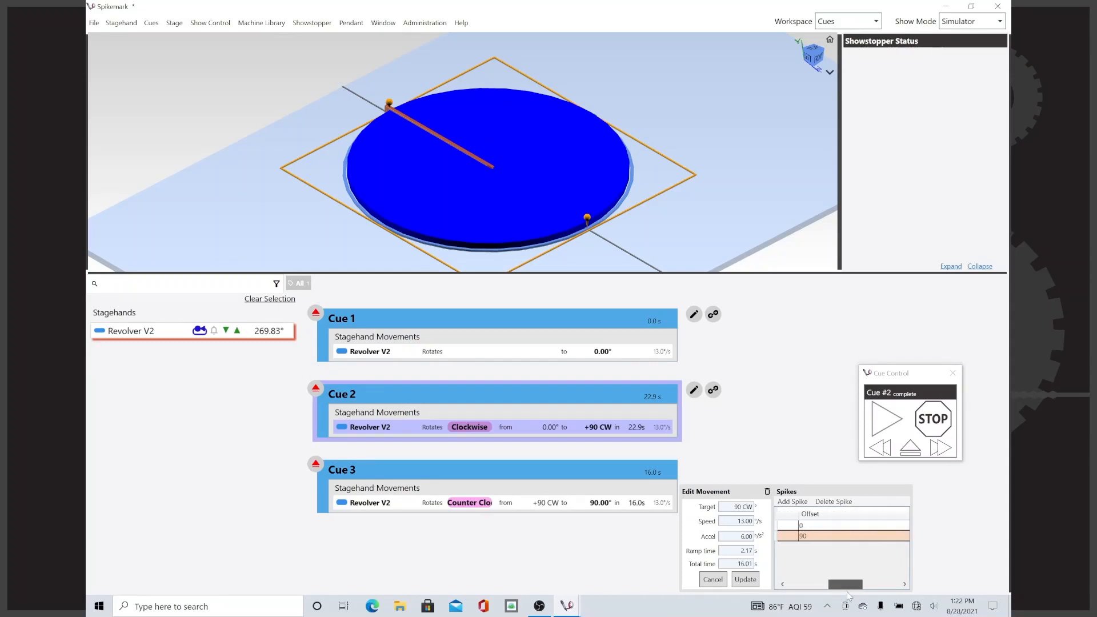
{"action": "left_click_drag", "start_coordinate": [849, 596], "coordinate": [795, 599]}
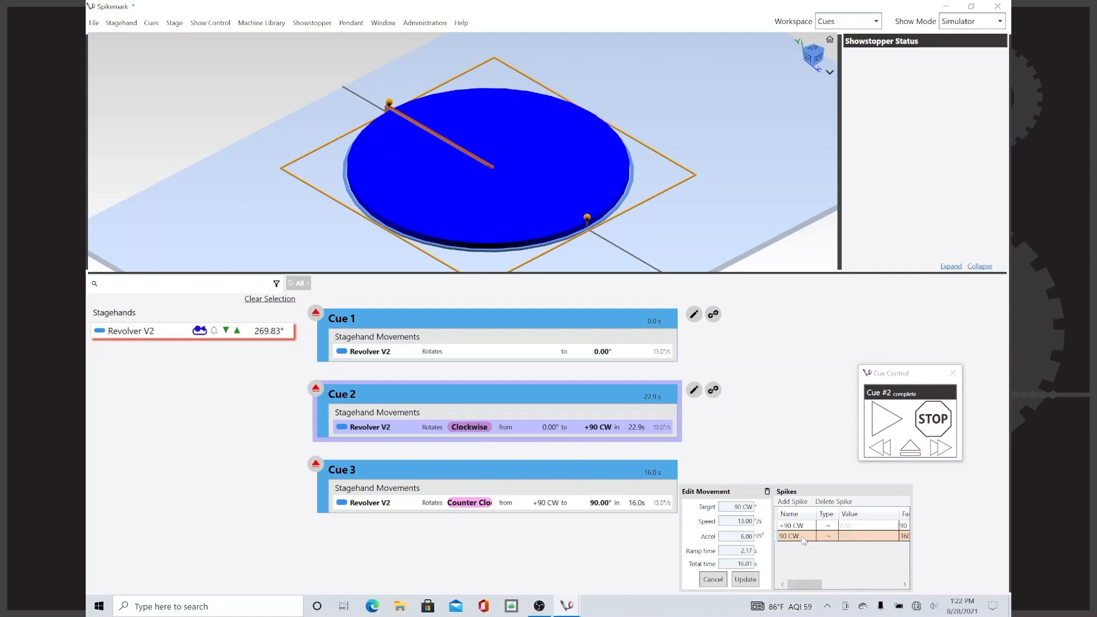
{"action": "left_click", "coordinate": [741, 581]}
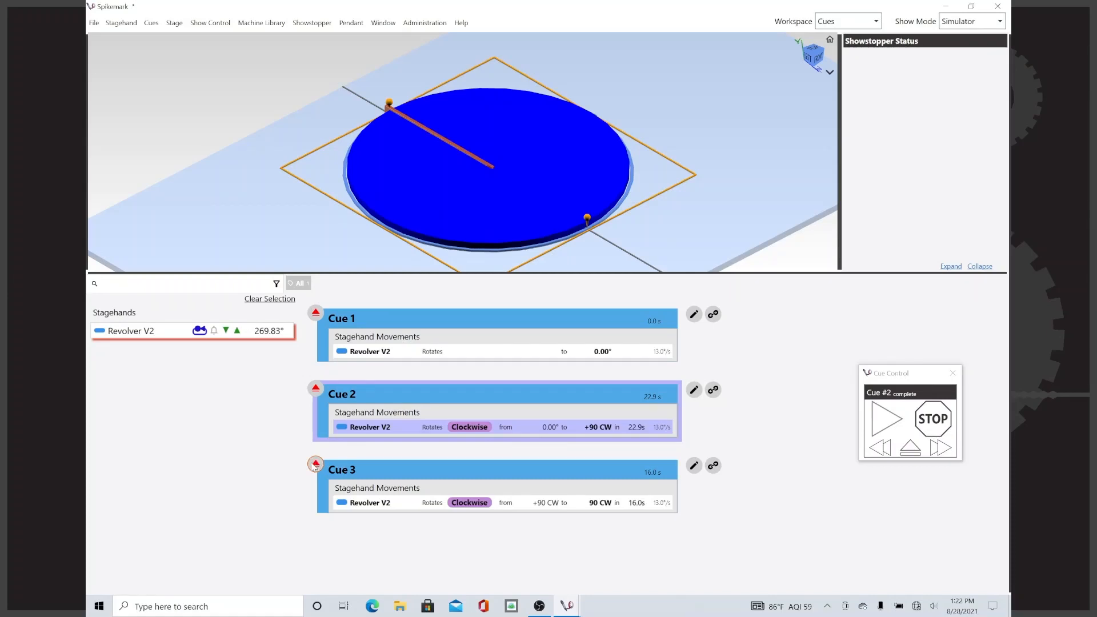
- Load and run Cue 3 to completion, and stop a second run of it partway through the rotation
{"action": "left_click", "coordinate": [314, 465]}
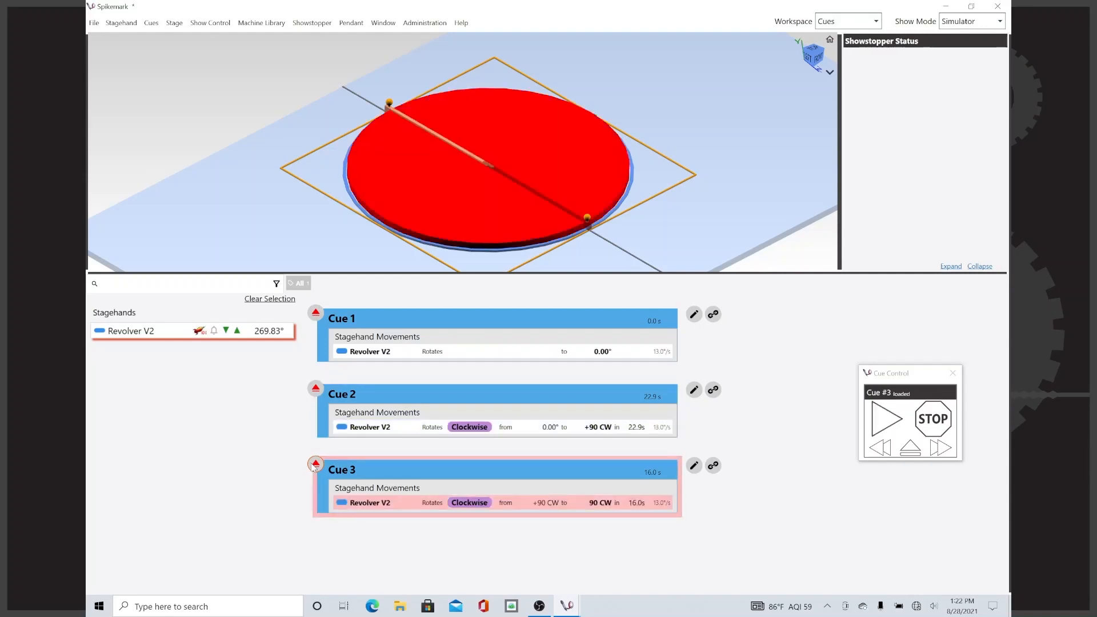
{"action": "left_click", "coordinate": [878, 422]}
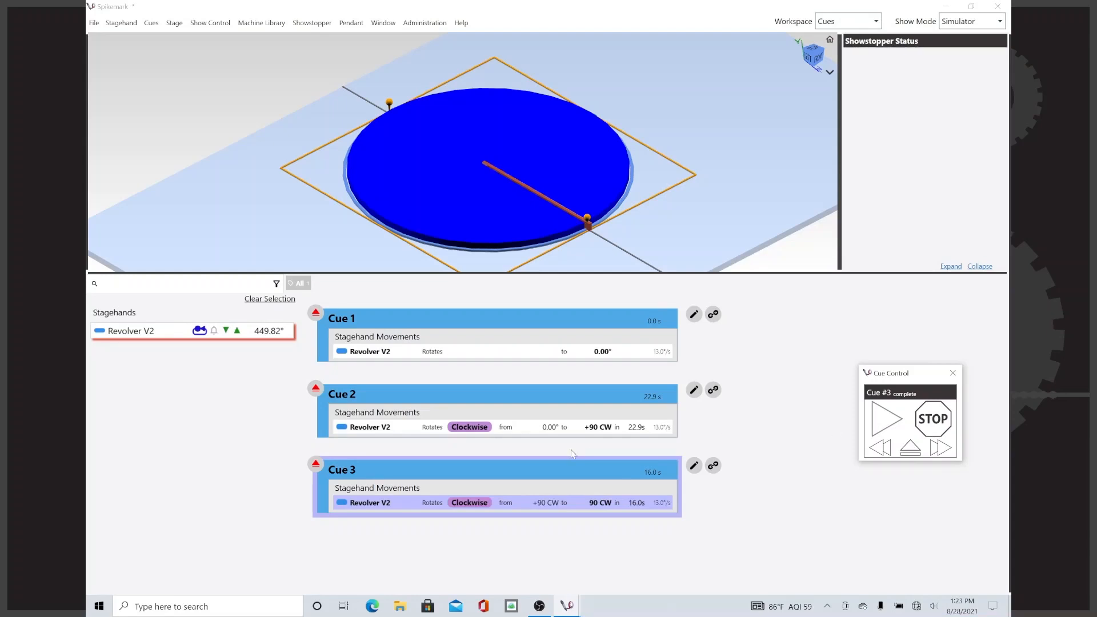
{"action": "left_click", "coordinate": [315, 465]}
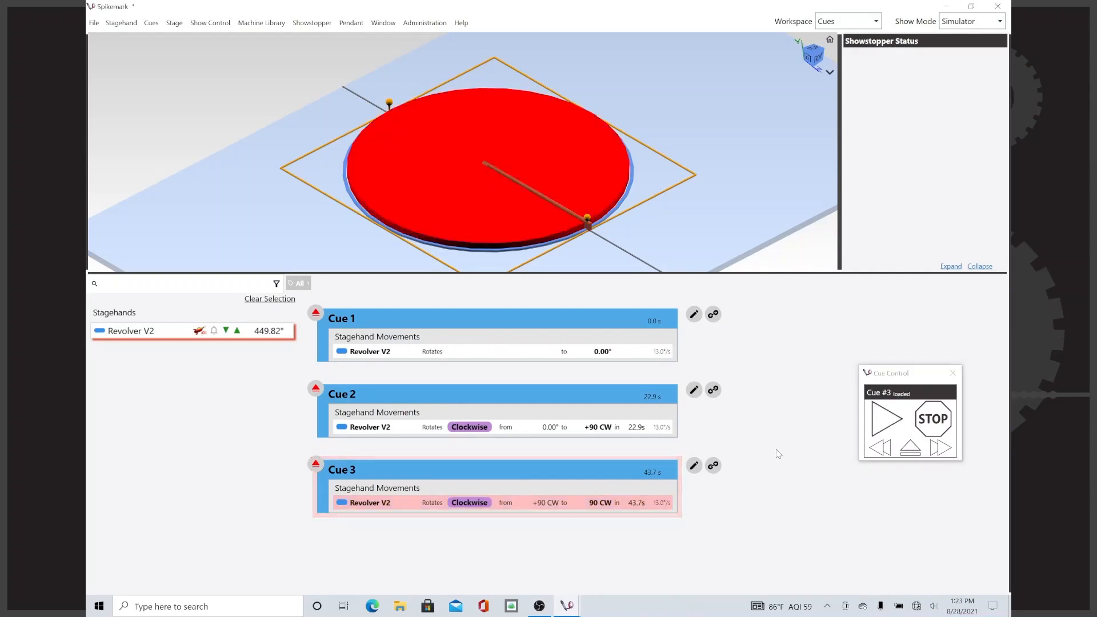
{"action": "left_click", "coordinate": [900, 420]}
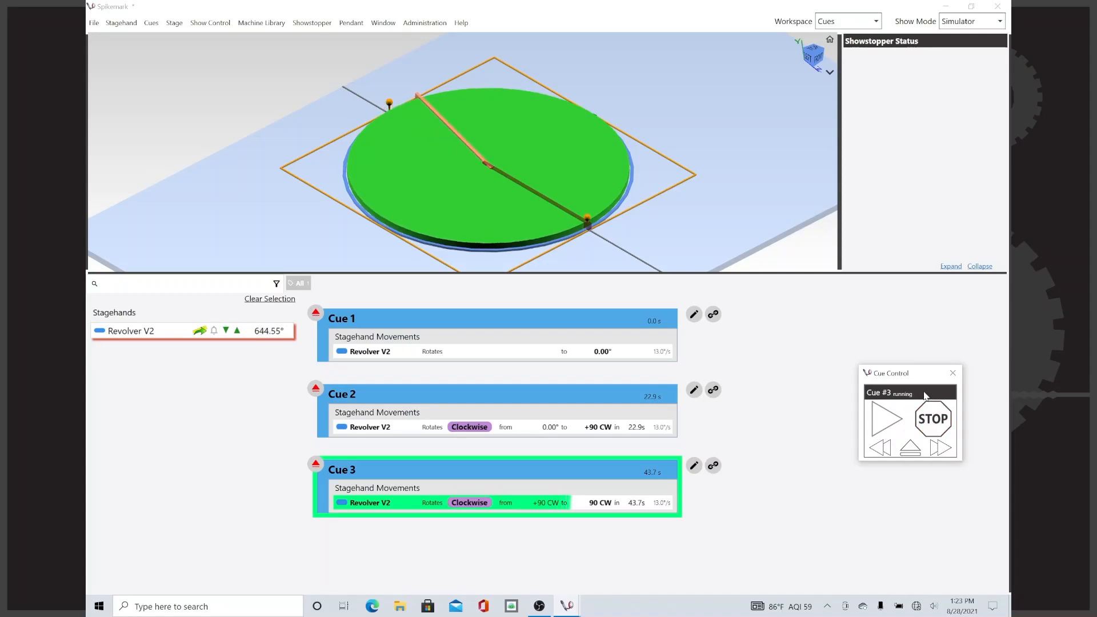
{"action": "left_click", "coordinate": [931, 425]}
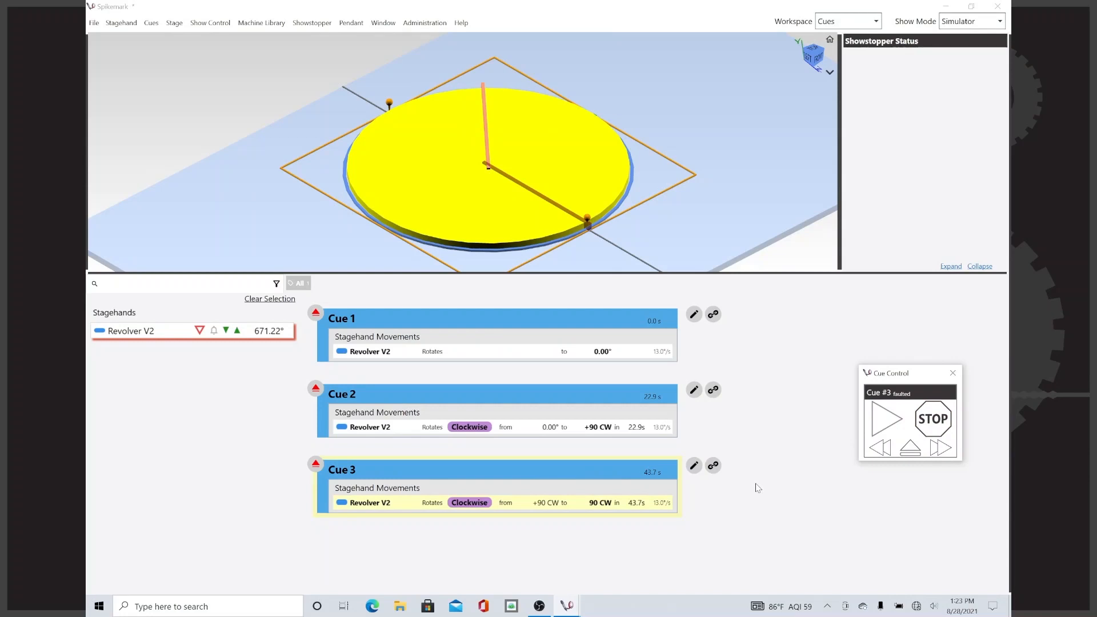
- Create Cue 4 with the description Nearest and add a Revolver V2 movement to it
{"action": "key", "text": "ctrl+q"}
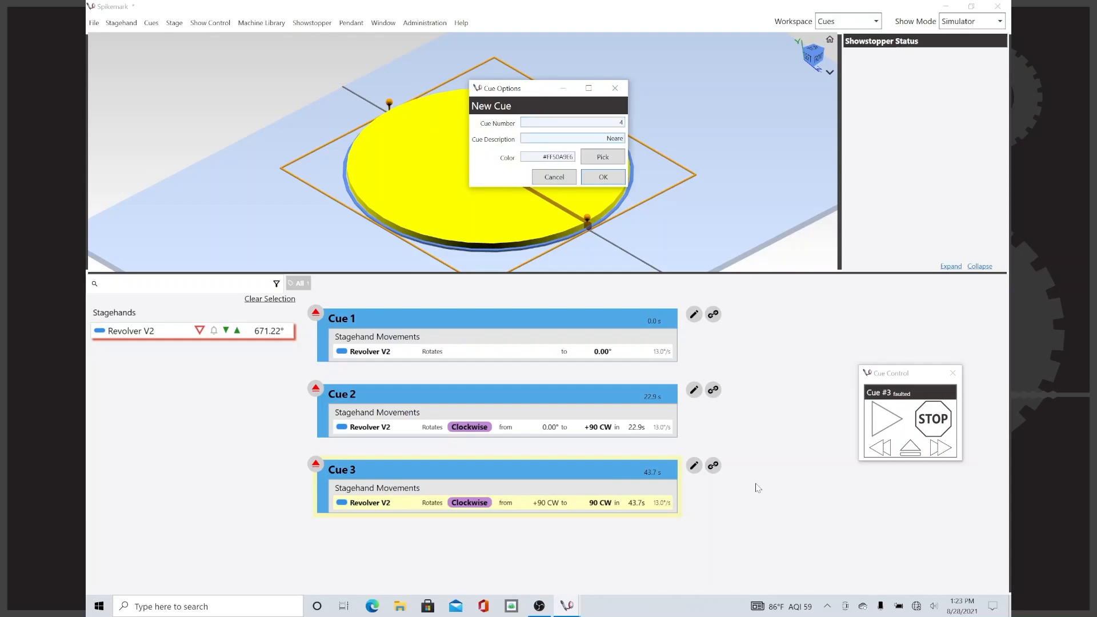
{"action": "type", "text": "Nearest"}
{"action": "key", "text": "Return"}
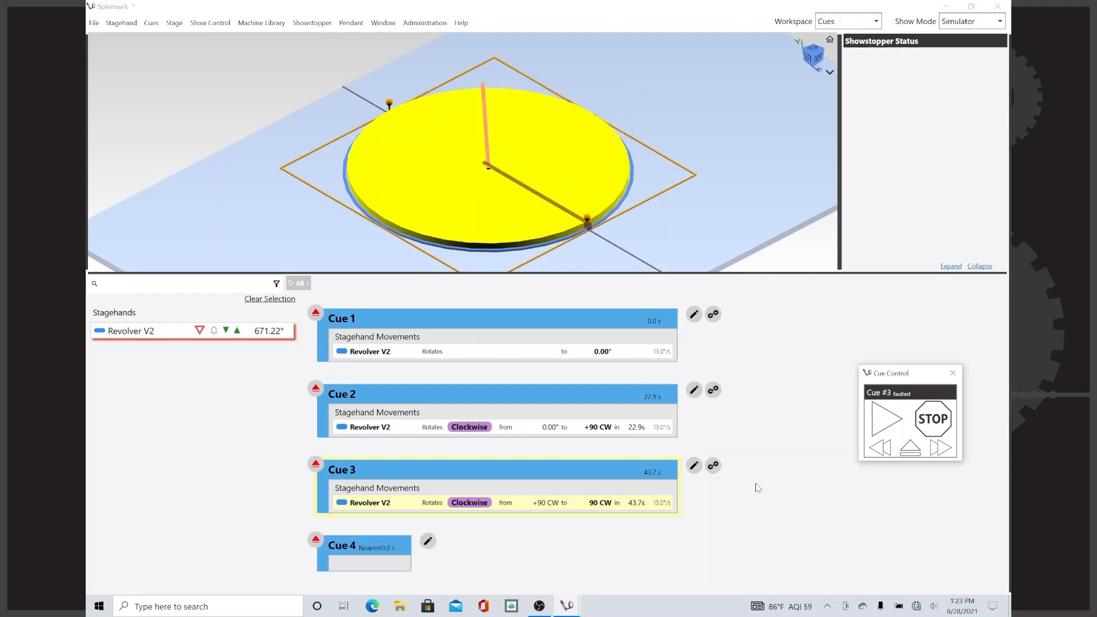
{"action": "left_click_drag", "start_coordinate": [175, 340], "coordinate": [364, 562]}
{"action": "left_click", "coordinate": [582, 583]}
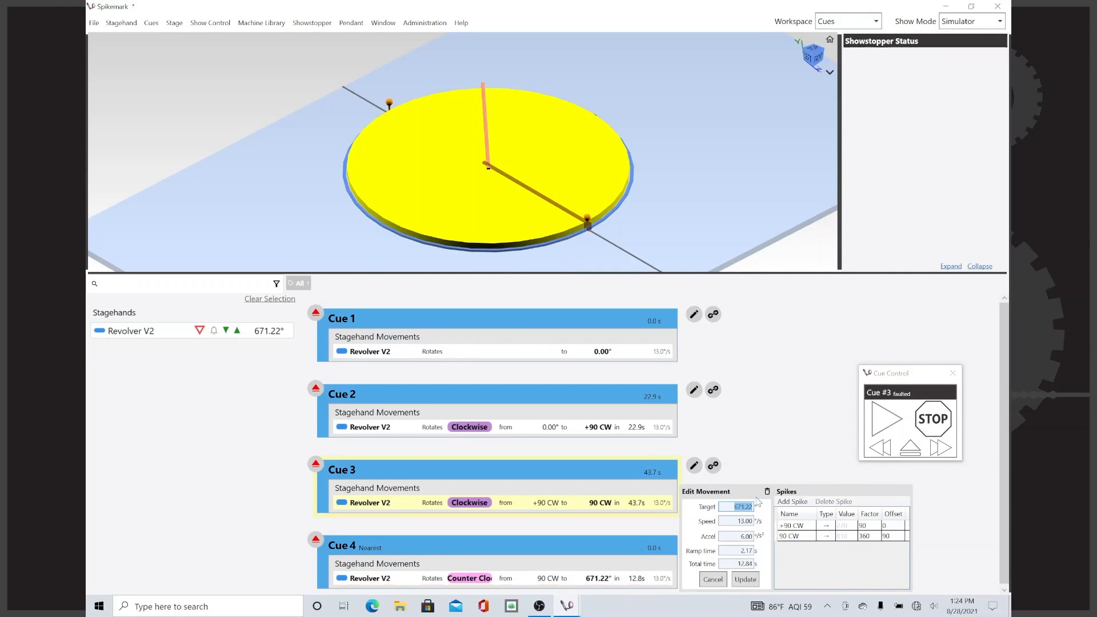
- Add a new spike from the Cue 4 movement and name it Nearest
{"action": "left_click", "coordinate": [792, 502]}
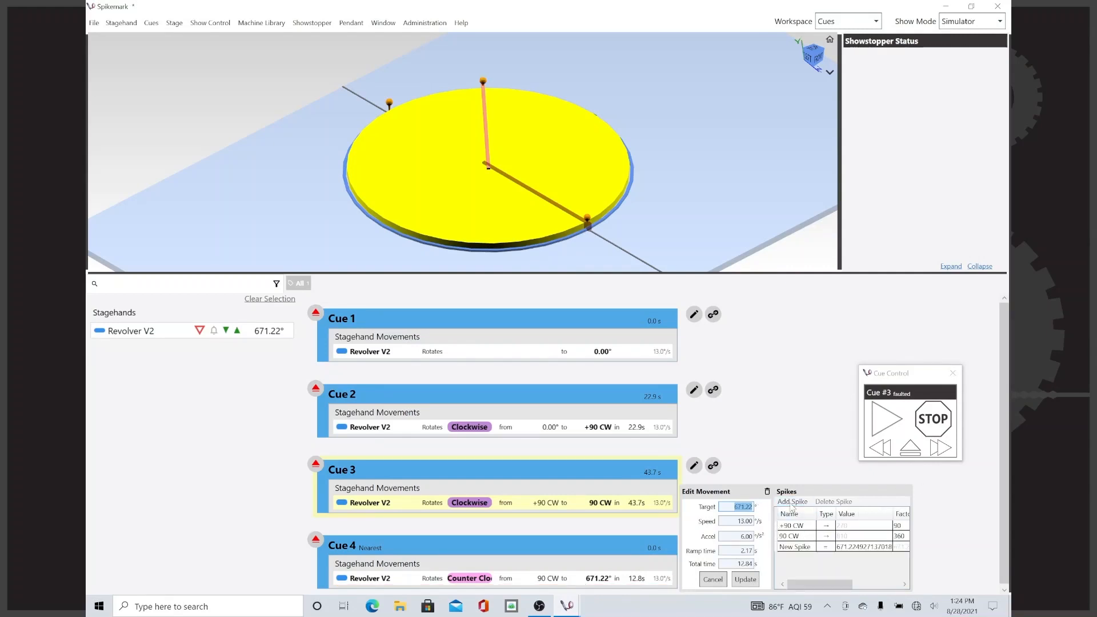
{"action": "left_click", "coordinate": [793, 547]}
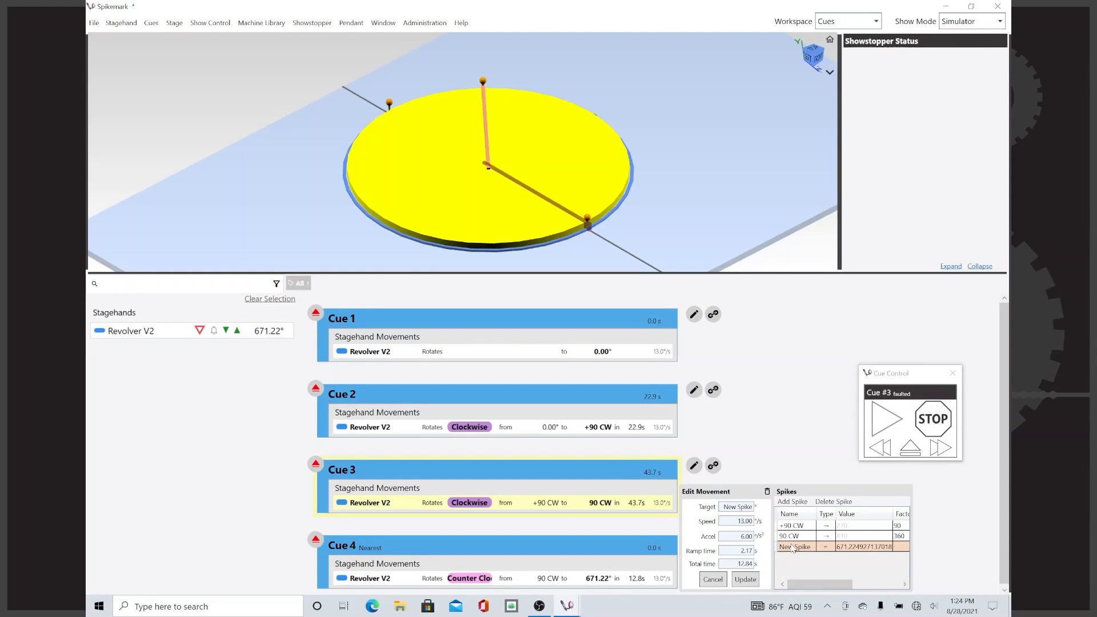
{"action": "double_click", "coordinate": [792, 548]}
{"action": "key", "text": "ctrl+a"}
{"action": "type", "text": "Nearest"}
{"action": "key", "text": "Tab"}
- Make the Nearest spike a Nearest Multiple with factor 360 and offset 90, and update the Cue 4 movement with it
{"action": "left_click", "coordinate": [836, 548]}
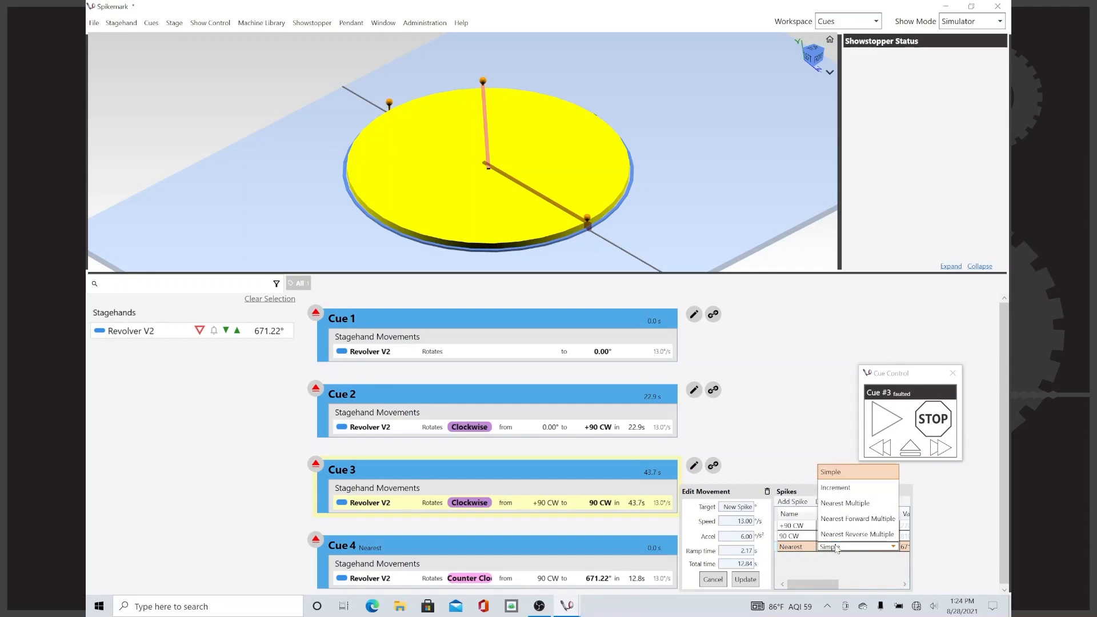
{"action": "left_click", "coordinate": [860, 508]}
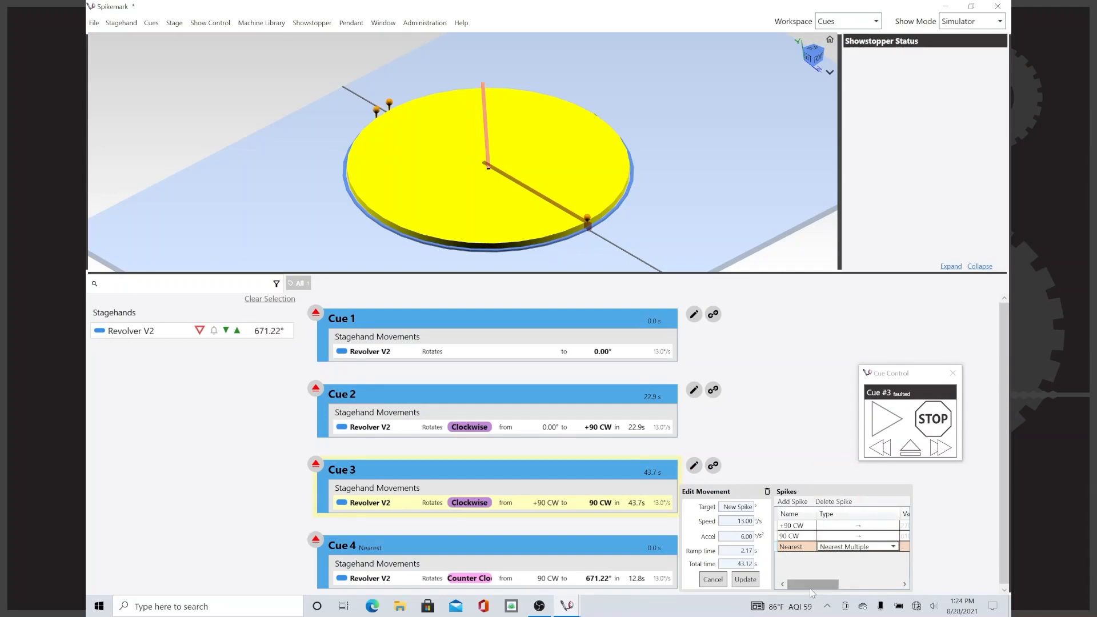
{"action": "key", "text": "Tab"}
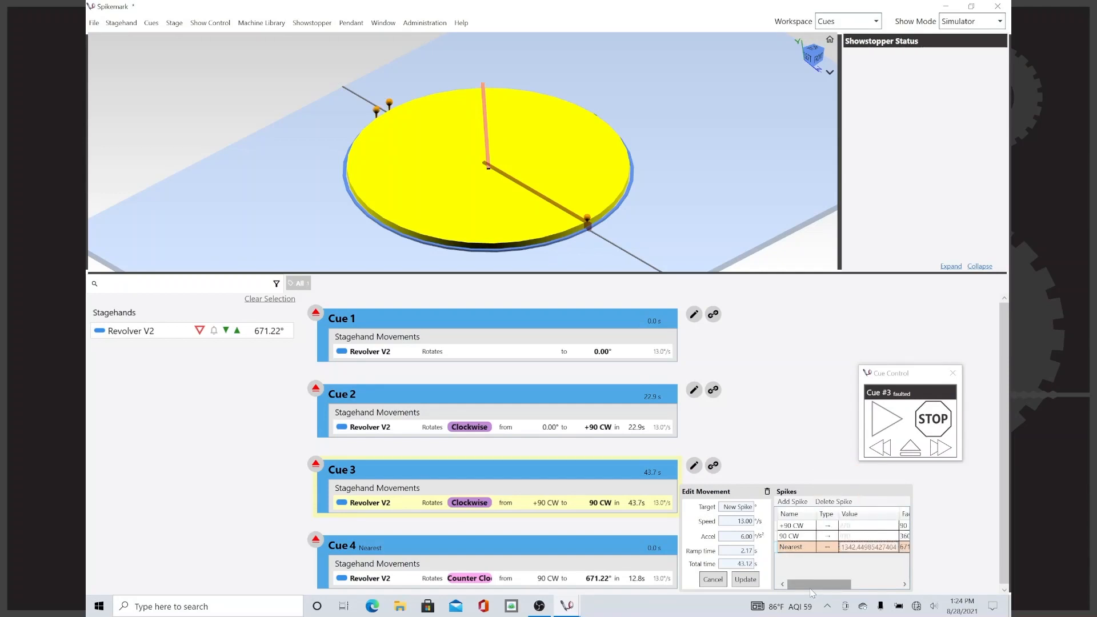
{"action": "key", "text": "Tab"}
{"action": "type", "text": "360"}
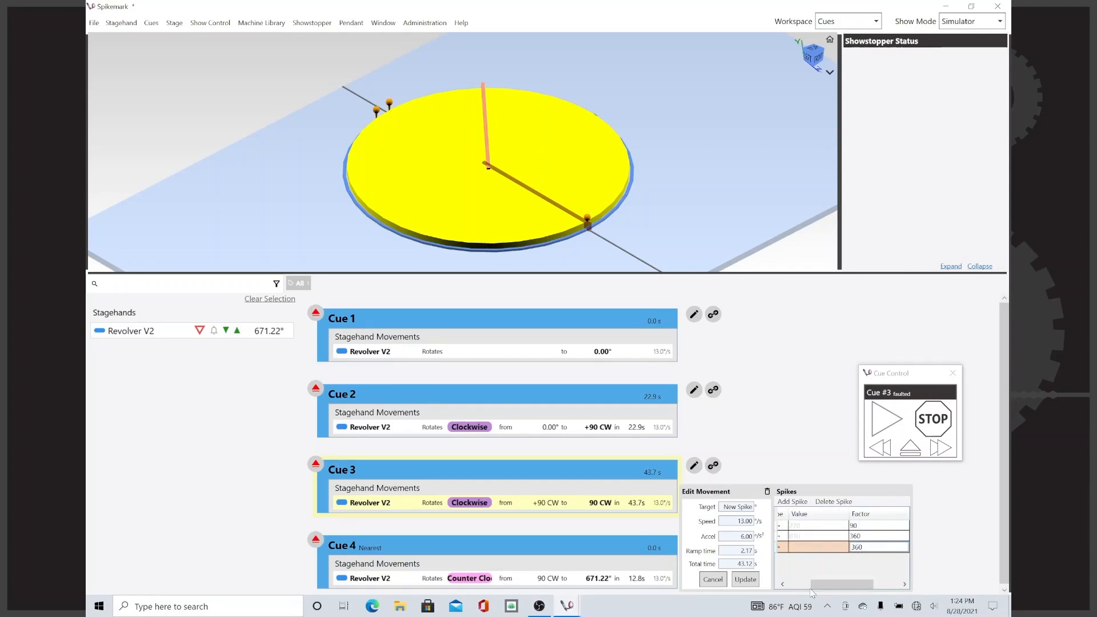
{"action": "key", "text": "Tab"}
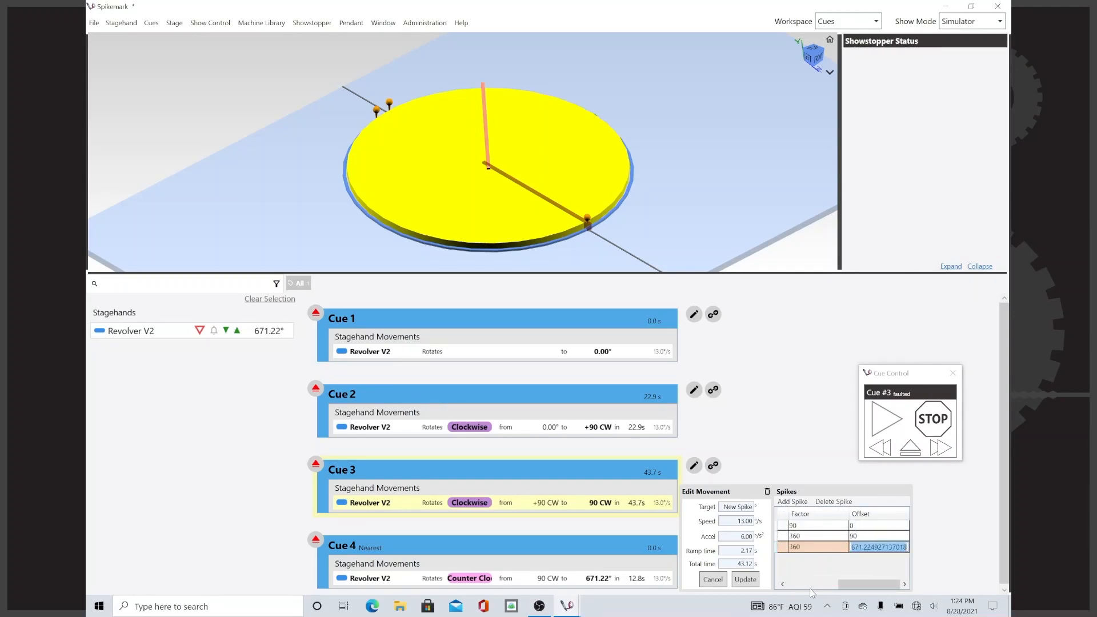
{"action": "type", "text": "90"}
{"action": "key", "text": "Return"}
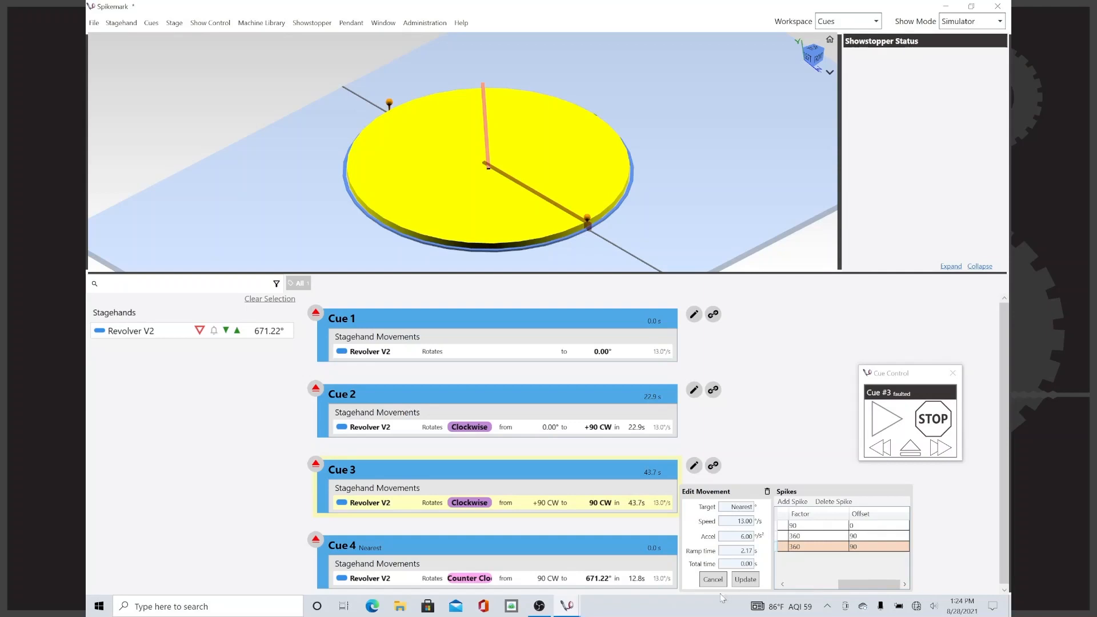
{"action": "left_click", "coordinate": [741, 581]}
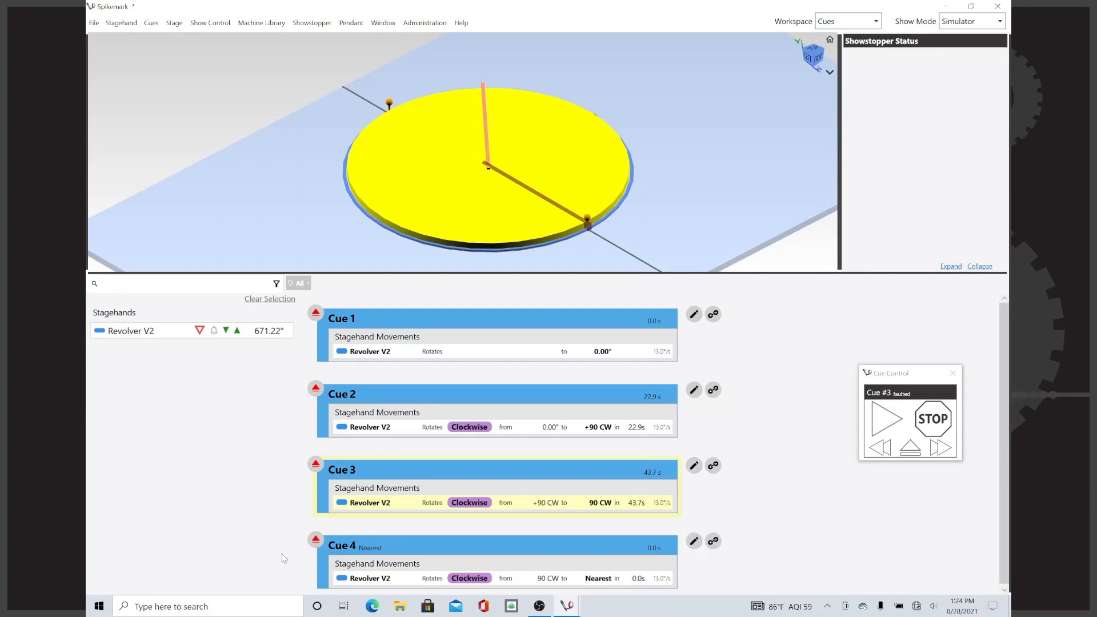
- Load and run Cue 4 from the turntable's stopped position
{"action": "left_click", "coordinate": [315, 539]}
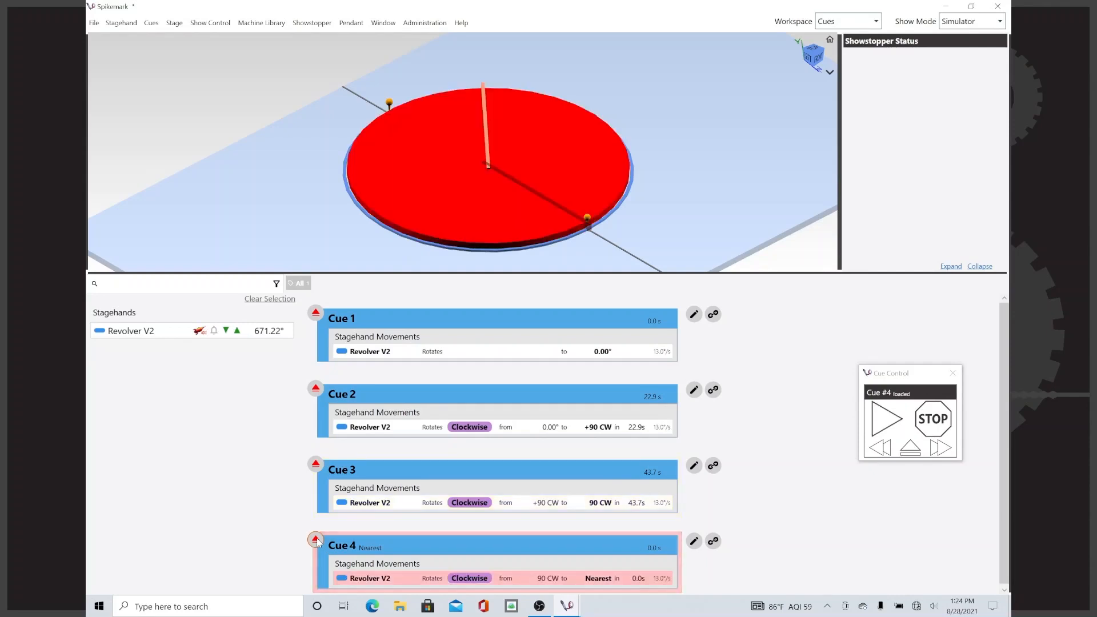
{"action": "left_click", "coordinate": [902, 414]}
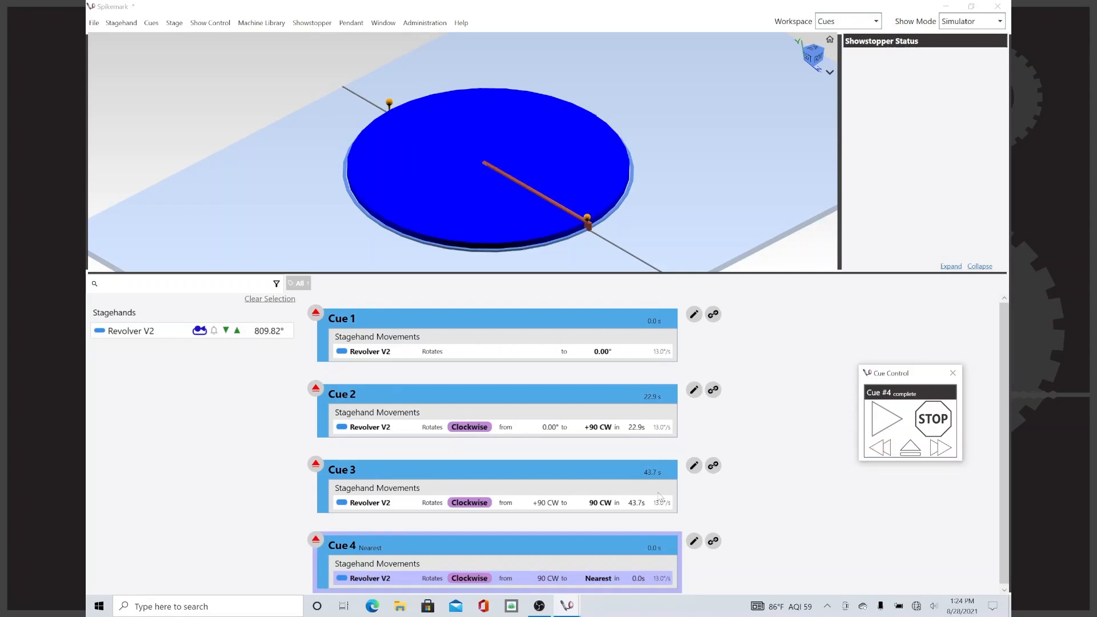
{"action": "left_click", "coordinate": [316, 540]}
{"action": "scroll", "coordinate": [819, 436], "scroll_direction": "down", "scroll_amount": 1}
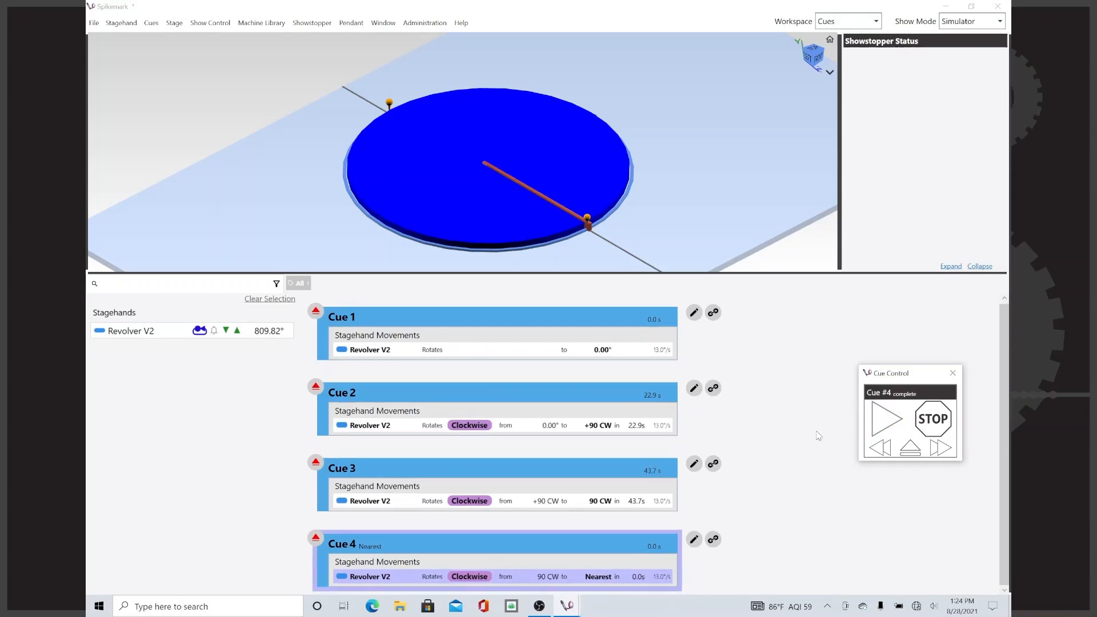
- Switch to the Jog workspace and select the Revolver V2 turntable
{"action": "left_click", "coordinate": [838, 26]}
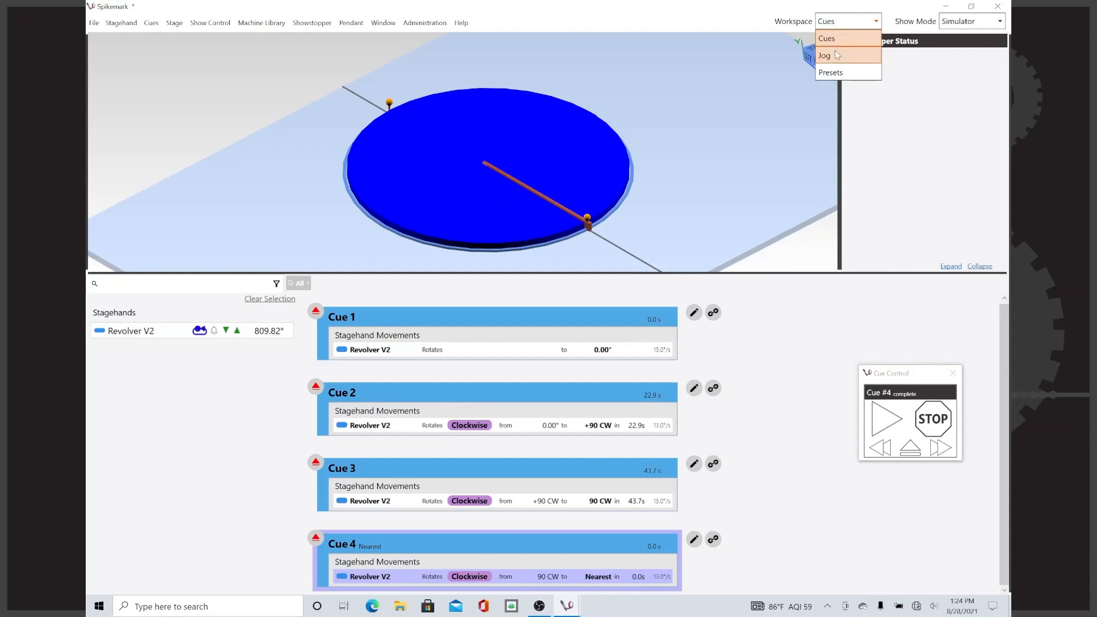
{"action": "left_click", "coordinate": [838, 55]}
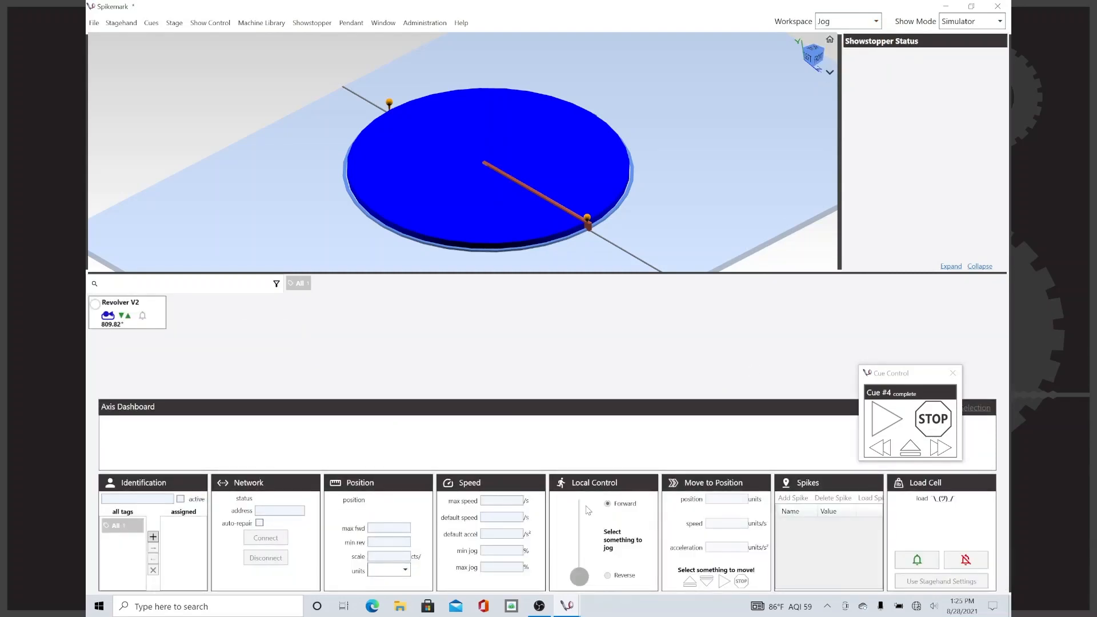
{"action": "left_click", "coordinate": [128, 315]}
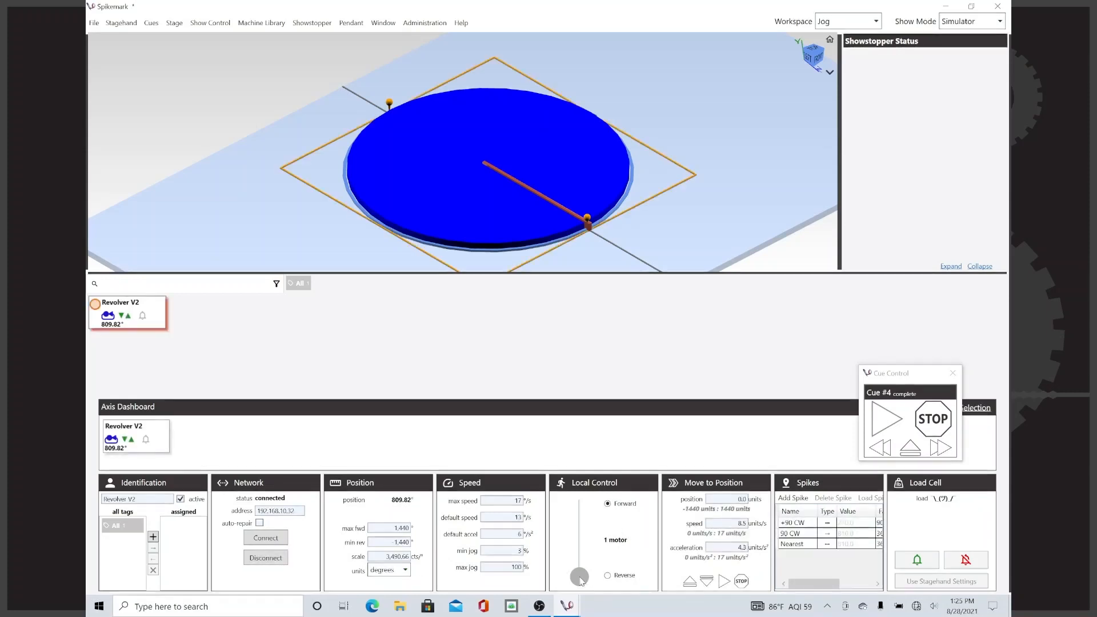
- Jog the turntable forward to about 821° and run Cue 4 from there in the Cues workspace
{"action": "left_click_drag", "start_coordinate": [580, 577], "coordinate": [589, 540]}
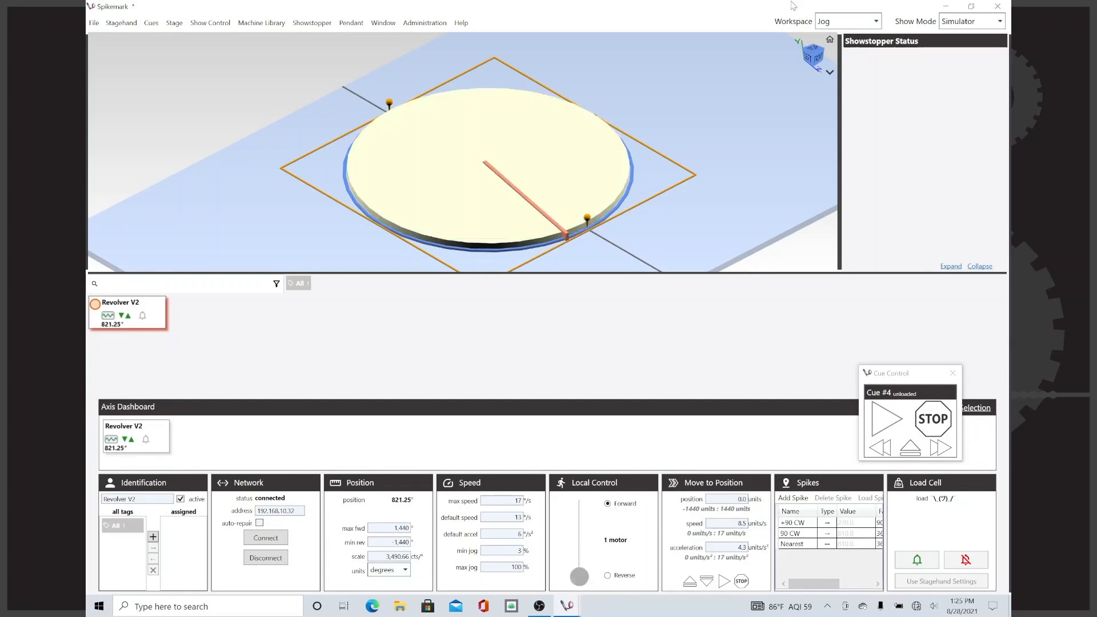
{"action": "left_click", "coordinate": [834, 24]}
{"action": "left_click", "coordinate": [829, 38]}
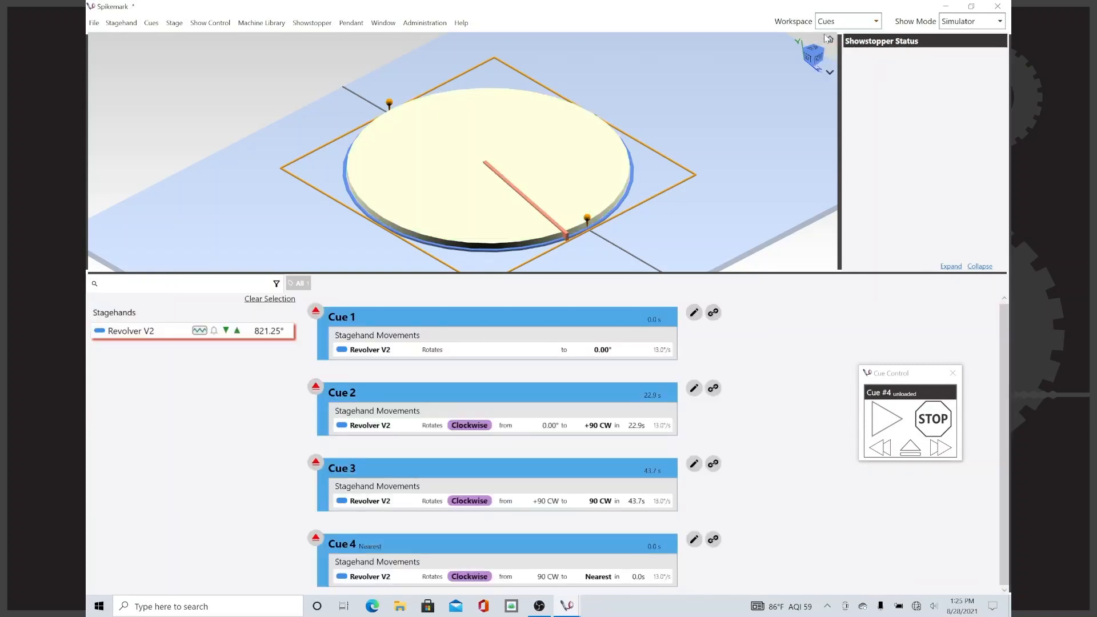
{"action": "left_click", "coordinate": [315, 539]}
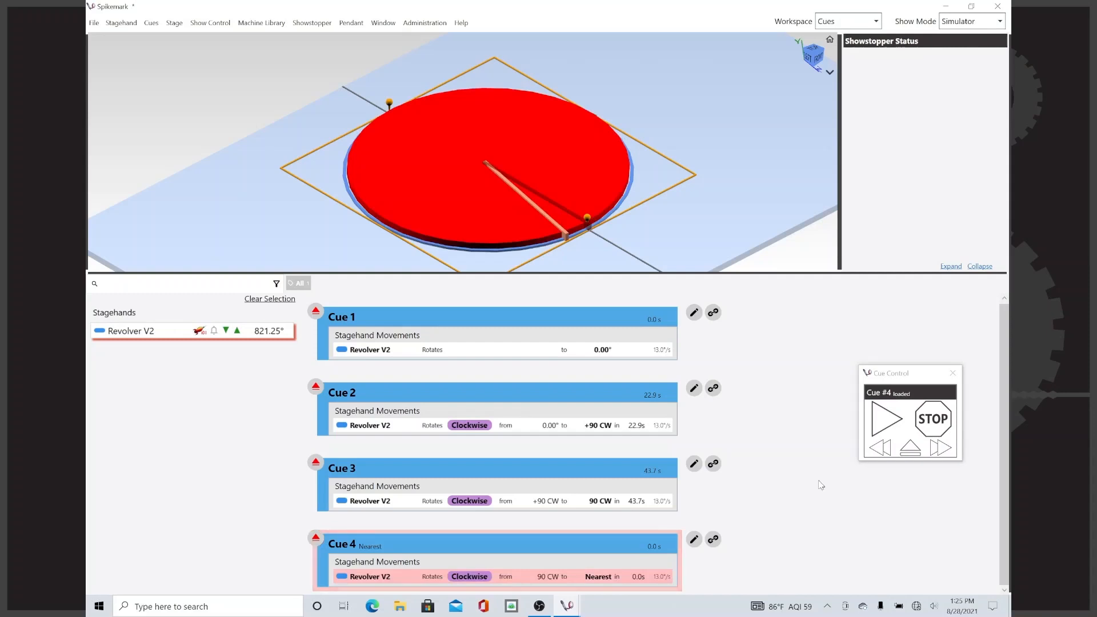
{"action": "left_click", "coordinate": [888, 424]}
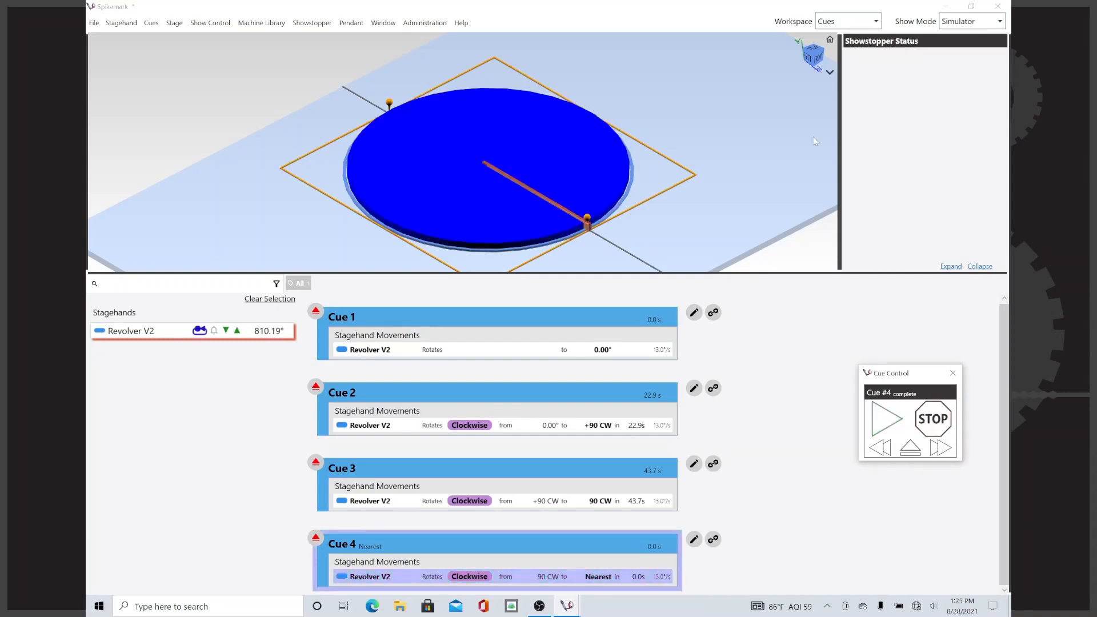
- Return to the Jog workspace and jog the turntable in reverse to about 805°
{"action": "left_click", "coordinate": [864, 21]}
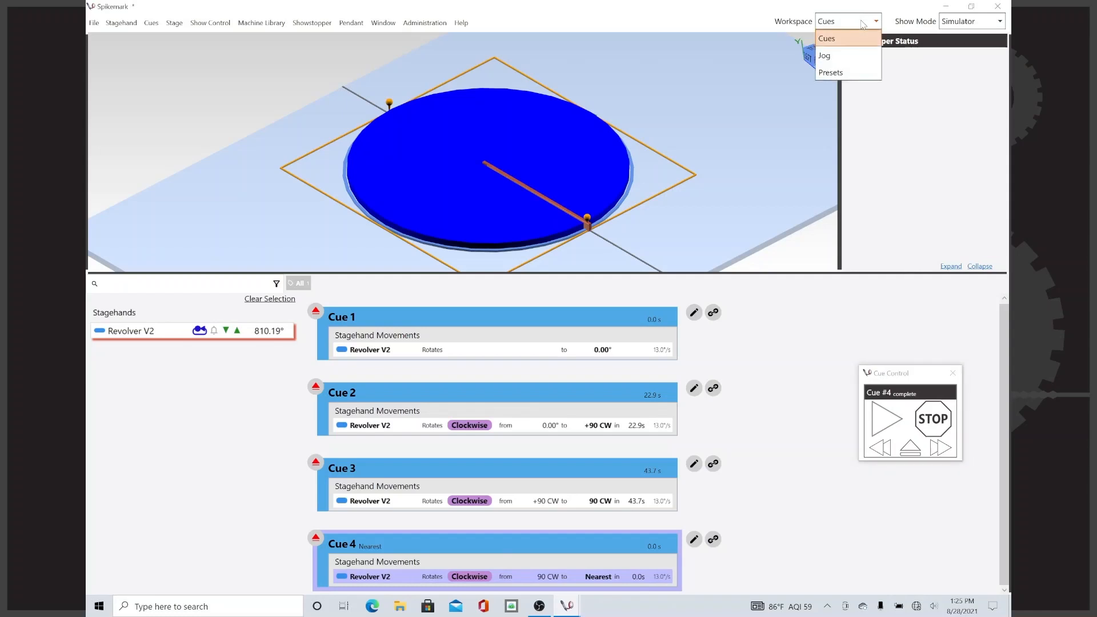
{"action": "left_click", "coordinate": [857, 51]}
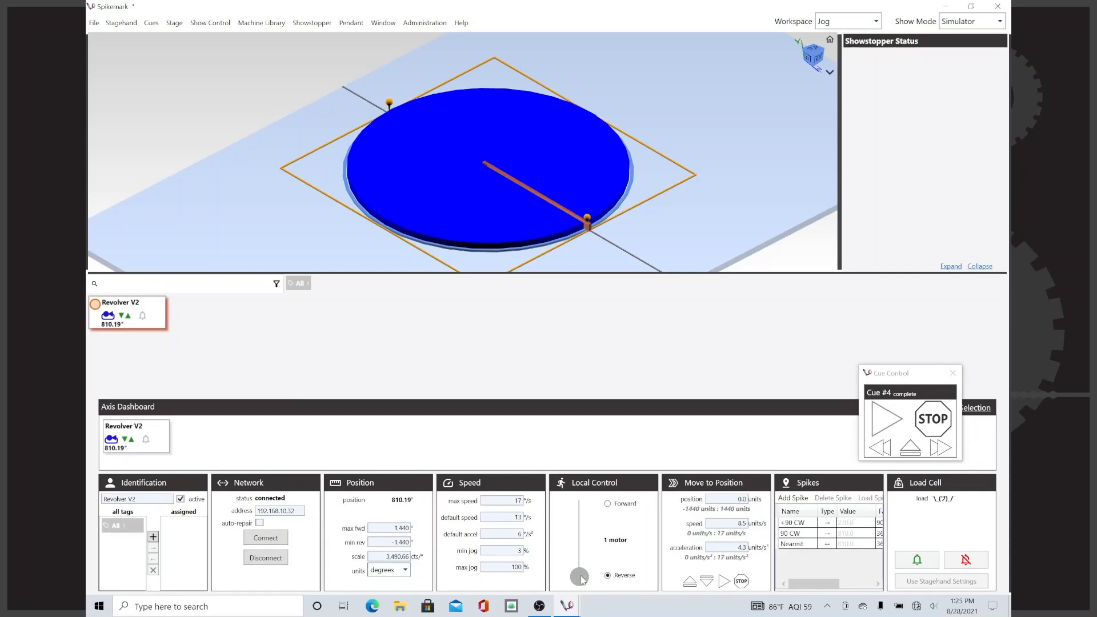
{"action": "left_click_drag", "start_coordinate": [580, 577], "coordinate": [590, 545]}
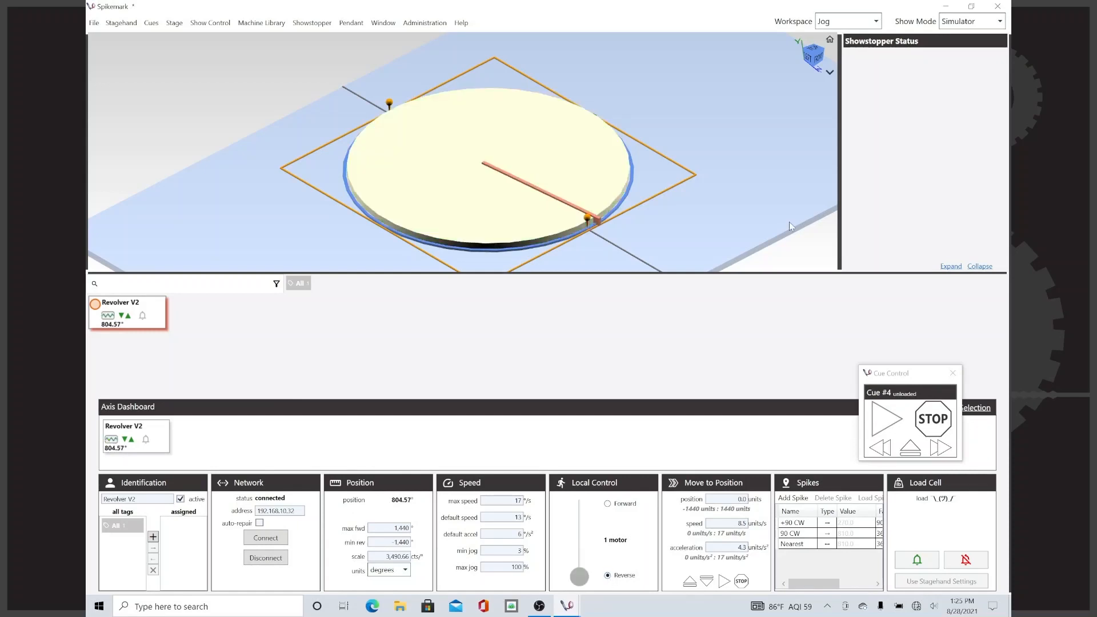
- Switch back to the Cues workspace, then load and run Cue 4 from the reversed position
{"action": "left_click", "coordinate": [844, 24]}
{"action": "left_click", "coordinate": [844, 24]}
{"action": "left_click", "coordinate": [843, 24]}
{"action": "left_click", "coordinate": [833, 39]}
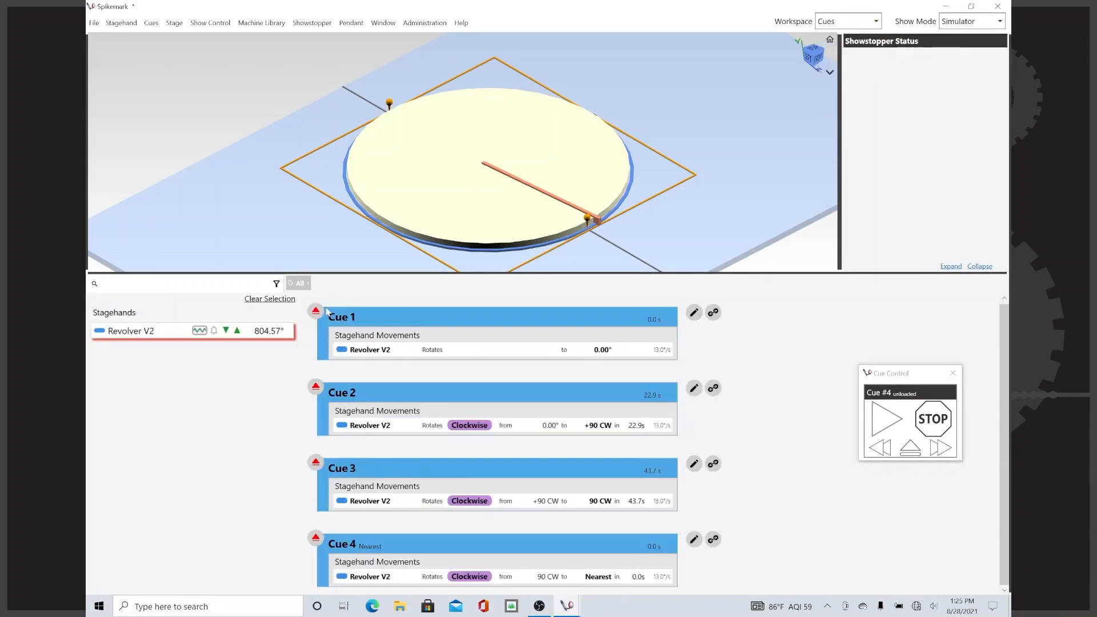
{"action": "left_click", "coordinate": [316, 538]}
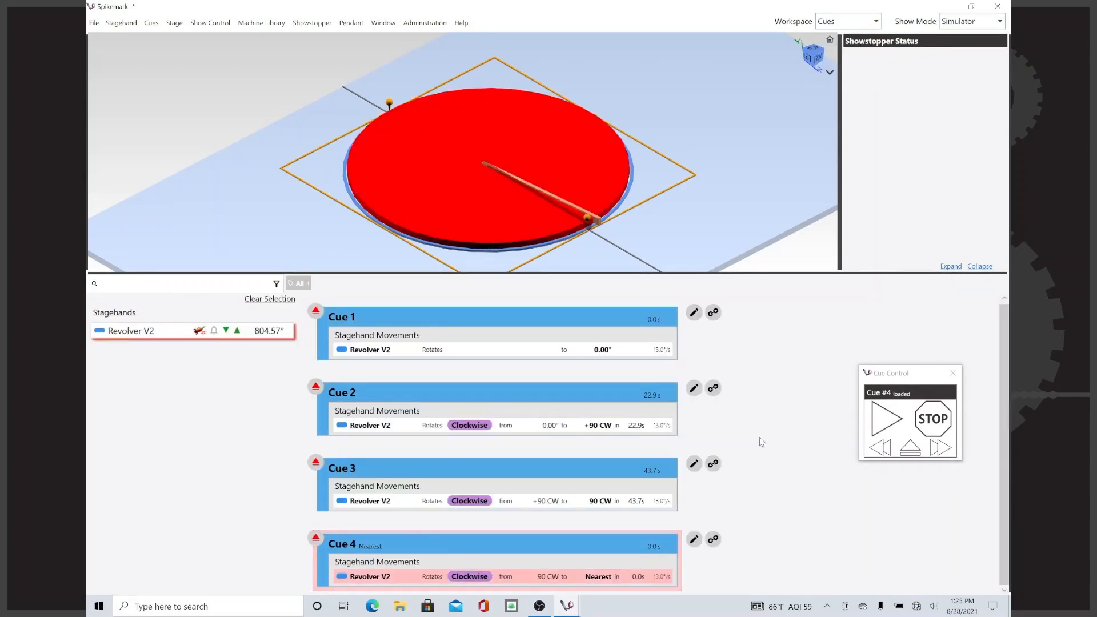
{"action": "left_click", "coordinate": [881, 418]}
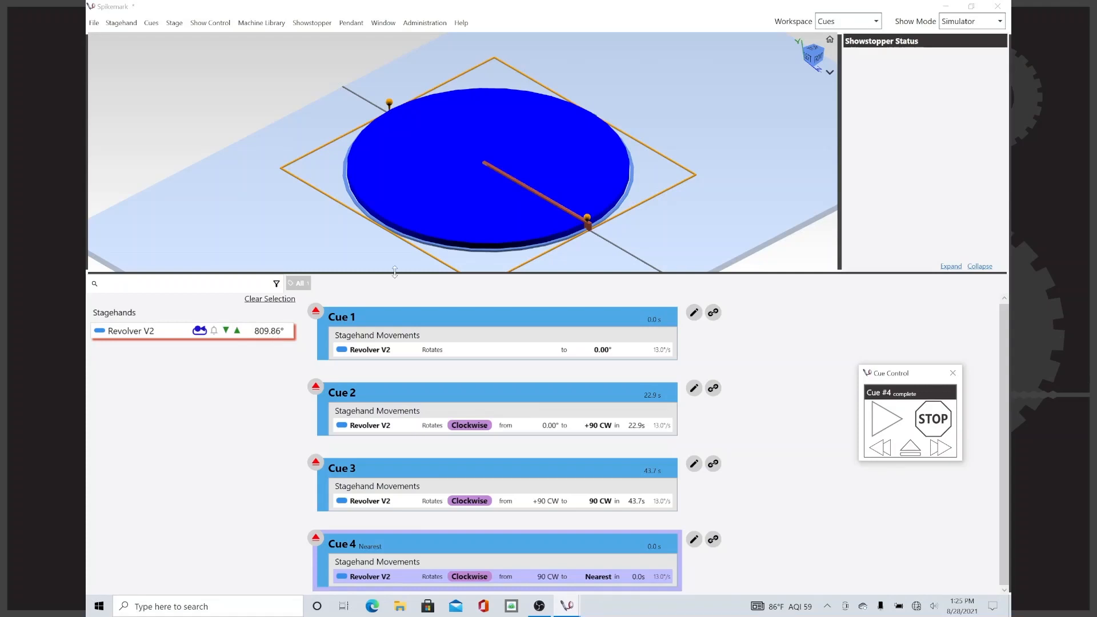
- Set the Cue 1 movement's target to 1,440° and load the cue
{"action": "left_click", "coordinate": [529, 355]}
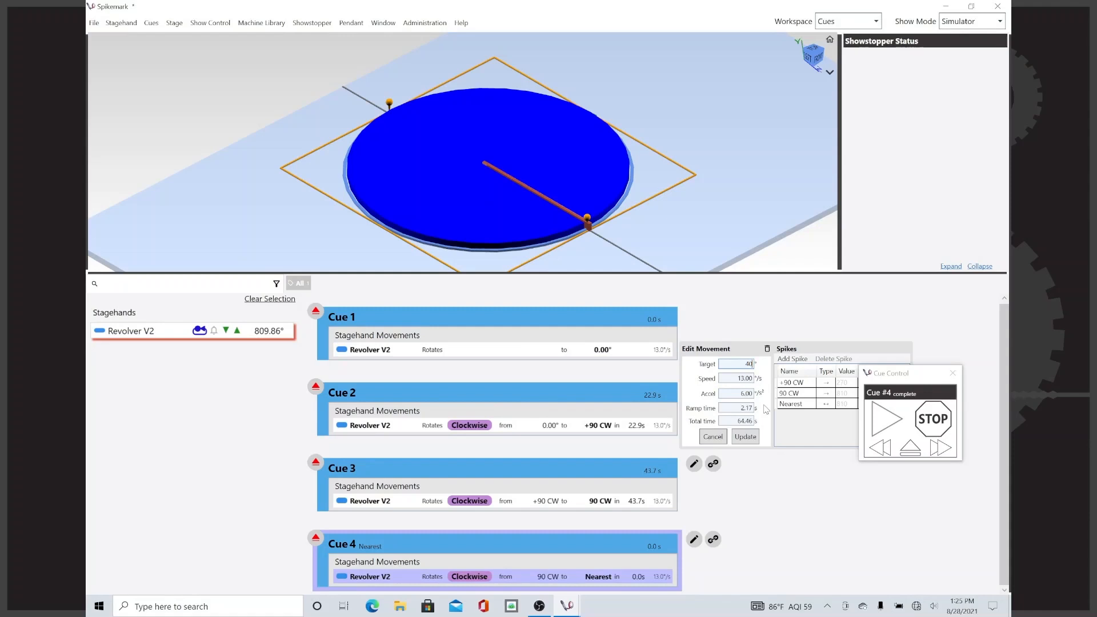
{"action": "key", "text": "Tab"}
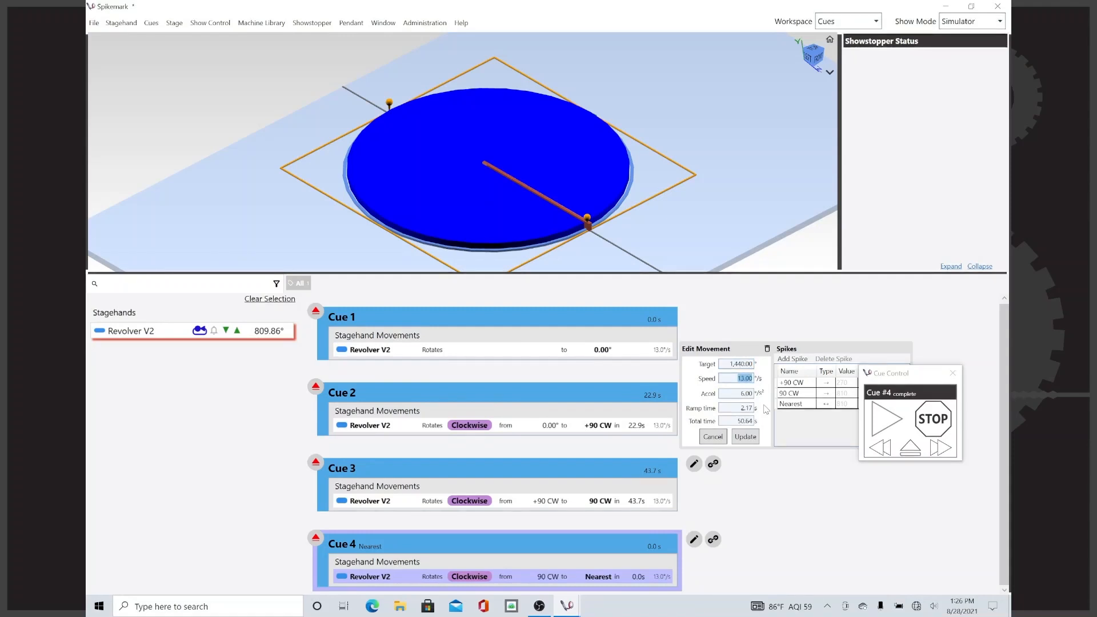
{"action": "left_click", "coordinate": [745, 437]}
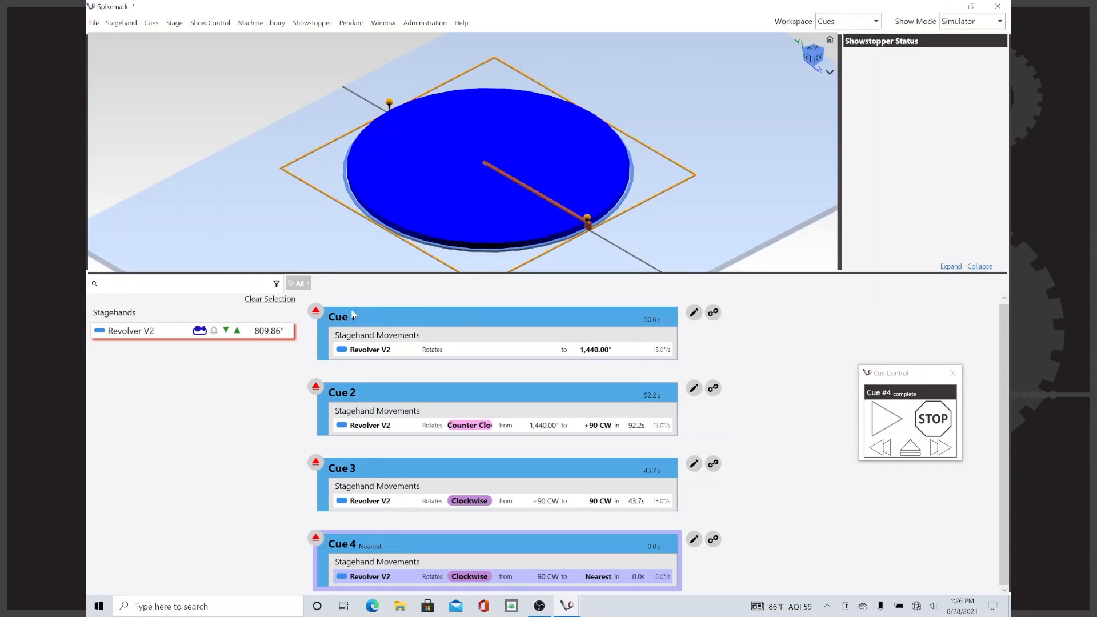
{"action": "left_click", "coordinate": [314, 314]}
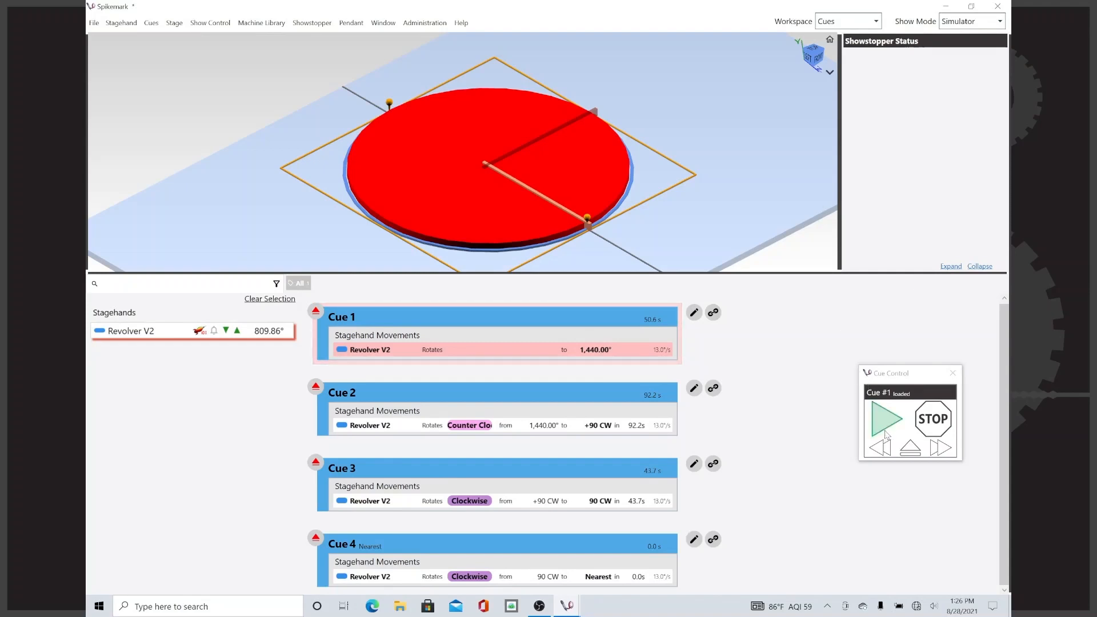
- Set the Revolver V2's maximum clockwise position to 40,000° and its minimum counter-clockwise position to -40,000° in its properties
{"action": "key", "text": "F4"}
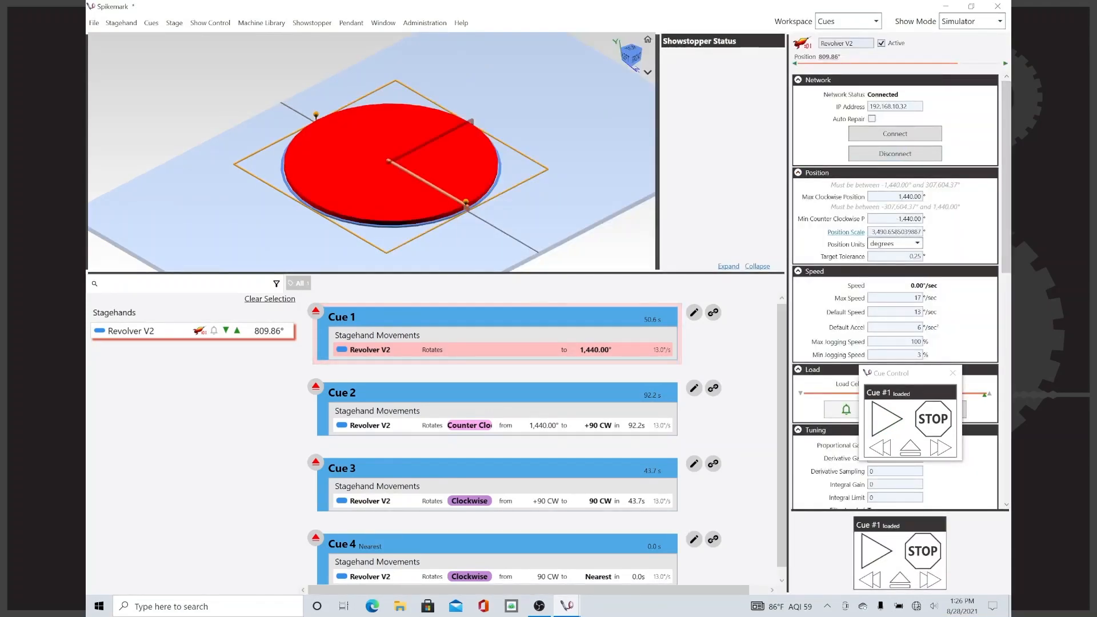
{"action": "double_click", "coordinate": [900, 196]}
{"action": "type", "text": "40,000"}
{"action": "key", "text": "Tab"}
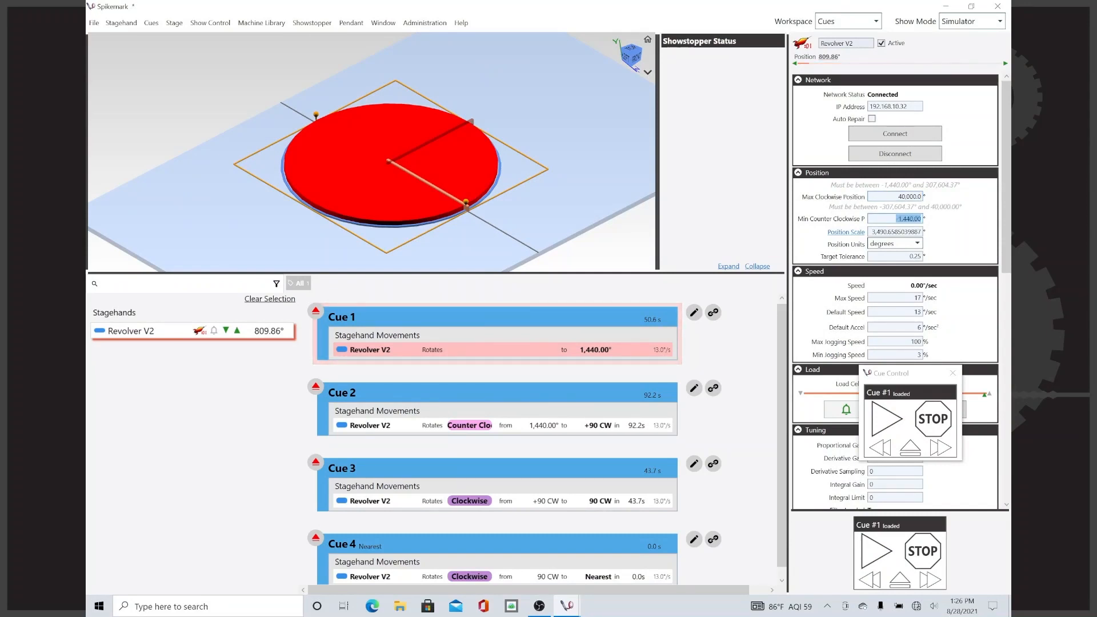
{"action": "type", "text": "40,000"}
{"action": "key", "text": "Tab"}
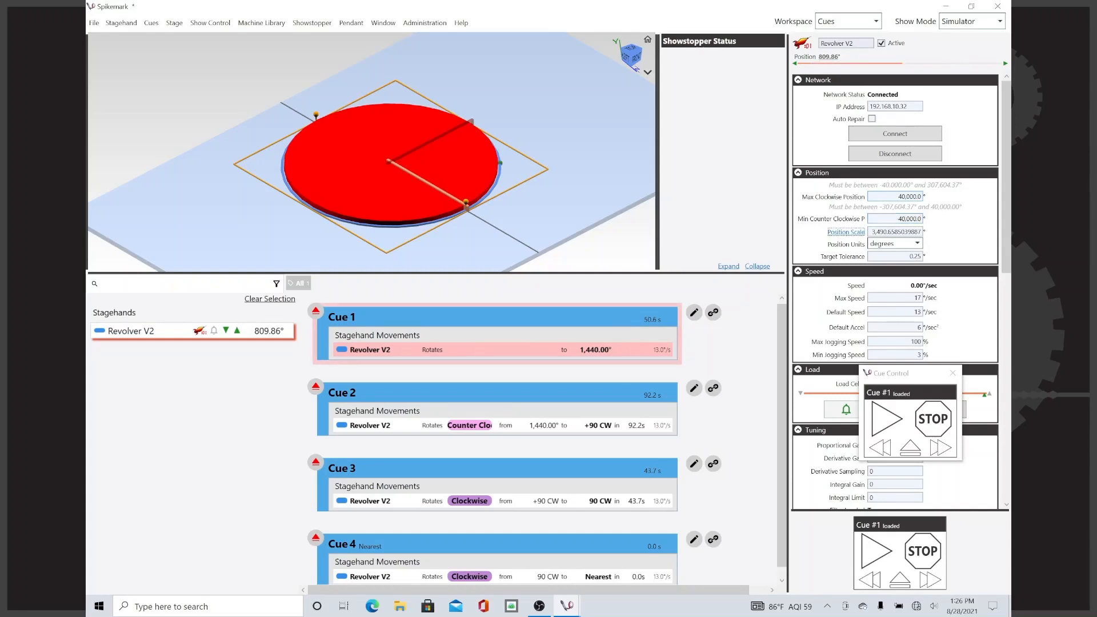
{"action": "left_click", "coordinate": [784, 195]}
- Set the Cue 1 movement's target to 40,000° and update the movement
{"action": "left_click", "coordinate": [580, 350]}
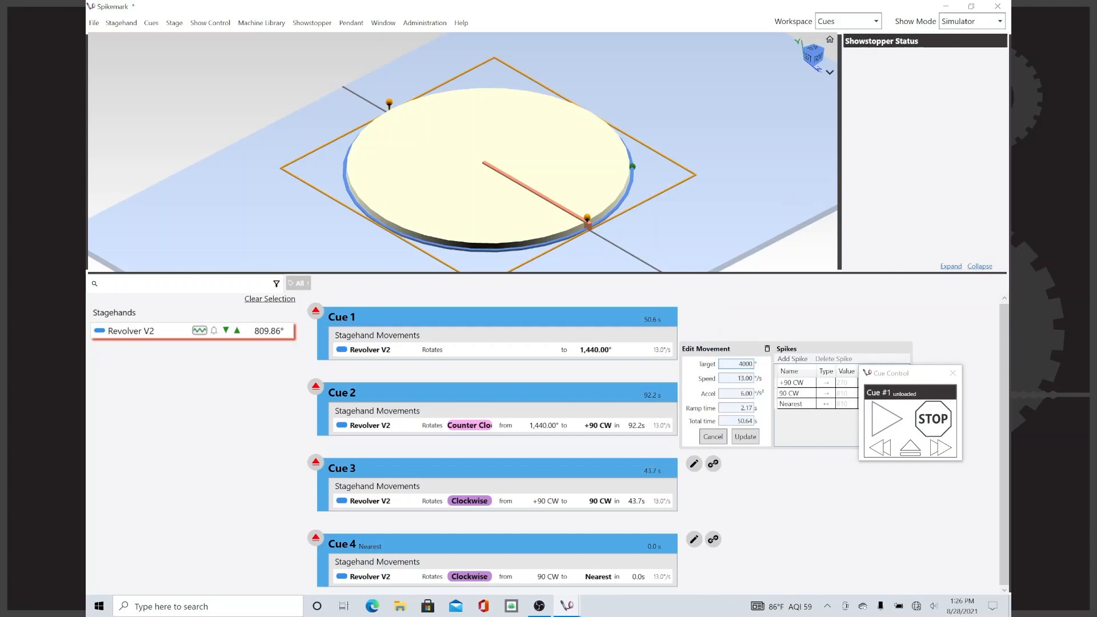
{"action": "key", "text": "Tab"}
{"action": "left_click", "coordinate": [741, 438]}
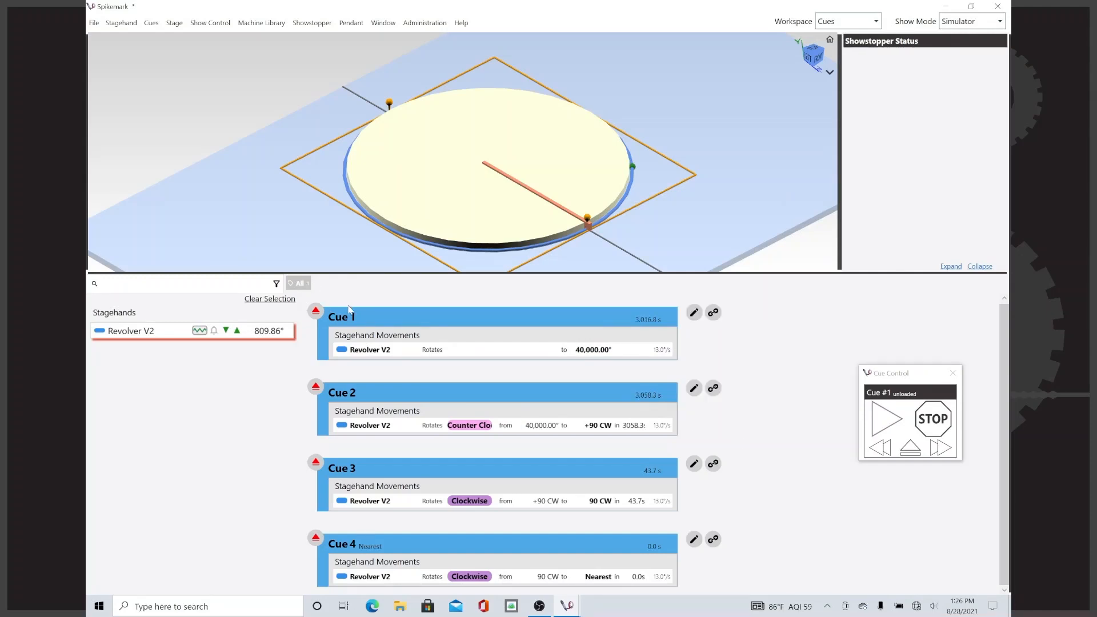
- Load and run Cue 1, and interrupt its rotation by loading and running Cue 2
{"action": "left_click", "coordinate": [313, 313]}
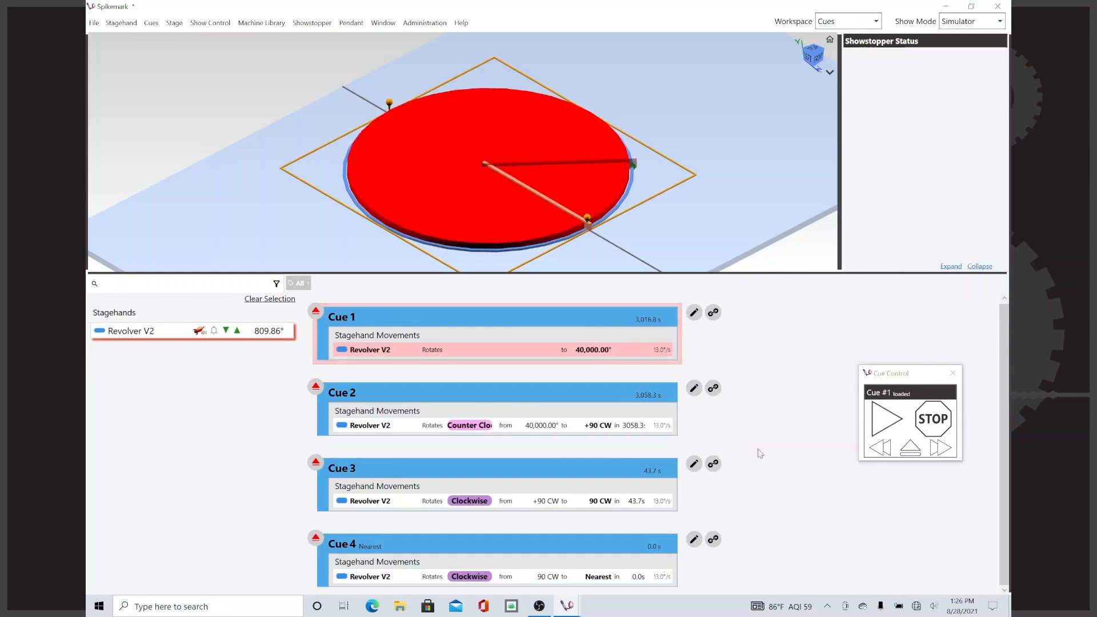
{"action": "left_click", "coordinate": [883, 418]}
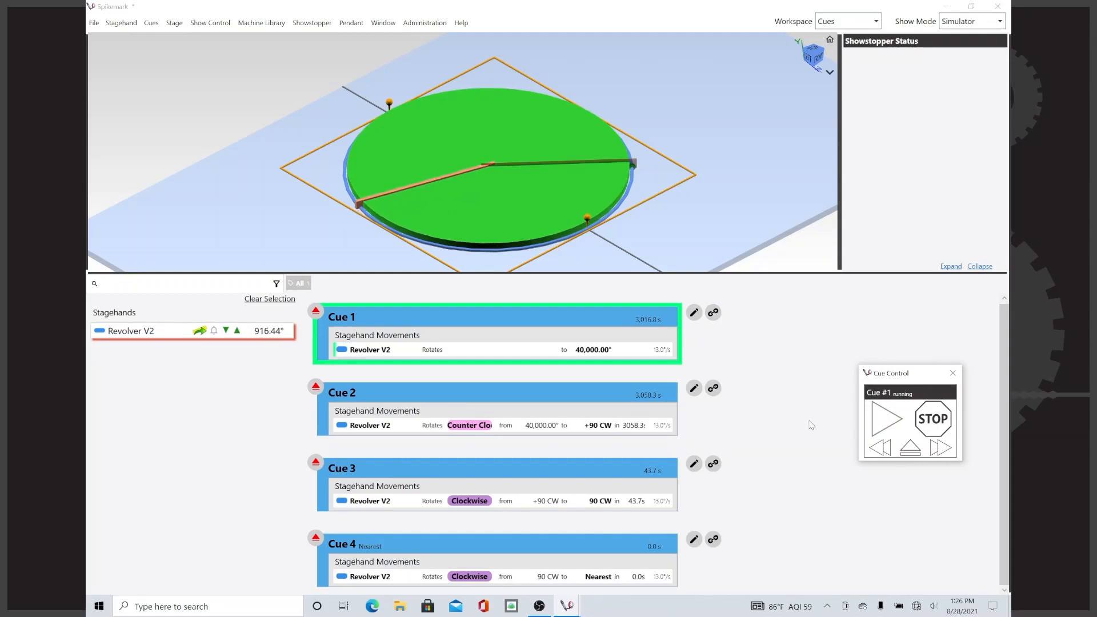
{"action": "left_click", "coordinate": [641, 483]}
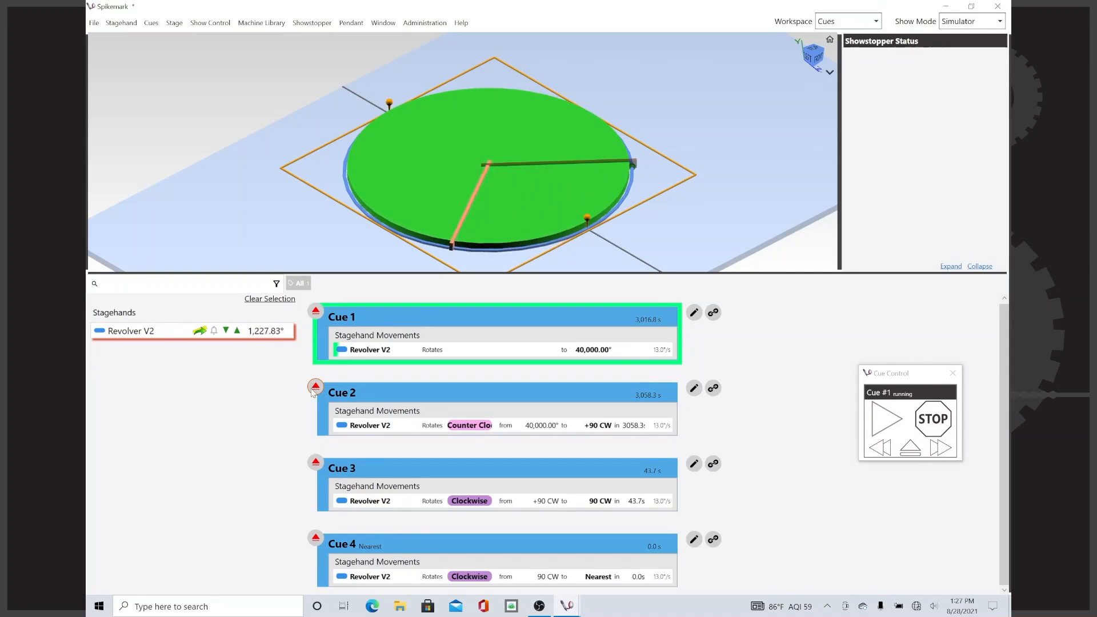
{"action": "left_click", "coordinate": [315, 388]}
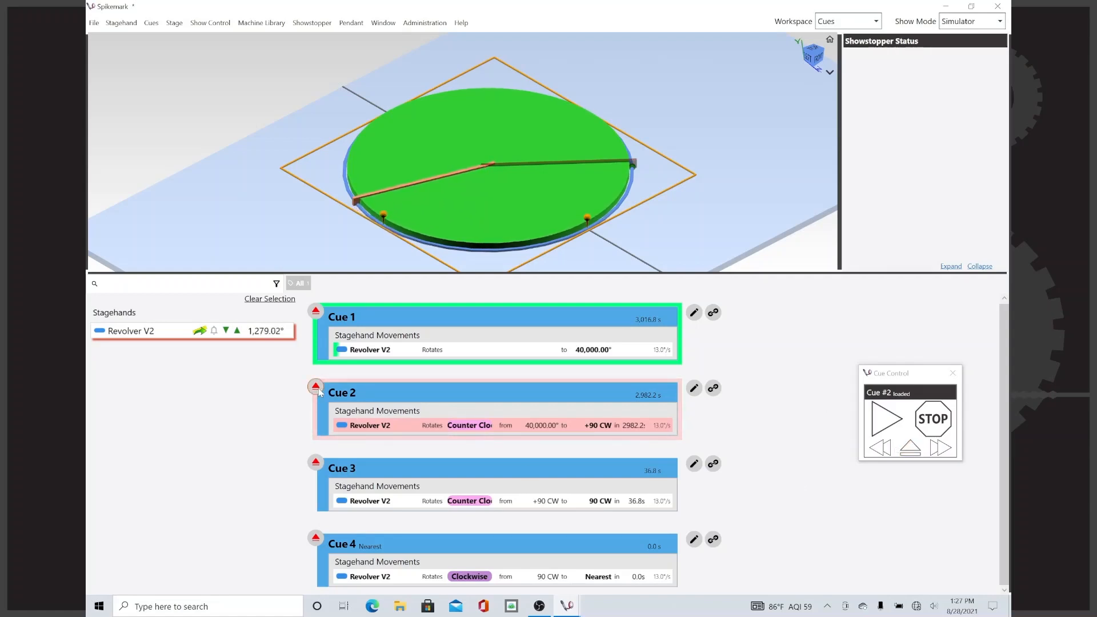
{"action": "left_click", "coordinate": [878, 429]}
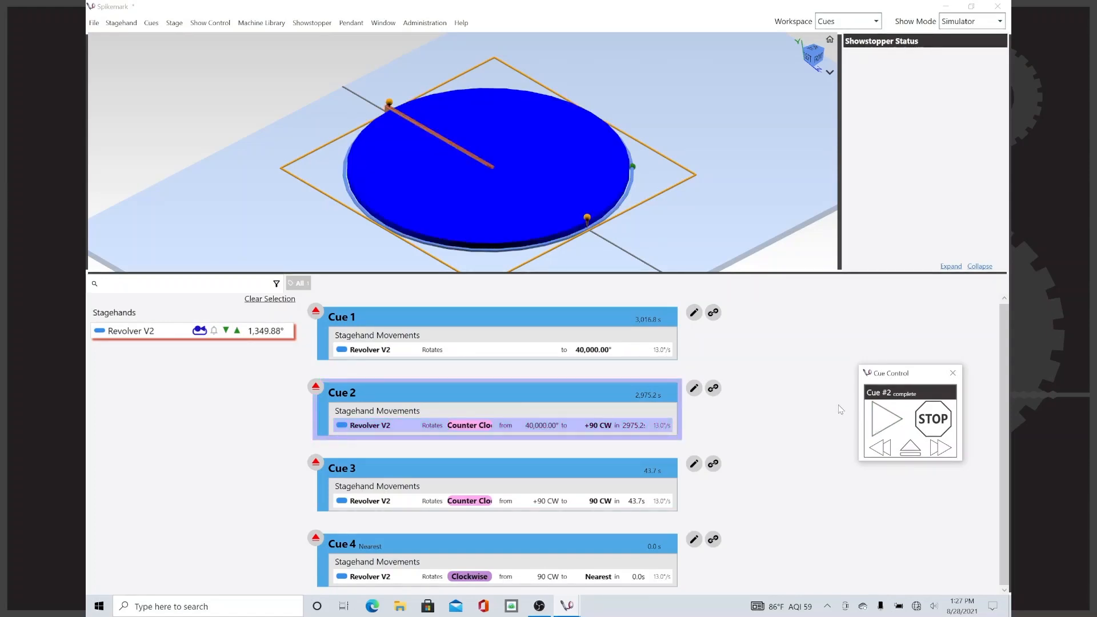
- Run Cue 1 again and take over the moving turntable by loading and running Cue 3
{"action": "left_click", "coordinate": [319, 309]}
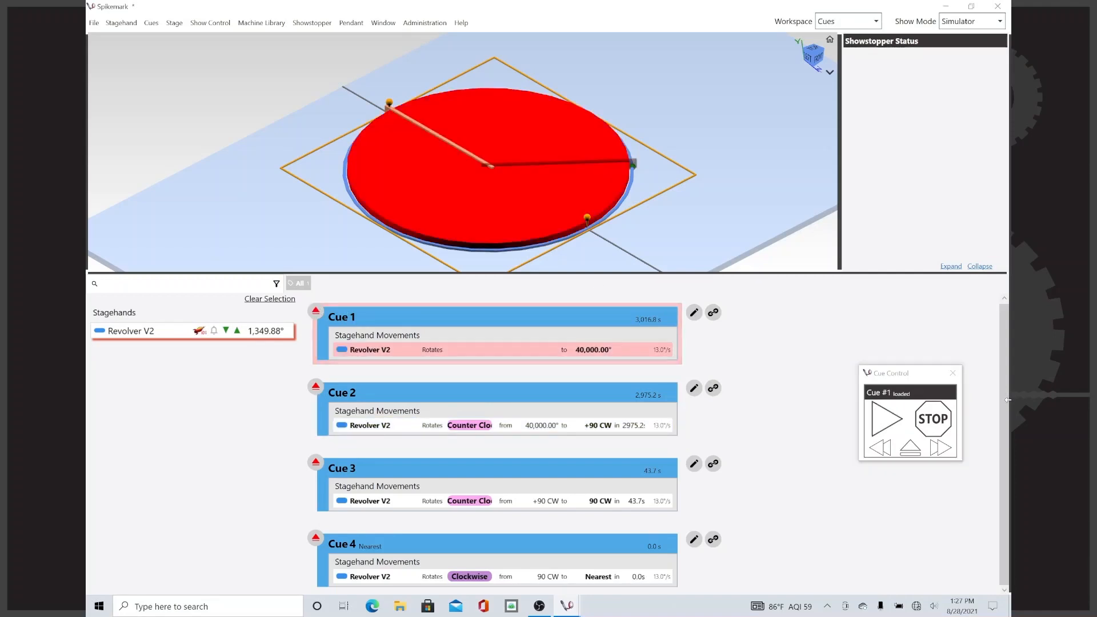
{"action": "left_click", "coordinate": [888, 418]}
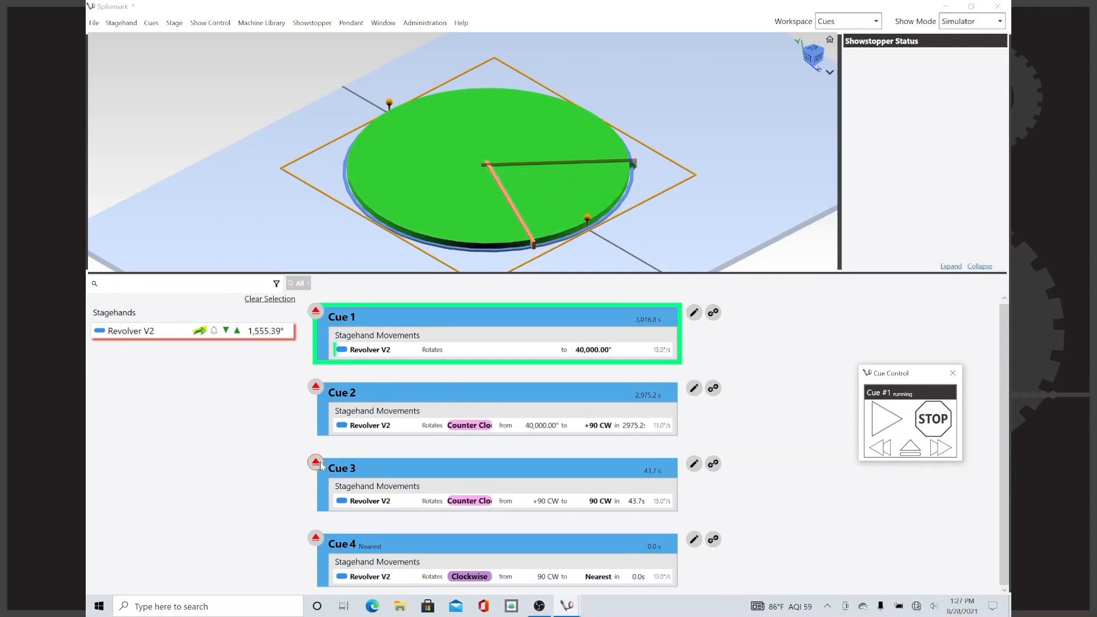
{"action": "left_click", "coordinate": [316, 462]}
{"action": "left_click", "coordinate": [893, 417]}
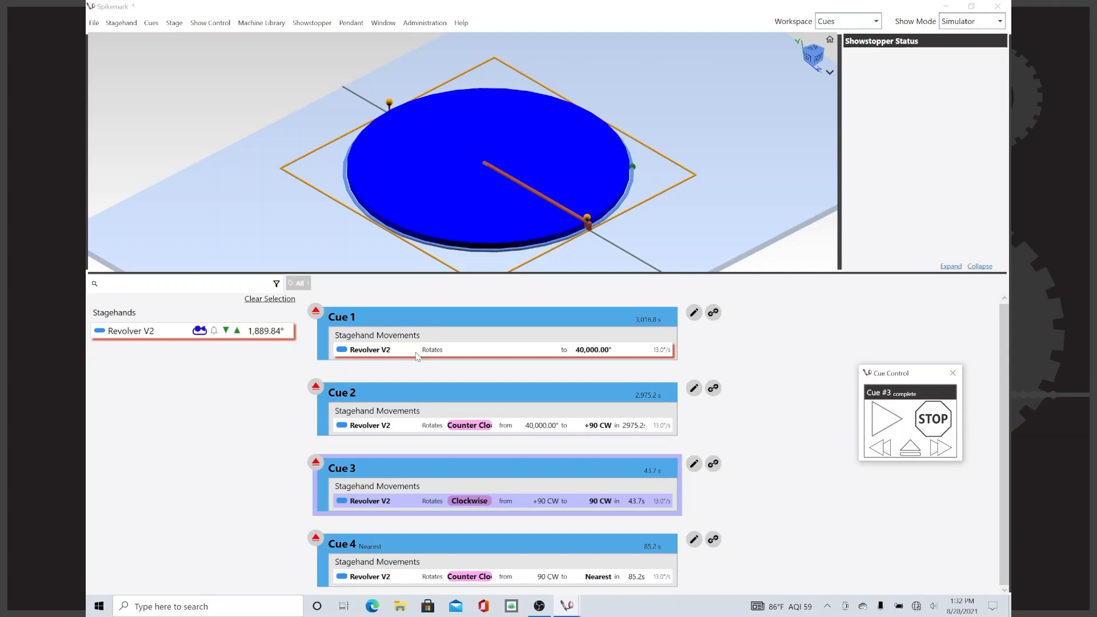
- Open the Cue 2 movement for editing, move the Cue Control window clear of the spikes table, and select the +90 CW spike
{"action": "left_click", "coordinate": [474, 434]}
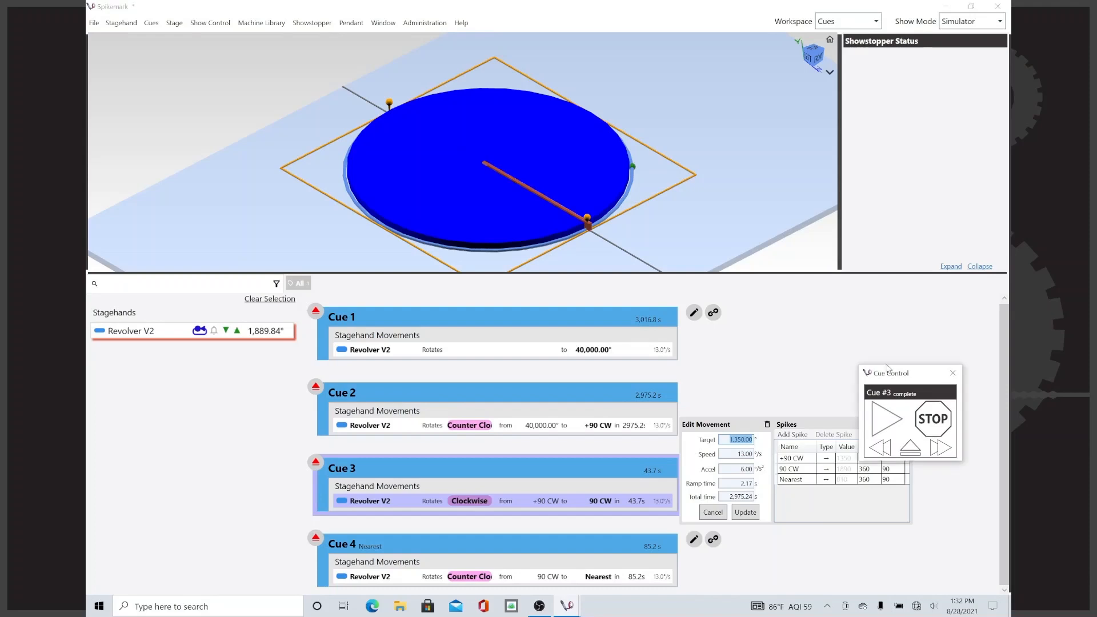
{"action": "left_click", "coordinate": [871, 305]}
{"action": "left_click_drag", "start_coordinate": [917, 379], "coordinate": [917, 319]}
{"action": "left_click", "coordinate": [848, 460]}
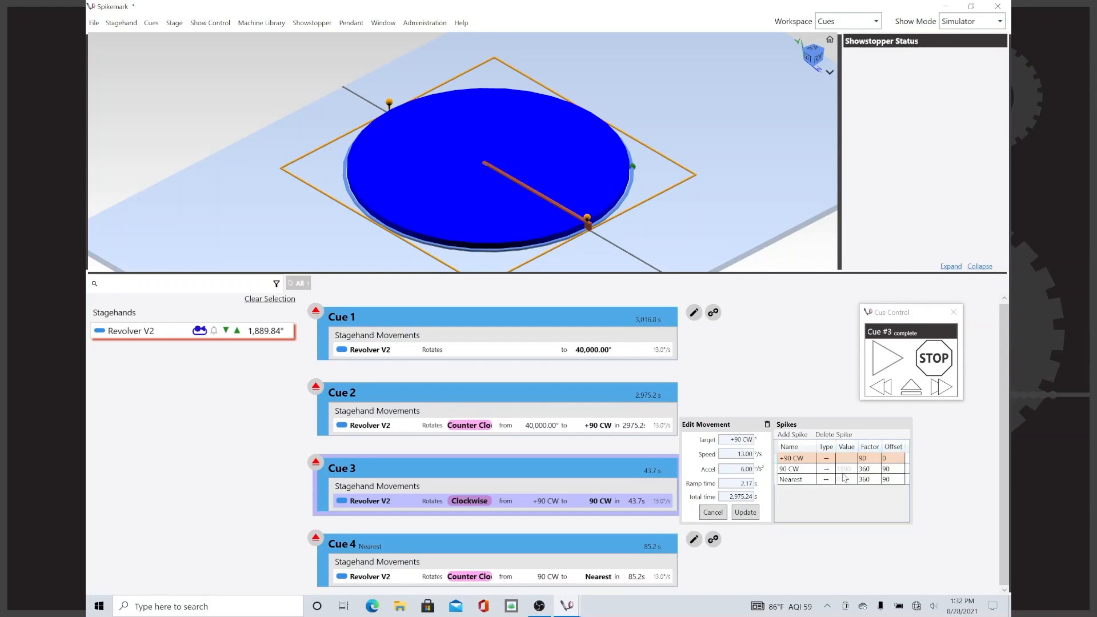
- Add a new spike to the Revolver V2 spikes and set its type to Increment
{"action": "left_click", "coordinate": [793, 435]}
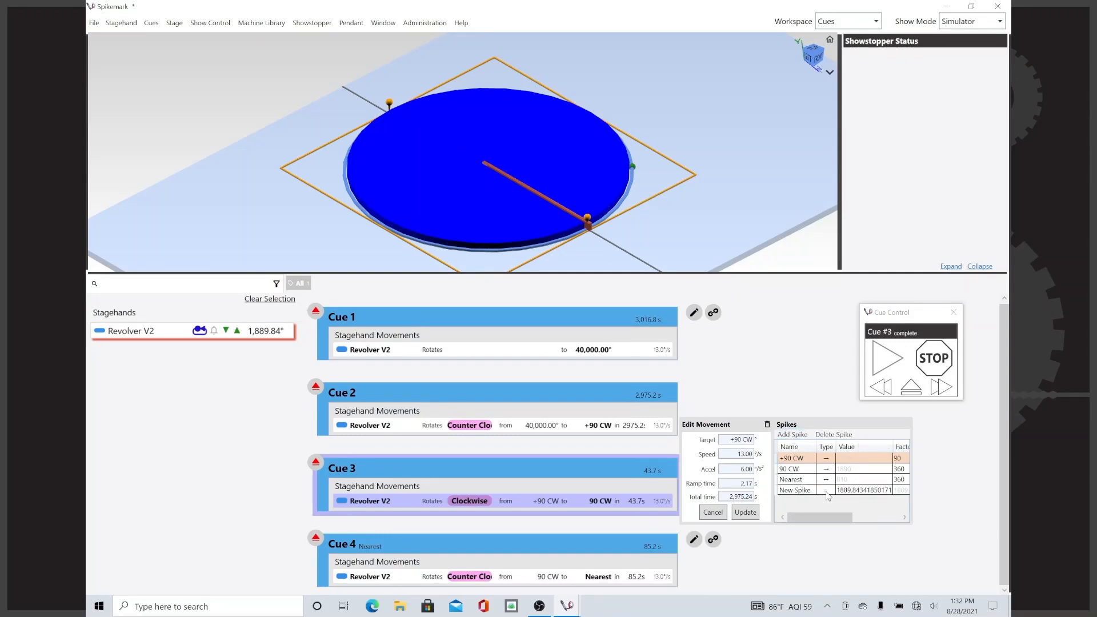
{"action": "mouse_move", "coordinate": [829, 518]}
{"action": "left_mouse_down"}
{"action": "mouse_move", "coordinate": [876, 529]}
{"action": "mouse_move", "coordinate": [895, 513]}
{"action": "mouse_move", "coordinate": [817, 530]}
{"action": "mouse_move", "coordinate": [840, 523]}
{"action": "mouse_move", "coordinate": [823, 521]}
{"action": "left_mouse_up"}
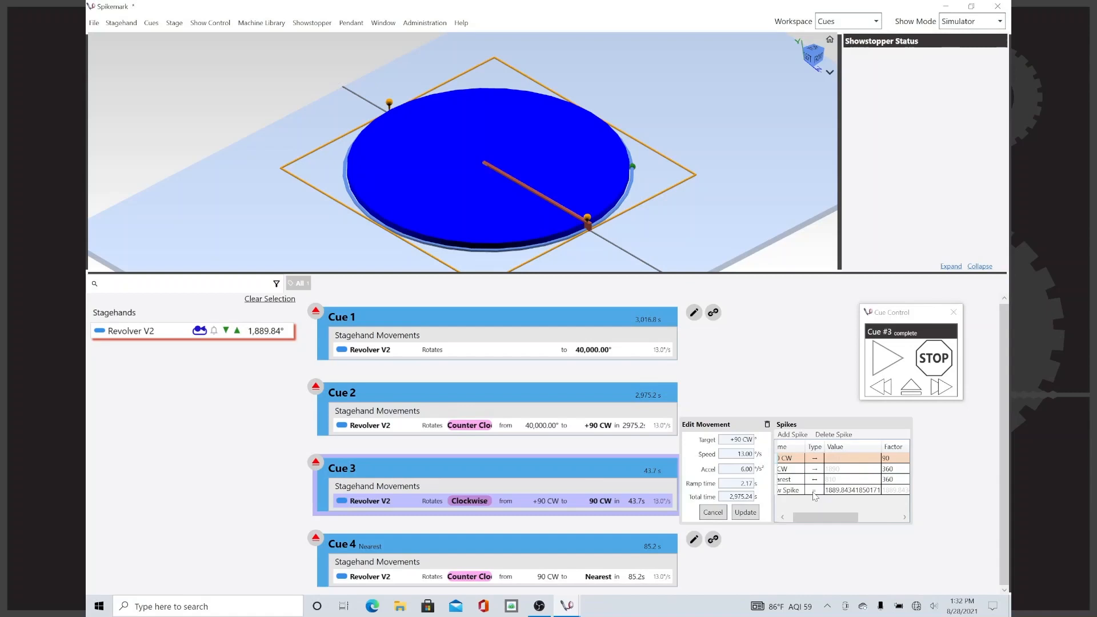
{"action": "left_click", "coordinate": [814, 493]}
{"action": "left_click", "coordinate": [815, 493]}
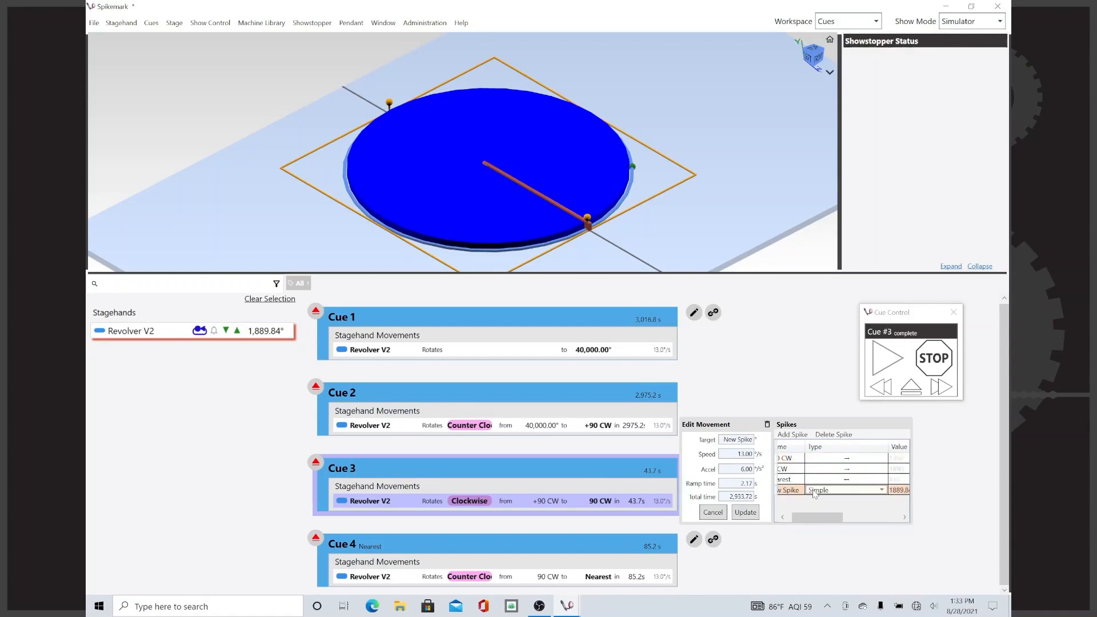
{"action": "left_click", "coordinate": [816, 495]}
{"action": "left_click", "coordinate": [818, 495]}
{"action": "key", "text": "Return"}
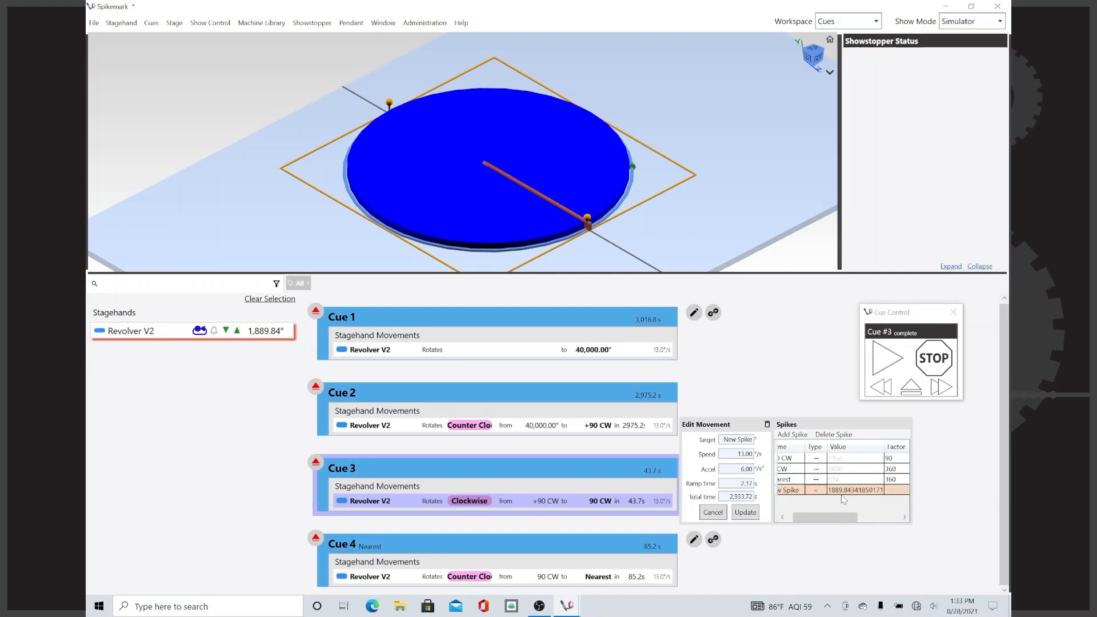
{"action": "left_click_drag", "start_coordinate": [837, 518], "coordinate": [880, 519]}
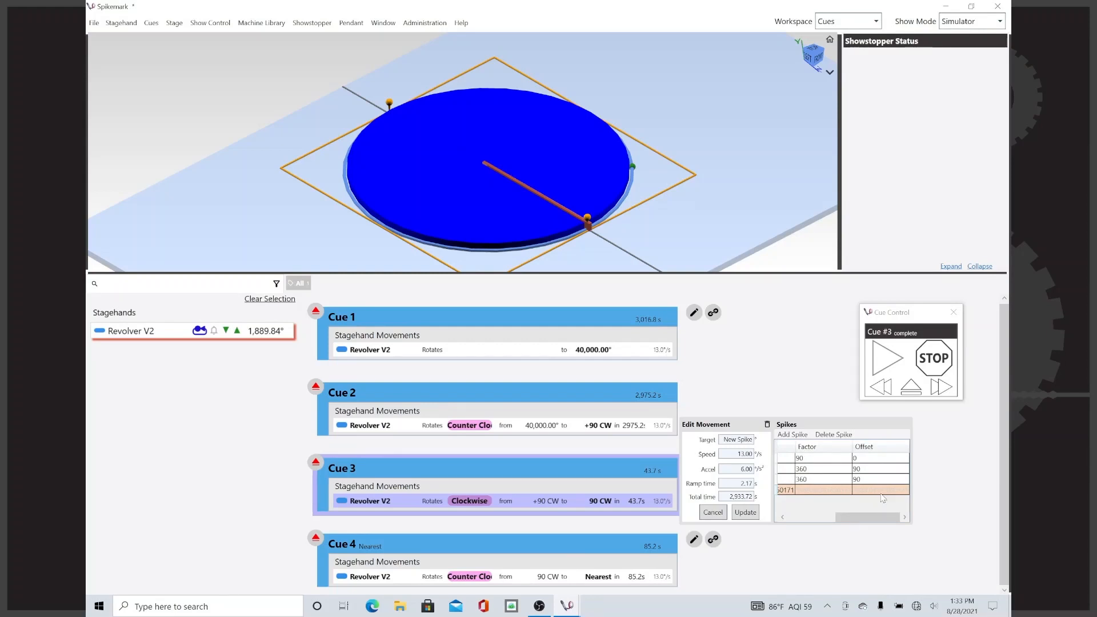
{"action": "left_click_drag", "start_coordinate": [876, 520], "coordinate": [825, 514]}
{"action": "left_click", "coordinate": [831, 492]}
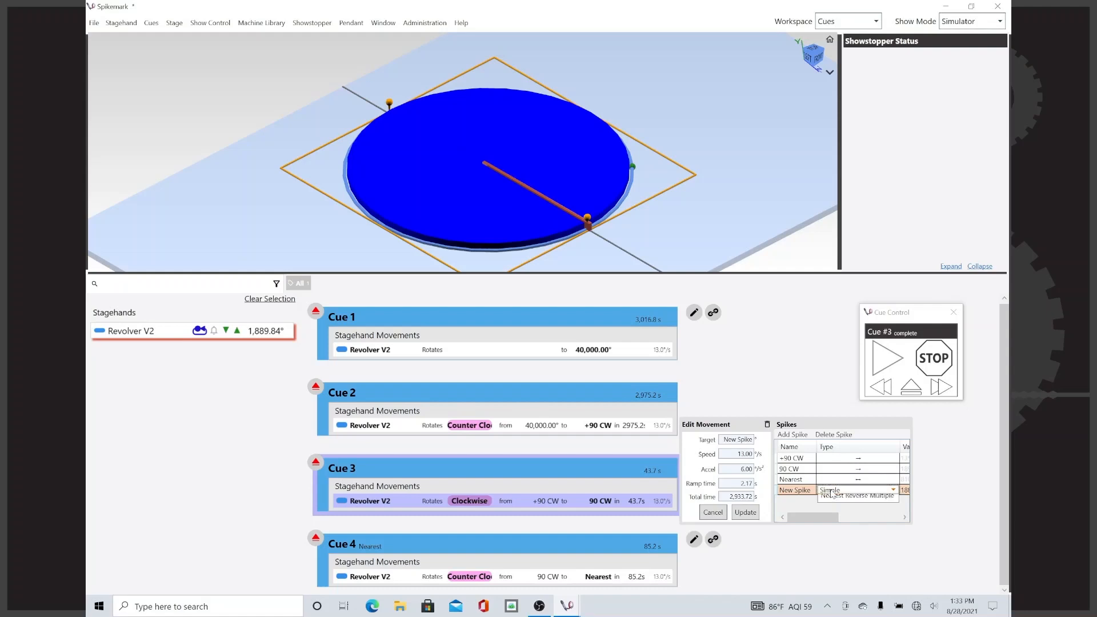
{"action": "left_click", "coordinate": [832, 492]}
{"action": "left_click", "coordinate": [838, 517]}
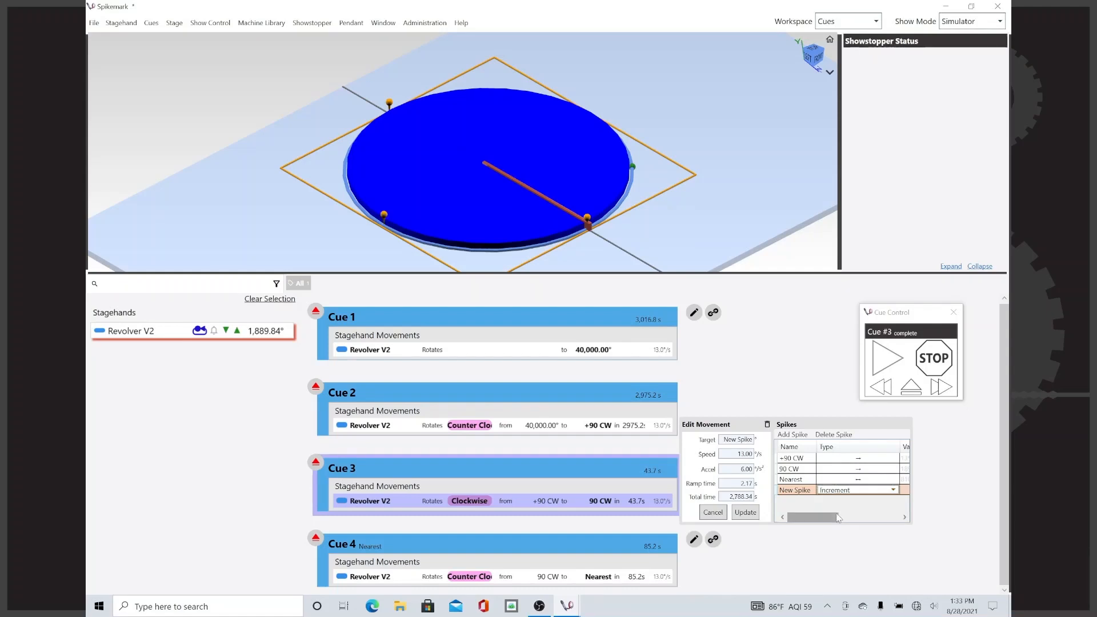
- Change the new spike's type to Nearest Multiple and cancel the movement edit
{"action": "left_click_drag", "start_coordinate": [831, 518], "coordinate": [896, 528]}
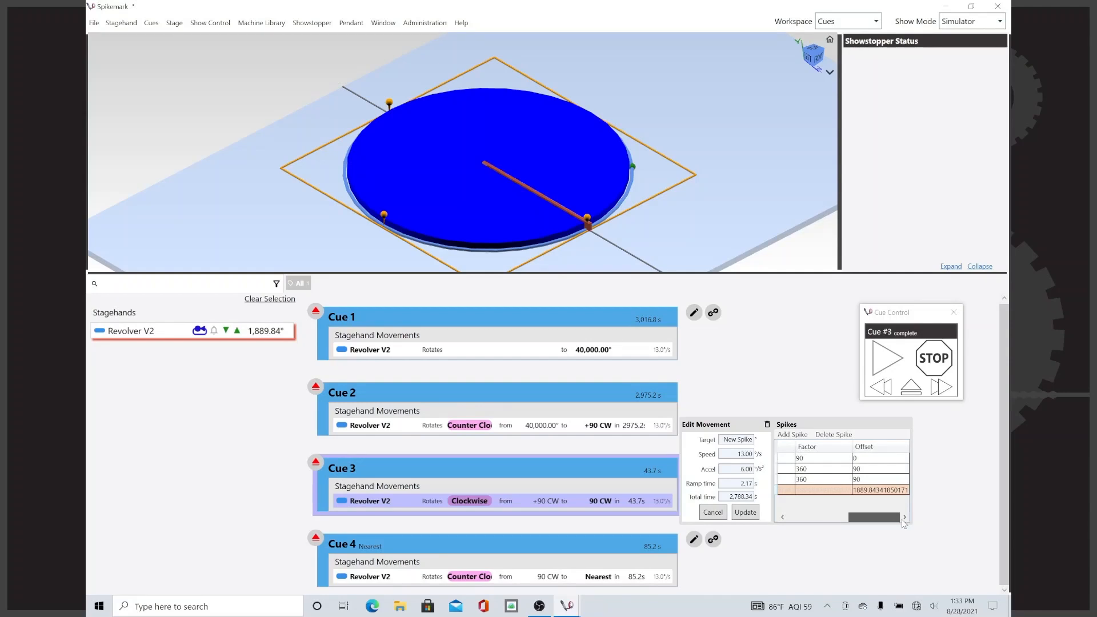
{"action": "left_click_drag", "start_coordinate": [890, 519], "coordinate": [835, 534]}
{"action": "left_click", "coordinate": [858, 491]}
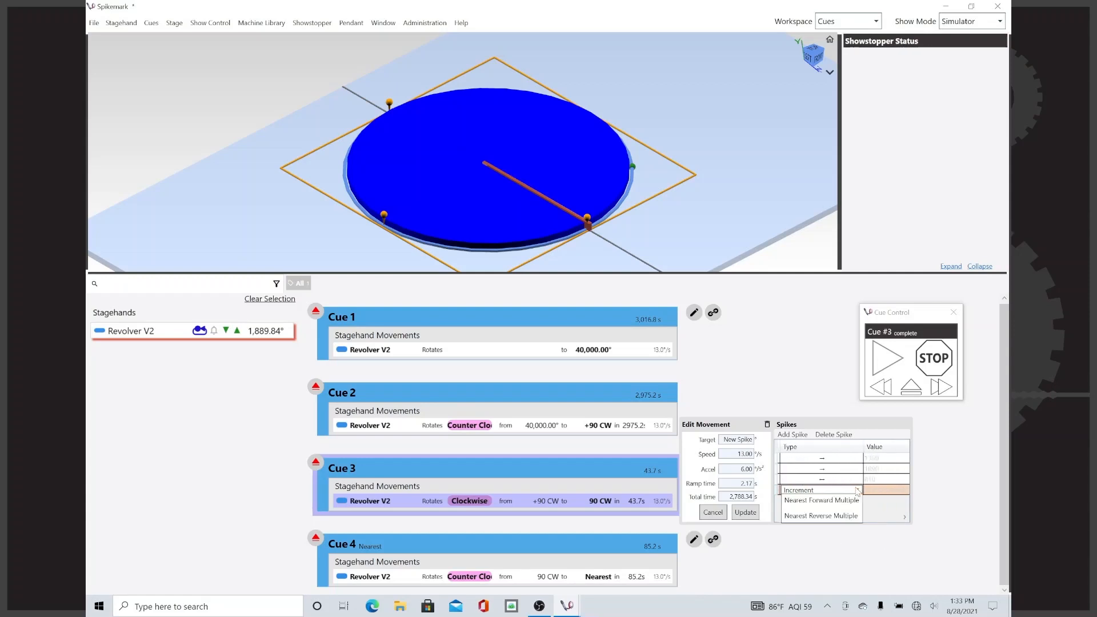
{"action": "left_click", "coordinate": [843, 534]}
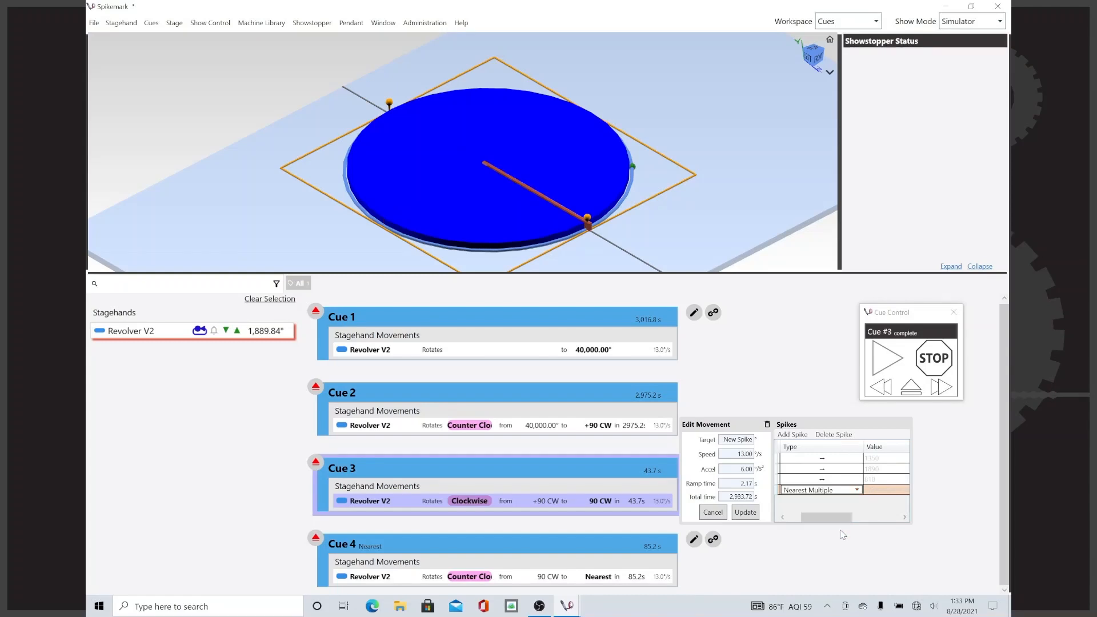
{"action": "left_click_drag", "start_coordinate": [825, 518], "coordinate": [793, 534]}
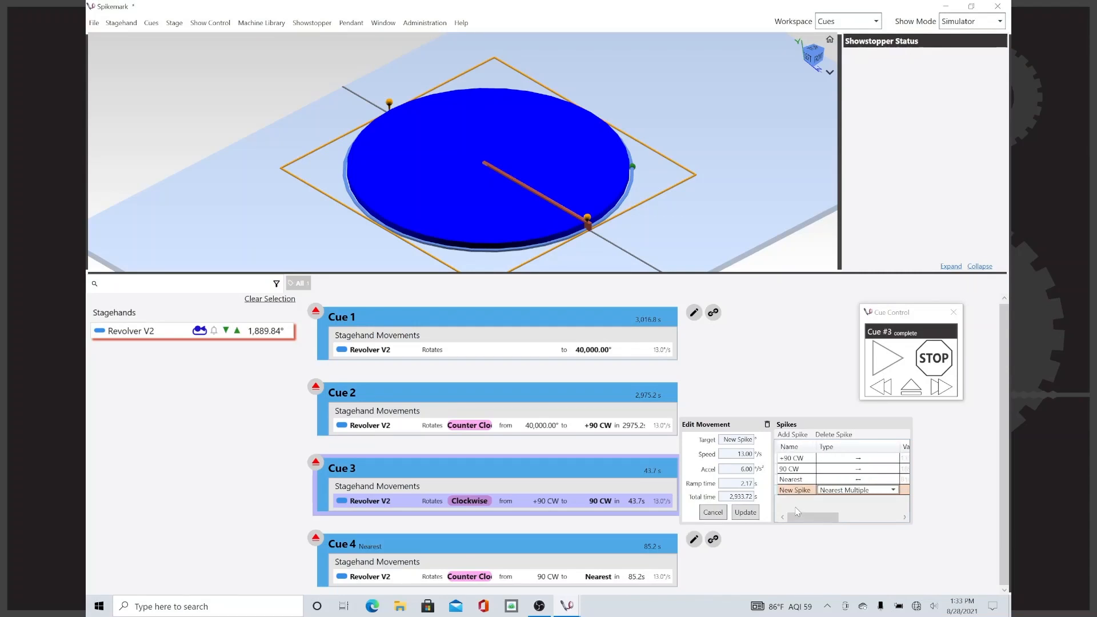
{"action": "left_click", "coordinate": [722, 517]}
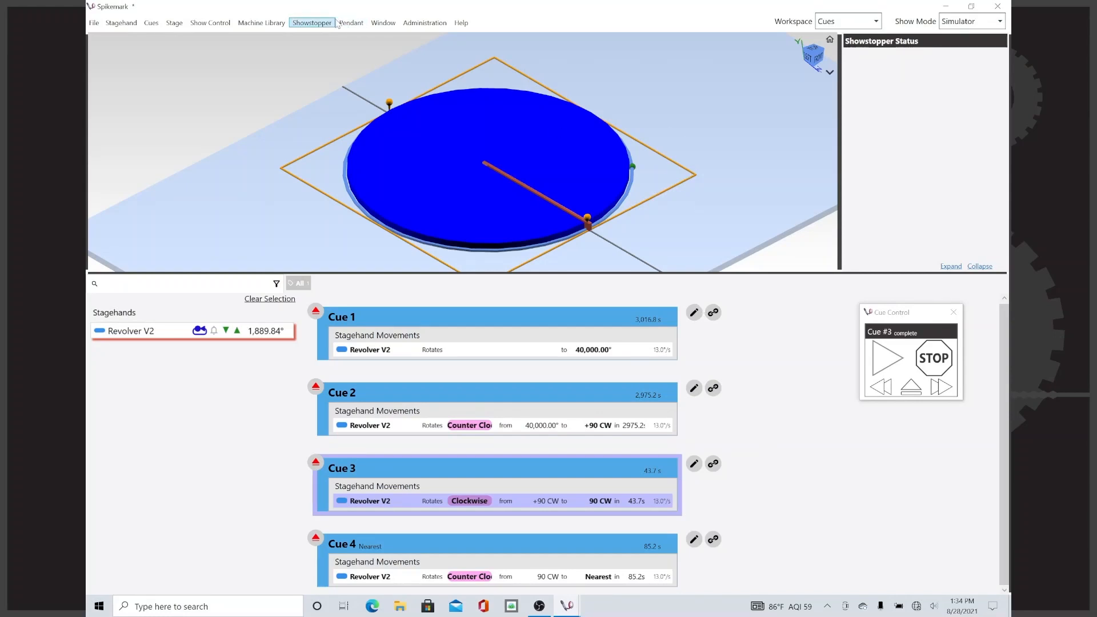
- Review the OSC Input Trigger's listen port, respond port and enabled state, and close its window
{"action": "left_click", "coordinate": [213, 24]}
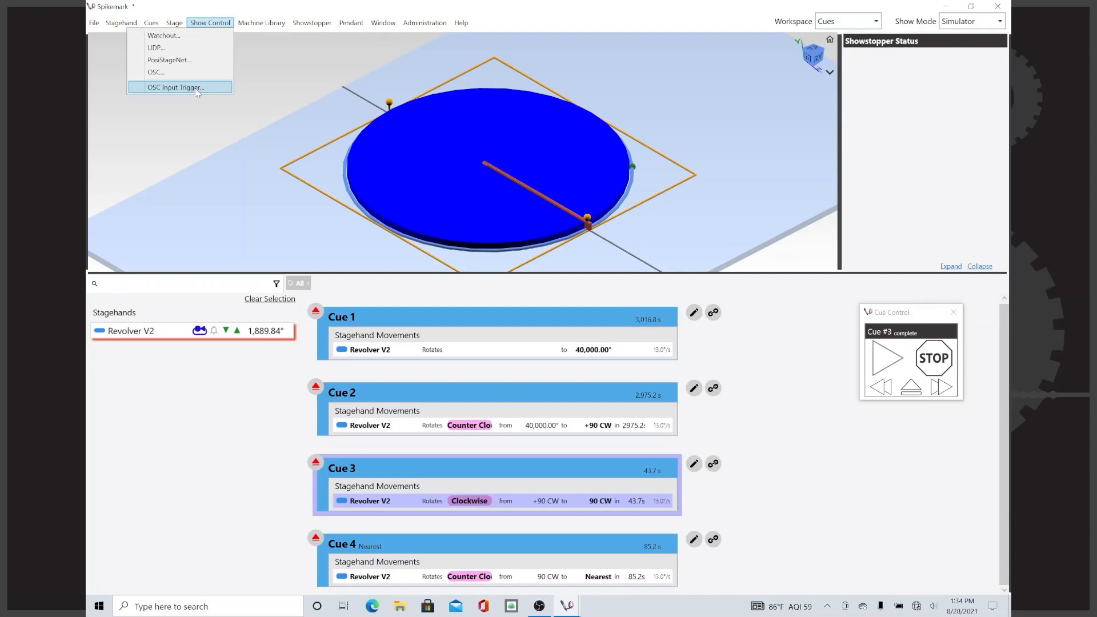
{"action": "left_click", "coordinate": [197, 90]}
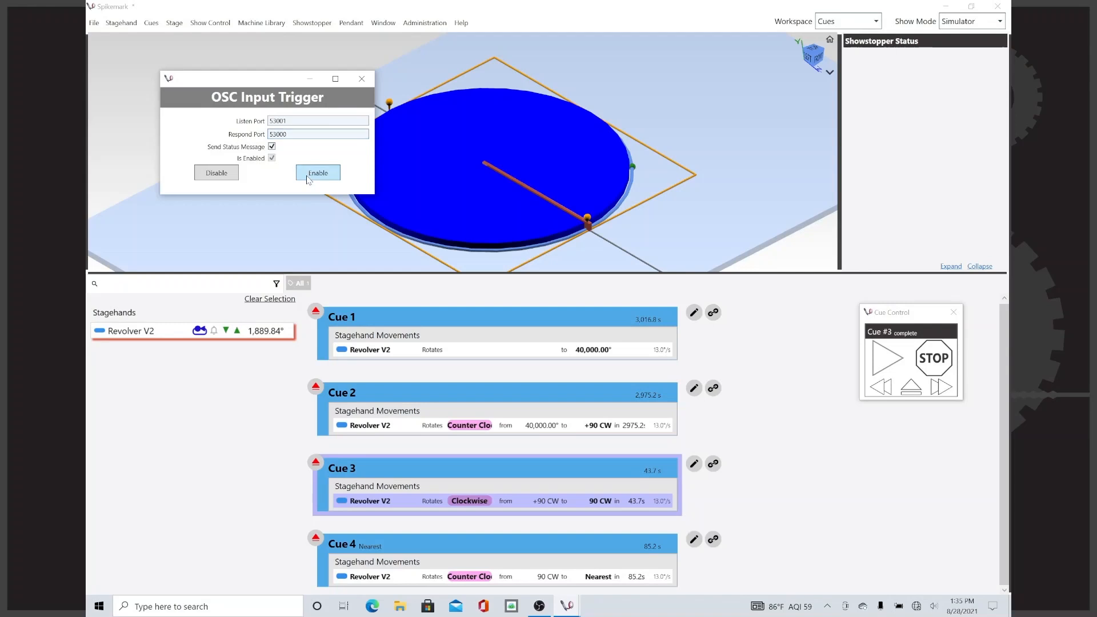
{"action": "left_click", "coordinate": [272, 158]}
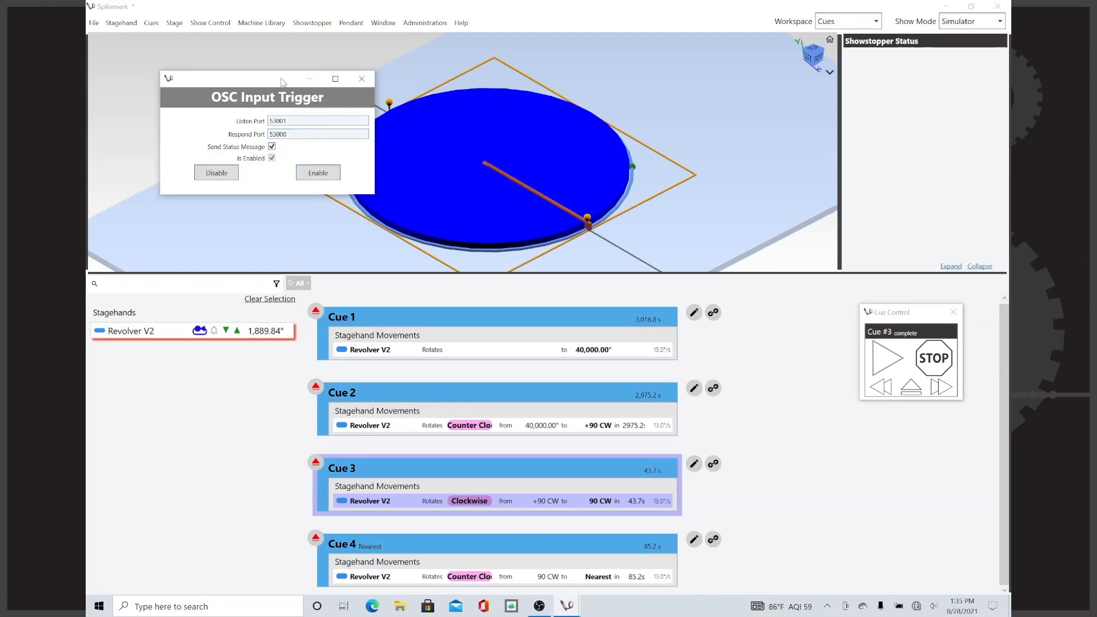
{"action": "left_click_drag", "start_coordinate": [281, 81], "coordinate": [874, 458]}
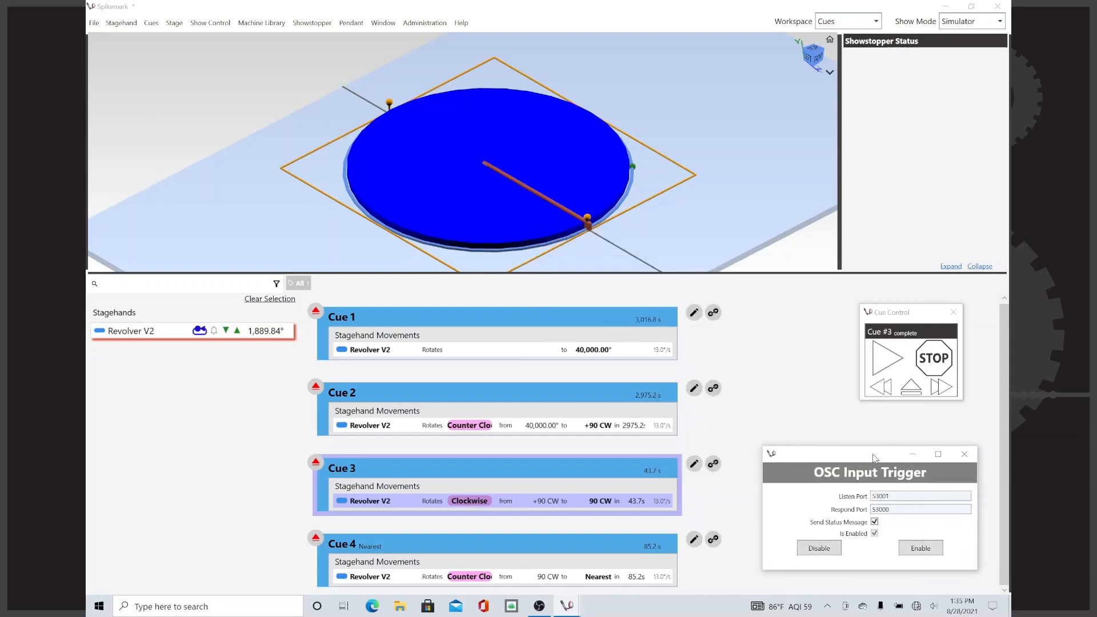
{"action": "left_click", "coordinate": [962, 454]}
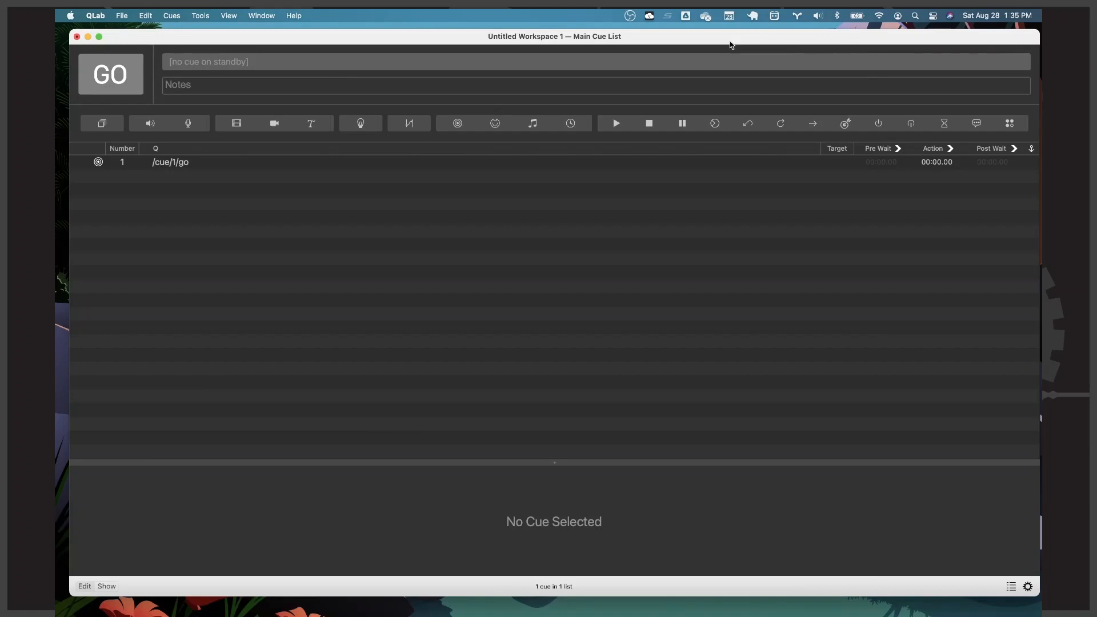
- Switch to QLab, check the /cue/1/go network cue and its Spikemark destination patch, and fire the cue
{"action": "left_click", "coordinate": [340, 166]}
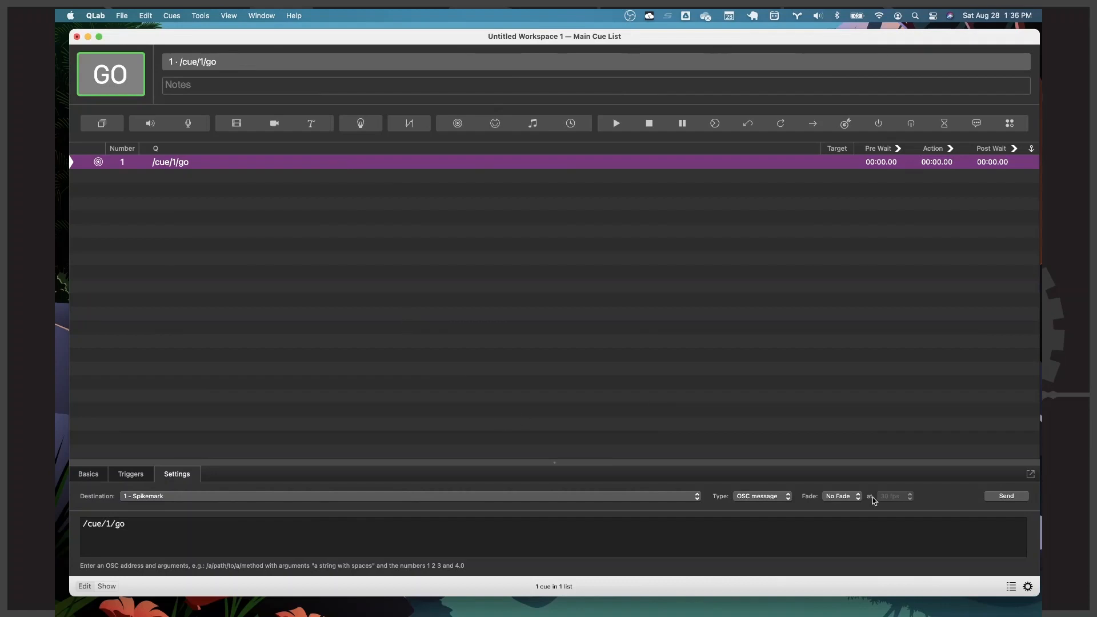
{"action": "left_click", "coordinate": [1028, 587]}
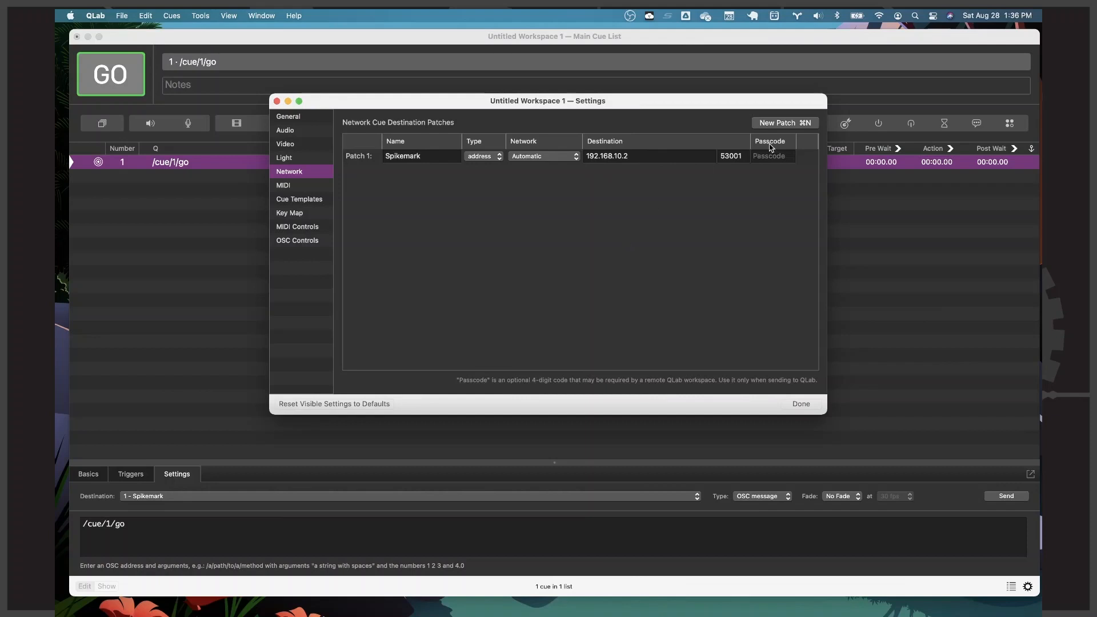
{"action": "left_click", "coordinate": [803, 404]}
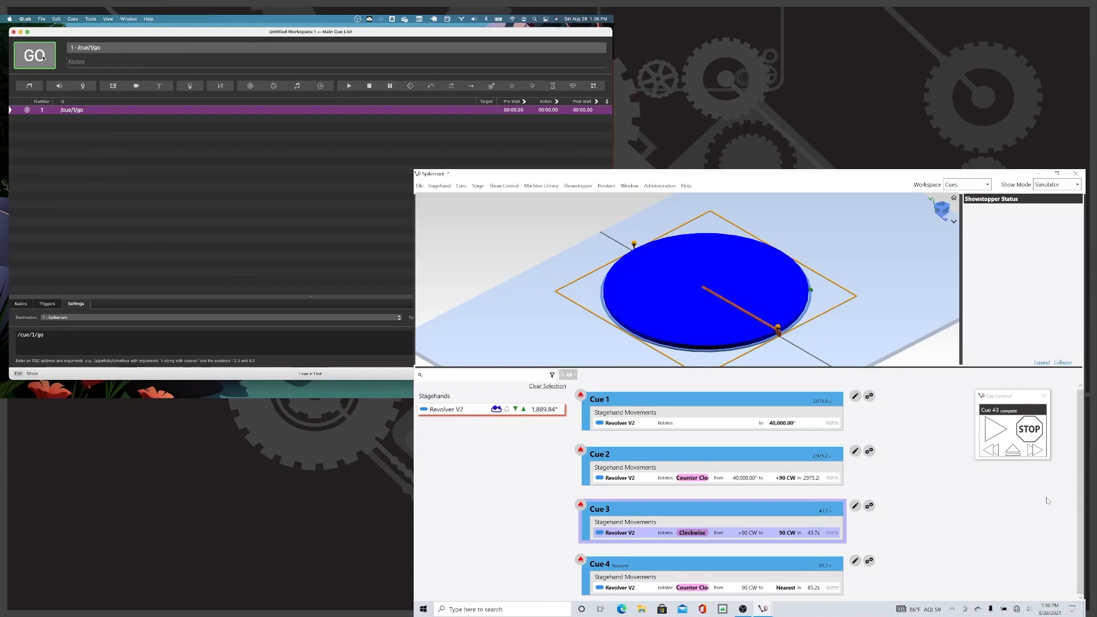
{"action": "left_click", "coordinate": [35, 56]}
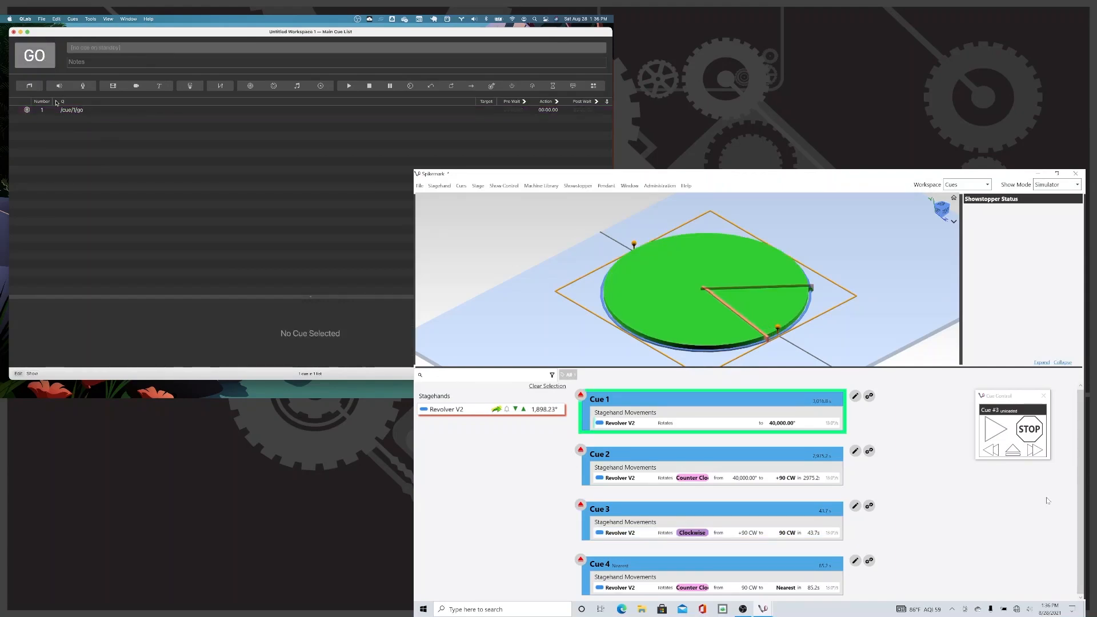
- Add a second network cue after /cue/1/go with the OSC message /cue/1/stop, and fire it
{"action": "left_click", "coordinate": [58, 110]}
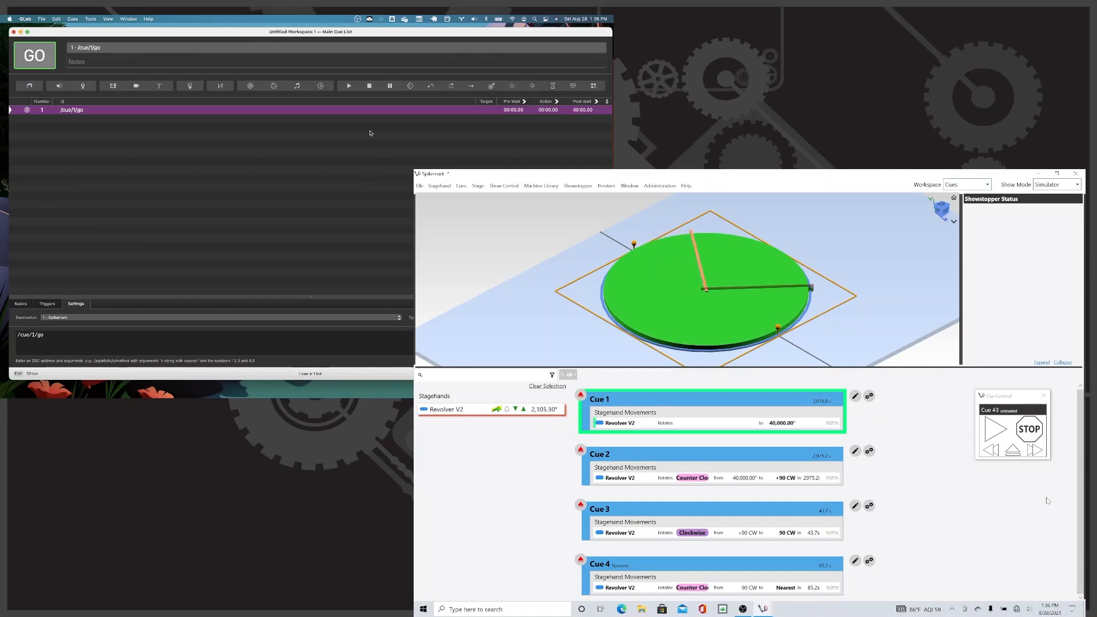
{"action": "left_click_drag", "start_coordinate": [250, 86], "coordinate": [247, 127]}
{"action": "left_click", "coordinate": [110, 340]}
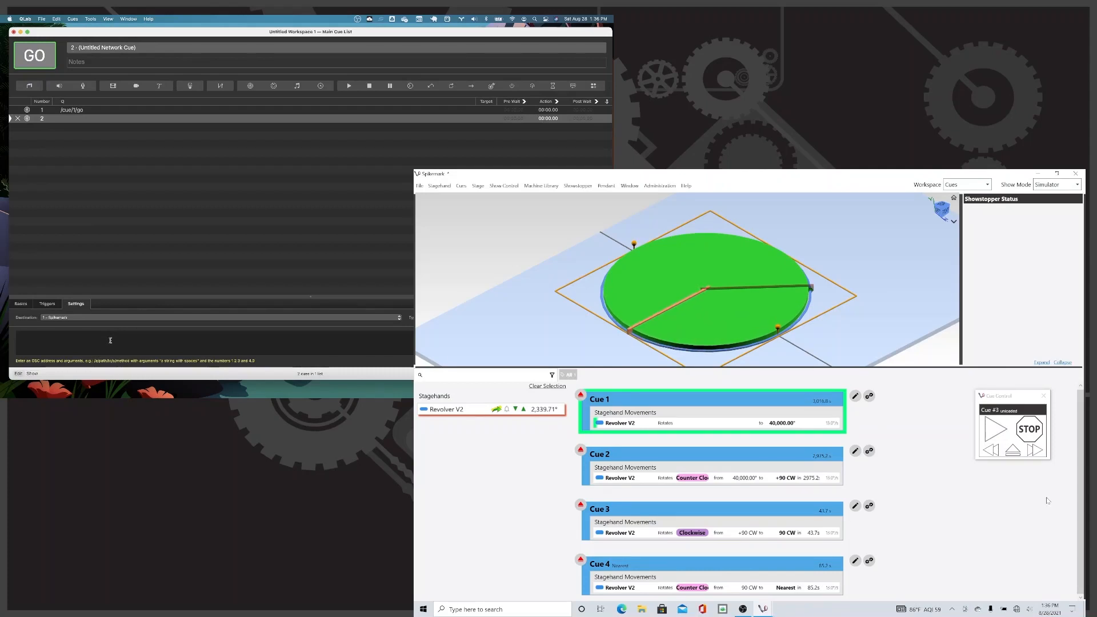
{"action": "type", "text": "/"}
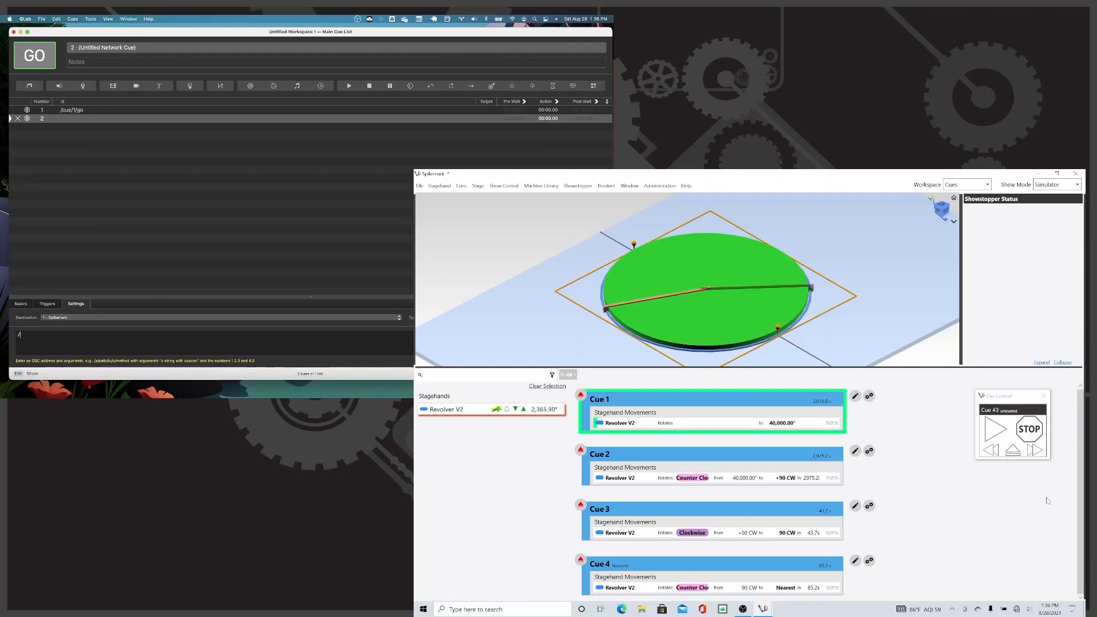
{"action": "type", "text": "cue/"}
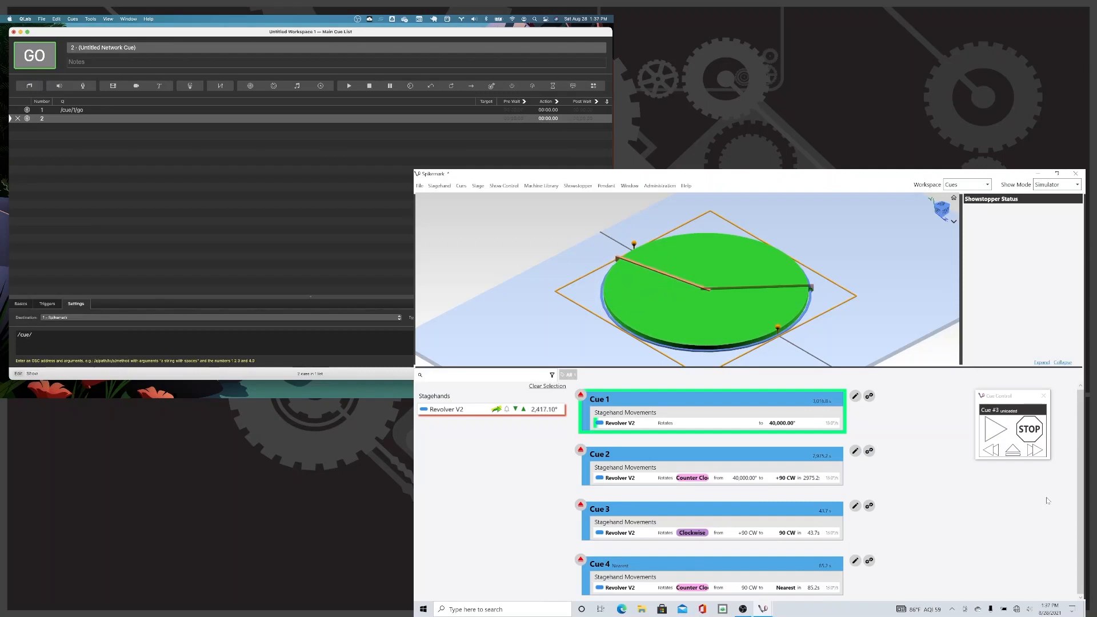
{"action": "type", "text": "1/stop"}
{"action": "key", "text": "Return"}
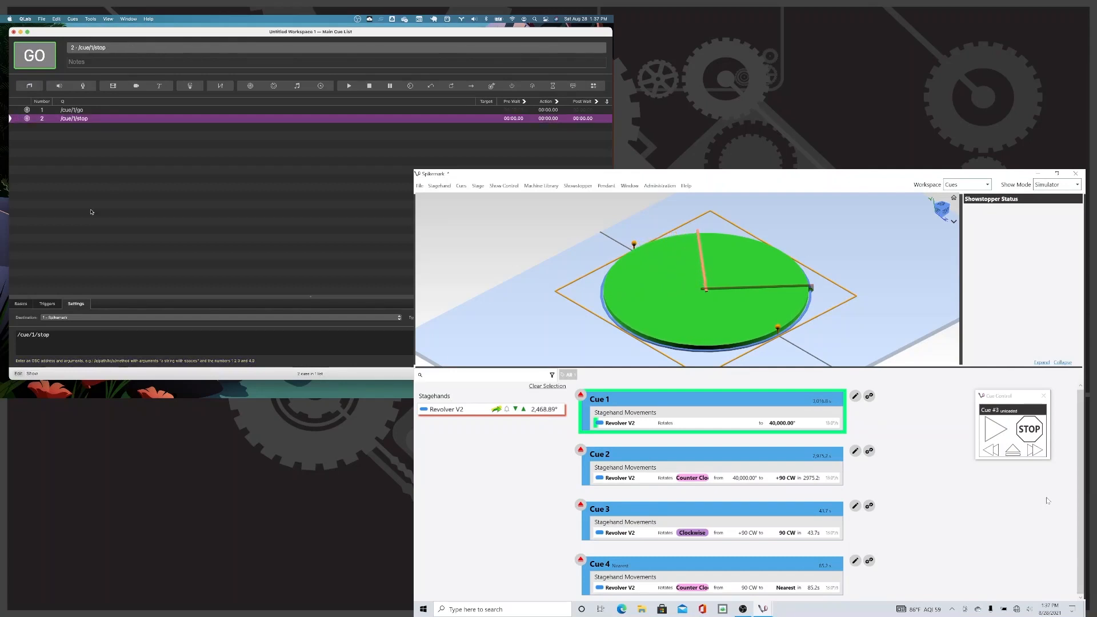
{"action": "left_click", "coordinate": [36, 55]}
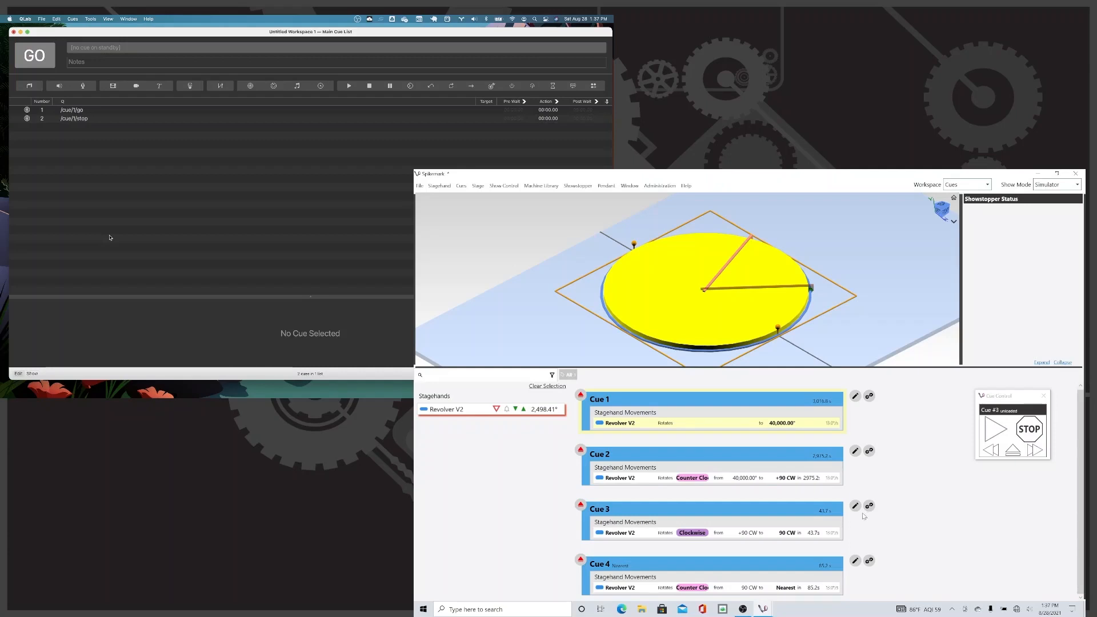
- Switch to Spikemark, open the Cue 2 movement for editing, and examine its spikes table
{"action": "left_click", "coordinate": [768, 478]}
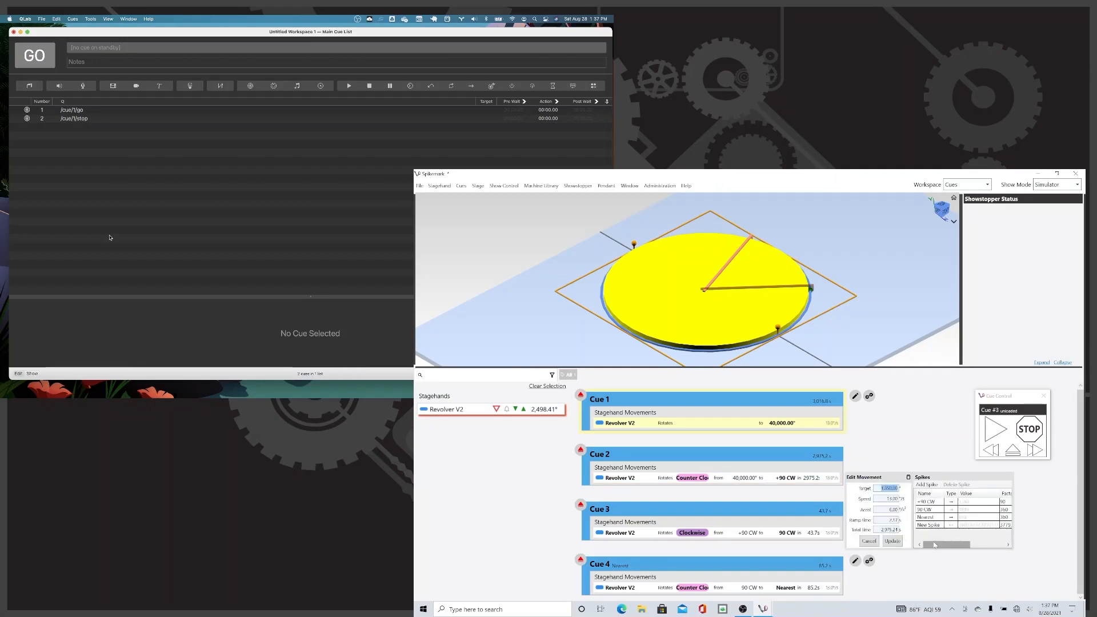
{"action": "mouse_move", "coordinate": [934, 547]}
{"action": "left_mouse_down"}
{"action": "mouse_move", "coordinate": [972, 550]}
{"action": "mouse_move", "coordinate": [919, 547]}
{"action": "left_mouse_up"}
{"action": "left_click_drag", "start_coordinate": [934, 546], "coordinate": [911, 555]}
- Switch to QLab and add a third network cue with the OSC message /cue/2/movement/Revolver_V2/spike/offset 180
{"action": "left_click", "coordinate": [250, 85]}
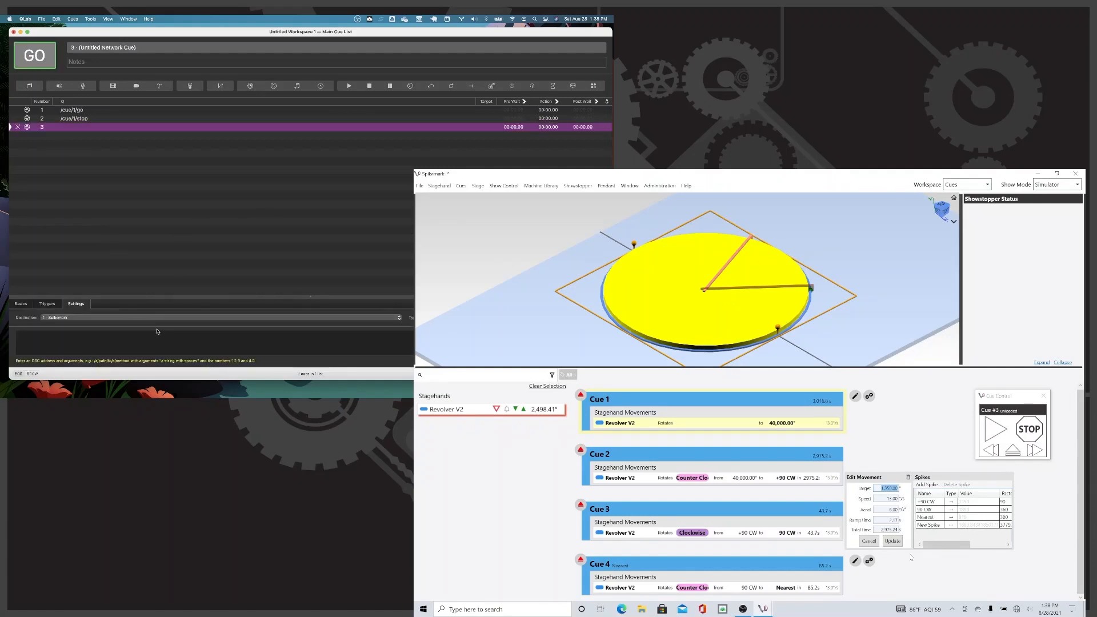
{"action": "left_click", "coordinate": [164, 347]}
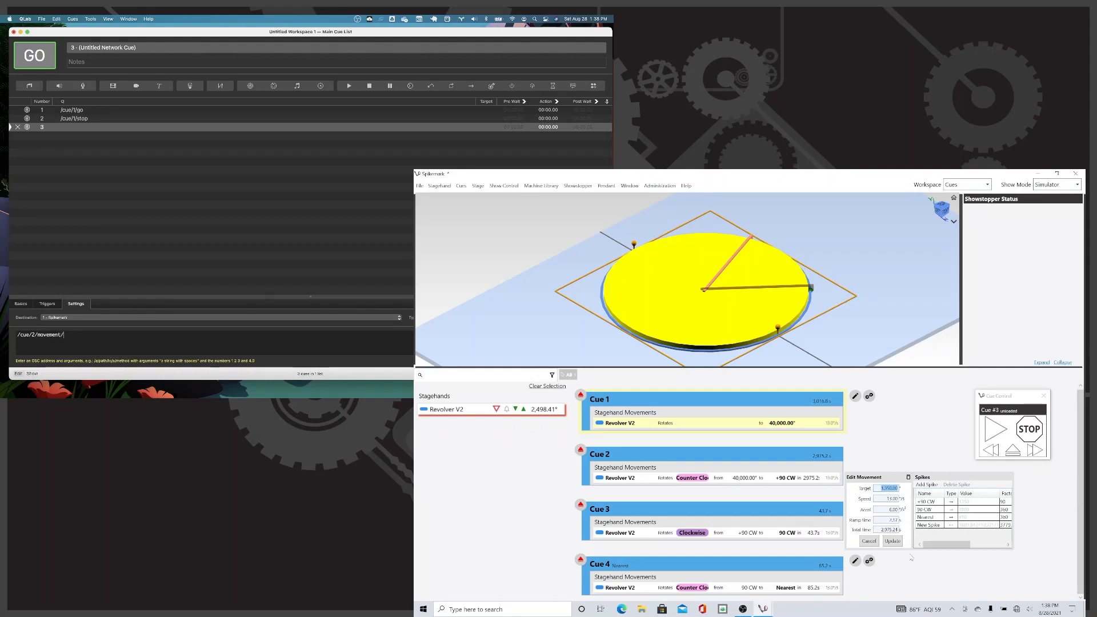
{"action": "type", "text": "evolver_V2/"}
{"action": "type", "text": "spike"}
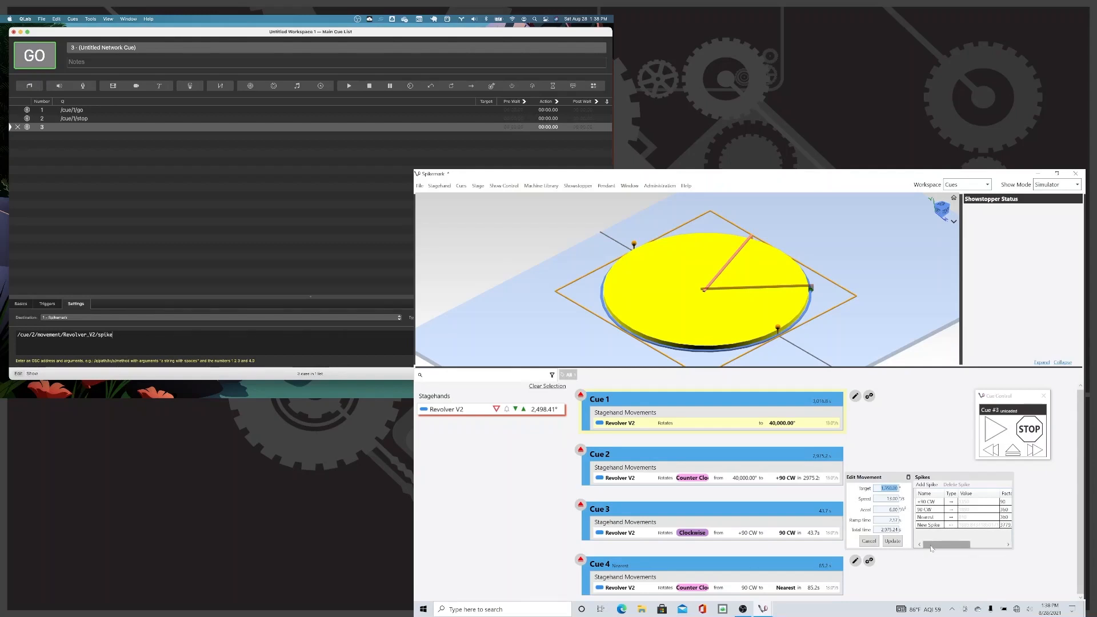
{"action": "type", "text": "/offset"}
{"action": "left_click_drag", "start_coordinate": [932, 548], "coordinate": [970, 568]}
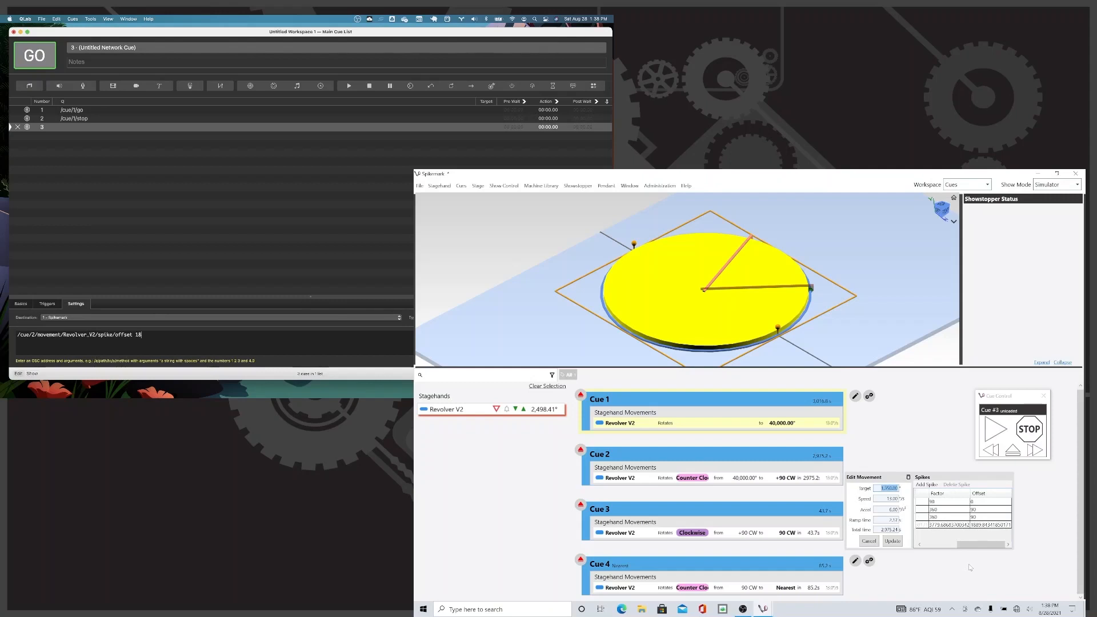
{"action": "key", "text": "Return"}
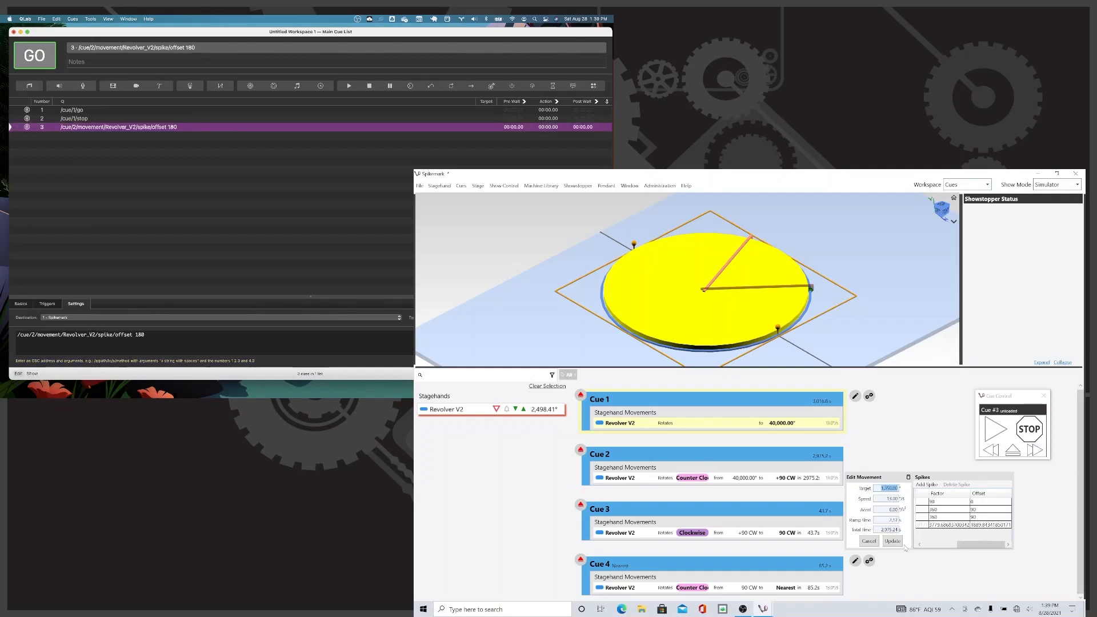
- Reopen the Cue 2 movement in Spikemark with the spike offsets in view, and fire the offset 180 cue from QLab
{"action": "left_click", "coordinate": [906, 548]}
{"action": "left_click", "coordinate": [774, 480]}
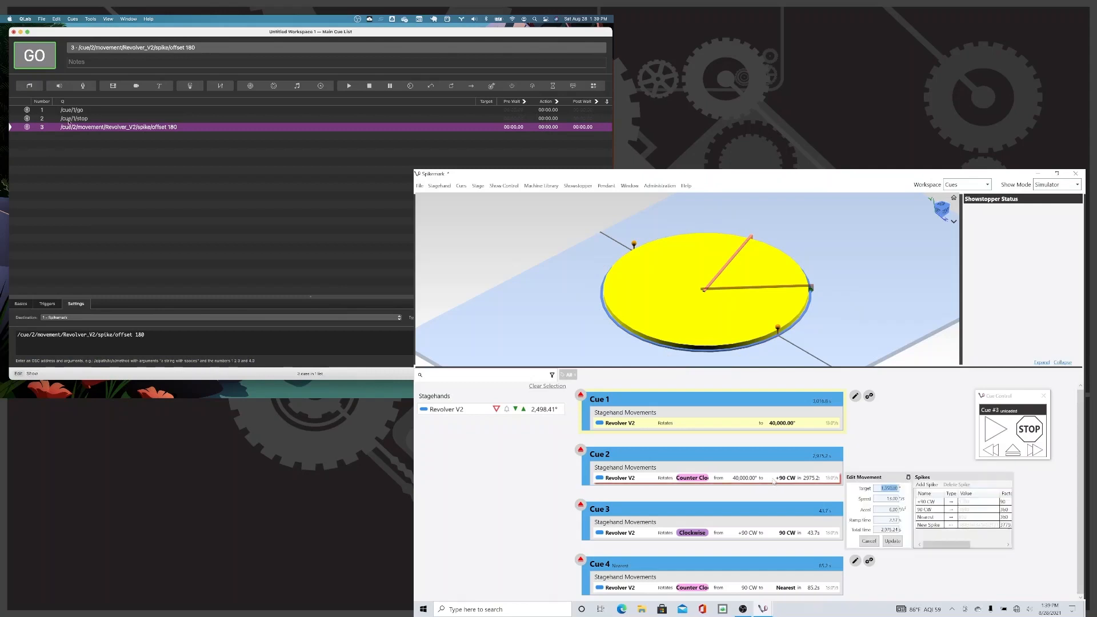
{"action": "left_click_drag", "start_coordinate": [952, 545], "coordinate": [1019, 547]}
{"action": "left_click", "coordinate": [41, 59]}
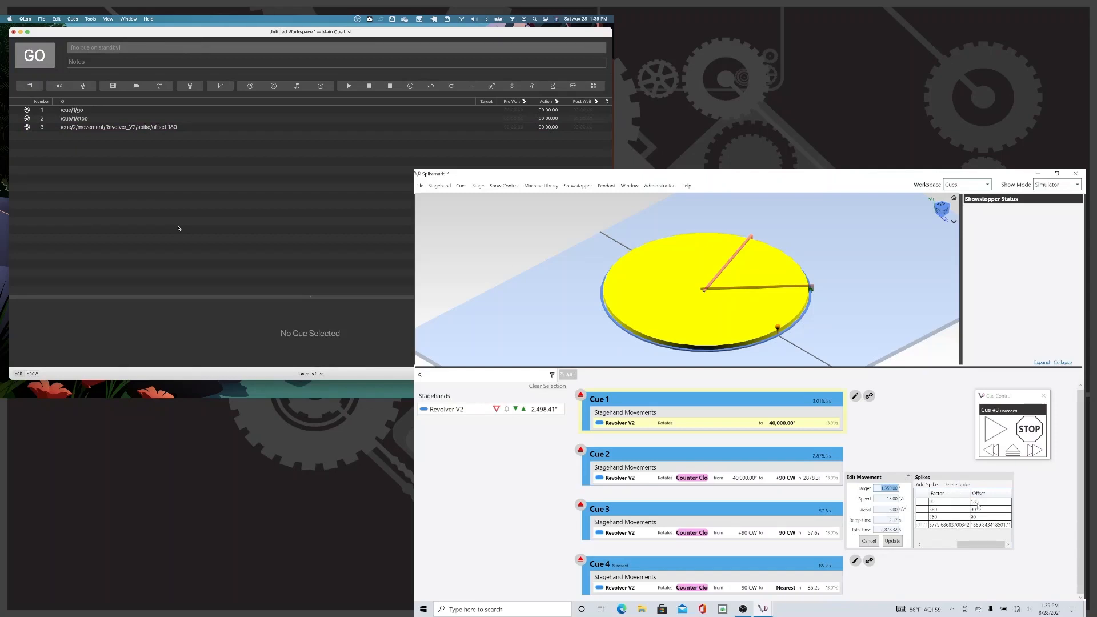
- Close the Cue 2 movement editor, add a fourth QLab network cue with the OSC message /cue/2/go, and fire it
{"action": "key", "text": "Escape"}
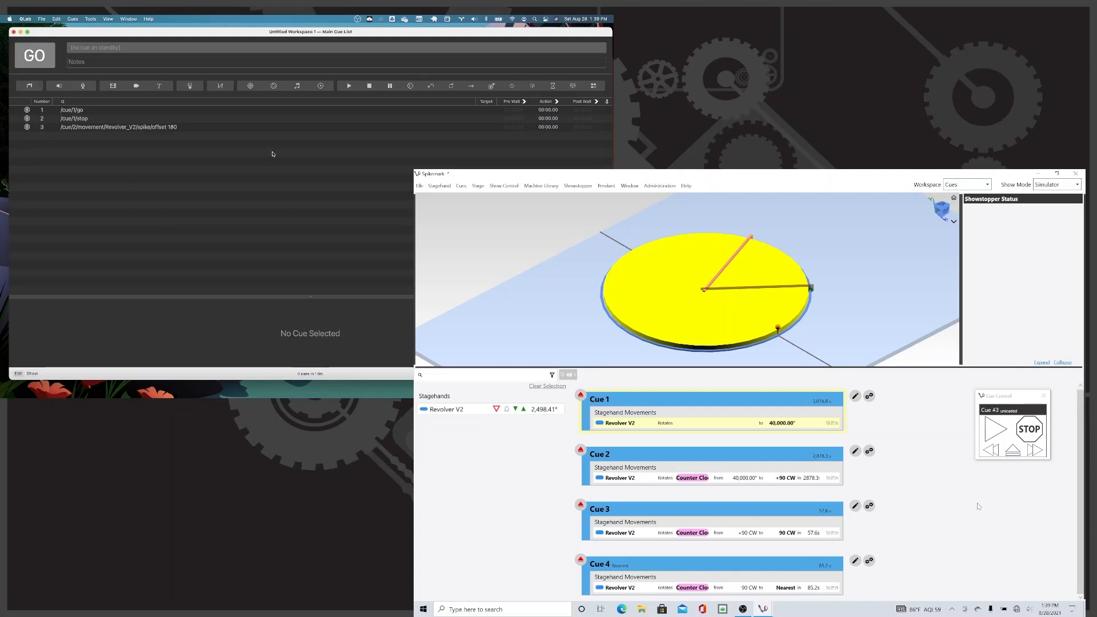
{"action": "left_click_drag", "start_coordinate": [258, 88], "coordinate": [240, 160]}
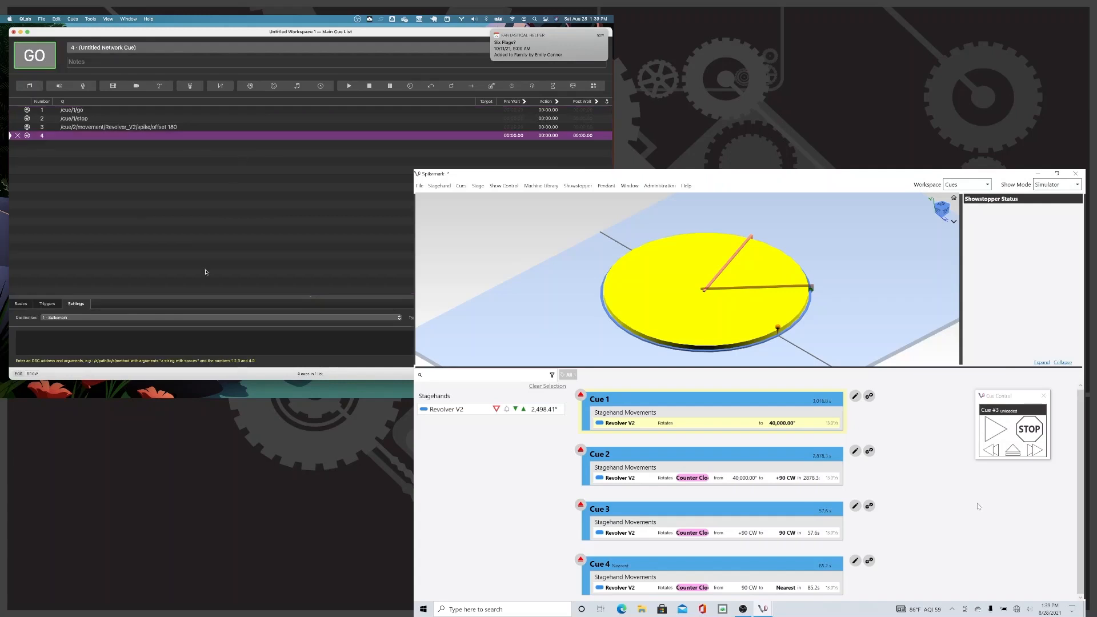
{"action": "left_click", "coordinate": [112, 331]}
{"action": "type", "text": "/c"}
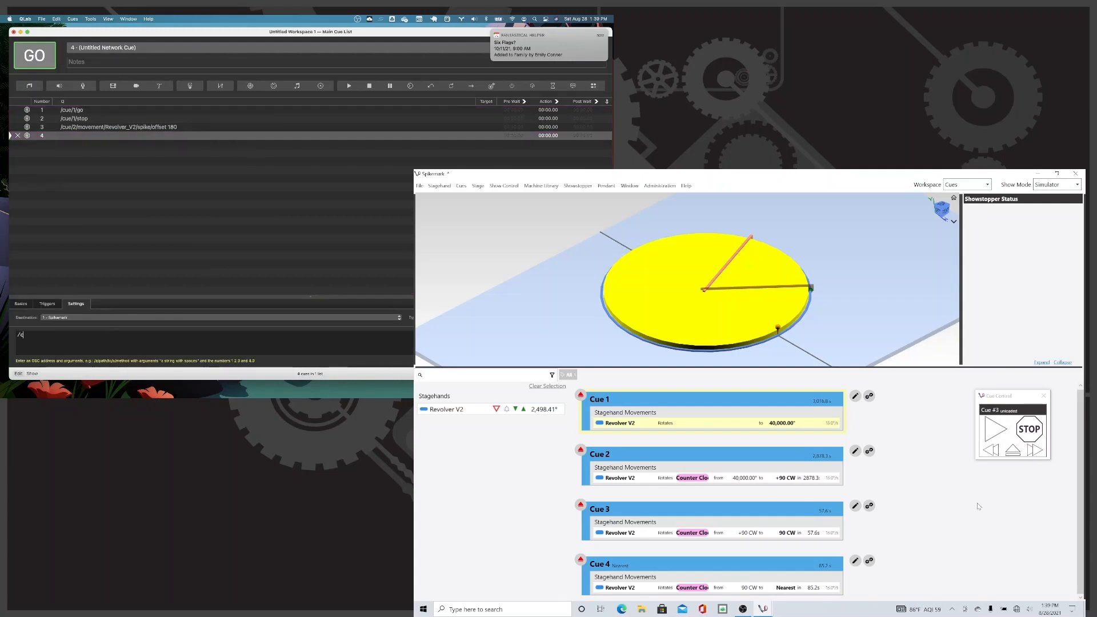
{"action": "type", "text": "ue"}
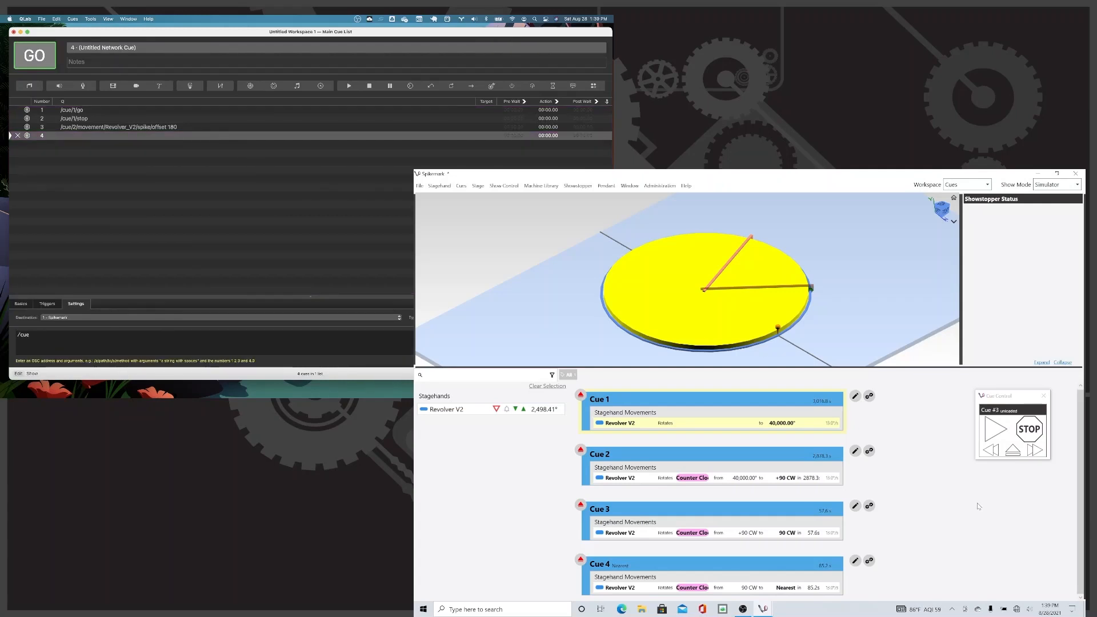
{"action": "type", "text": "/2/go"}
{"action": "key", "text": "Return"}
{"action": "left_click", "coordinate": [36, 57]}
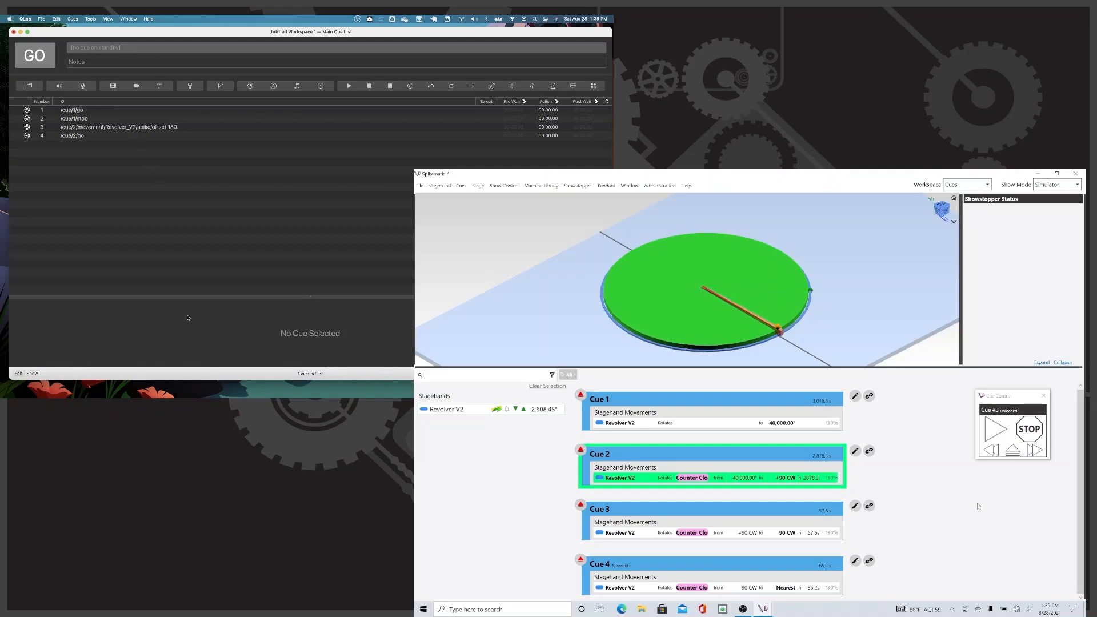
- Switch to Spikemark and reopen the Cue 2 movement to examine its spike factors and offsets
{"action": "left_click", "coordinate": [789, 480]}
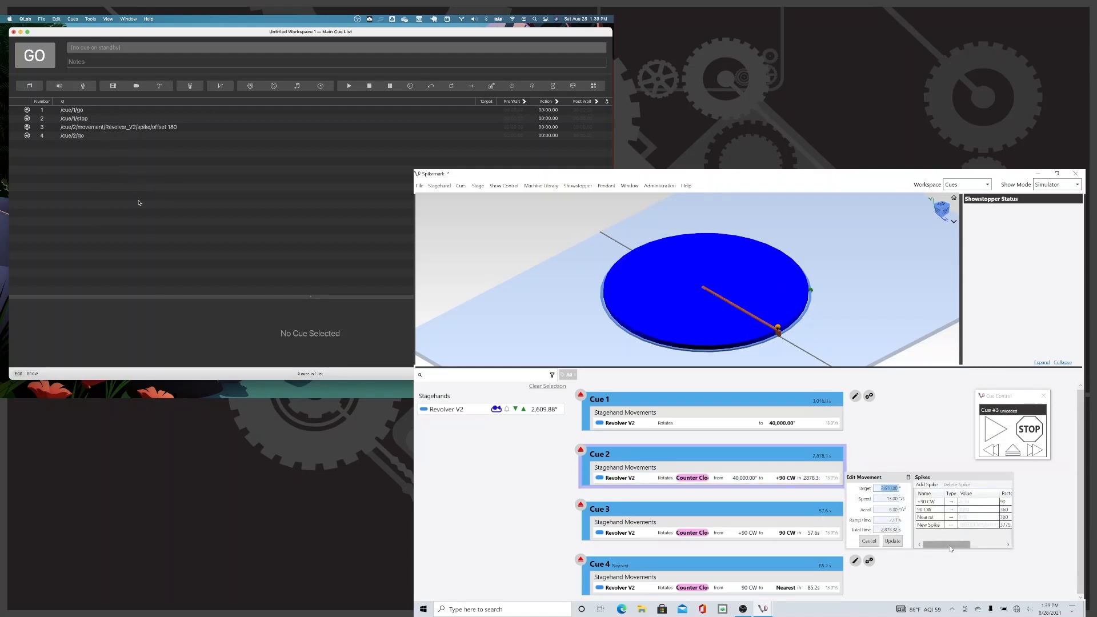
{"action": "mouse_move", "coordinate": [968, 545]}
{"action": "left_mouse_down"}
{"action": "mouse_move", "coordinate": [994, 548]}
{"action": "mouse_move", "coordinate": [935, 547]}
{"action": "mouse_move", "coordinate": [993, 555]}
{"action": "mouse_move", "coordinate": [975, 540]}
{"action": "mouse_move", "coordinate": [987, 539]}
{"action": "left_mouse_up"}
- Switch to QLab, open the workspace status logs, and enlarge the window to examine the OSC replies from Spikemark
{"action": "left_click", "coordinate": [108, 19]}
{"action": "mouse_move", "coordinate": [128, 19]}
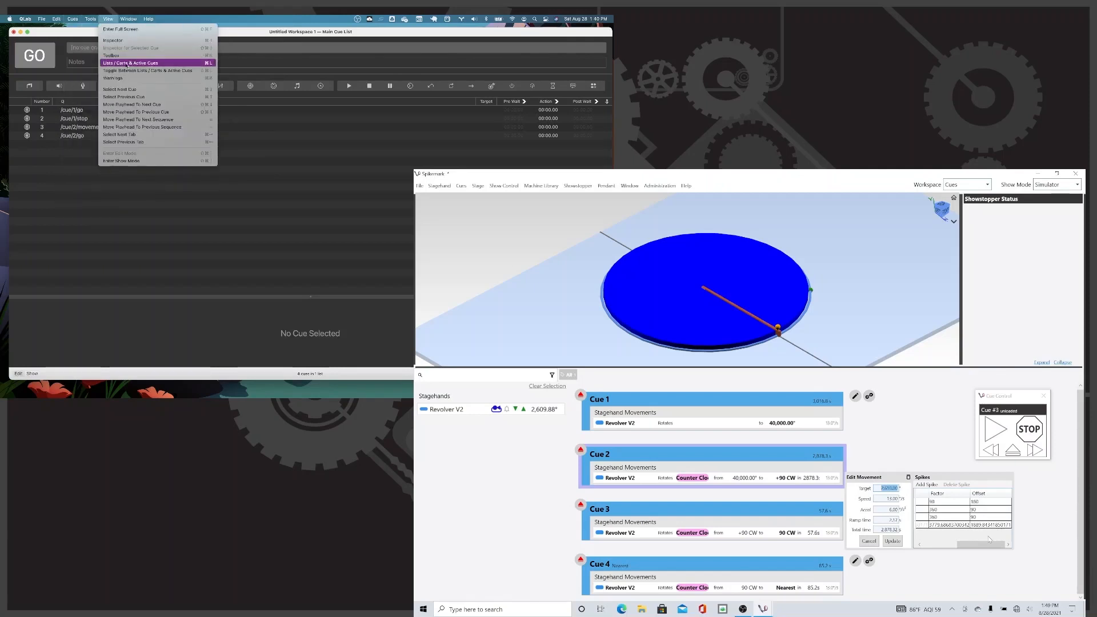
{"action": "left_click", "coordinate": [115, 78]}
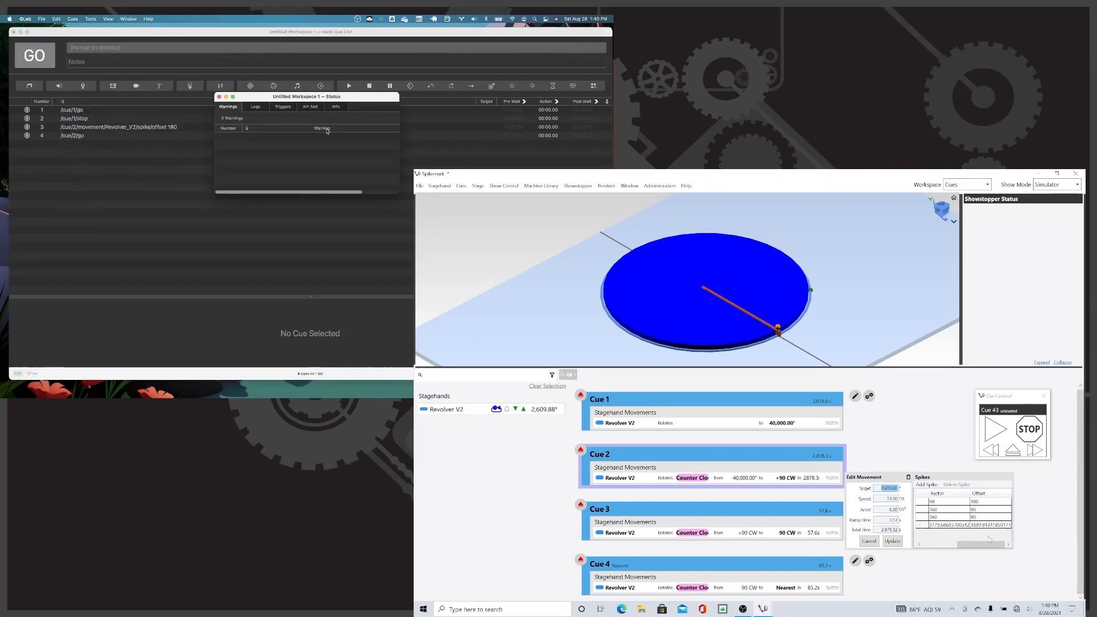
{"action": "left_click", "coordinate": [291, 108]}
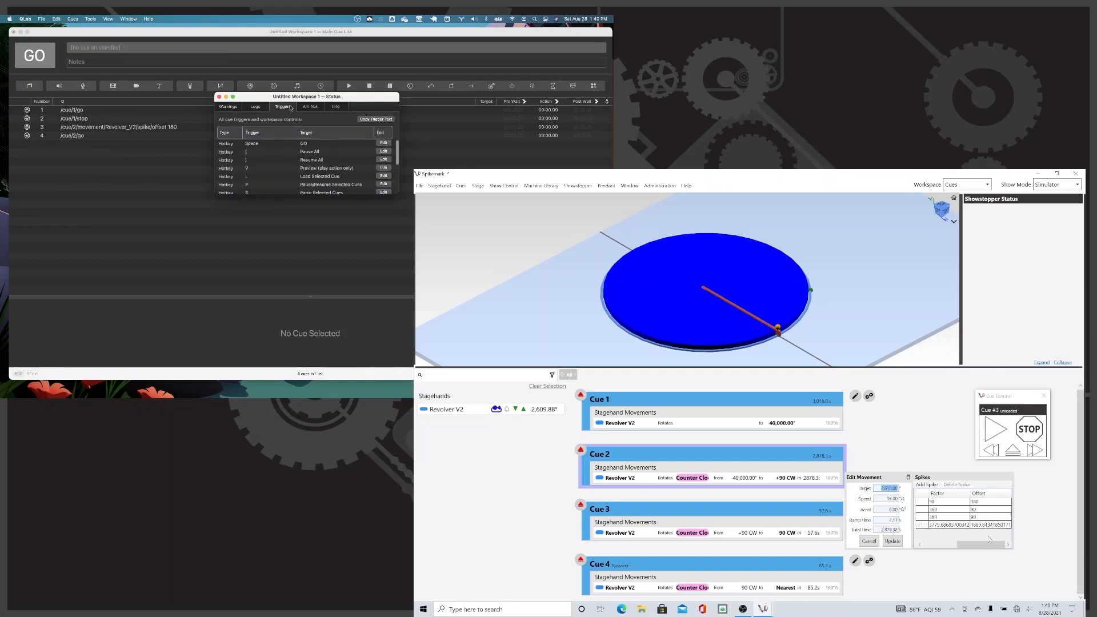
{"action": "left_click", "coordinate": [257, 107]}
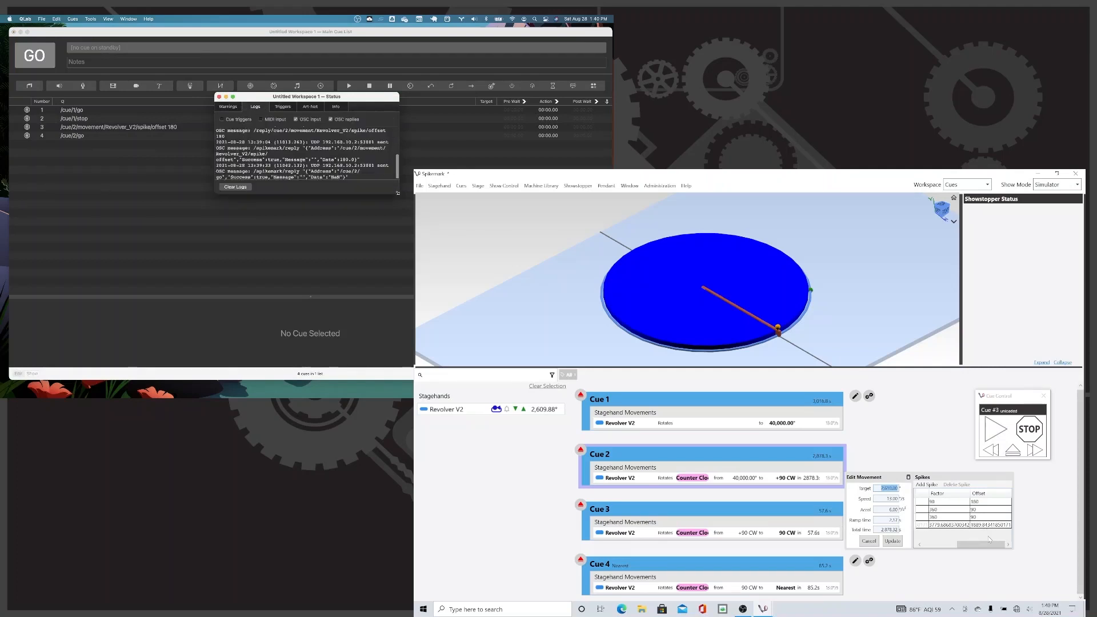
{"action": "left_click_drag", "start_coordinate": [400, 193], "coordinate": [578, 308]}
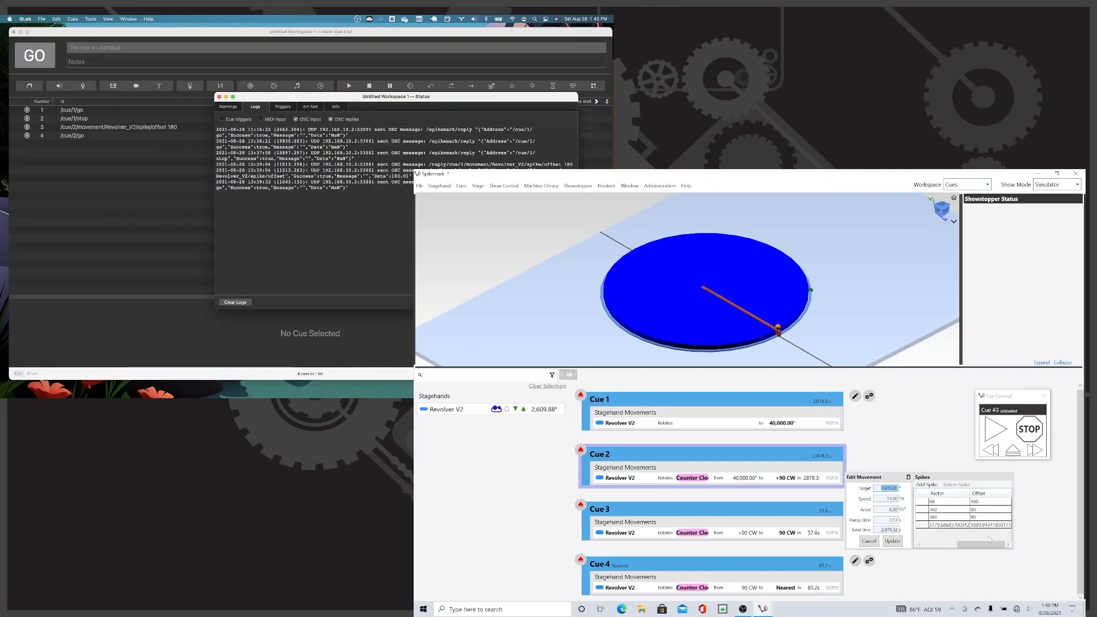
{"action": "left_click_drag", "start_coordinate": [456, 99], "coordinate": [408, 104]}
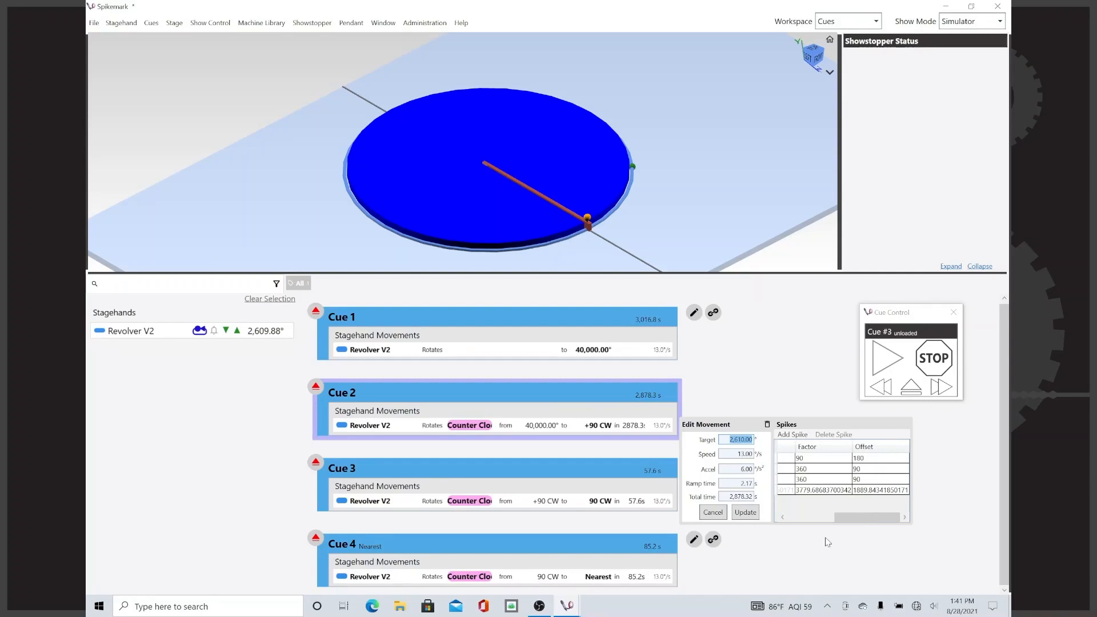
- In Spikemark, cancel the Cue 2 movement edit and open Big Show.avs from the Desktop, discarding the unsaved changes
{"action": "left_click", "coordinate": [714, 513]}
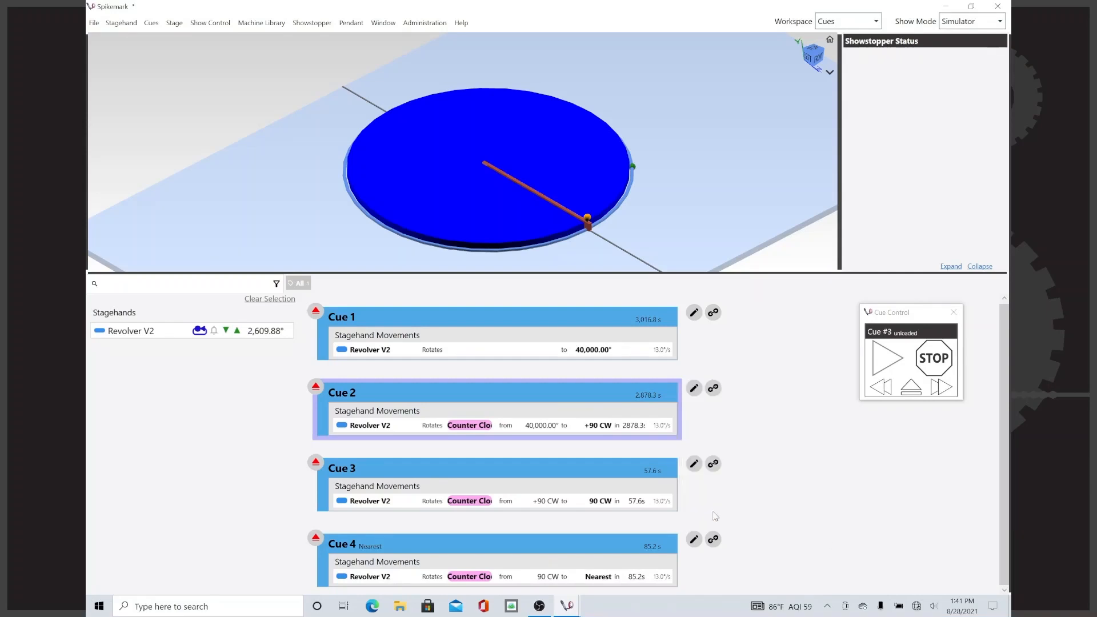
{"action": "left_click", "coordinate": [94, 23]}
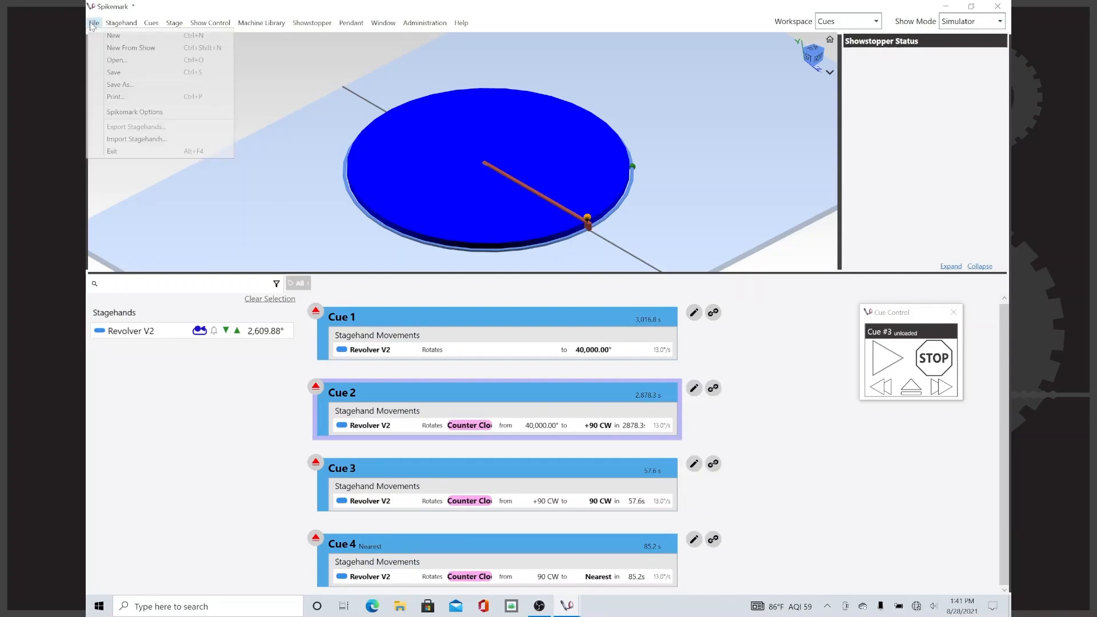
{"action": "left_click", "coordinate": [105, 59]}
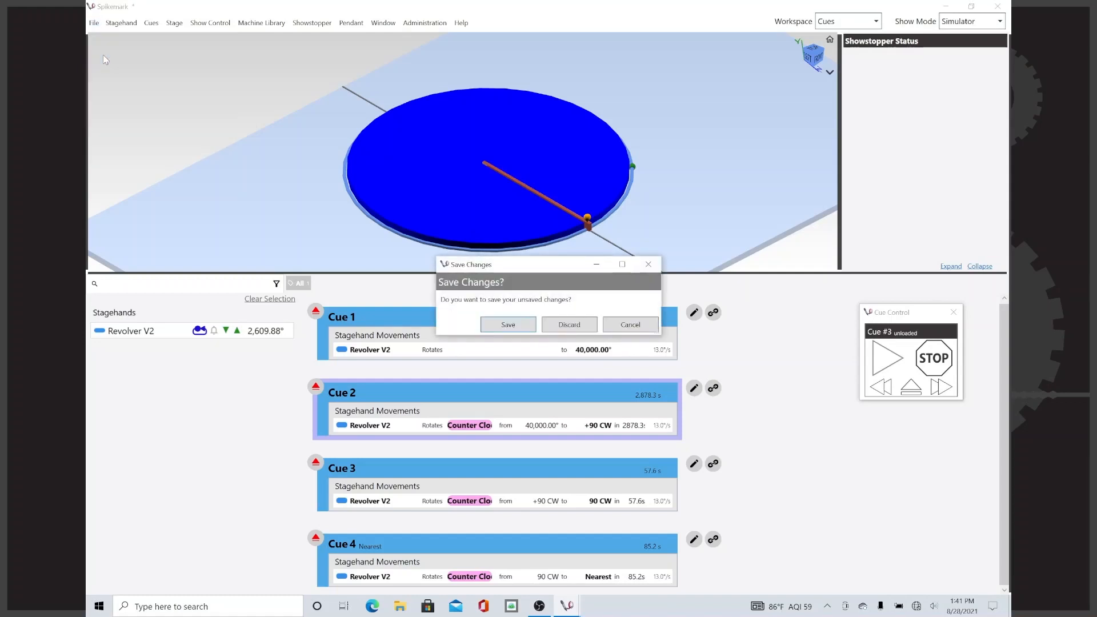
{"action": "left_click", "coordinate": [569, 326]}
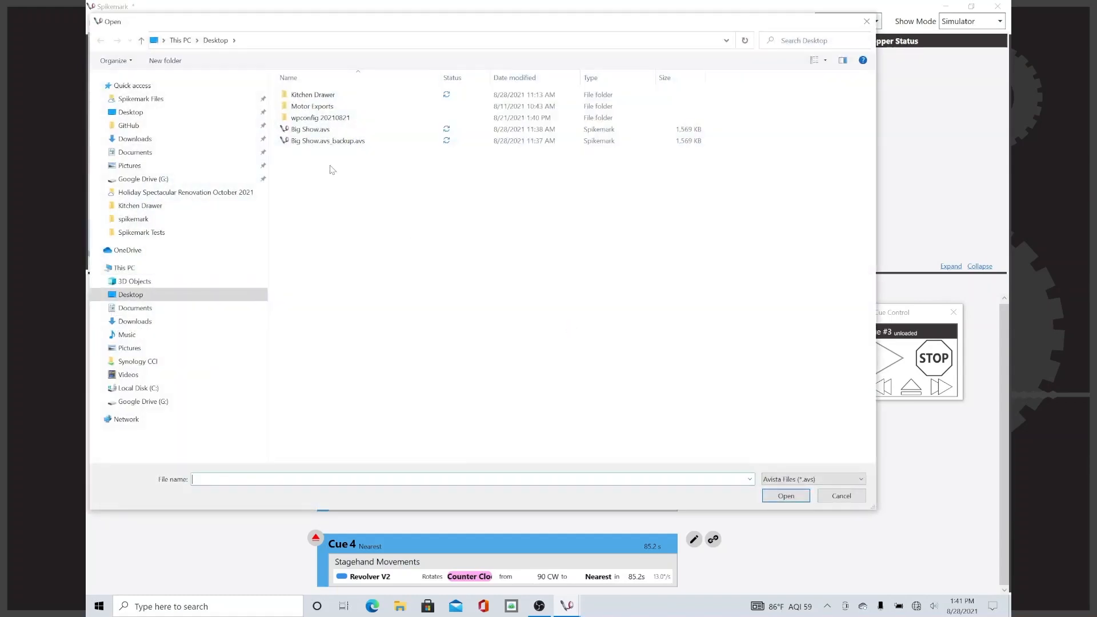
{"action": "left_click", "coordinate": [309, 131]}
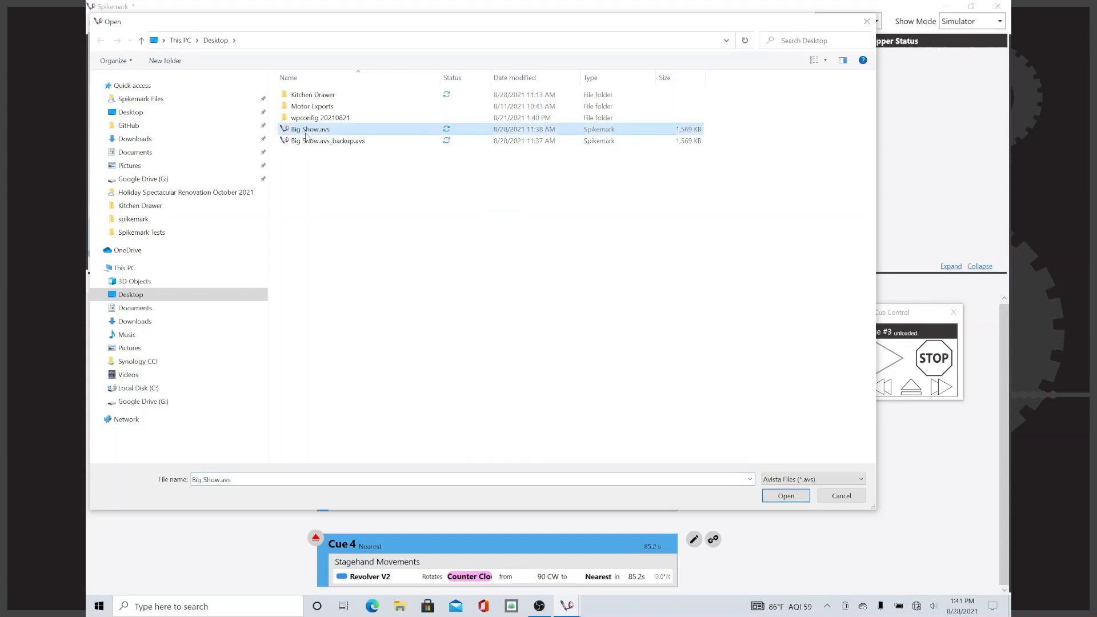
{"action": "left_click", "coordinate": [773, 497]}
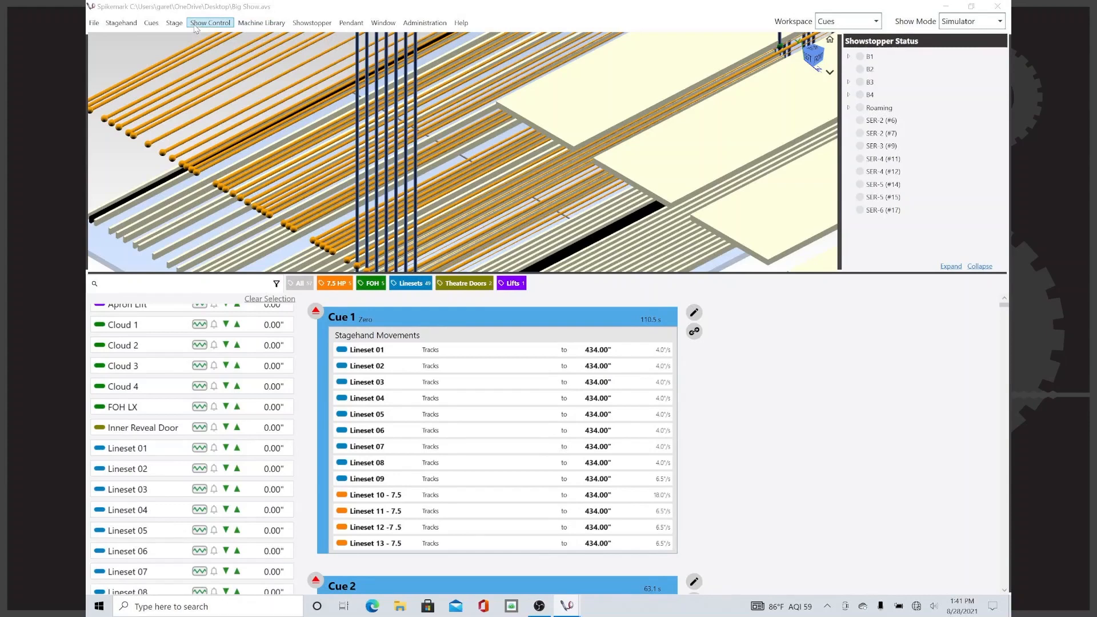
- Switch to the Jog workspace and shrink the 3D view so that the whole stagehand grid fits
{"action": "left_click", "coordinate": [873, 24]}
{"action": "left_click", "coordinate": [839, 57]}
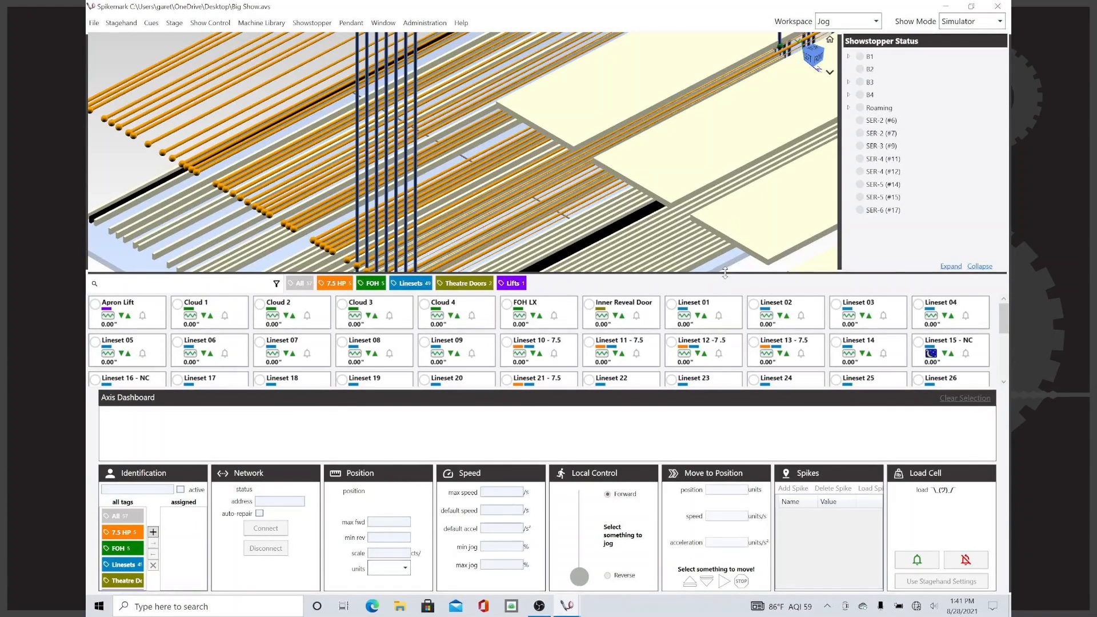
{"action": "left_click_drag", "start_coordinate": [725, 274], "coordinate": [685, 119]}
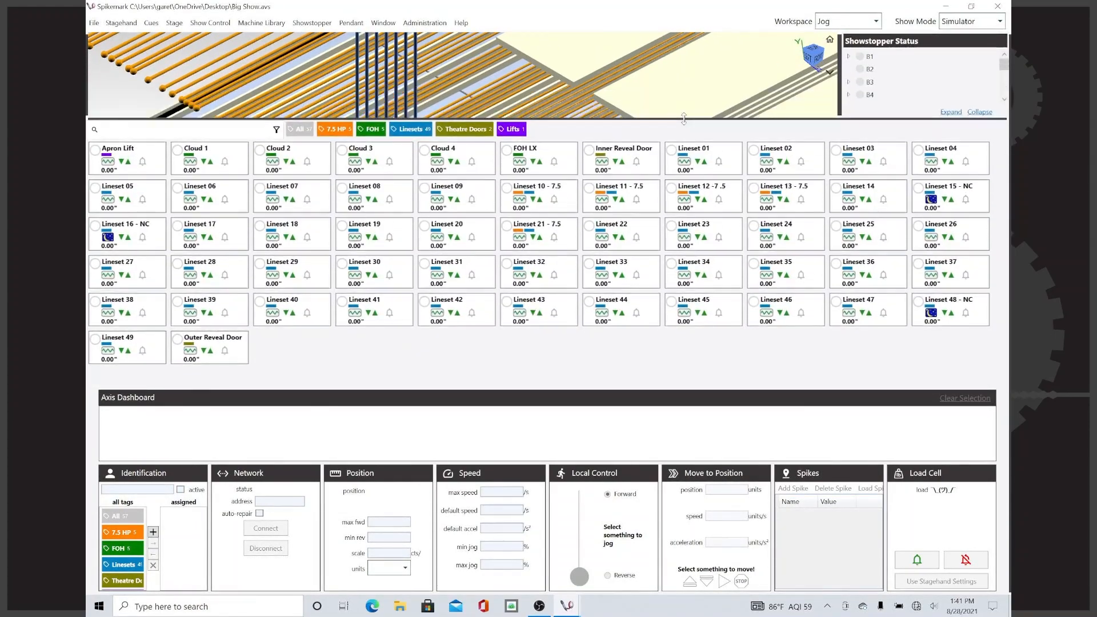
- Select the stagehands Cloud 1, Cloud 2, Lineset 08, Lineset 19, Lineset 31, Lineset 32 and Lineset 33
{"action": "left_click", "coordinate": [229, 158]}
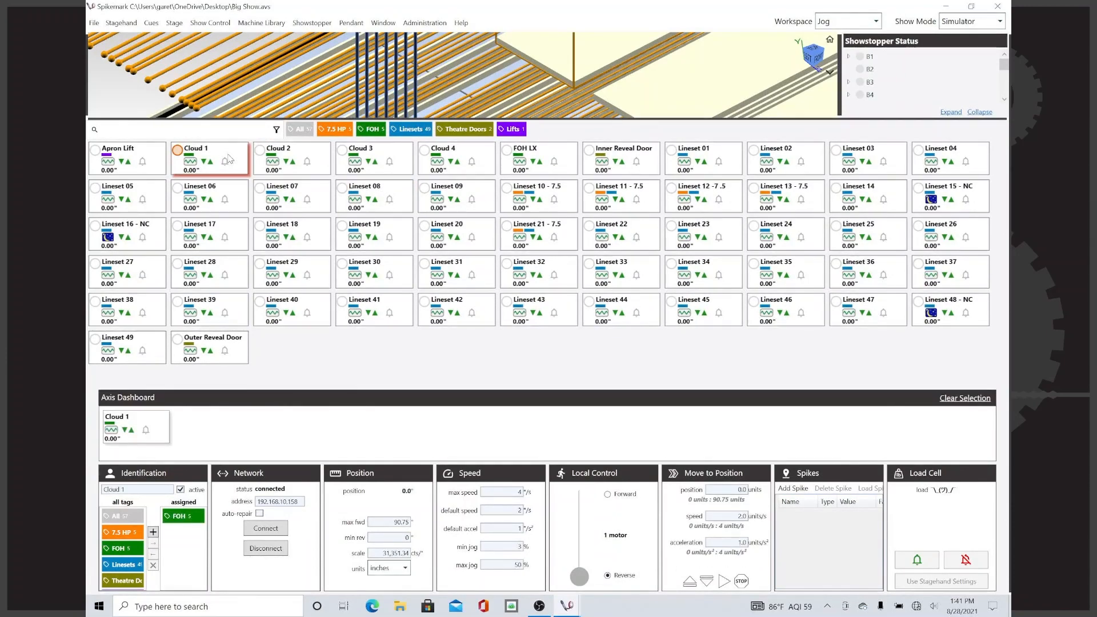
{"action": "left_click", "coordinate": [289, 149]}
{"action": "left_click", "coordinate": [392, 211]}
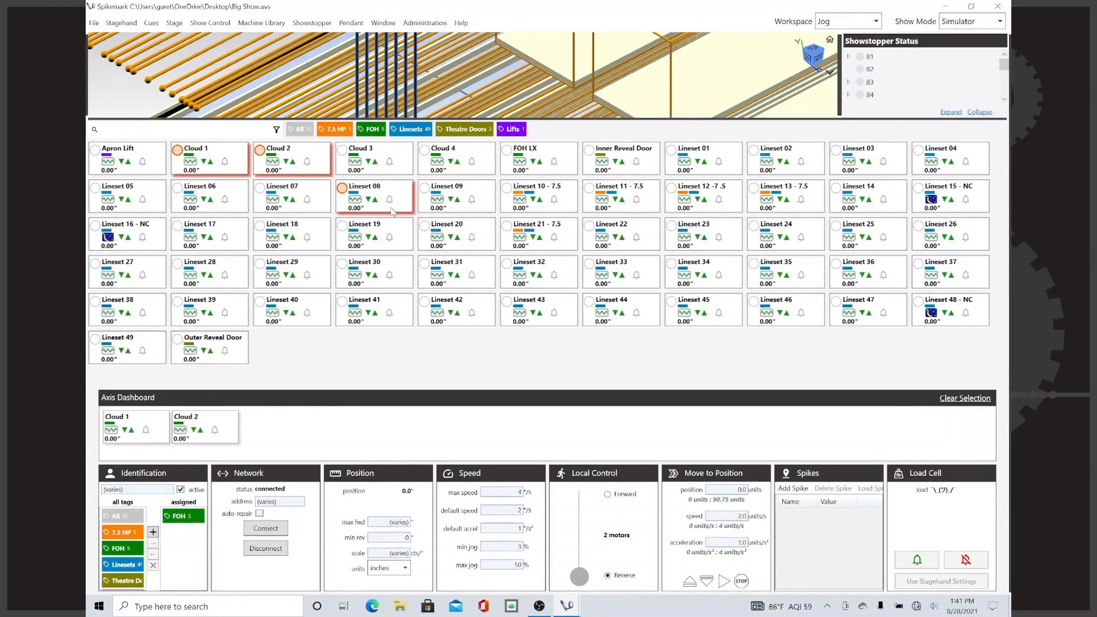
{"action": "left_click", "coordinate": [394, 243]}
{"action": "left_click", "coordinate": [477, 281]}
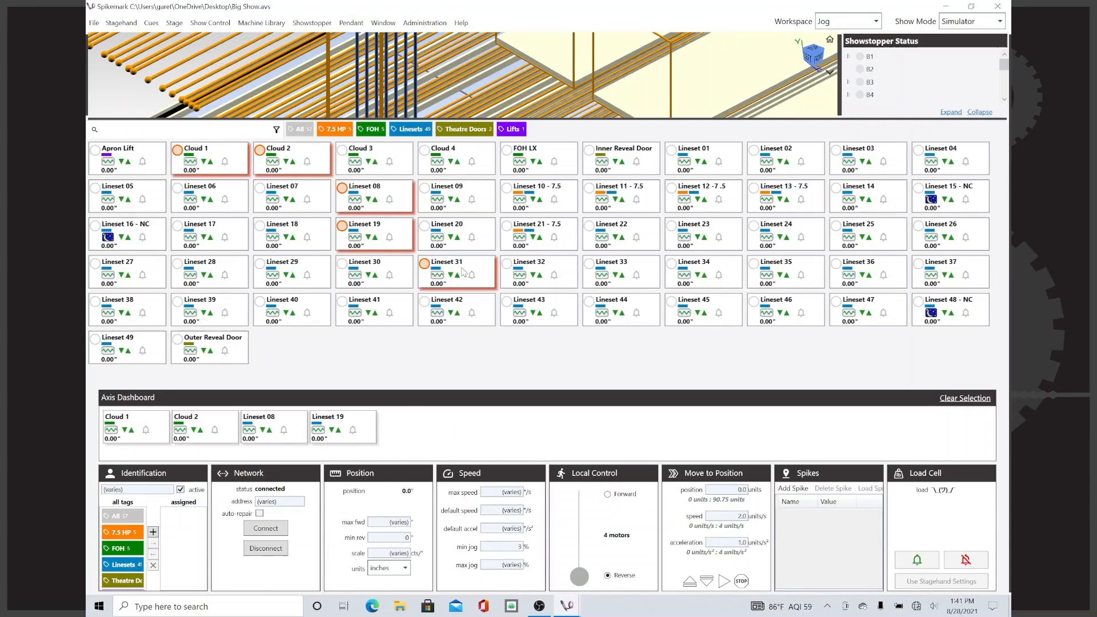
{"action": "left_click", "coordinate": [551, 285]}
{"action": "left_click", "coordinate": [619, 278]}
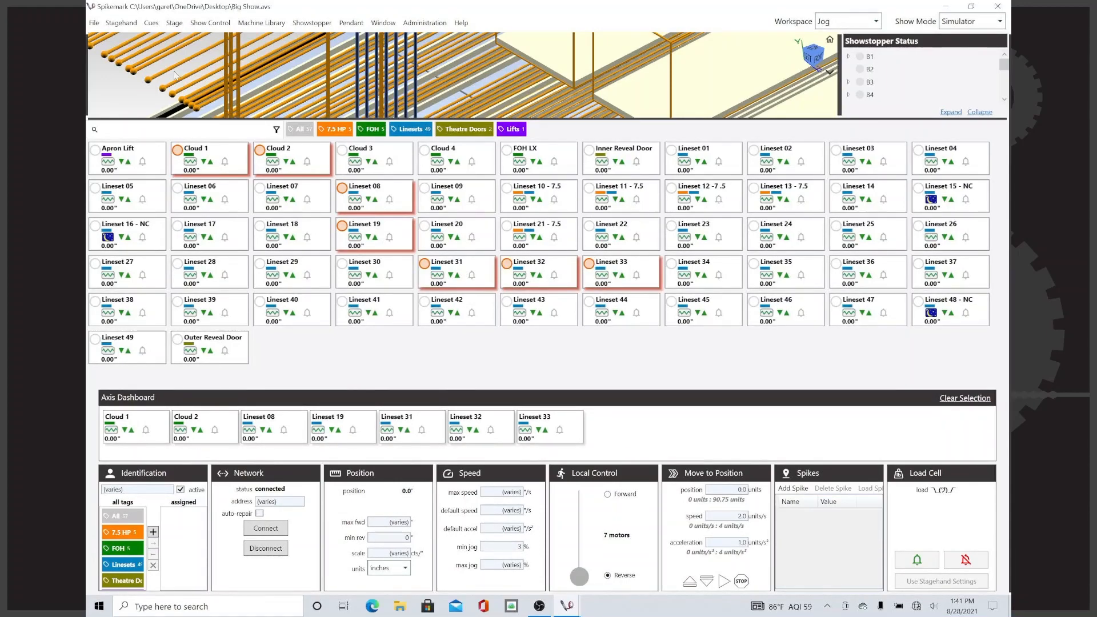
- Export the selected stagehands to a new folder named More Exports in the user's home folder
{"action": "left_click", "coordinate": [94, 22]}
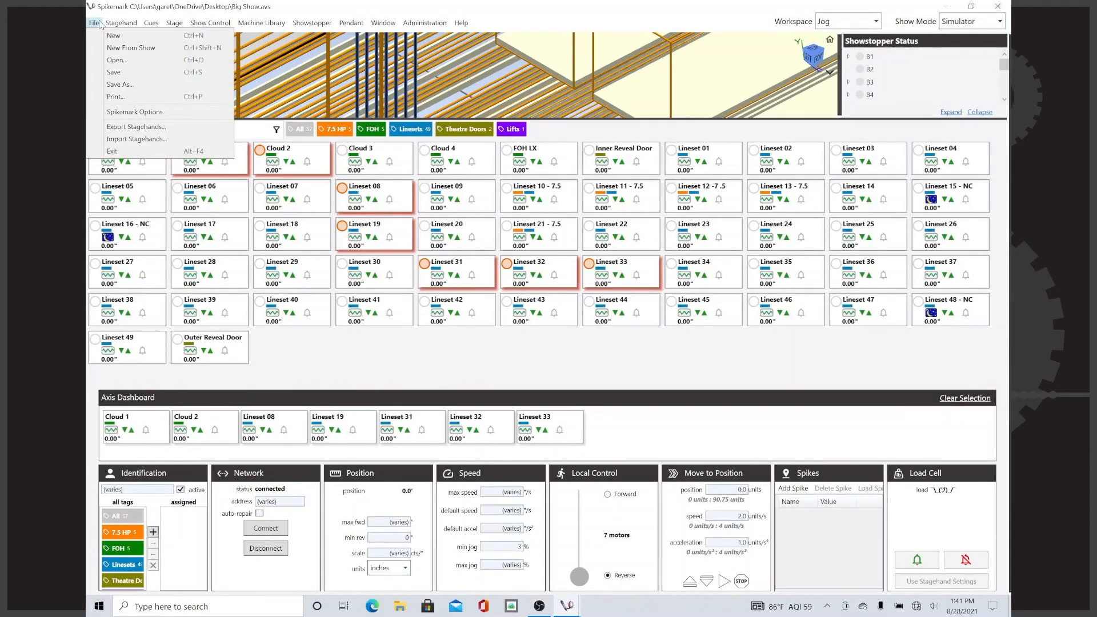
{"action": "left_click", "coordinate": [132, 127]}
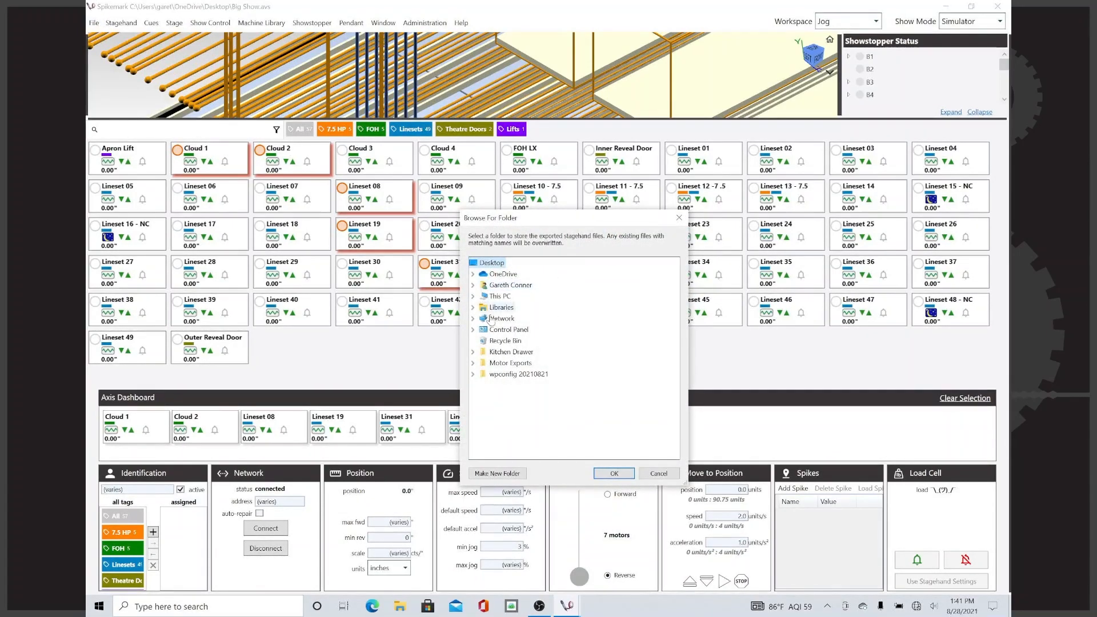
{"action": "left_click", "coordinate": [473, 285]}
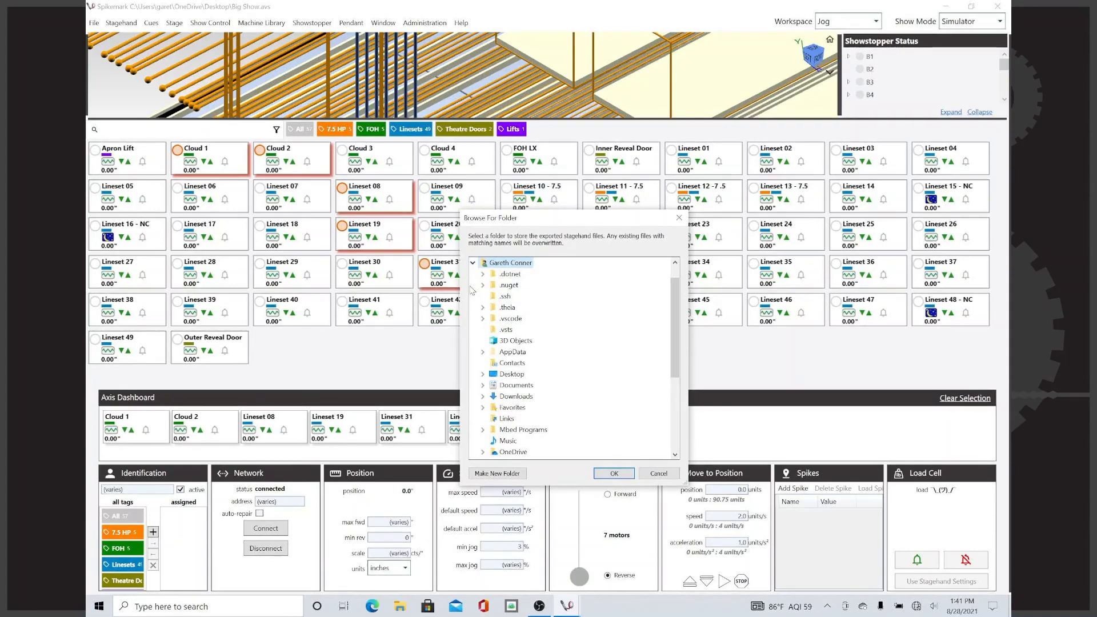
{"action": "left_click", "coordinate": [483, 375]}
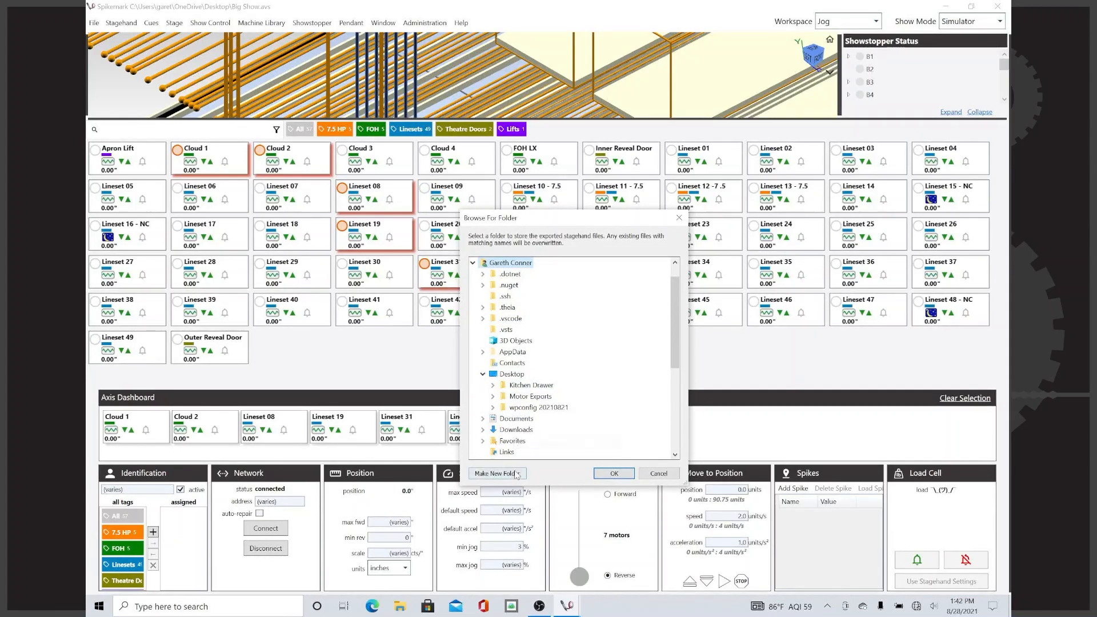
{"action": "left_click", "coordinate": [506, 477]}
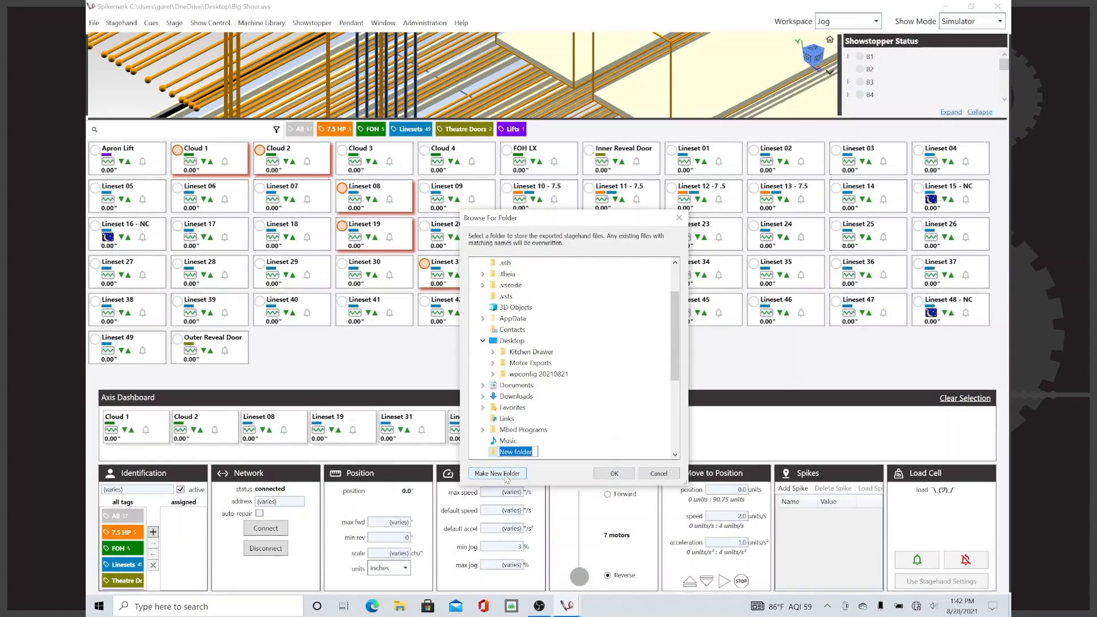
{"action": "type", "text": "Mo"}
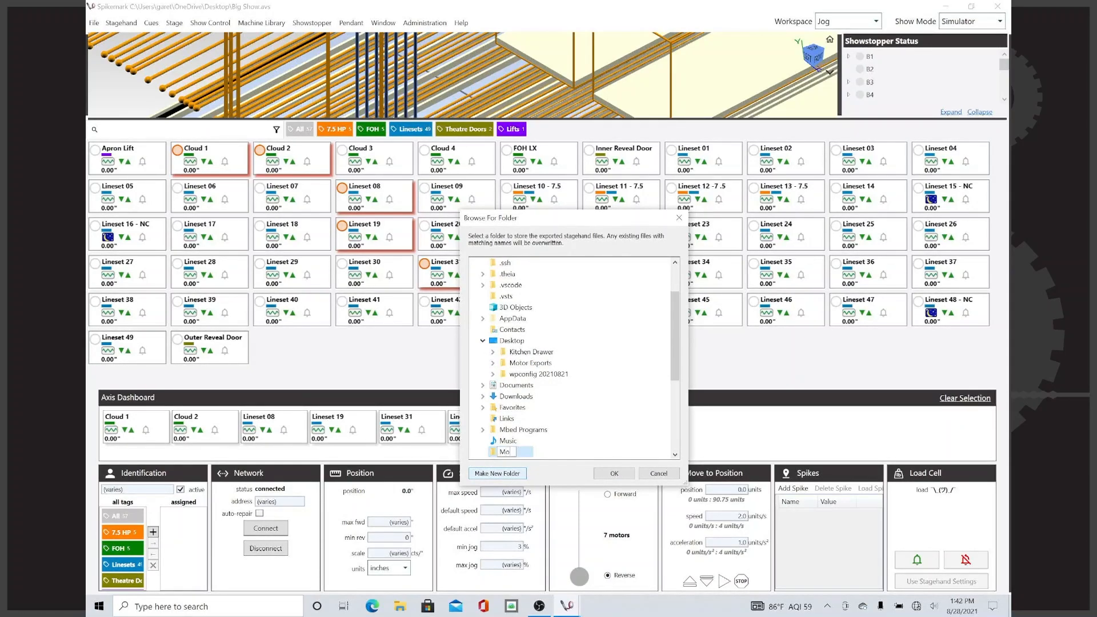
{"action": "type", "text": "re Exports"}
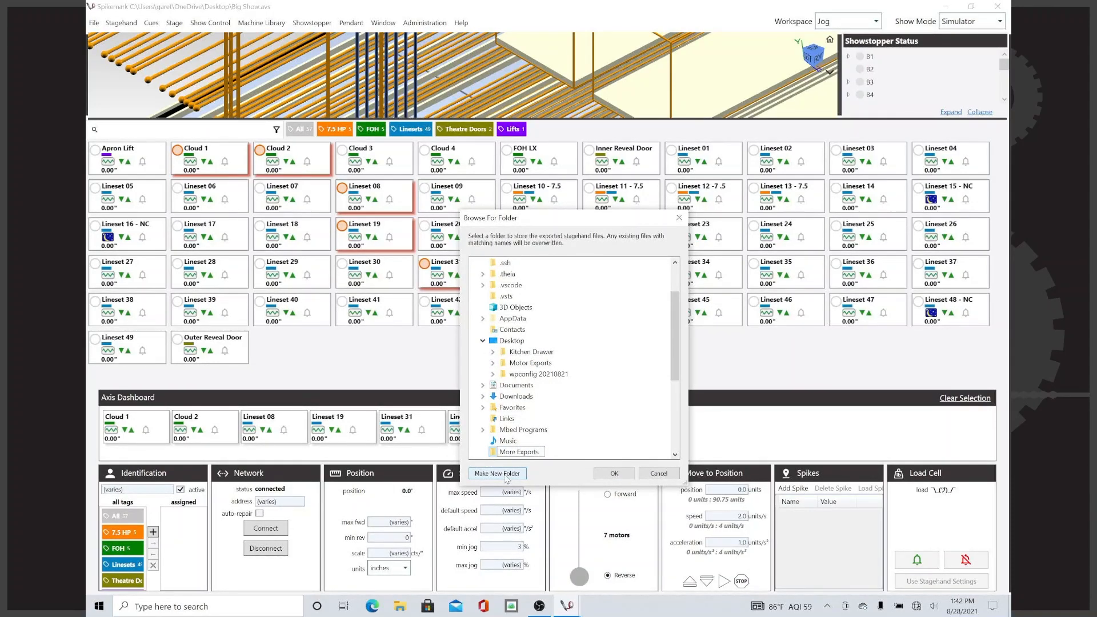
{"action": "key", "text": "Return"}
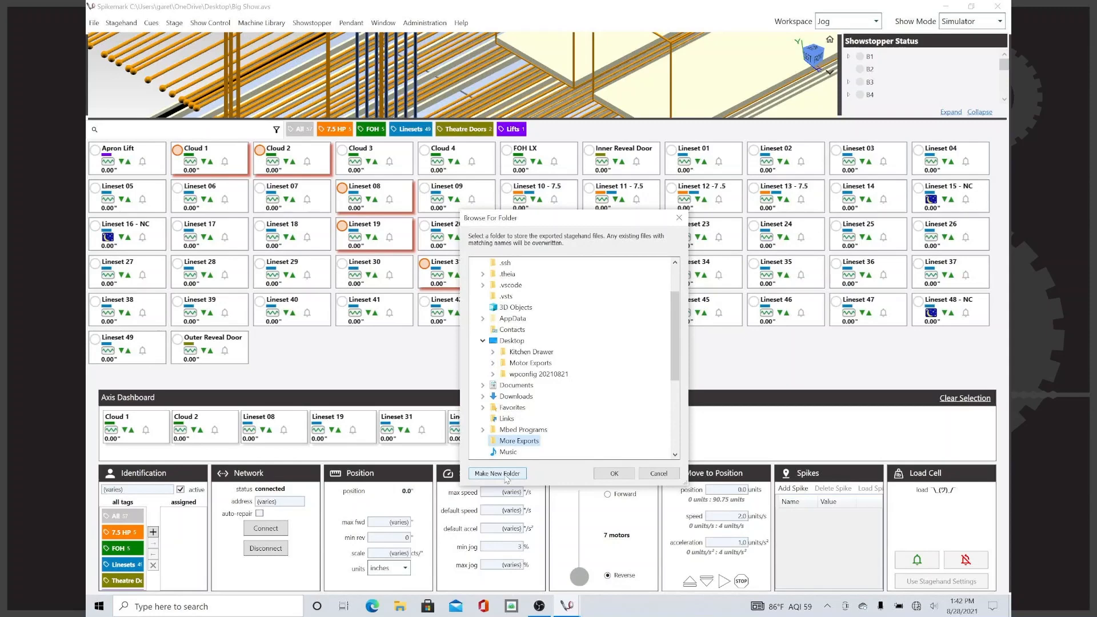
{"action": "left_click", "coordinate": [615, 474]}
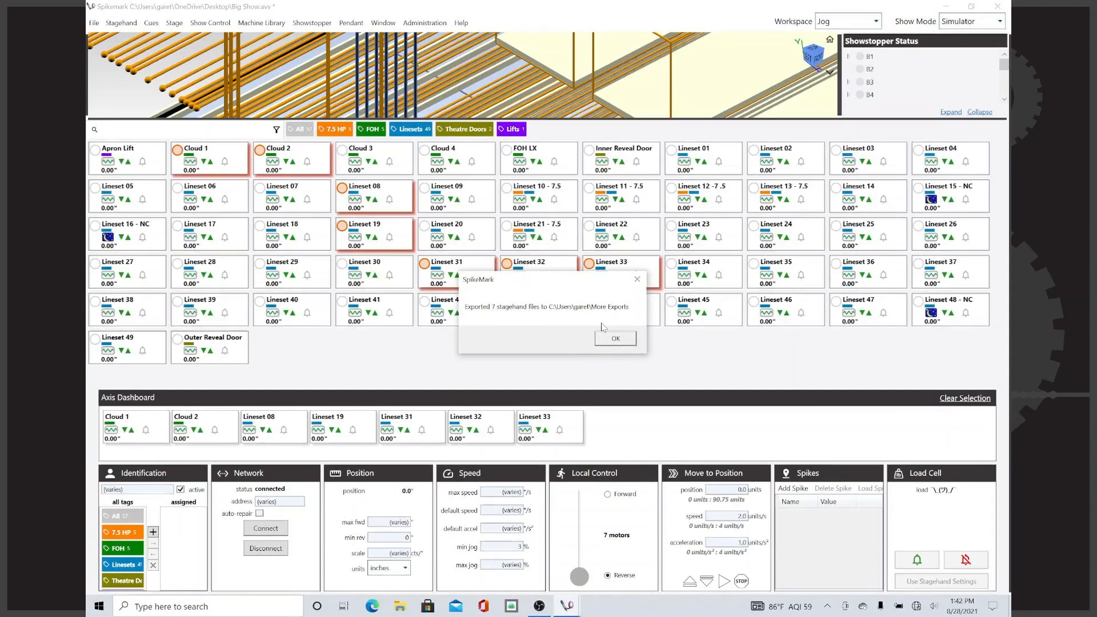
{"action": "left_click", "coordinate": [623, 339]}
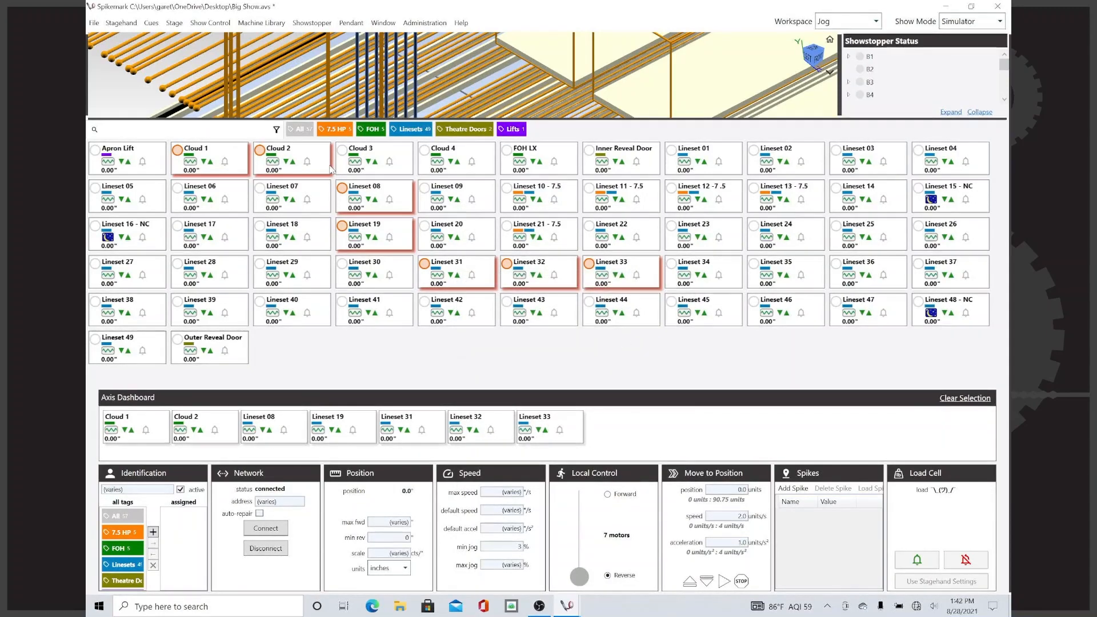
- Start a new show, discarding the unsaved changes to Big Show, and begin importing stagehands
{"action": "key", "text": "ctrl+n"}
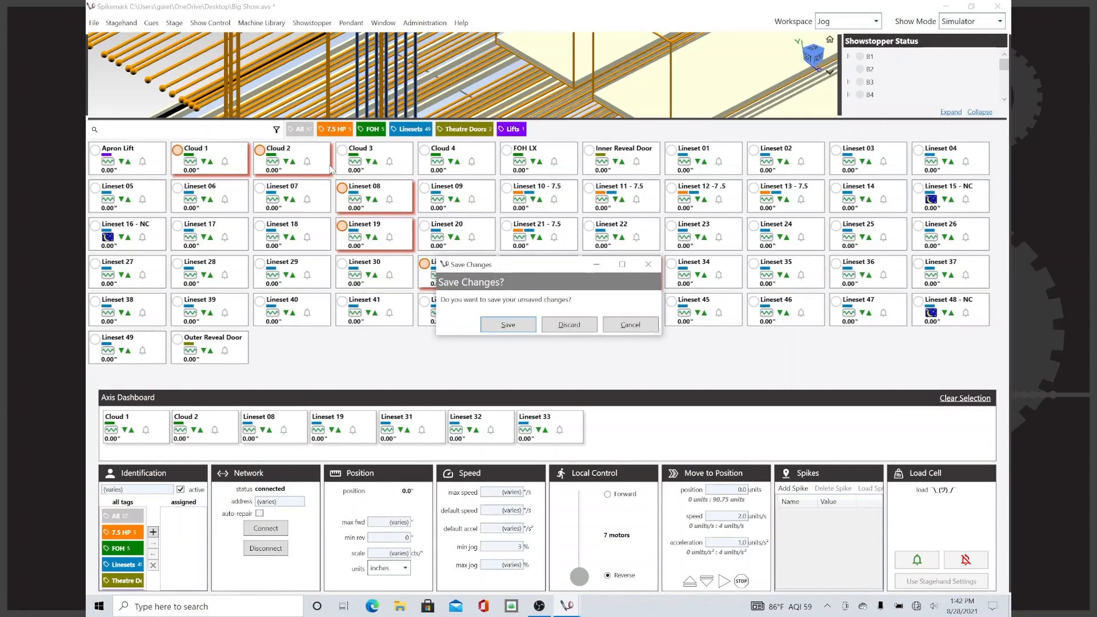
{"action": "left_click", "coordinate": [569, 324]}
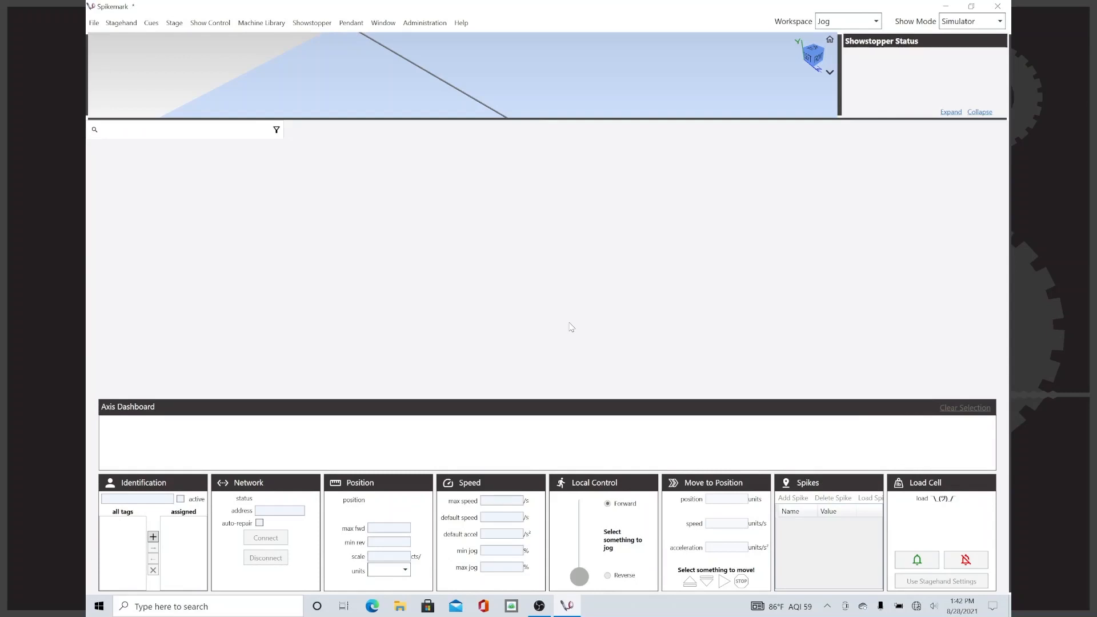
{"action": "left_click", "coordinate": [96, 23]}
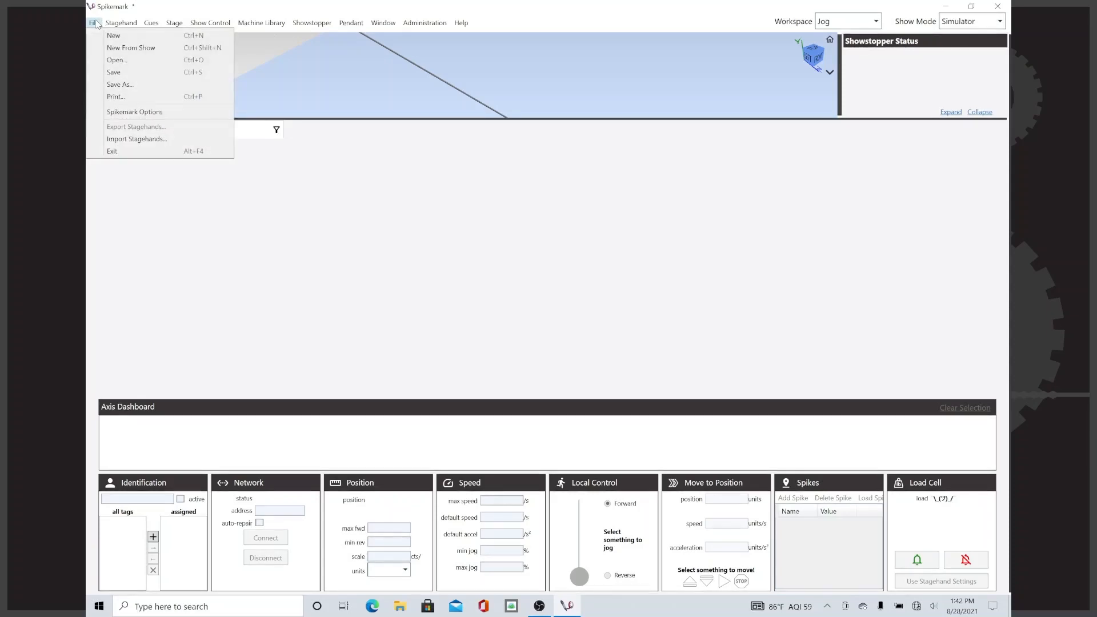
{"action": "key", "text": "ctrl+o"}
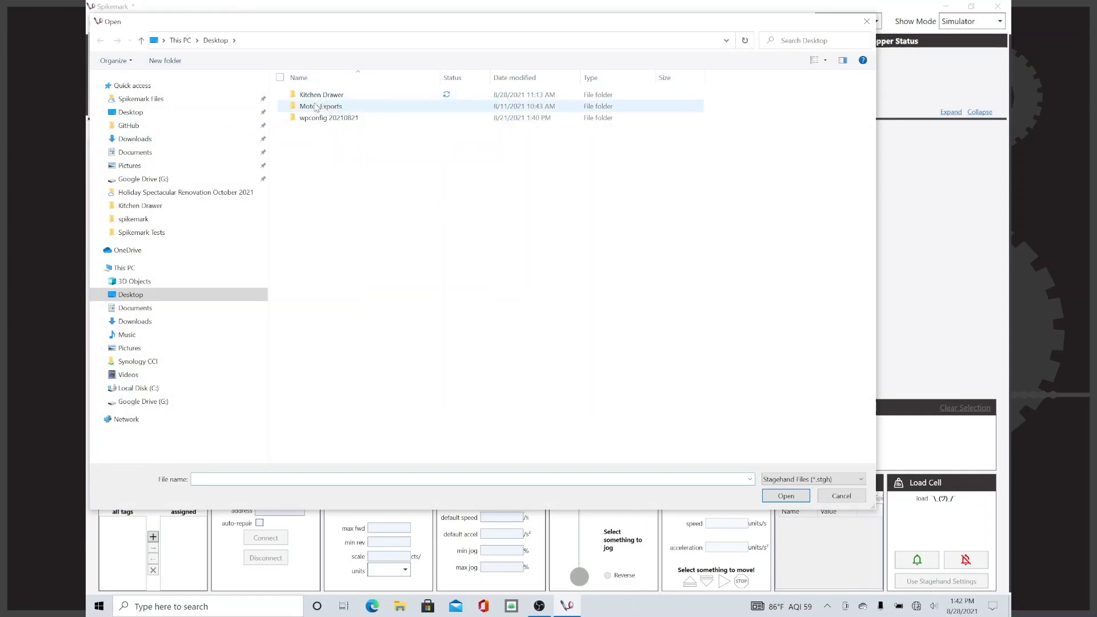
{"action": "left_click", "coordinate": [121, 271]}
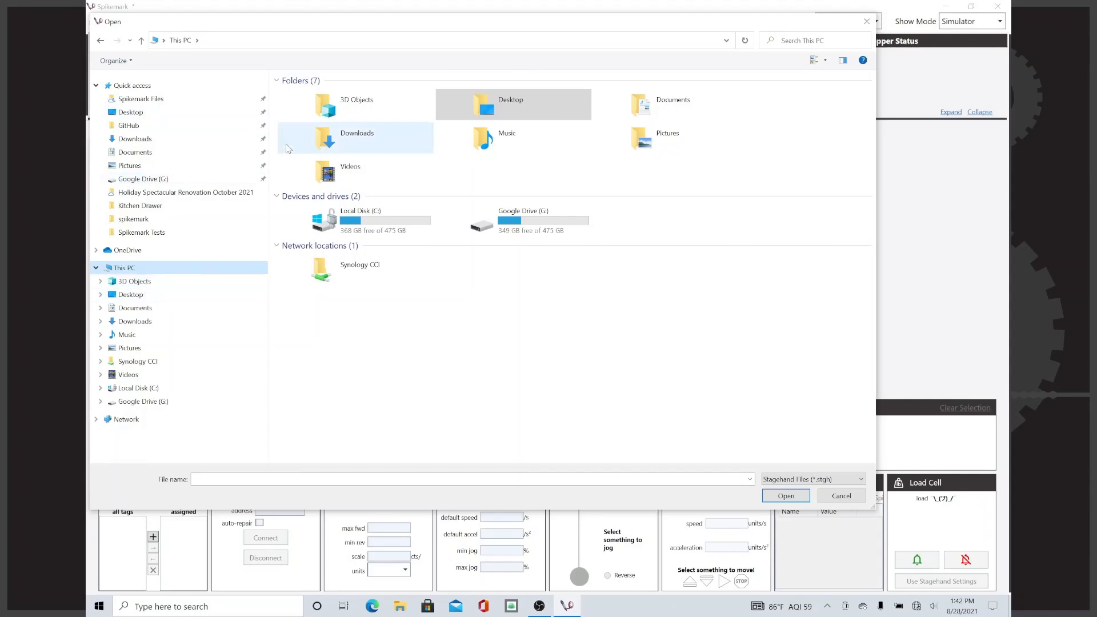
{"action": "right_click", "coordinate": [128, 296]}
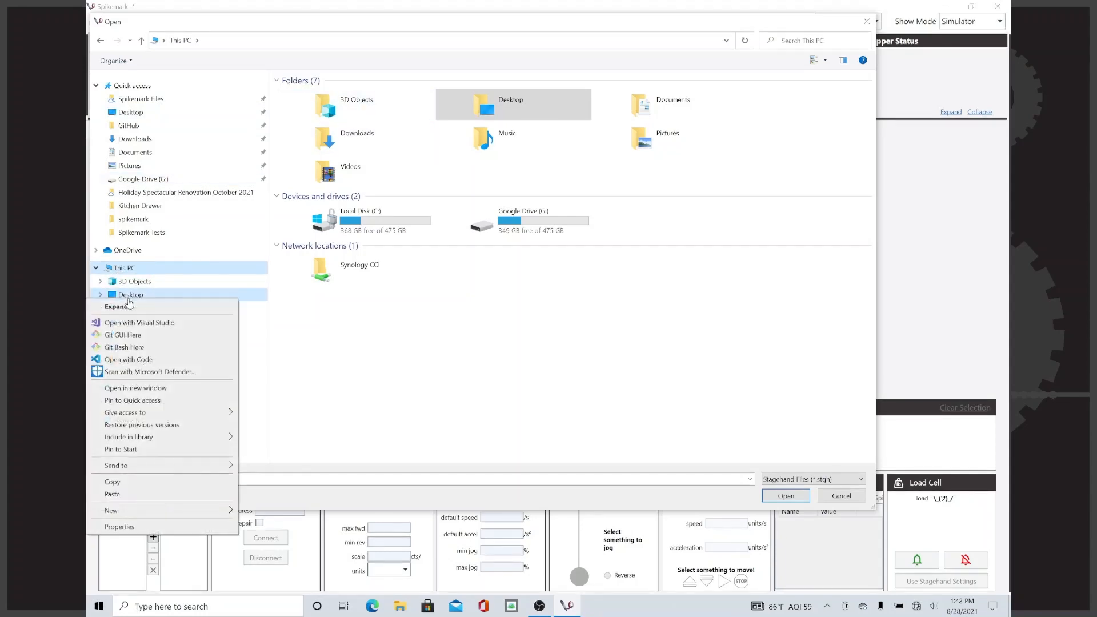
{"action": "left_click", "coordinate": [129, 304]}
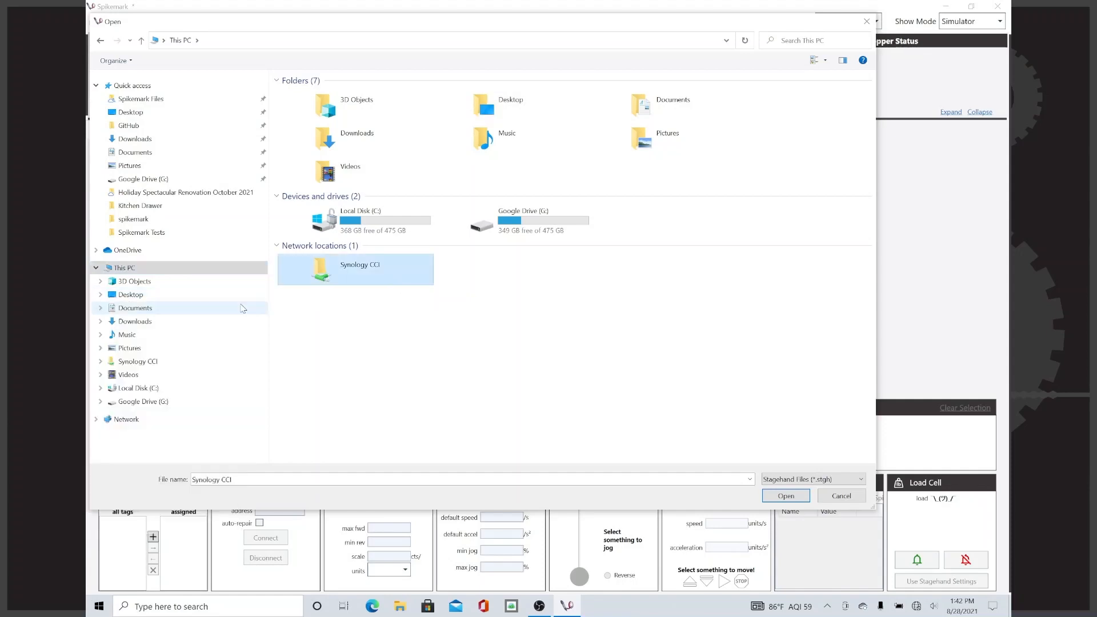
{"action": "left_click", "coordinate": [142, 296]}
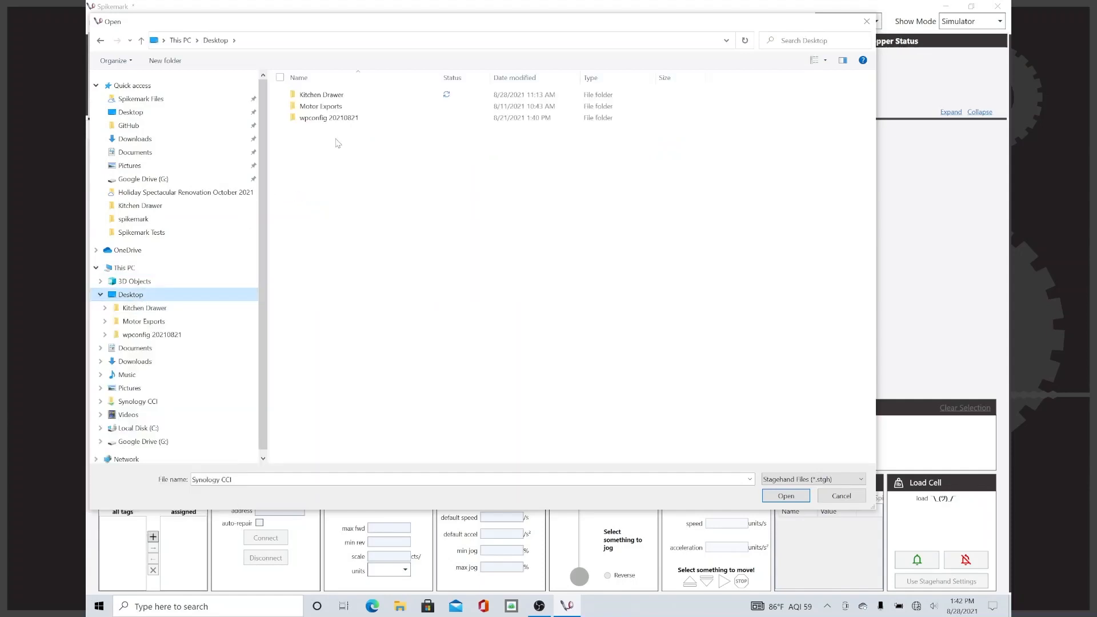
{"action": "double_click", "coordinate": [320, 107]}
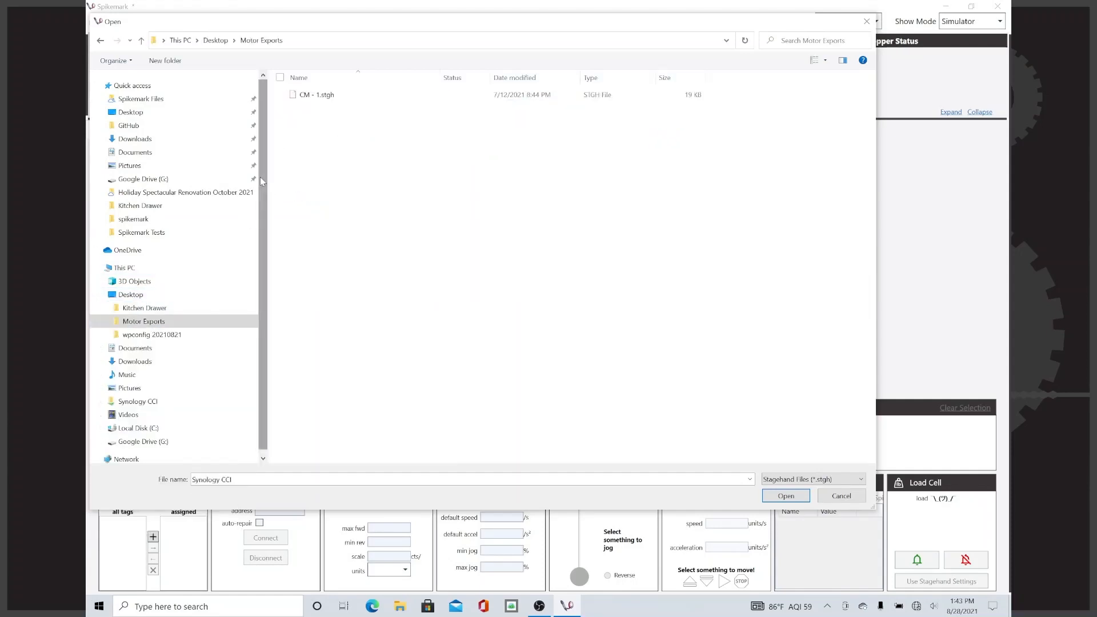
{"action": "left_click", "coordinate": [101, 294]}
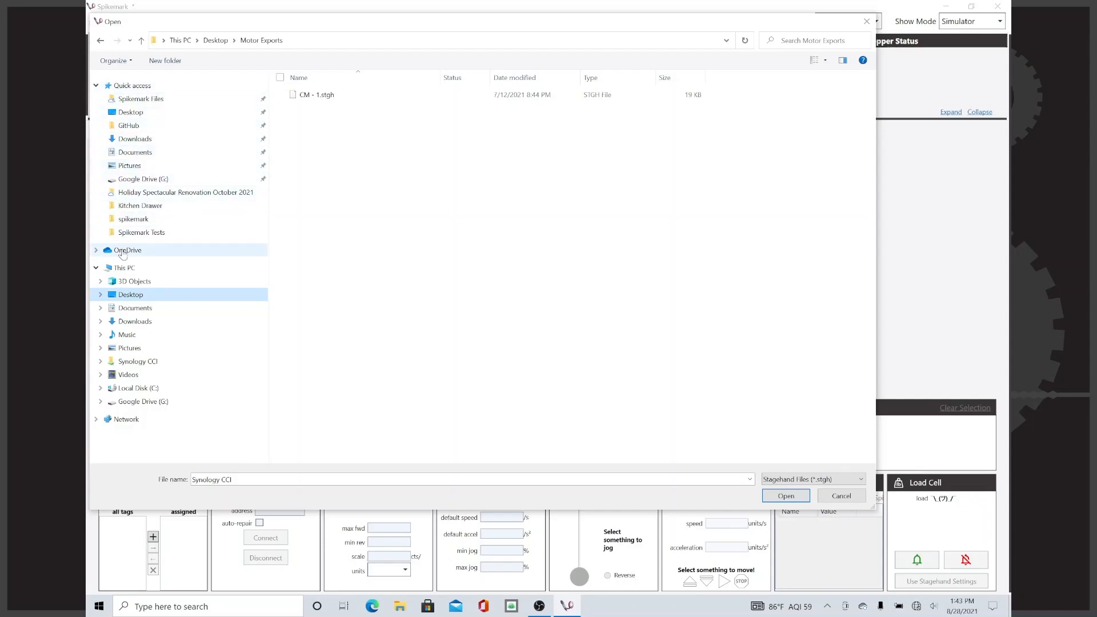
- Browse to the More Exports folder in the user's home folder on Local Disk (C:)
{"action": "left_click", "coordinate": [102, 391]}
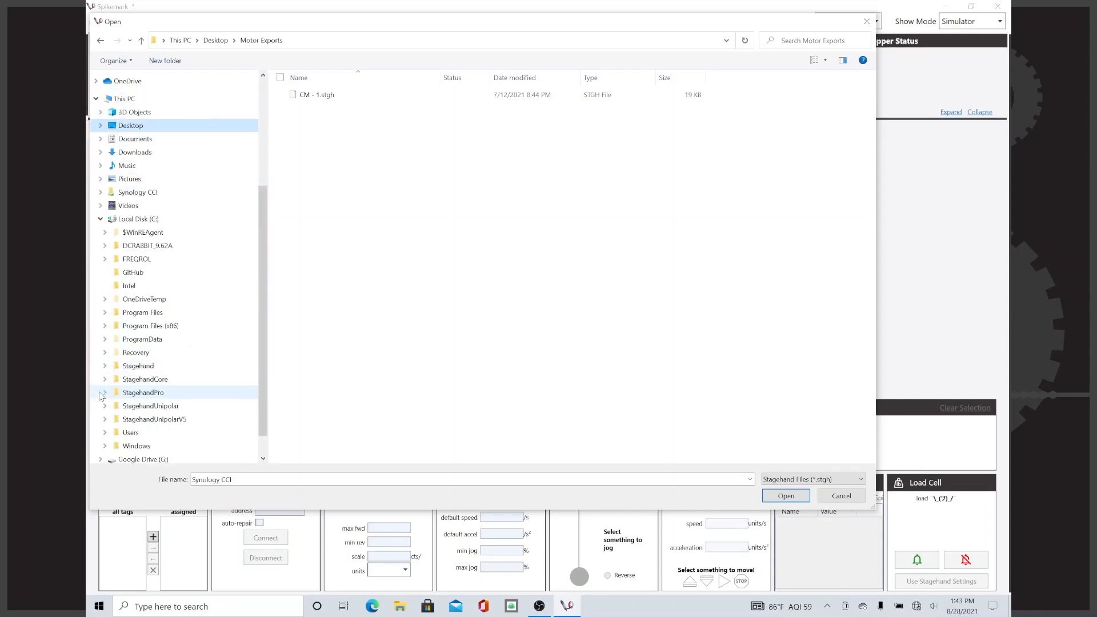
{"action": "left_click", "coordinate": [131, 434]}
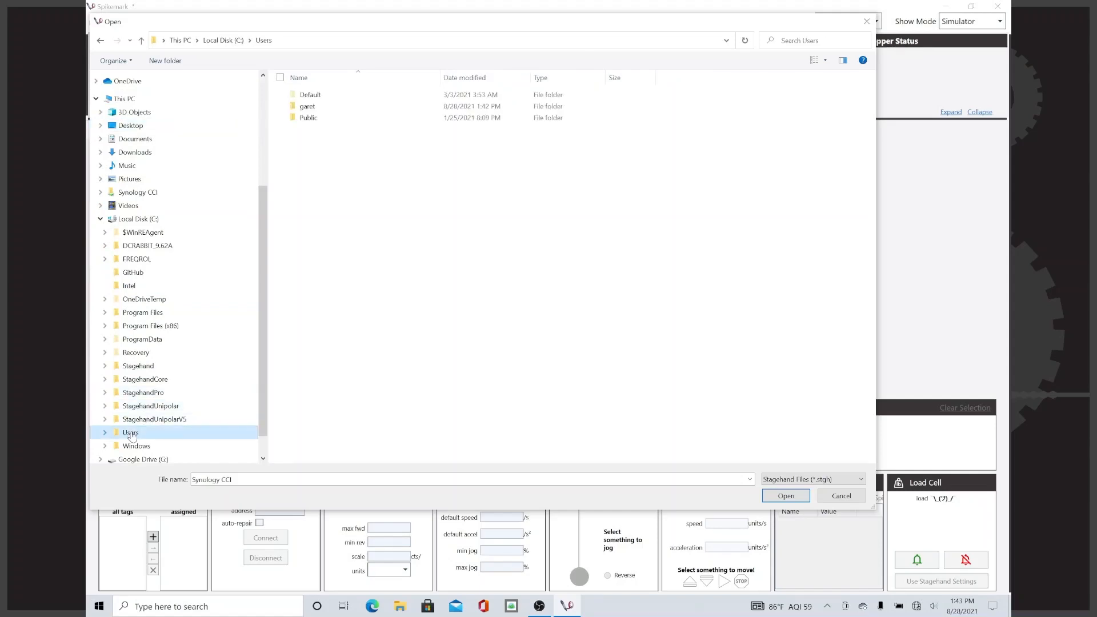
{"action": "double_click", "coordinate": [308, 107]}
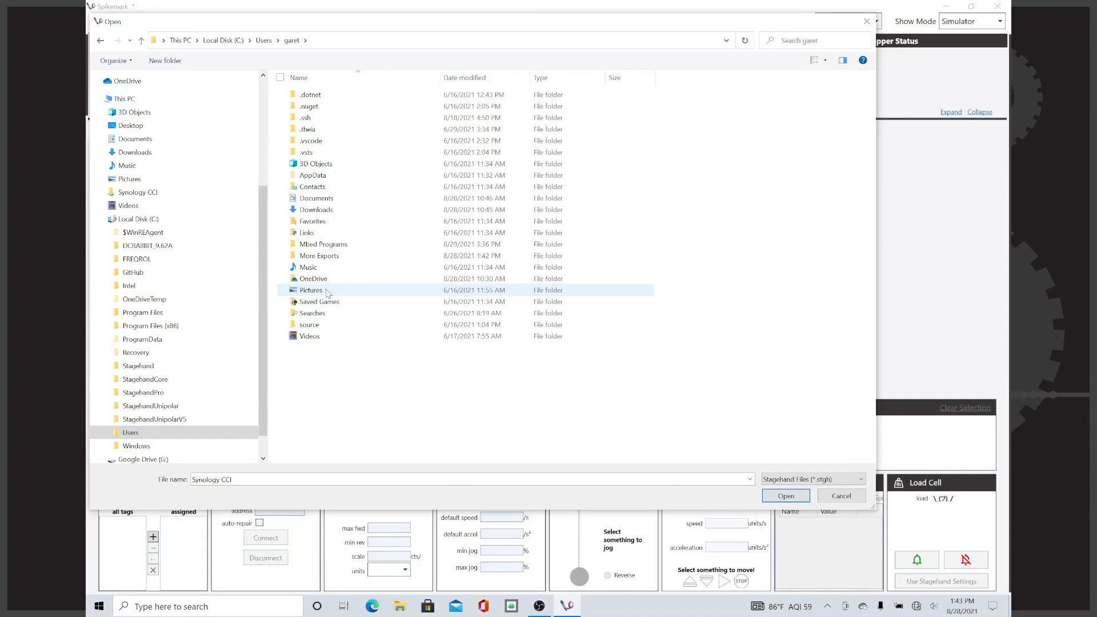
{"action": "double_click", "coordinate": [320, 256]}
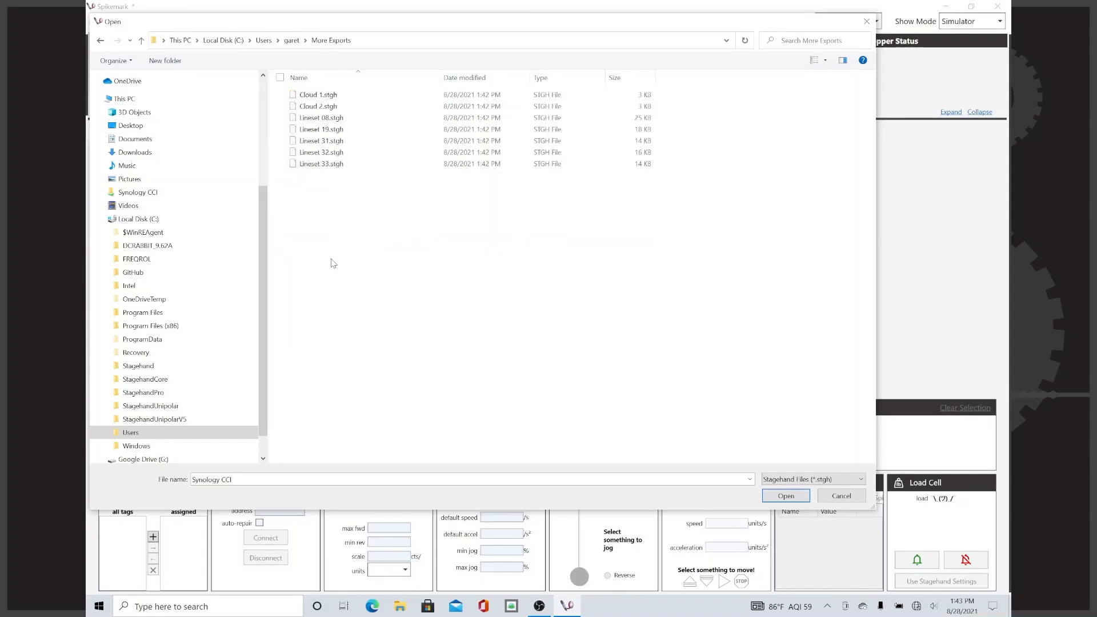
- Import the stagehand files Cloud 1.stgh, Lineset 31.stgh and Lineset 32.stgh, and enlarge the 3D view
{"action": "left_click", "coordinate": [319, 96]}
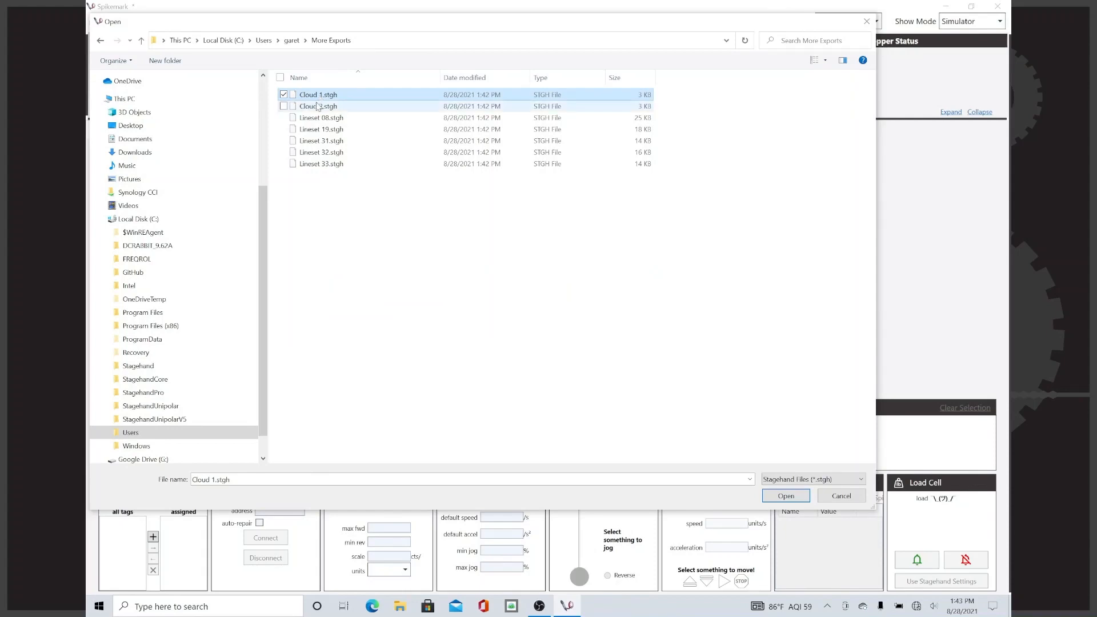
{"action": "left_click", "coordinate": [319, 107], "text": "ctrl"}
{"action": "left_click", "coordinate": [313, 153], "text": "ctrl"}
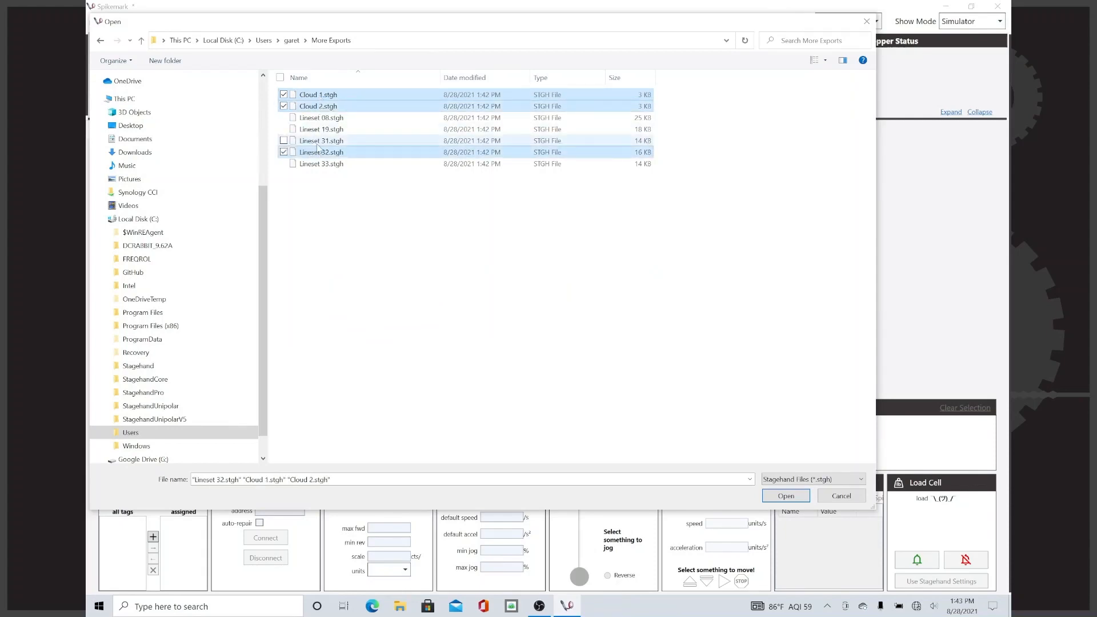
{"action": "left_click", "coordinate": [317, 143], "text": "ctrl"}
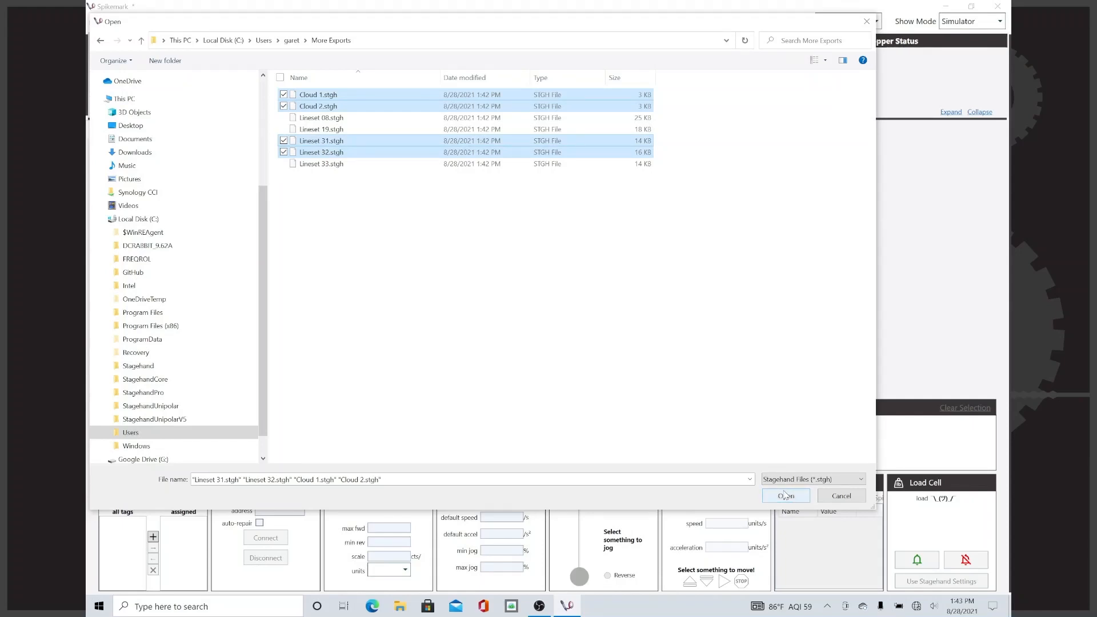
{"action": "left_click", "coordinate": [309, 108], "text": "ctrl"}
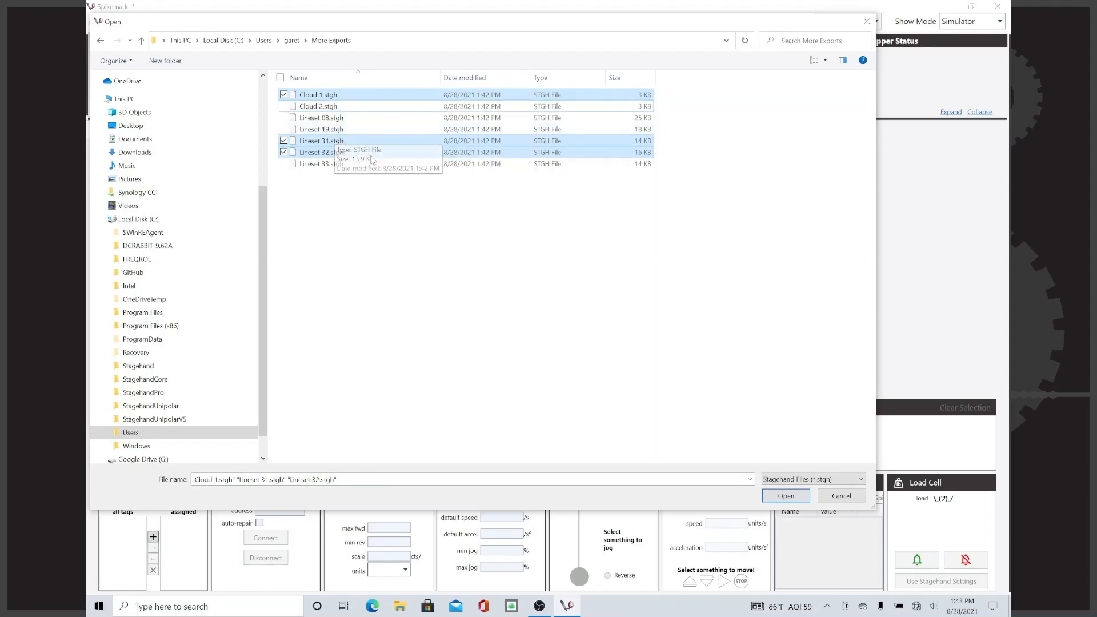
{"action": "left_click", "coordinate": [778, 499]}
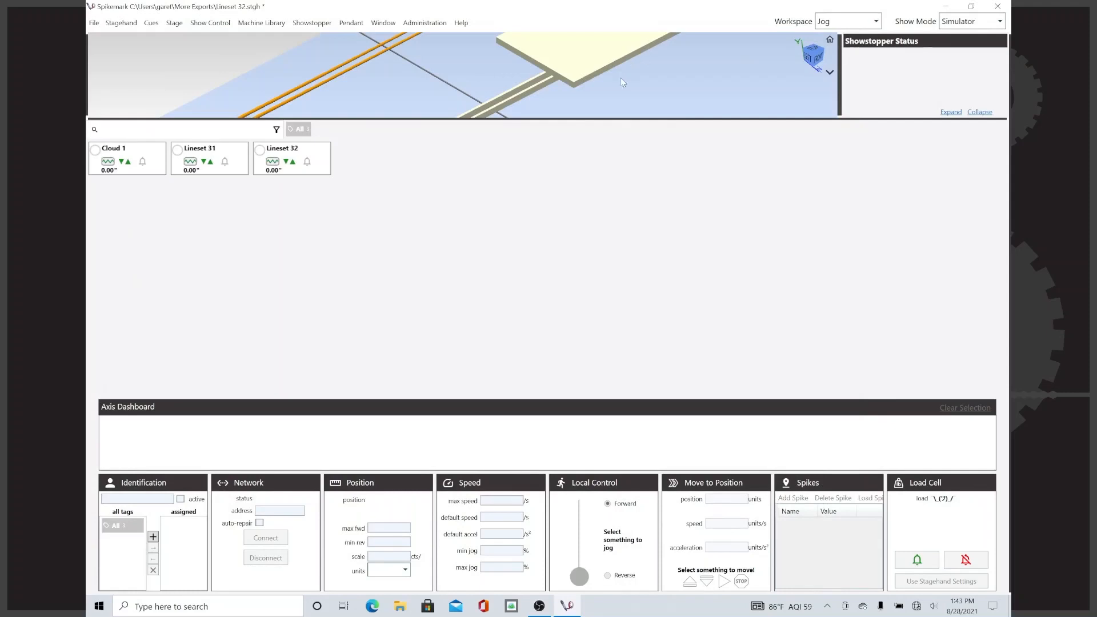
{"action": "left_click_drag", "start_coordinate": [604, 119], "coordinate": [611, 241]}
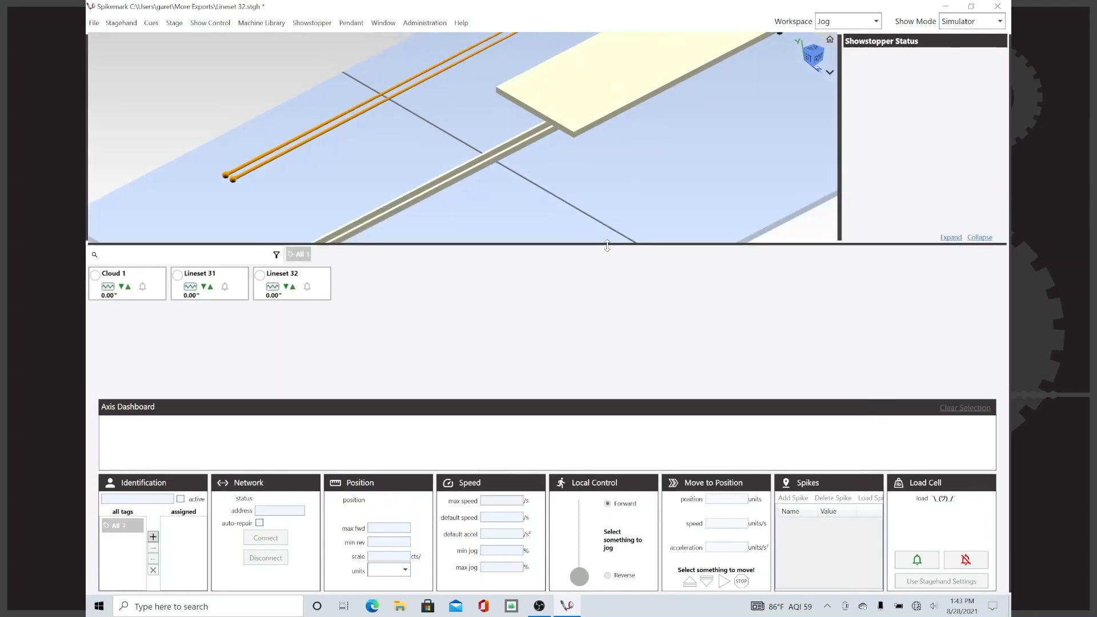
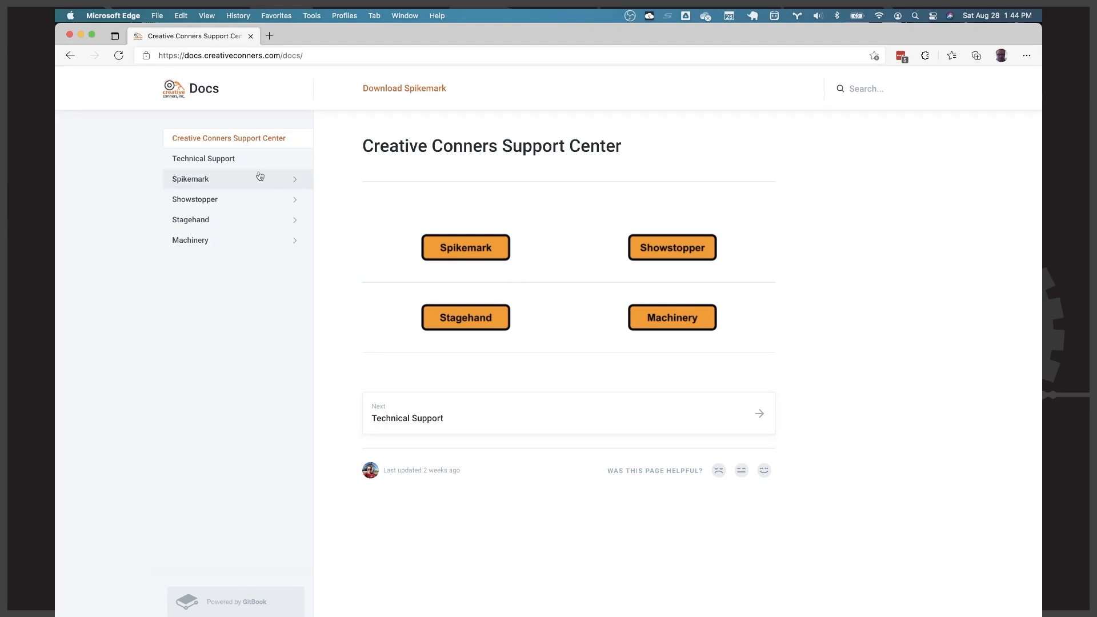
- In Microsoft Edge, open the Spikemark Quick Start Tutorial in the Creative Conners docs and go through to 1.2 Add Motors from the Machine Library
{"action": "left_click", "coordinate": [231, 181]}
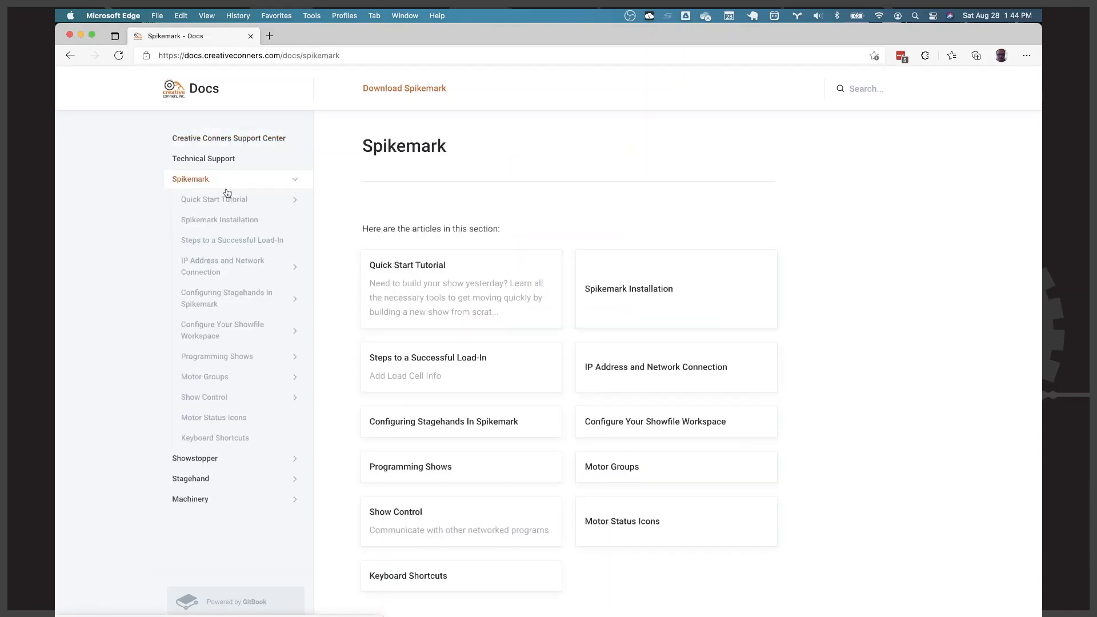
{"action": "left_click", "coordinate": [226, 200]}
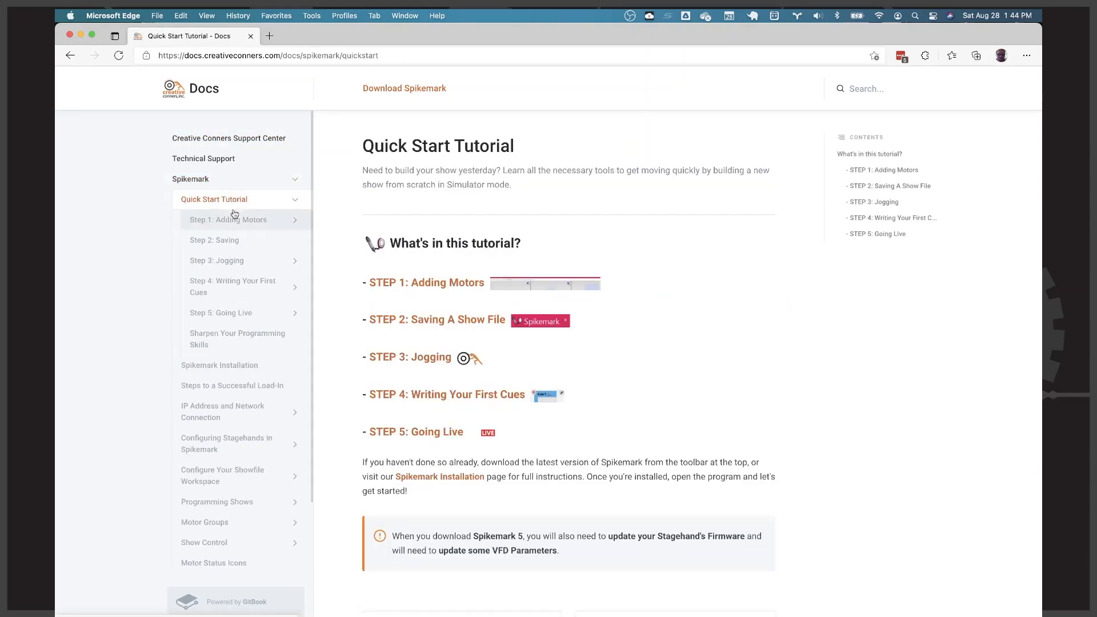
{"action": "left_click", "coordinate": [258, 222]}
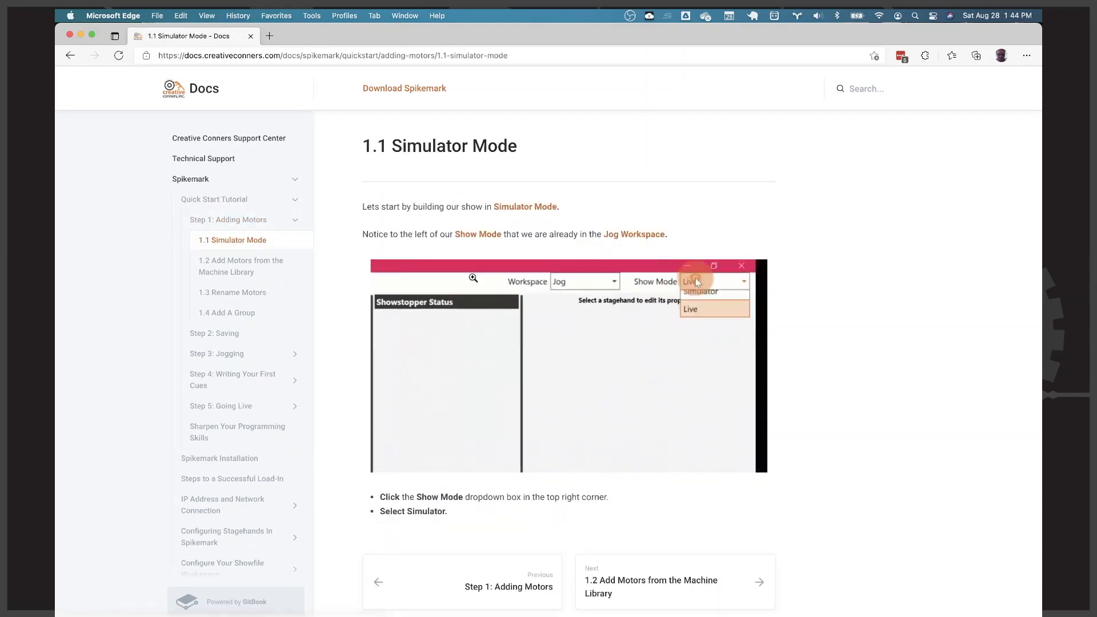
{"action": "left_click", "coordinate": [732, 582]}
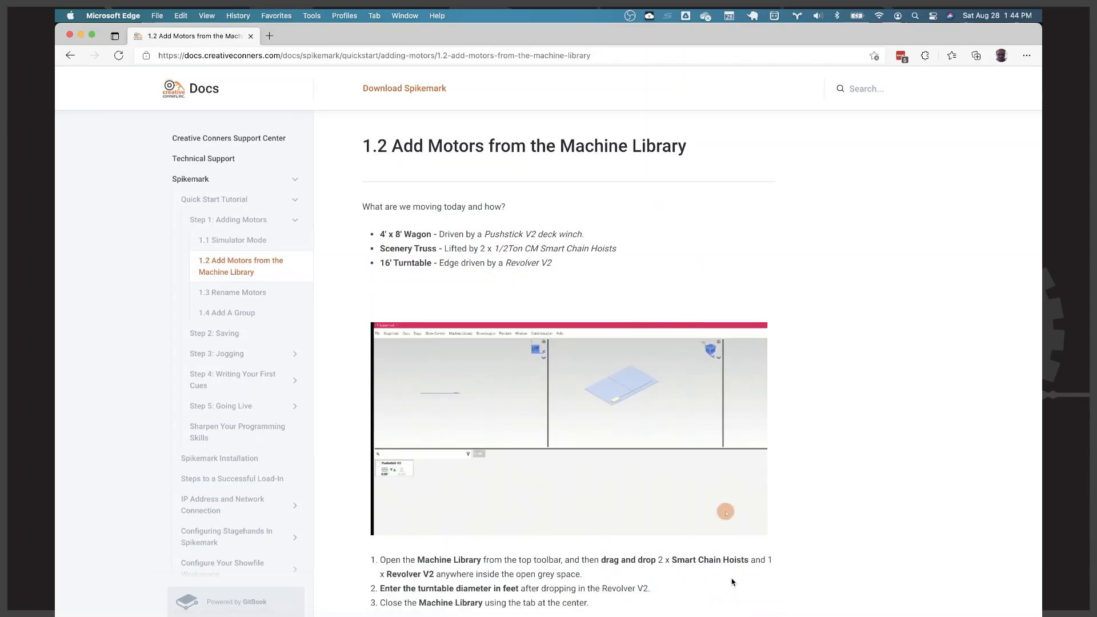
{"action": "scroll", "coordinate": [715, 571], "scroll_direction": "down", "scroll_amount": 3}
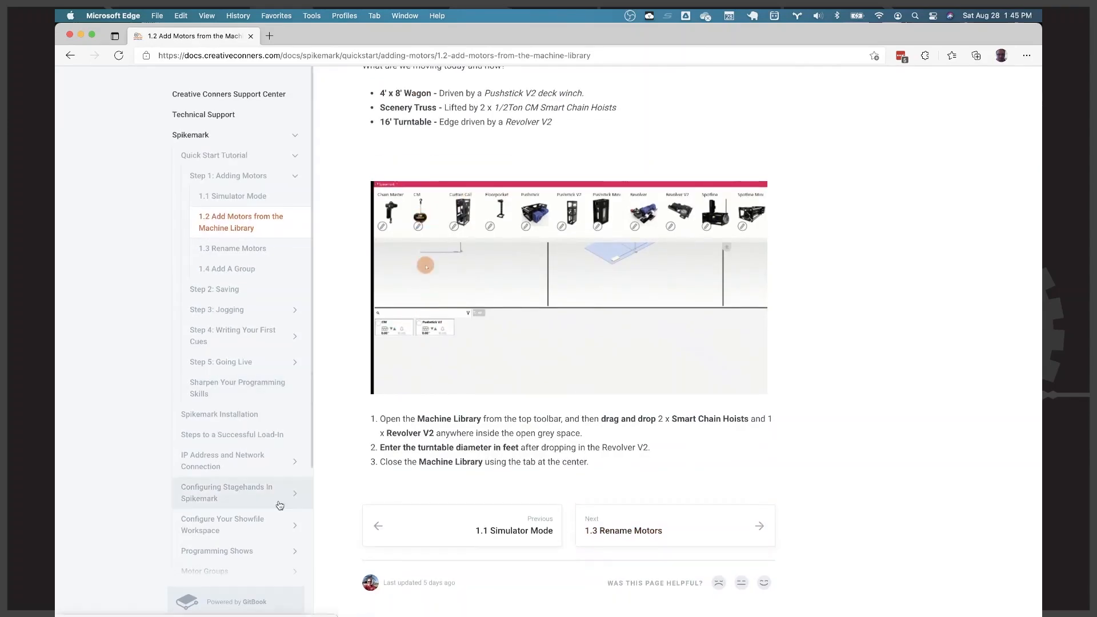
- Open the OSC input trigger article in the Open Sound Control section of Show Control and read its configuration options
{"action": "scroll", "coordinate": [246, 532], "scroll_direction": "down", "scroll_amount": 2}
{"action": "scroll", "coordinate": [247, 531], "scroll_direction": "down", "scroll_amount": 1}
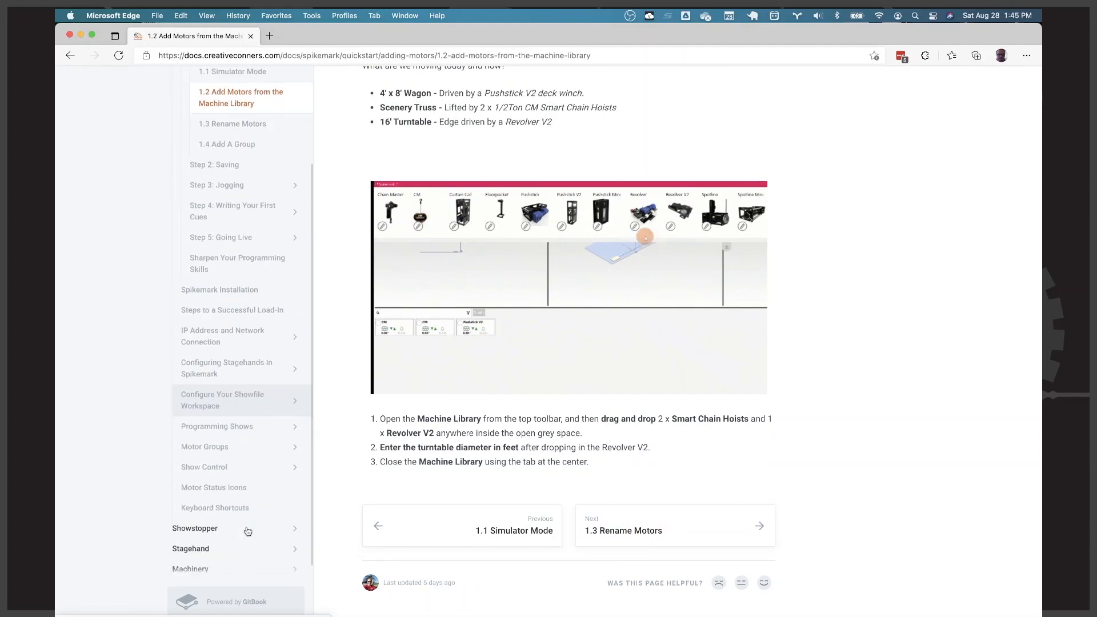
{"action": "left_click", "coordinate": [222, 471]}
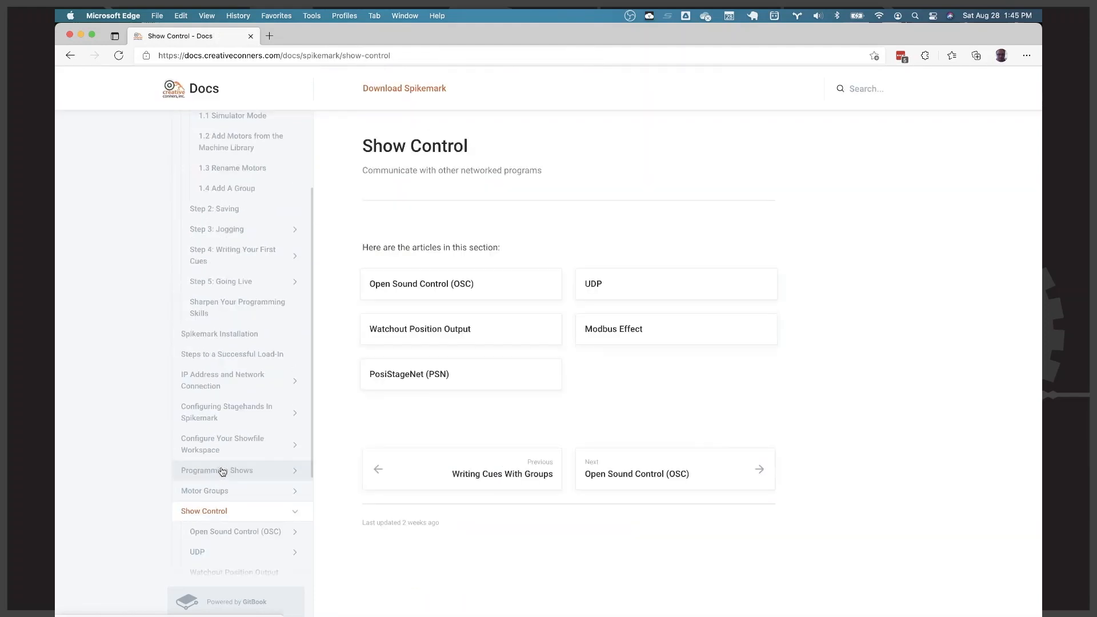
{"action": "left_click", "coordinate": [249, 535]}
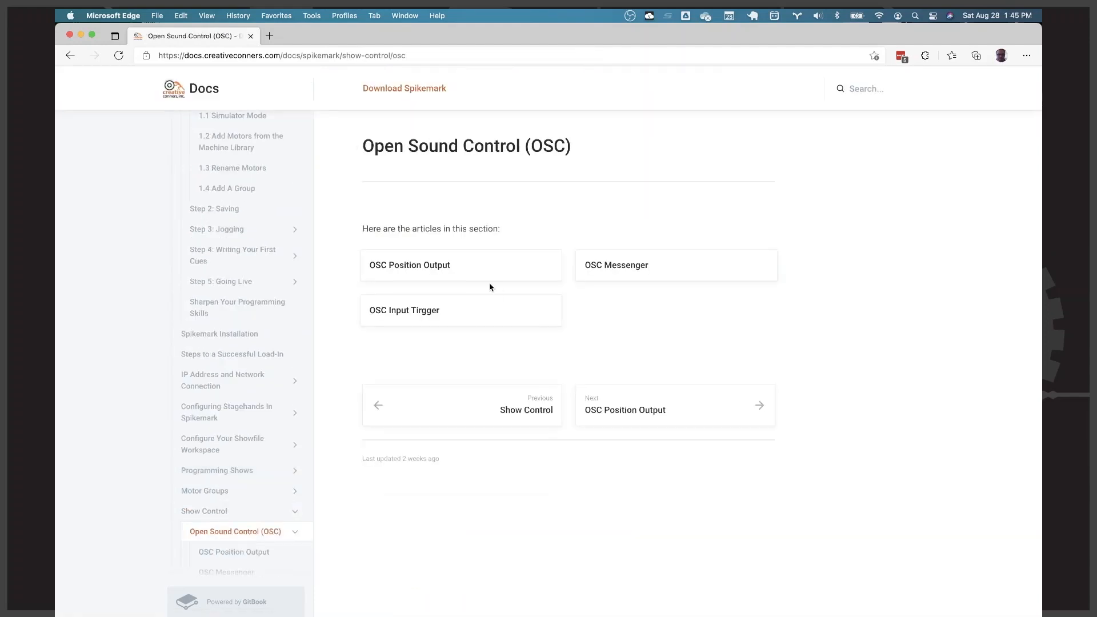
{"action": "left_click", "coordinate": [475, 321]}
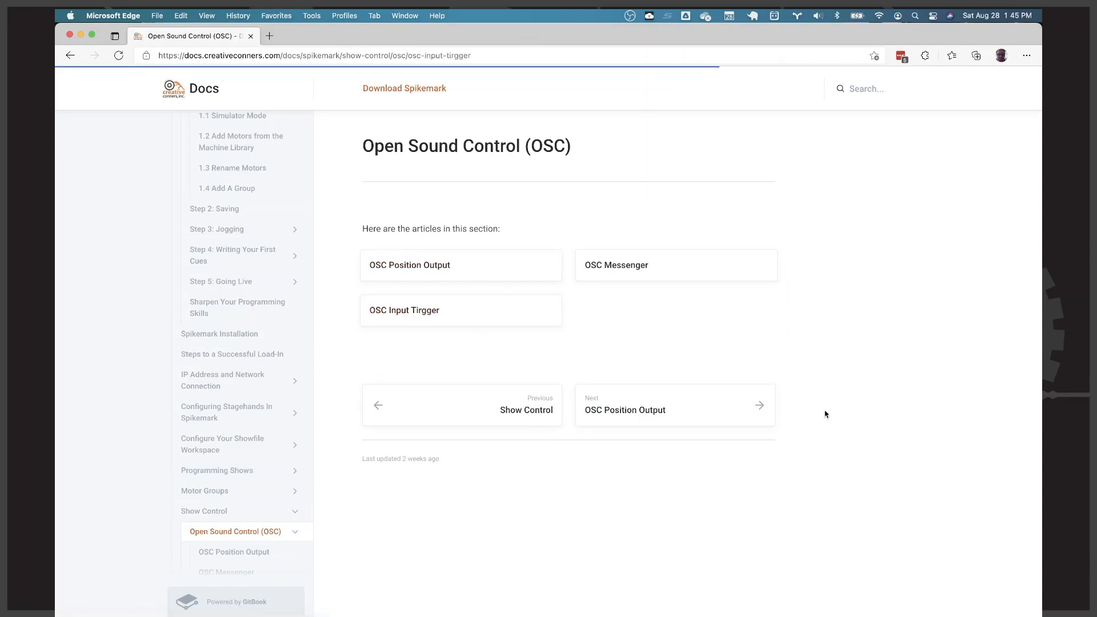
{"action": "scroll", "coordinate": [824, 414], "scroll_direction": "down", "scroll_amount": 3}
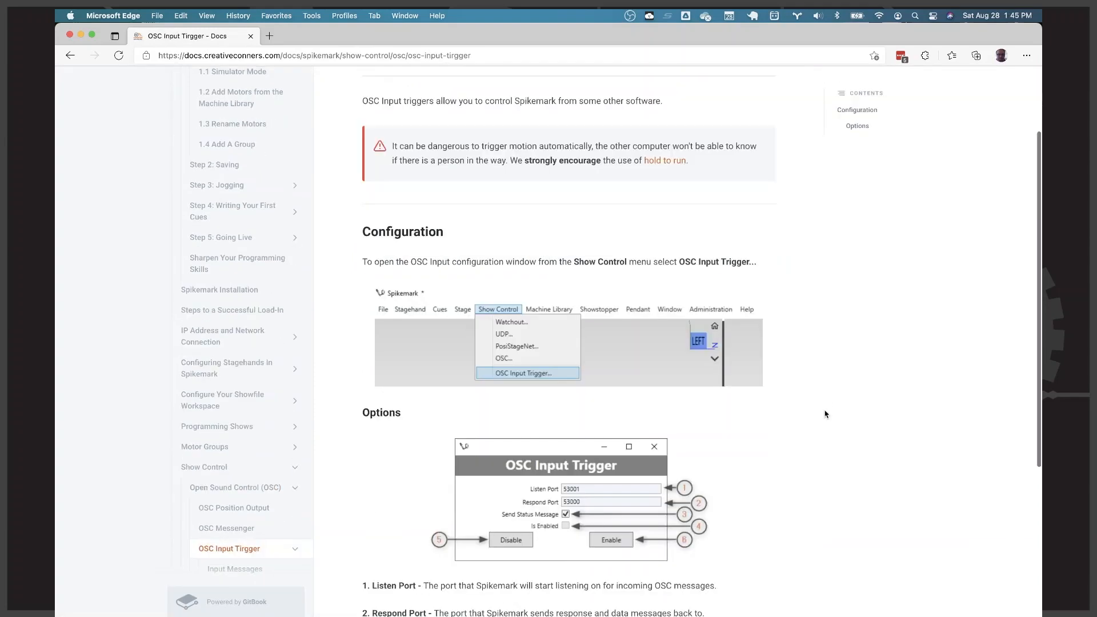
{"action": "scroll", "coordinate": [825, 414], "scroll_direction": "down", "scroll_amount": 7}
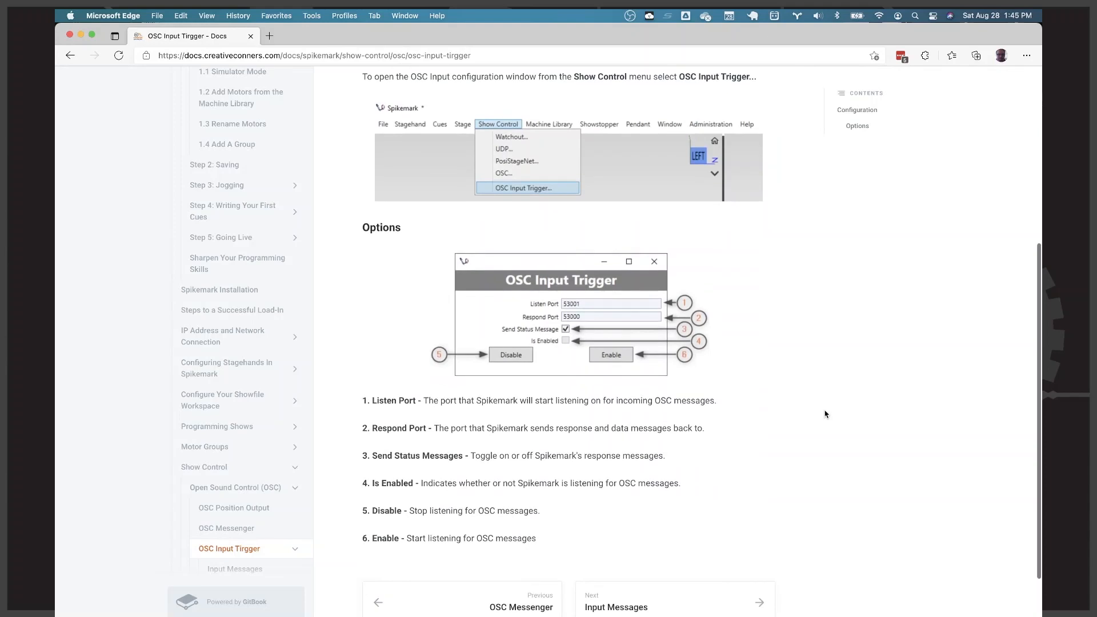
- Read the Input Messages article and continue to the Cue Commands article
{"action": "left_click", "coordinate": [719, 535]}
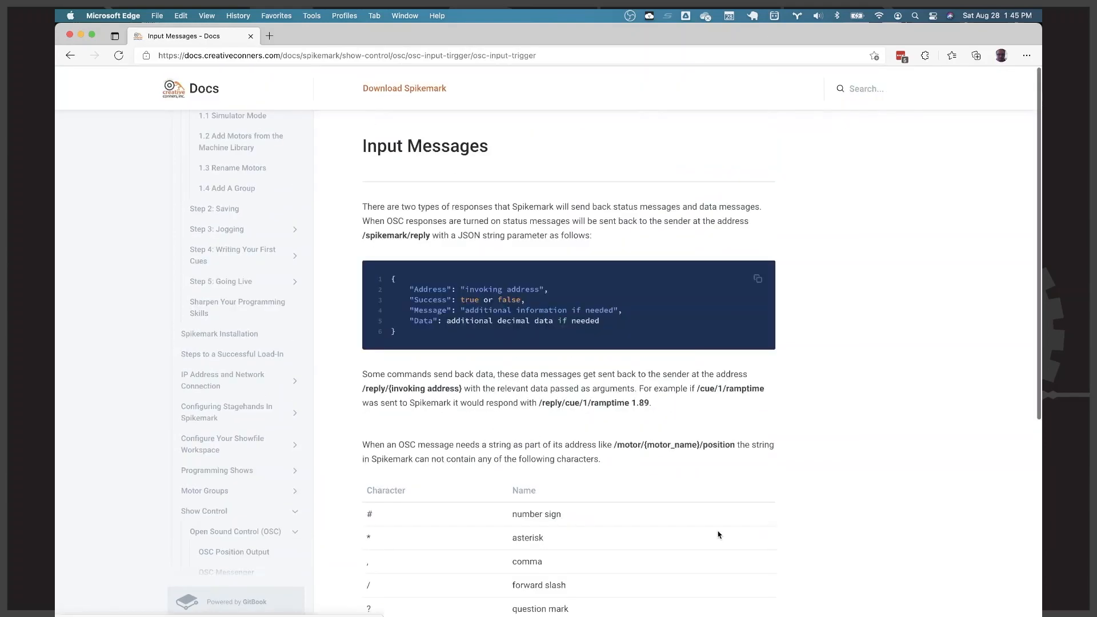
{"action": "scroll", "coordinate": [869, 445], "scroll_direction": "down", "scroll_amount": 5}
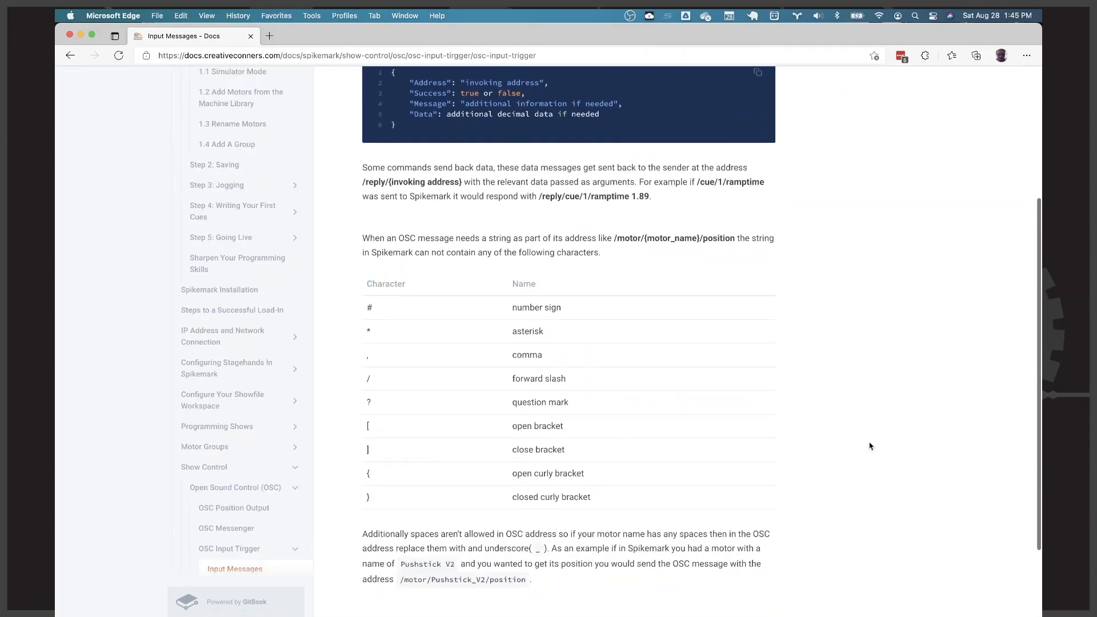
{"action": "scroll", "coordinate": [869, 445], "scroll_direction": "down", "scroll_amount": 3}
{"action": "left_click", "coordinate": [739, 533]}
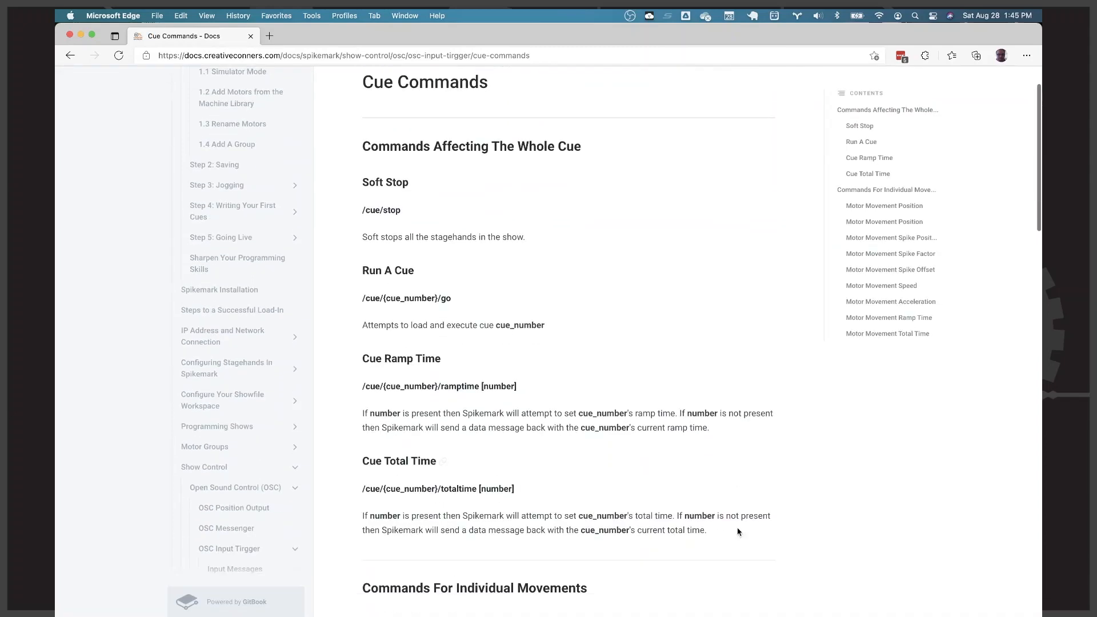
- Read the rest of the Cue Commands article and continue through the Motor Commands article
{"action": "scroll", "coordinate": [738, 532], "scroll_direction": "down", "scroll_amount": 15}
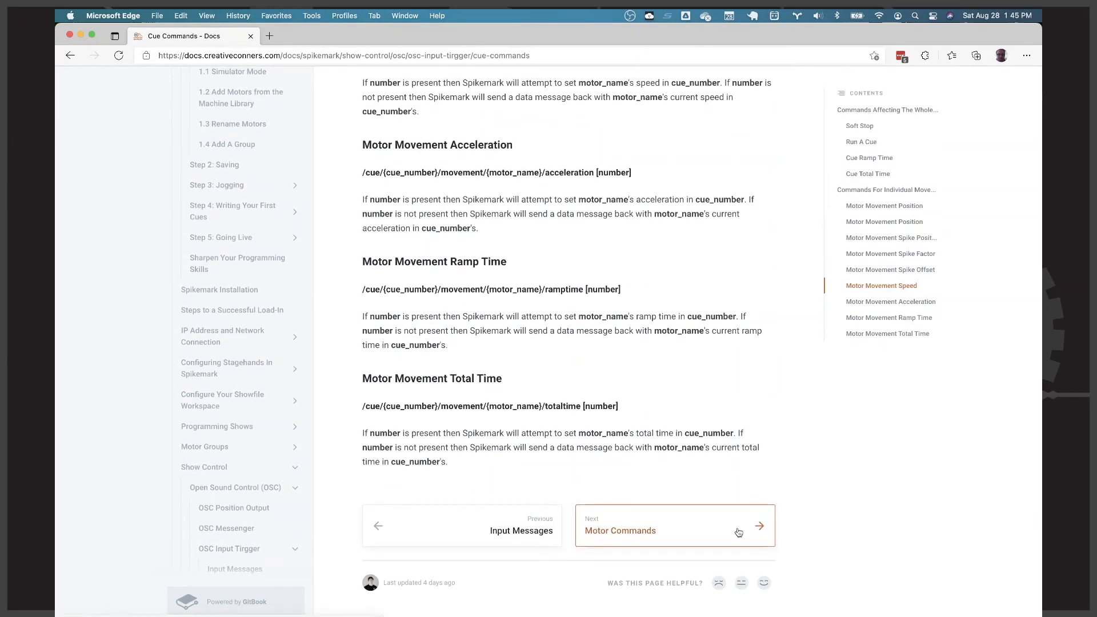
{"action": "left_click", "coordinate": [739, 532]}
{"action": "scroll", "coordinate": [739, 532], "scroll_direction": "down", "scroll_amount": 10}
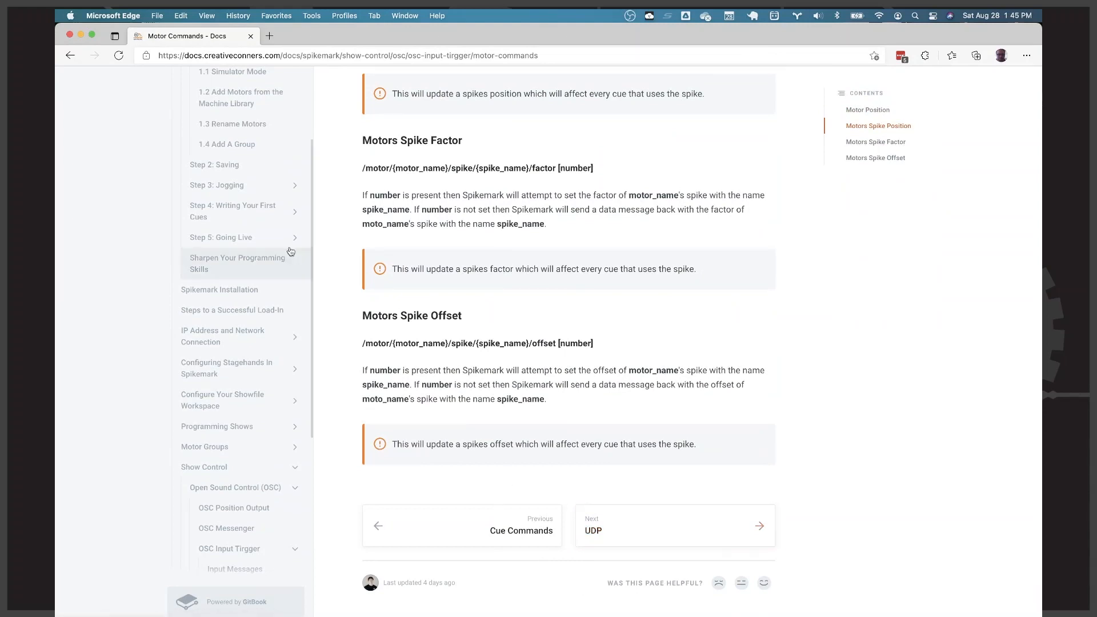
- Return to 1.1 Simulator Mode in the Quick Start Tutorial and page forward to 1.3 Rename Motors
{"action": "scroll", "coordinate": [291, 252], "scroll_direction": "up", "scroll_amount": 3}
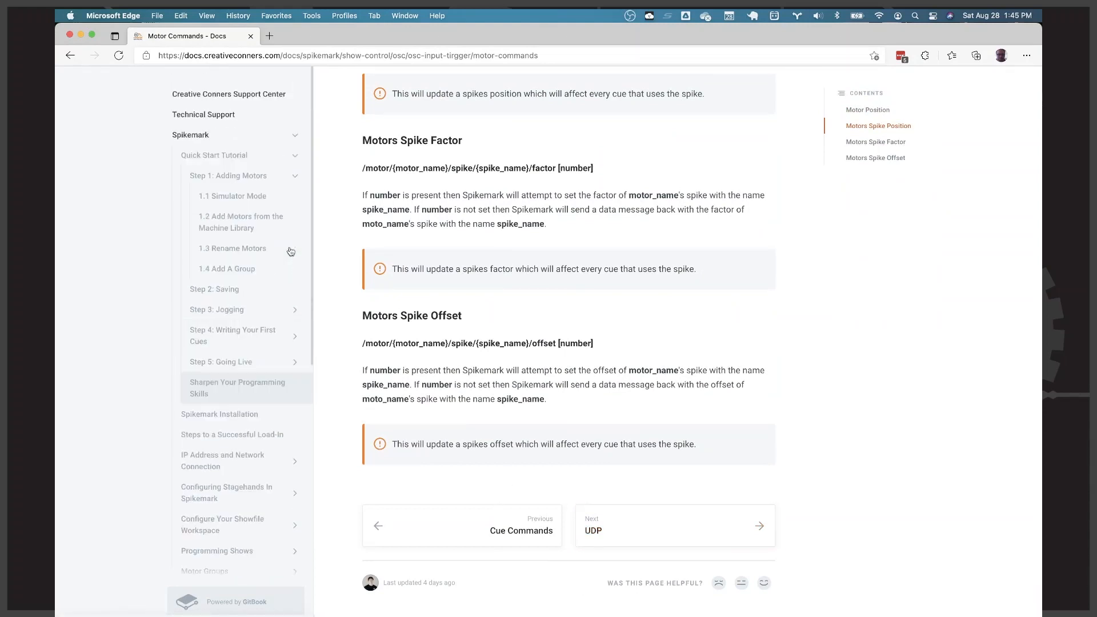
{"action": "left_click", "coordinate": [246, 197]}
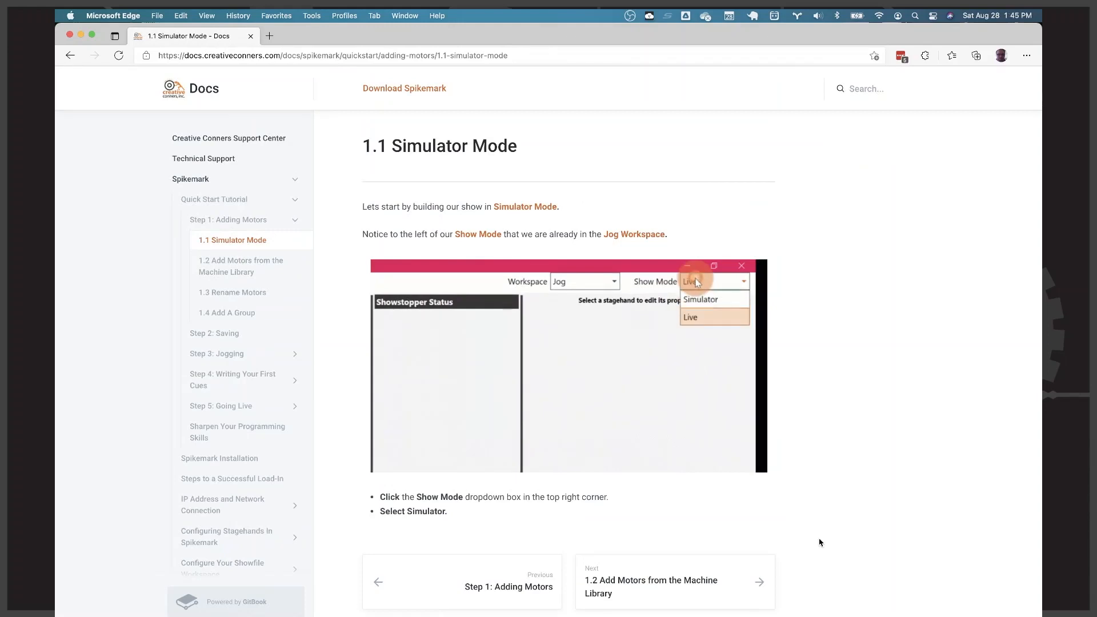
{"action": "left_click", "coordinate": [754, 588]}
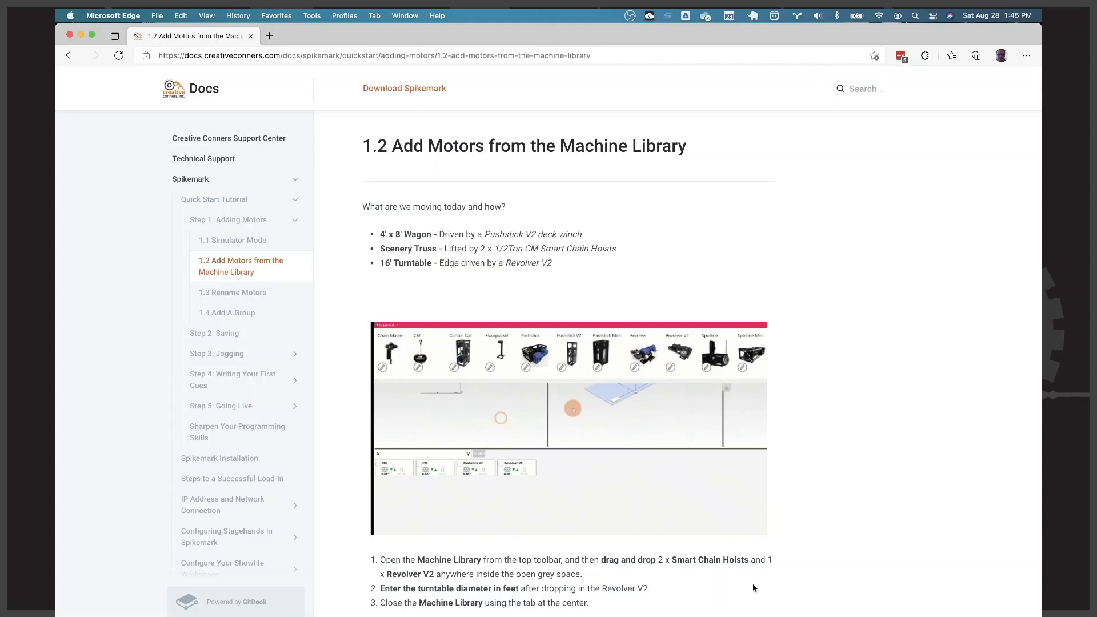
{"action": "scroll", "coordinate": [753, 584], "scroll_direction": "down", "scroll_amount": 3}
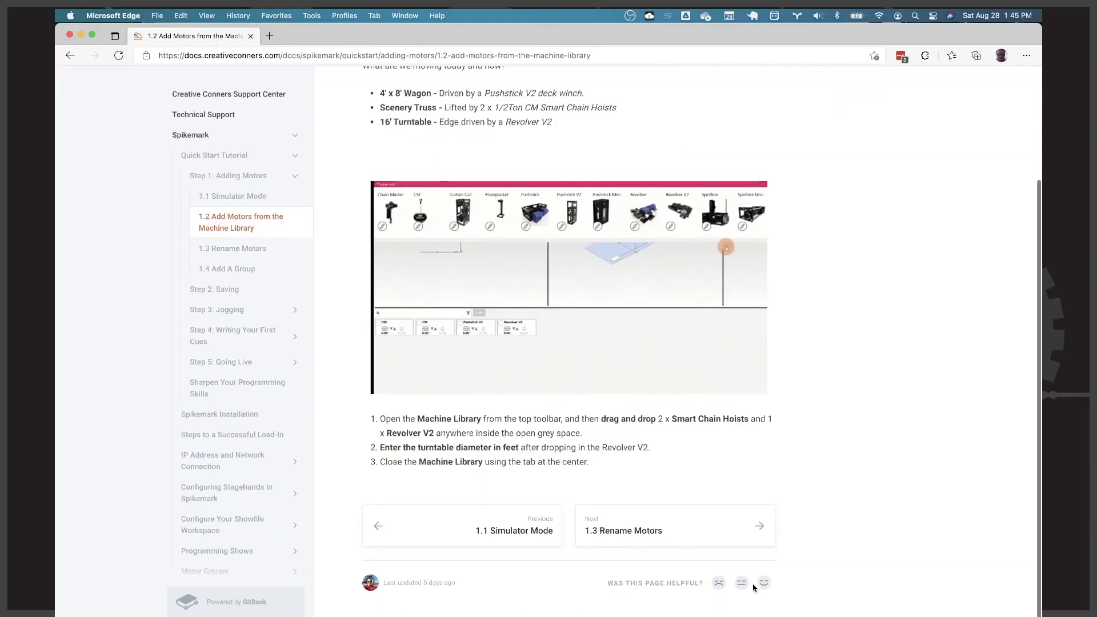
{"action": "left_click", "coordinate": [737, 529]}
- Search the documentation for "spike" and read the Spikes article
{"action": "left_click", "coordinate": [857, 93]}
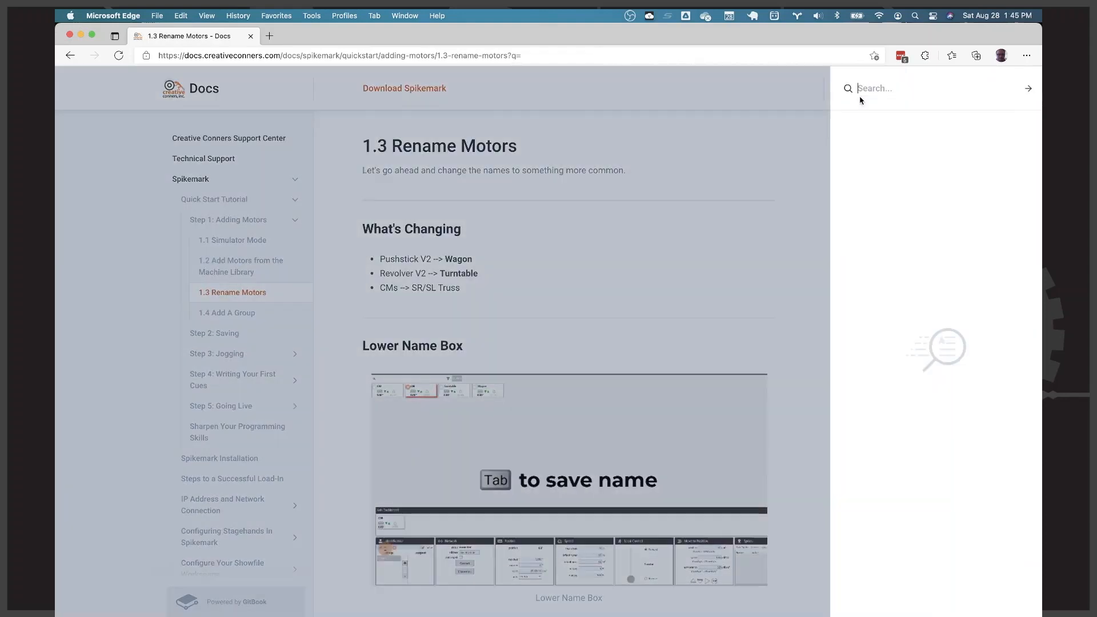
{"action": "type", "text": "spike"}
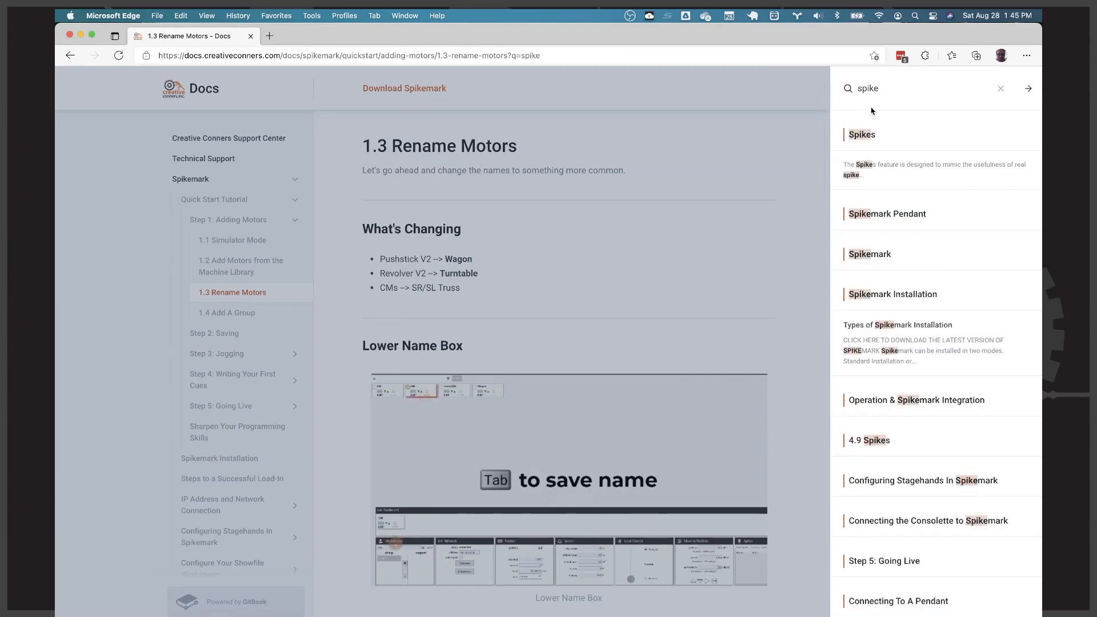
{"action": "left_click", "coordinate": [872, 138]}
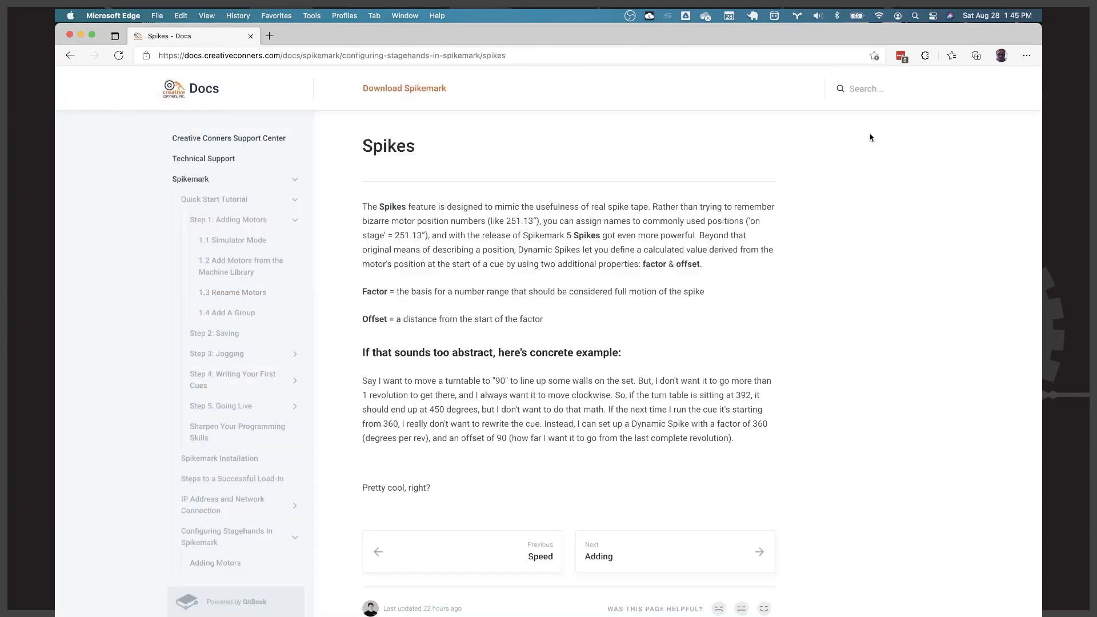
{"action": "scroll", "coordinate": [865, 355], "scroll_direction": "down", "scroll_amount": 3}
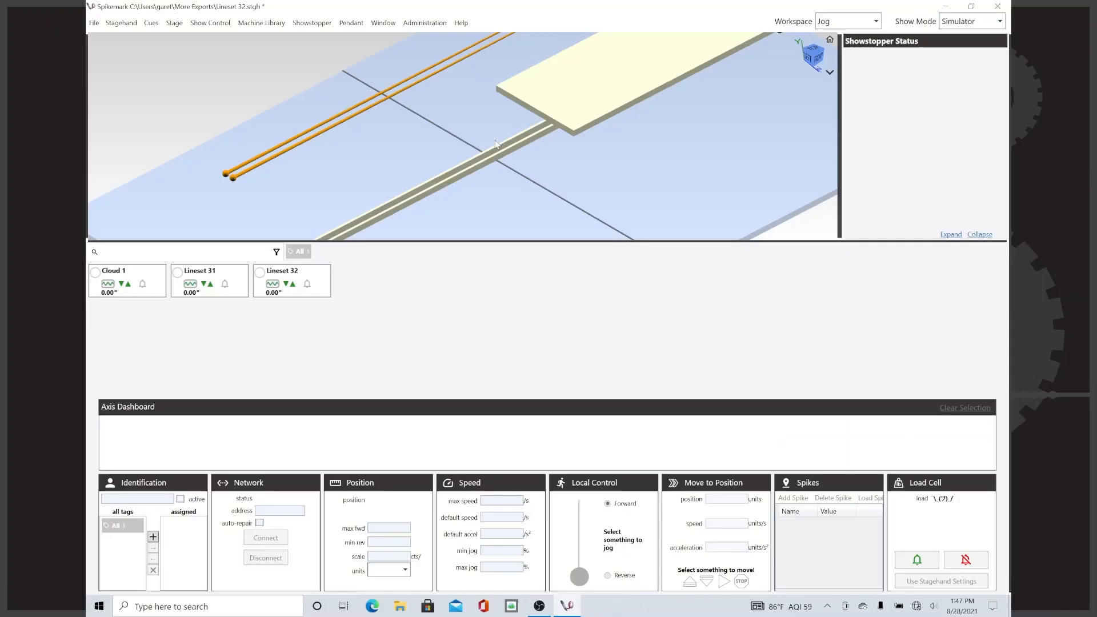
- In Spikemark, open the UDP output settings and activate the output for the Cloud 1 motor
{"action": "left_click", "coordinate": [192, 24]}
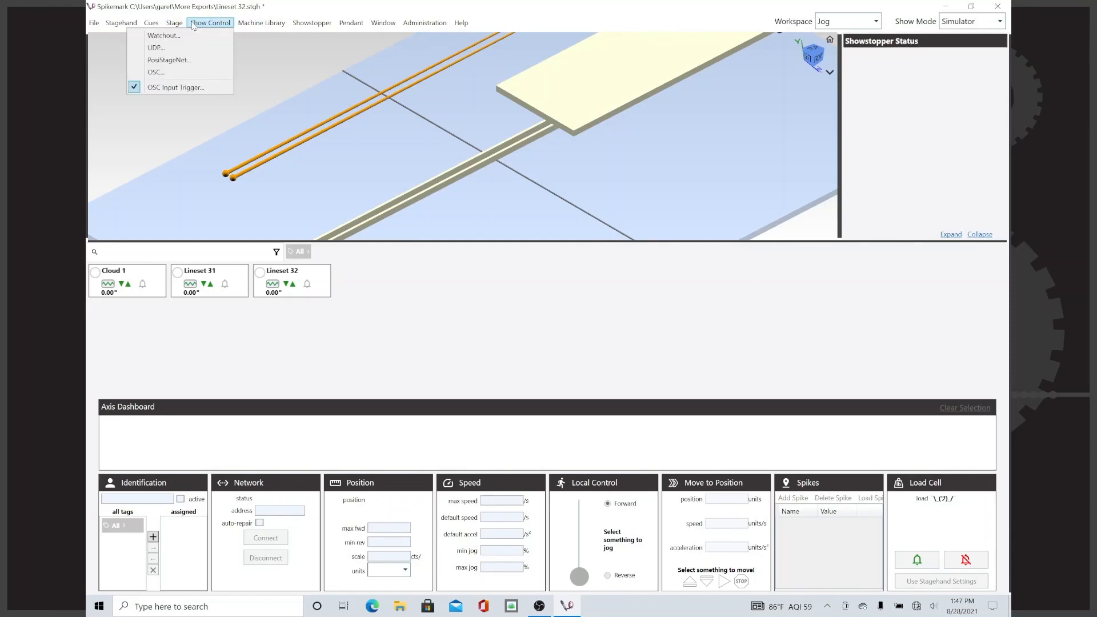
{"action": "left_click", "coordinate": [189, 48]}
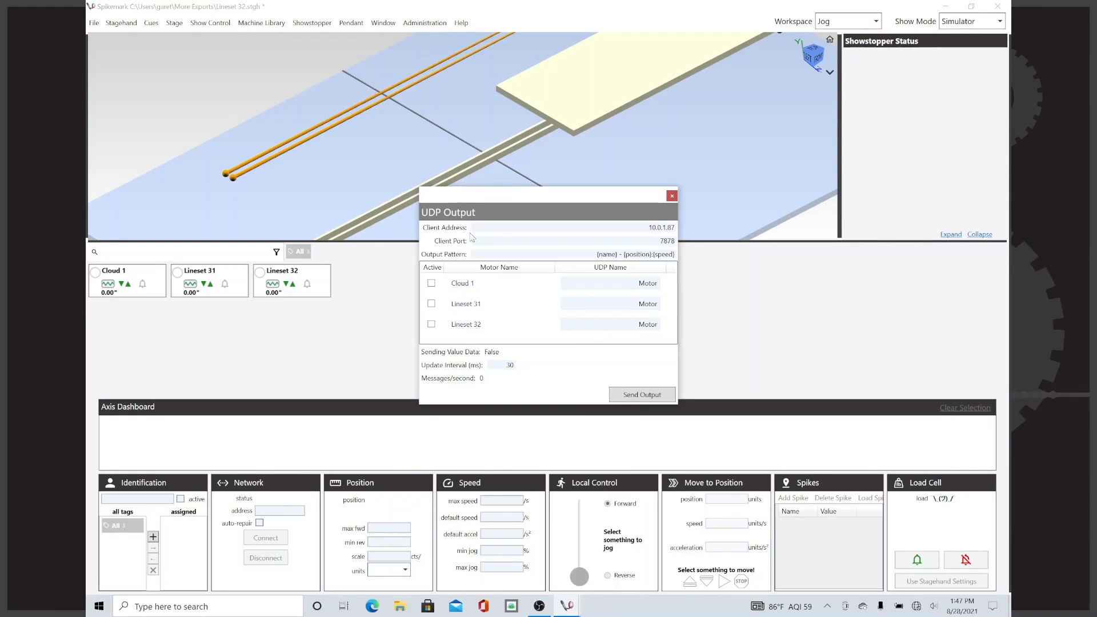
{"action": "left_click", "coordinate": [431, 284]}
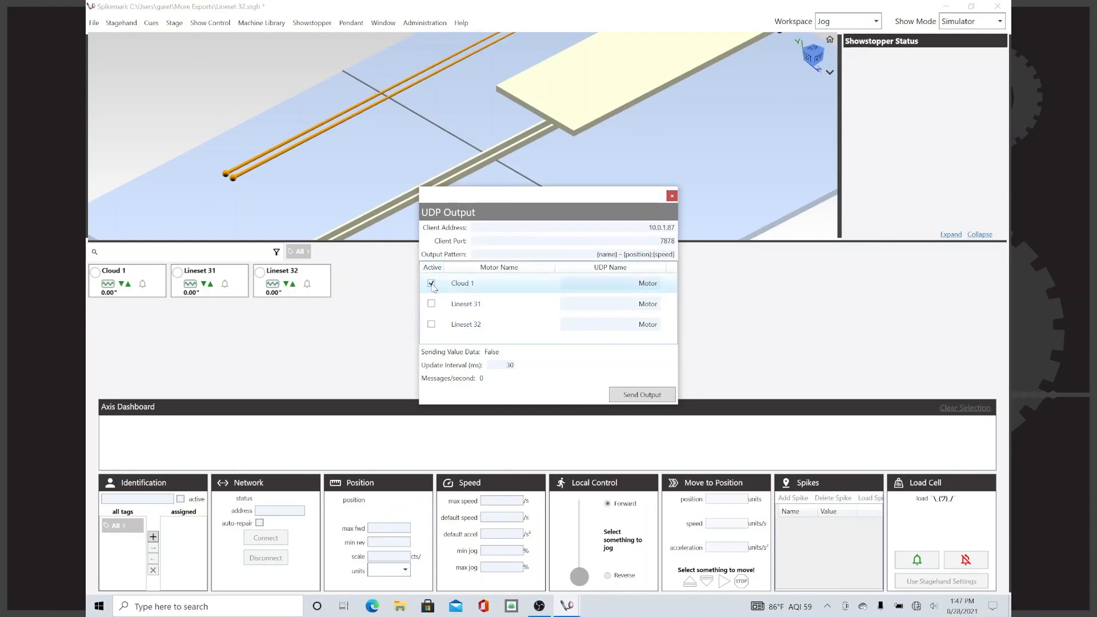
- Insert "{desired_speed} |" before {position} in the UDP output pattern, making it "{name} - {desired_speed} | {position}:{speed}"
{"action": "right_click", "coordinate": [571, 255]}
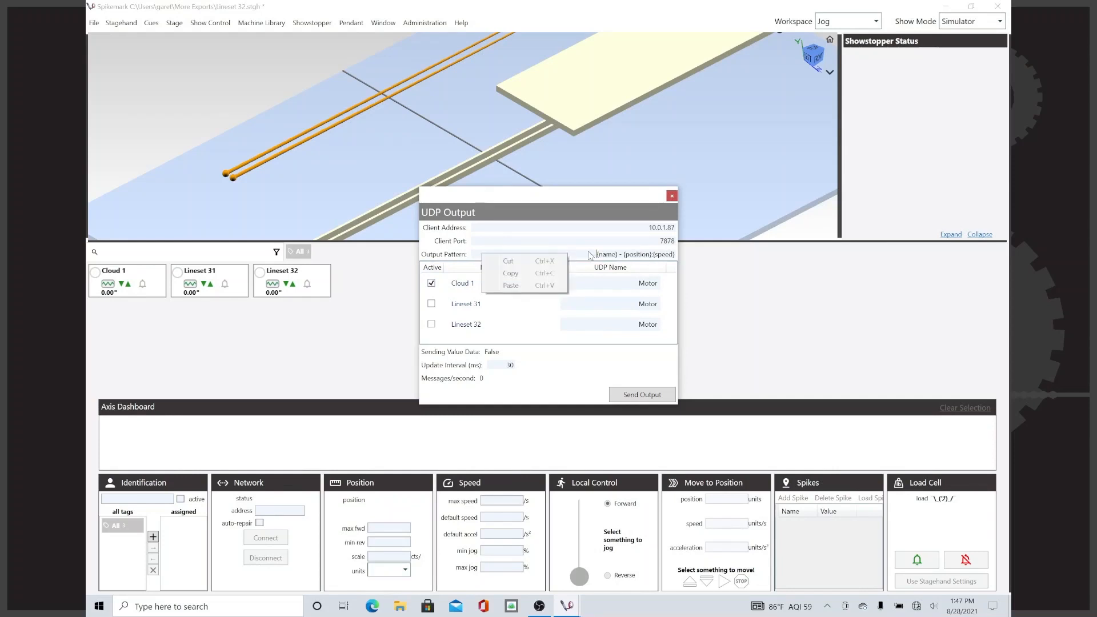
{"action": "left_click", "coordinate": [592, 255]}
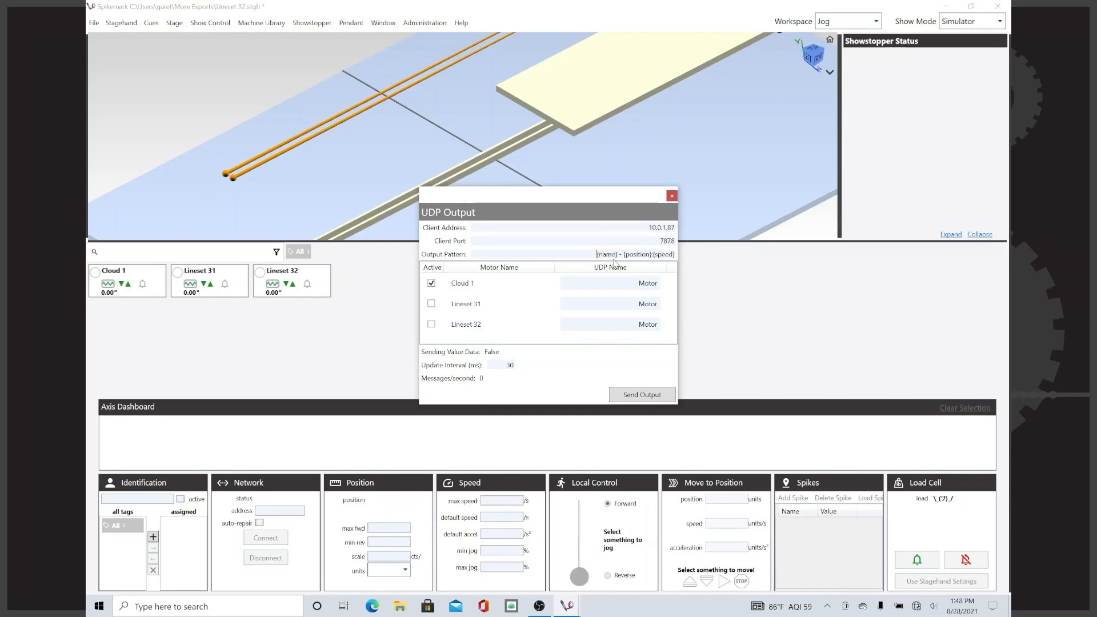
{"action": "key", "text": "Right"}
{"action": "key", "text": "Right"}
{"action": "type", "text": "["}
{"action": "type", "text": "desire"}
{"action": "type", "text": "d"}
{"action": "type", "text": "_speed"}
{"action": "type", "text": "]"}
{"action": "type", "text": " |"}
{"action": "key", "text": "Delete"}
{"action": "type", "text": "{"}
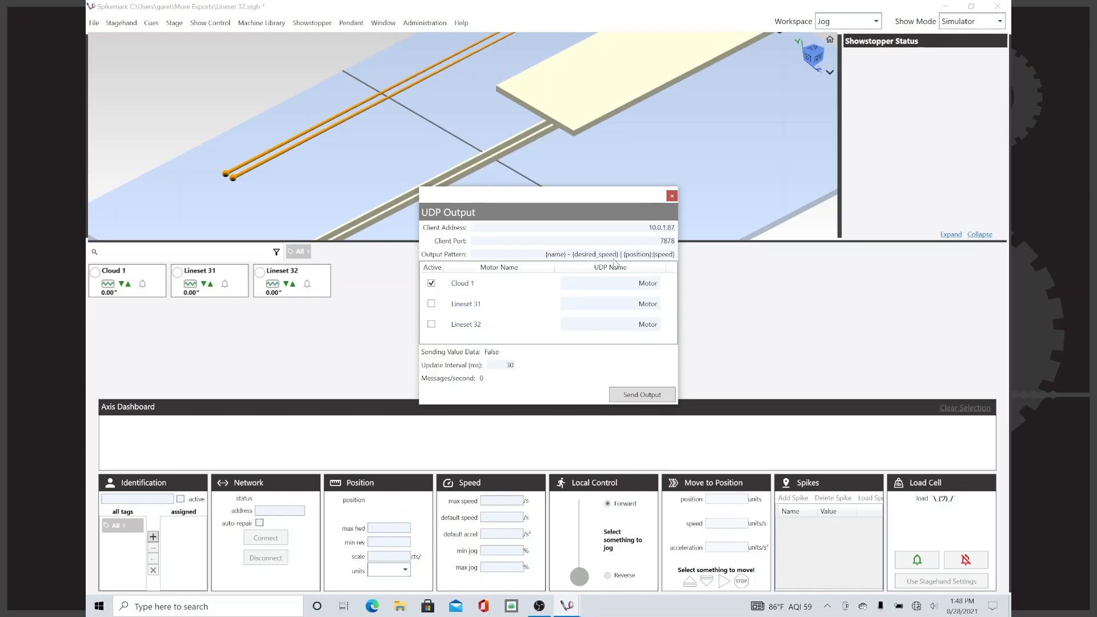